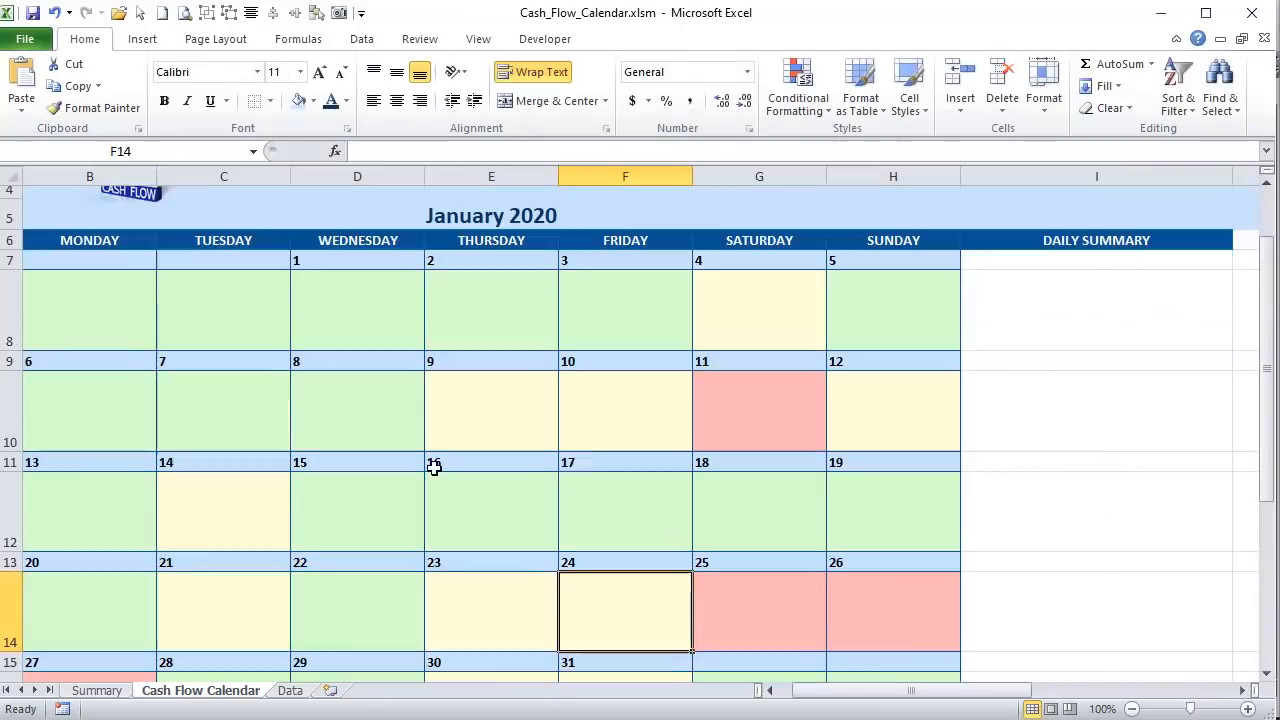
- Paste the daily Starting, Funds Out, Funds In and Ending formula into the day cells of the January 2020 calendar
click(894, 303)
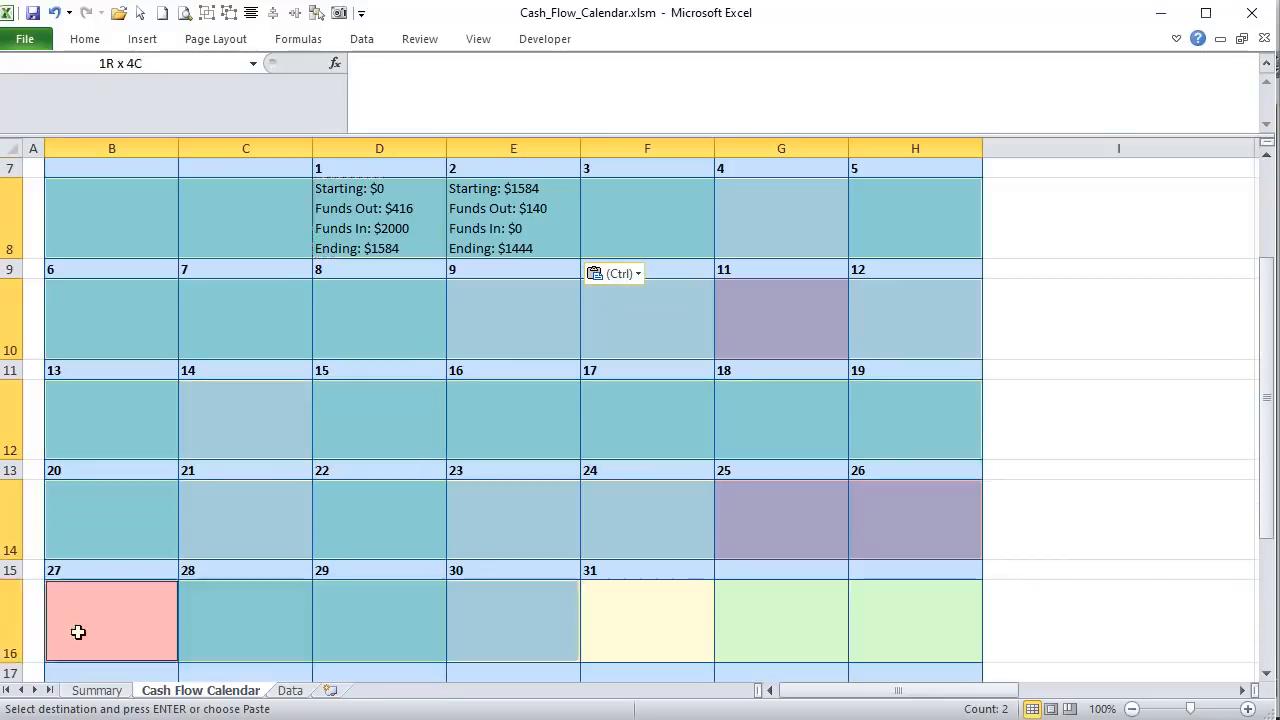
right_click(341, 556)
click(428, 636)
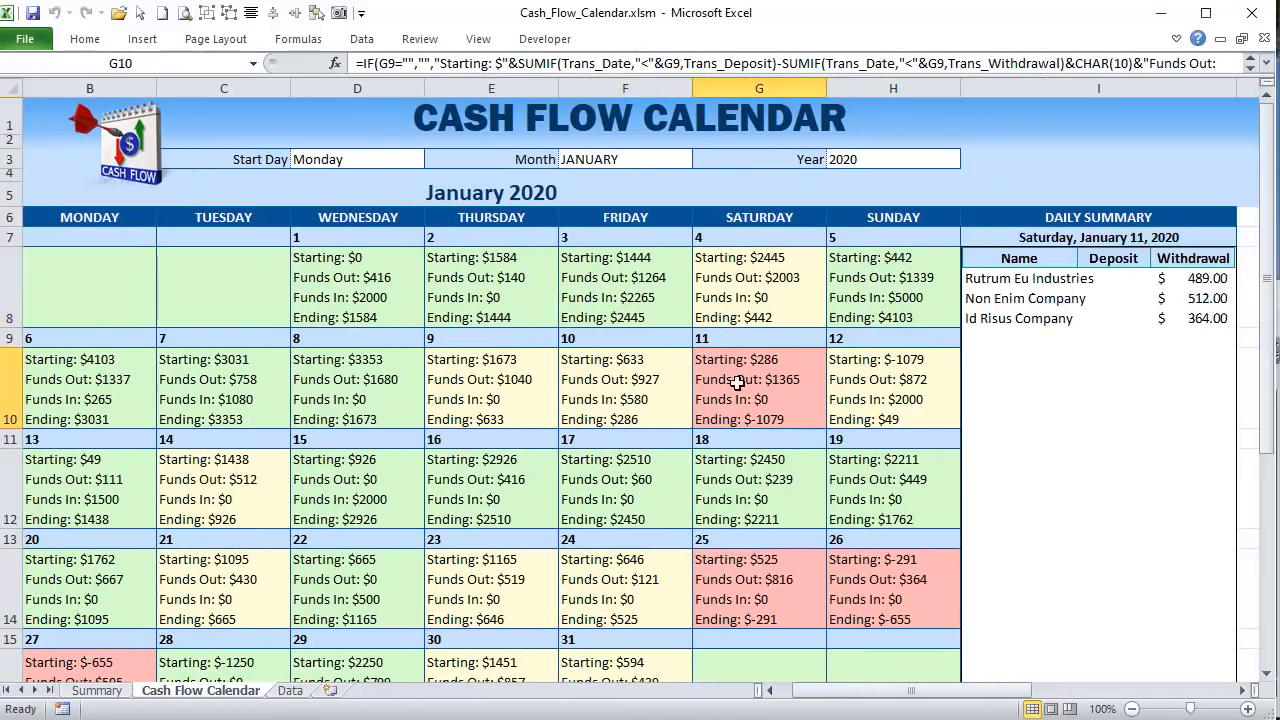
- Select several days in the January 2020 calendar to view their transactions in the Daily Summary
click(470, 284)
click(70, 408)
click(615, 470)
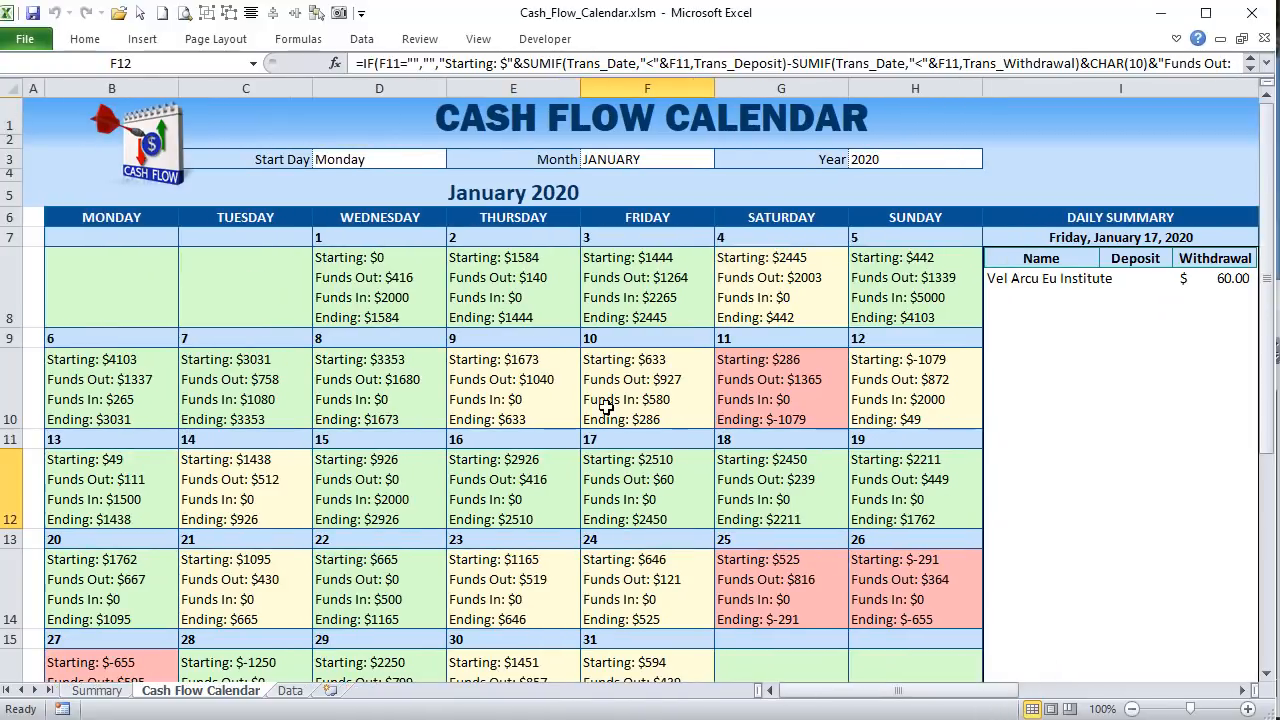
click(550, 320)
click(649, 292)
click(260, 372)
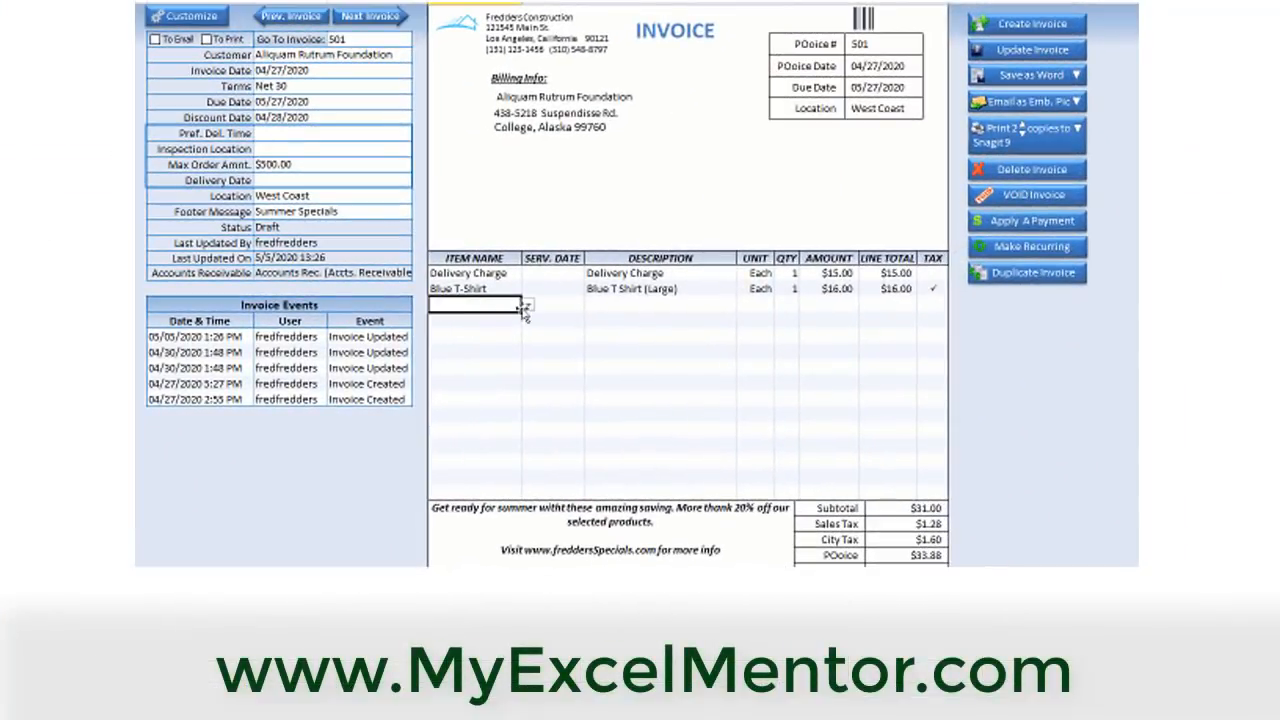
- Add Red T-Shirt as the third invoice item with a quantity of 10
click(527, 304)
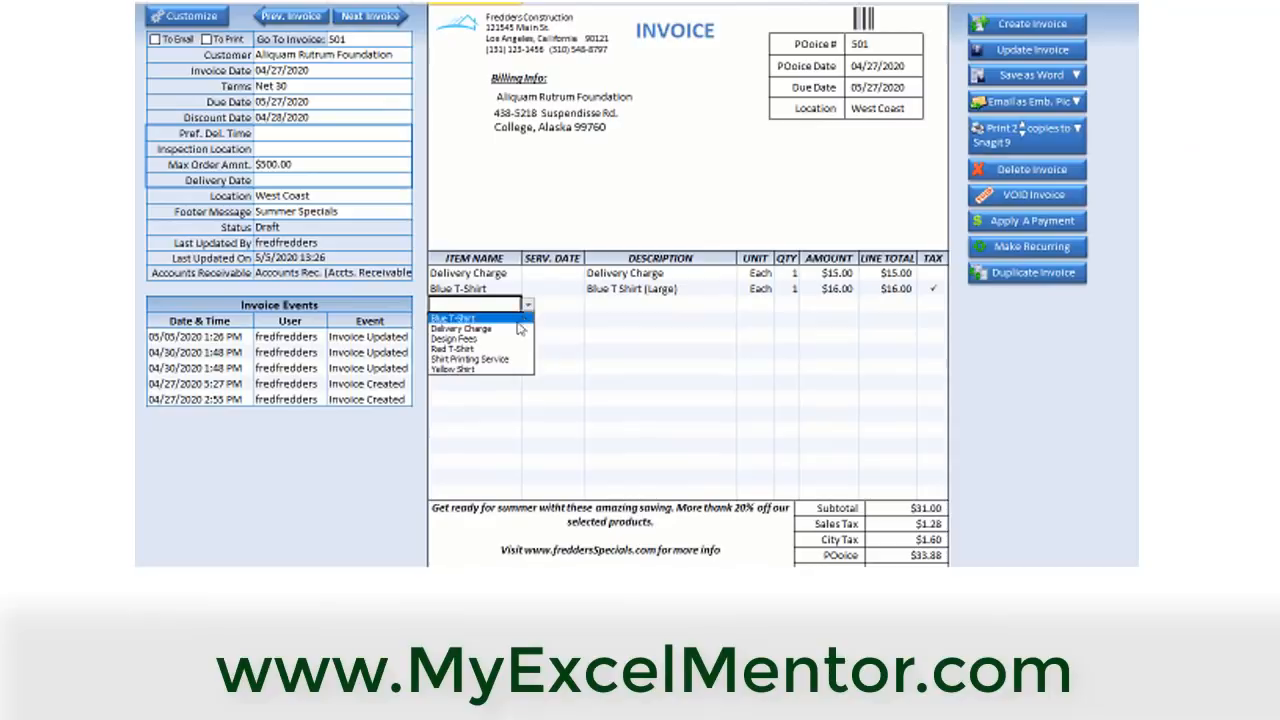
click(508, 348)
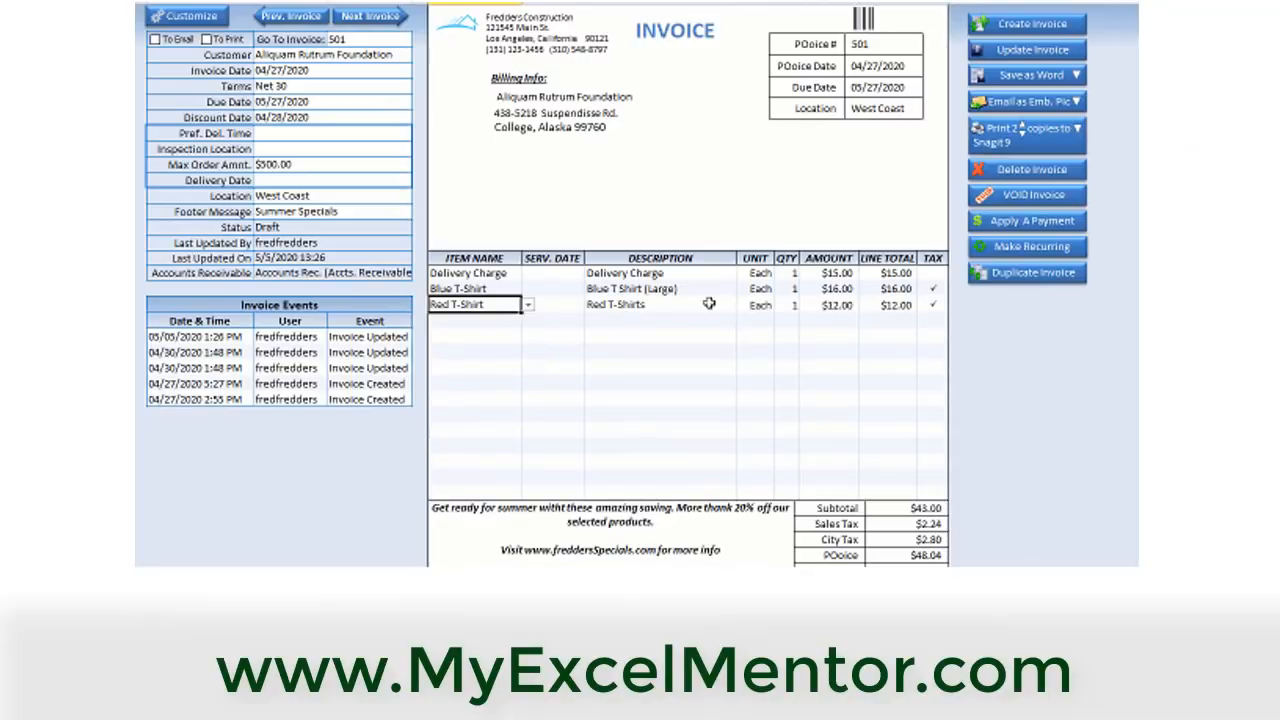
click(784, 304)
text(10)
key(Return)
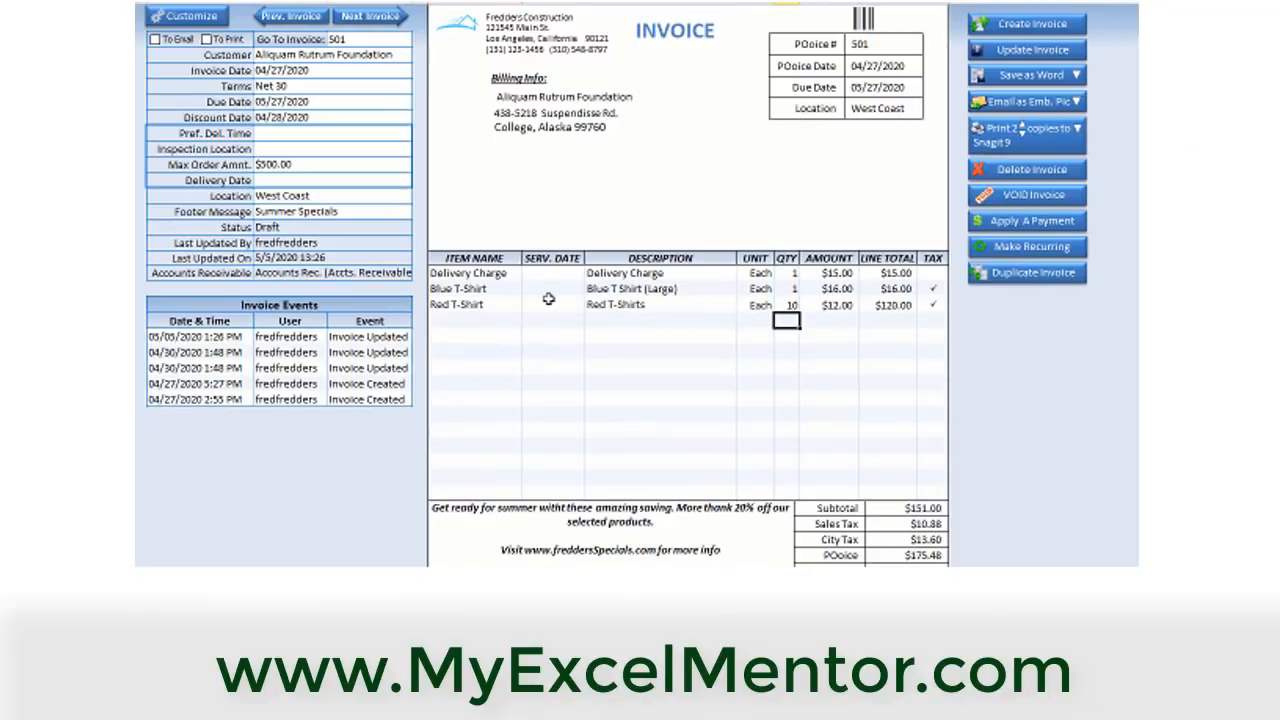
- Add Yellow Shirt as the fourth invoice item with a quantity of 10 and update the invoice
click(510, 321)
click(528, 321)
click(503, 385)
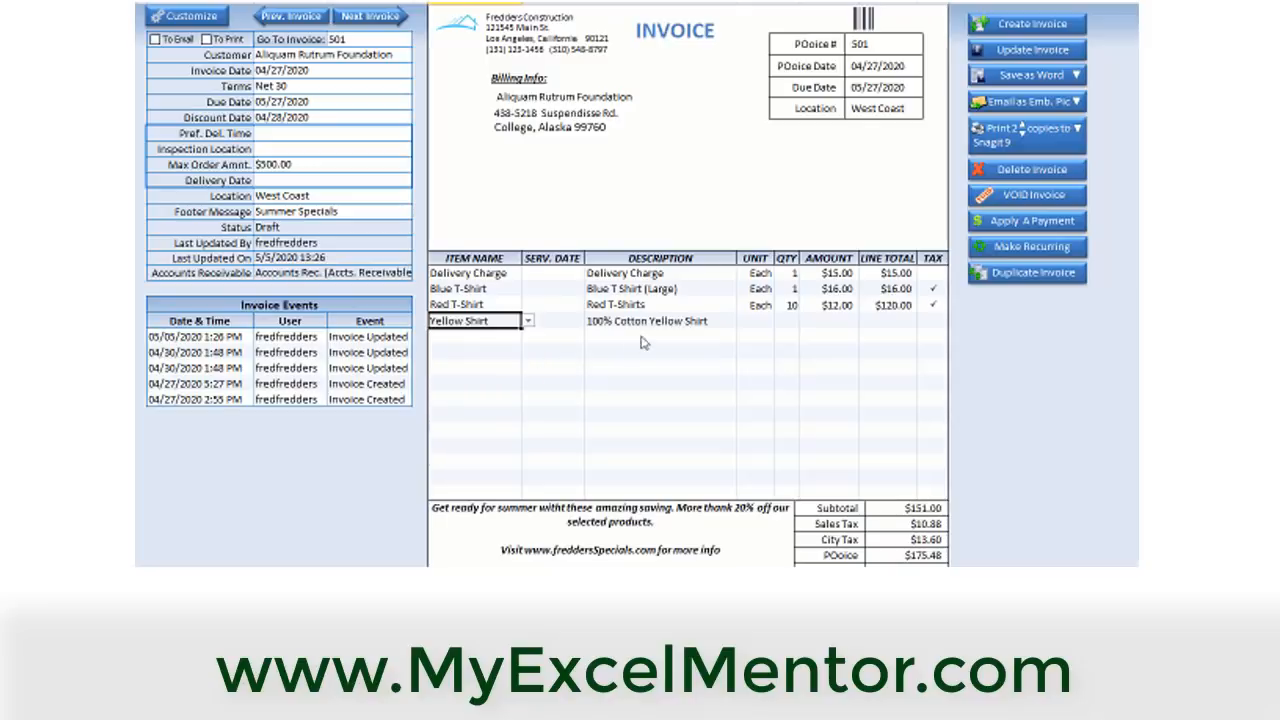
click(787, 321)
text(10)
key(Tab)
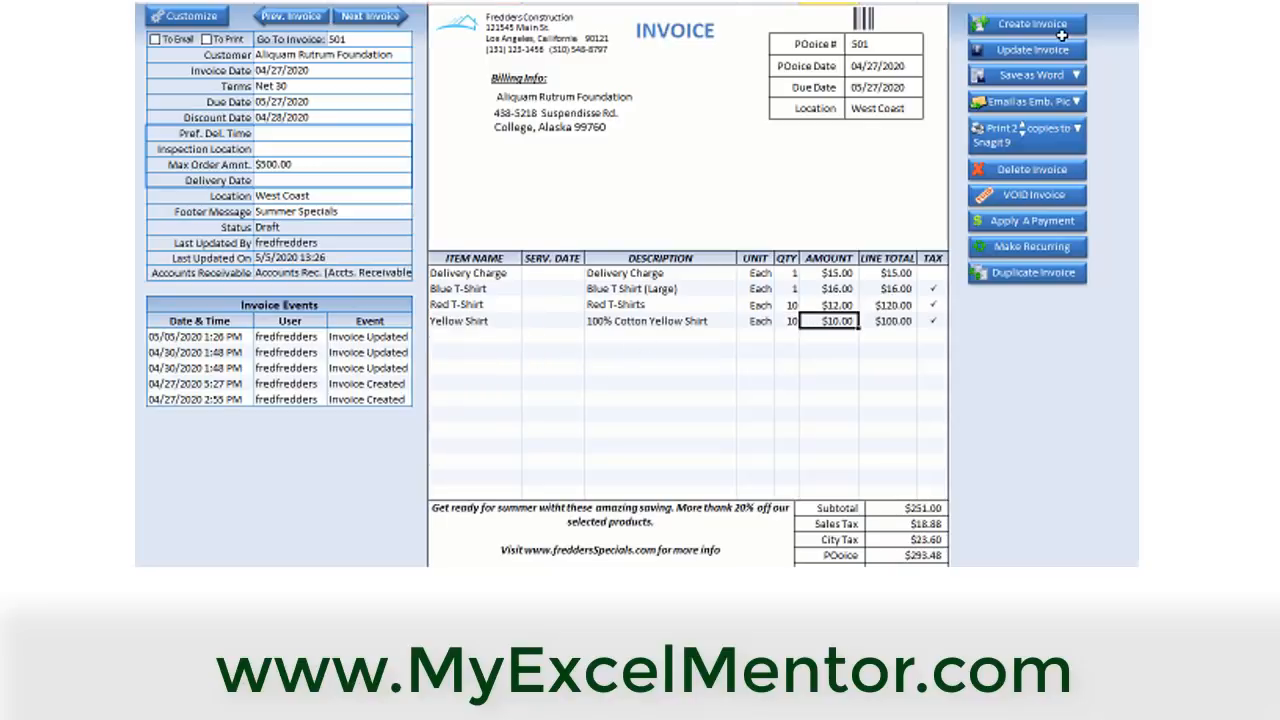
click(1055, 50)
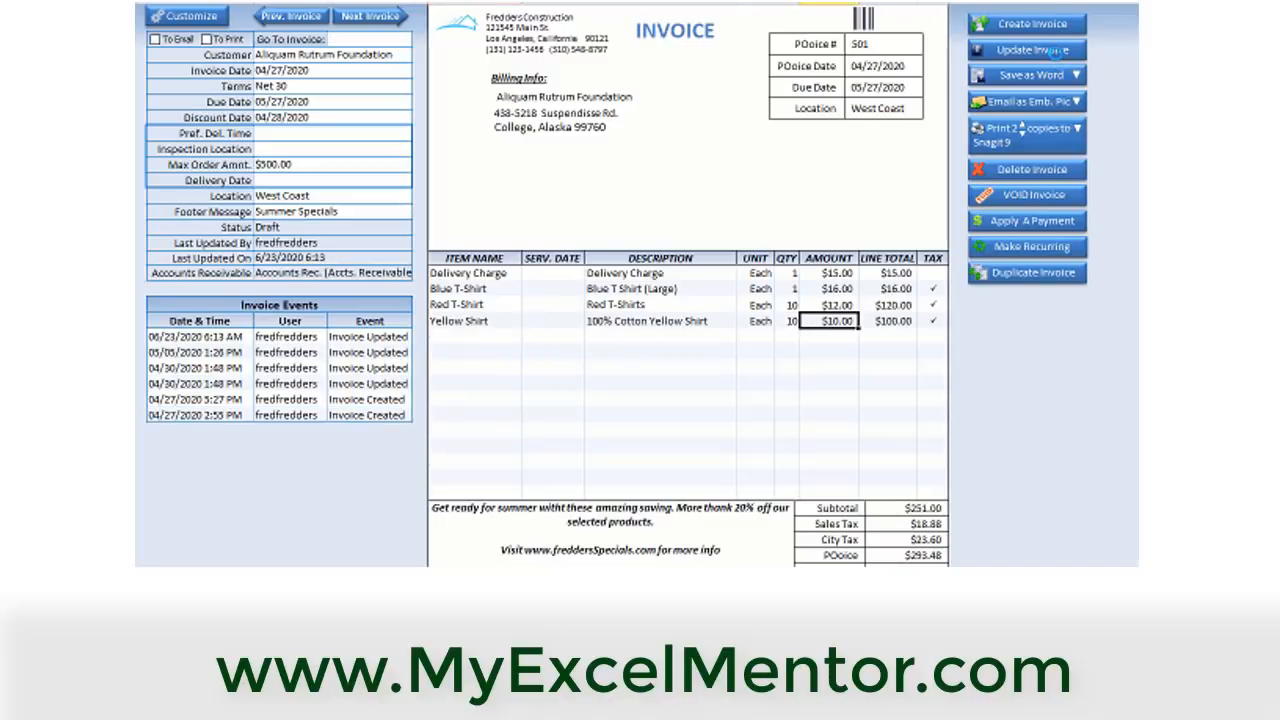
- Clear the form for a new invoice, and go to invoice 505
click(1033, 27)
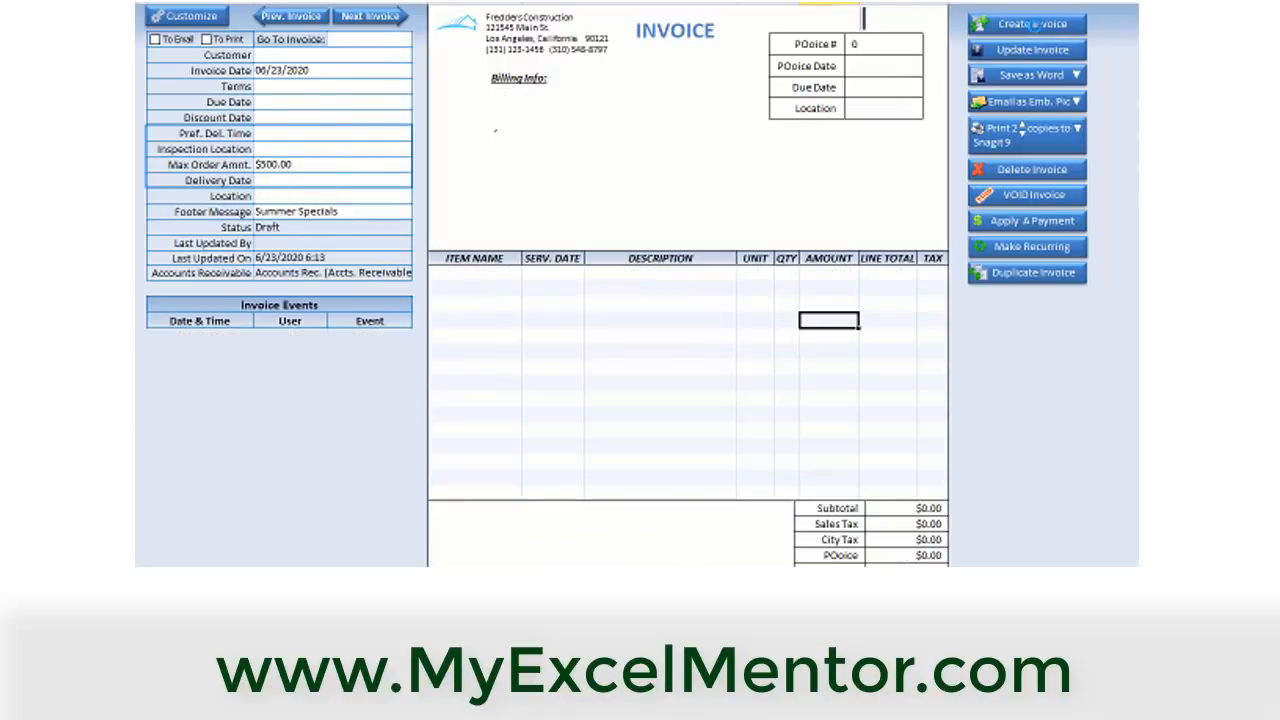
click(359, 37)
text(505)
key(Return)
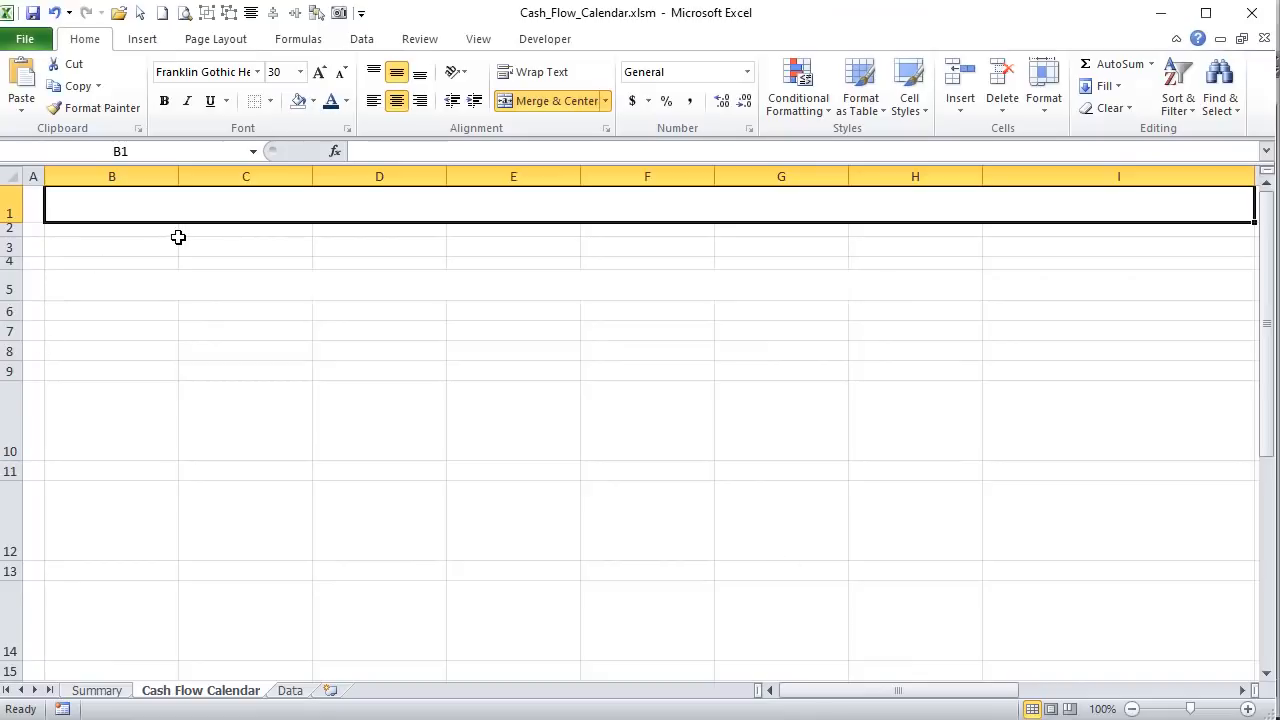
- Enter the title CASH FLOW CALENDAR in the merged cell B1
text(CASH FLOW CA)
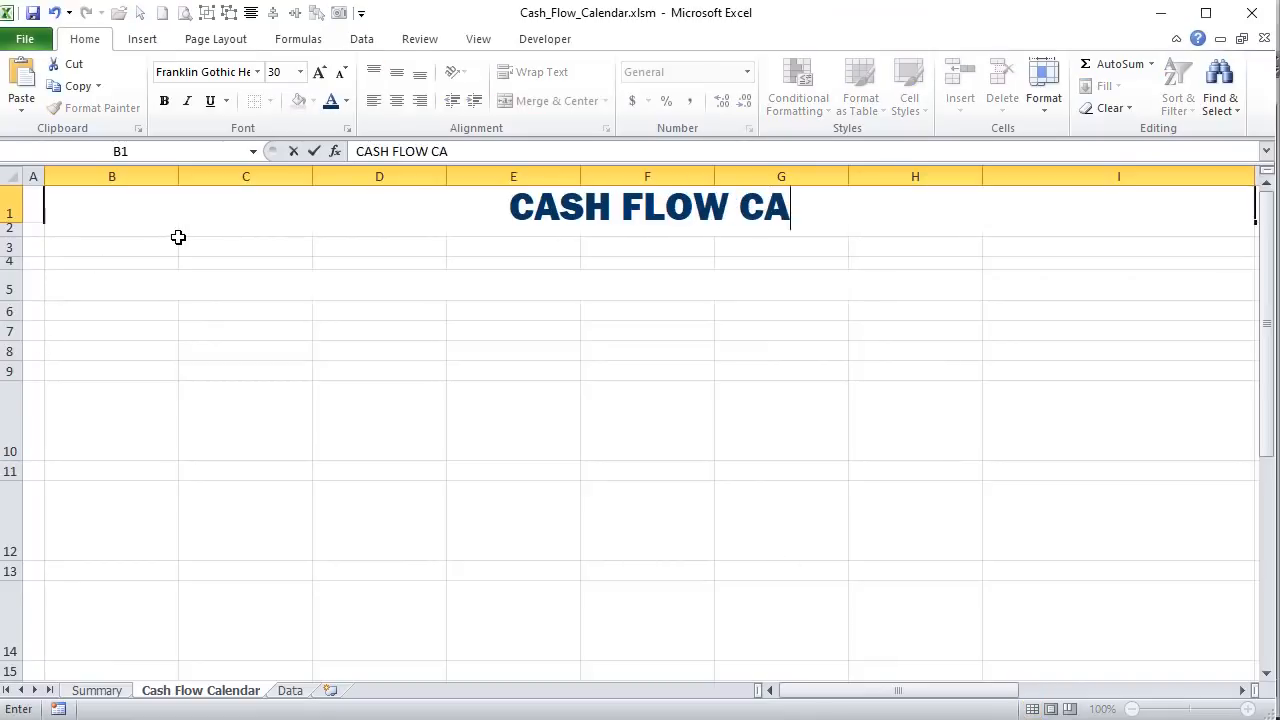
text(LEN)
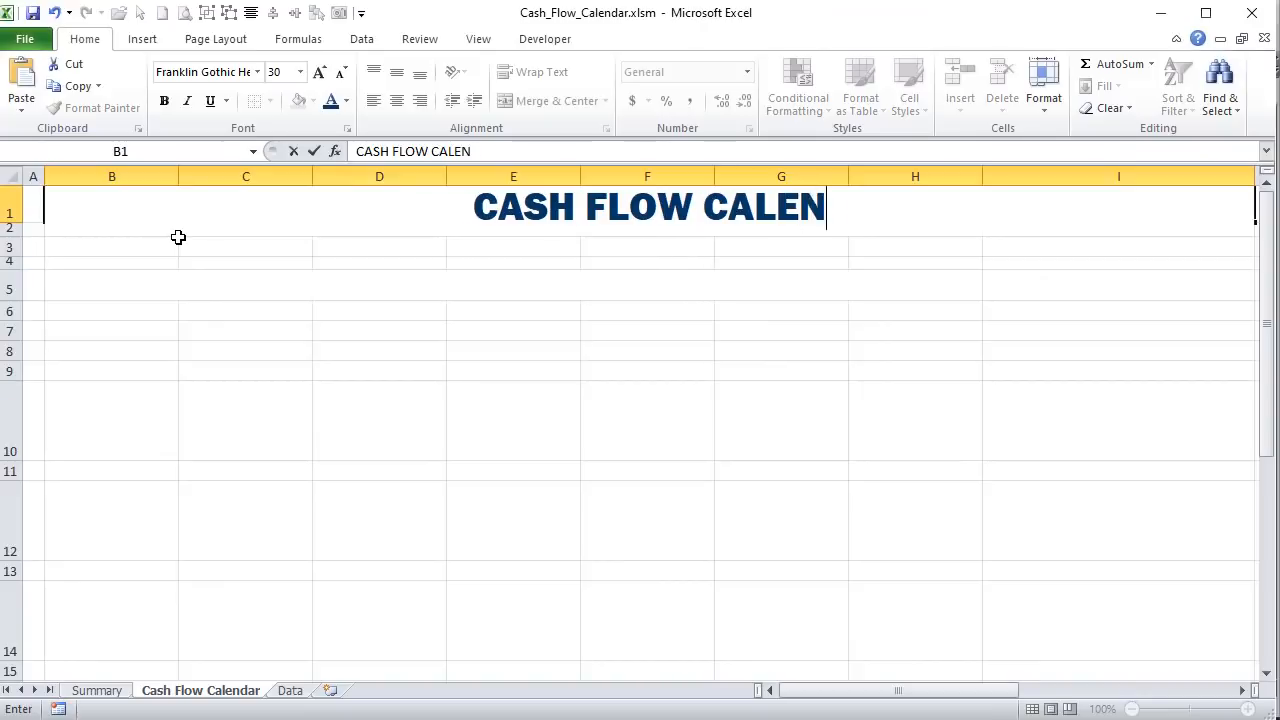
text(DAR)
key(Return)
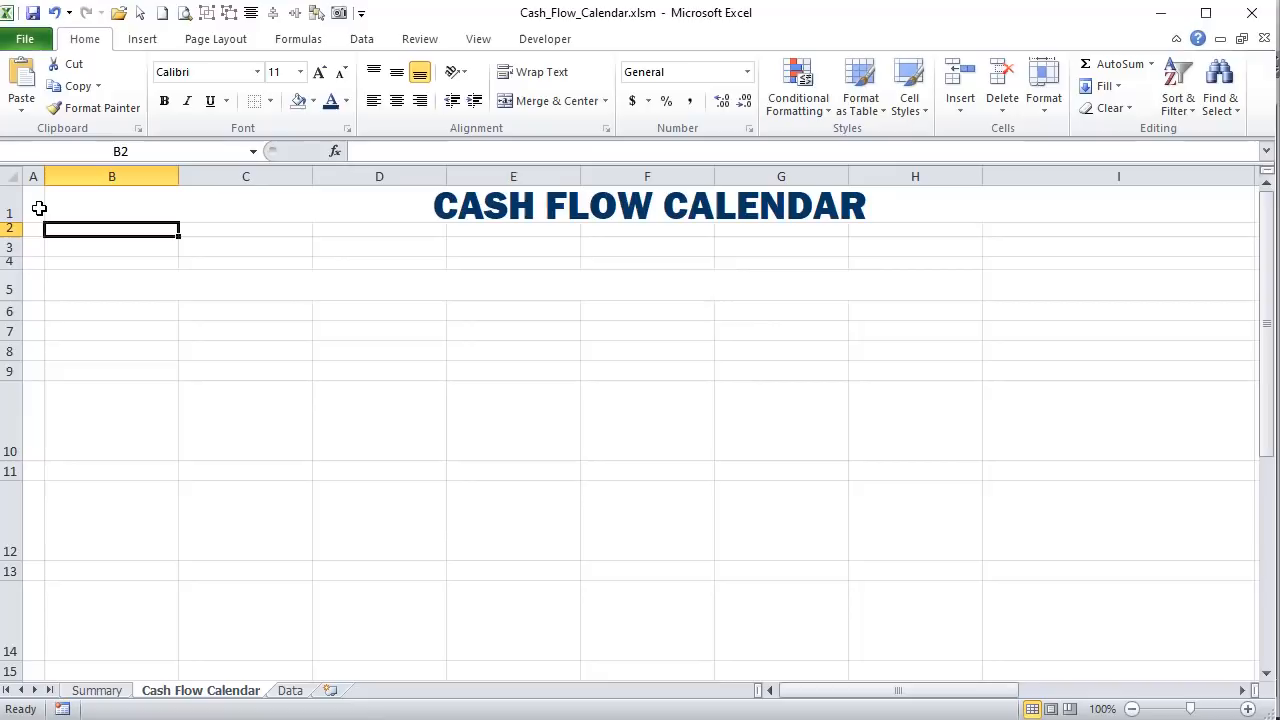
- Fill the title row from A1 to column J with a horizontal two-color gradient from medium blue to lighter blue
drag(34, 207, 985, 197)
right_click(985, 197)
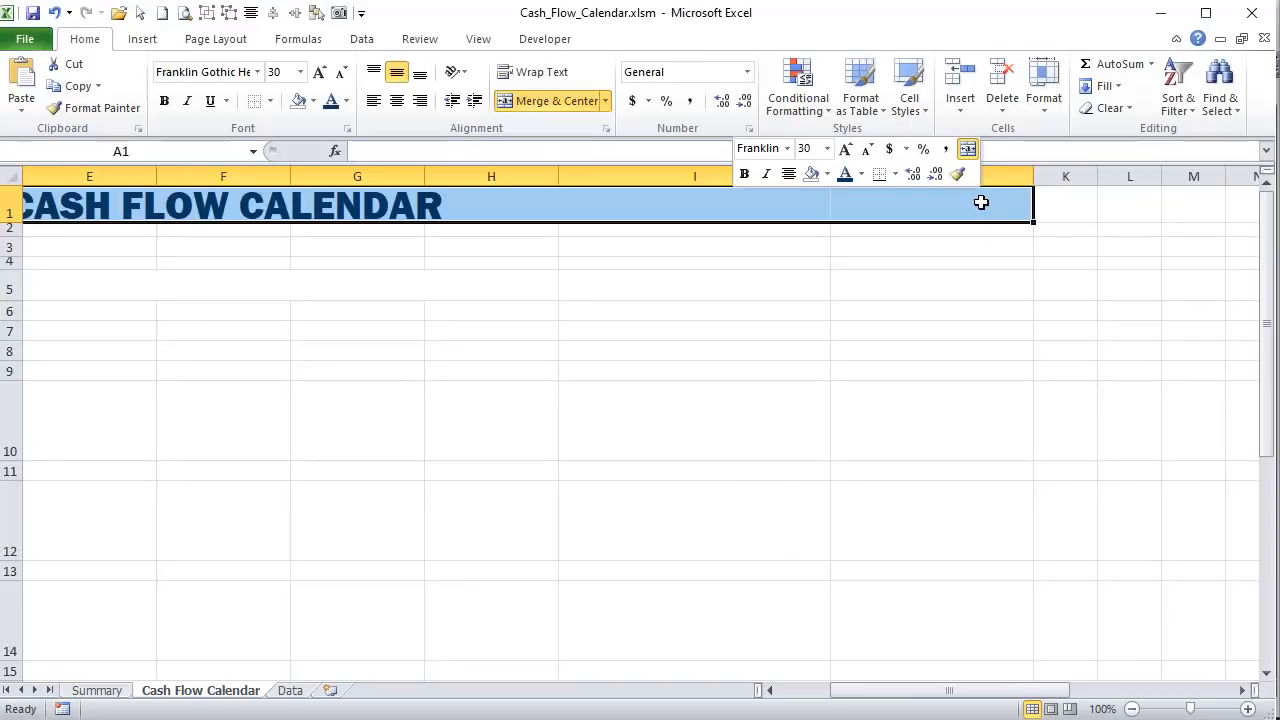
click(850, 477)
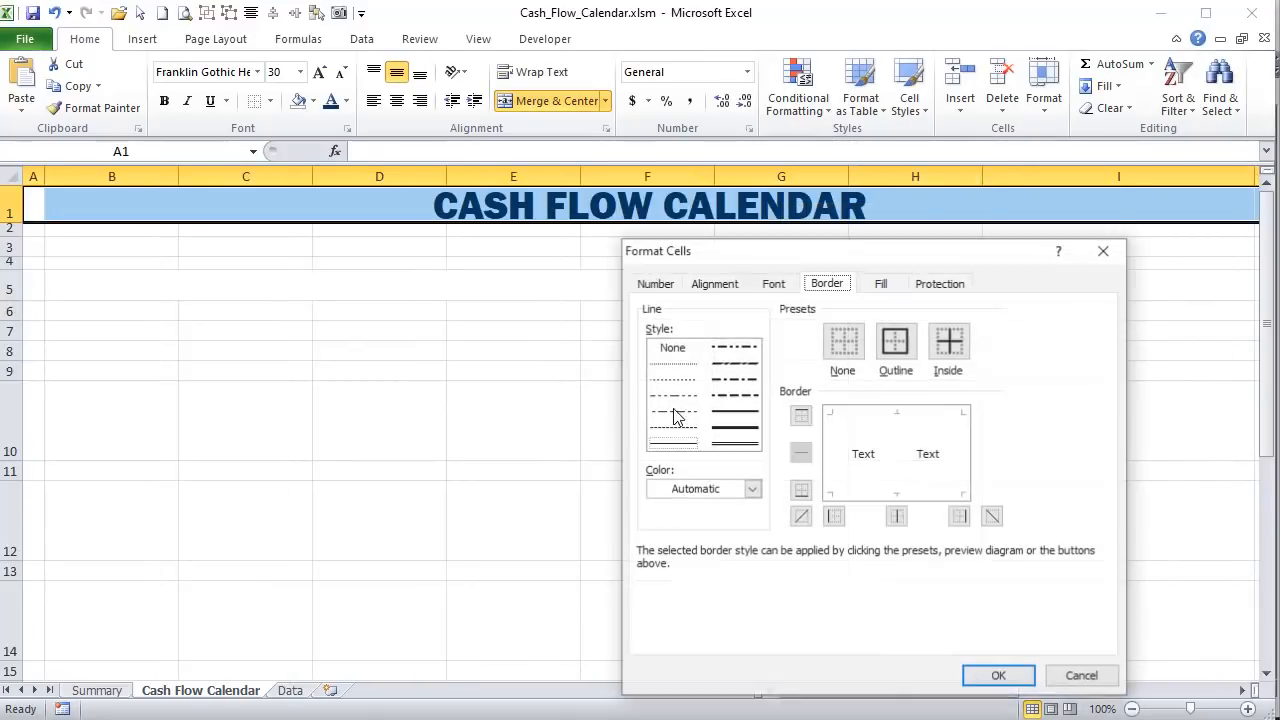
click(900, 284)
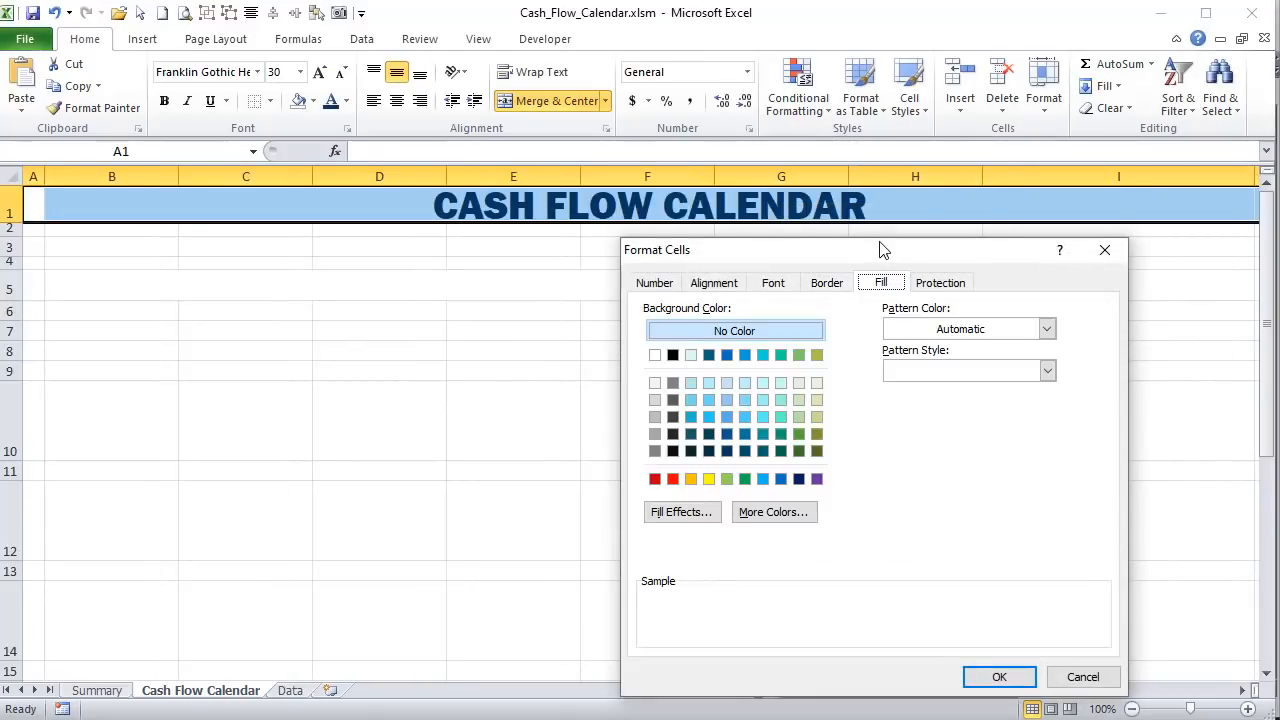
drag(885, 250, 810, 212)
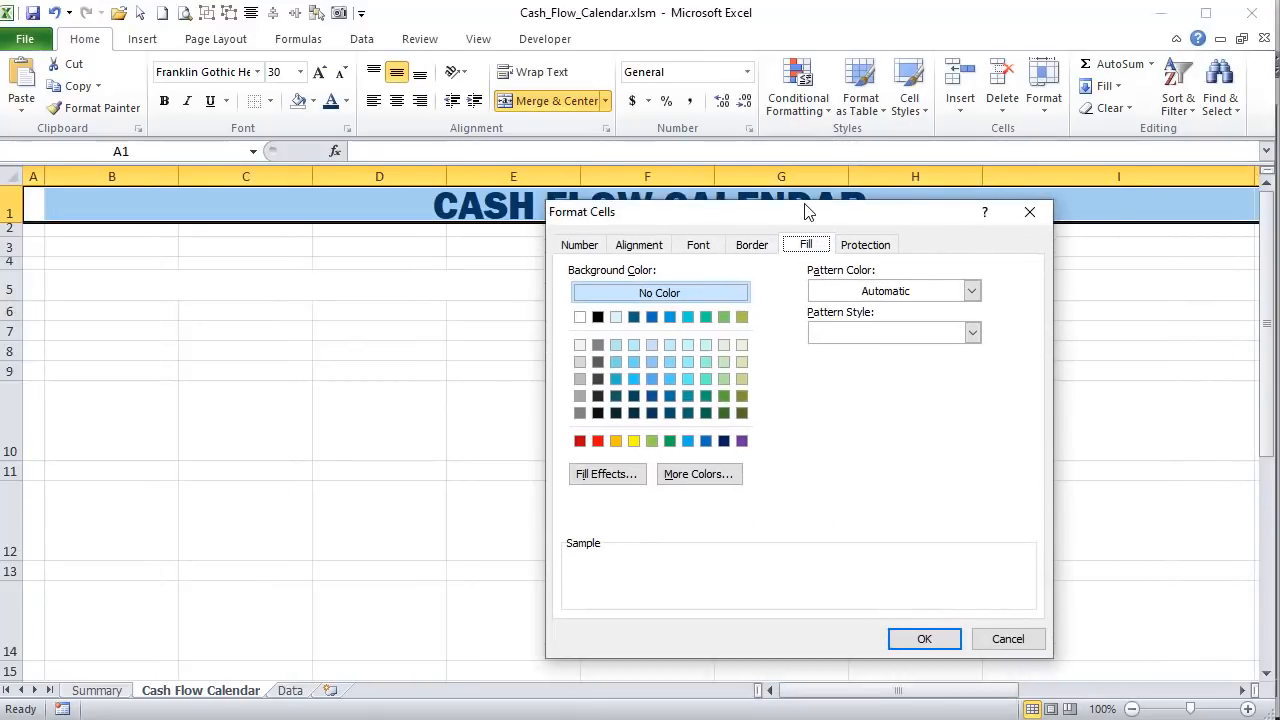
click(668, 379)
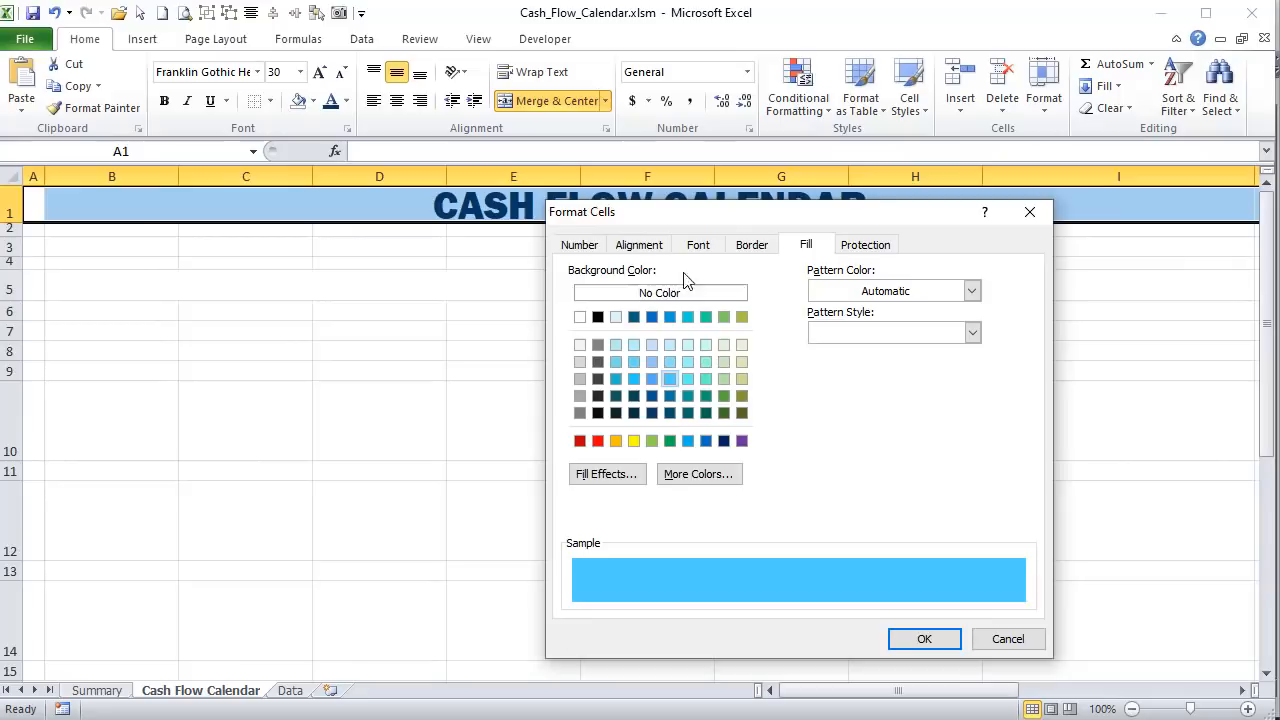
click(630, 474)
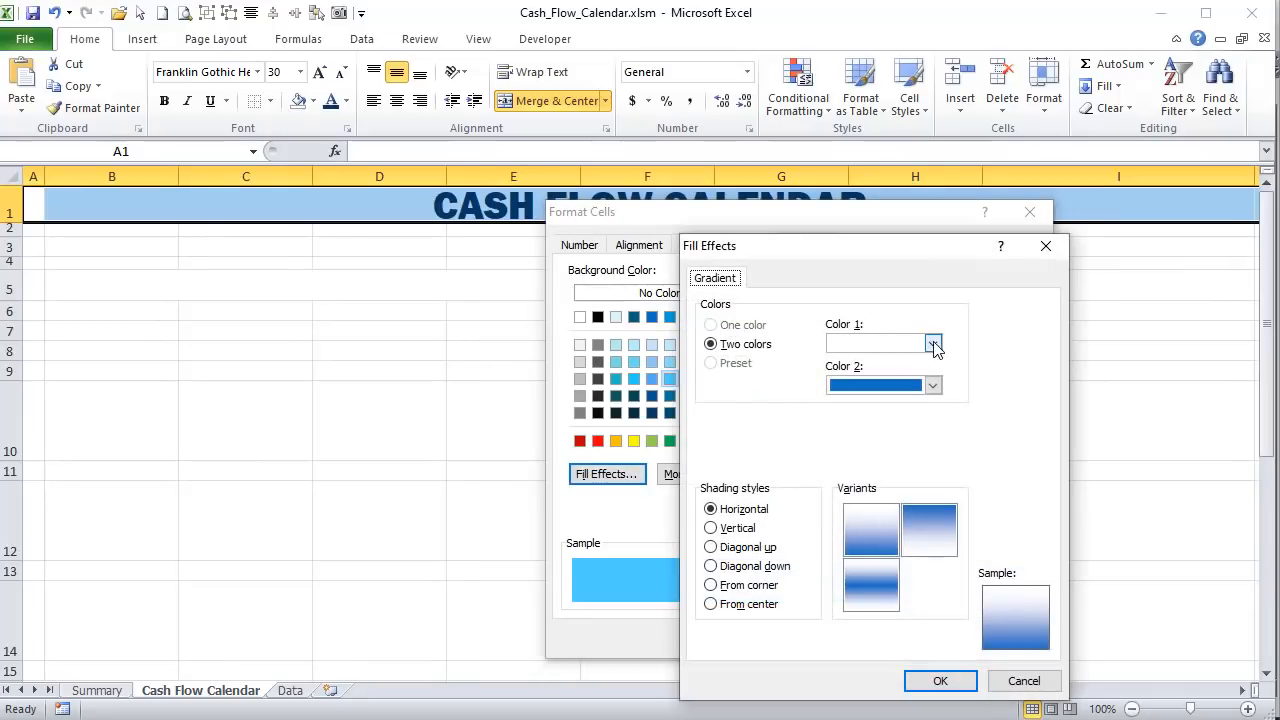
click(932, 343)
click(842, 428)
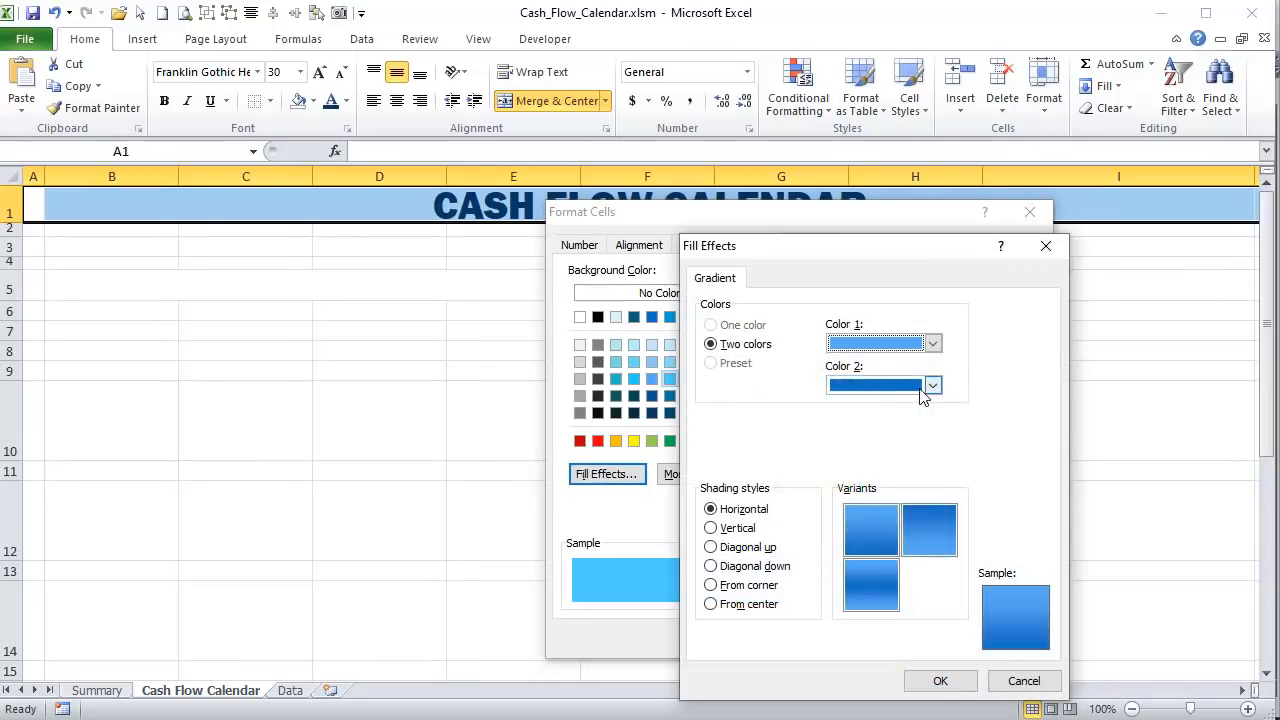
click(932, 385)
click(843, 451)
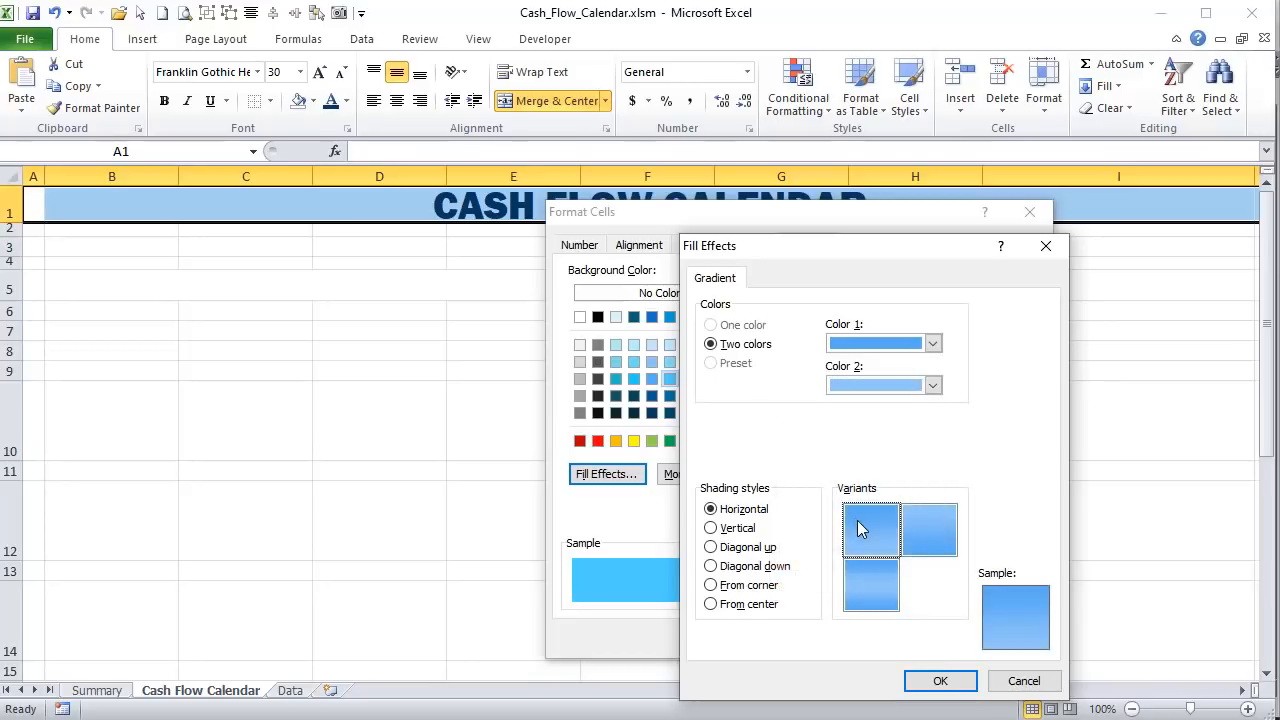
click(938, 680)
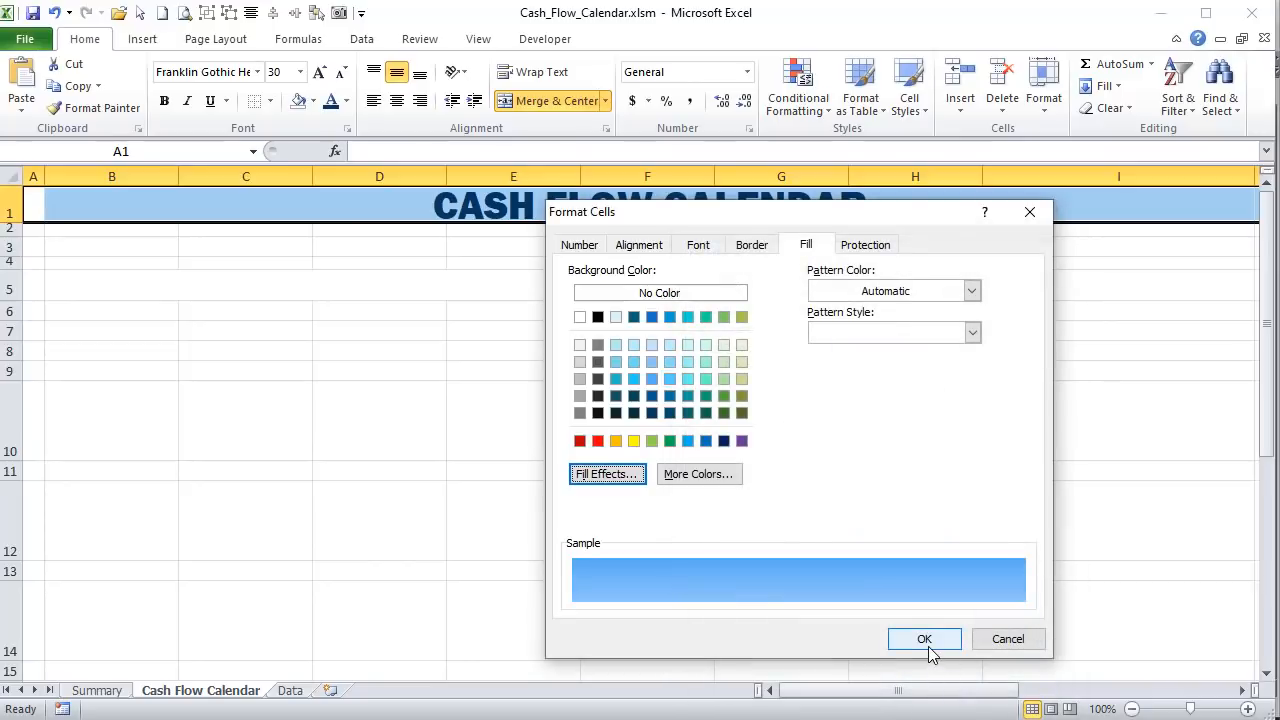
click(926, 641)
- Fill A2 through column J with a horizontal two-color gradient from light blue to very light blue, continuing the title's shading
drag(31, 226, 1134, 234)
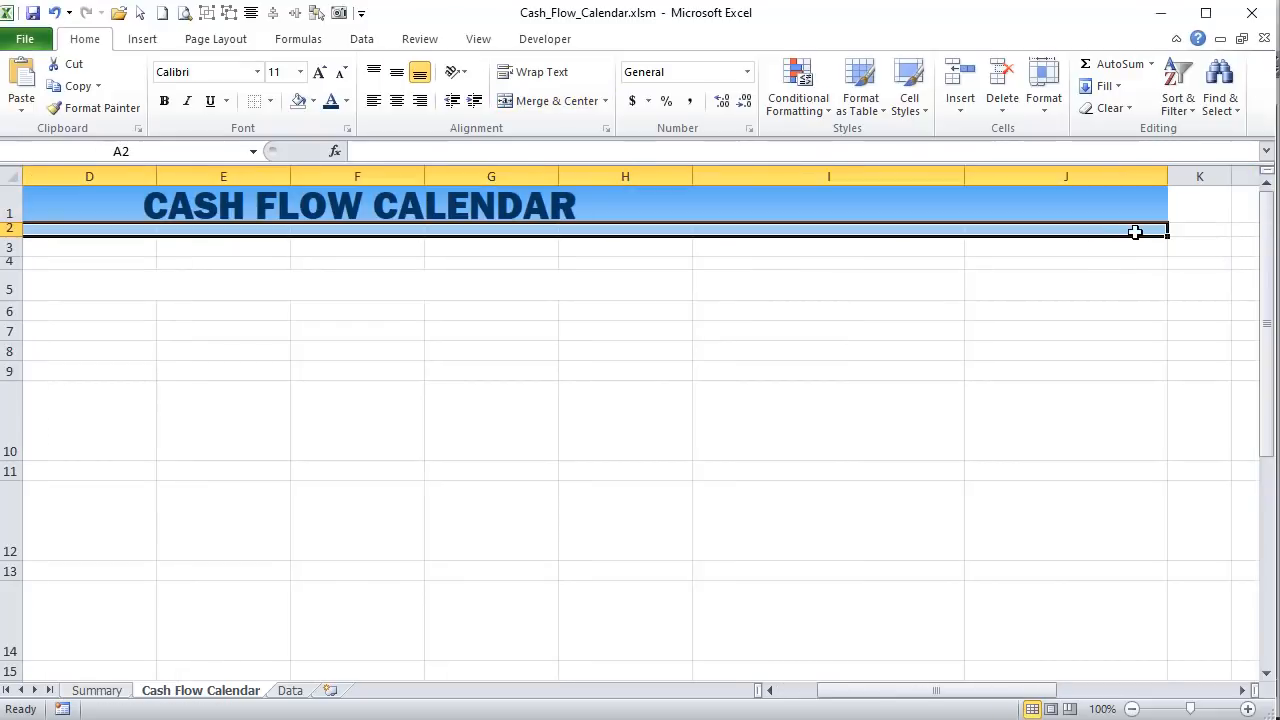
right_click(1134, 234)
click(1103, 513)
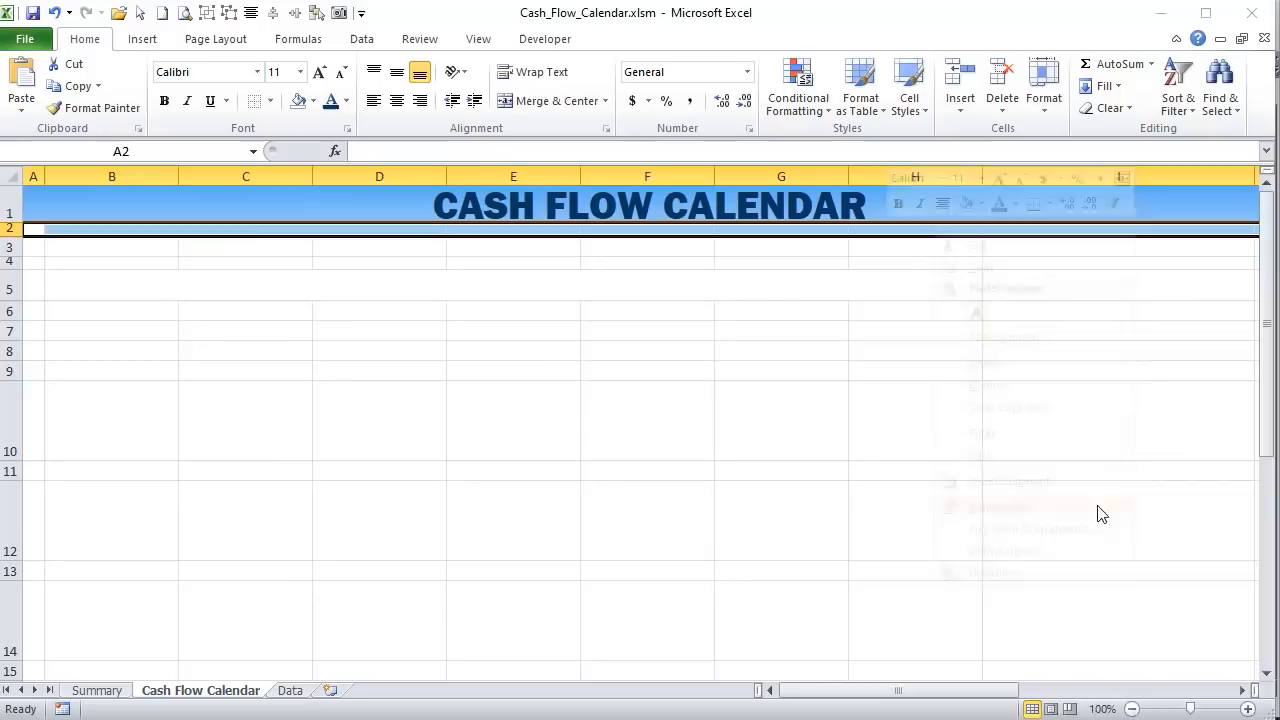
click(903, 537)
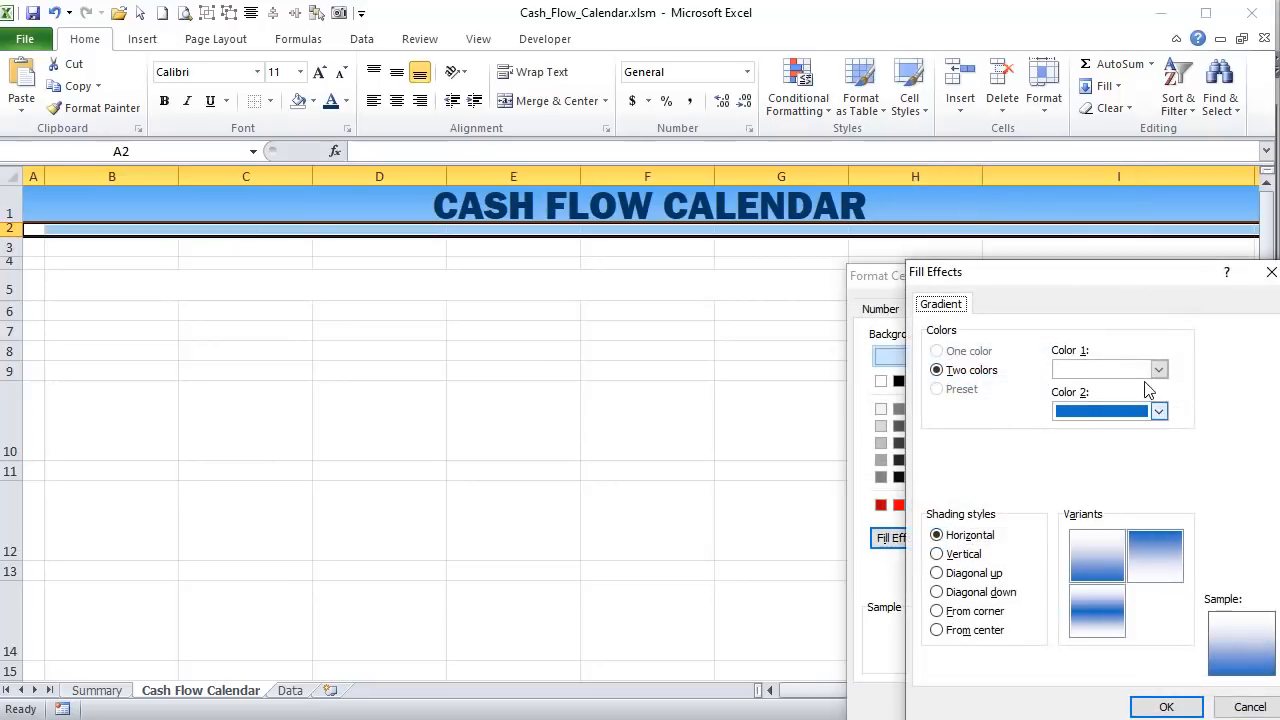
click(1158, 370)
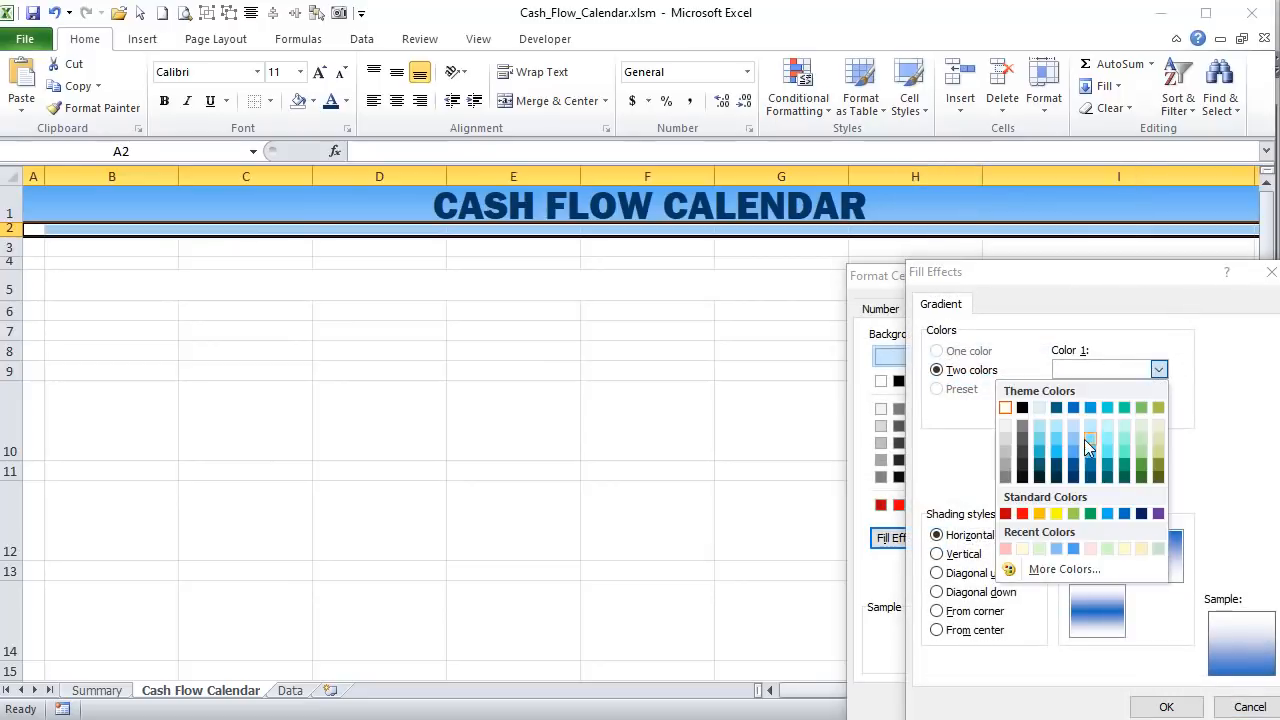
click(1075, 437)
click(1158, 411)
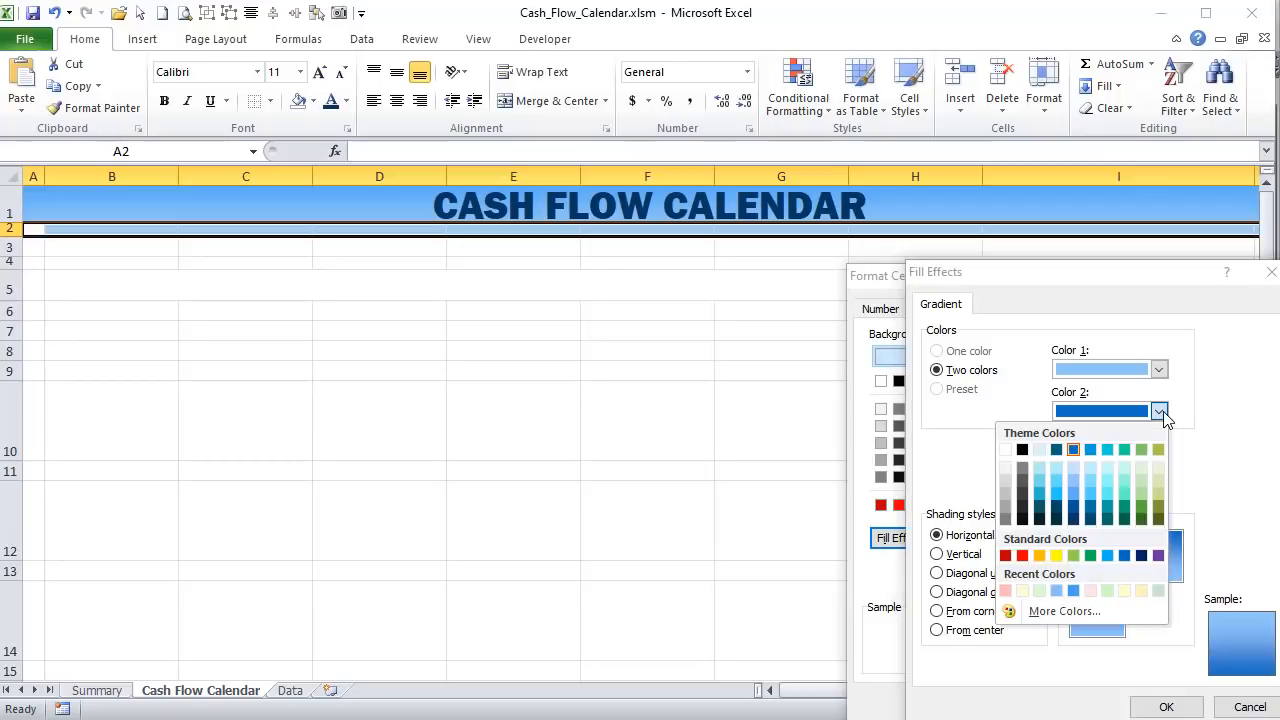
click(1072, 463)
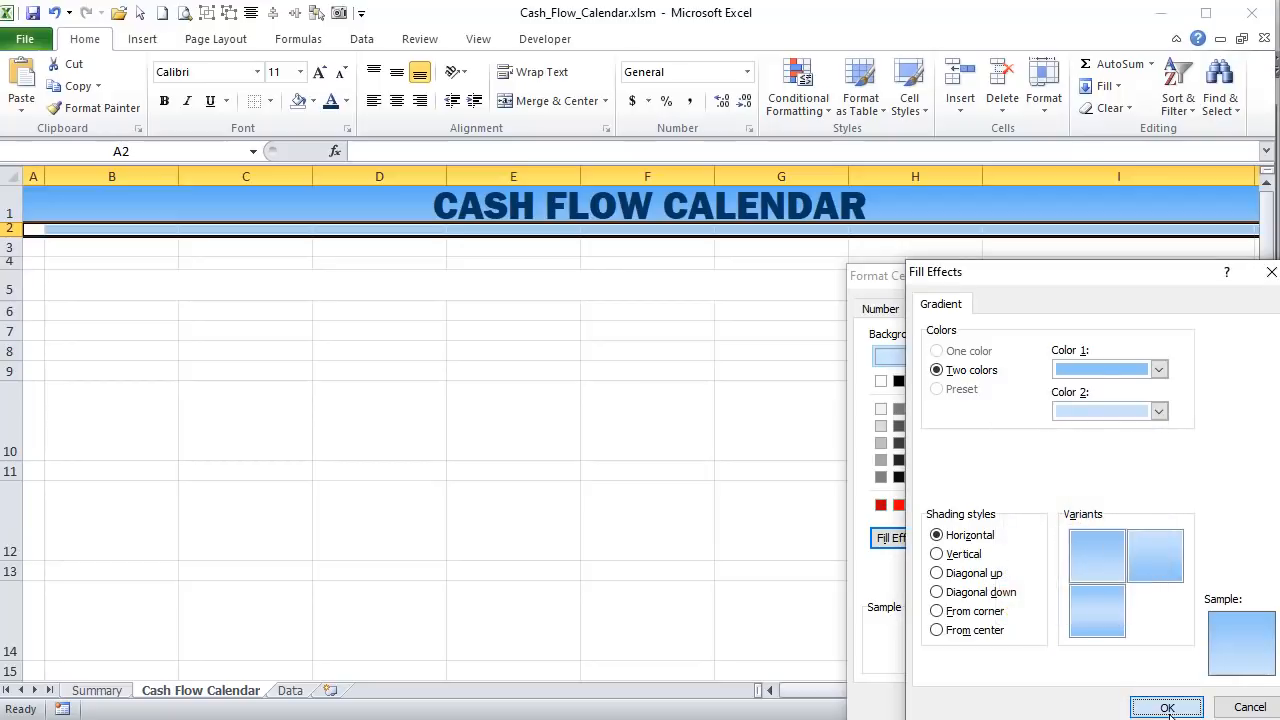
click(1168, 708)
click(1225, 623)
click(783, 437)
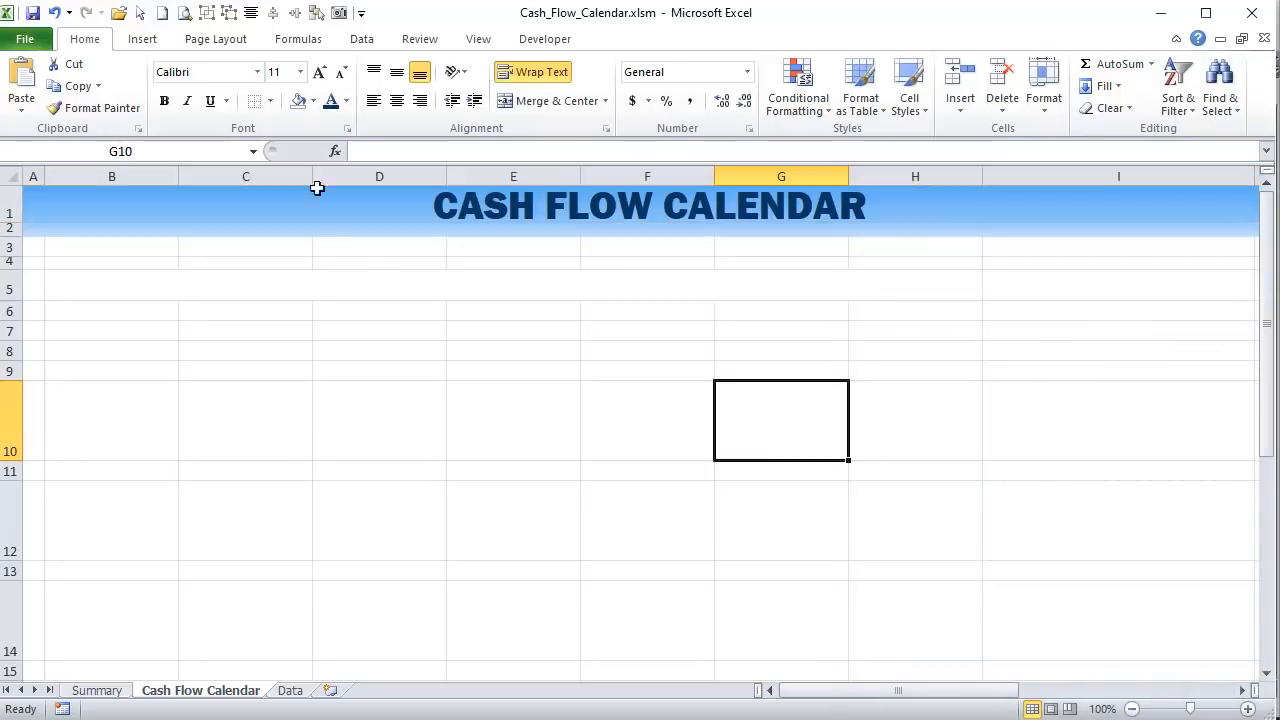
- Browse the workbook's theme color sets and apply the Flow colors
click(214, 40)
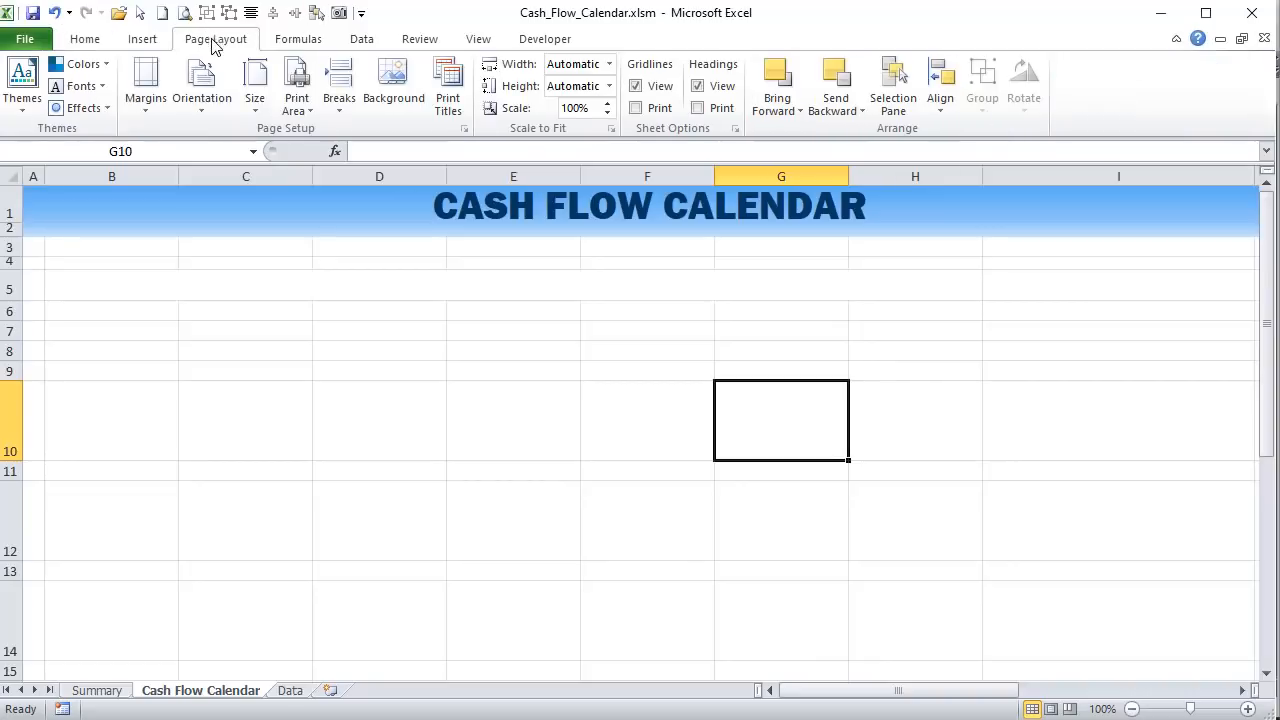
click(101, 66)
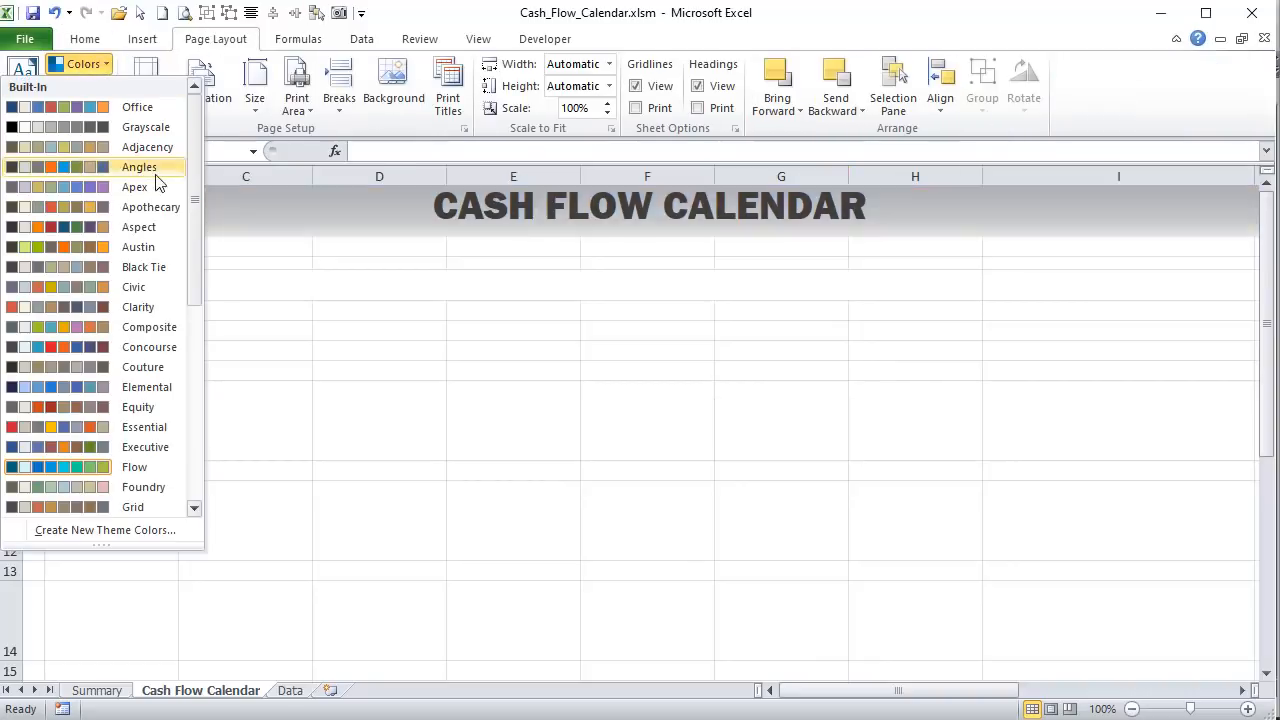
drag(194, 237, 200, 306)
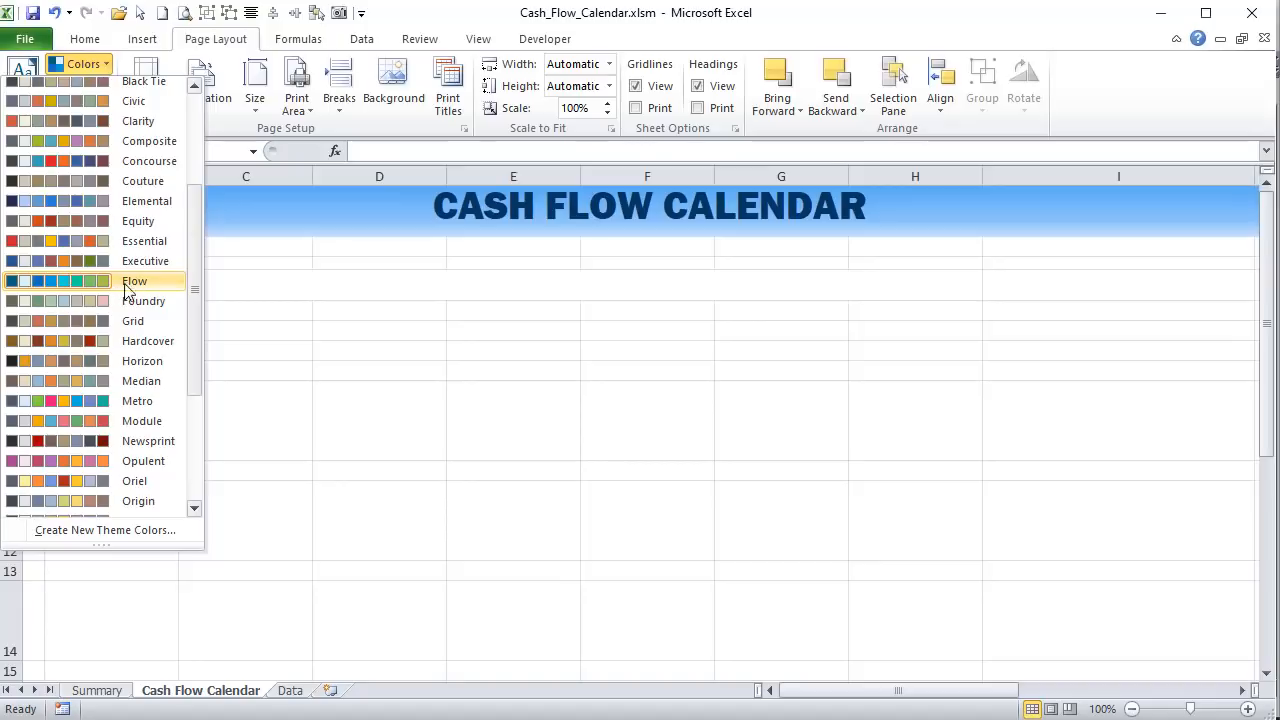
drag(195, 268, 218, 160)
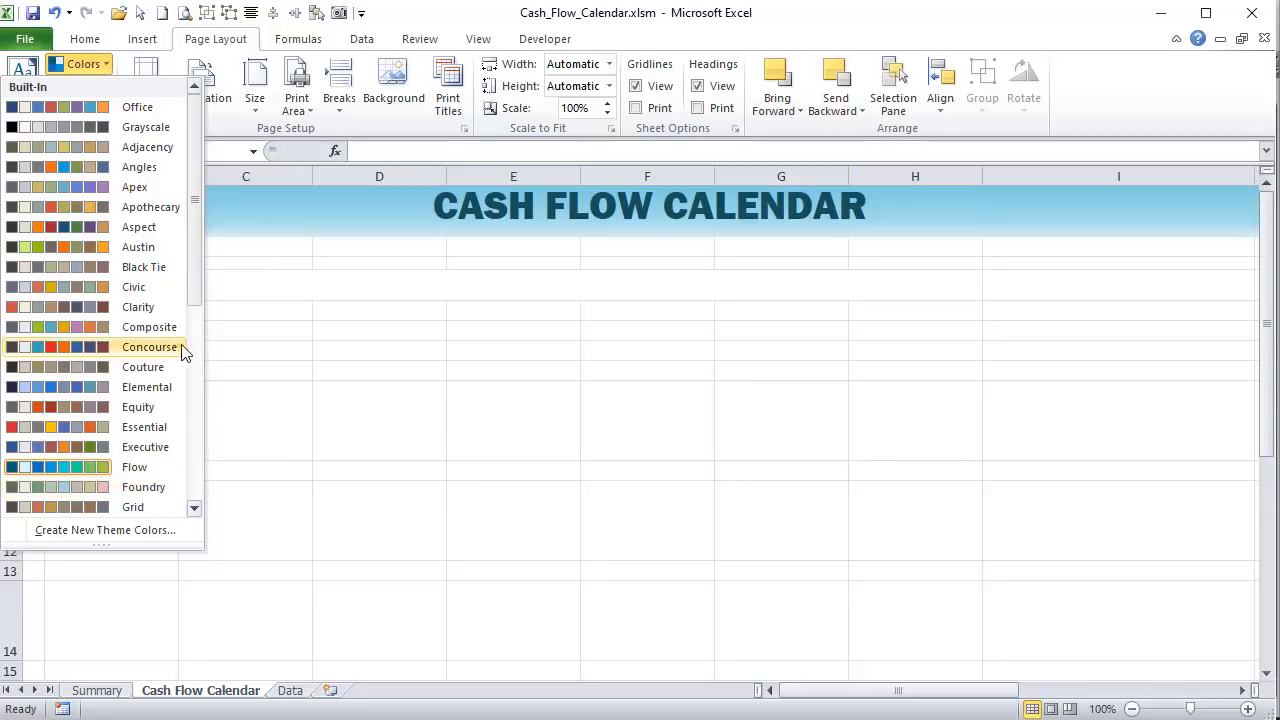
click(145, 468)
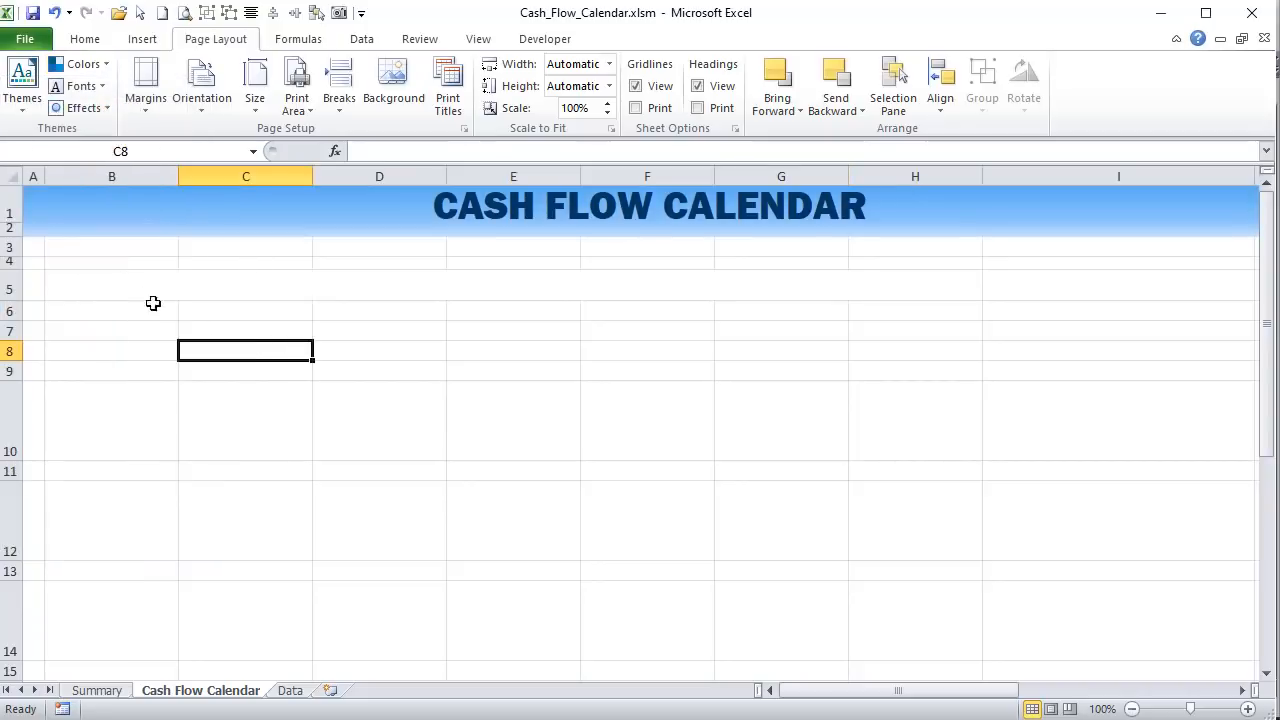
- Fill A3 through J5 with the lightest tint of the theme's blue, extending the header shading downward
click(36, 252)
drag(36, 252, 848, 292)
click(88, 40)
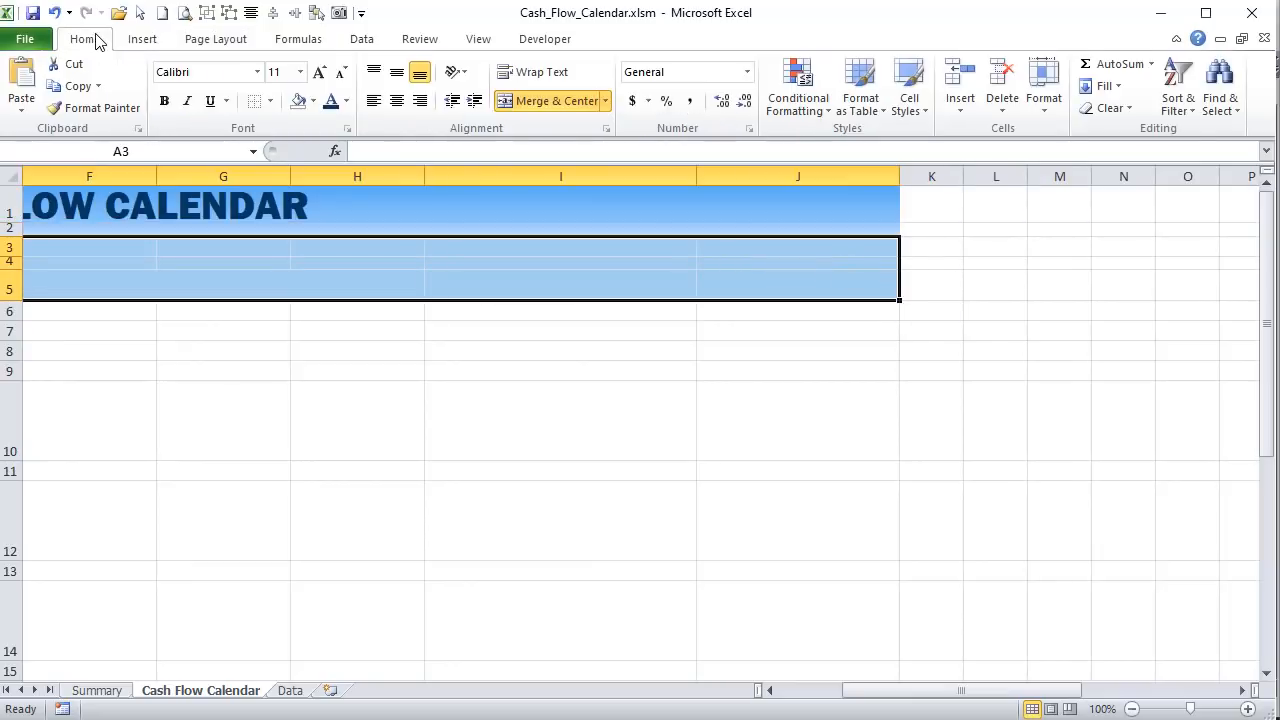
click(313, 101)
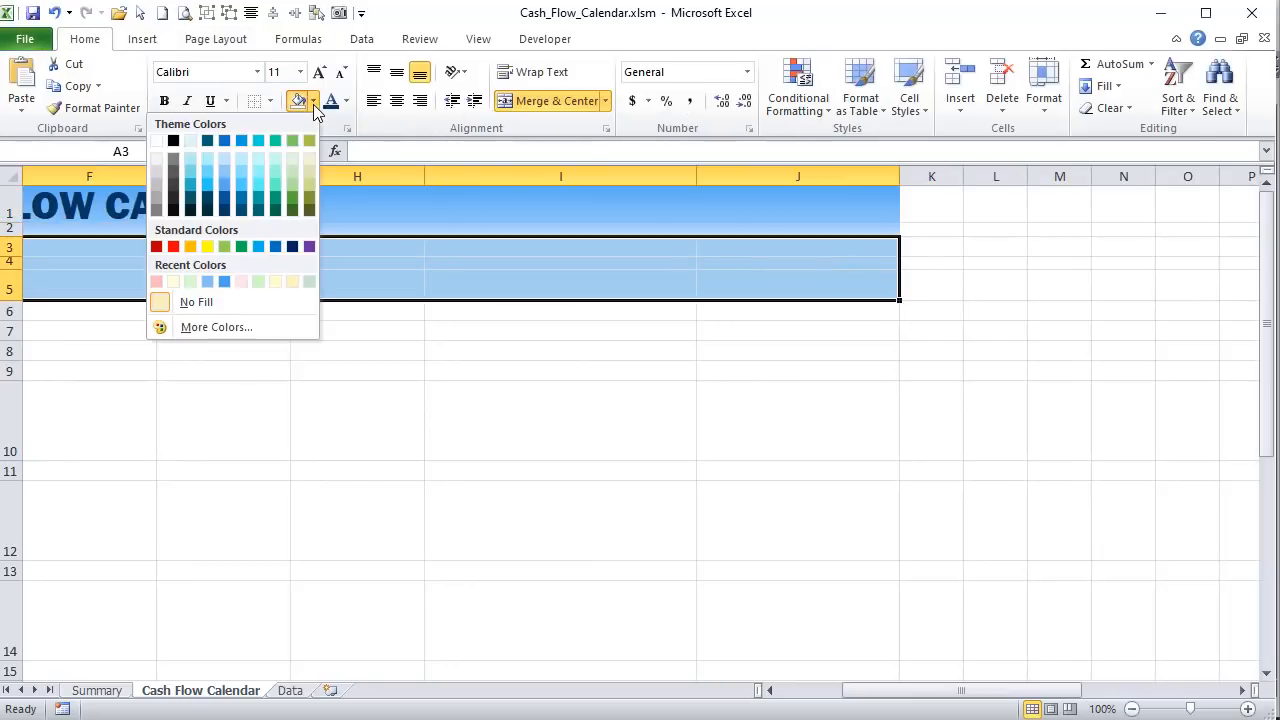
click(225, 163)
drag(955, 690, 886, 689)
click(453, 540)
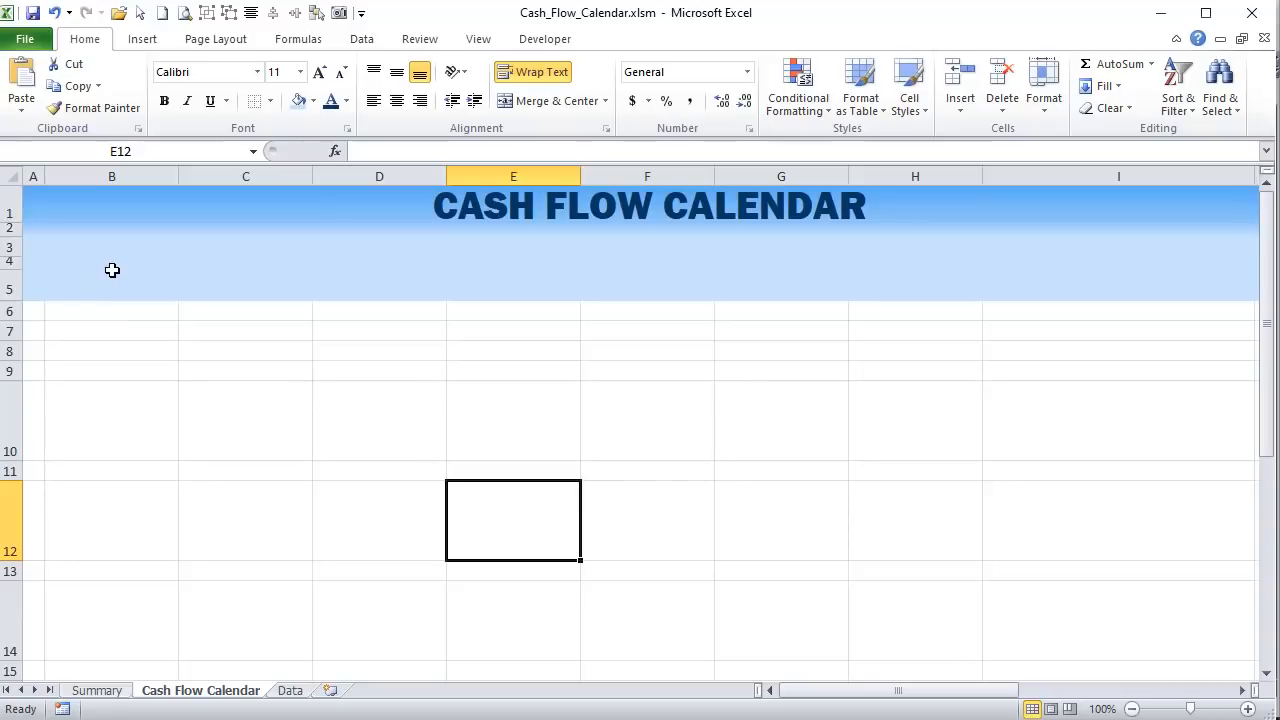
- Enter the label Start Day in cell C3
click(196, 246)
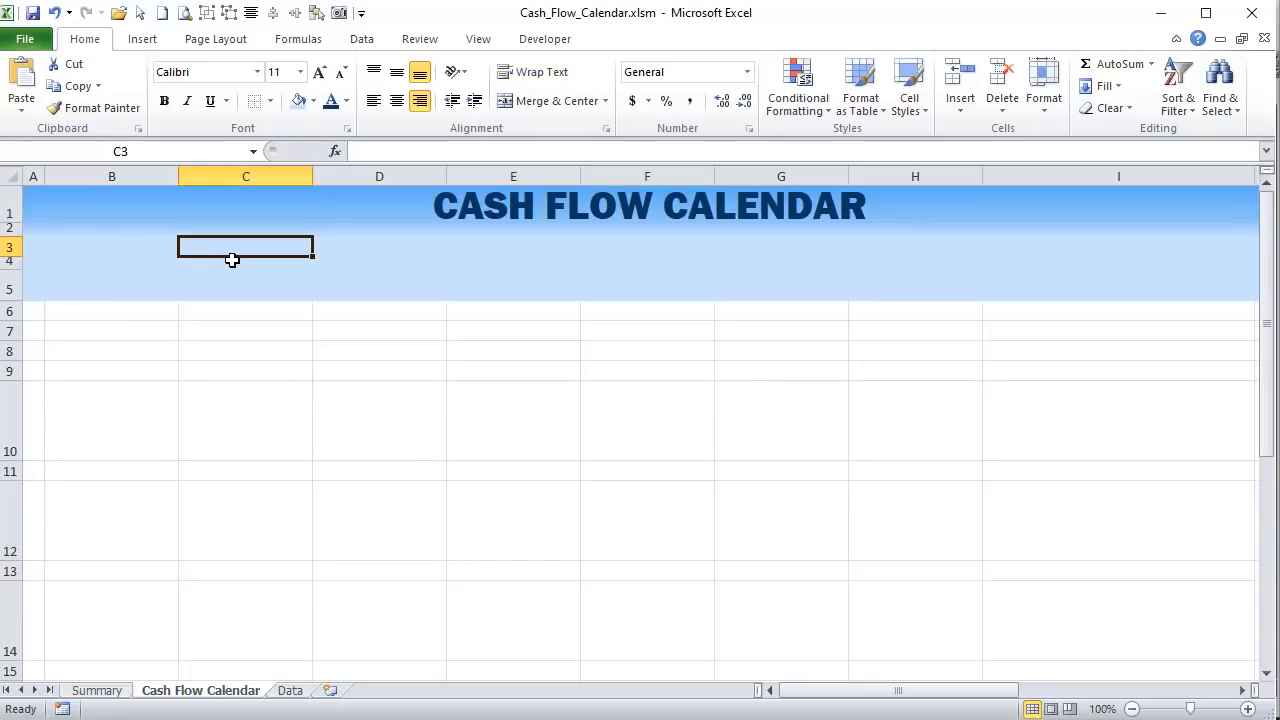
text(sTAR)
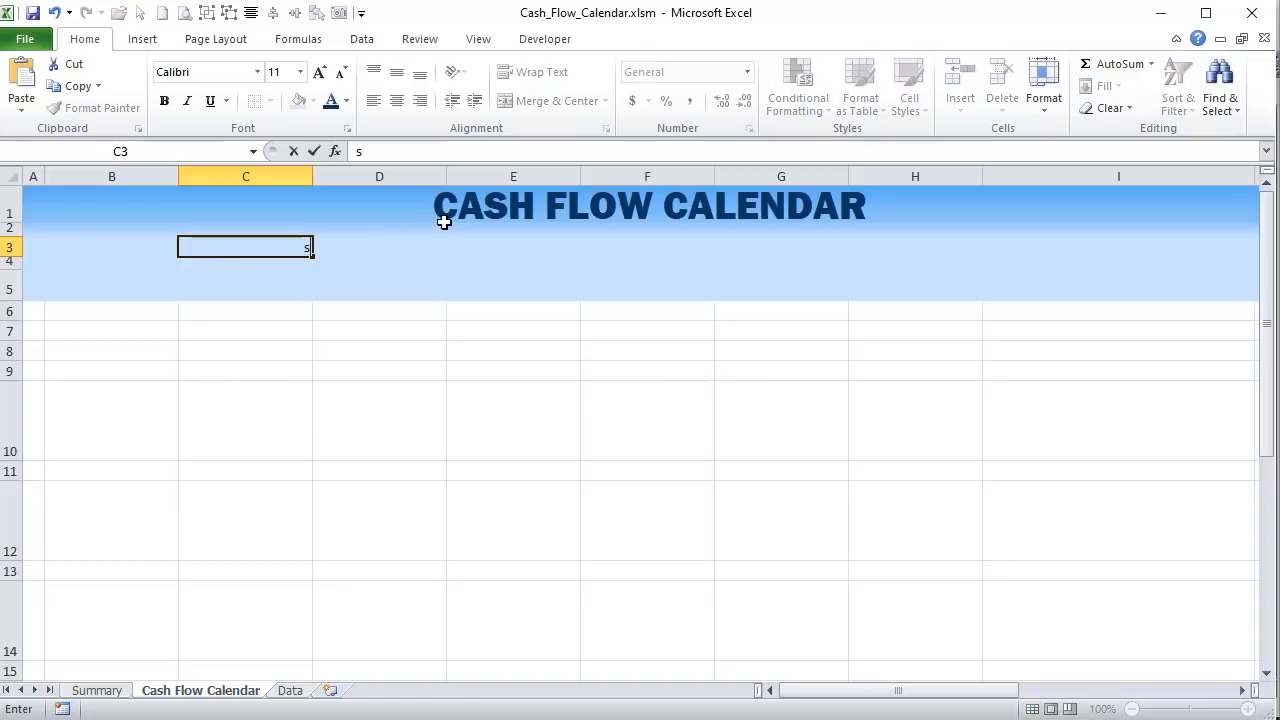
key(BackSpace)
key(BackSpace)
key(BackSpace)
key(BackSpace)
text(Start day)
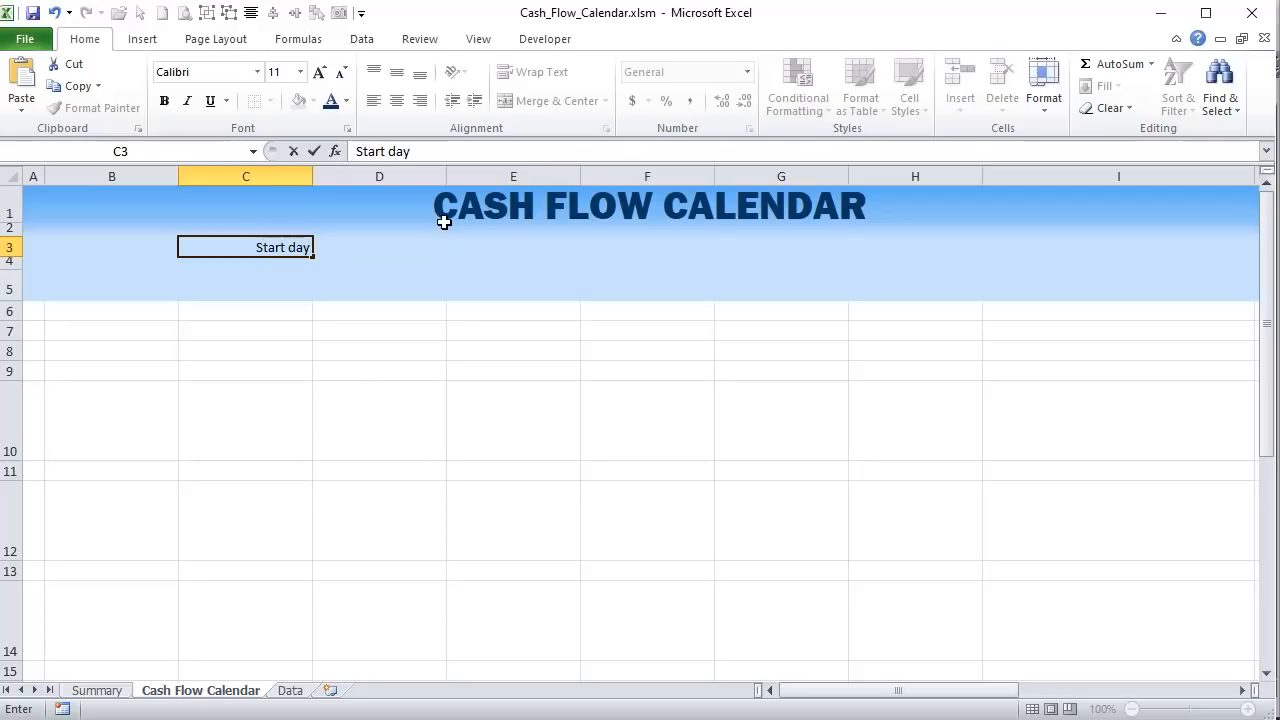
key(BackSpace)
key(BackSpace)
key(BackSpace)
key(BackSpace)
text(Day)
key(Tab)
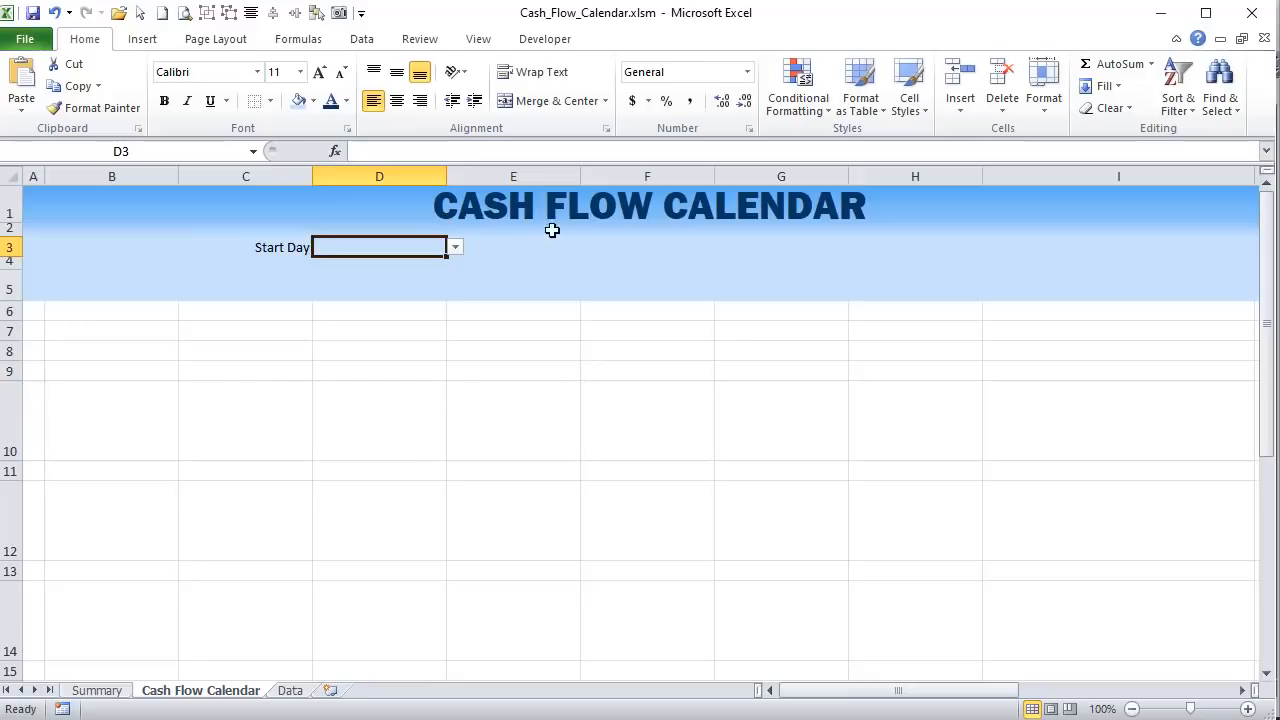
- Check the weekday choices offered by the drop-down list in cell D3
click(455, 248)
click(455, 250)
click(453, 250)
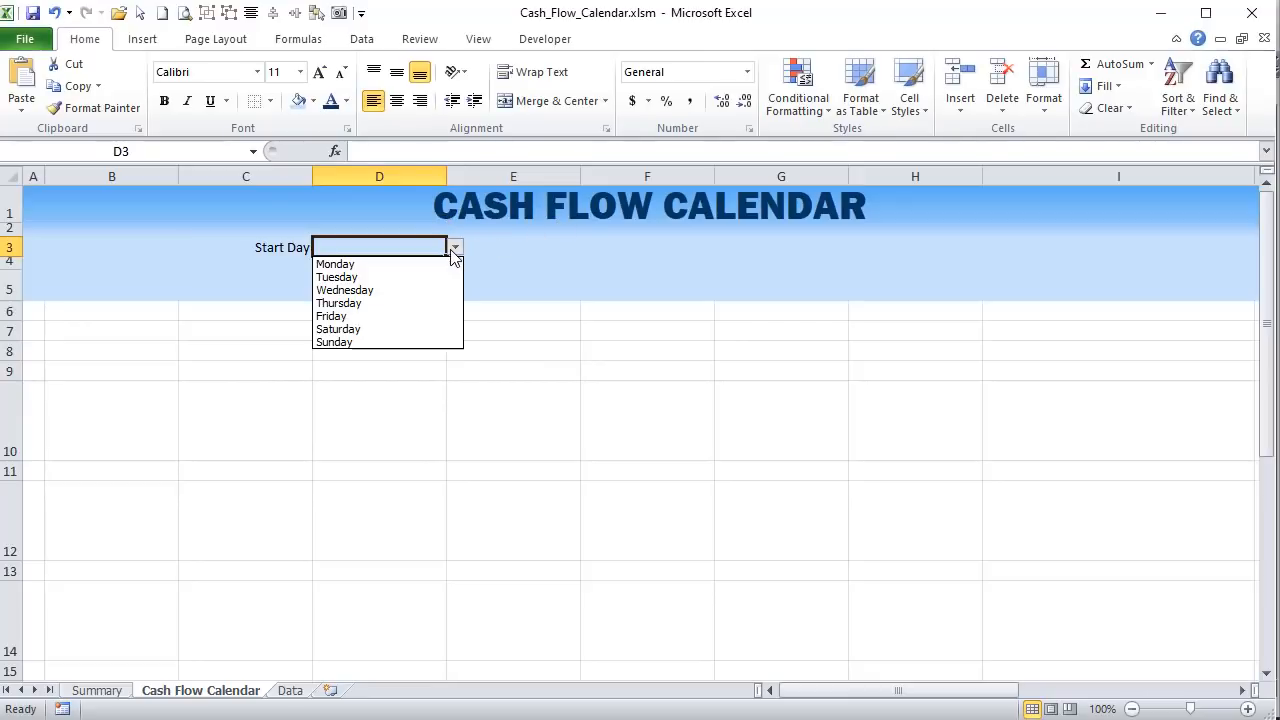
click(453, 250)
click(453, 250)
click(453, 250)
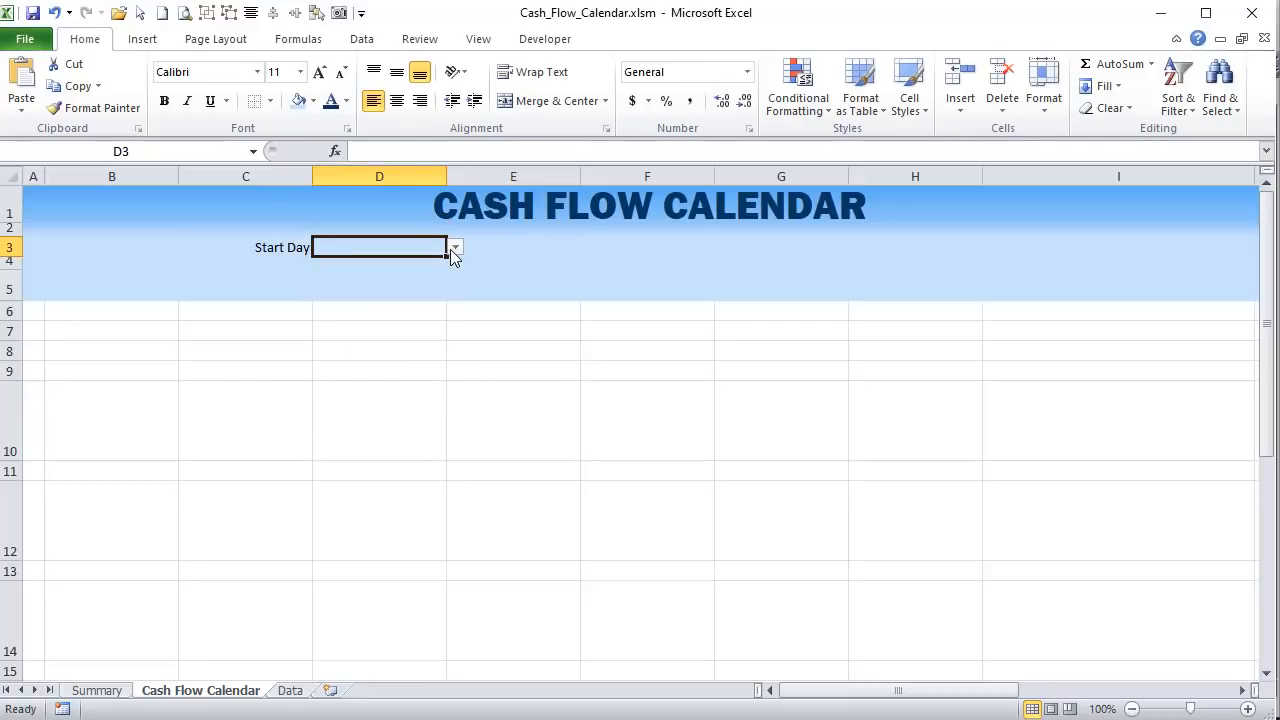
- Examine the Summary sheet's Days and Months named ranges and the green, yellow and red color thresholds
click(119, 690)
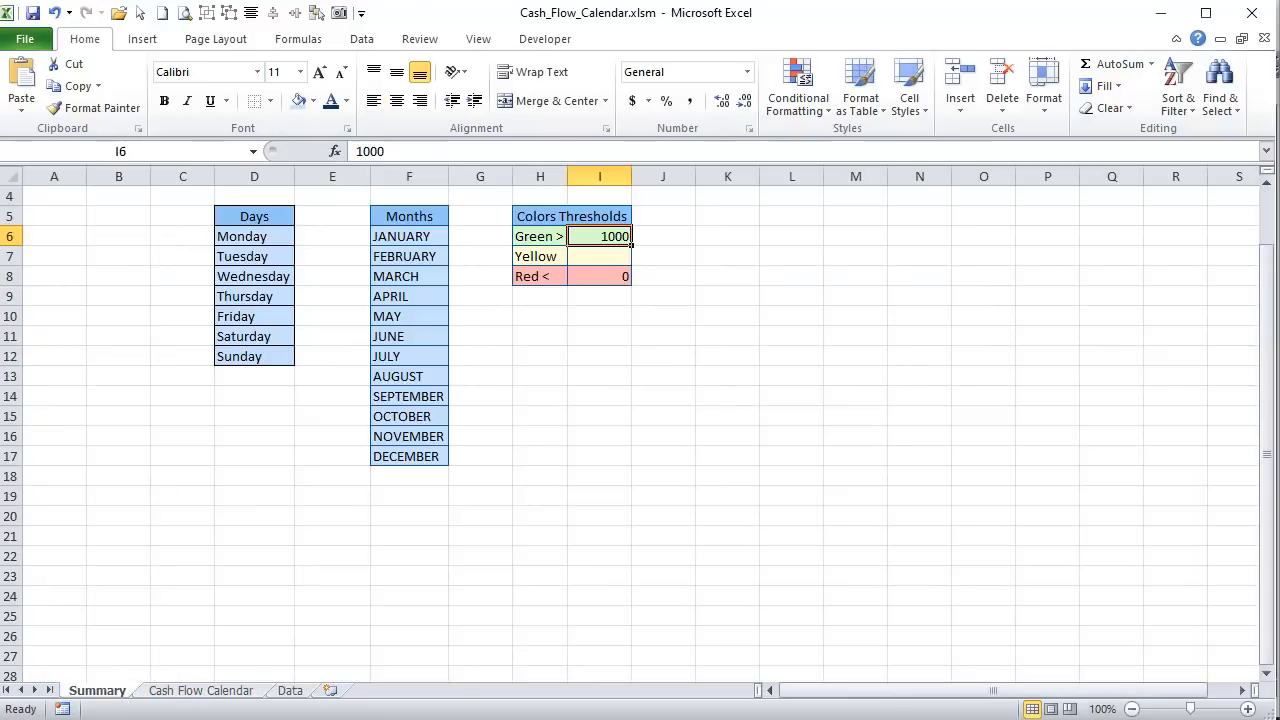
drag(240, 238, 234, 362)
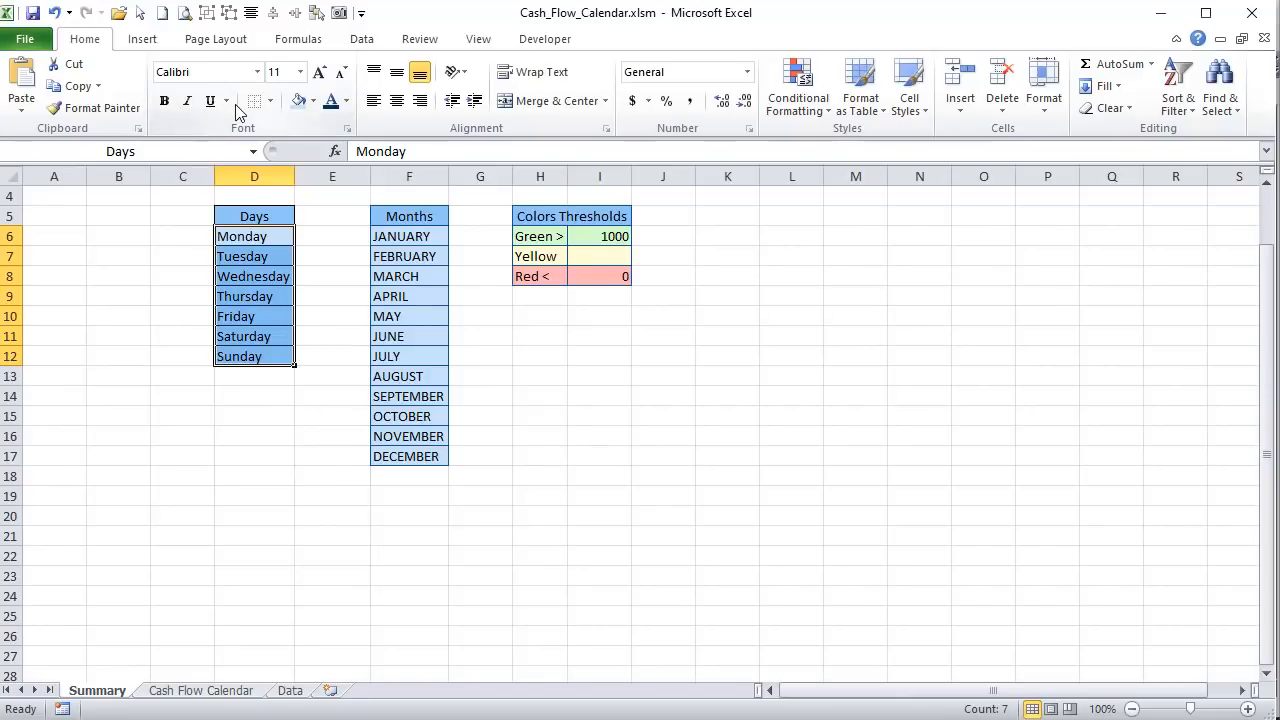
drag(424, 238, 427, 454)
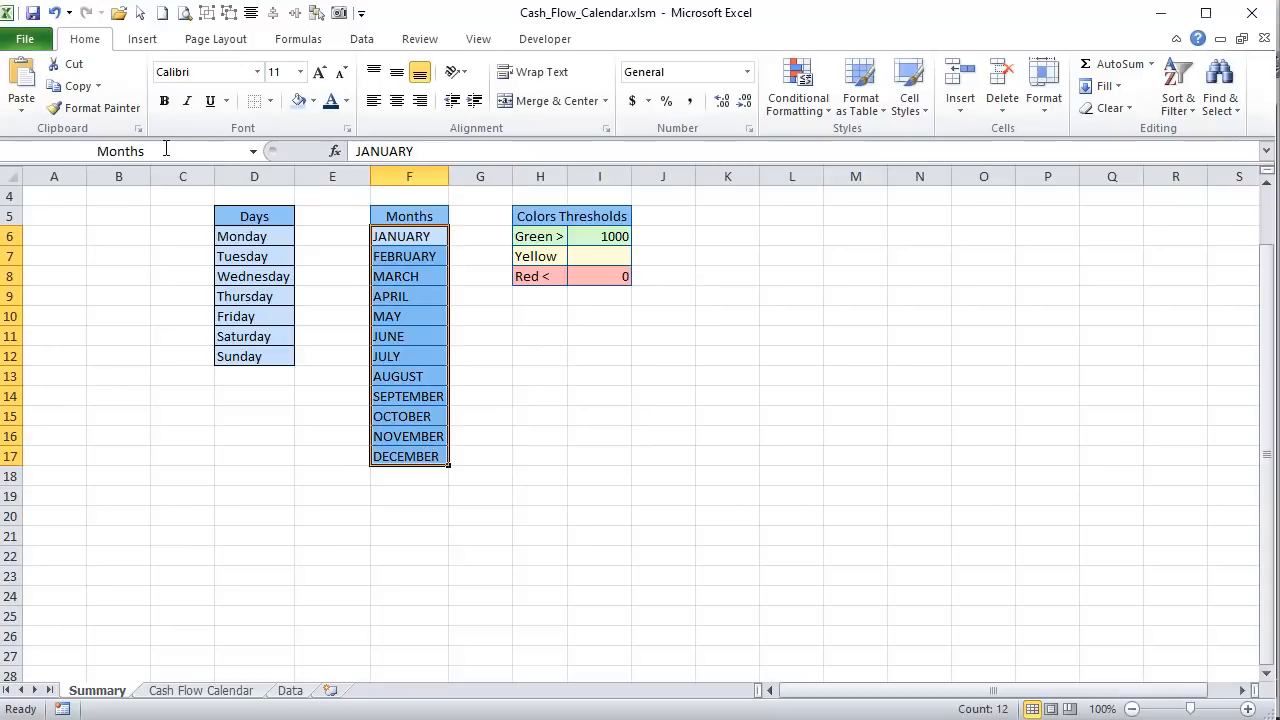
click(576, 243)
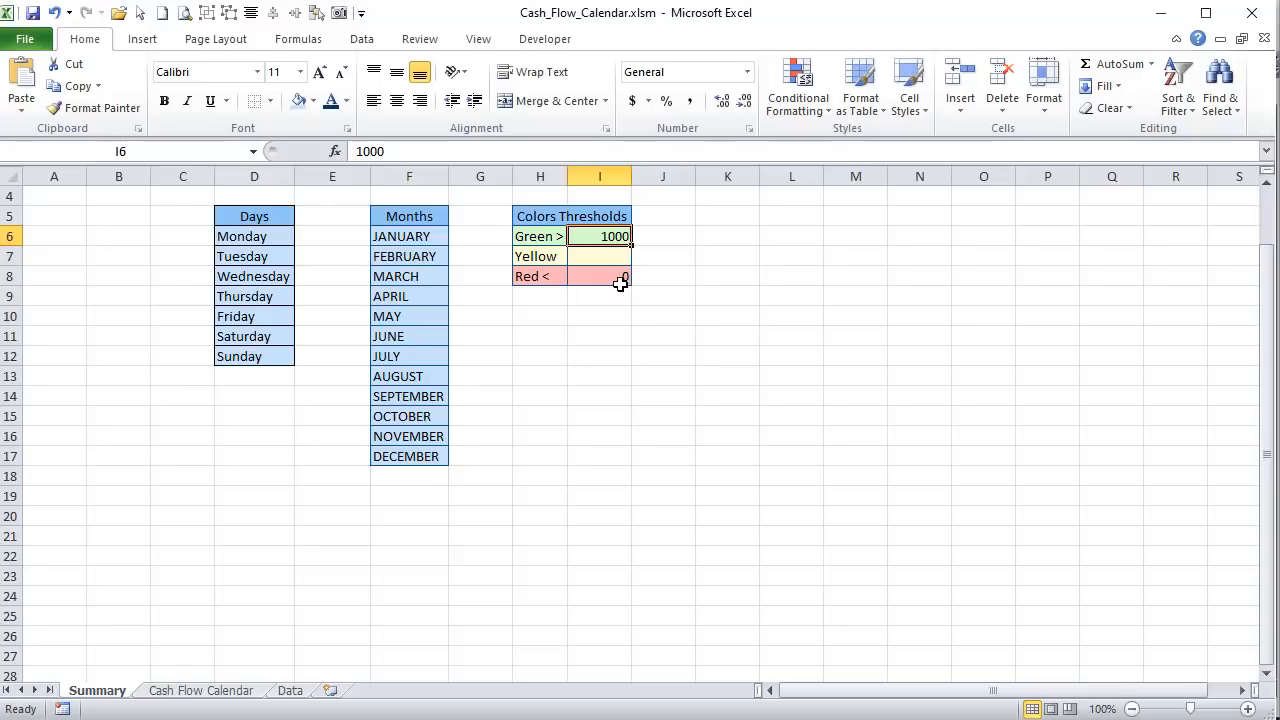
drag(620, 278, 562, 277)
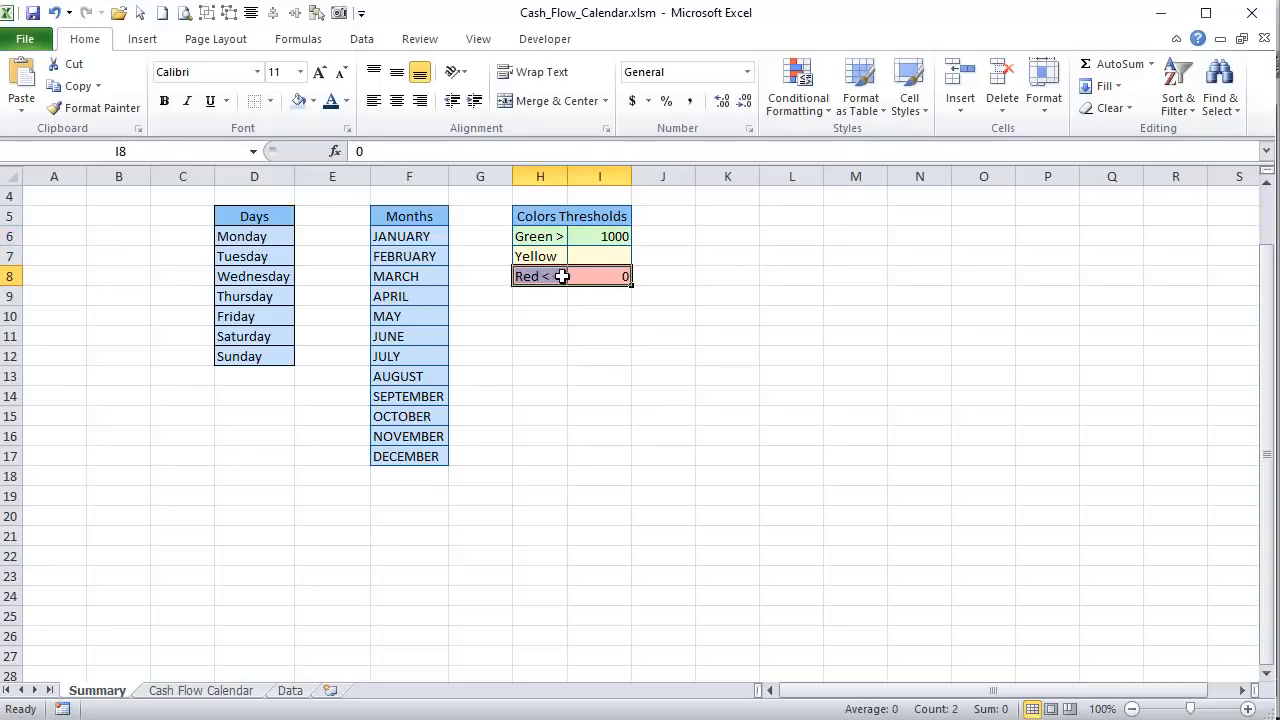
click(586, 252)
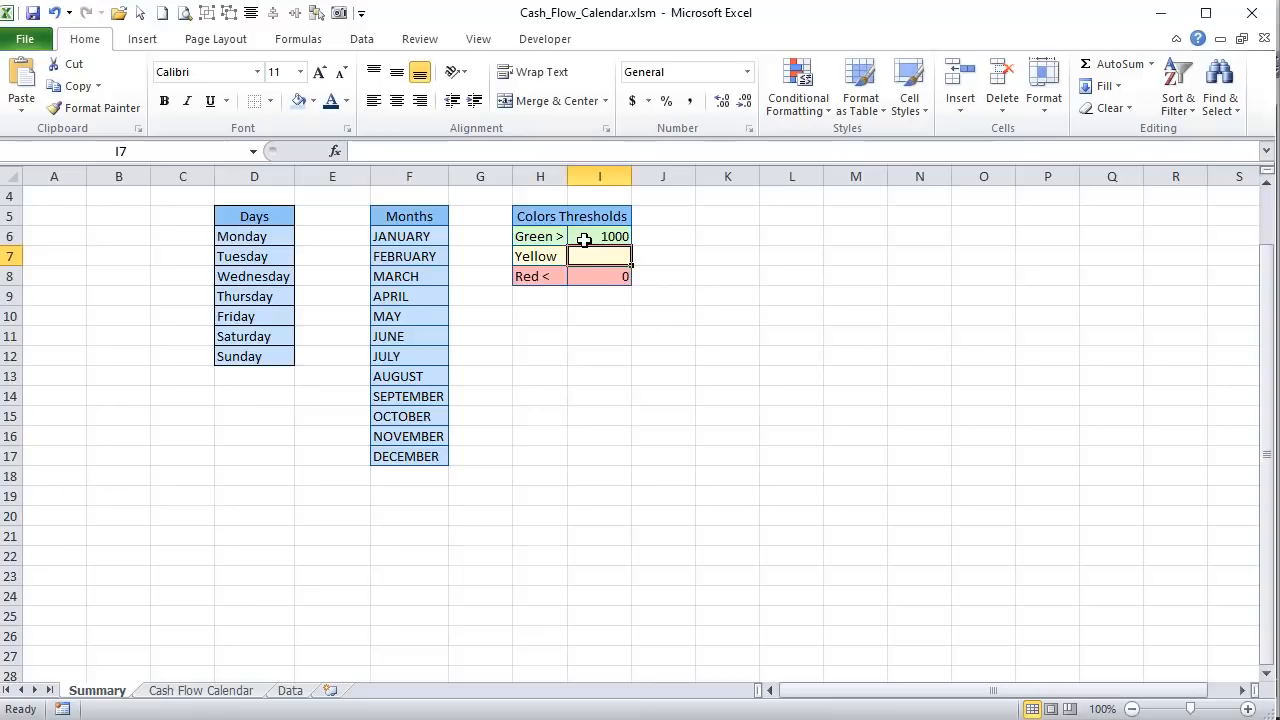
click(584, 240)
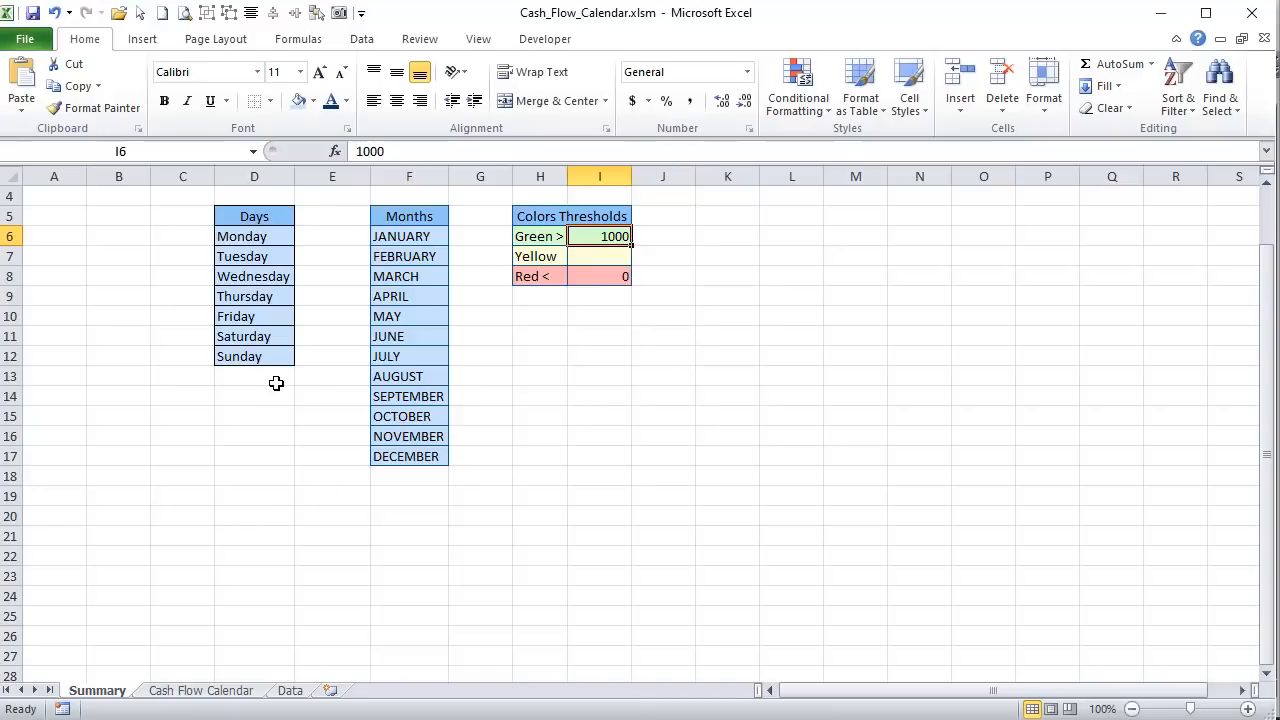
scroll(268, 402, down, 1)
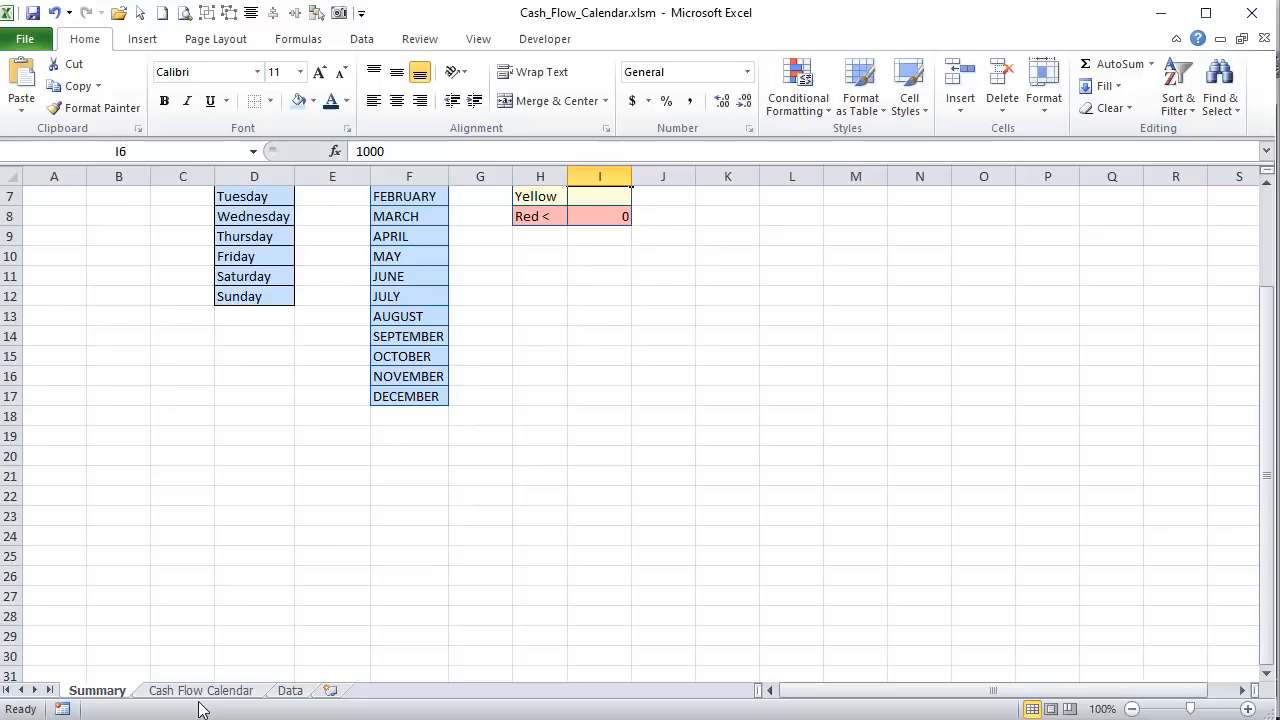
- Merge and center the TRANSACTION DATABASE title across A1:G1 on the Data sheet
click(290, 690)
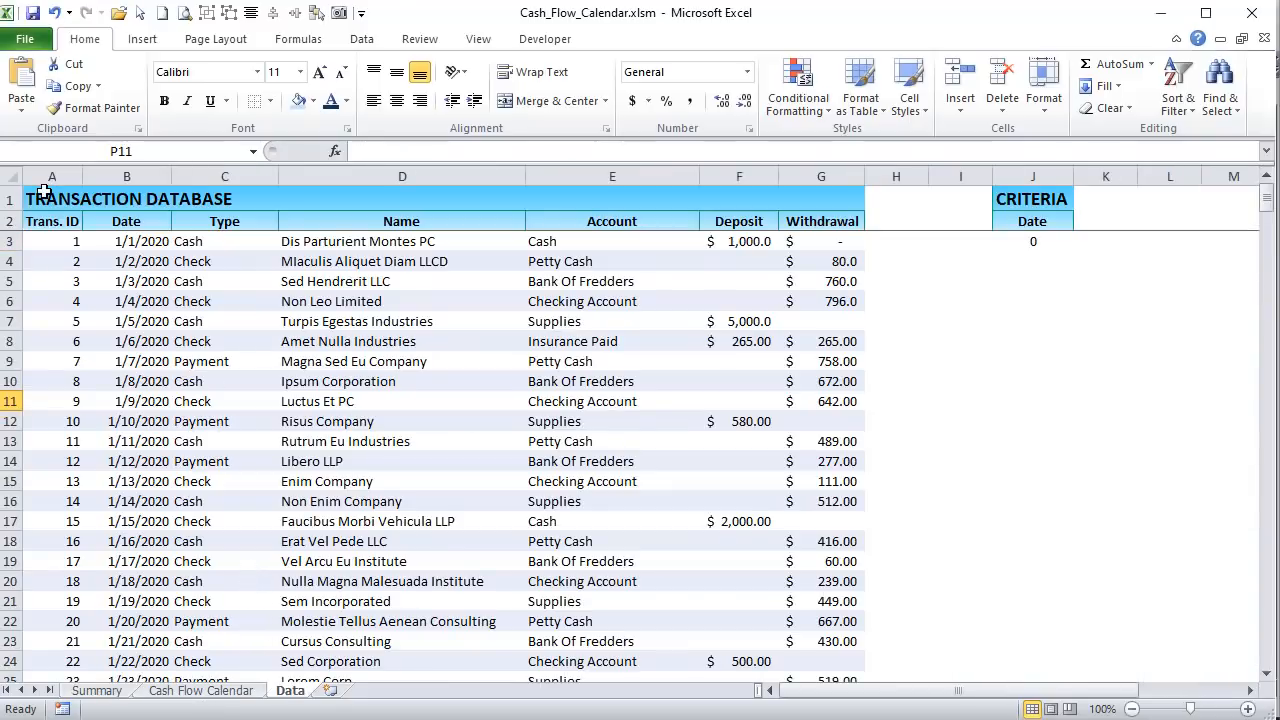
drag(40, 196, 826, 200)
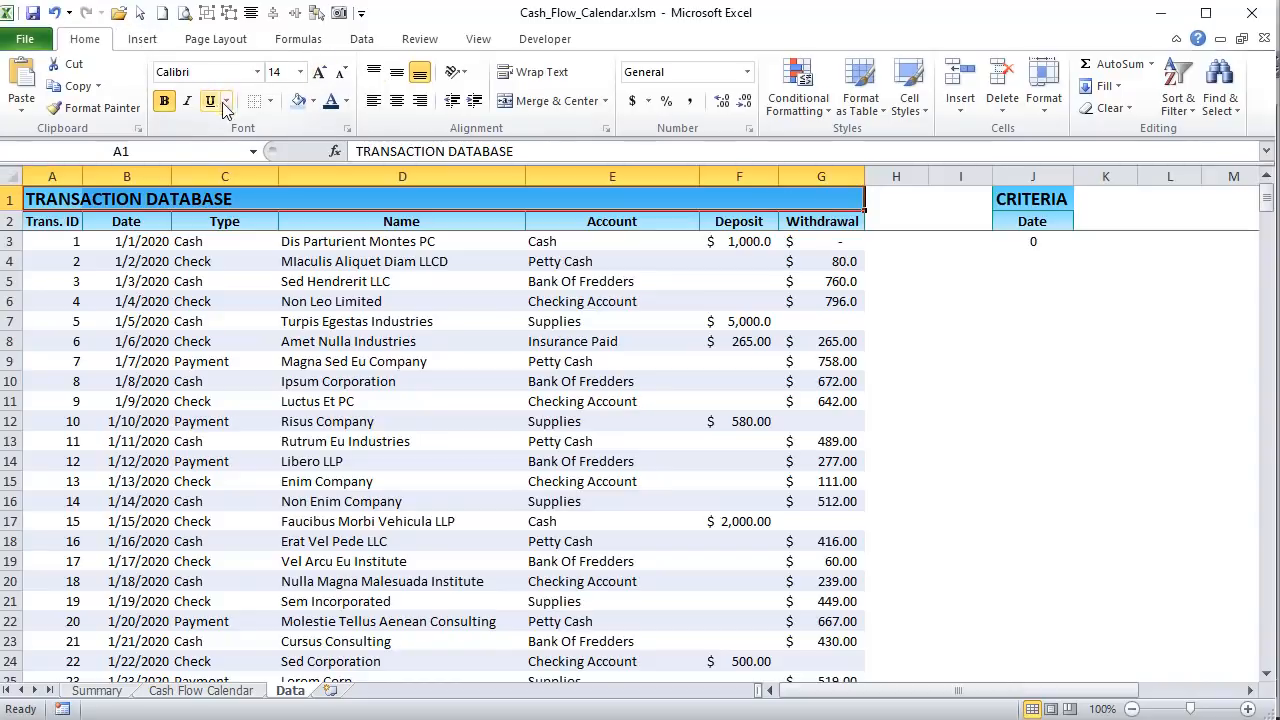
click(557, 101)
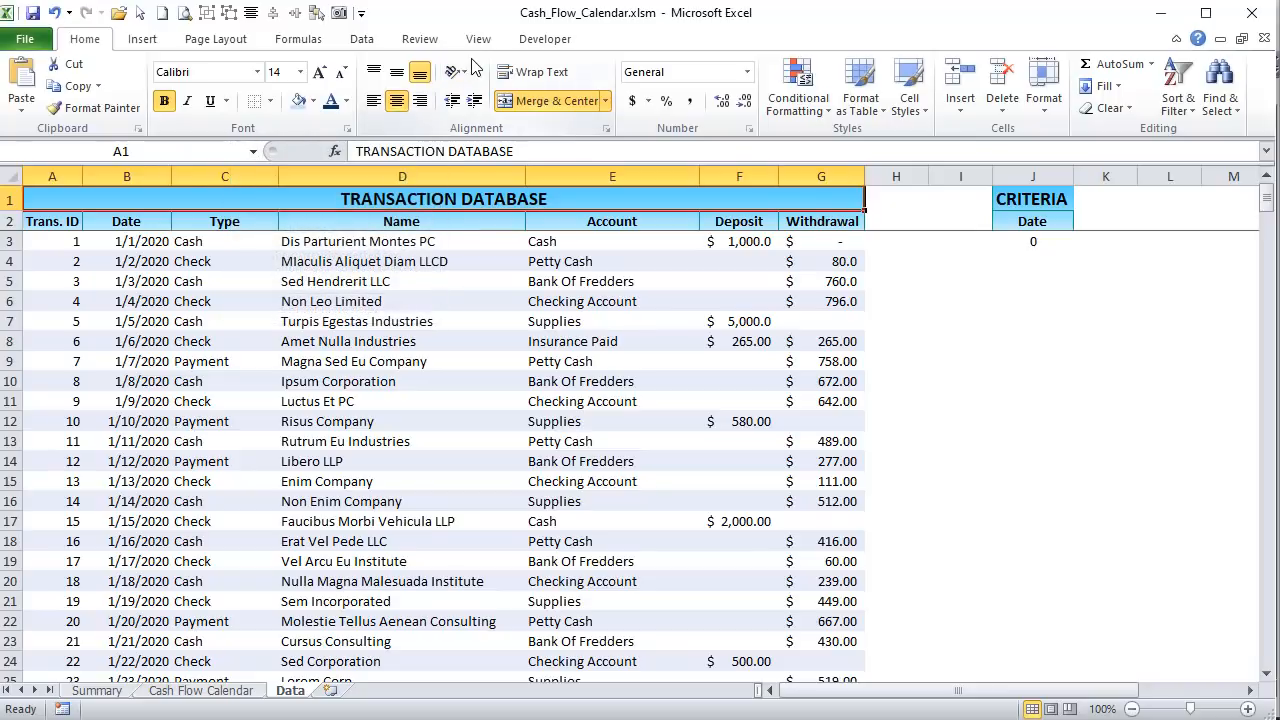
- Review the references of the defined names Days, Months, Extract and StartDayNumb in the Name Manager
click(298, 39)
click(548, 90)
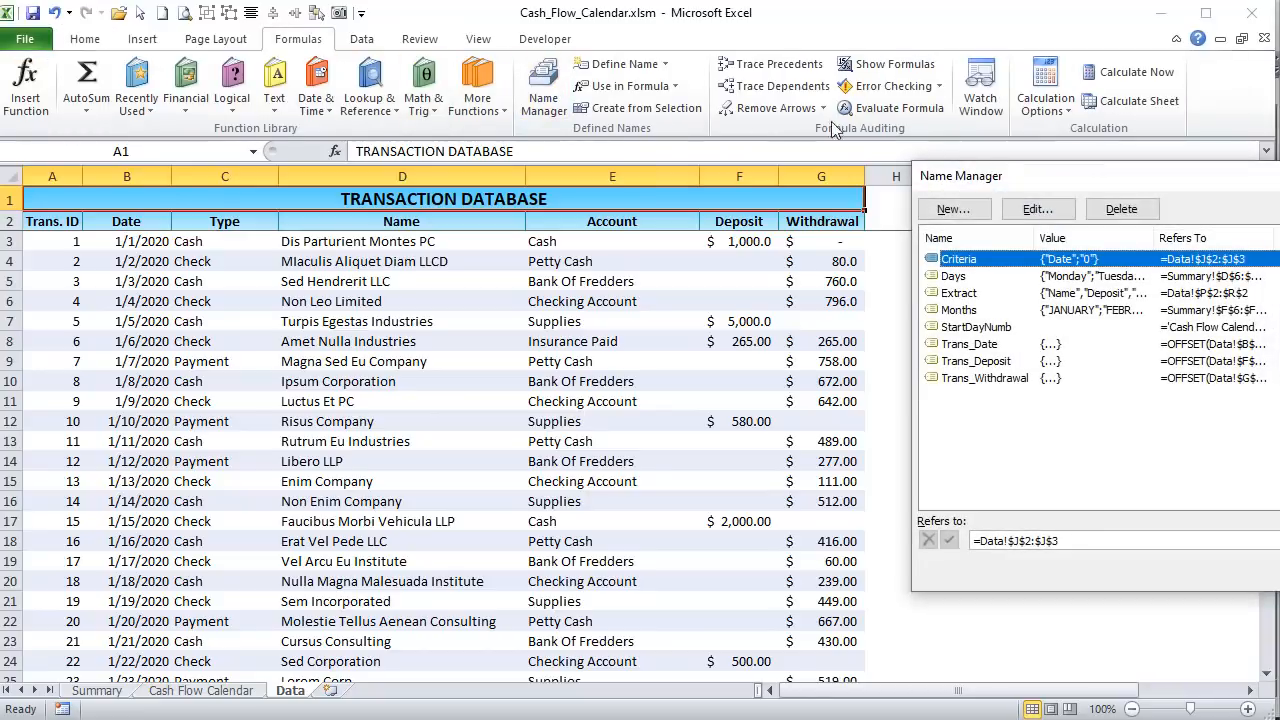
drag(1024, 177, 475, 159)
click(543, 259)
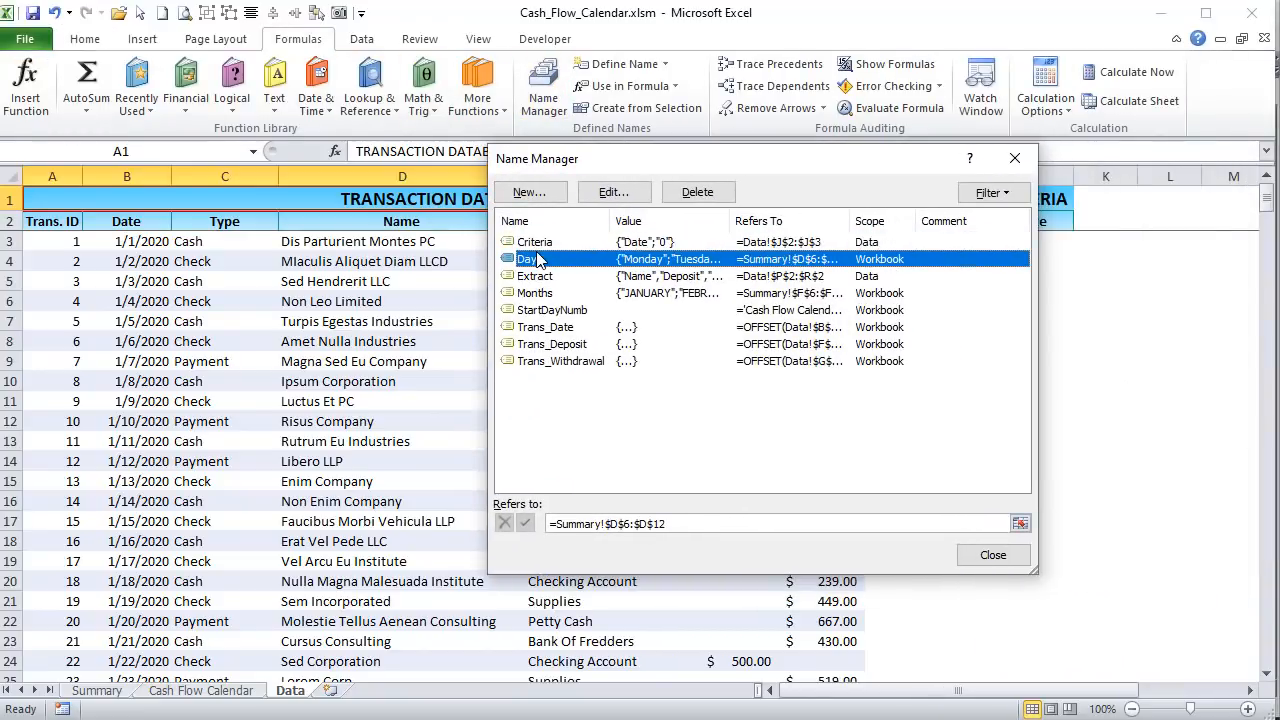
click(563, 293)
click(549, 277)
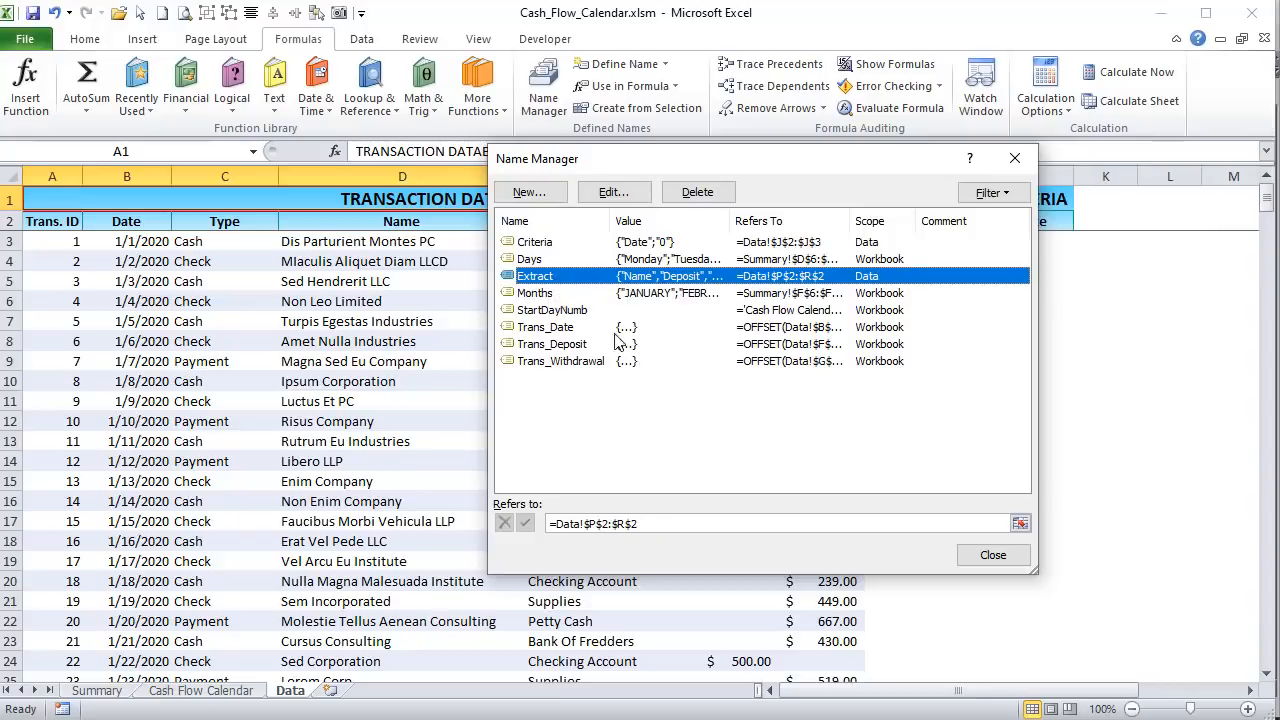
click(582, 315)
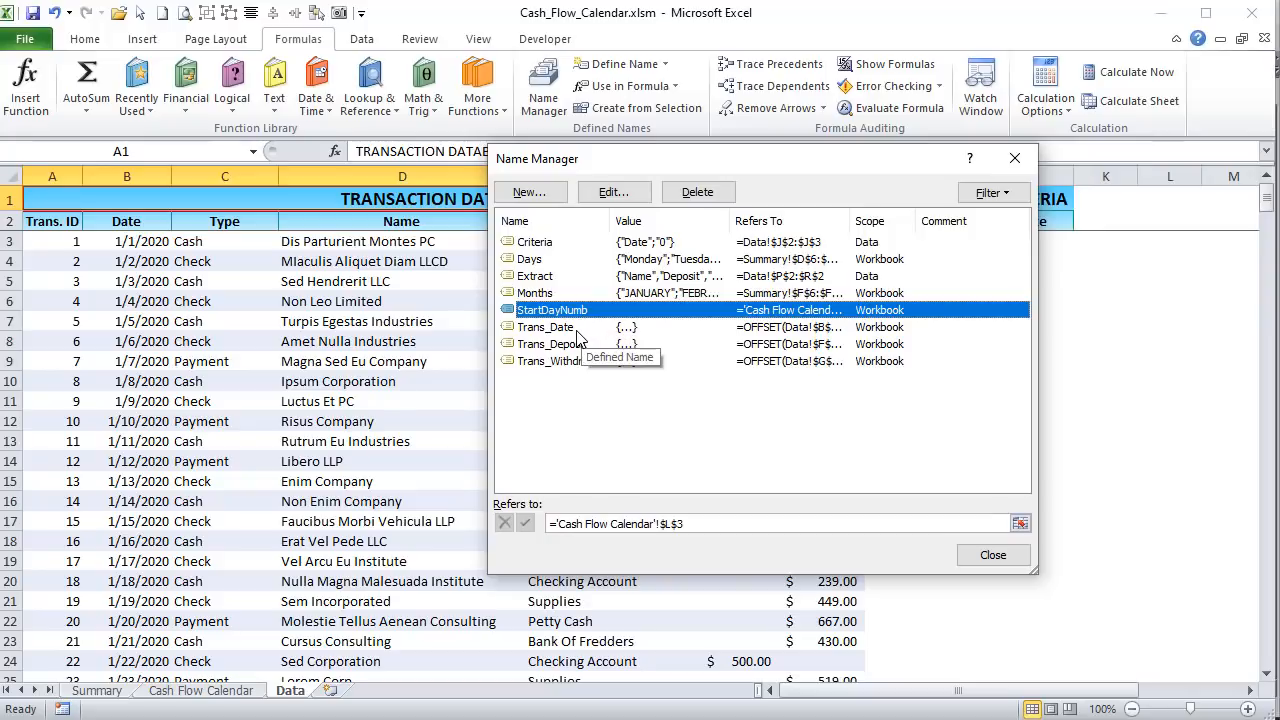
- Review the OFFSET formulas of Trans_Date, Trans_Deposit and Trans_Withdrawal, and outline the range Trans_Withdrawal covers on the sheet
click(578, 328)
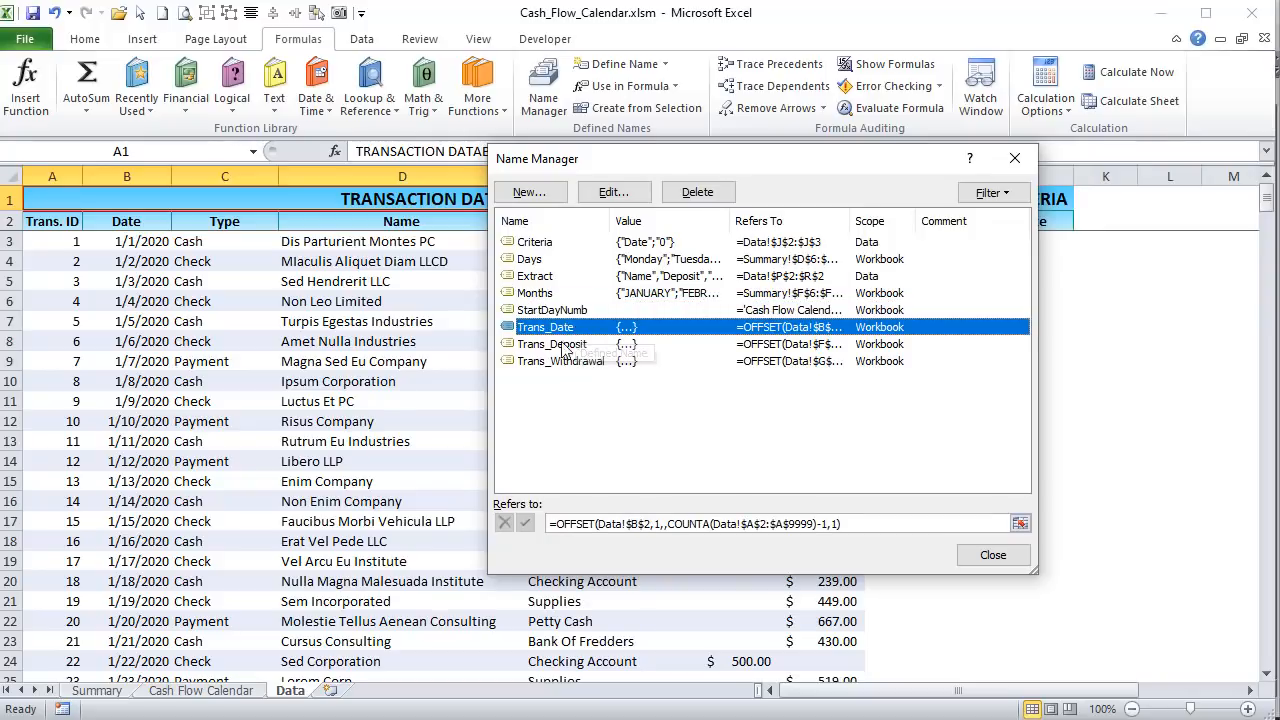
click(547, 345)
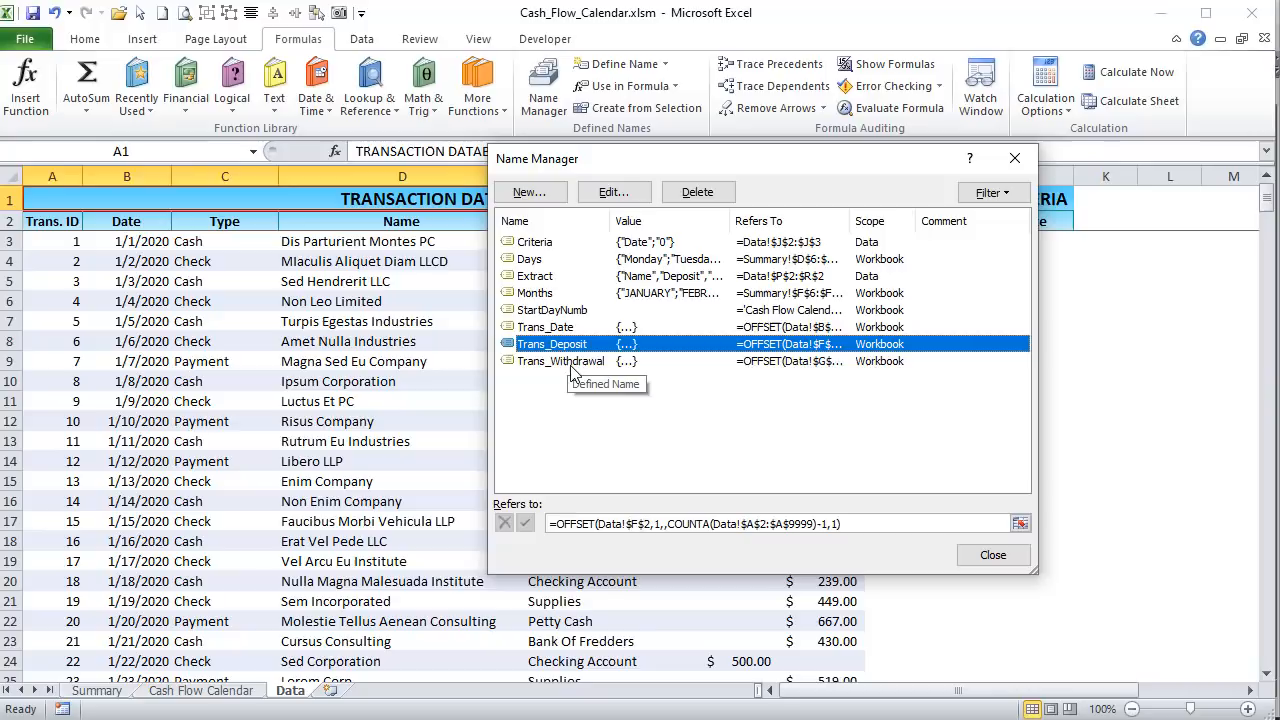
click(572, 364)
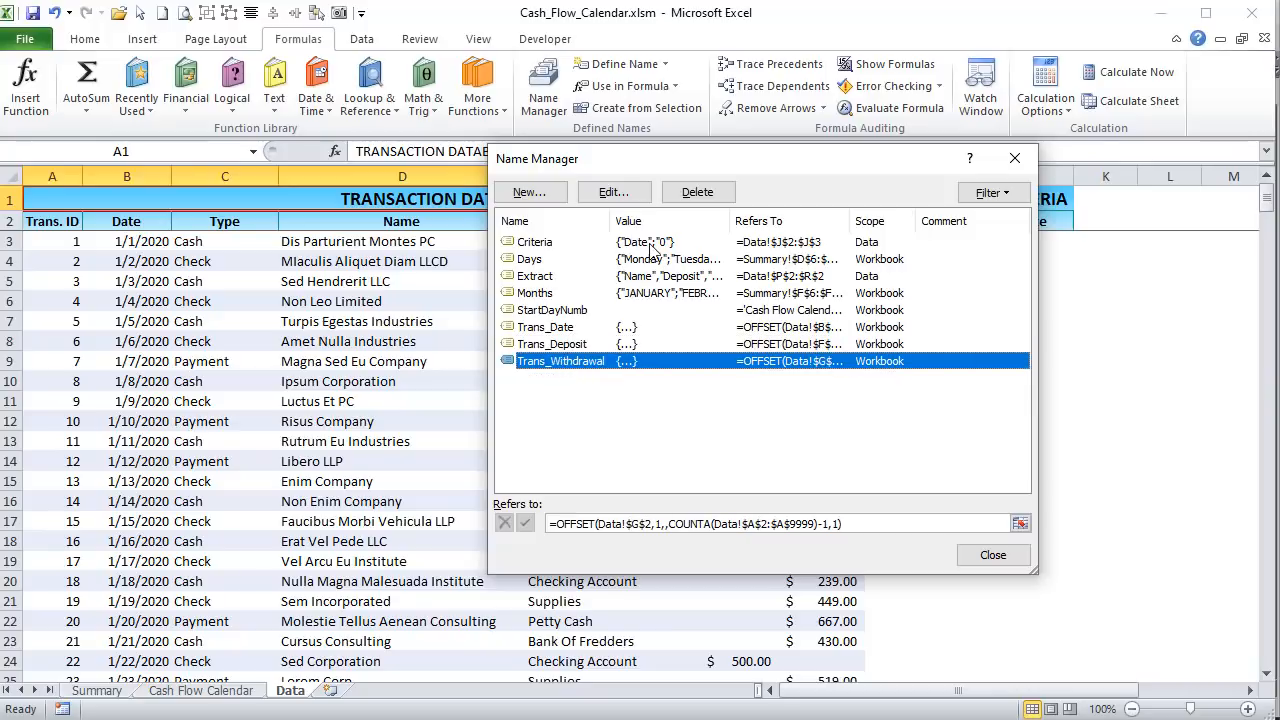
drag(644, 169, 772, 180)
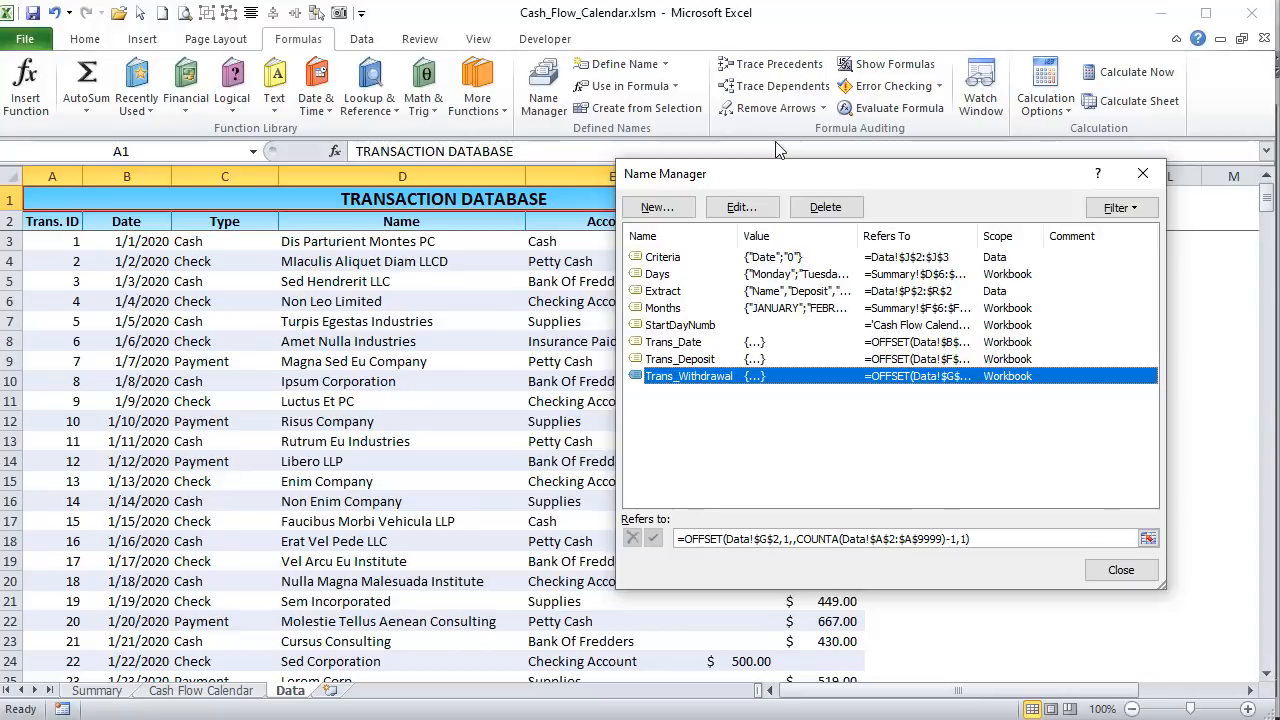
key(Tab)
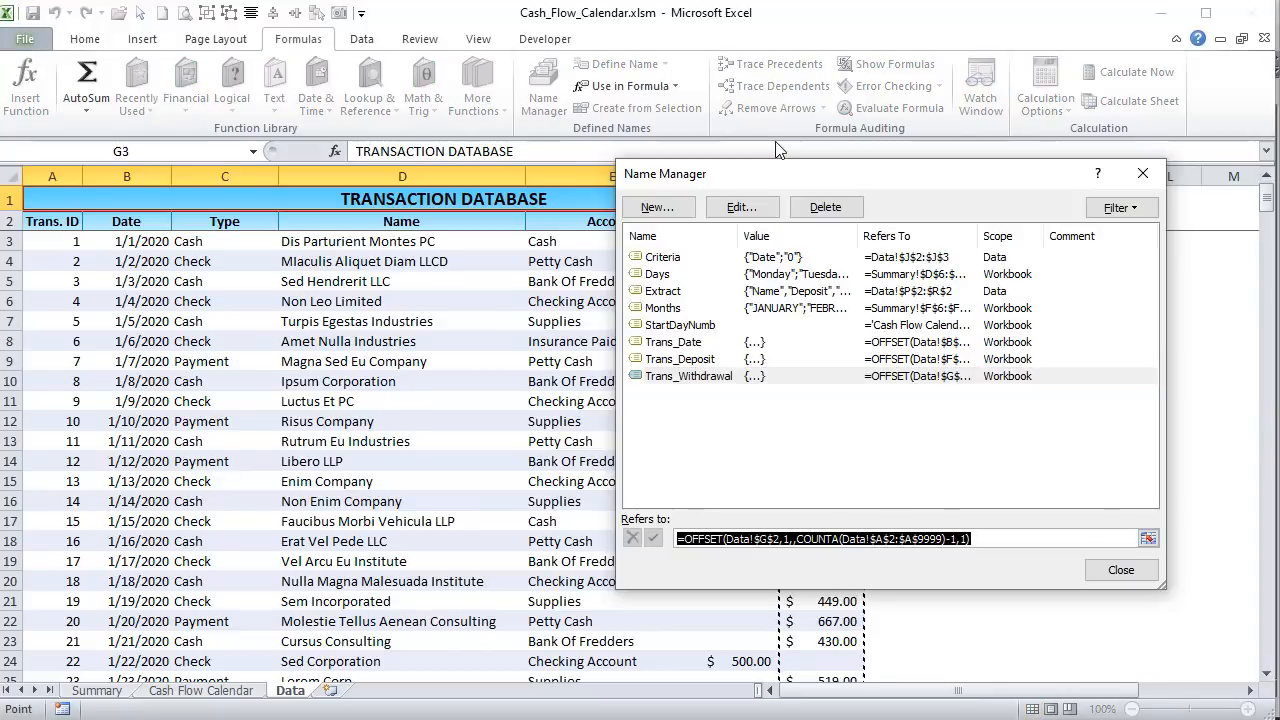
drag(851, 181, 364, 188)
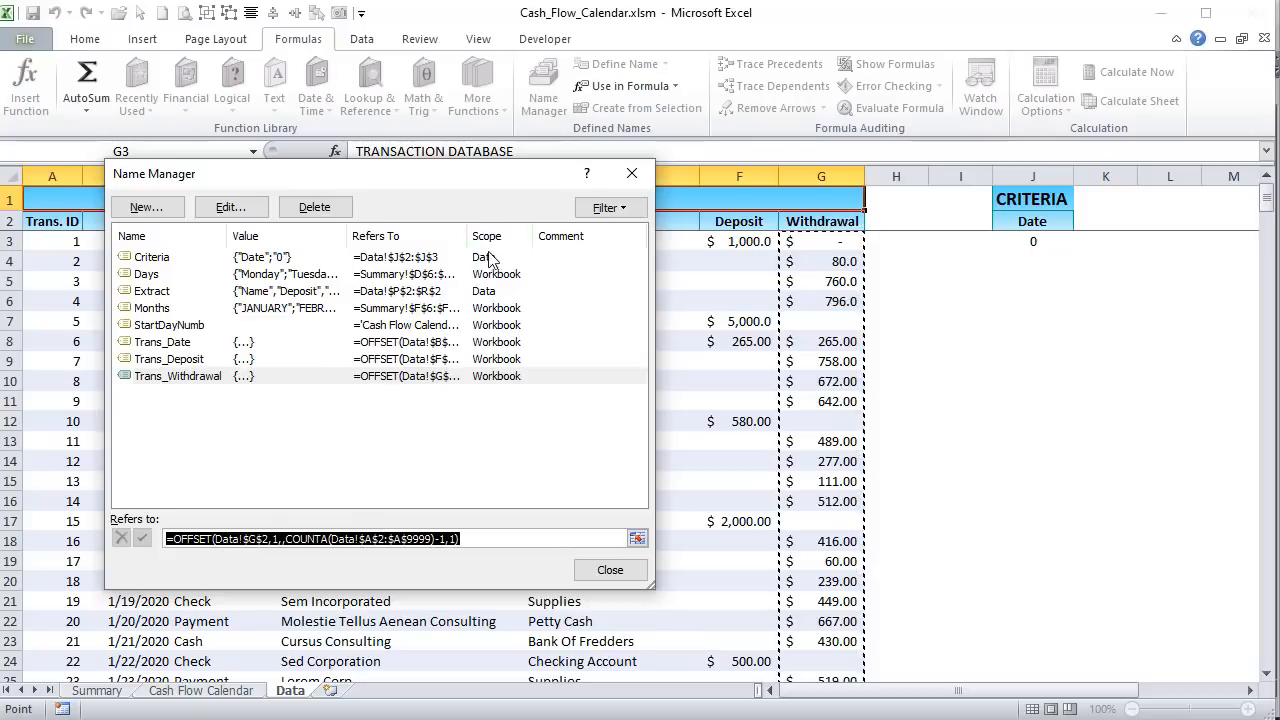
- Examine the Trans_Withdrawal OFFSET formula's row offset, COUNTA height over Data!$A$2:$A$9999, minus-one adjustment and width arguments
drag(505, 185, 706, 161)
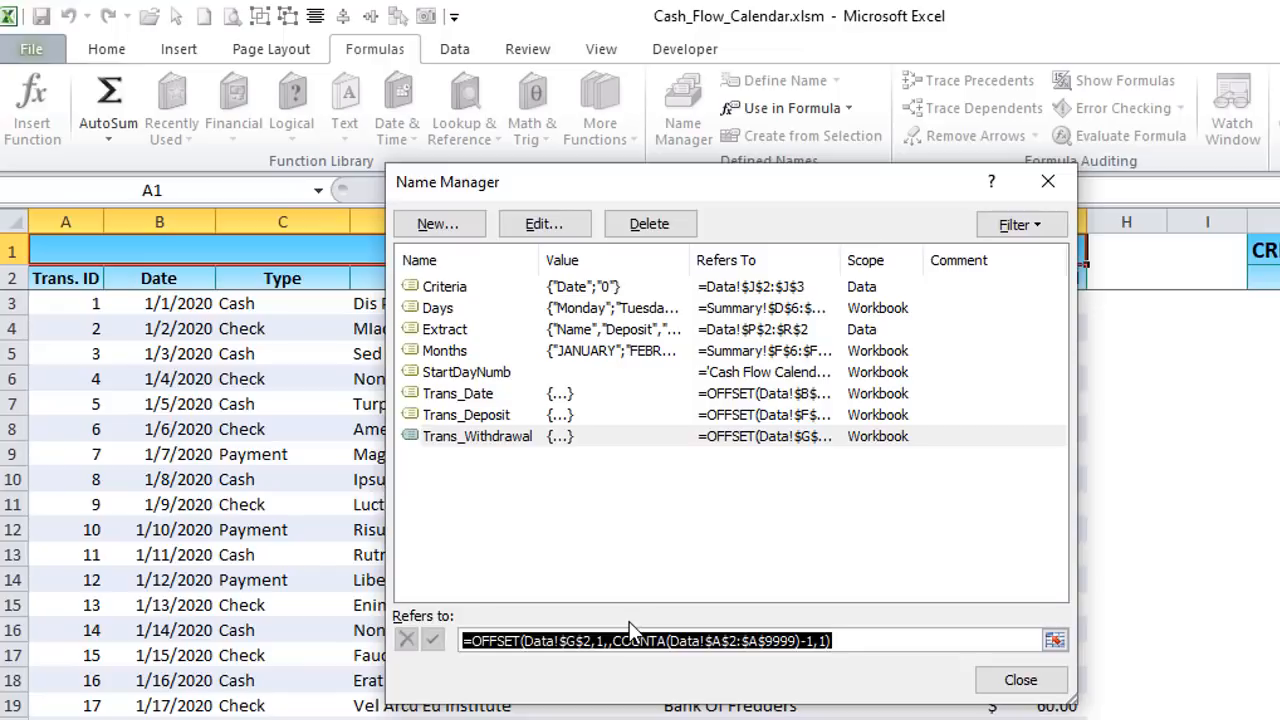
double_click(600, 641)
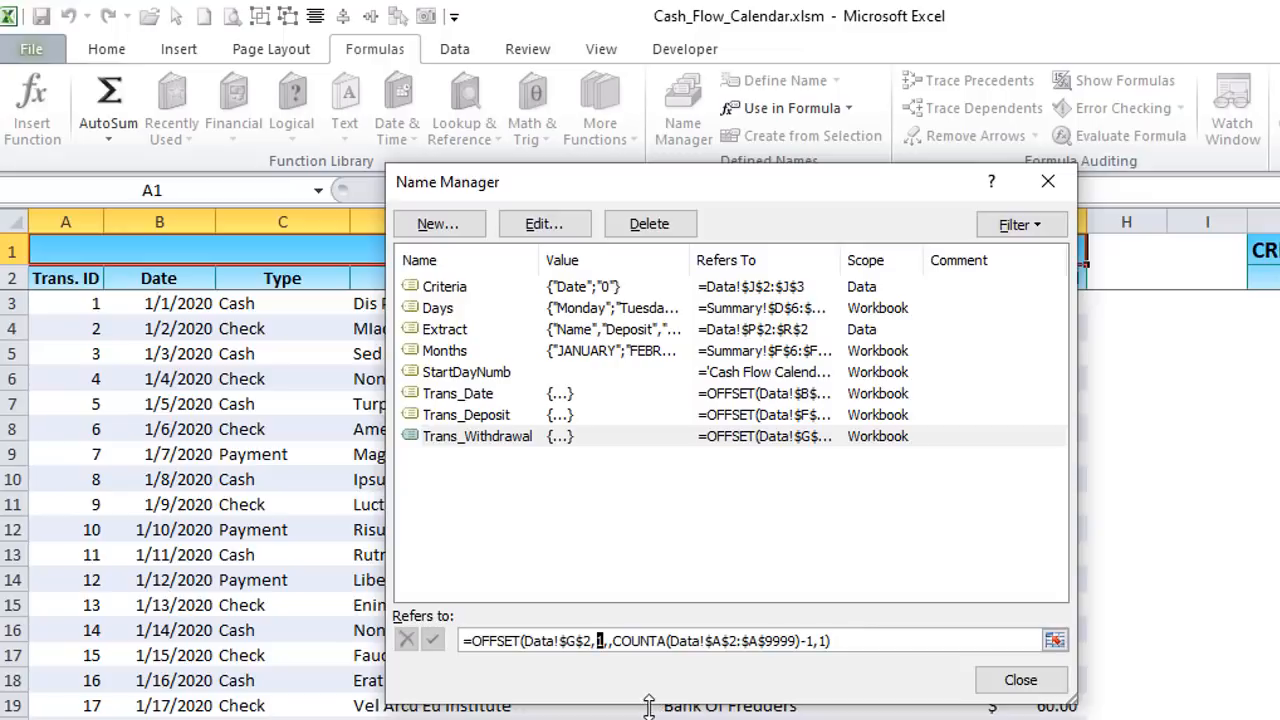
click(609, 645)
double_click(612, 640)
drag(701, 640, 797, 640)
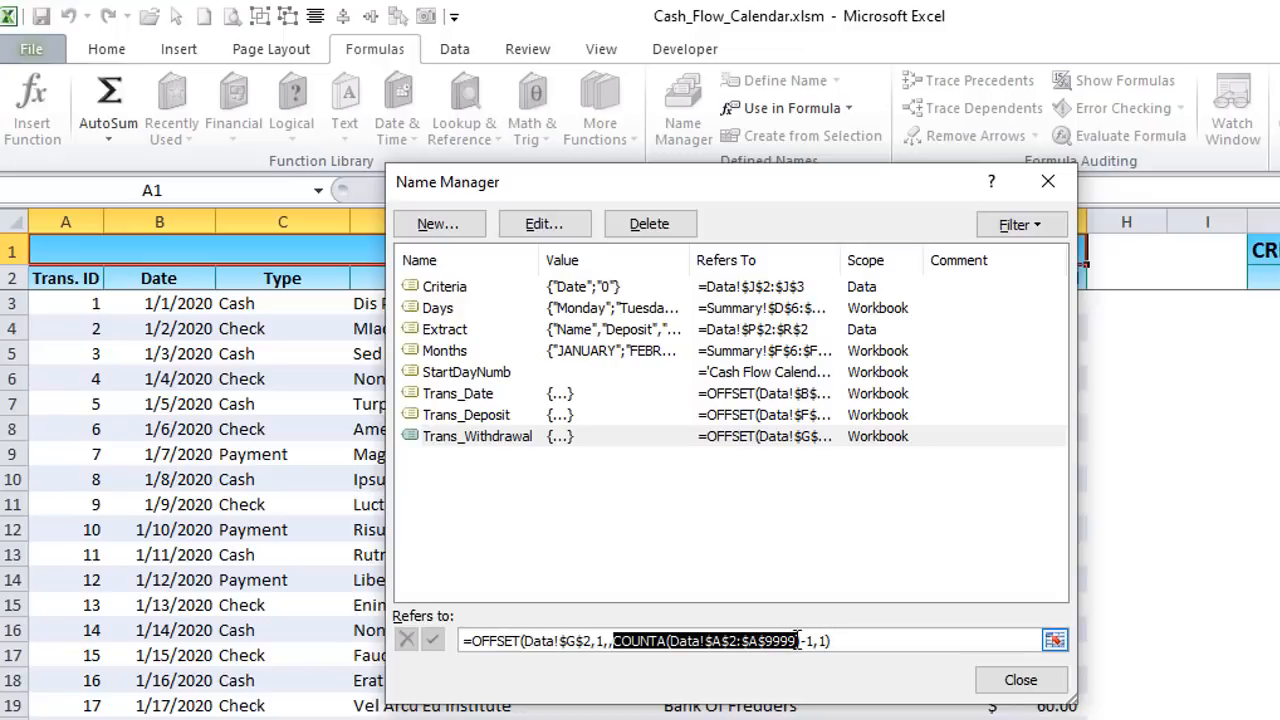
click(811, 640)
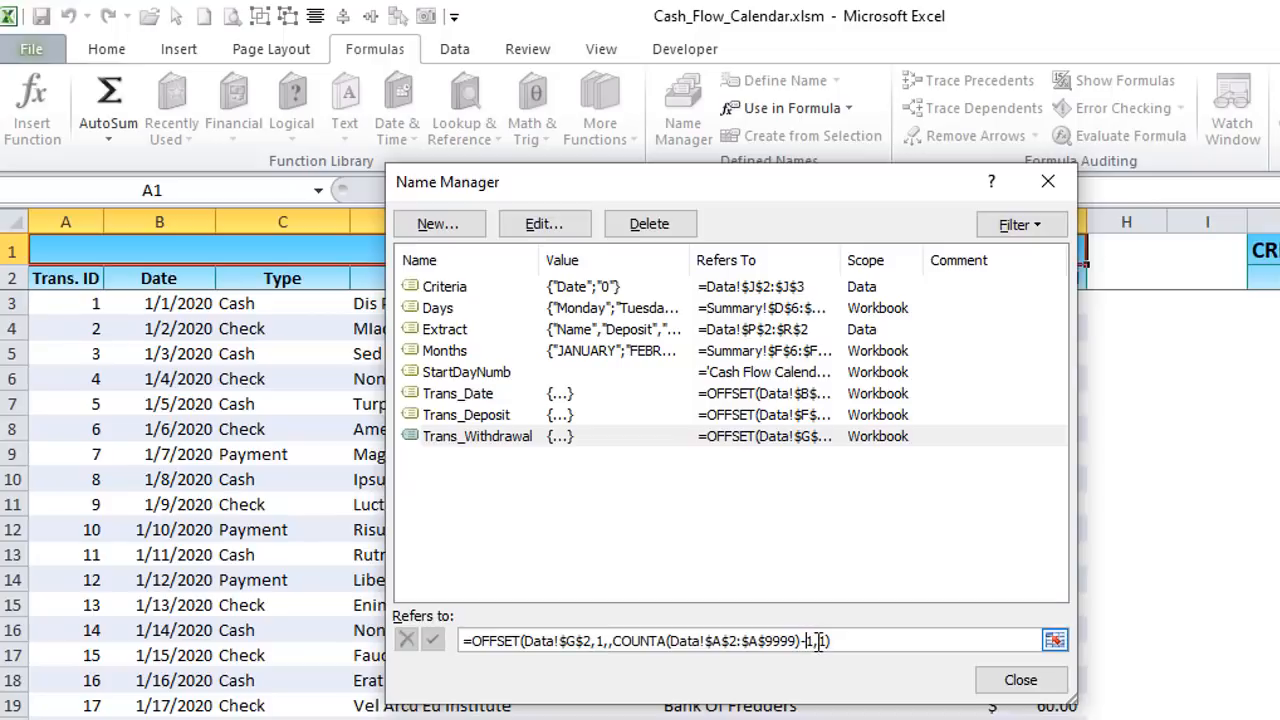
drag(813, 640, 797, 640)
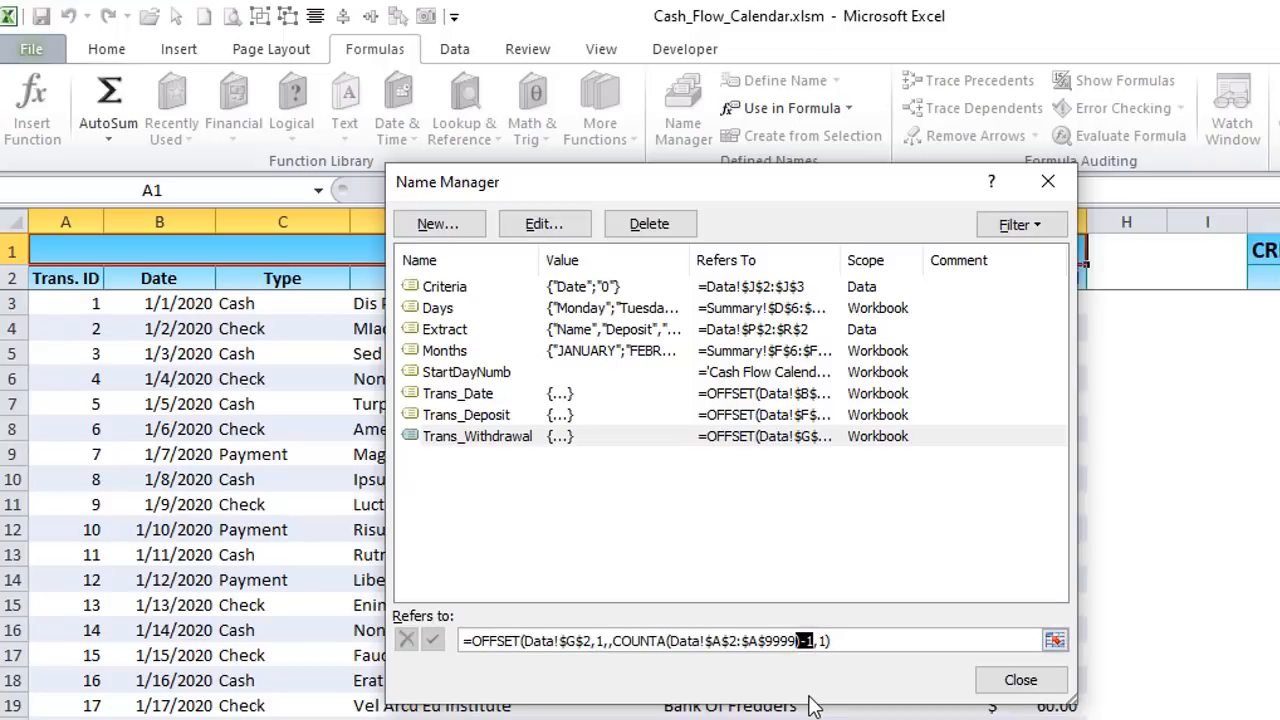
click(822, 641)
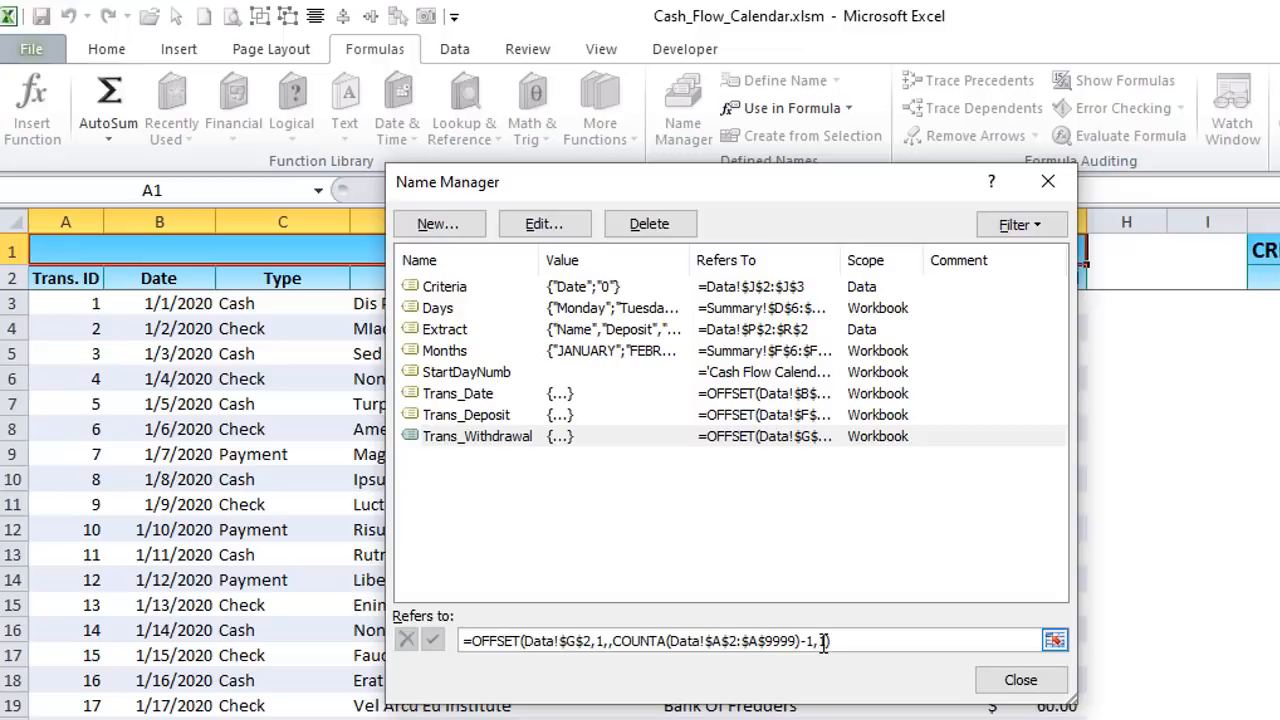
drag(825, 641, 814, 642)
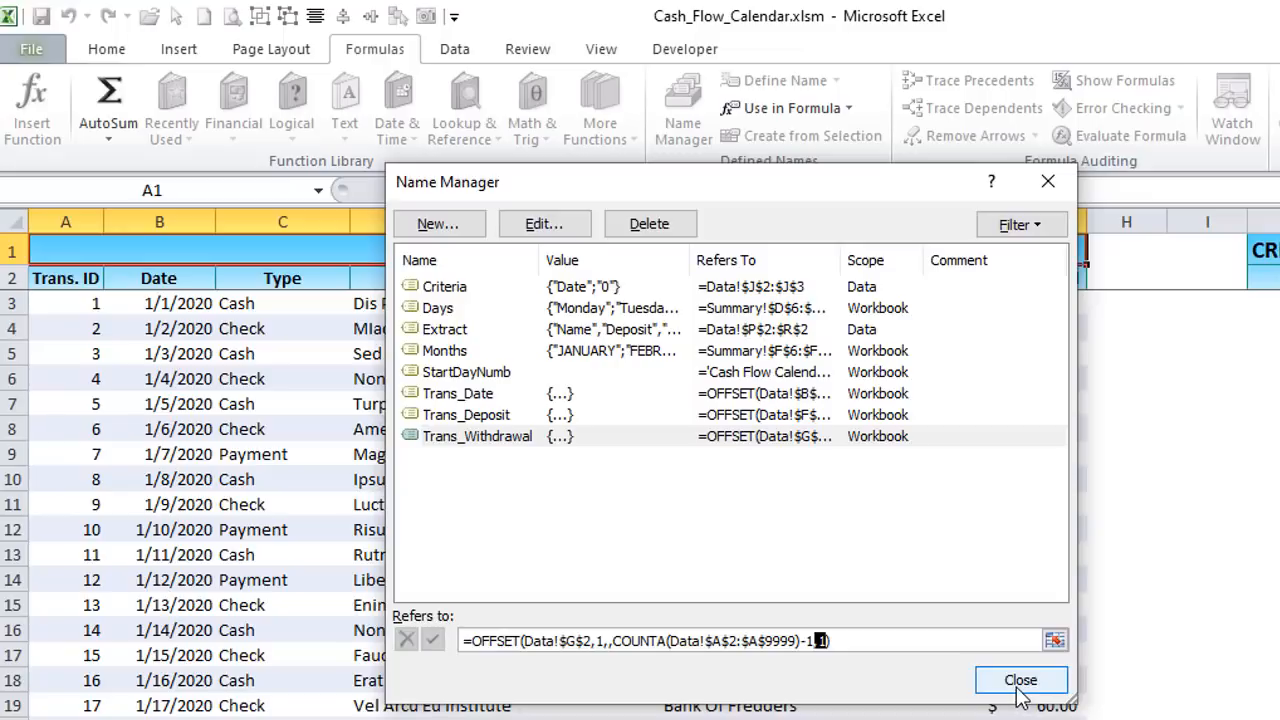
- Compare the Trans_Date, Trans_Deposit and Trans_Withdrawal names, then locate the matching Date, Deposit and Withdrawal columns on the Data sheet
click(548, 400)
click(542, 418)
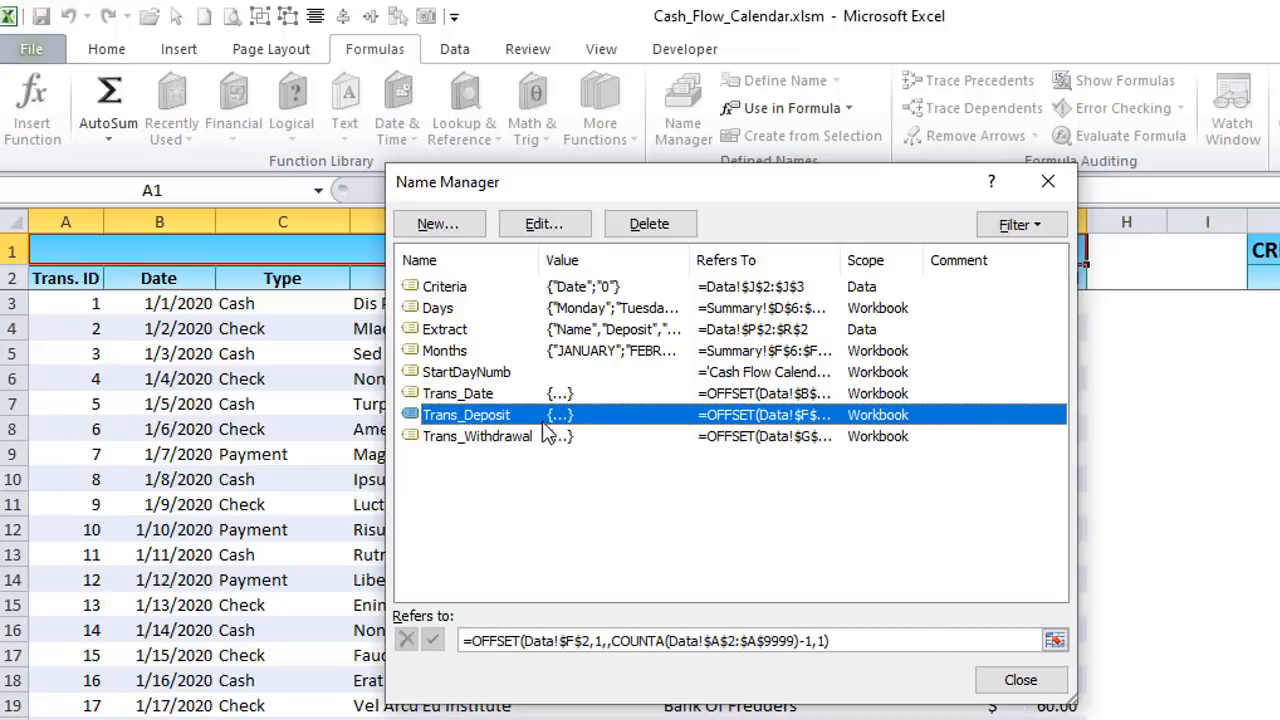
click(556, 437)
click(1020, 680)
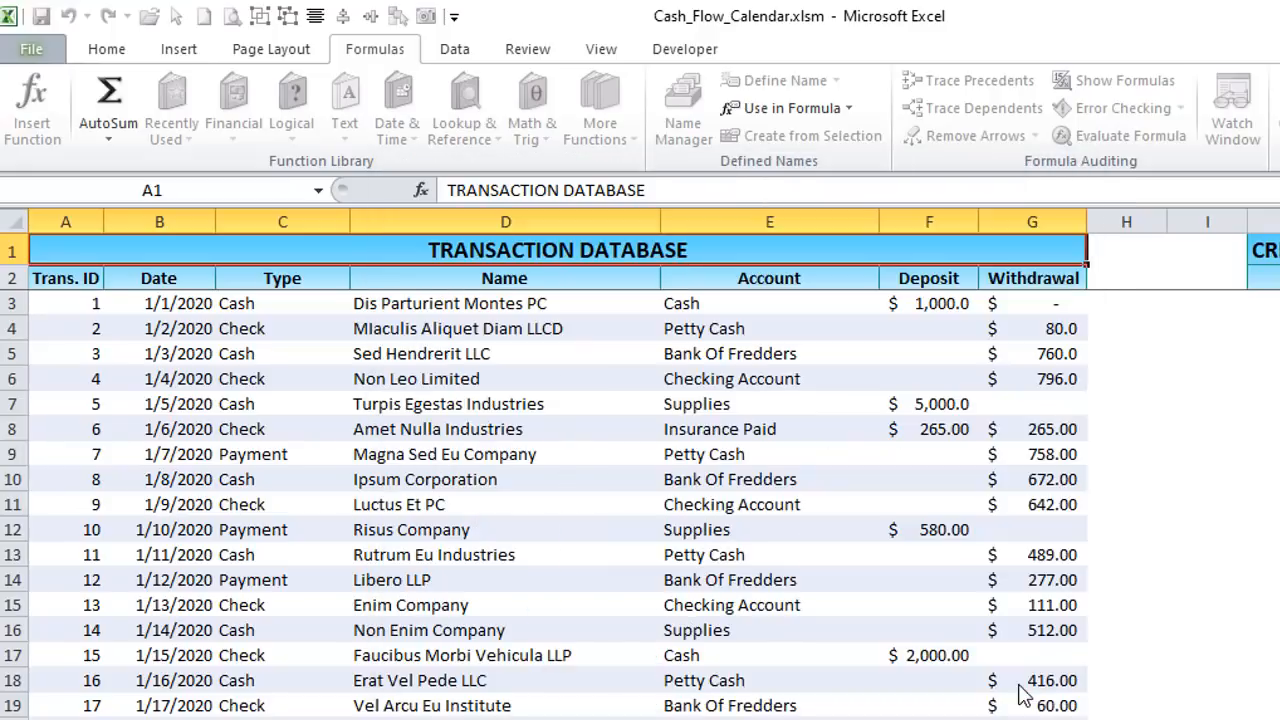
click(159, 278)
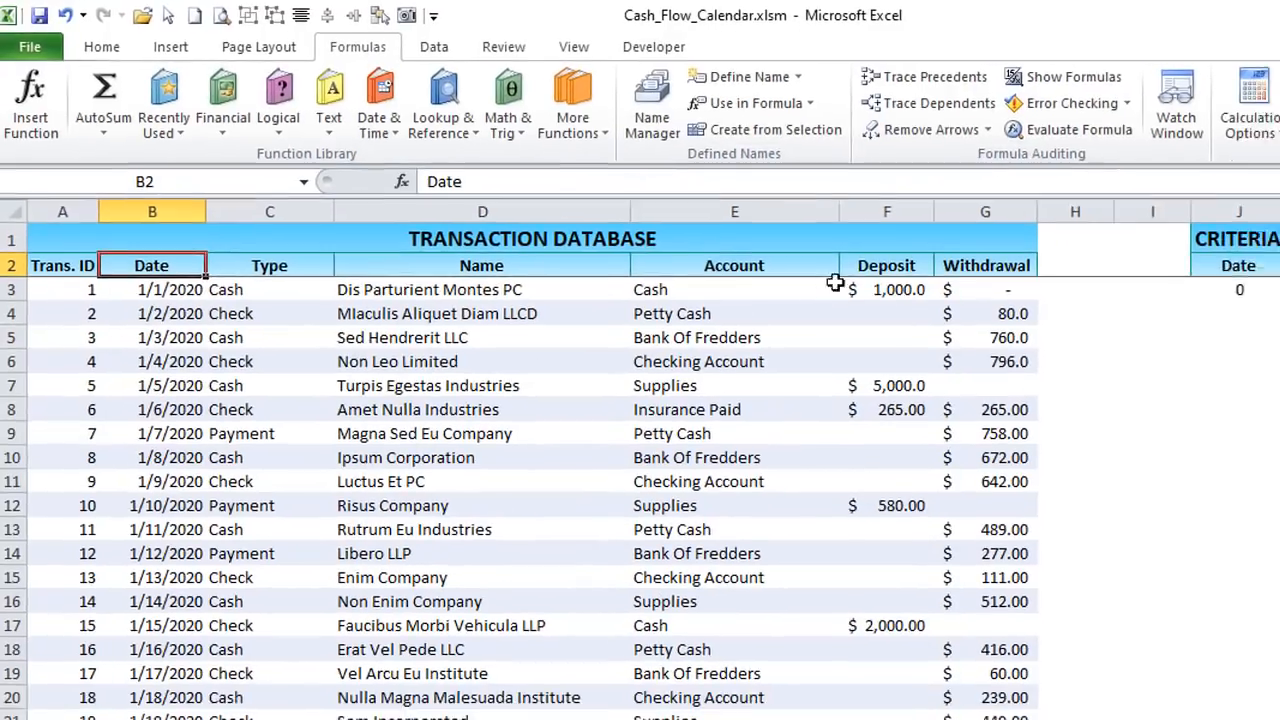
click(929, 278)
click(1032, 278)
click(846, 299)
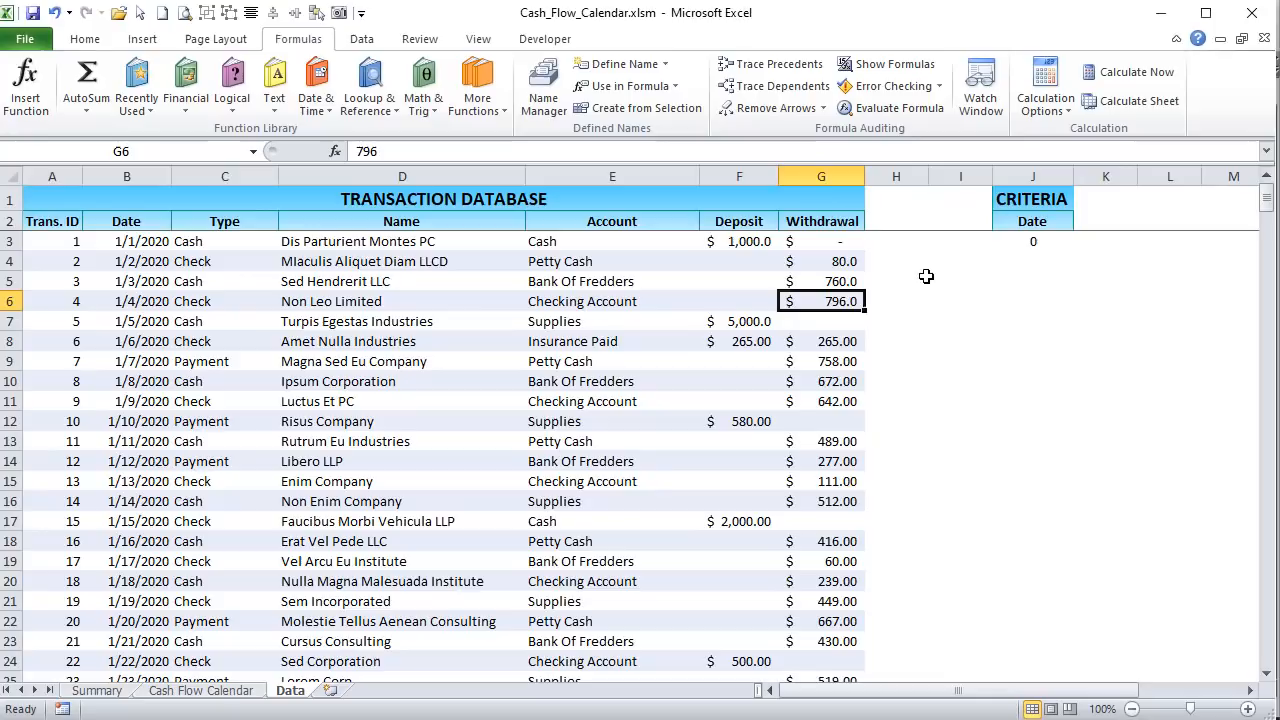
- Examine the CRITERIA date formula in J3 and the extracted rows under RESULTS in P3:R6
click(1072, 241)
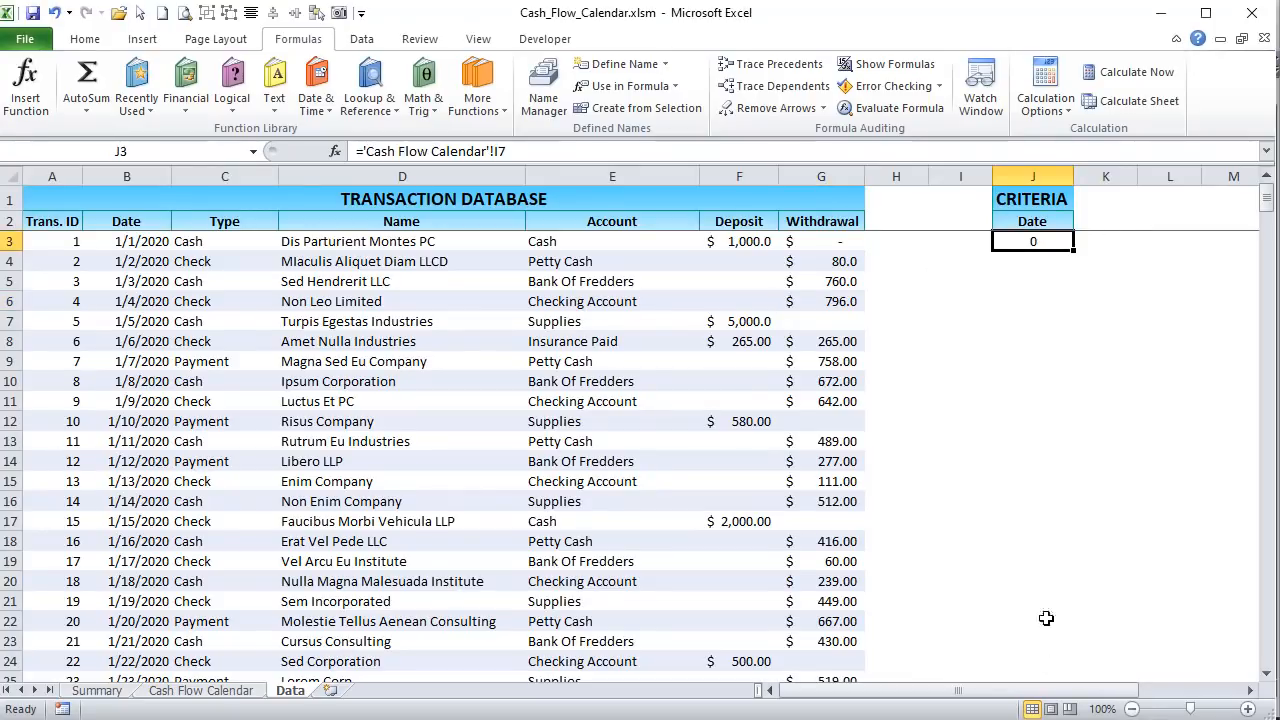
drag(1071, 691, 1175, 690)
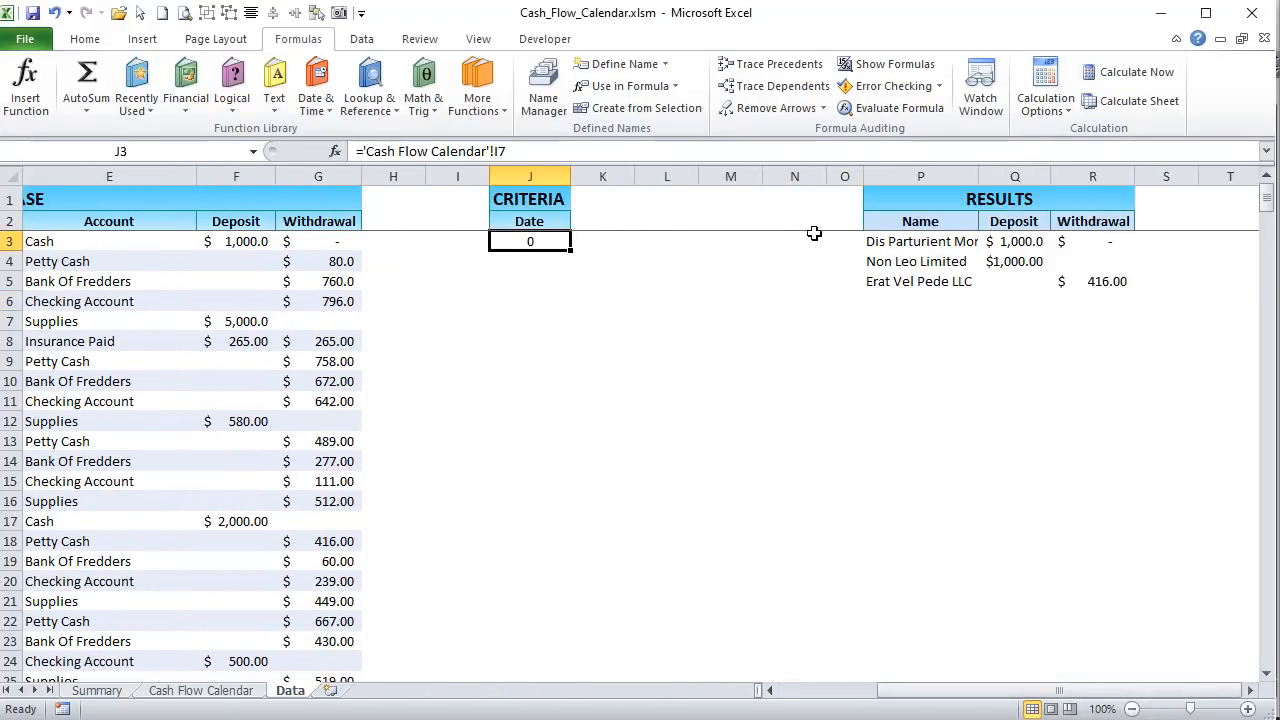
drag(880, 241, 1100, 308)
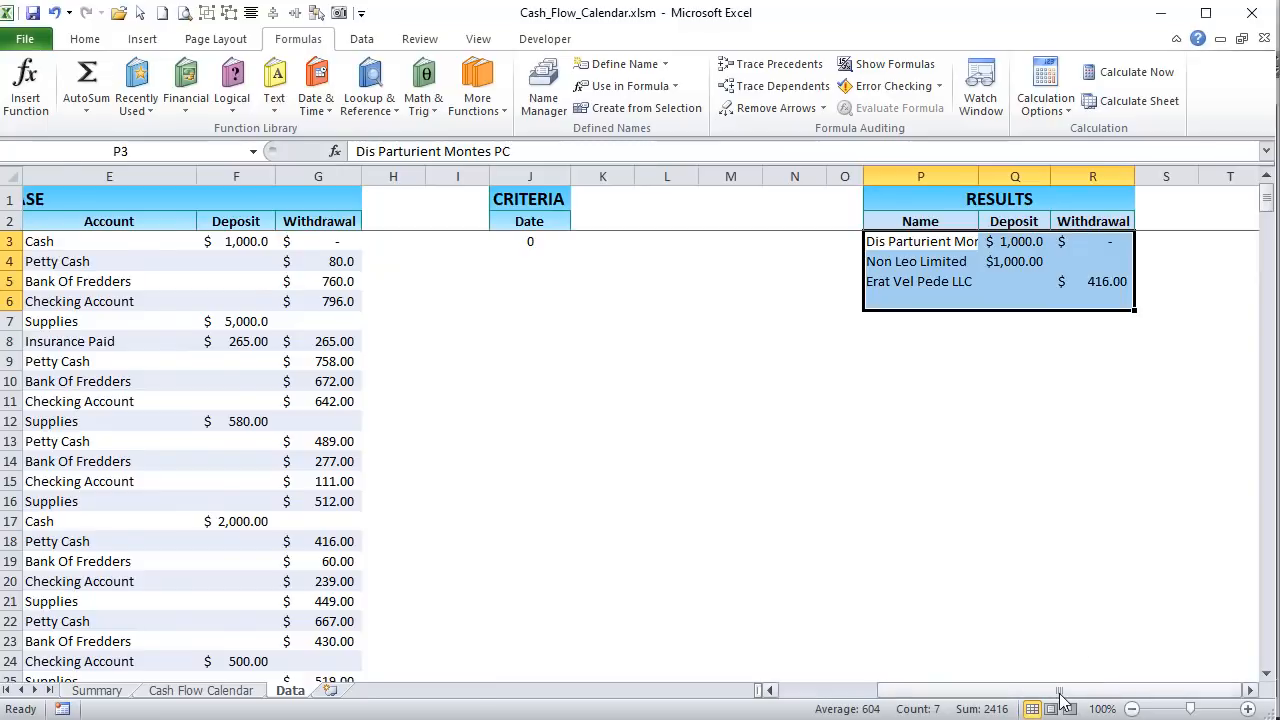
drag(1060, 692, 958, 691)
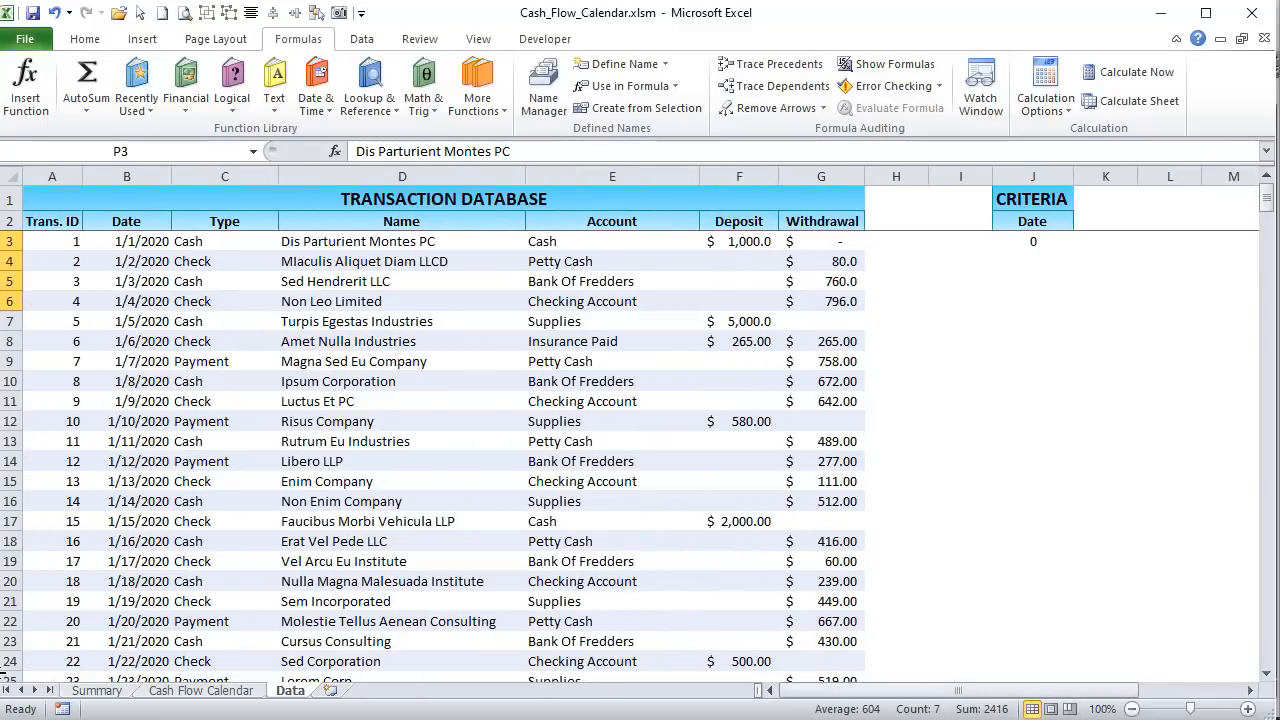
- Enter the label Month in cell E3 of the Cash Flow Calendar sheet
click(201, 691)
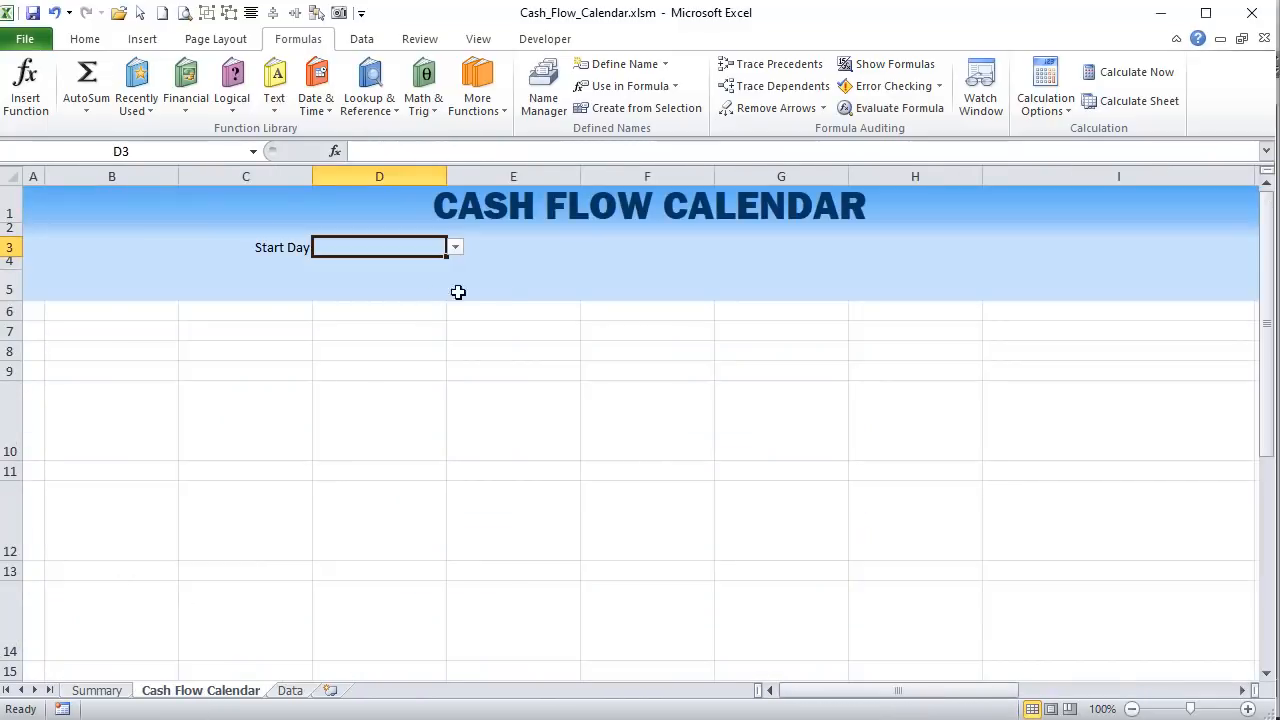
click(531, 246)
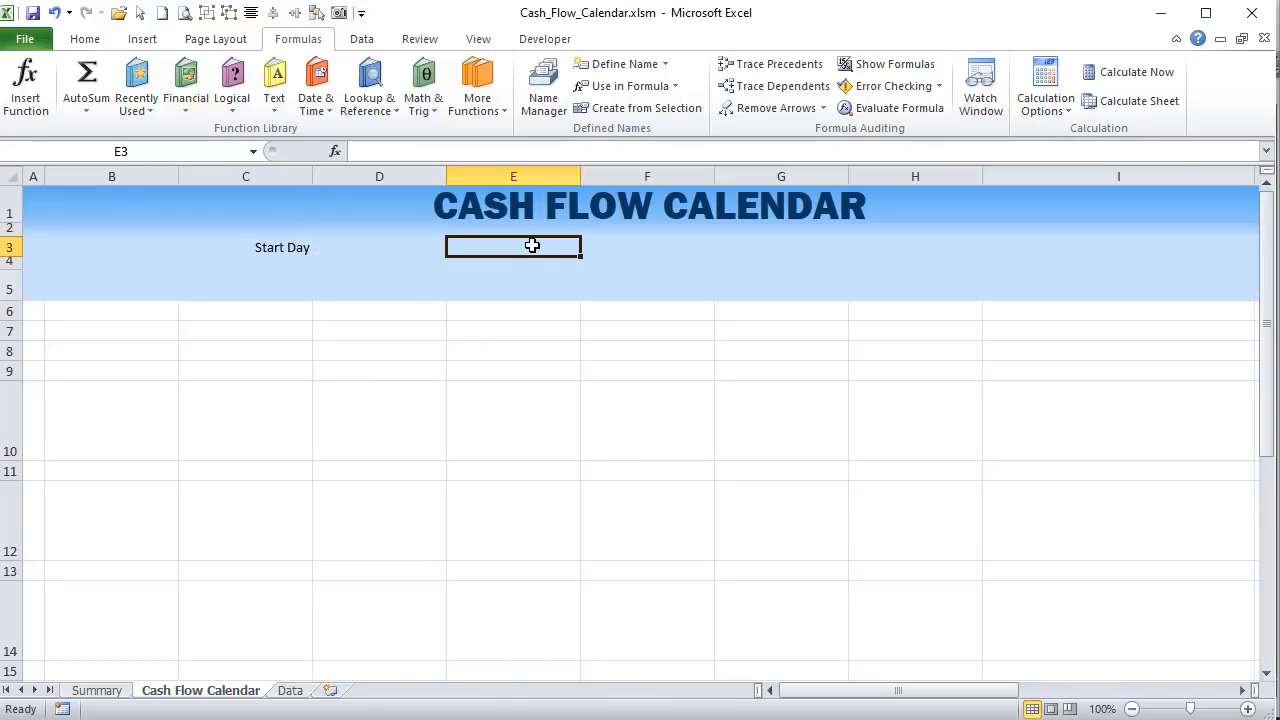
text(Month)
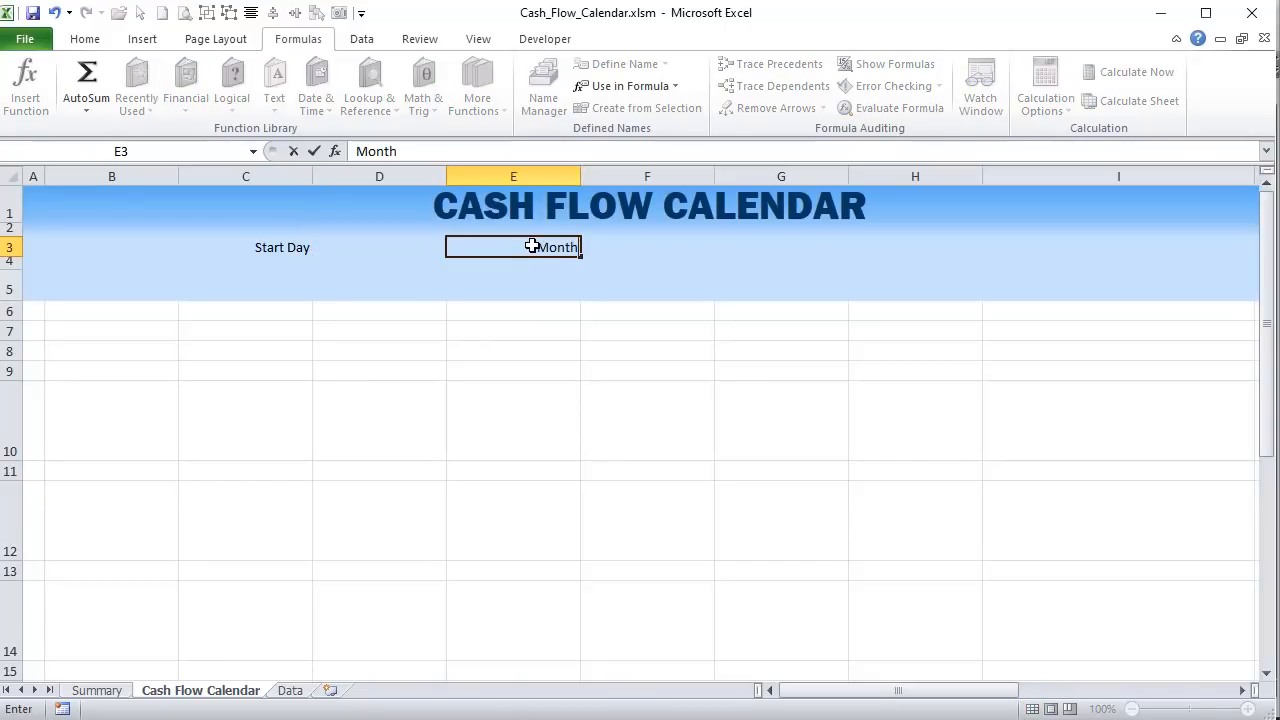
key(Tab)
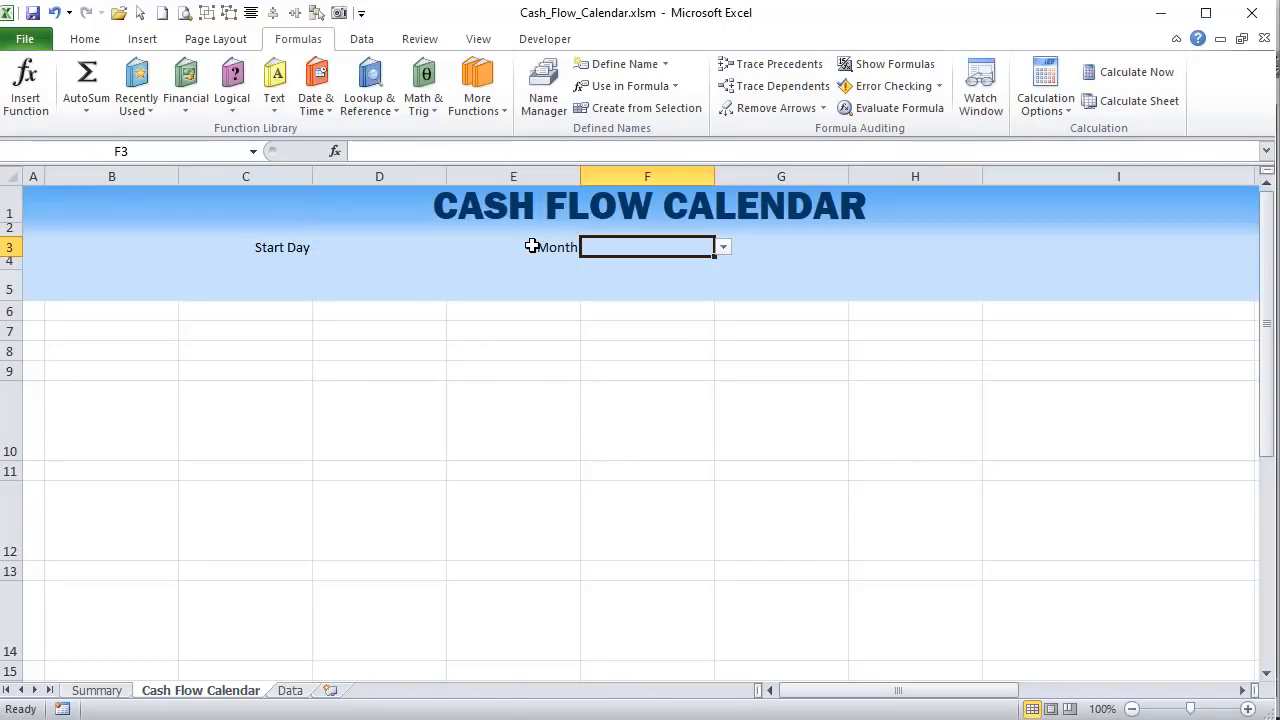
- Review the month choices in F3 and the data validation list source behind them, leaving the settings as they are
click(722, 249)
click(722, 251)
click(723, 250)
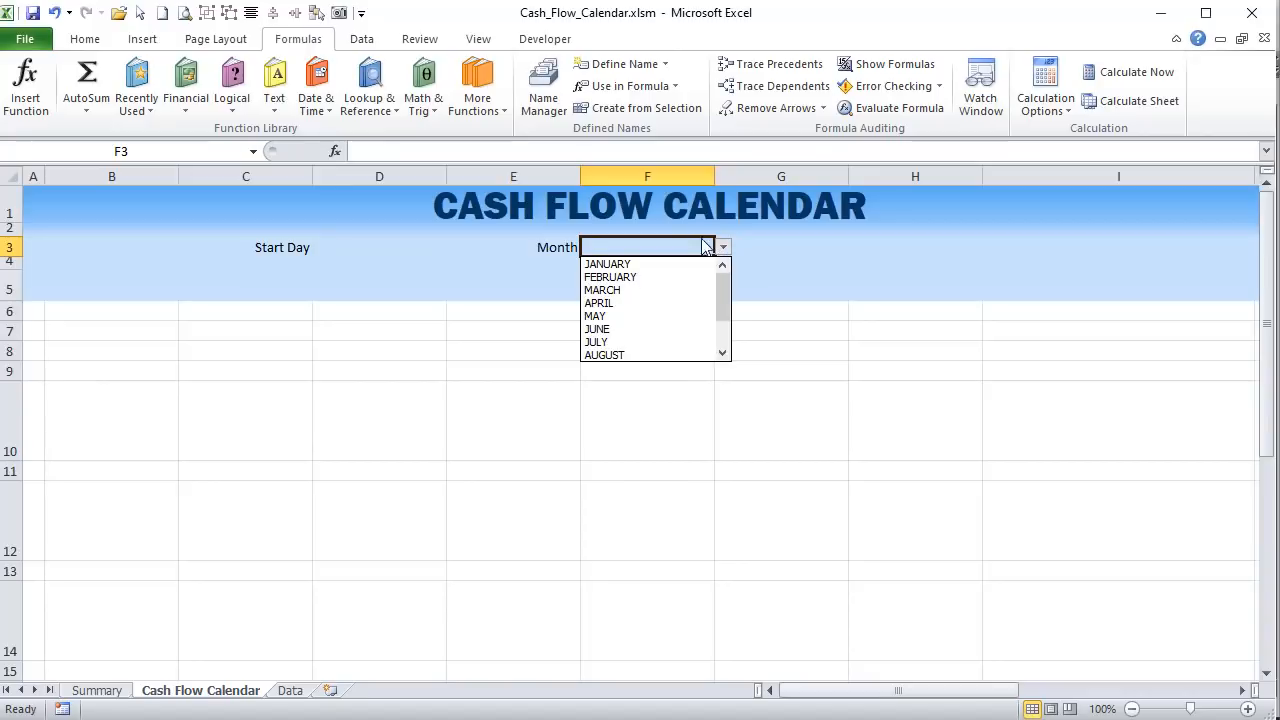
click(722, 249)
click(362, 38)
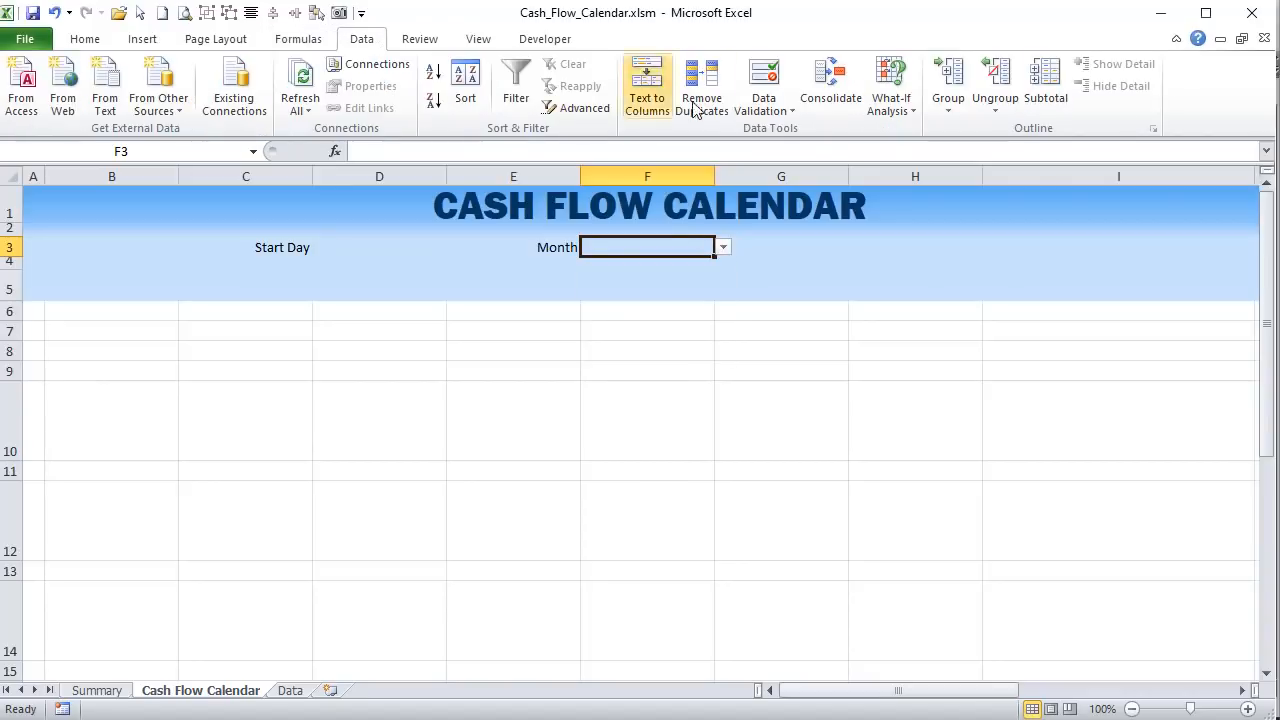
click(764, 110)
click(733, 134)
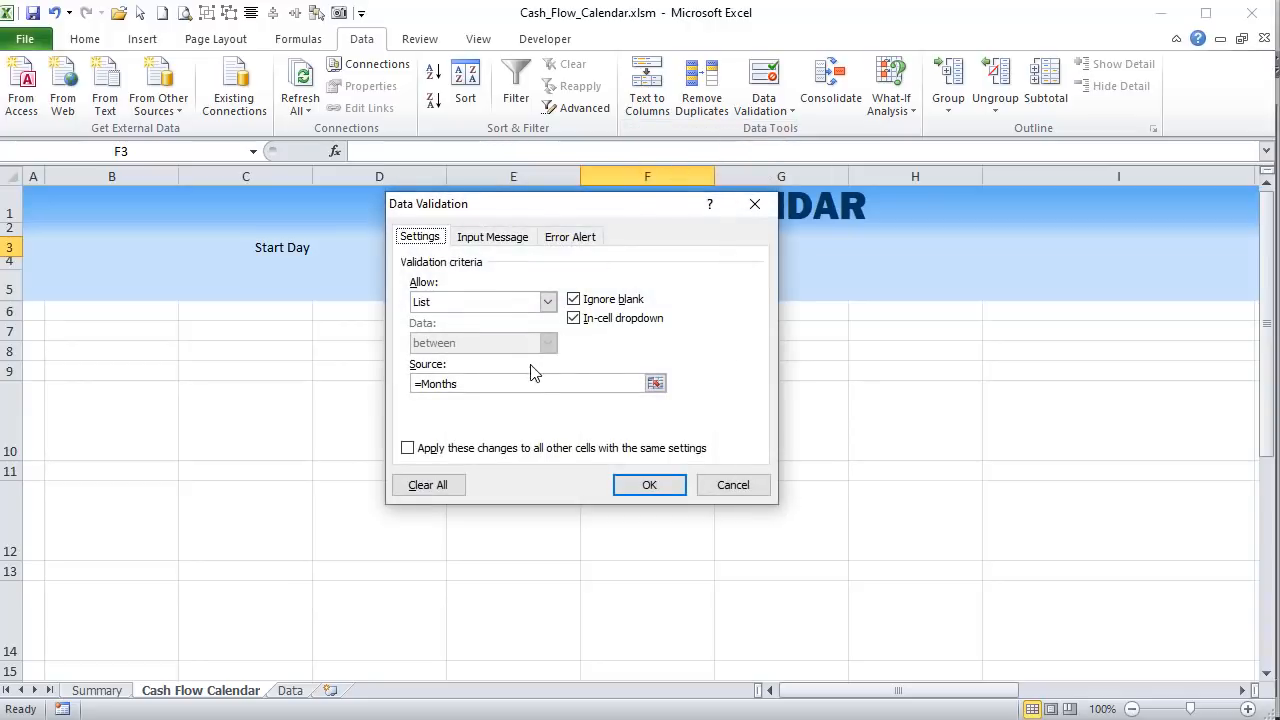
click(745, 485)
- Enter the label Year in cell G3
click(807, 241)
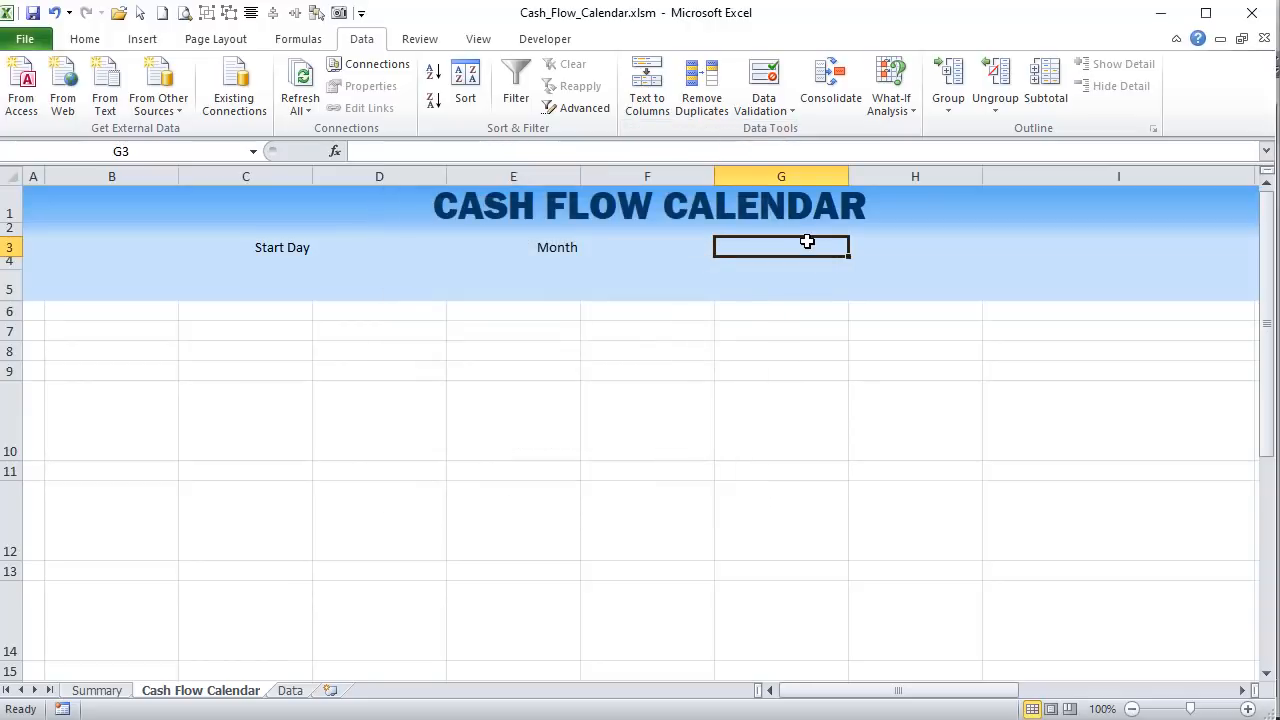
text(Year)
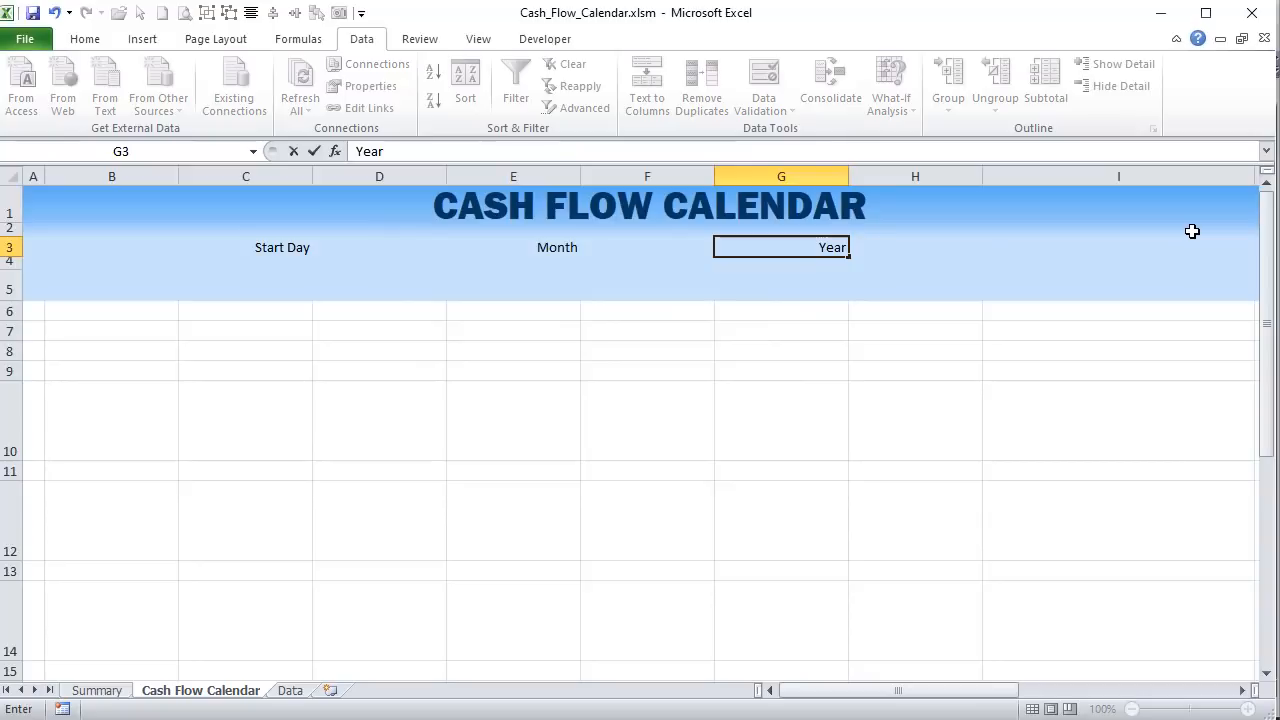
key(Tab)
- Review the year choices in H3 and their data validation list source without changing the settings
click(993, 247)
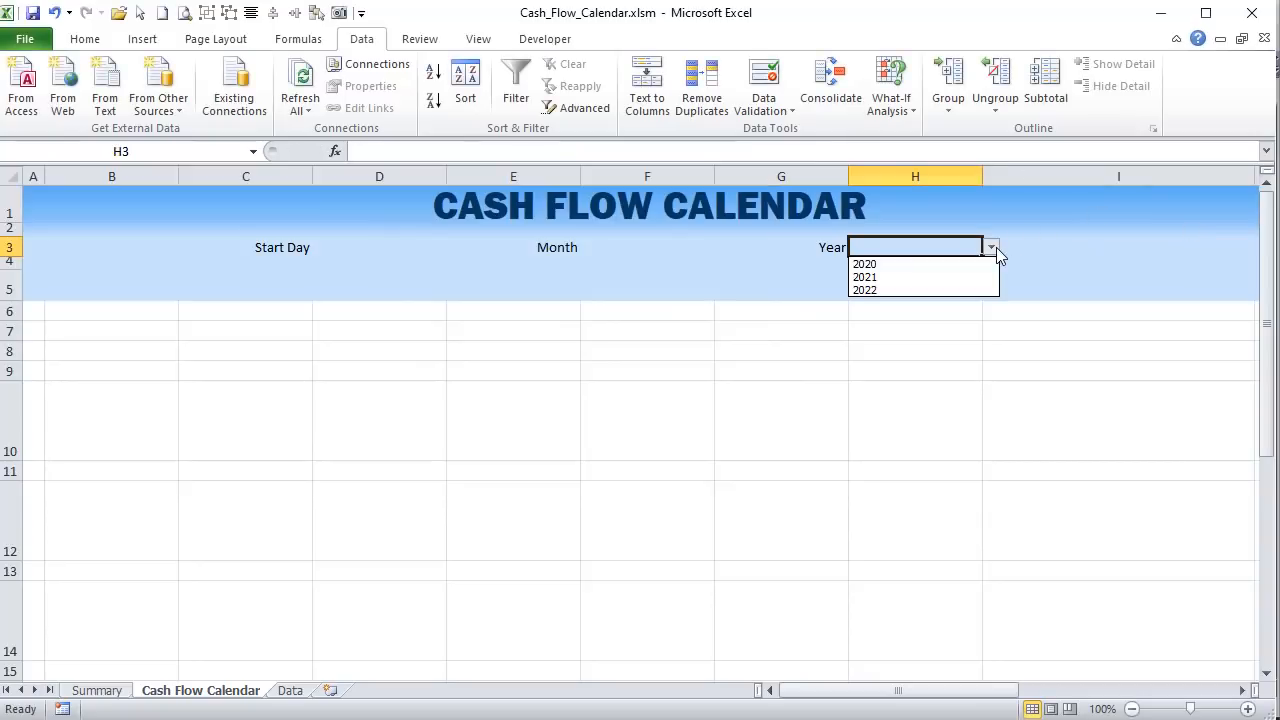
click(993, 247)
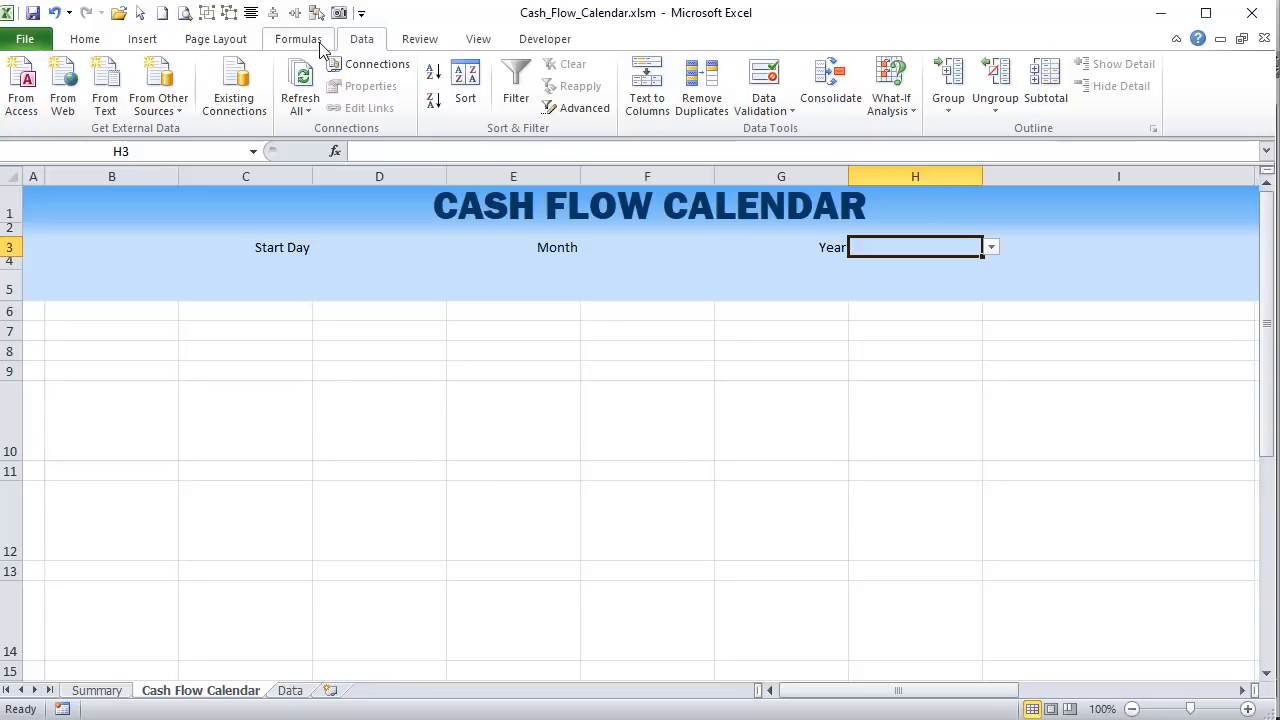
click(762, 112)
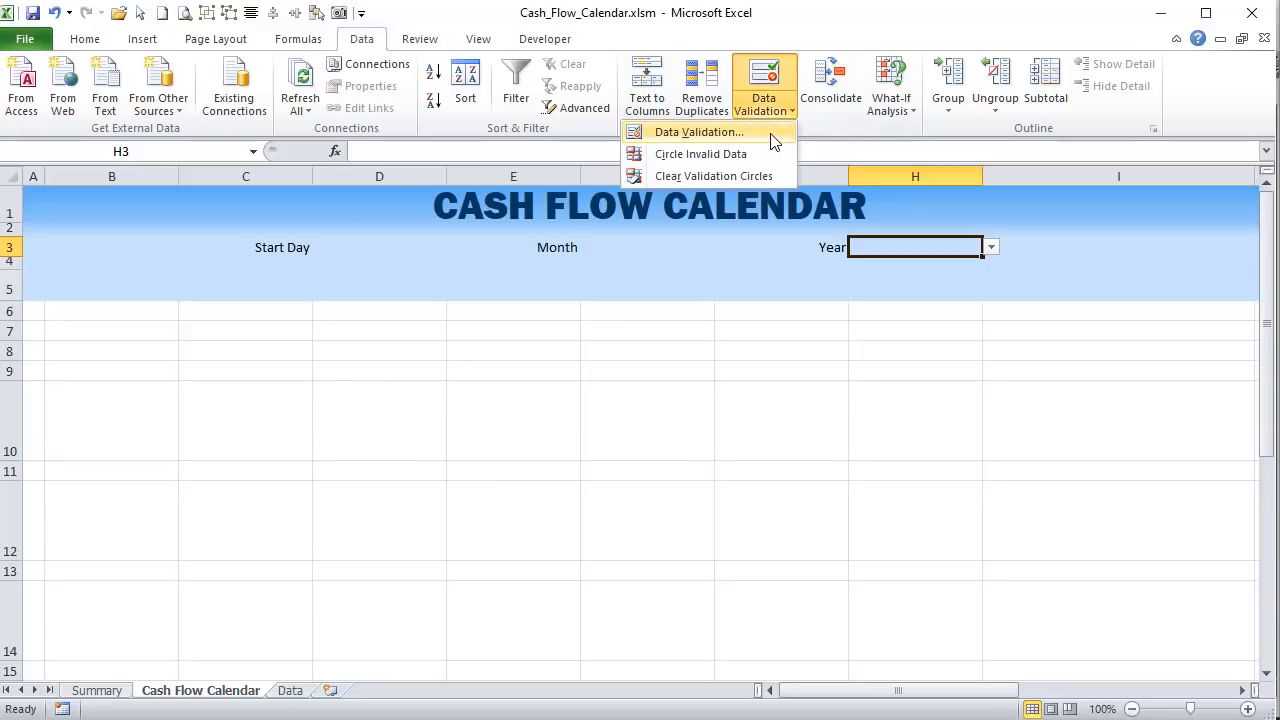
click(772, 130)
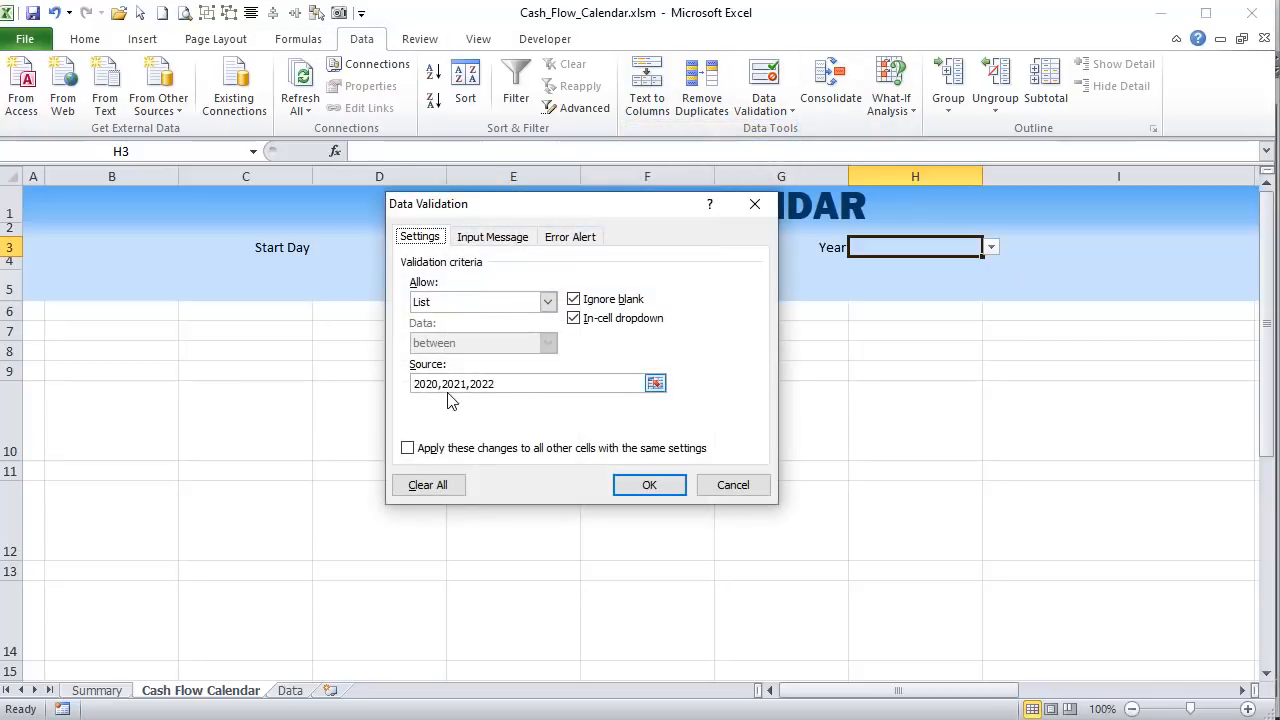
click(735, 486)
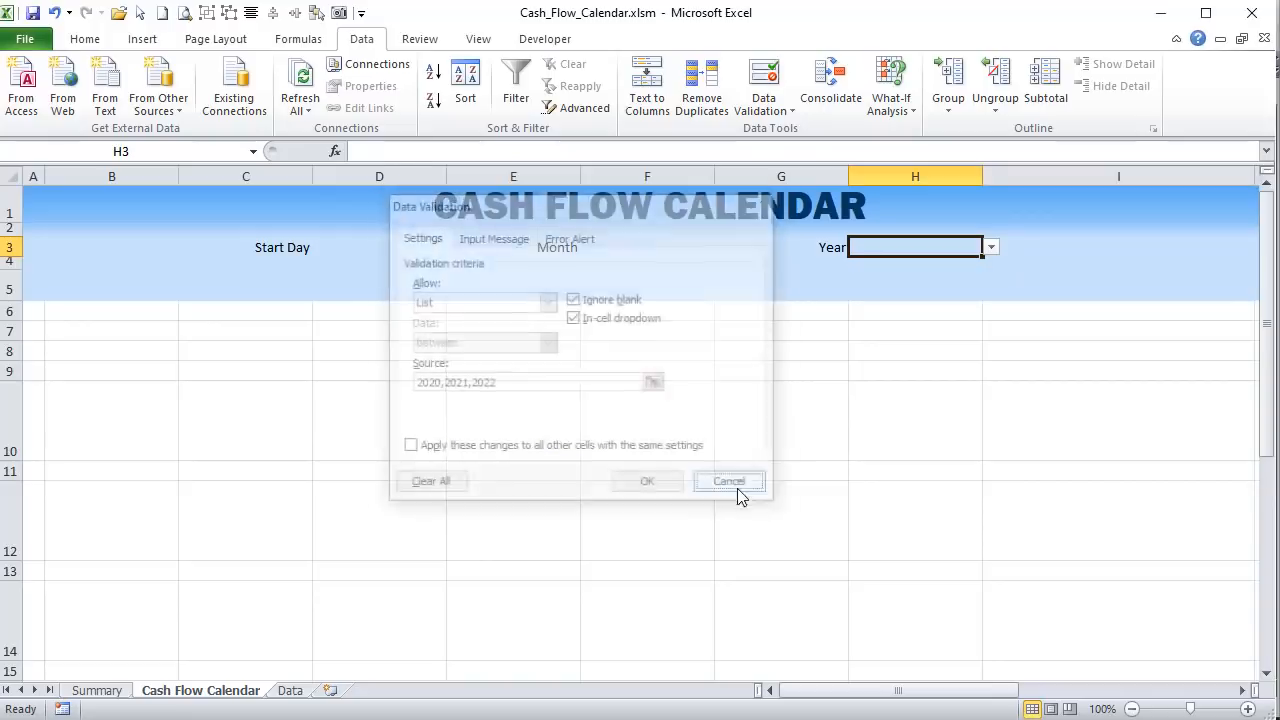
- Fill the Start Day, Month and Year entry cells D3, F3 and H3 with white
click(620, 250)
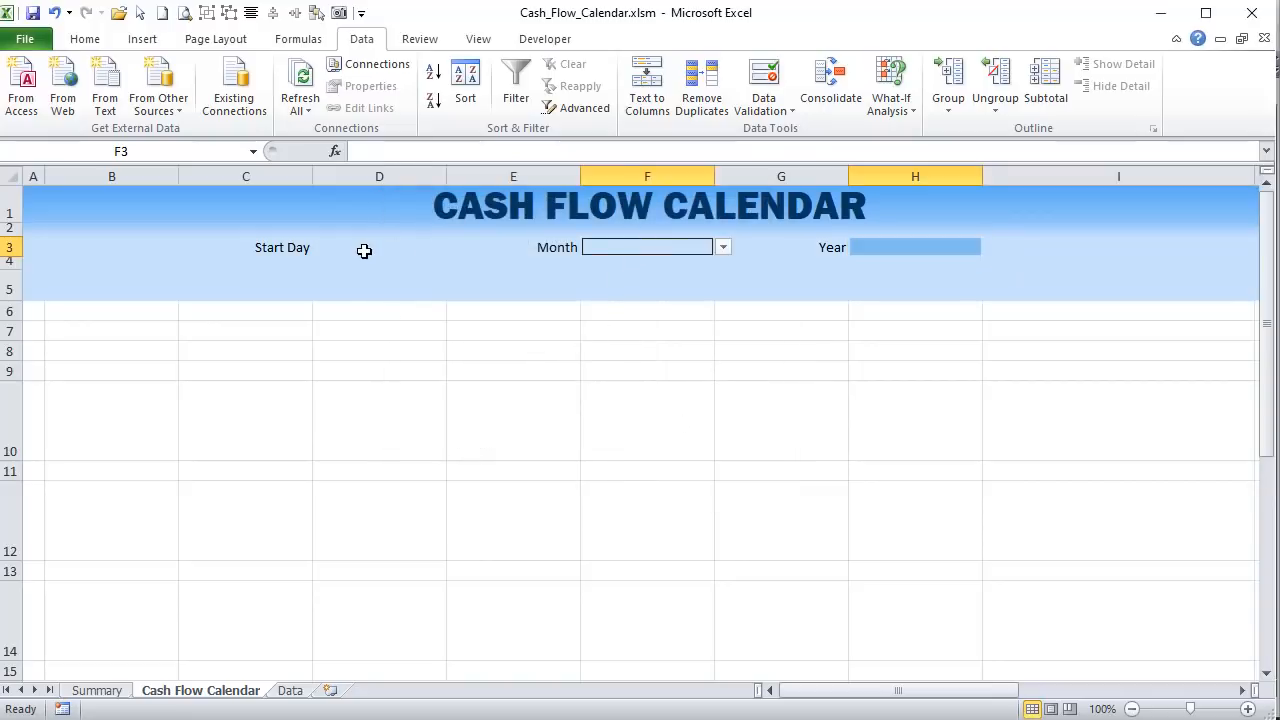
click(360, 249)
click(85, 42)
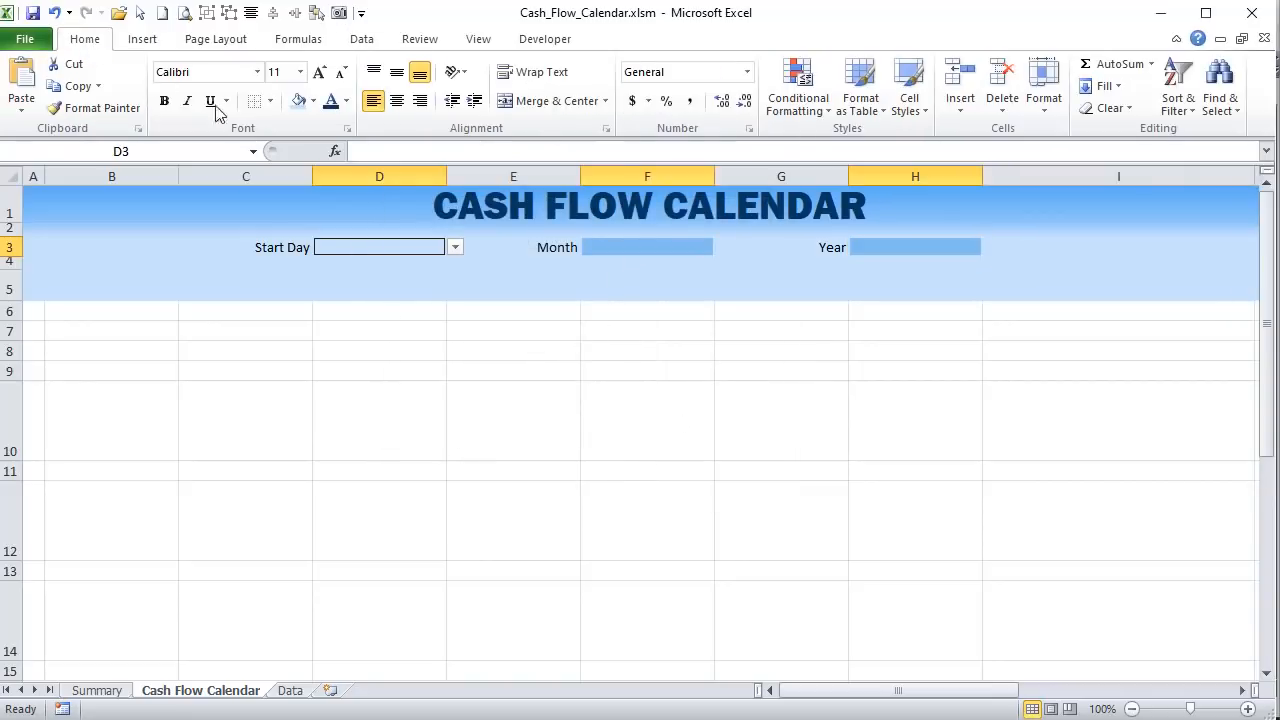
click(313, 101)
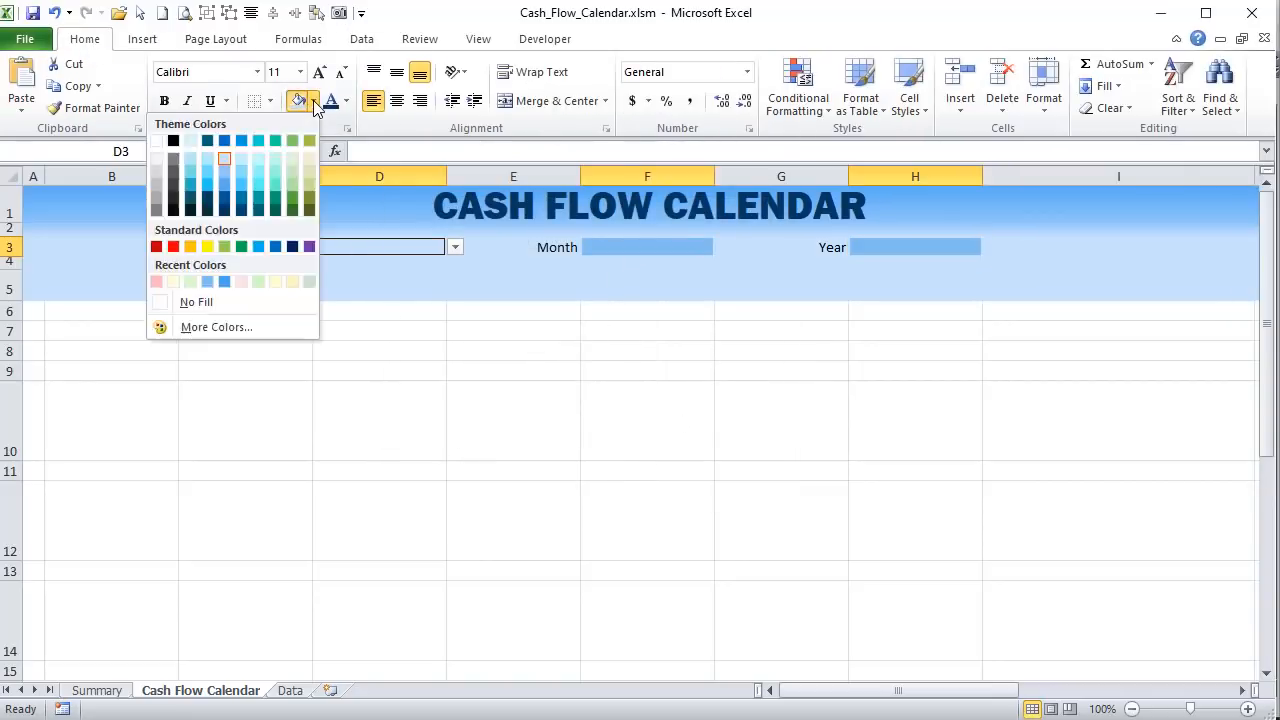
click(158, 142)
- Bring up the cell format settings for D3, F3 and H3 and choose white as their background colour
right_click(356, 255)
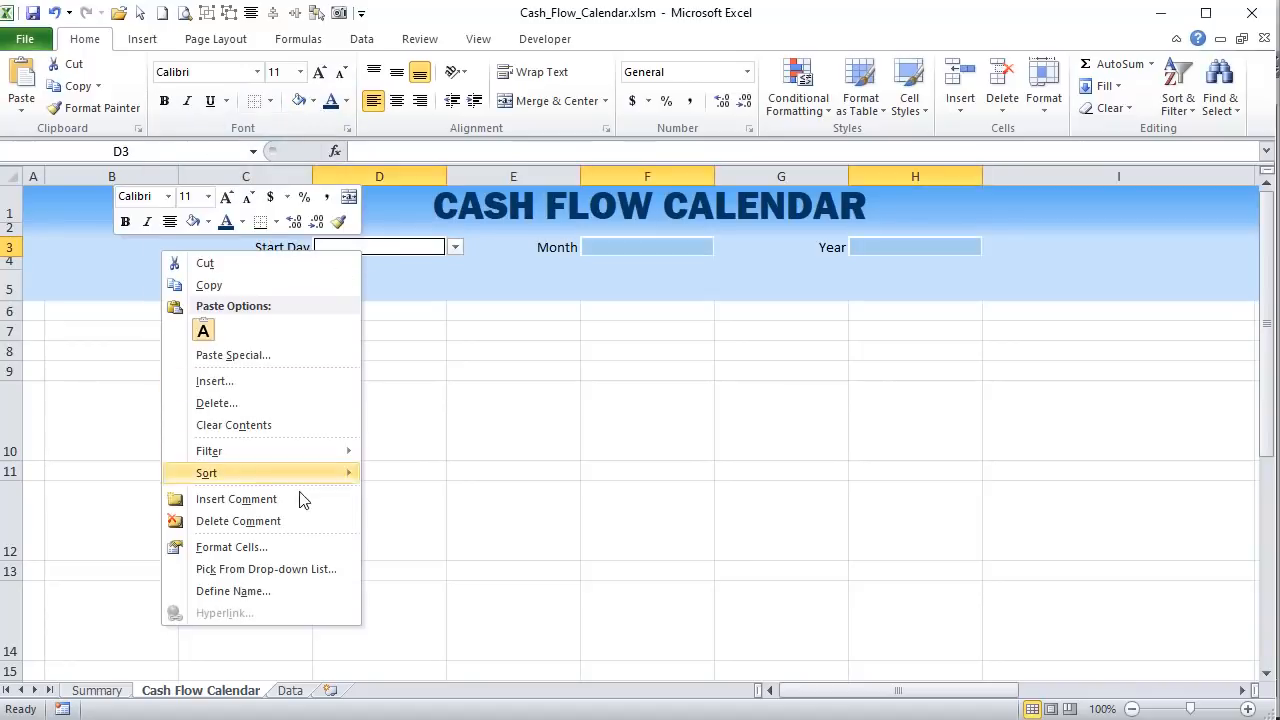
click(284, 549)
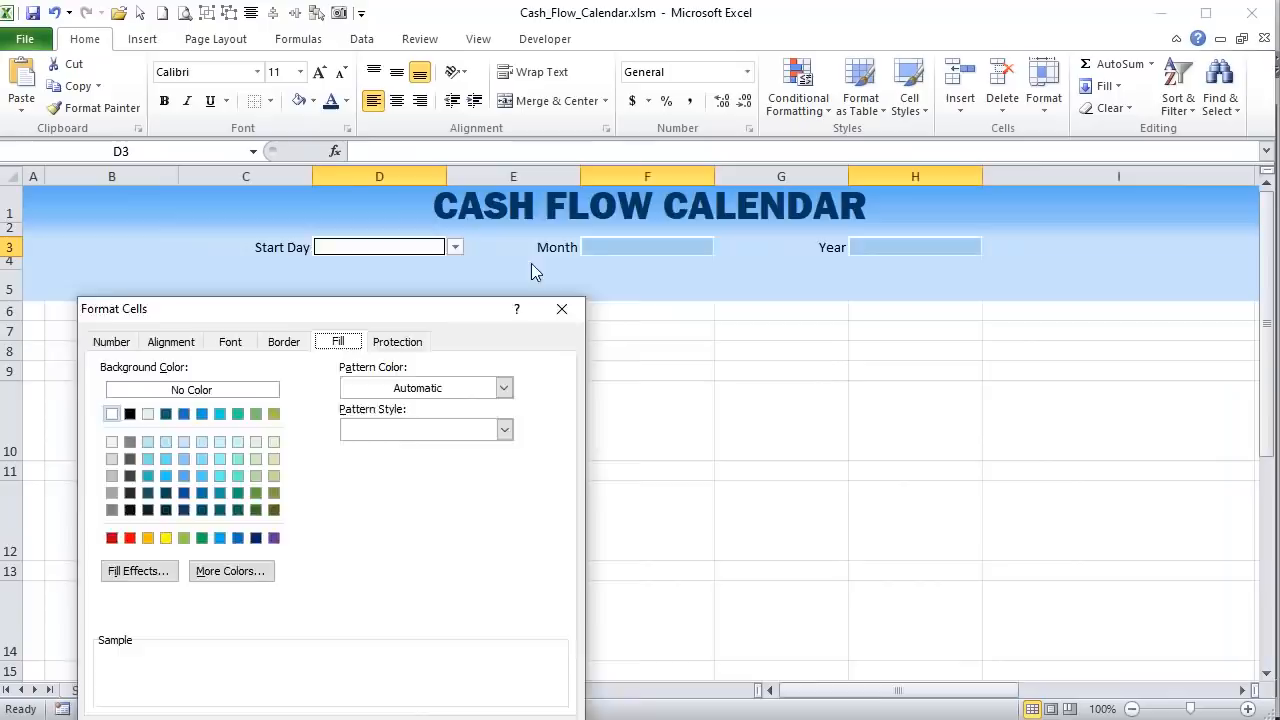
click(438, 397)
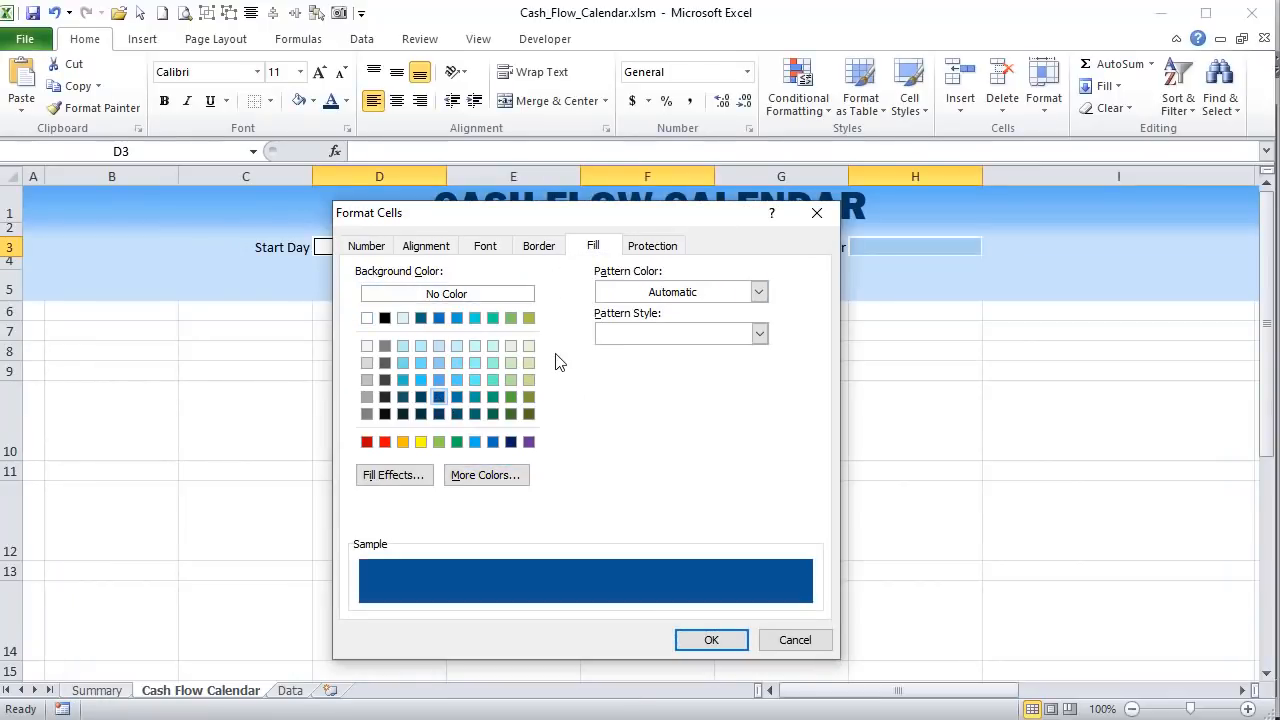
click(384, 318)
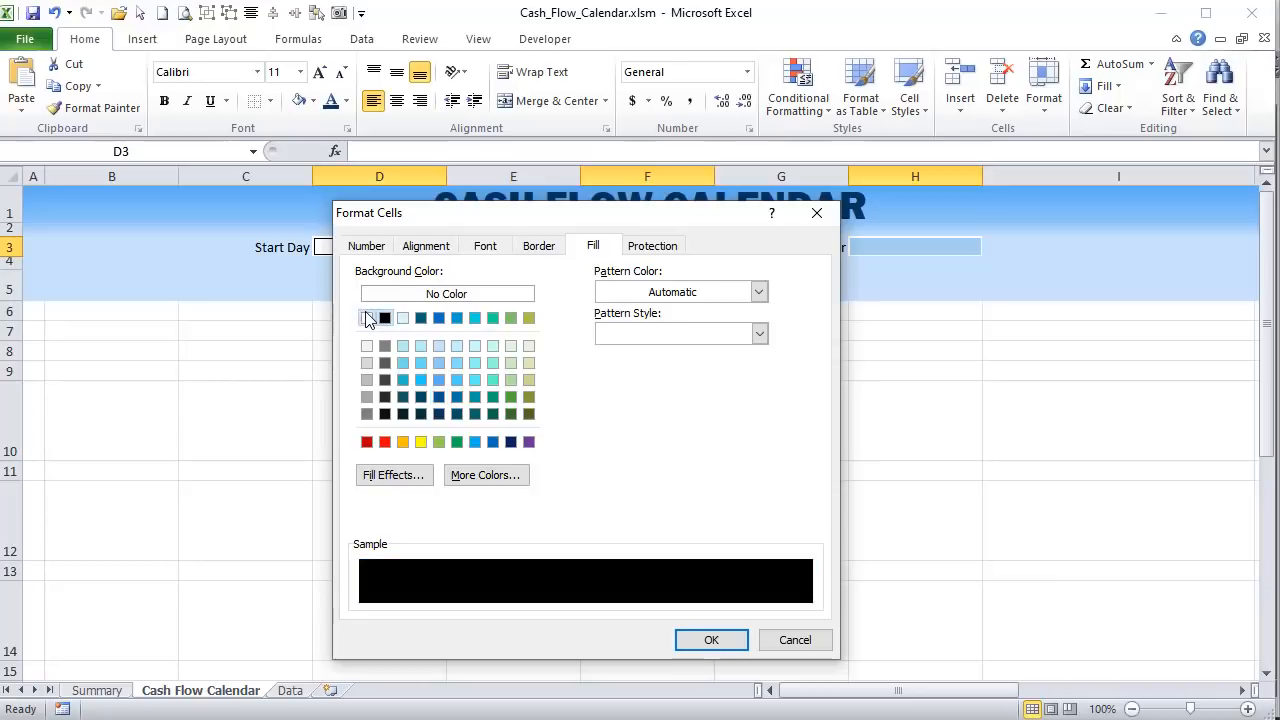
click(366, 318)
- Add dark blue borders on all four sides of D3, F3 and H3, using a finer dotted line for the left edge
click(538, 245)
click(464, 452)
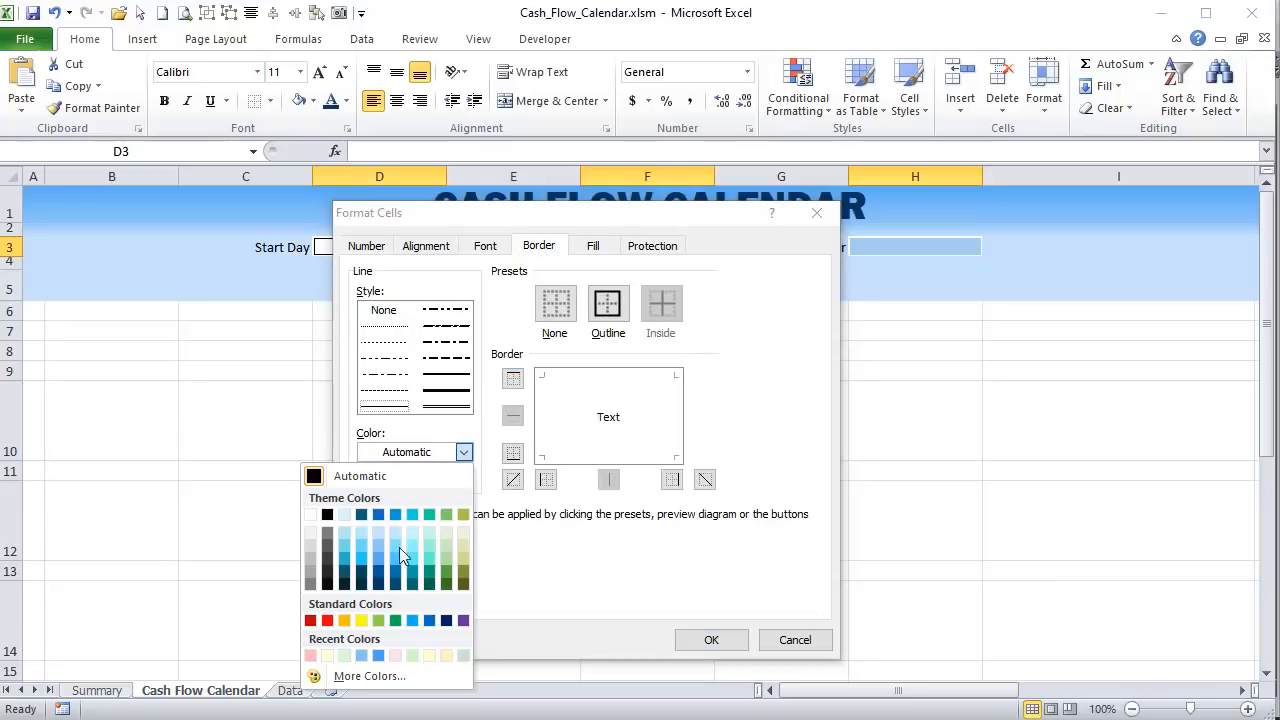
click(379, 573)
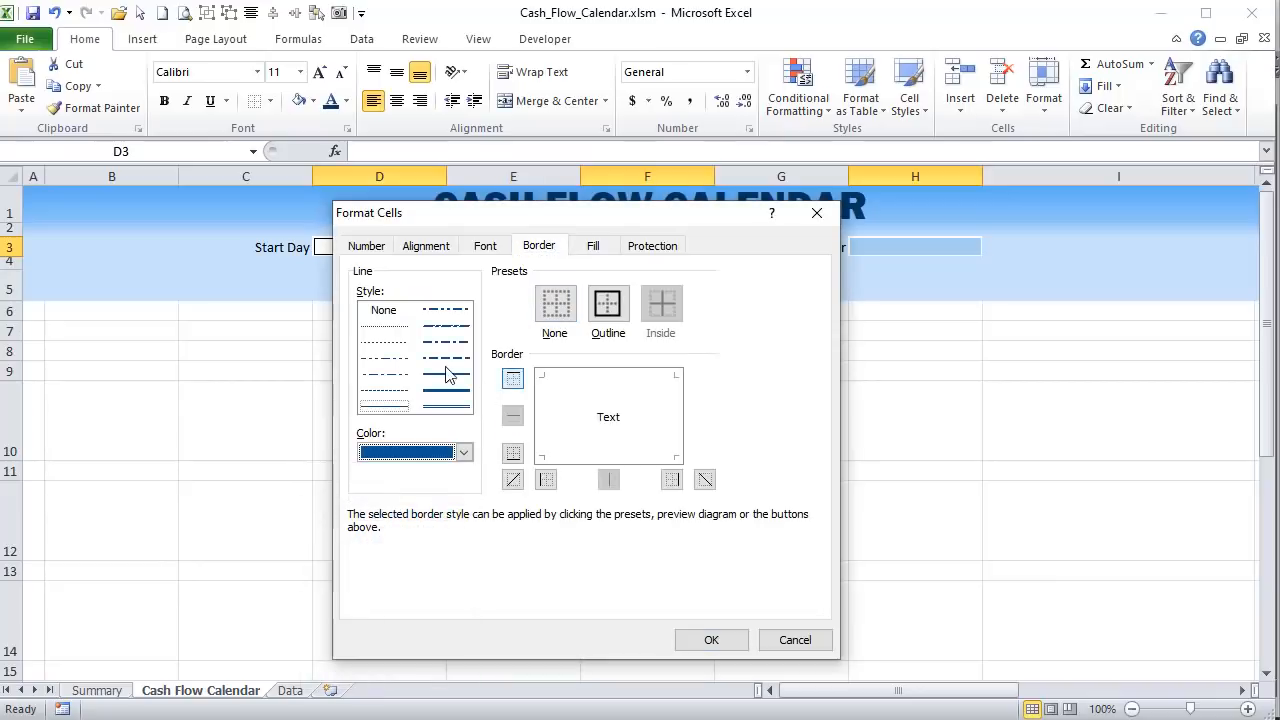
click(600, 373)
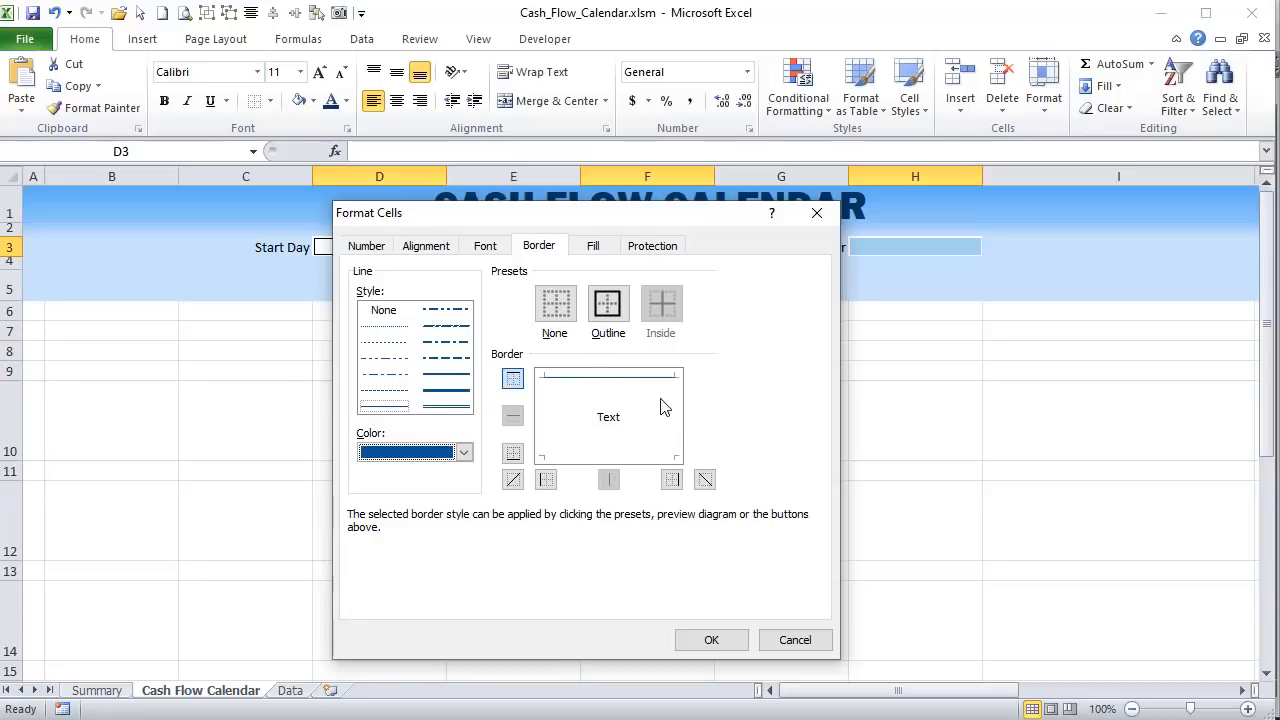
click(676, 432)
click(630, 461)
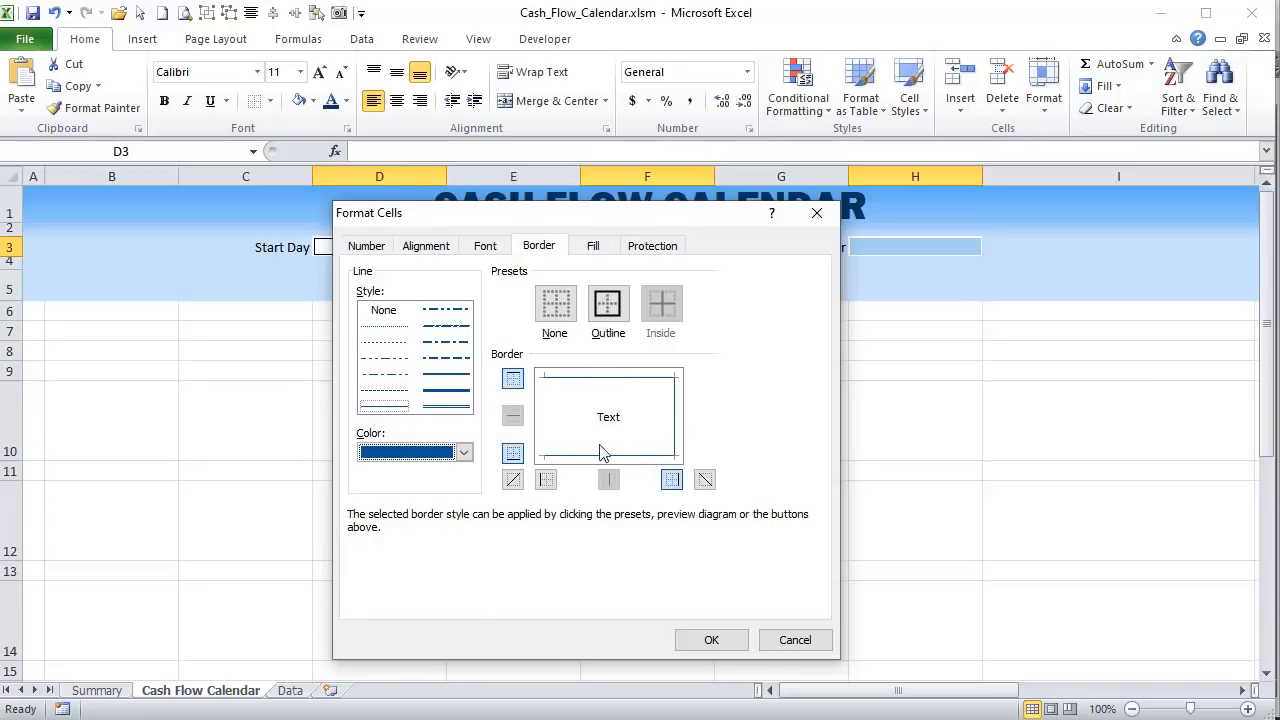
click(386, 327)
click(550, 424)
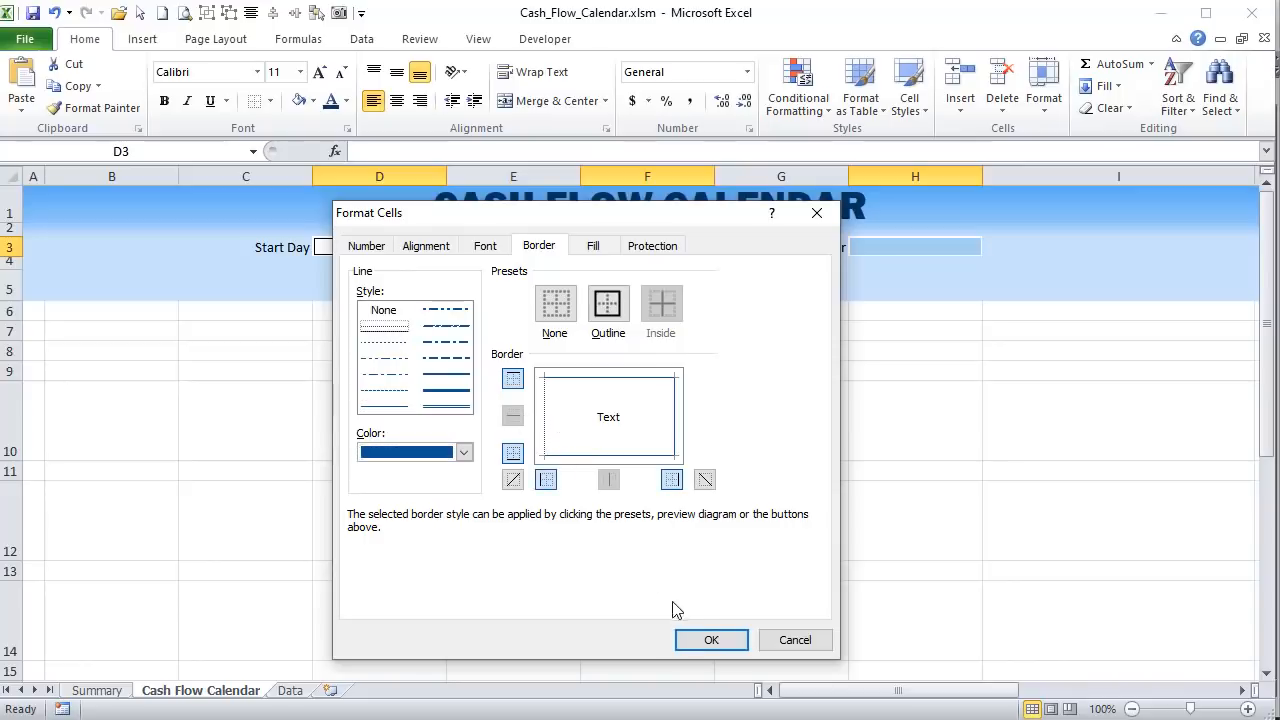
click(711, 640)
- Add solid dark blue top, left and bottom borders to the label cells C3, E3 and G3
click(270, 245)
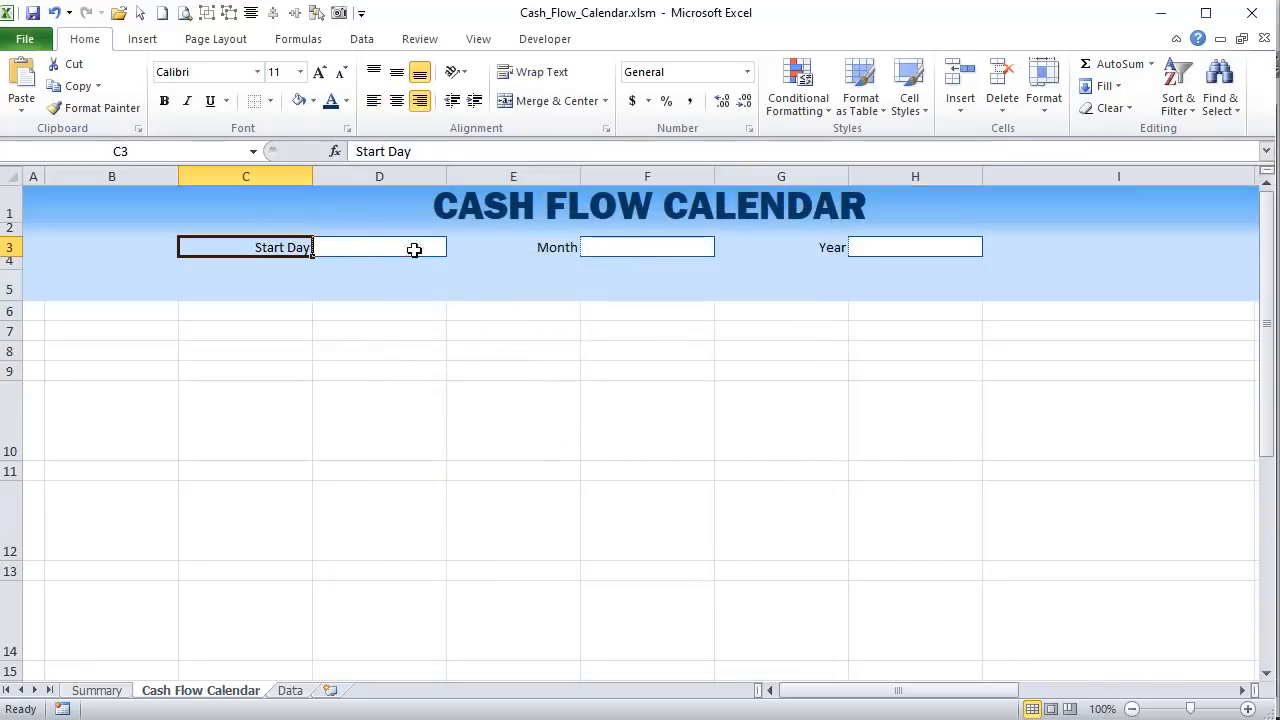
ctrl+click(578, 248)
ctrl+click(805, 245)
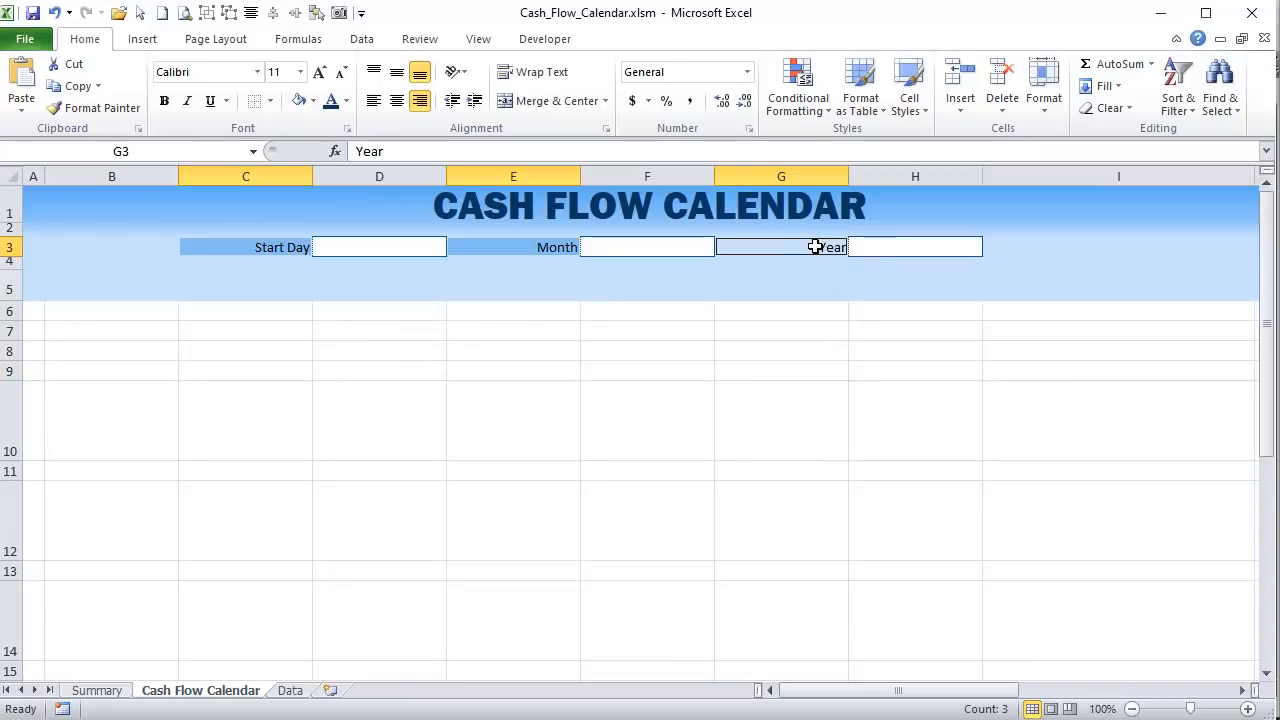
right_click(815, 246)
click(698, 540)
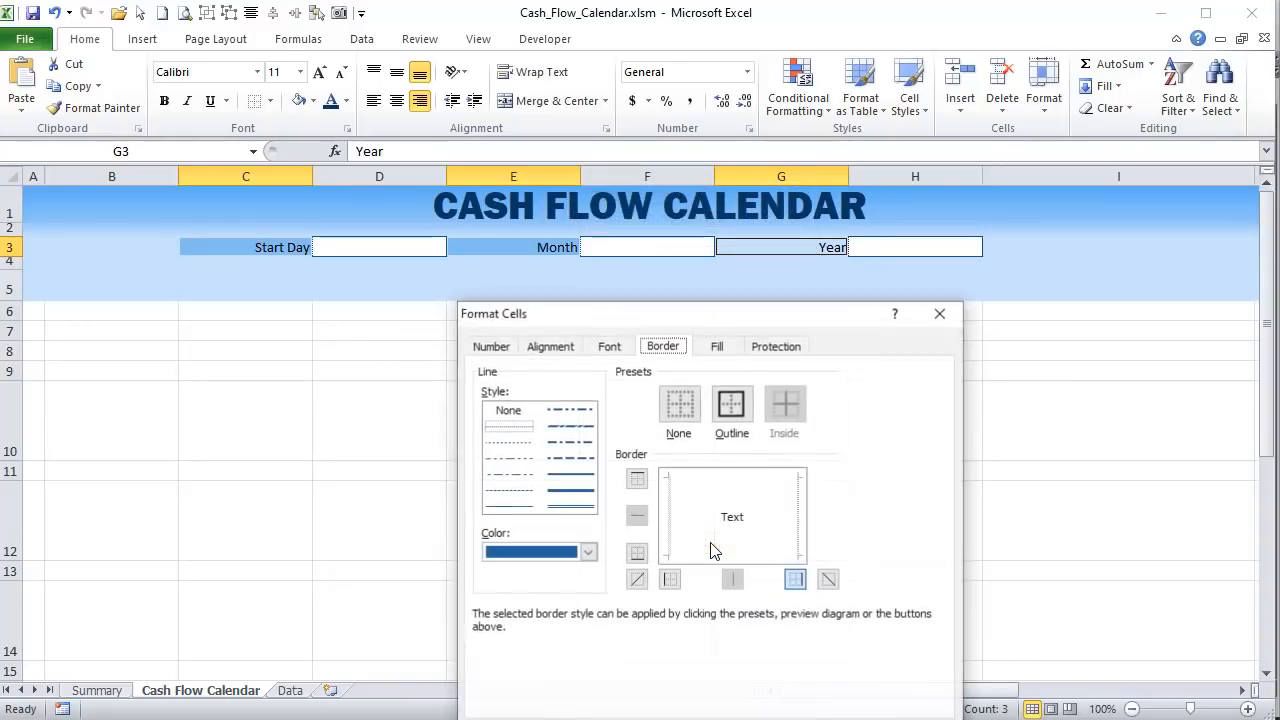
drag(669, 317, 658, 220)
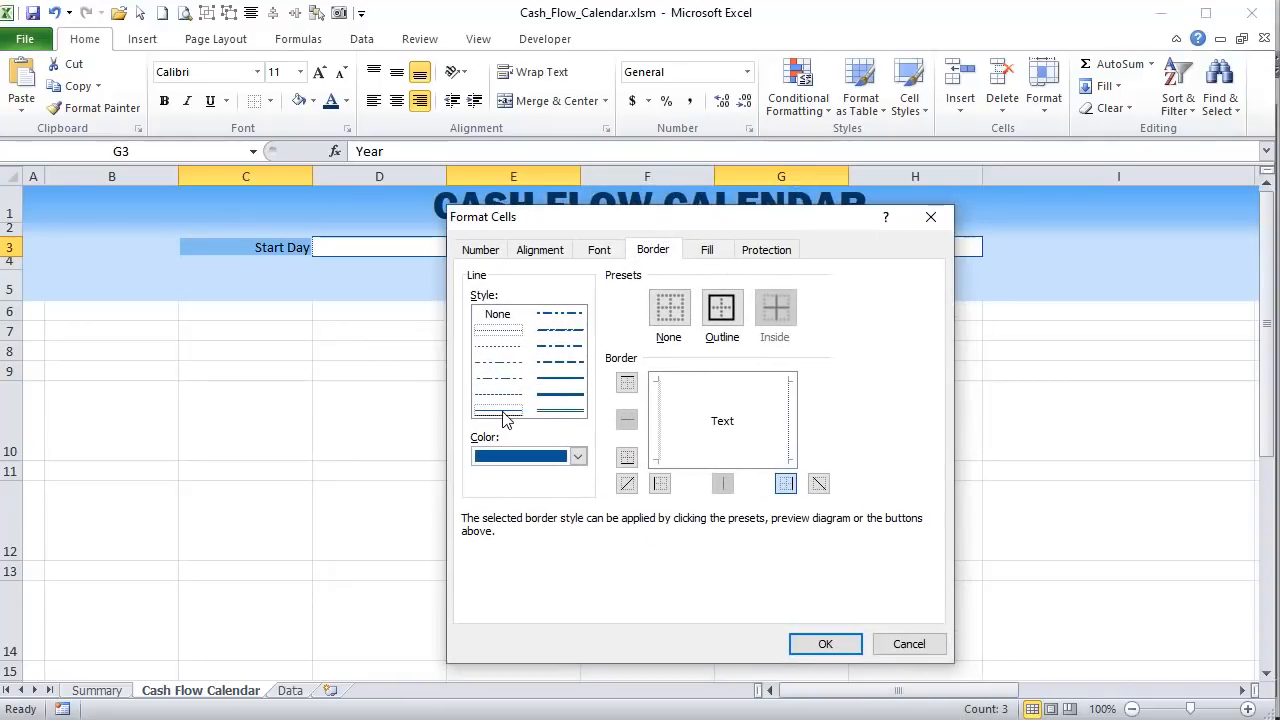
click(504, 414)
click(724, 394)
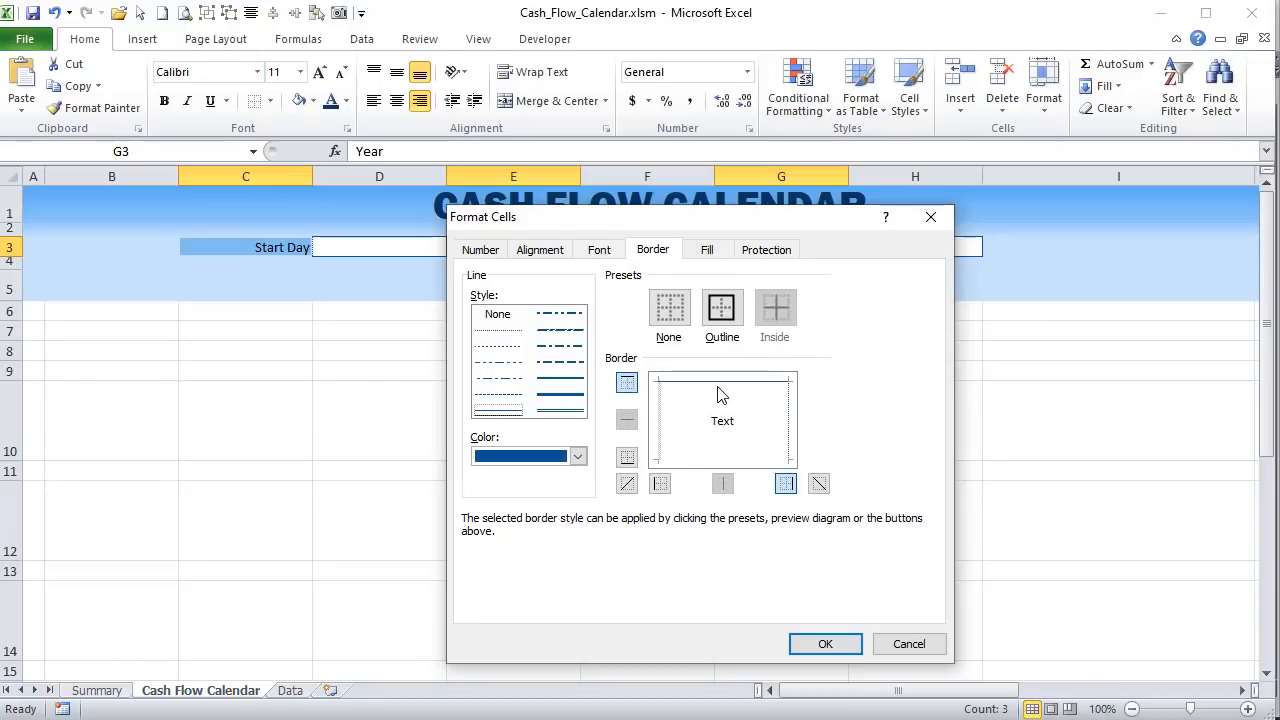
click(667, 416)
click(692, 462)
click(843, 647)
click(843, 474)
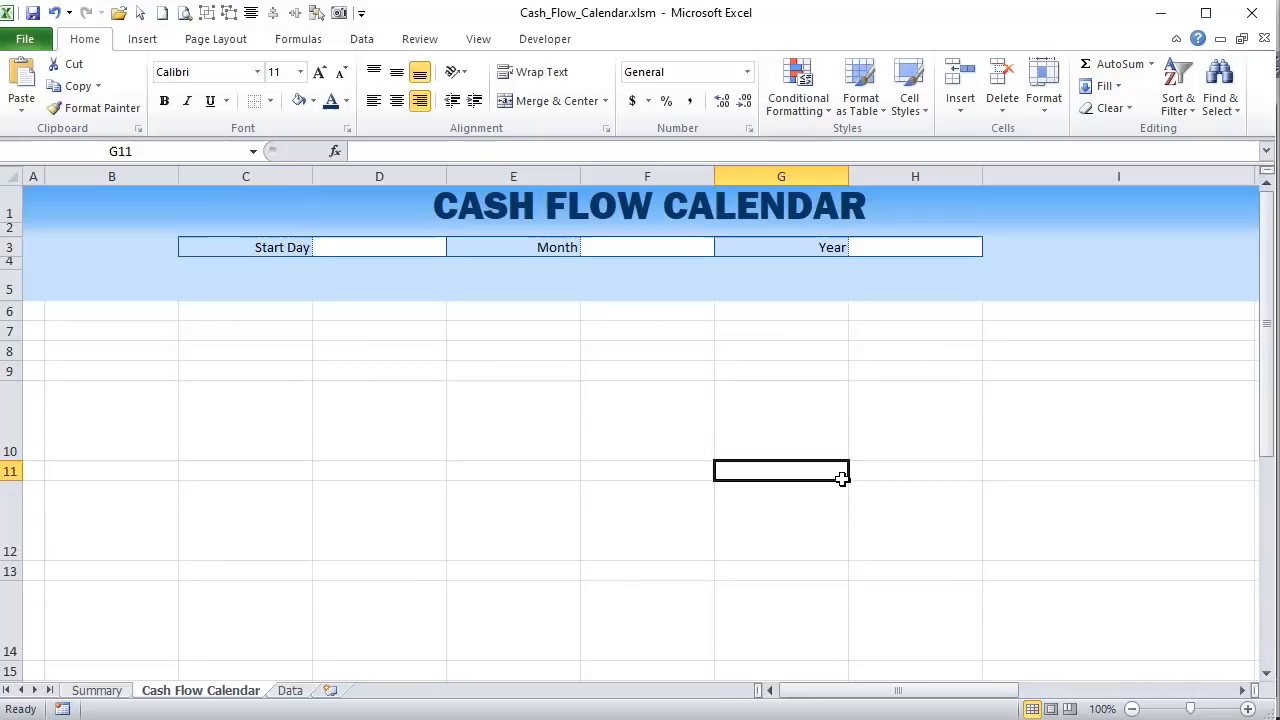
- Choose Monday as the start day in D3, JANUARY as the month in F3 and 2020 as the year in H3
click(368, 238)
click(455, 249)
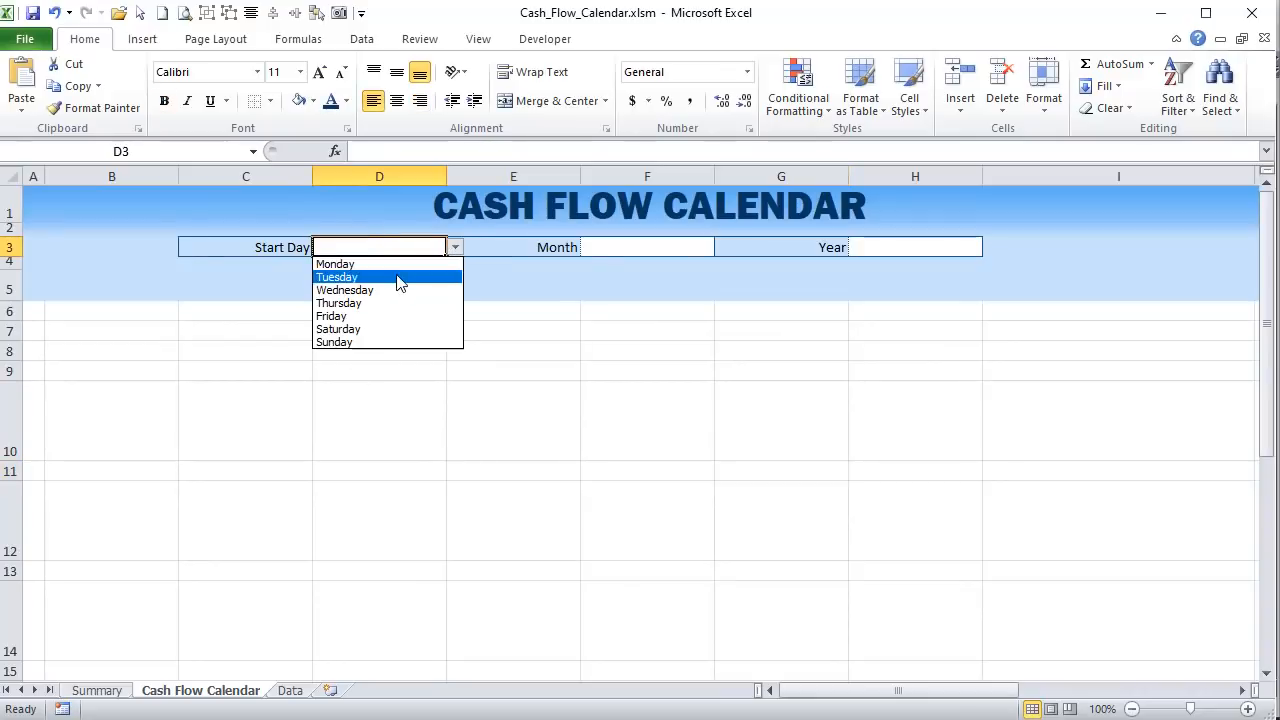
click(398, 264)
click(649, 245)
click(723, 257)
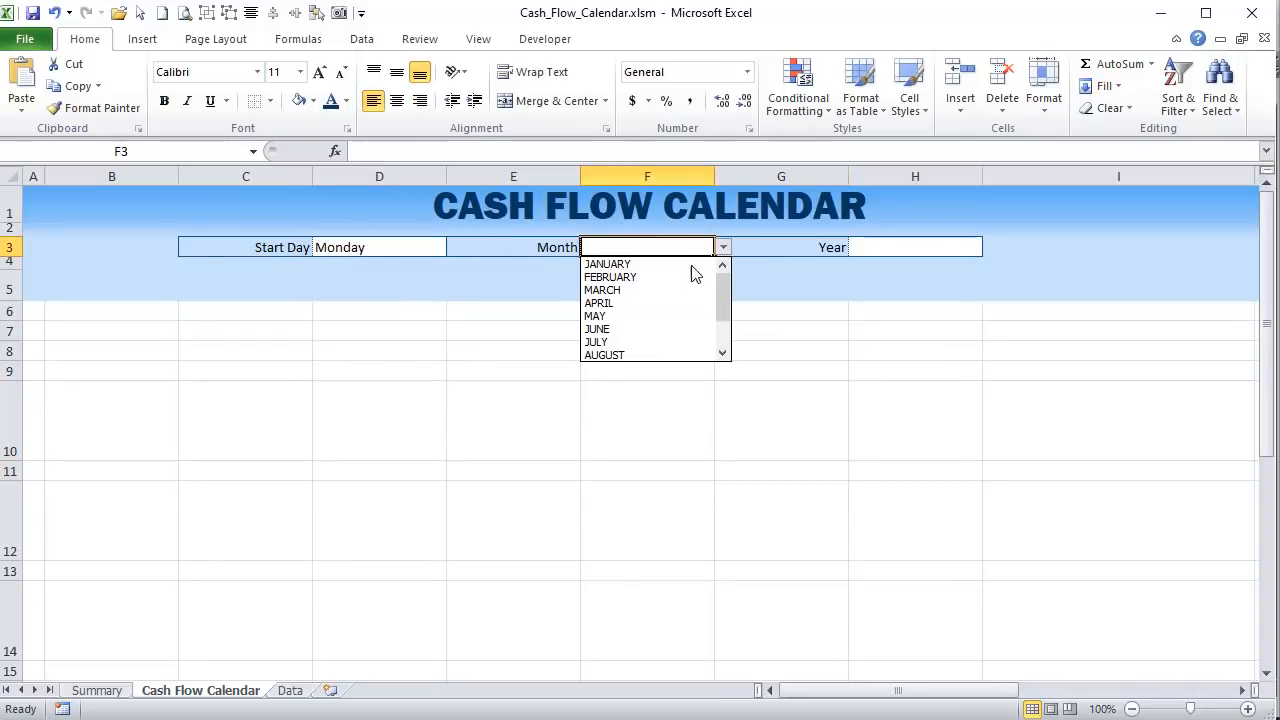
click(690, 265)
click(896, 259)
click(918, 248)
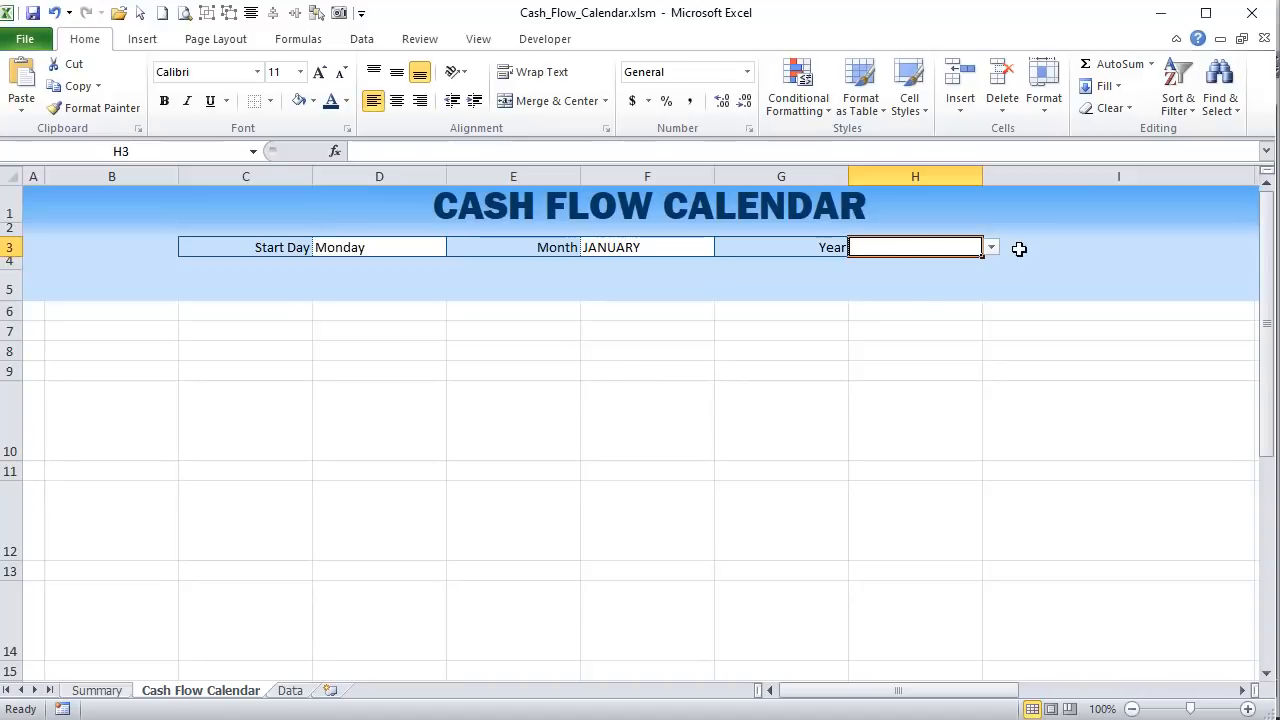
click(991, 248)
click(950, 264)
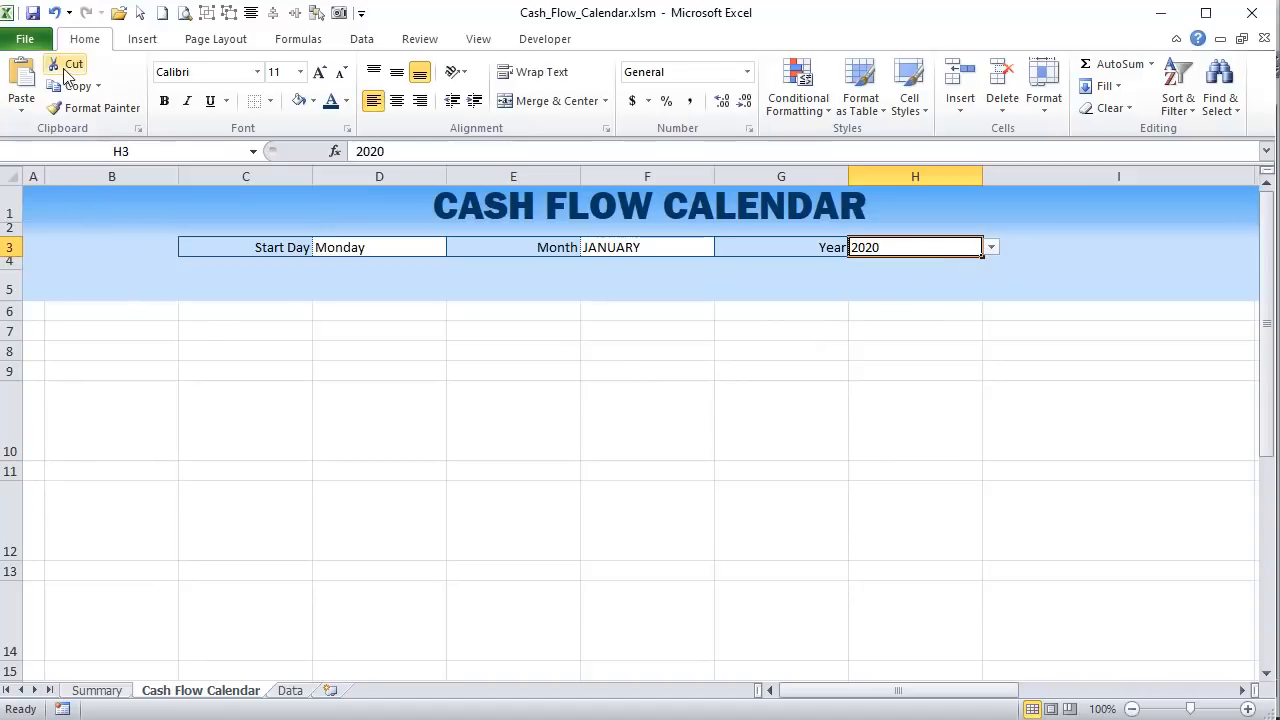
- Insert the picture custom_dart_calendar_16634 (1).png from the Cash Flow Calendar folder into the sheet
click(142, 42)
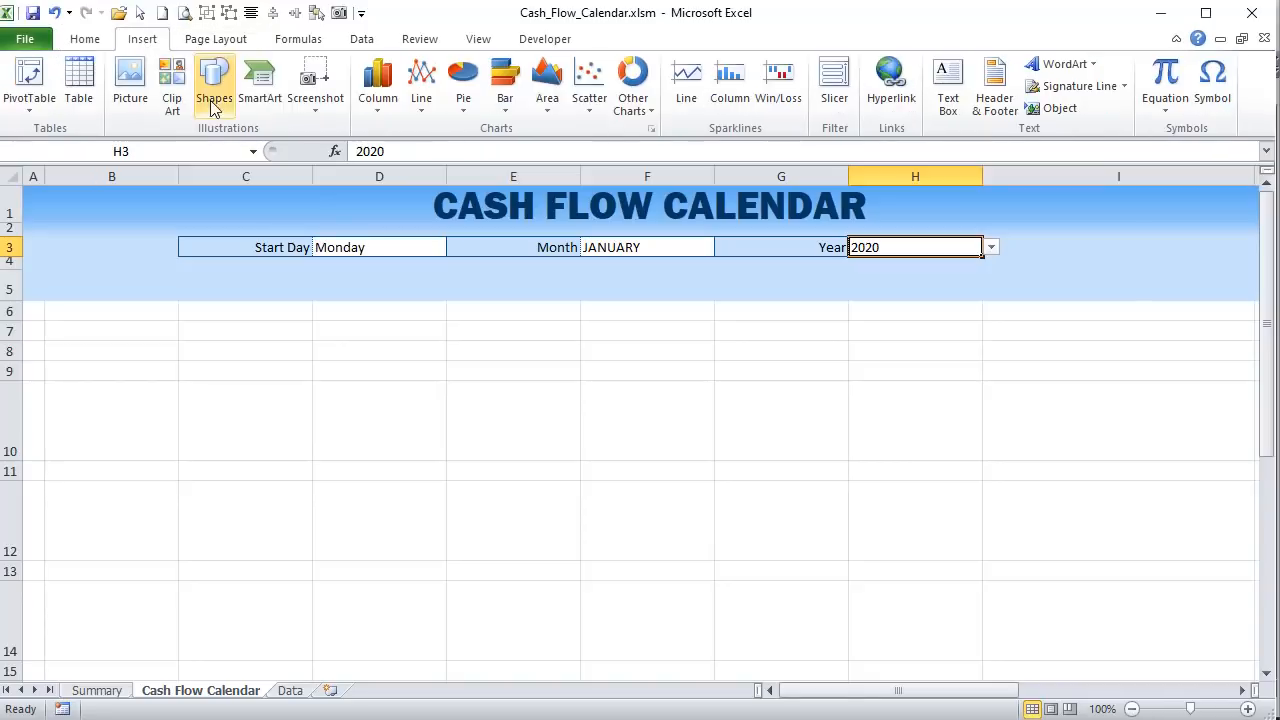
click(124, 88)
click(251, 165)
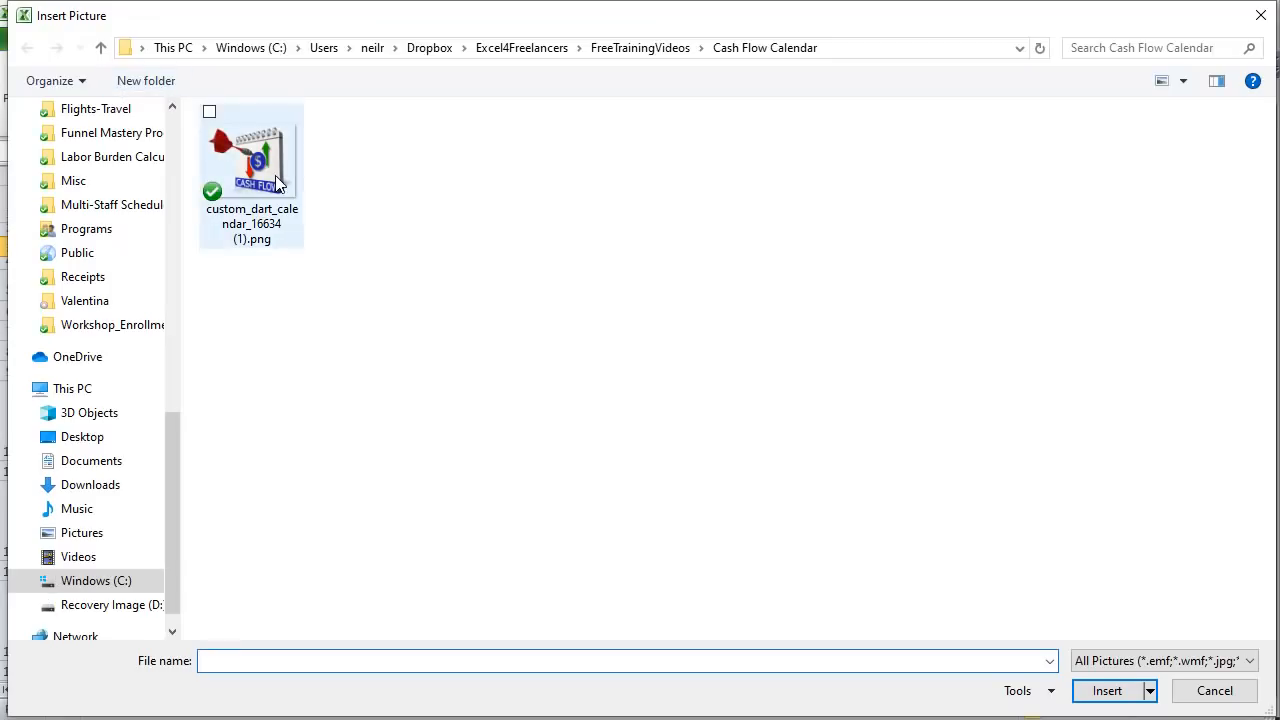
click(1133, 697)
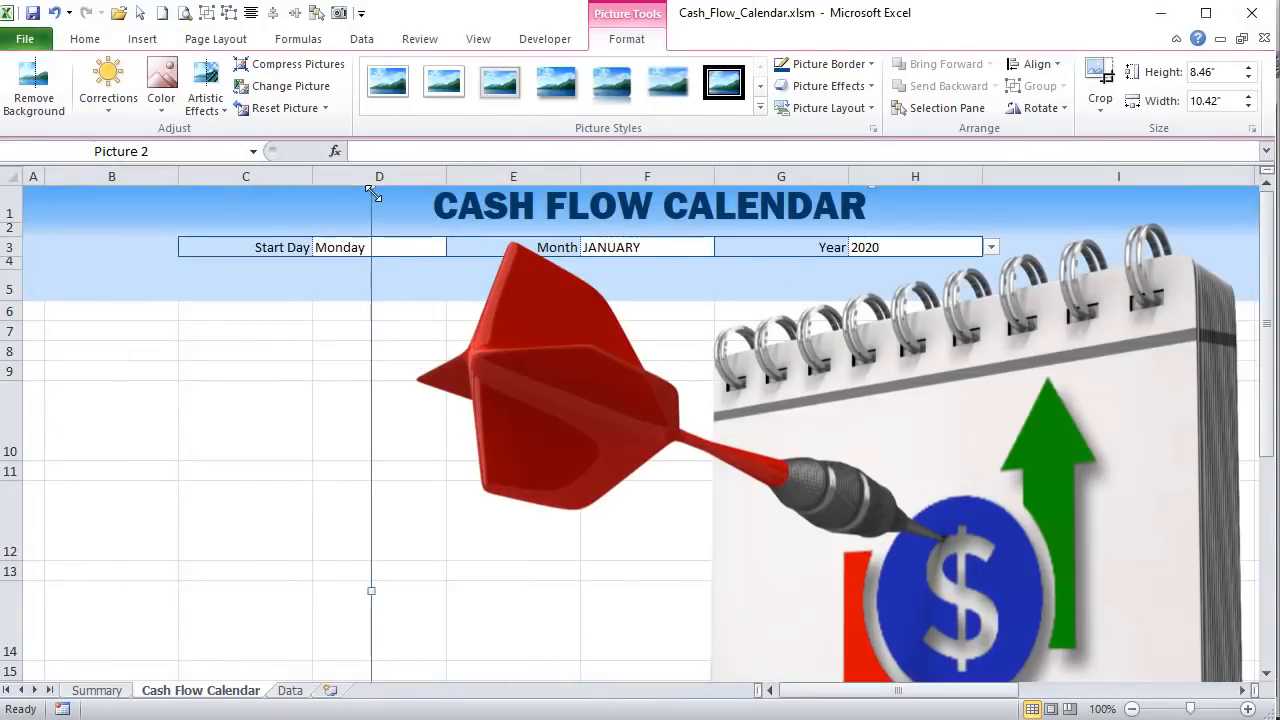
- Shrink the cash flow picture to about 0.96" by 1.18" and place it in the header over column B
drag(370, 188, 815, 548)
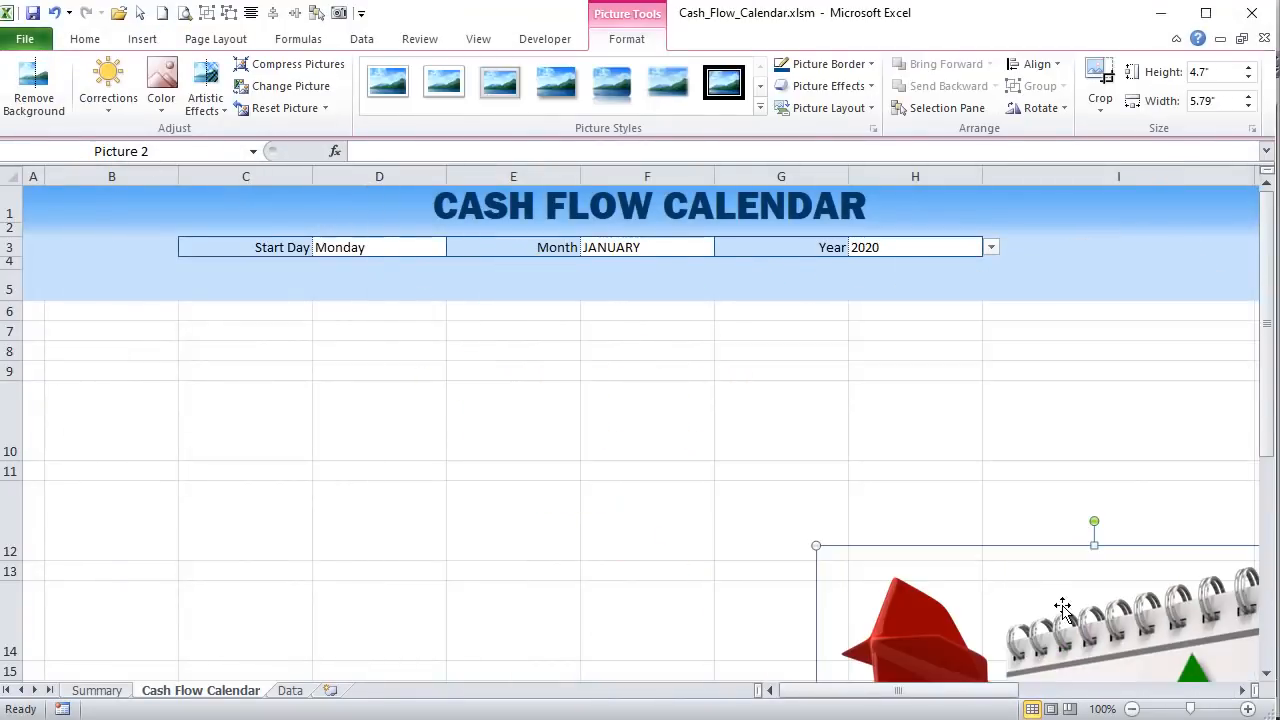
drag(1063, 606, 417, 259)
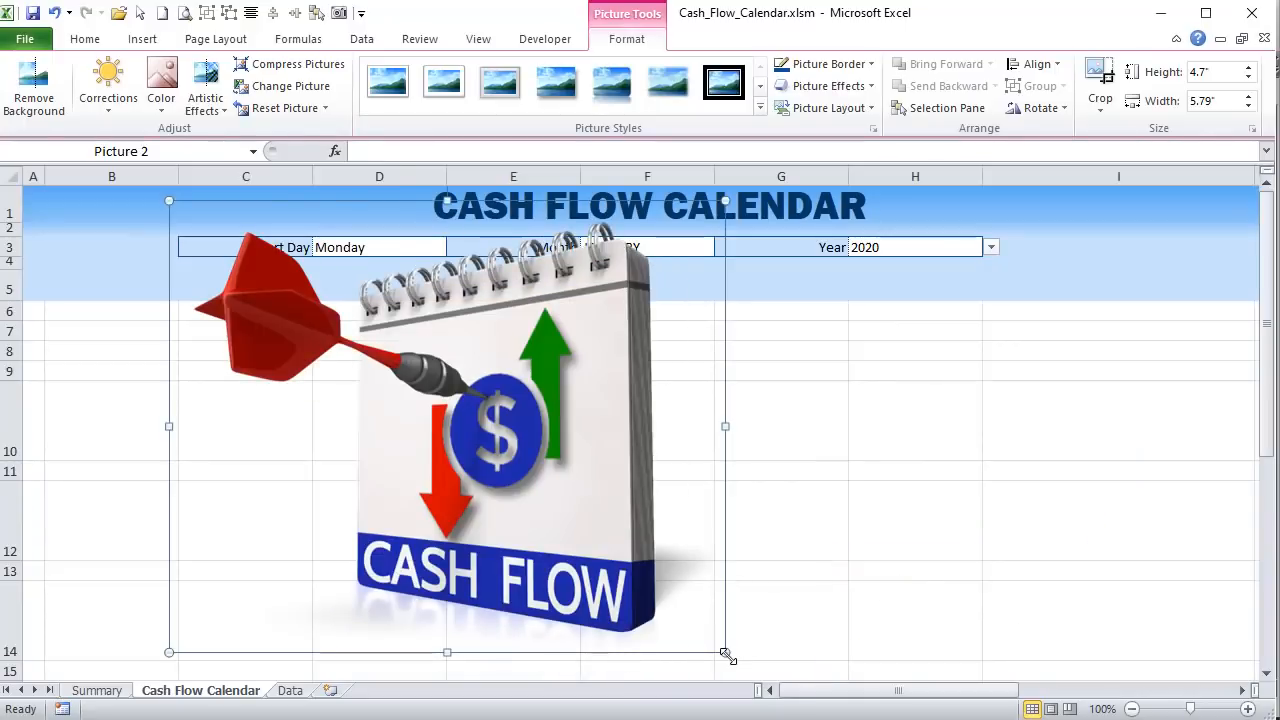
drag(725, 652, 302, 308)
drag(222, 225, 147, 212)
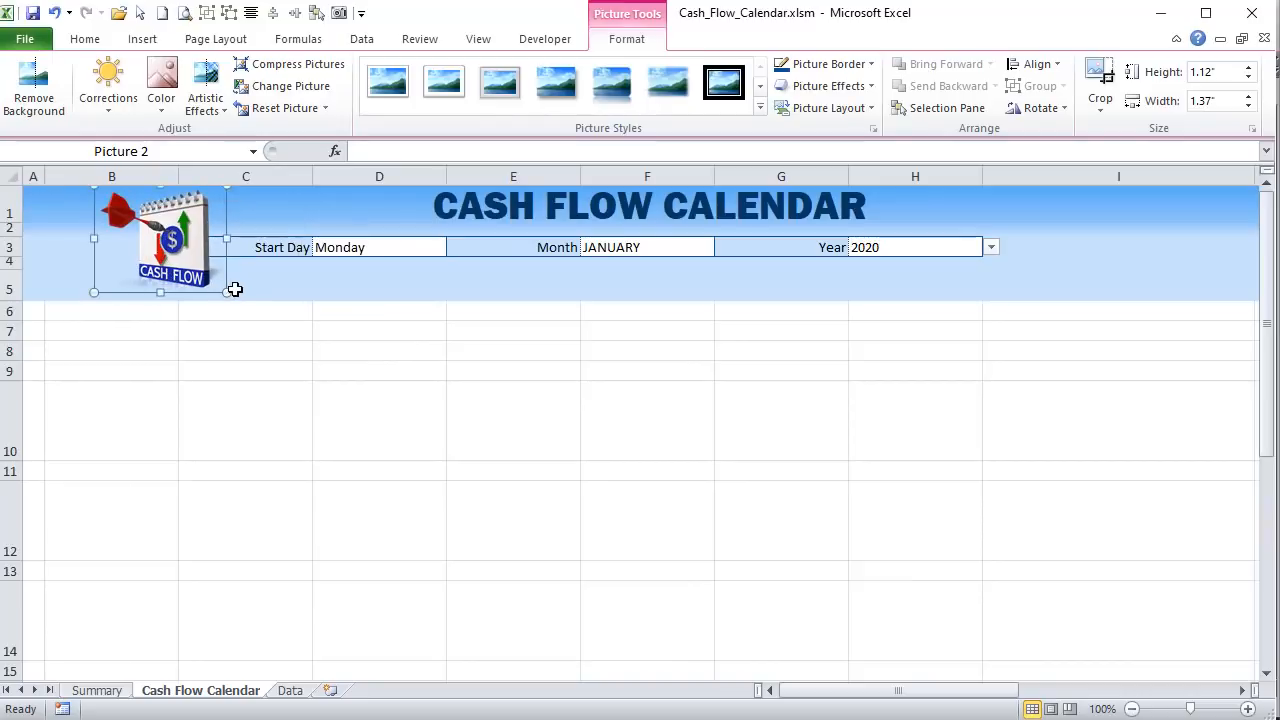
drag(228, 292, 199, 277)
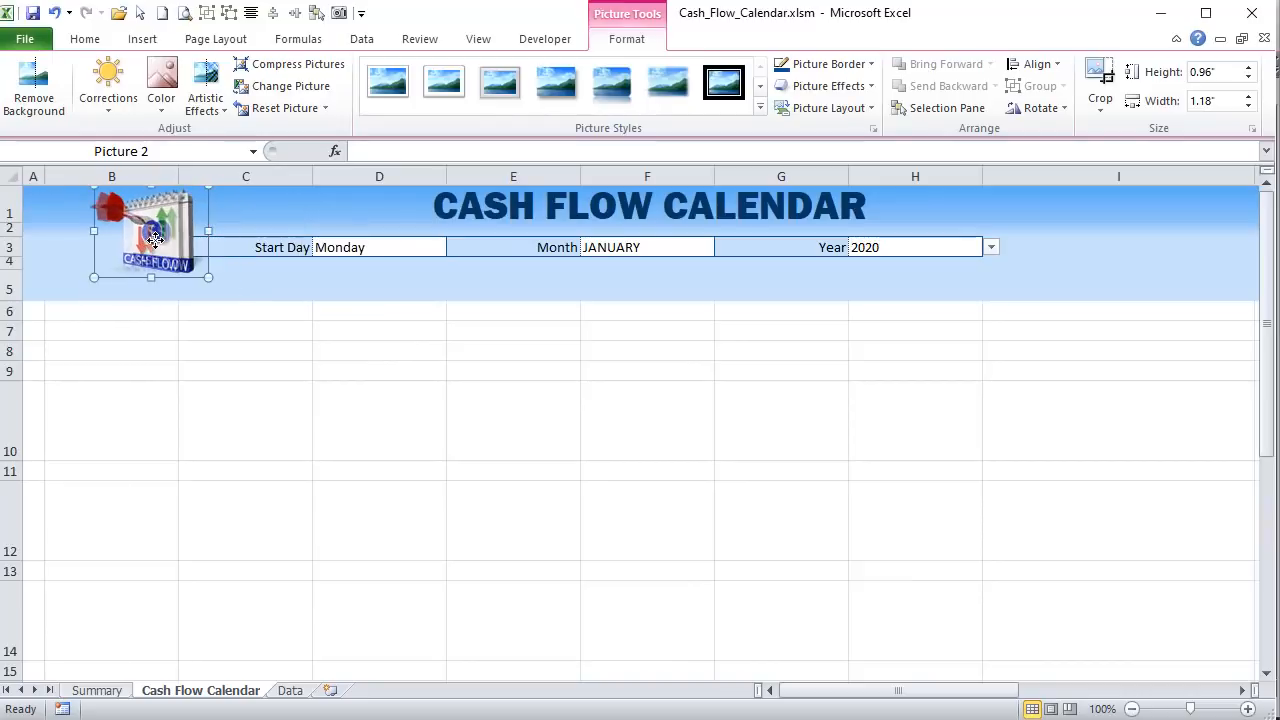
click(293, 287)
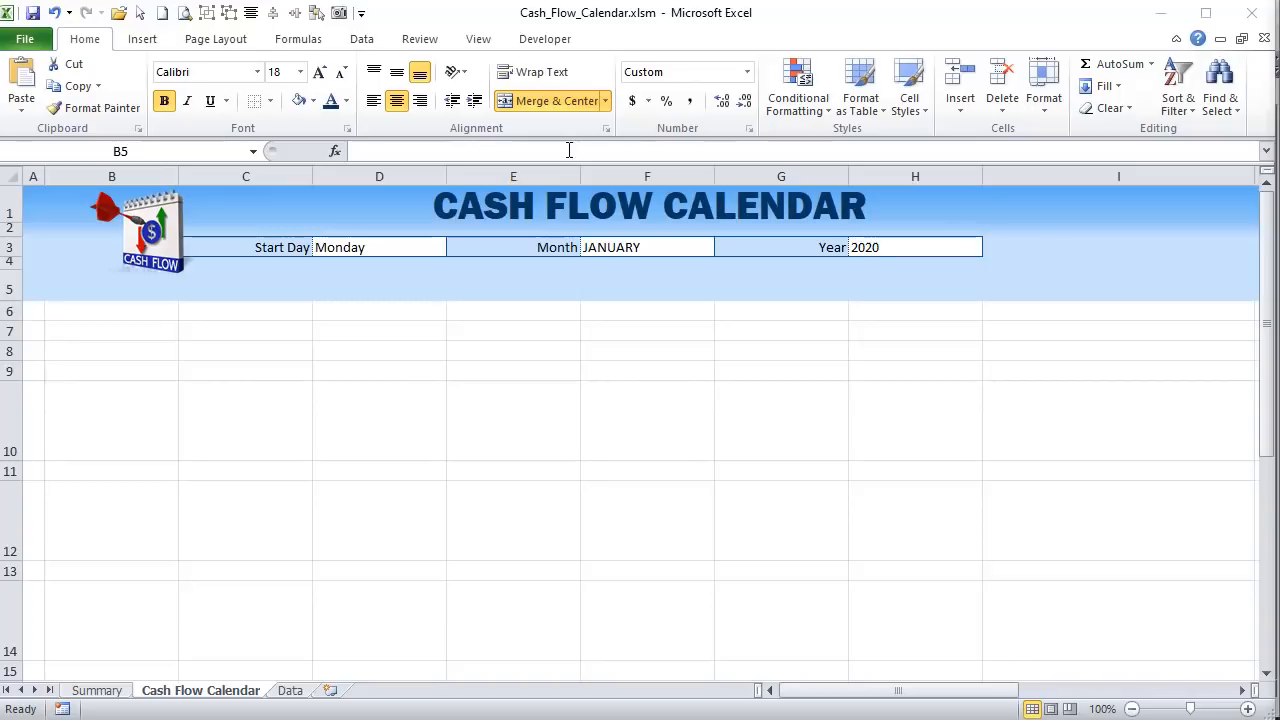
- Begin a DATE formula in the merged cell B5 with H3 as the year argument
click(351, 272)
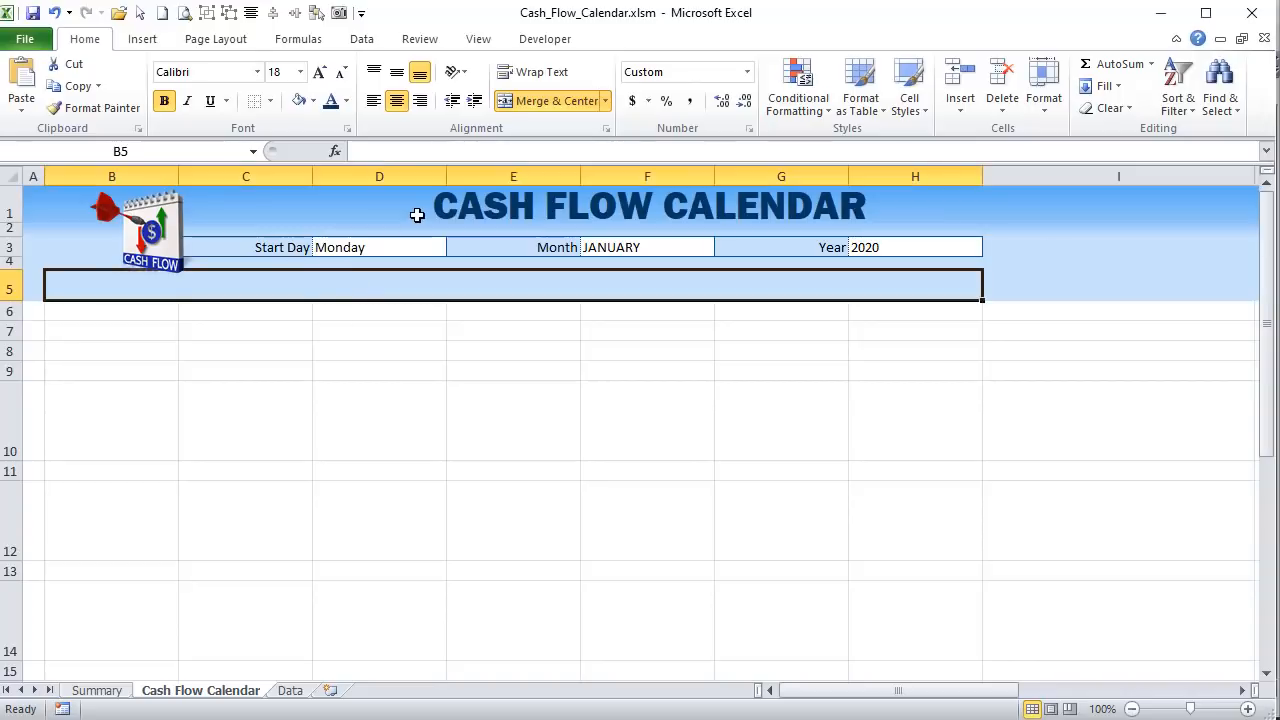
text(=date)
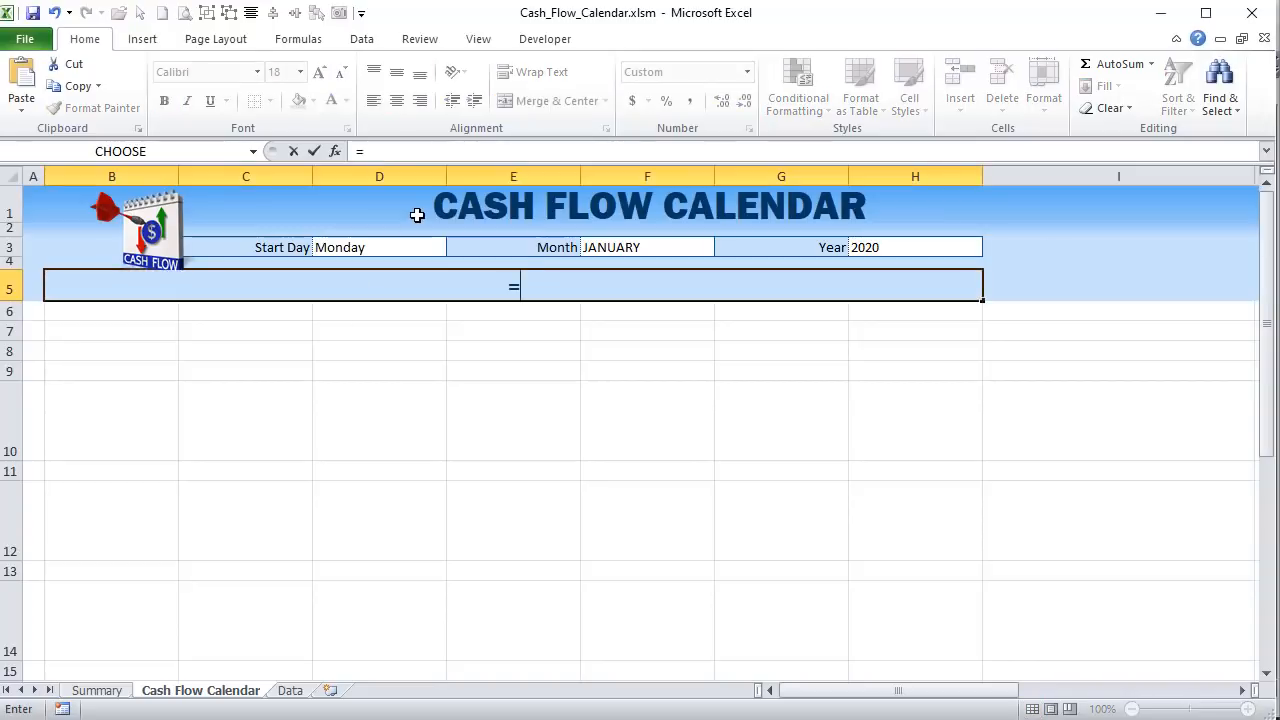
key(BackSpace)
key(BackSpace)
key(BackSpace)
key(BackSpace)
text(DATE()
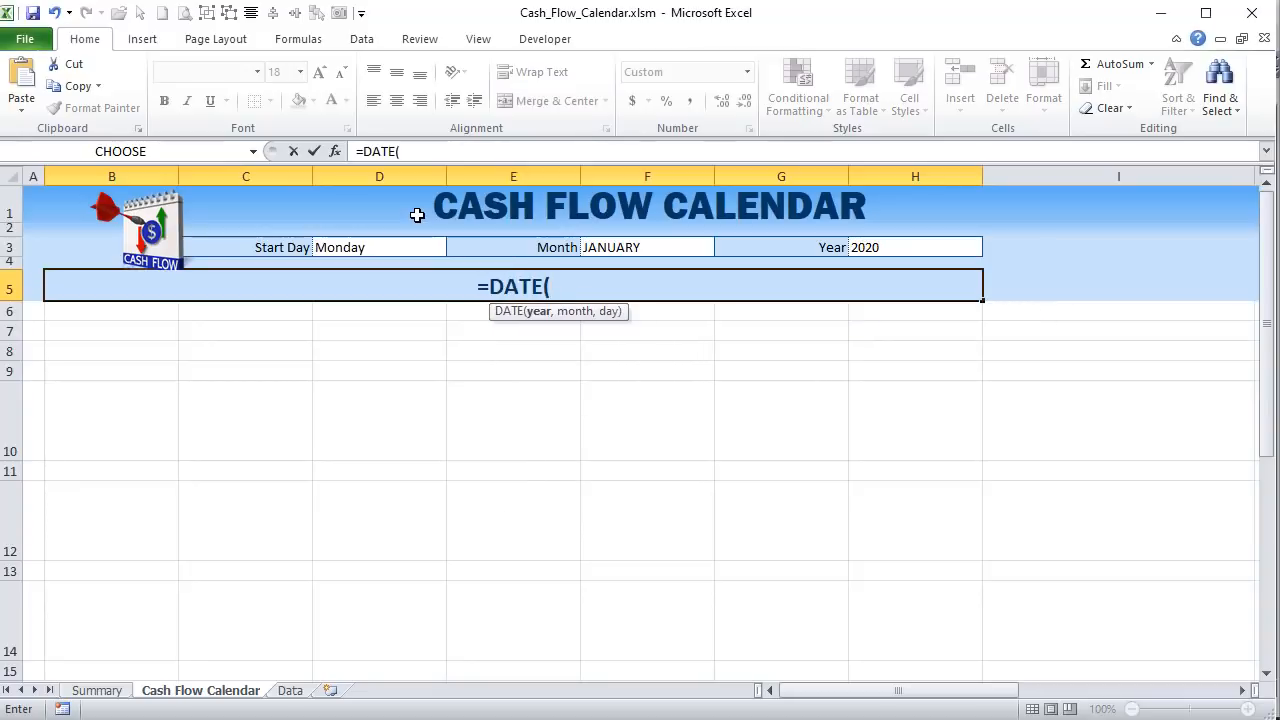
click(921, 249)
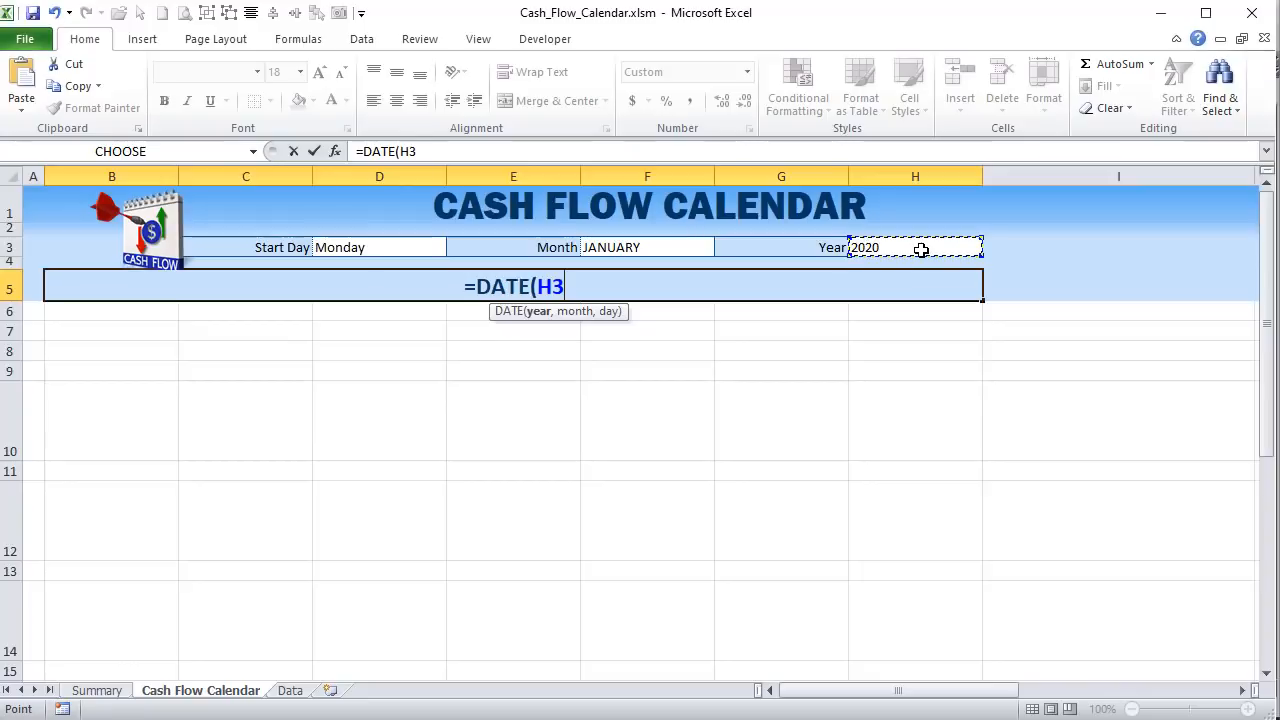
text(,)
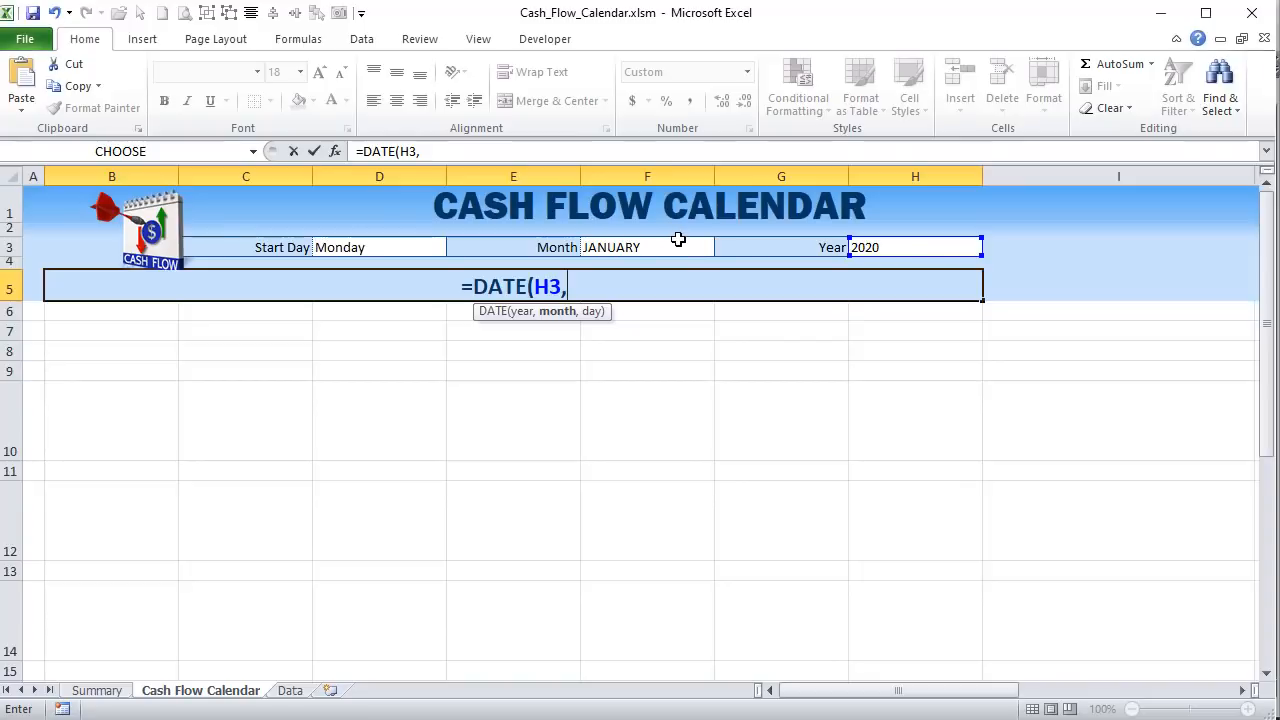
- Complete the B5 date formula with MATCH(F3,Months,0) as the month and 1 as the day
text(MATCH()
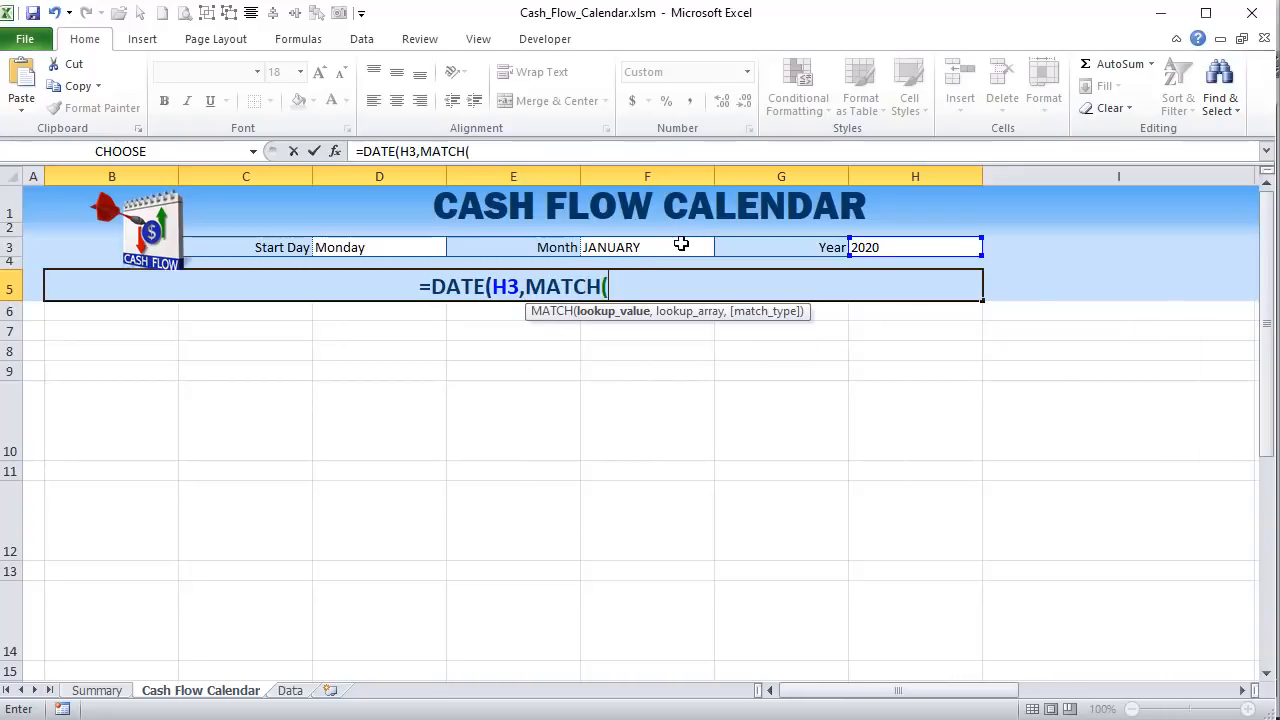
click(681, 244)
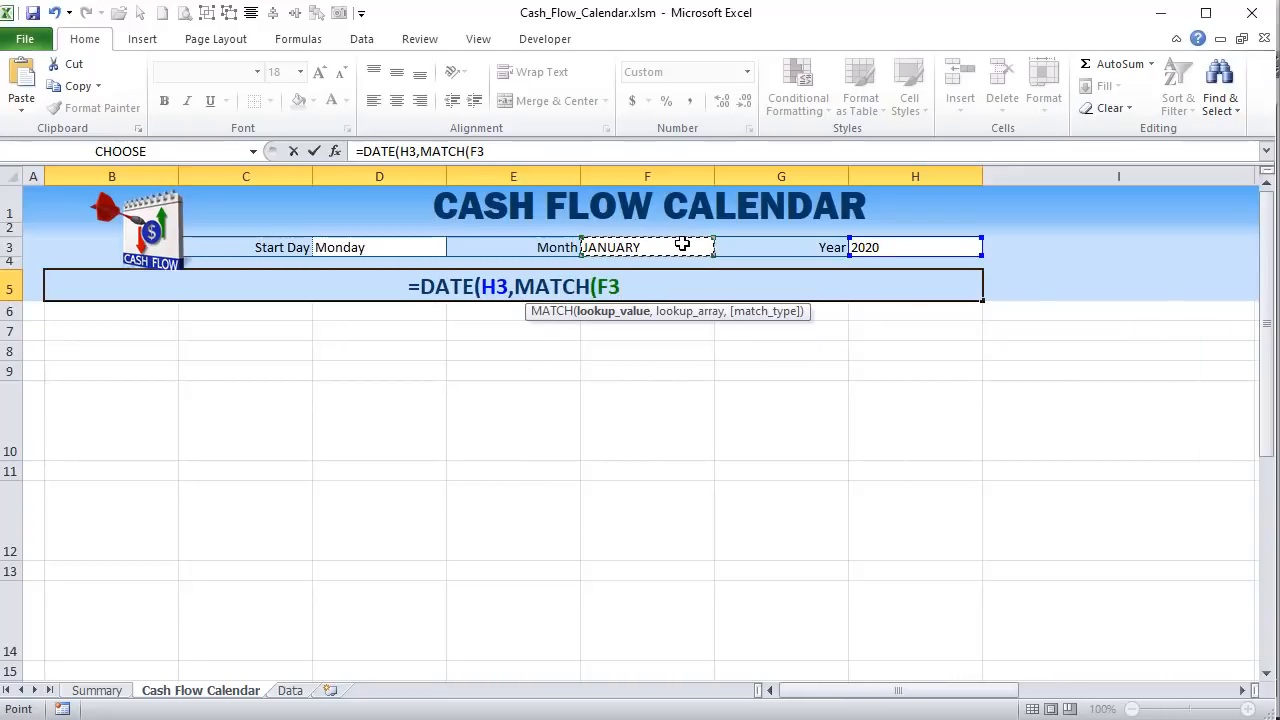
text(,MON)
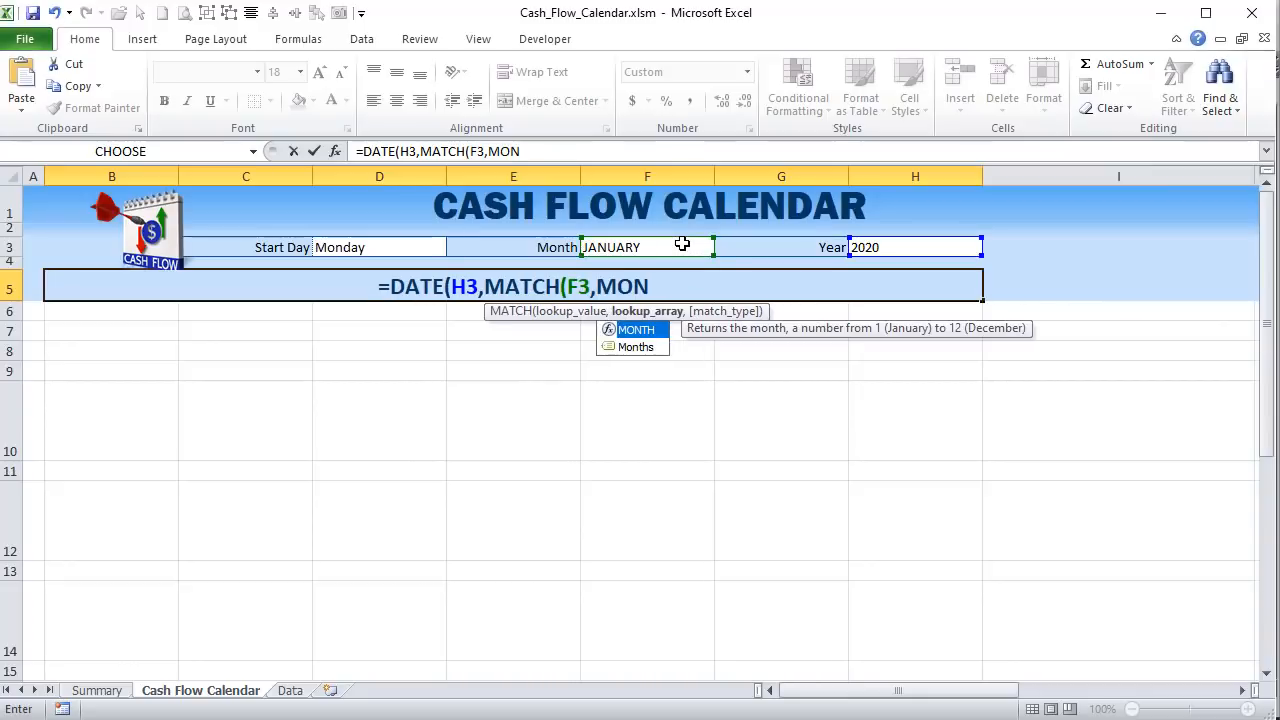
key(Down)
key(Tab)
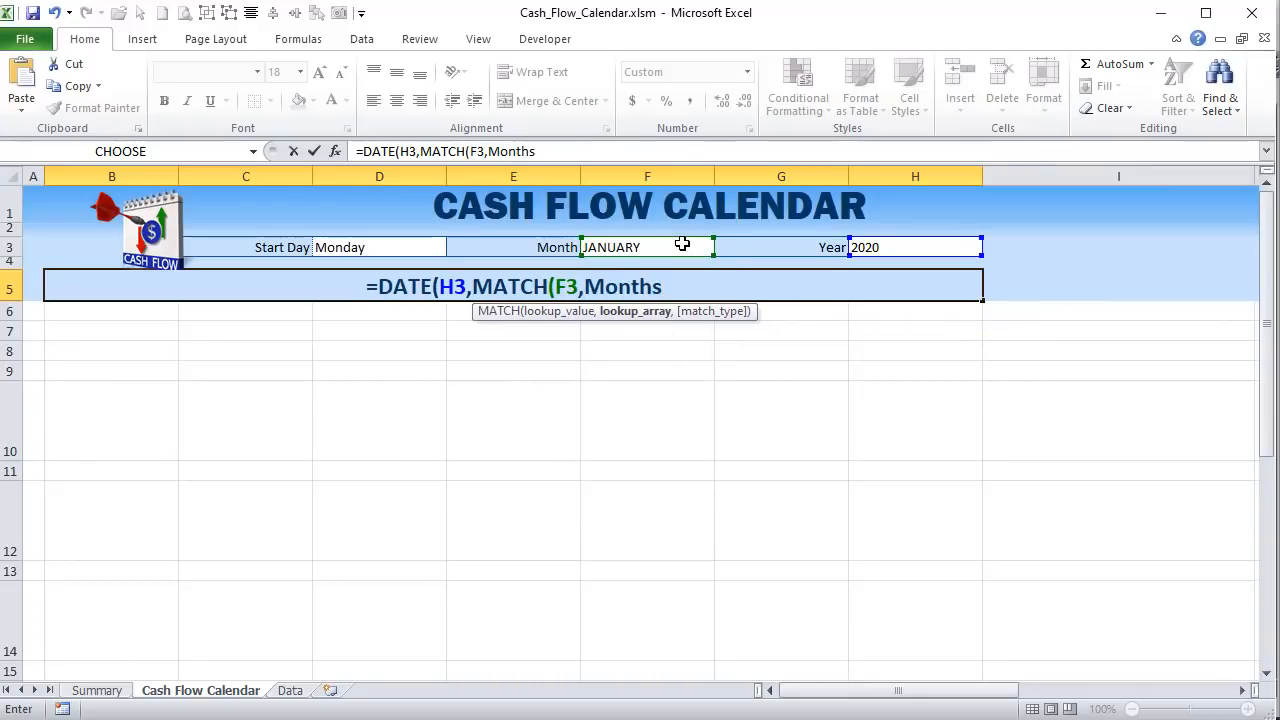
text(,0))
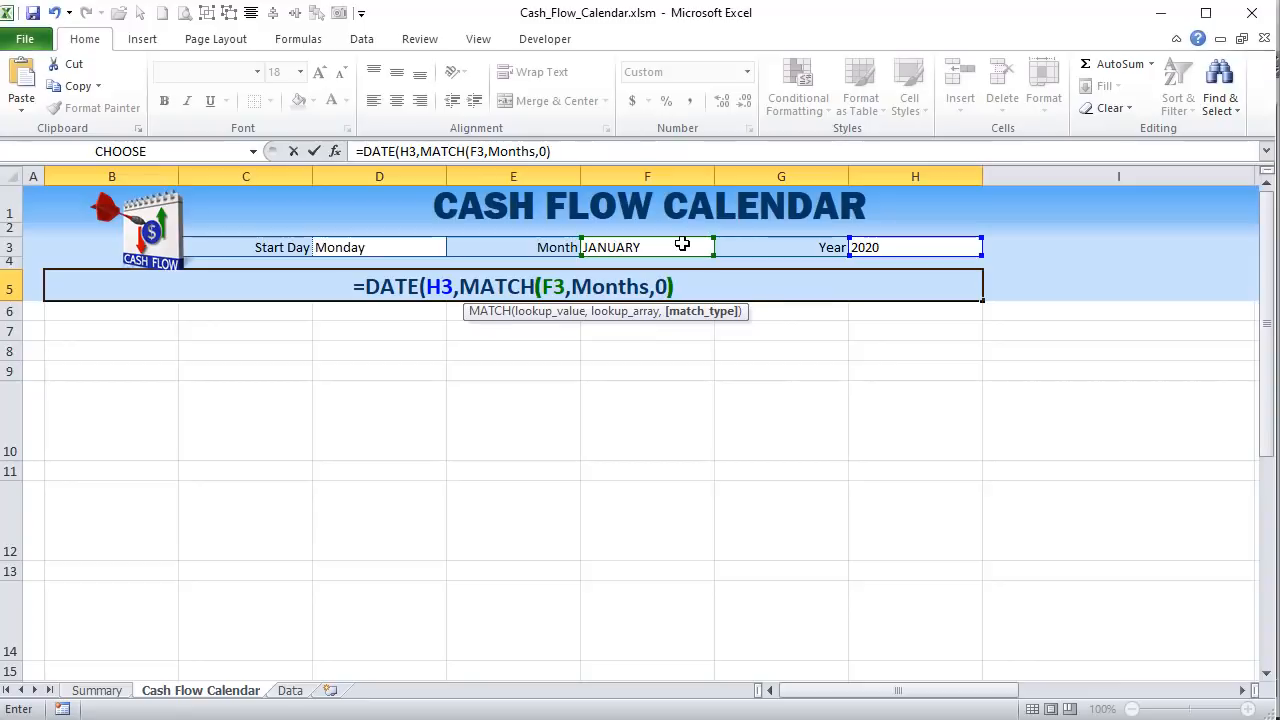
text(,)
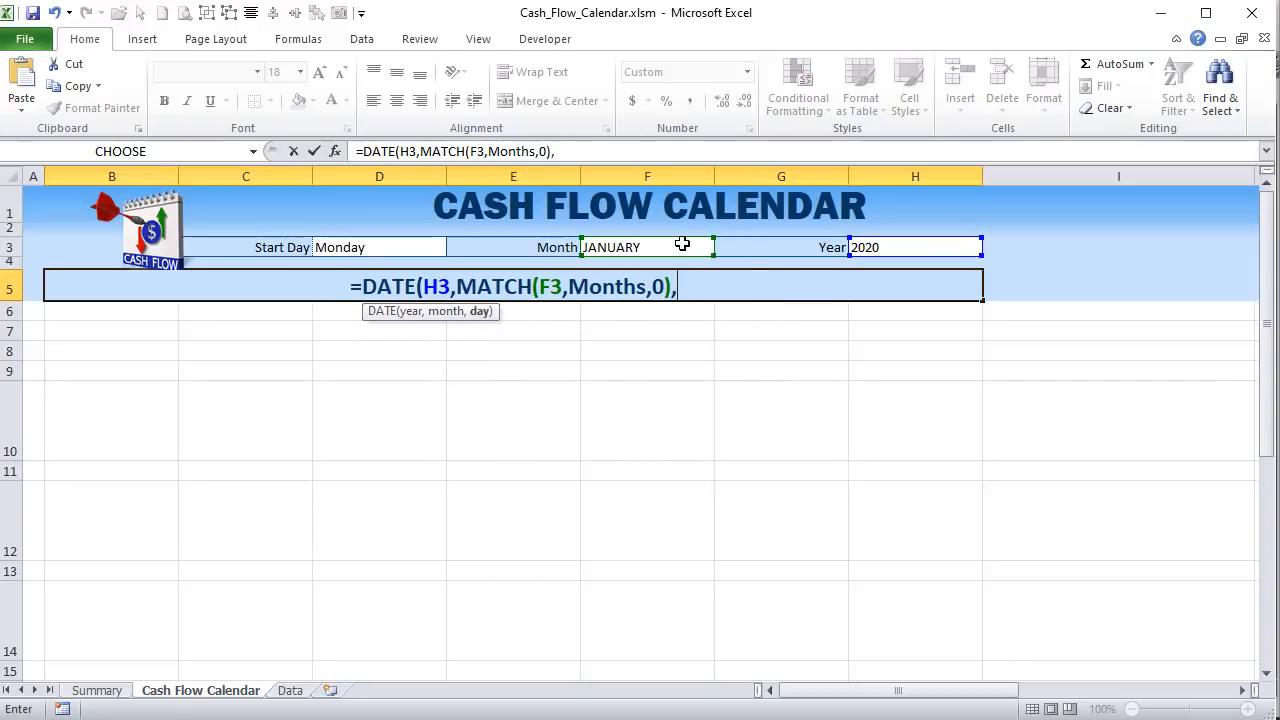
text(1))
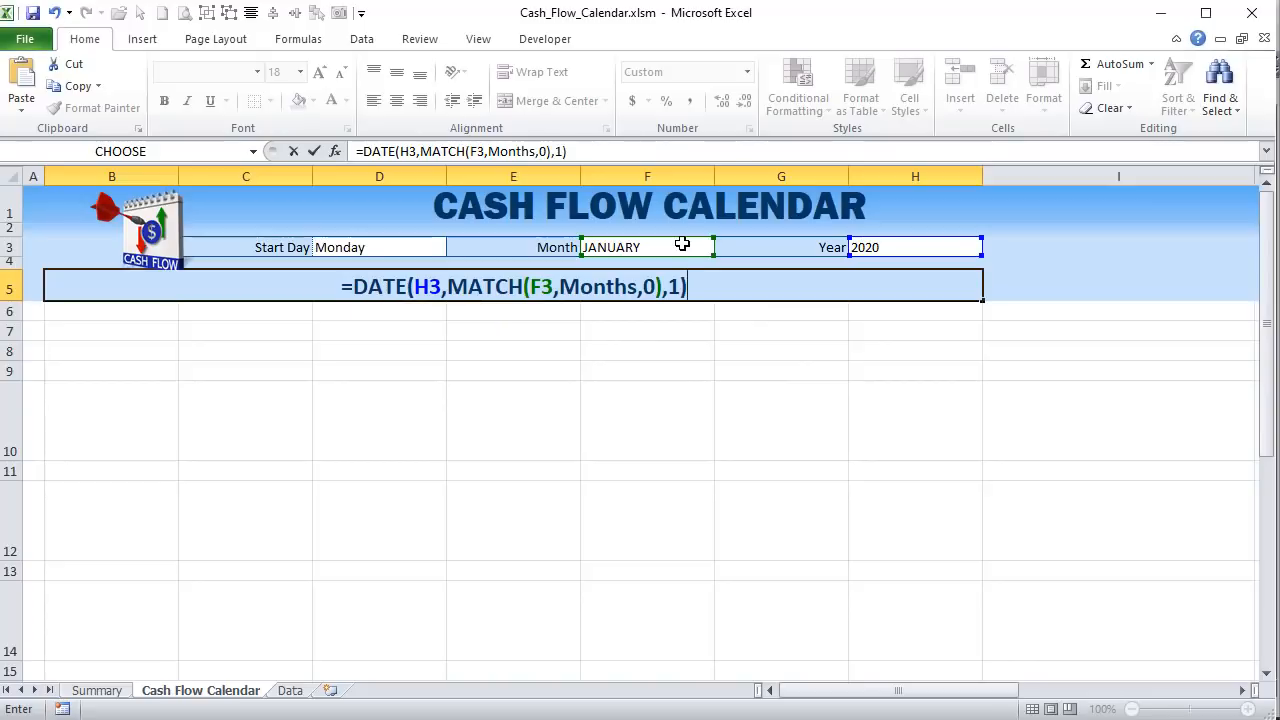
key(Return)
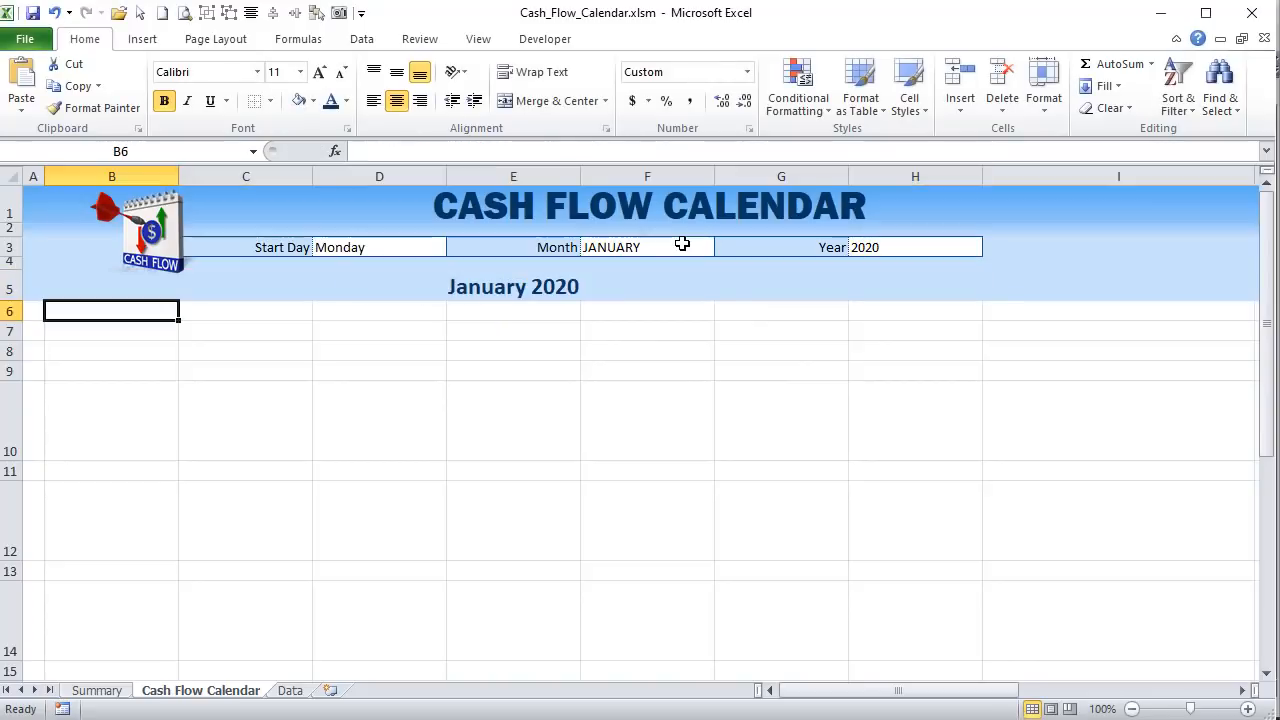
- Inspect the custom number format of the merged date cell B5 without changing it
click(580, 284)
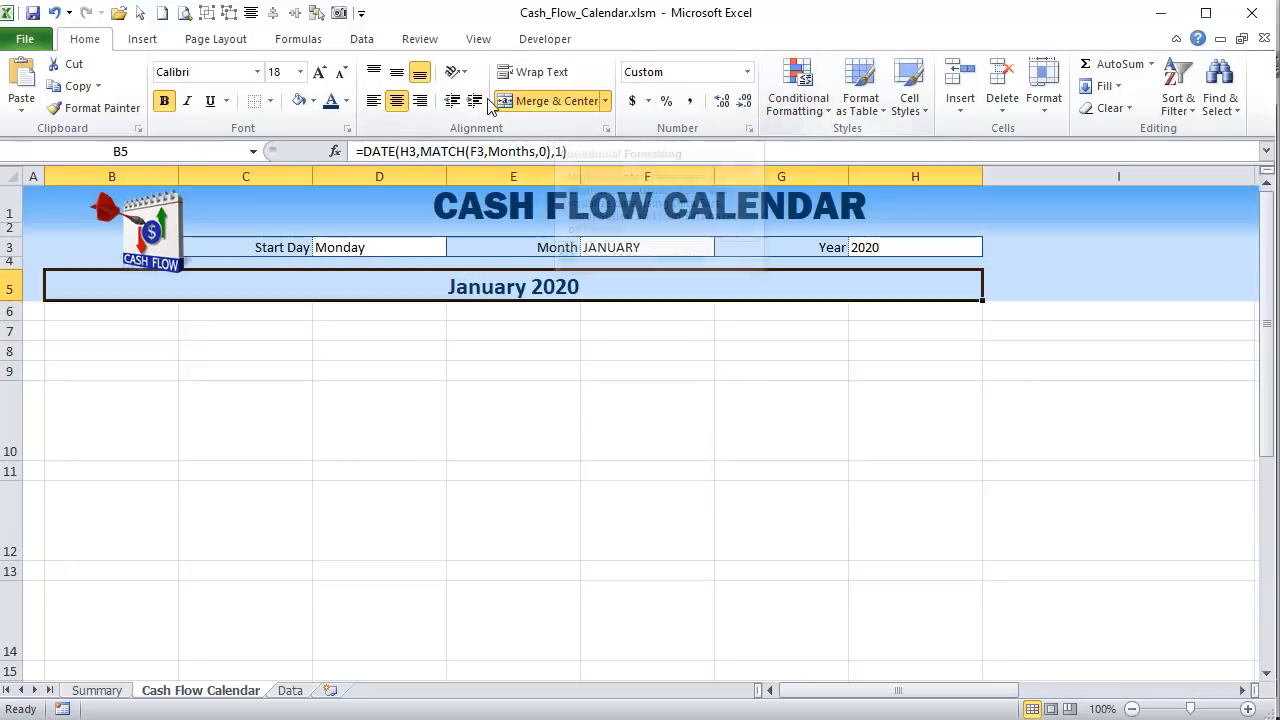
click(747, 72)
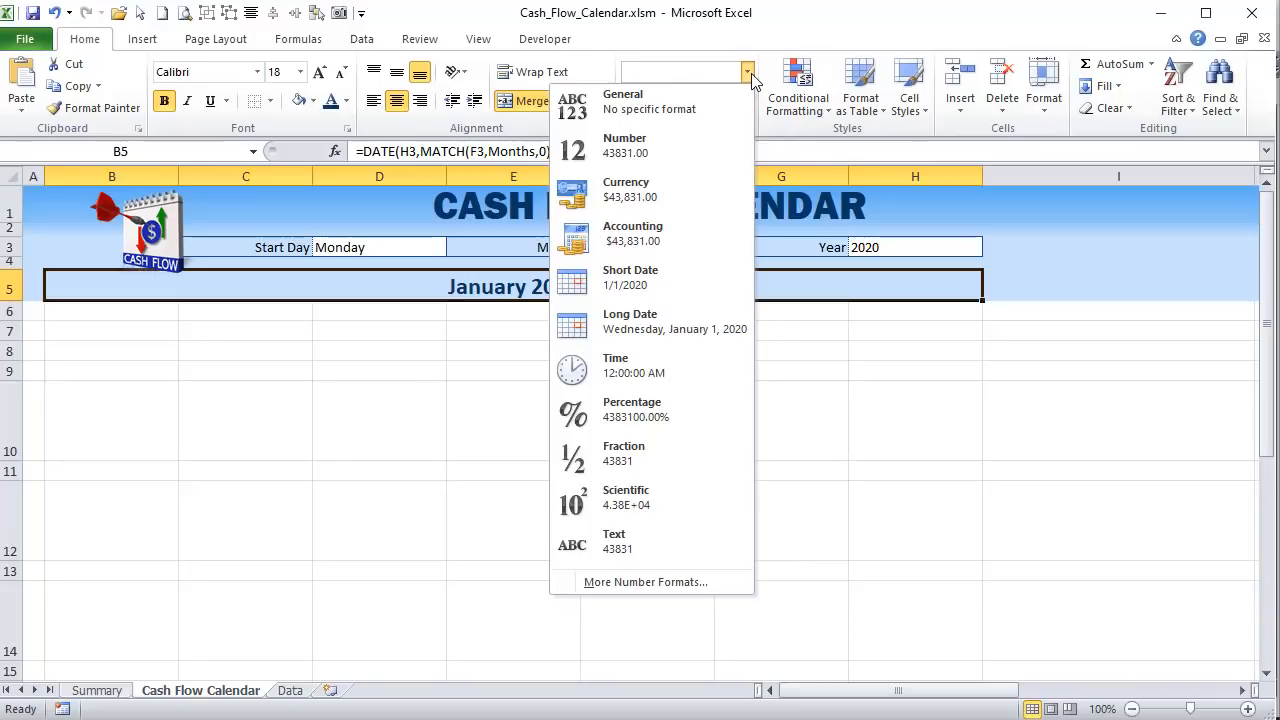
click(748, 74)
click(747, 73)
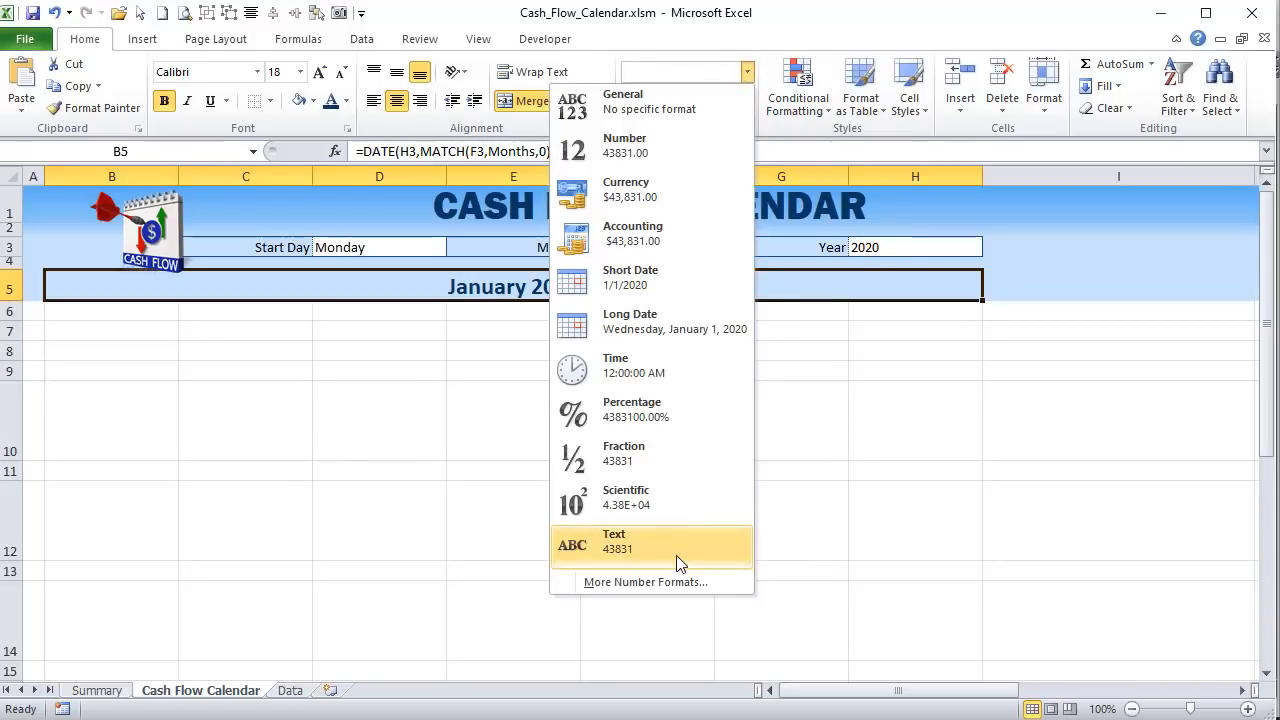
click(674, 584)
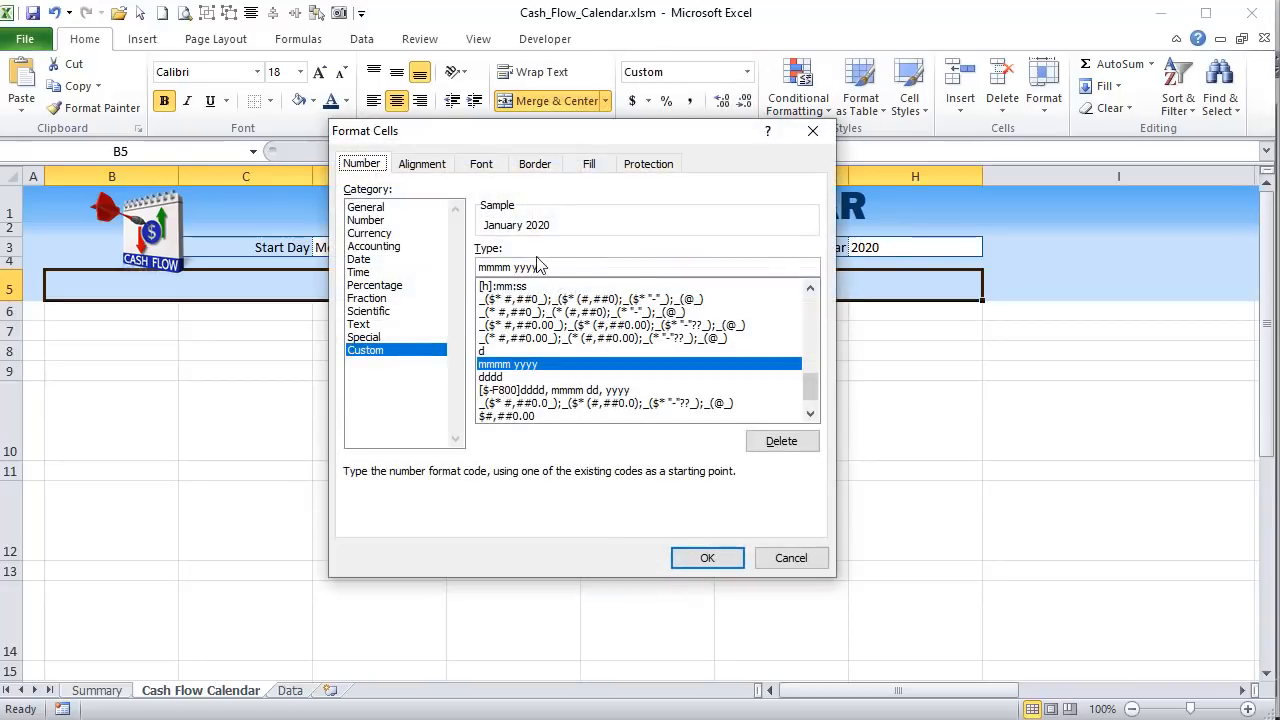
drag(578, 136, 776, 158)
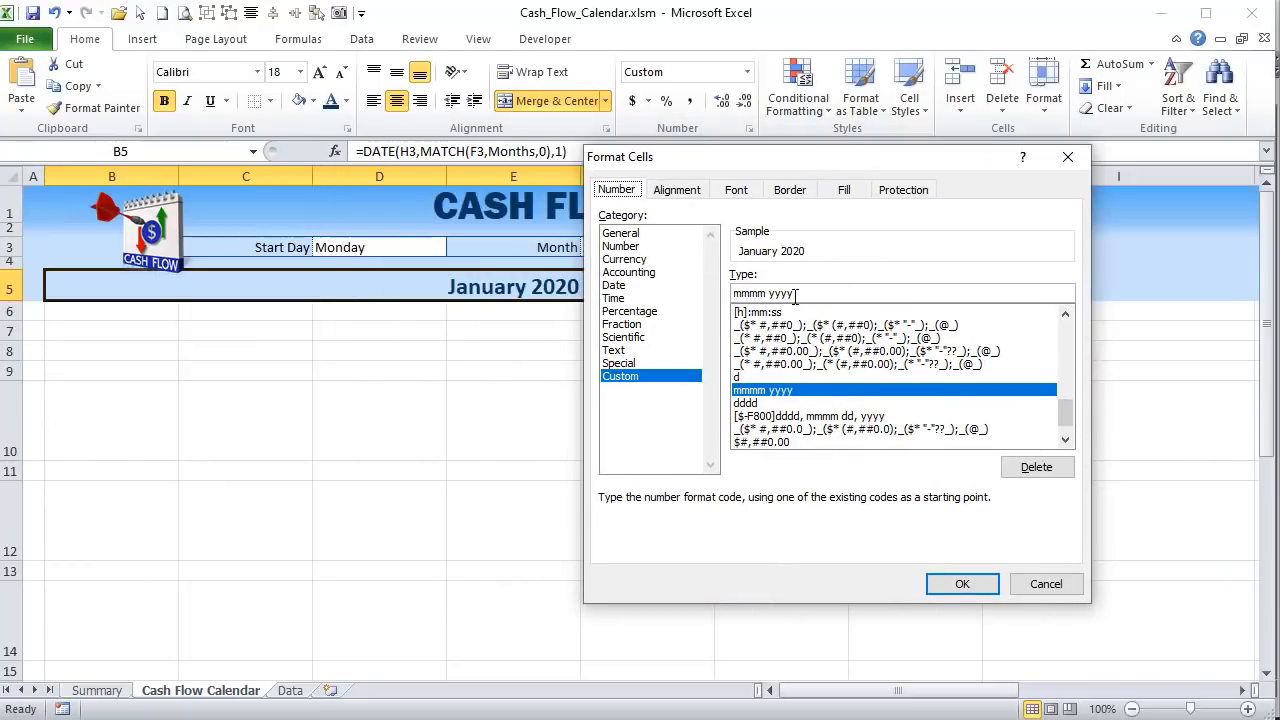
click(1040, 587)
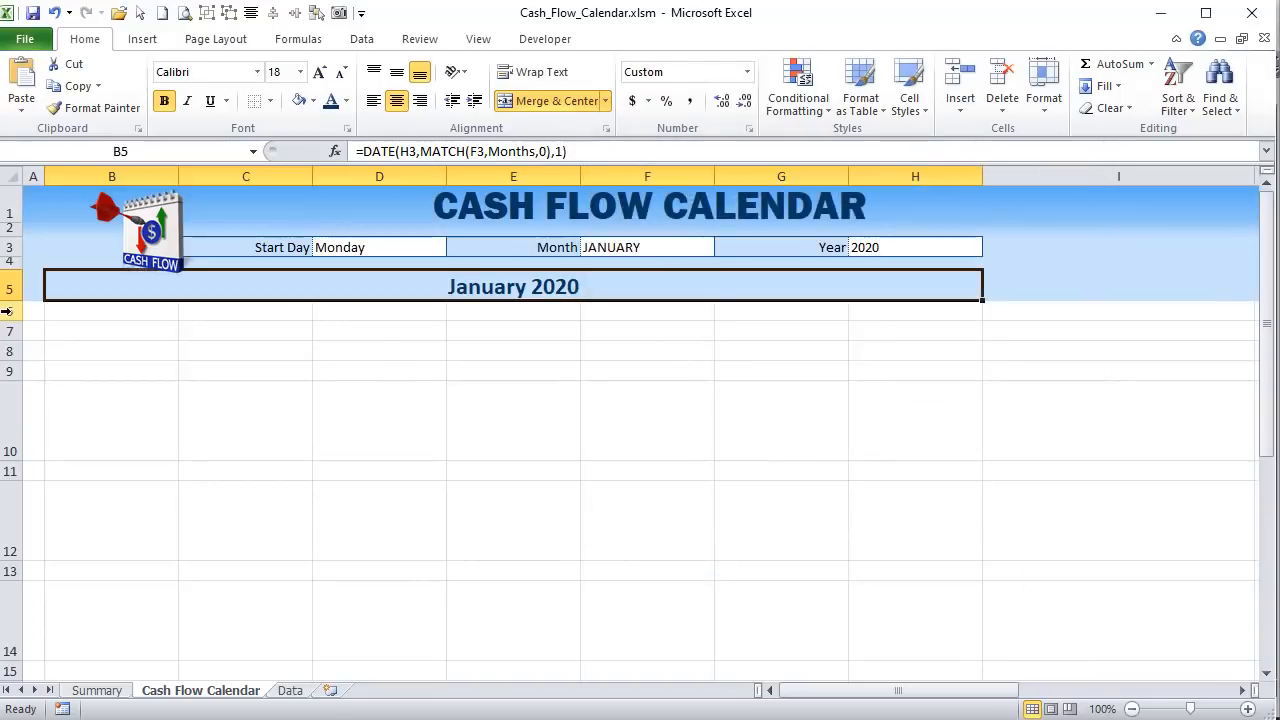
- Test the date heading by switching the month in F3 to FEBRUARY, JUNE and finally NOVEMBER
click(618, 247)
click(723, 247)
click(700, 277)
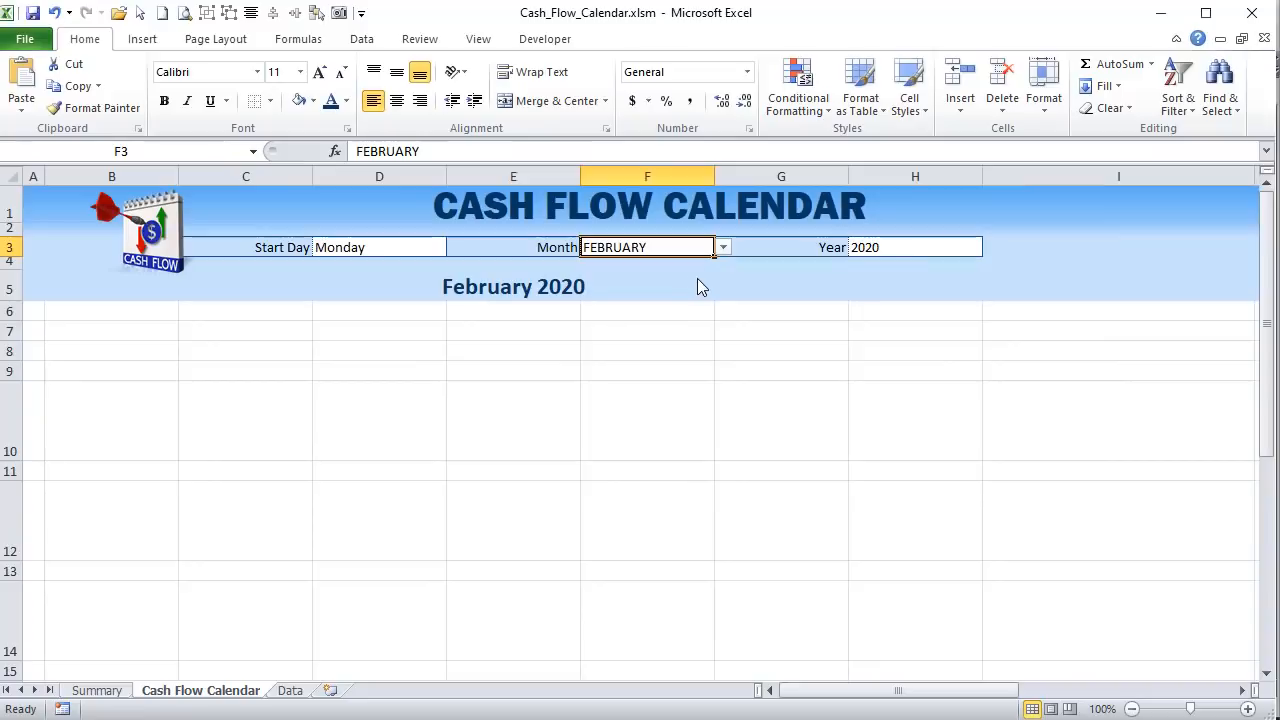
click(723, 247)
click(694, 316)
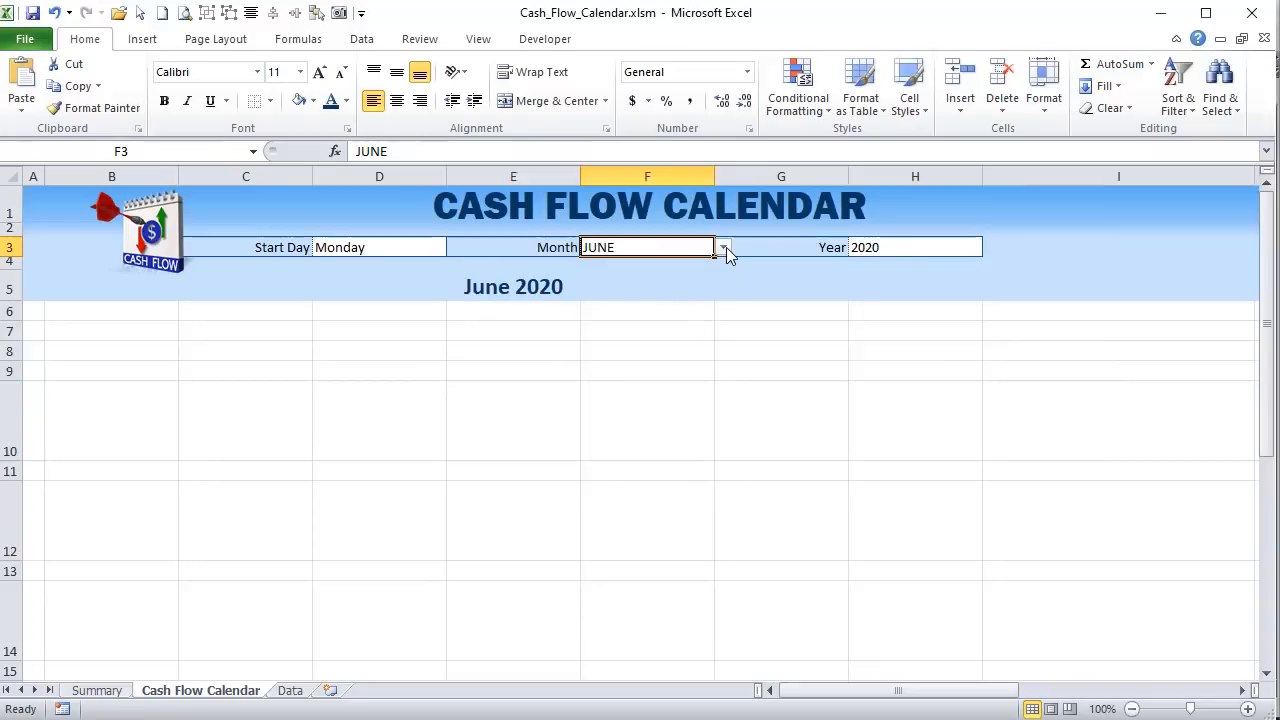
click(723, 248)
click(699, 342)
click(620, 289)
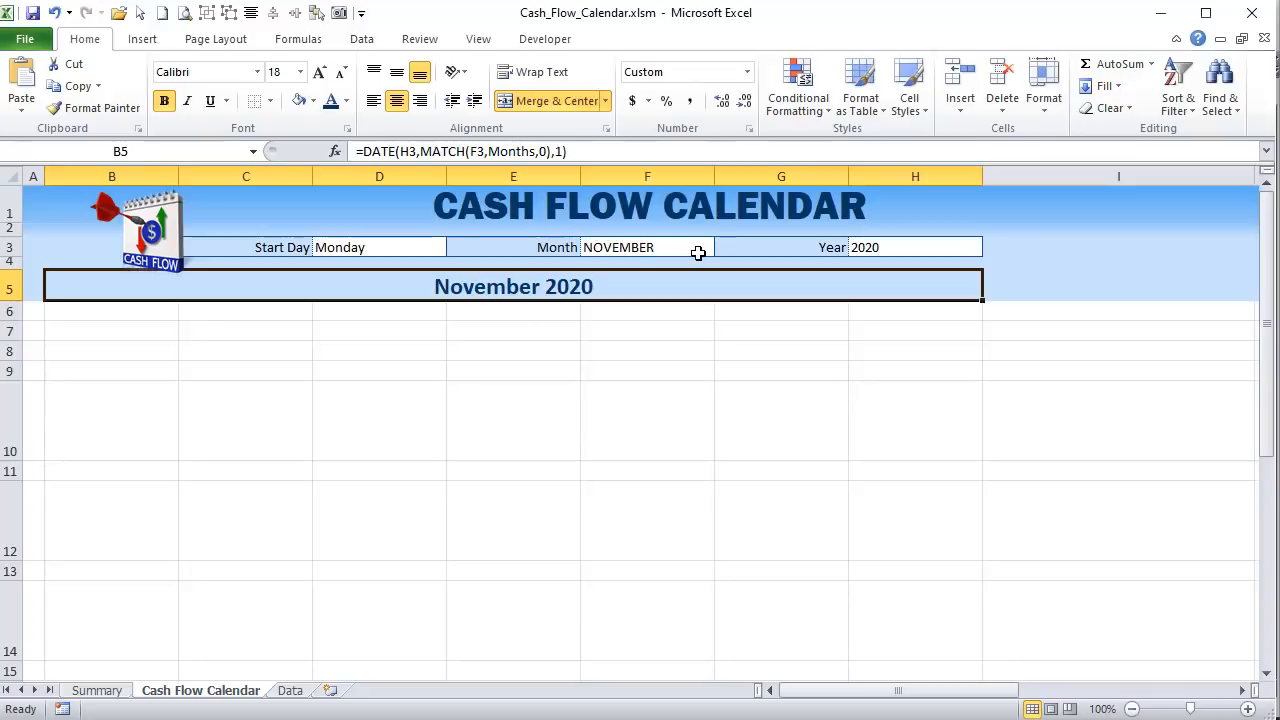
click(697, 250)
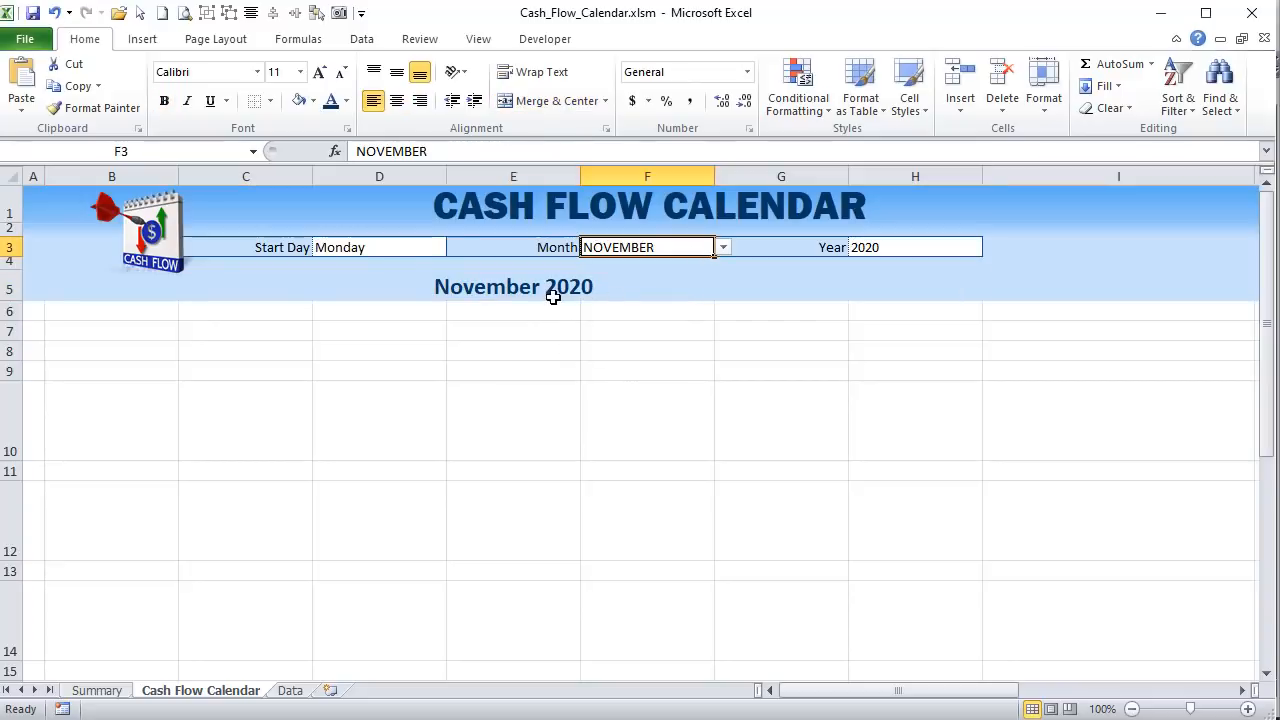
- Try joining the month and year in I3 with the formula =F3&" "&H3, and remove it again
click(1060, 253)
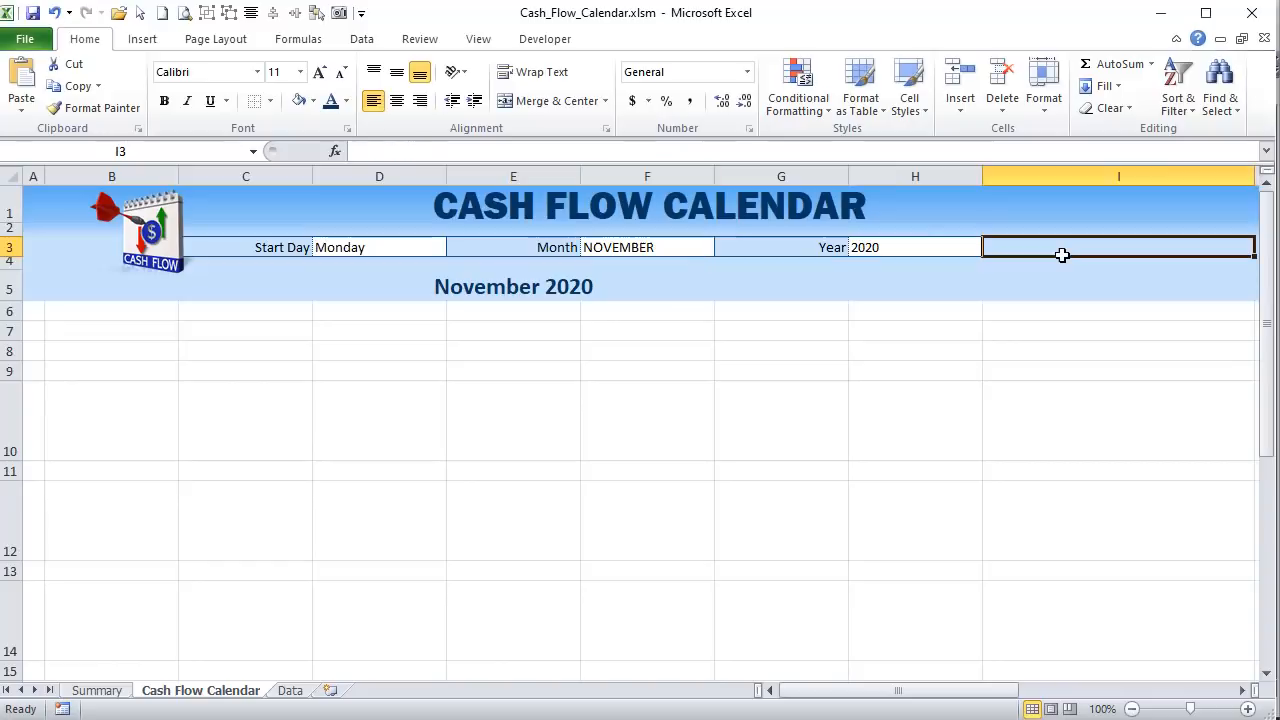
text(=)
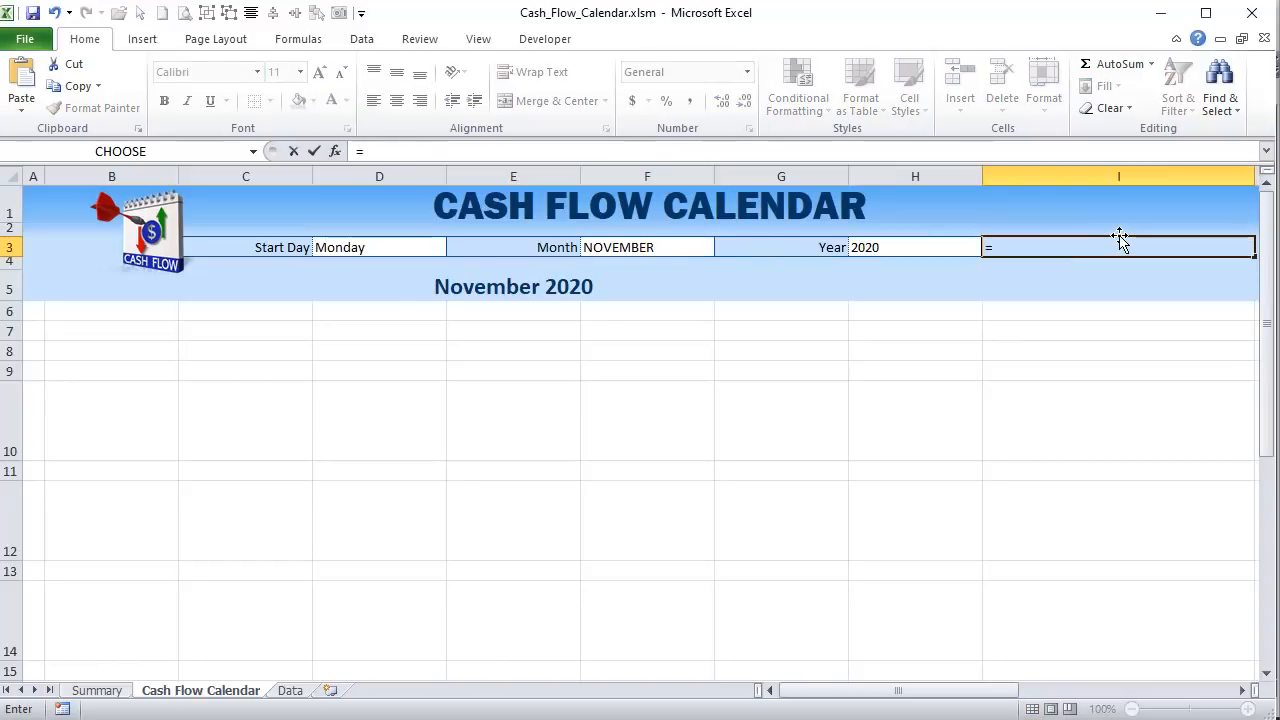
click(627, 245)
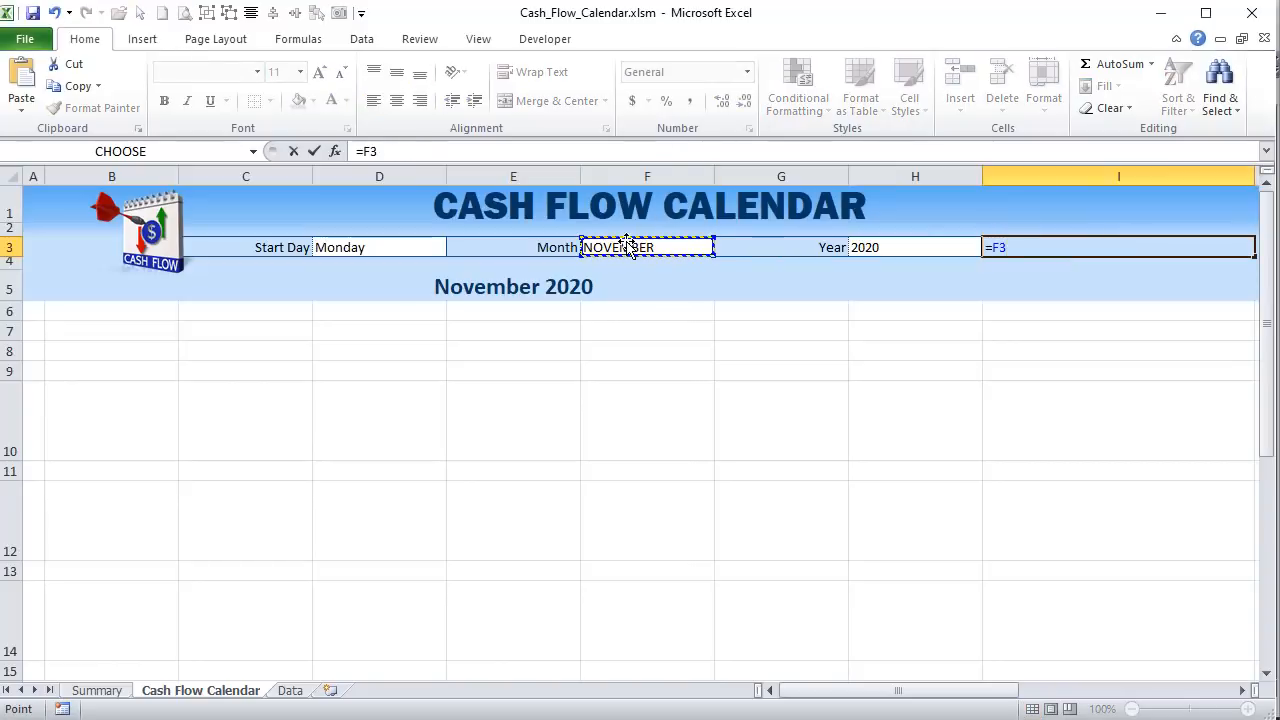
text(&" ")
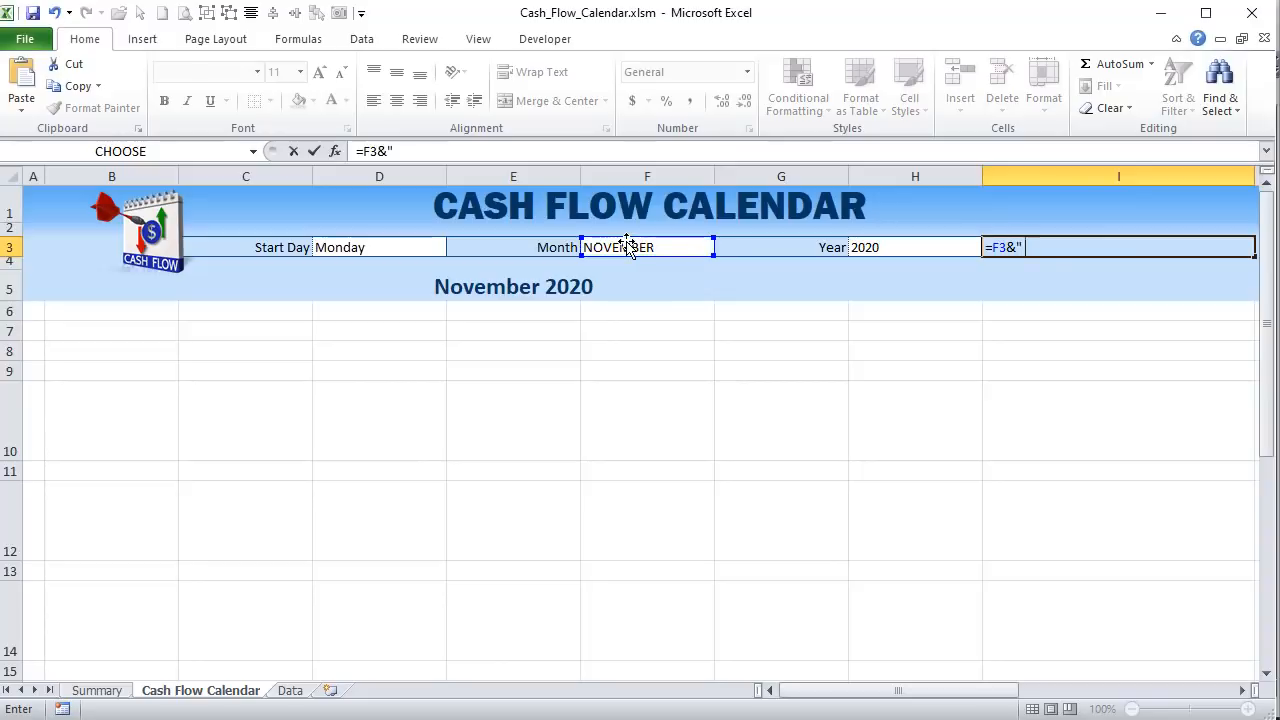
key(ctrl+Return)
click(500, 146)
text(&)
click(917, 250)
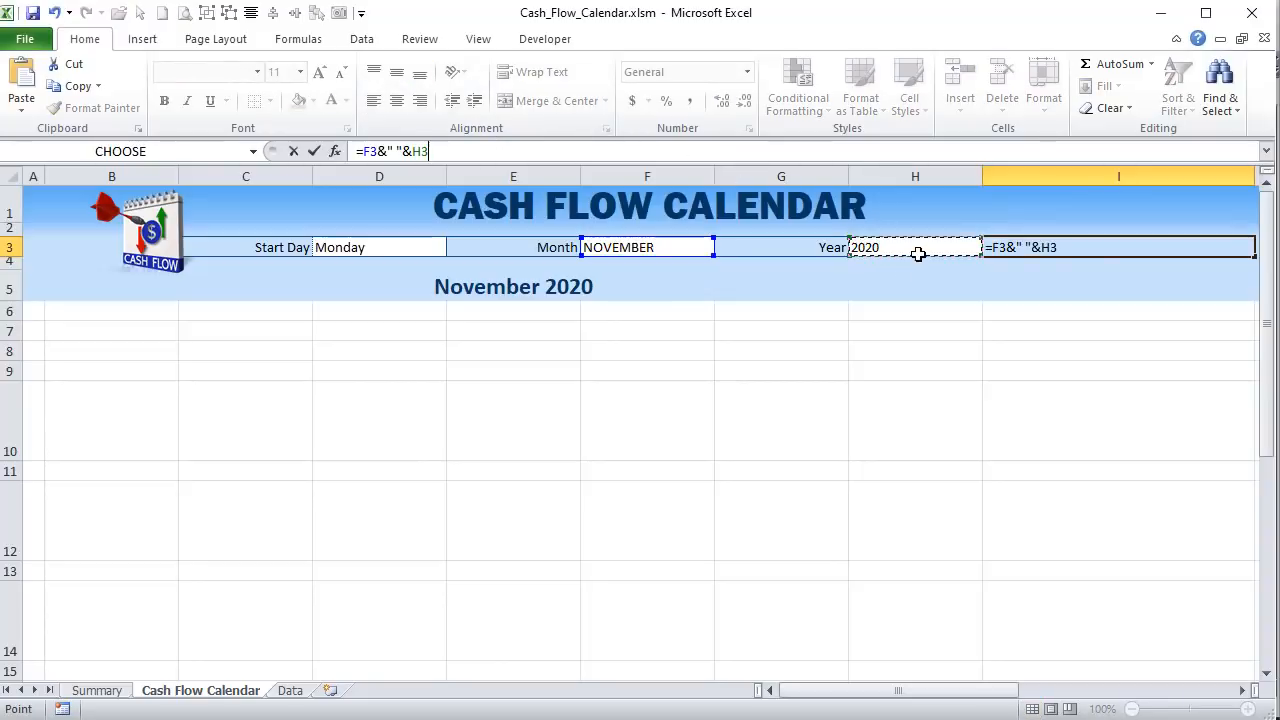
key(Return)
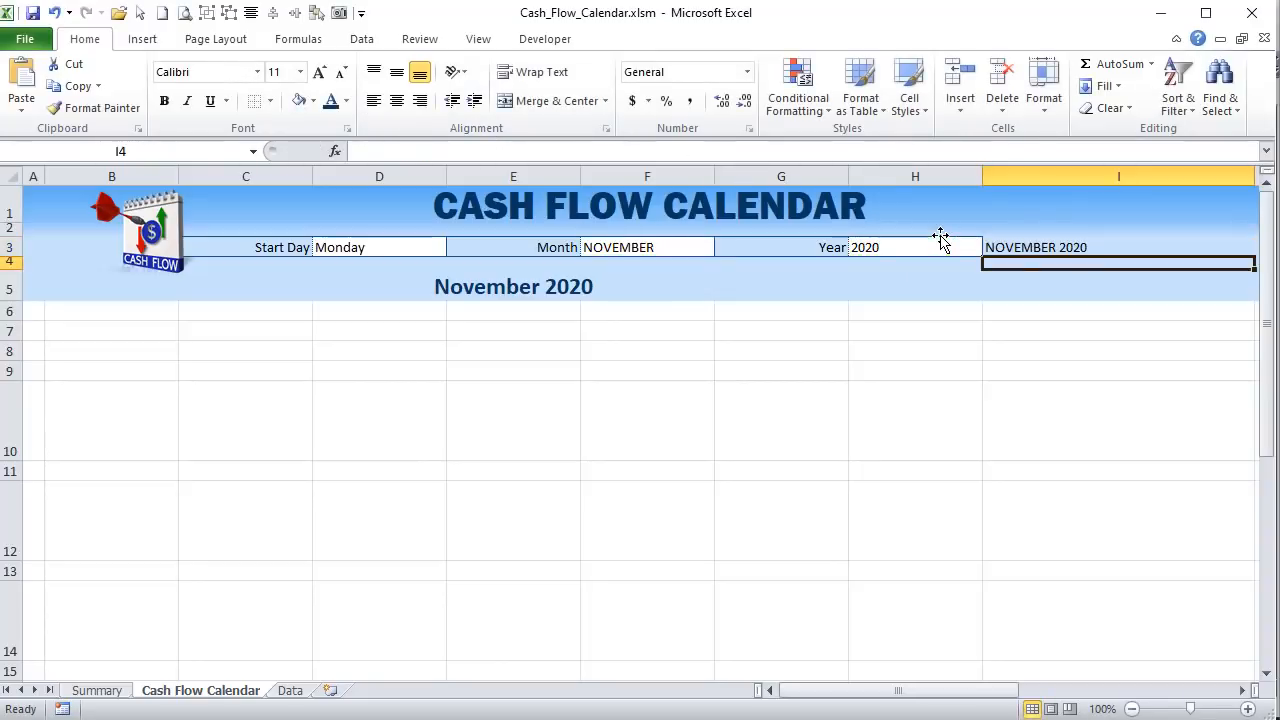
click(1068, 250)
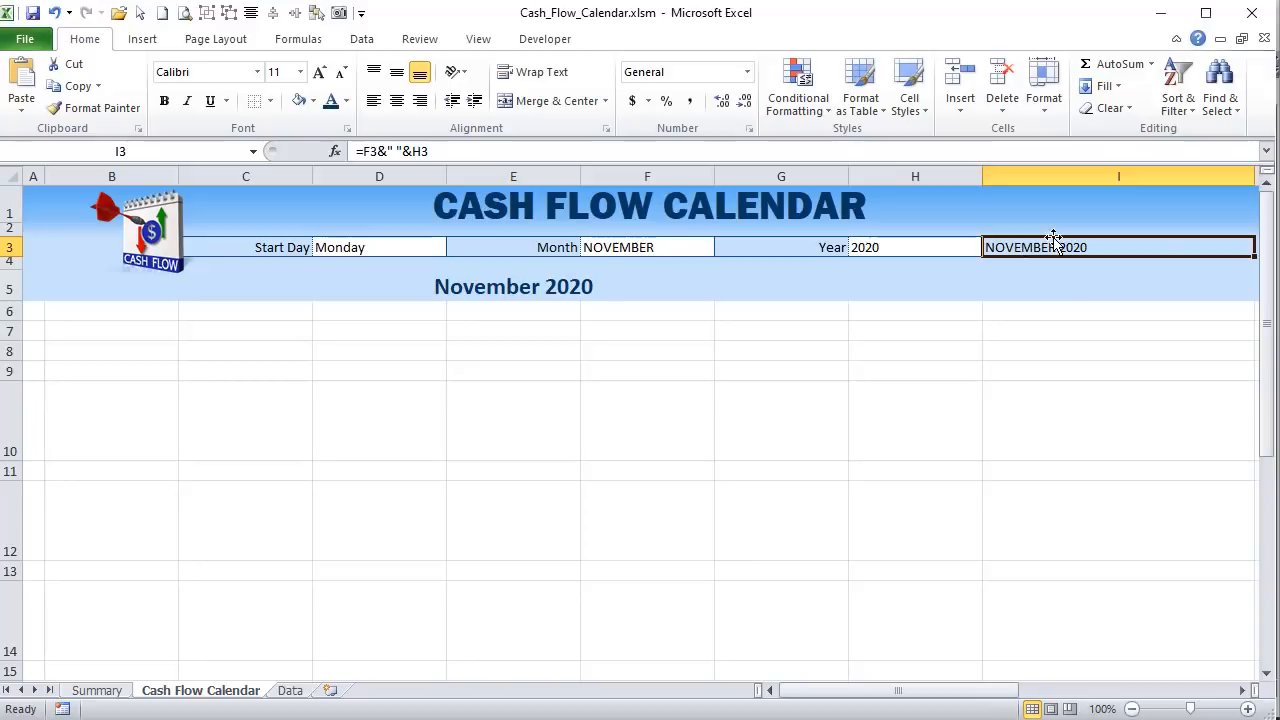
key(Delete)
click(343, 309)
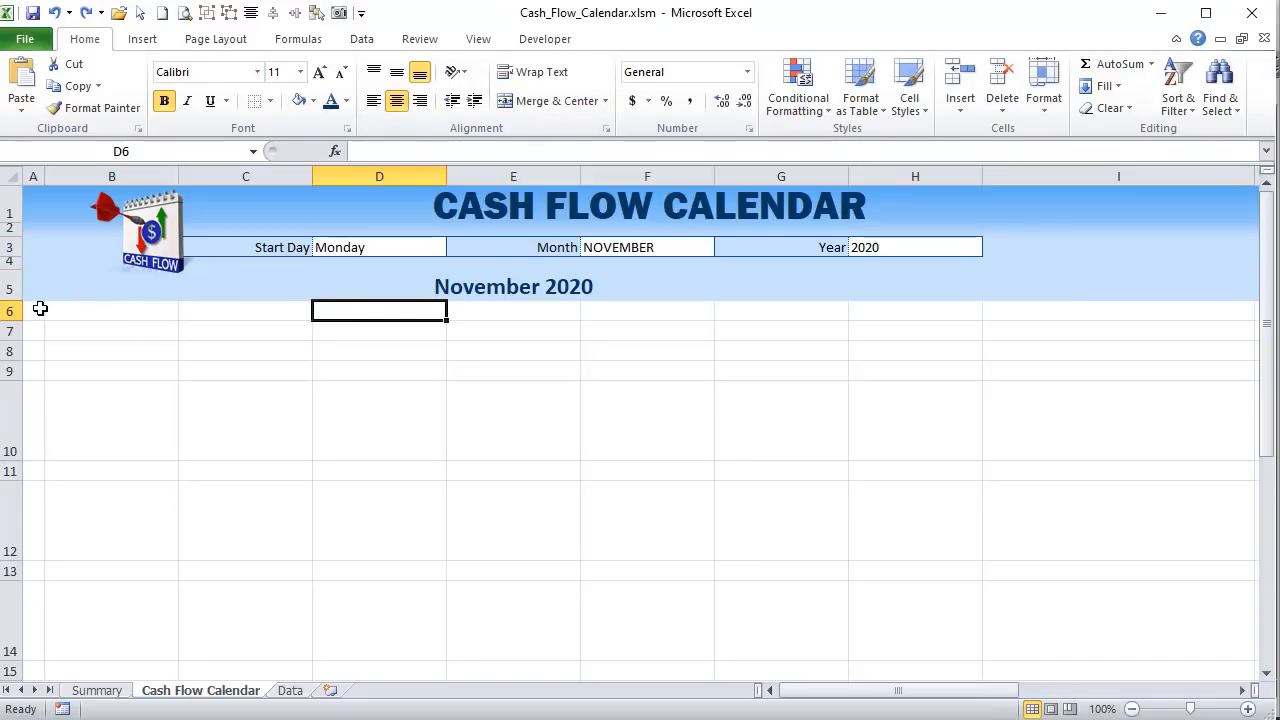
drag(40, 309, 957, 409)
click(638, 358)
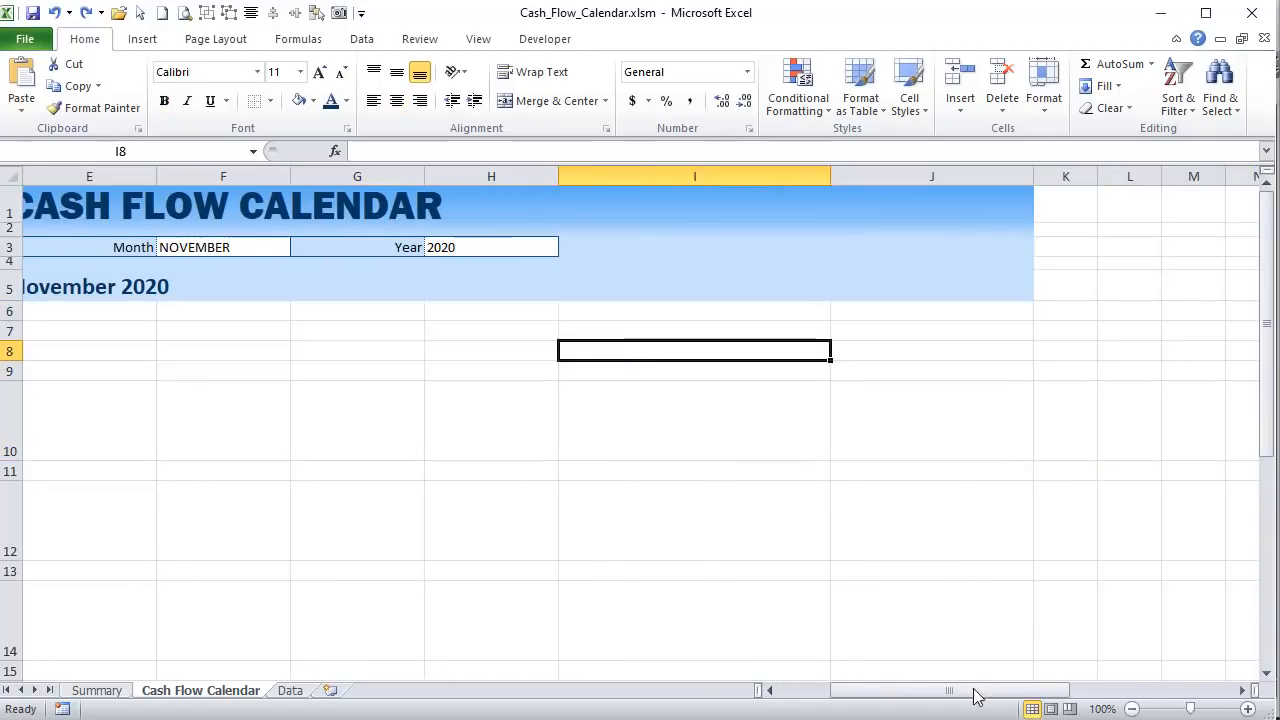
drag(971, 694, 851, 694)
click(85, 317)
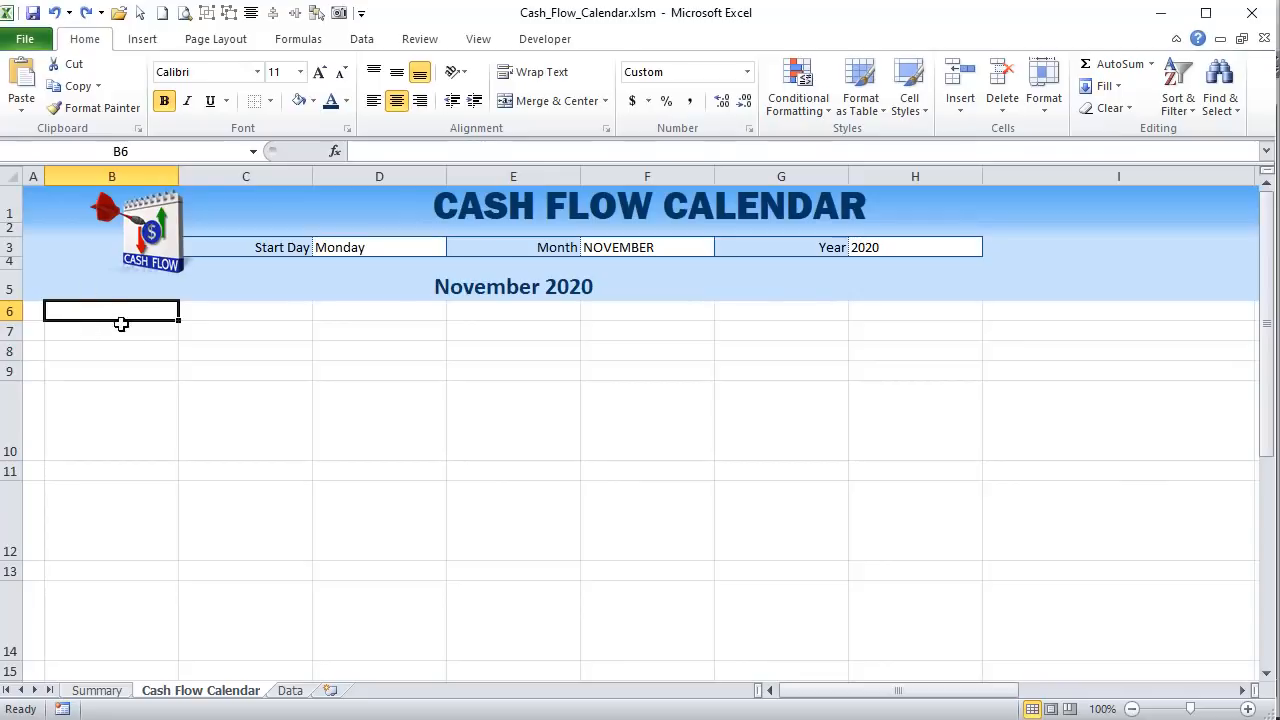
click(225, 314)
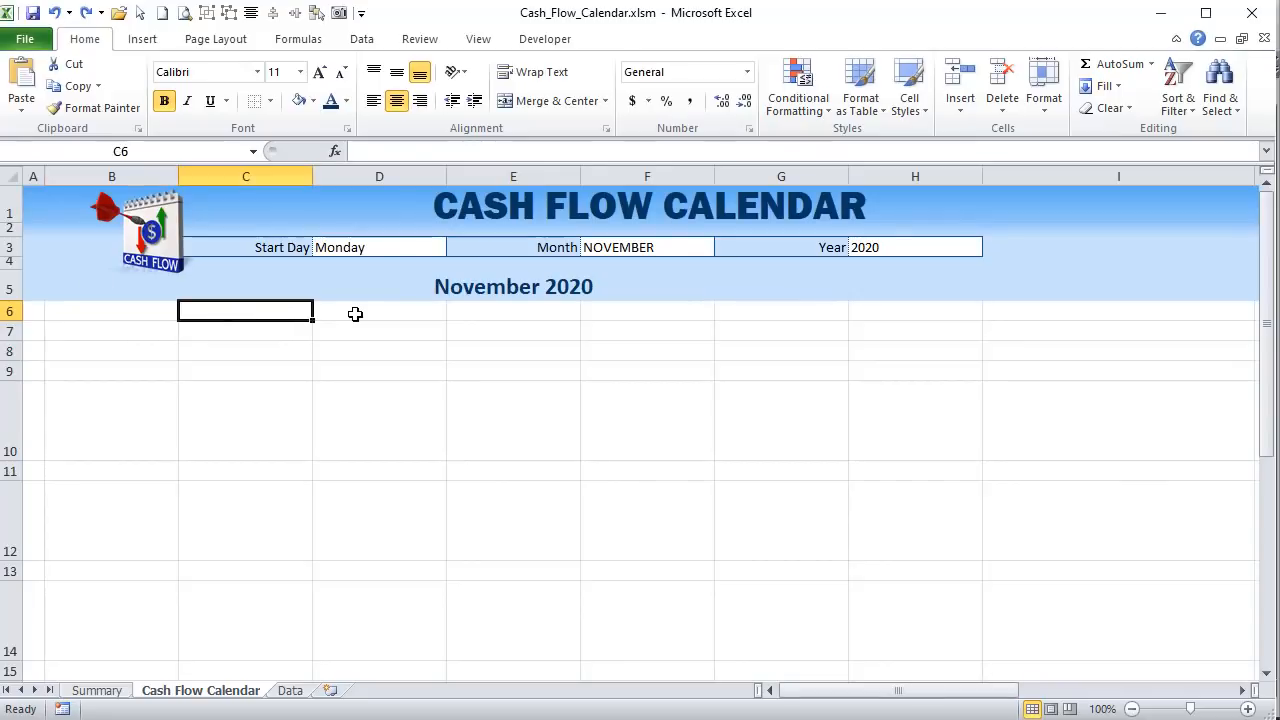
click(349, 247)
click(141, 310)
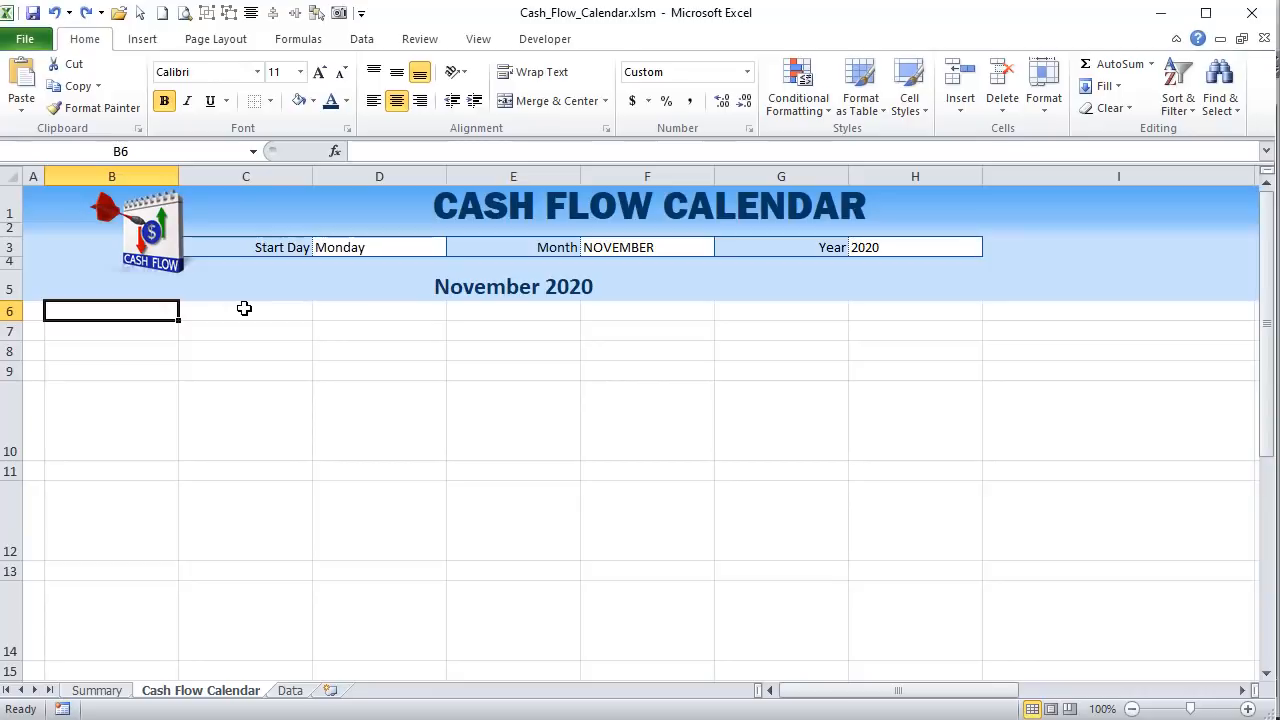
- Enter the formula =UPPER(D3) in B6 to show the start day in capitals as the first weekday header
text(=)
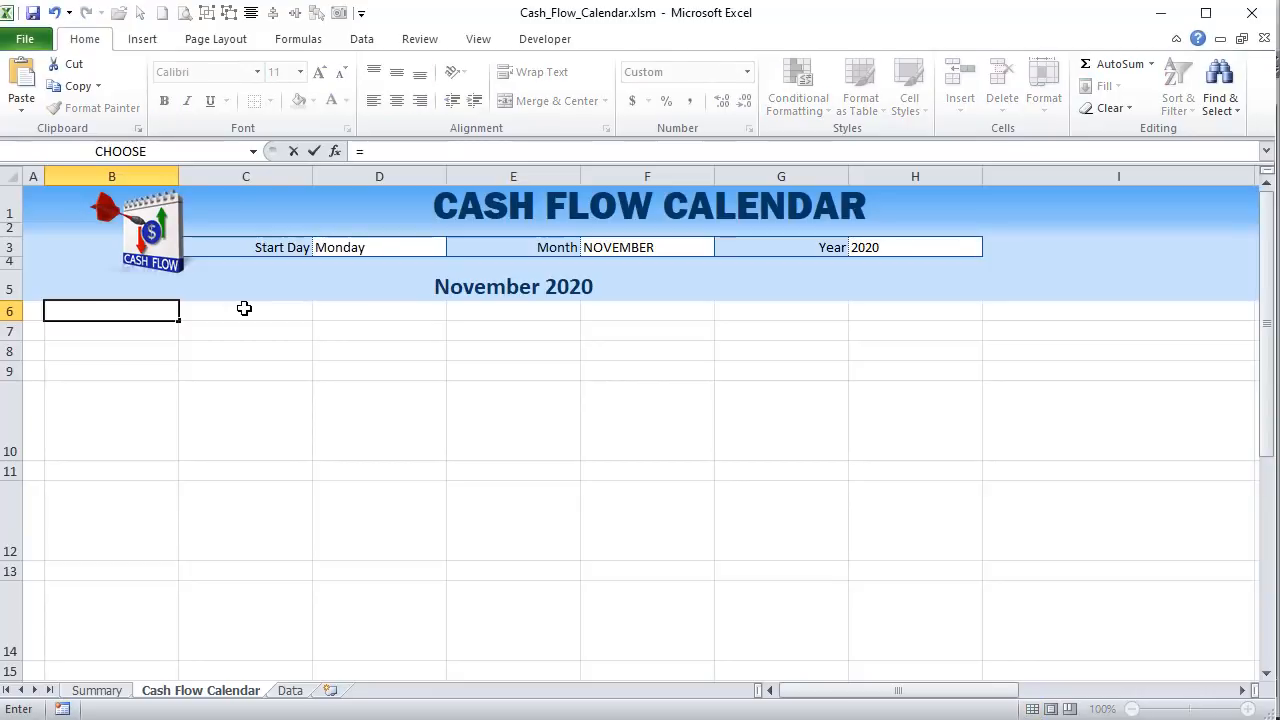
text(UPPER()
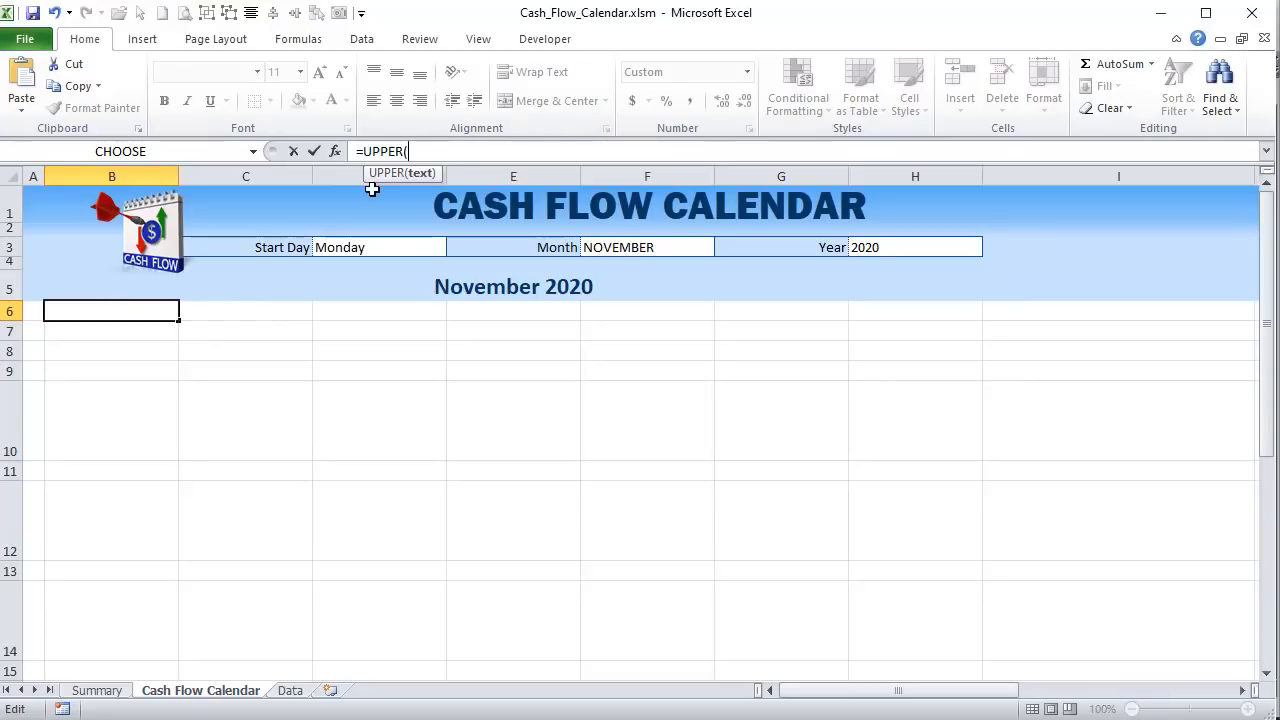
click(384, 243)
text())
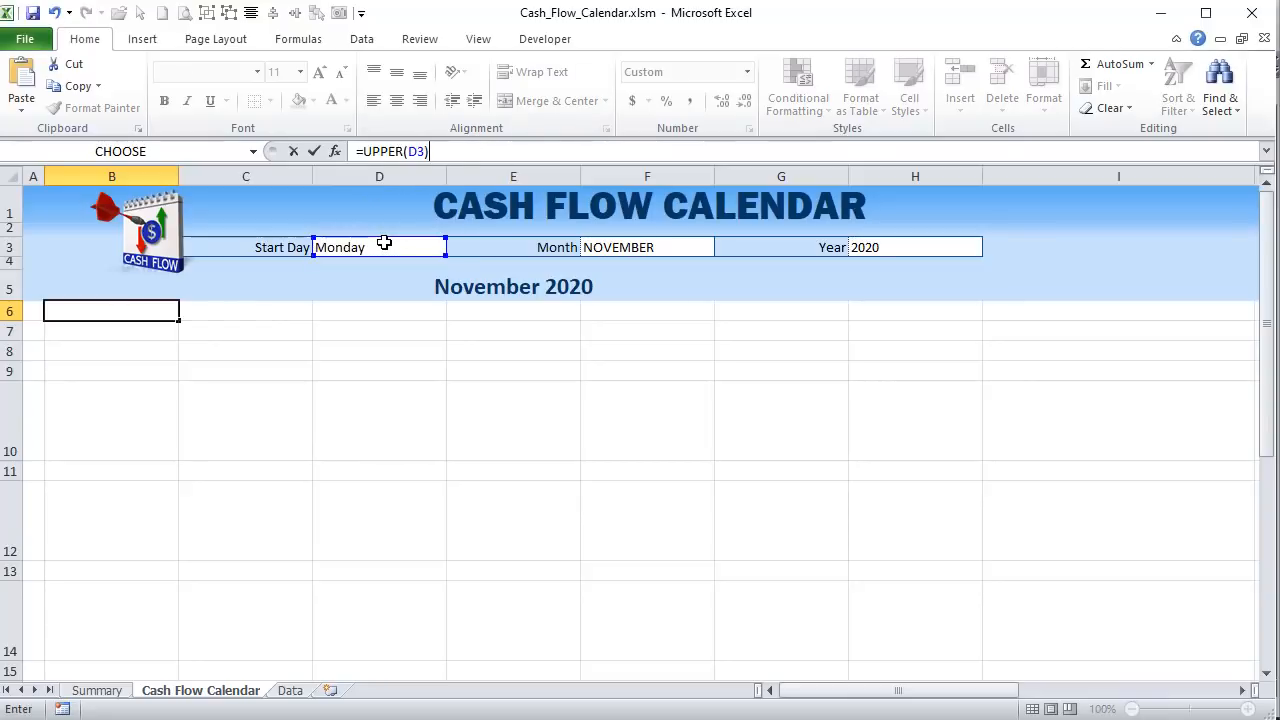
key(Return)
key(Up)
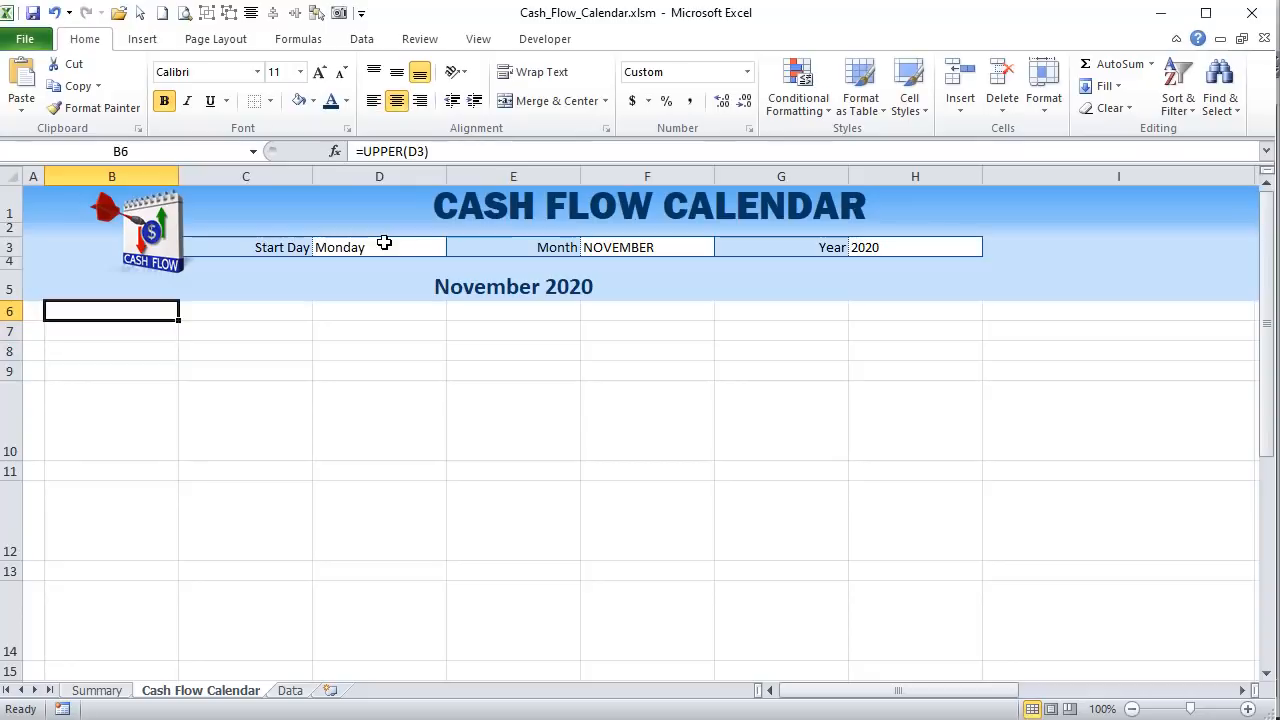
- Fill the weekday header range B6:H6 with a dark blue theme colour
drag(224, 295, 931, 303)
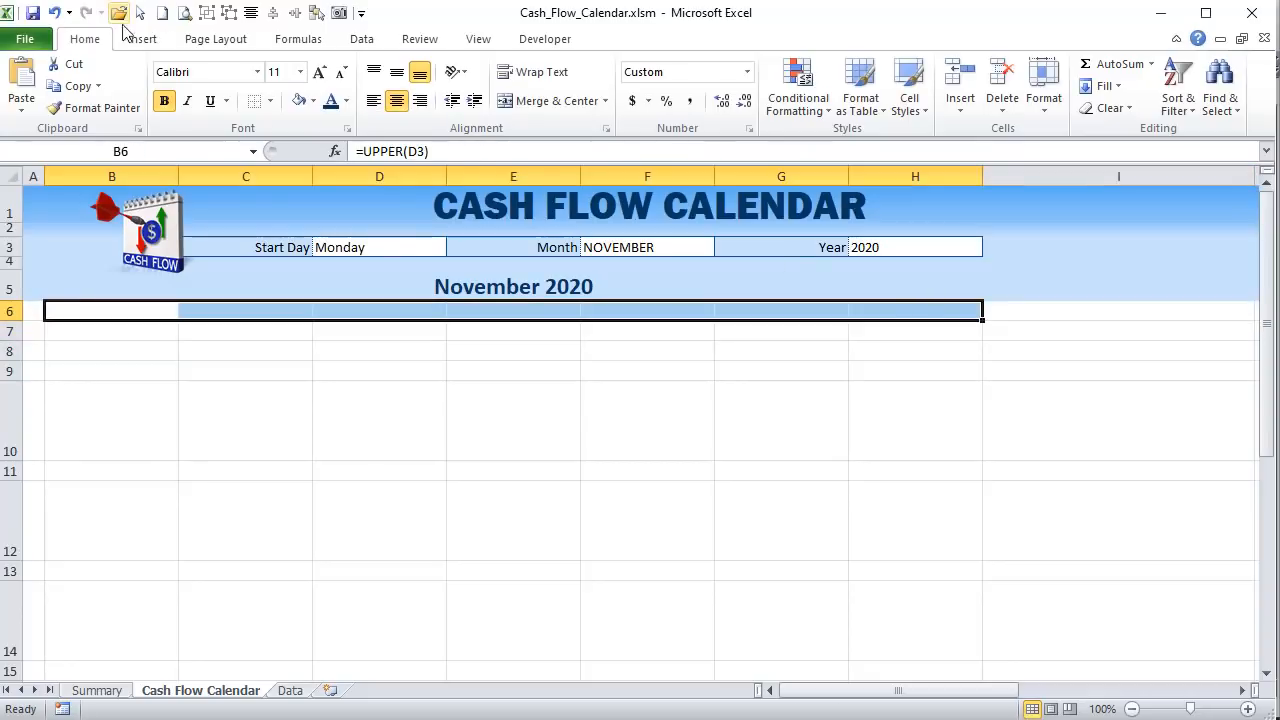
click(314, 101)
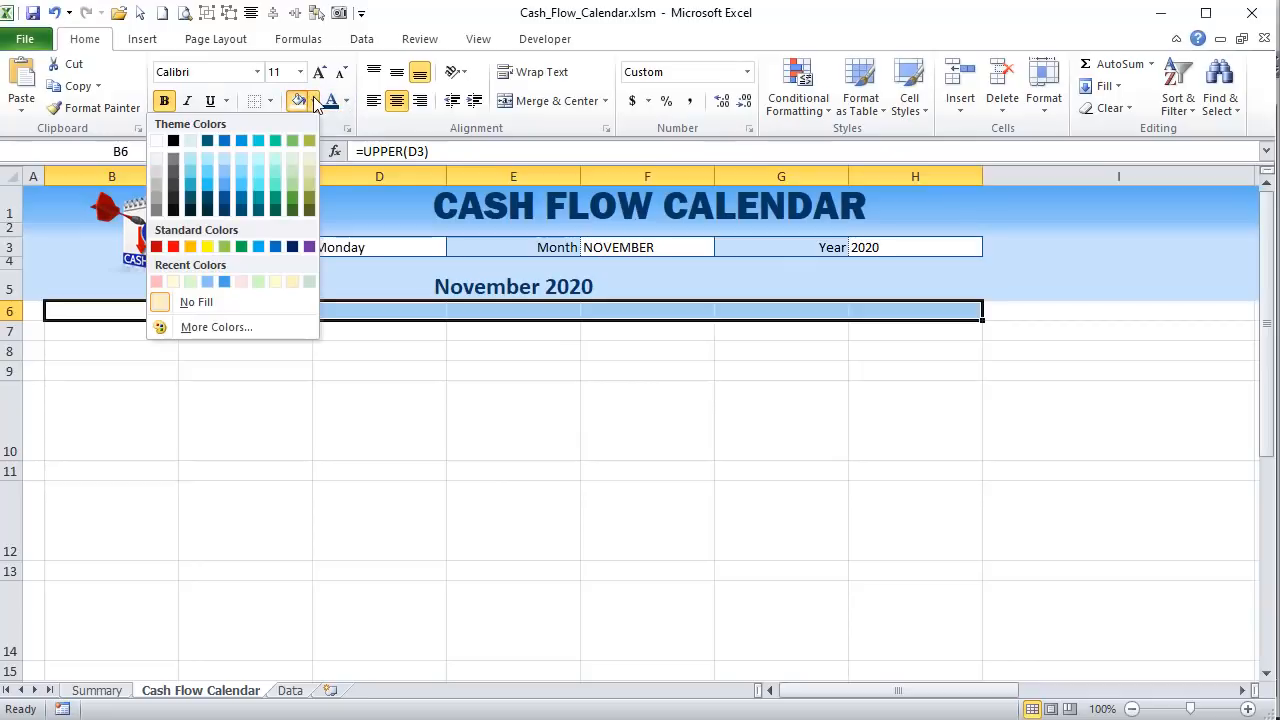
click(226, 199)
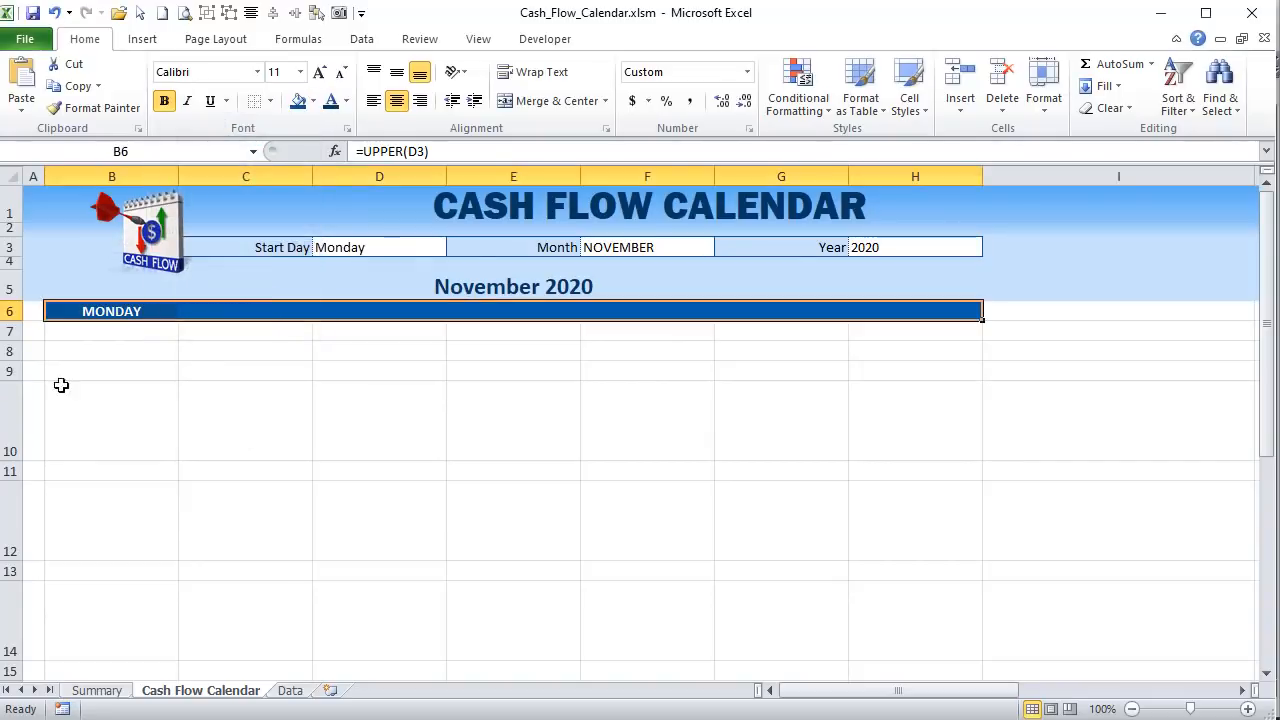
- Examine the order of the Days list on the Summary sheet as the basis for the next weekday header in C6
click(80, 316)
click(188, 313)
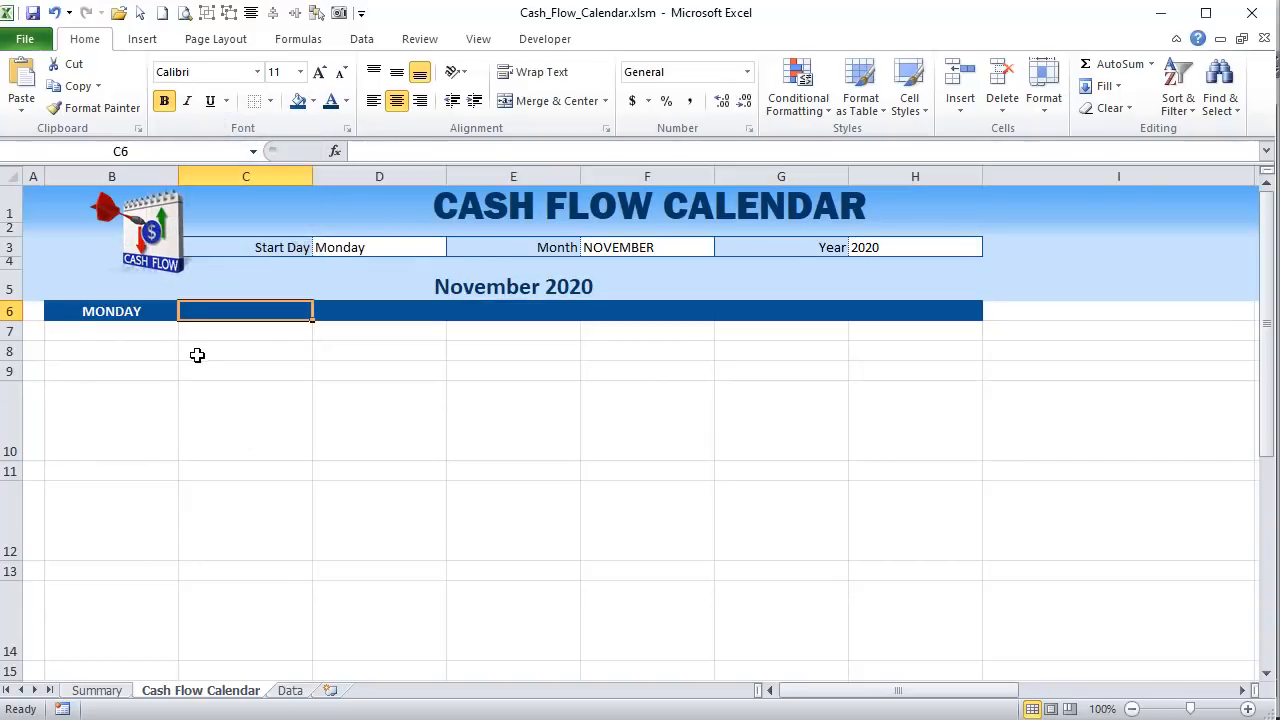
click(116, 312)
click(188, 313)
click(115, 690)
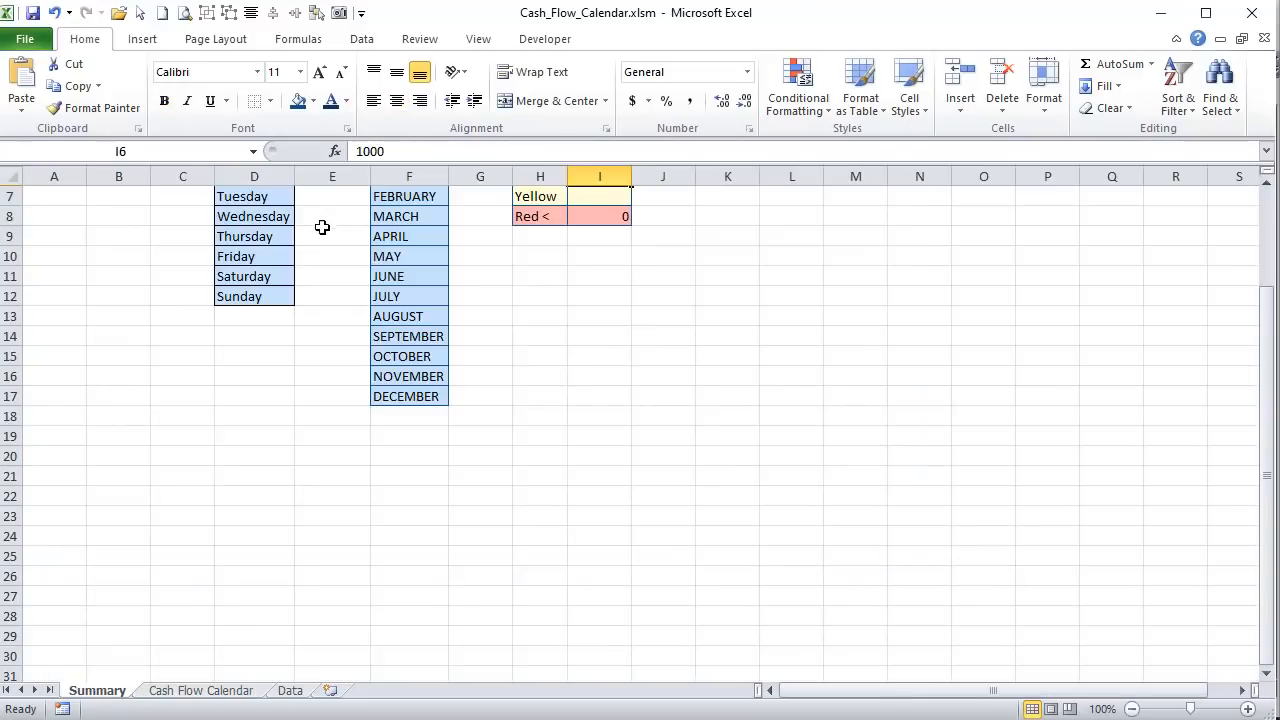
scroll(243, 230, up, 2)
click(252, 318)
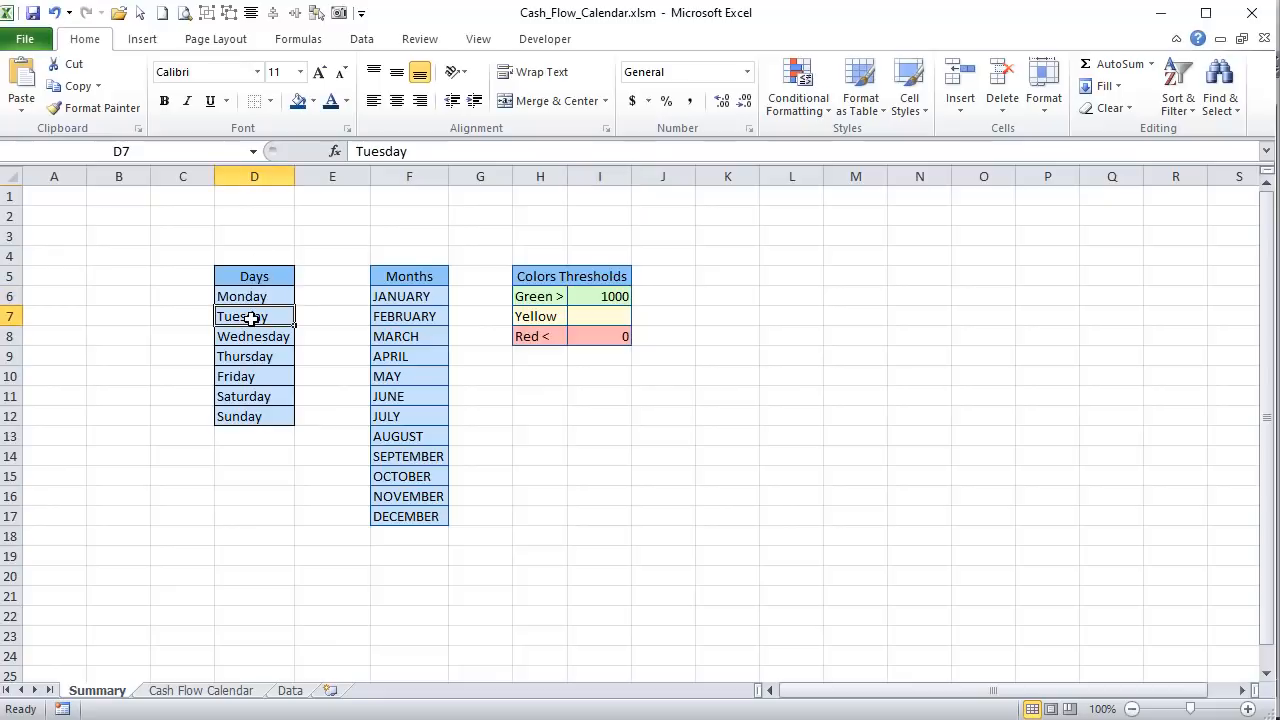
click(268, 424)
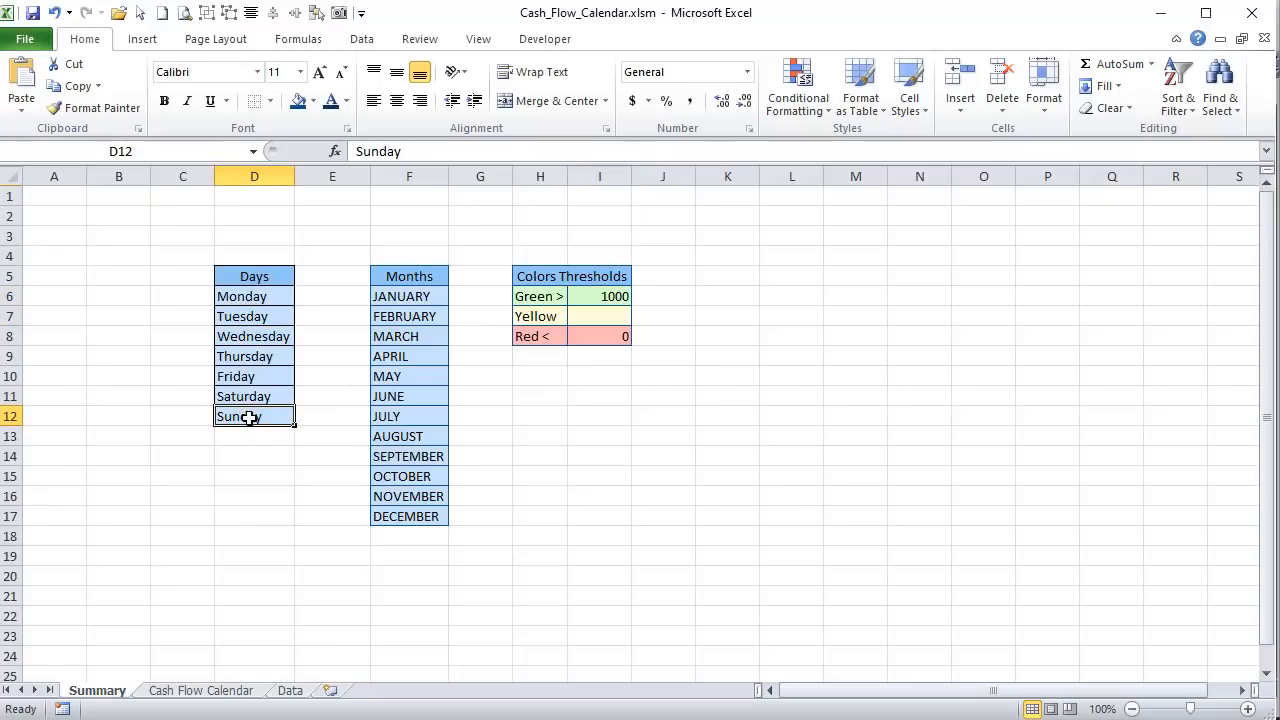
click(257, 295)
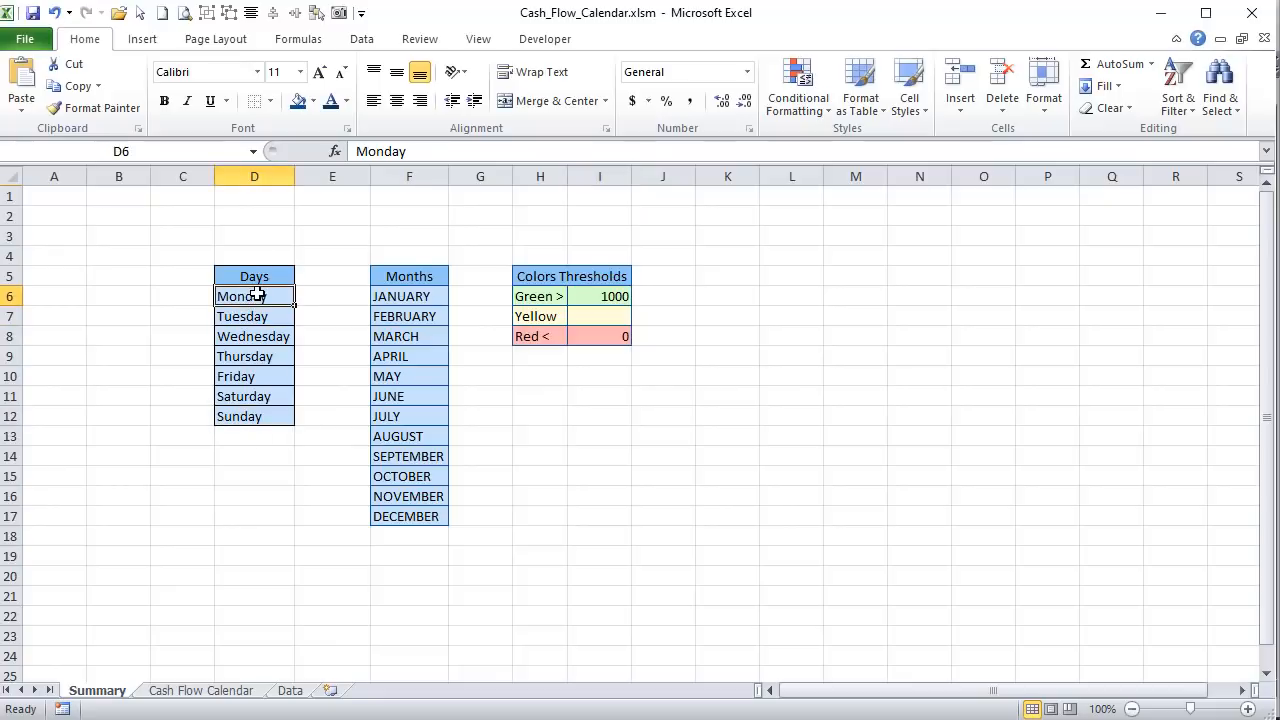
click(205, 690)
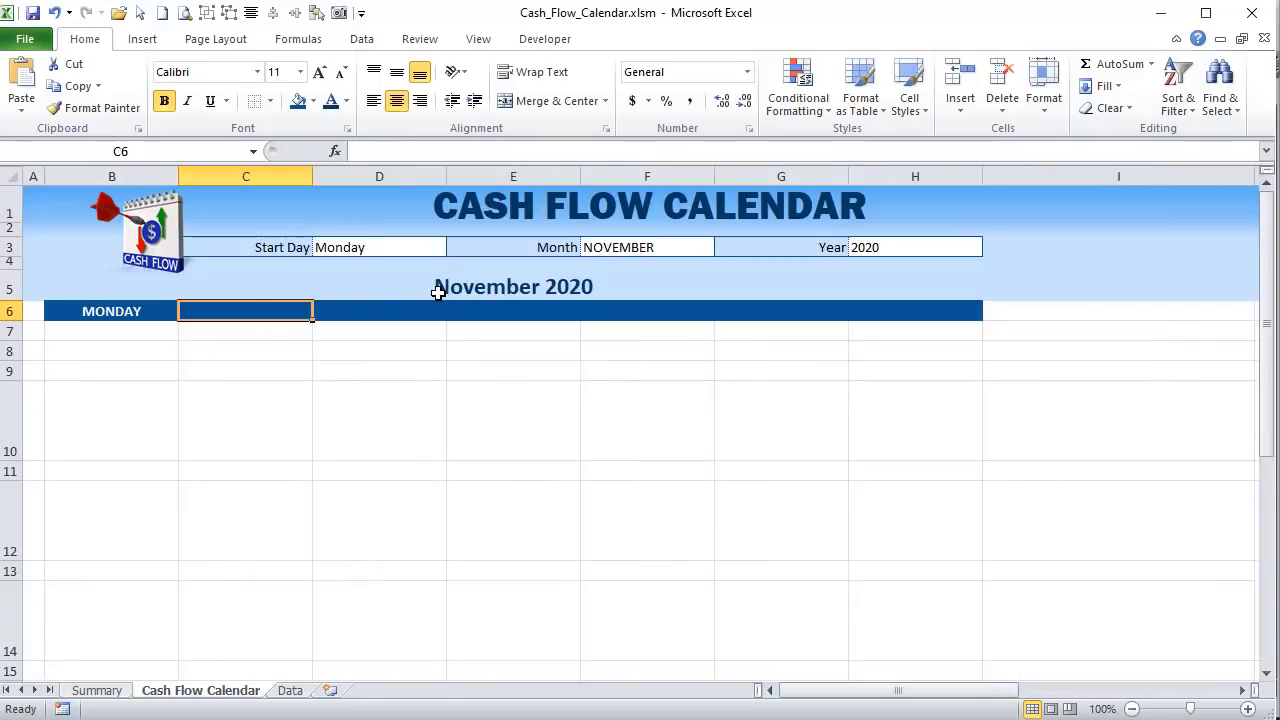
- Begin the C6 formula with =UPPER(IF(MATCH(B6,Days,0)=7, to test whether the preceding weekday is the last in the list
text(=UPPER()
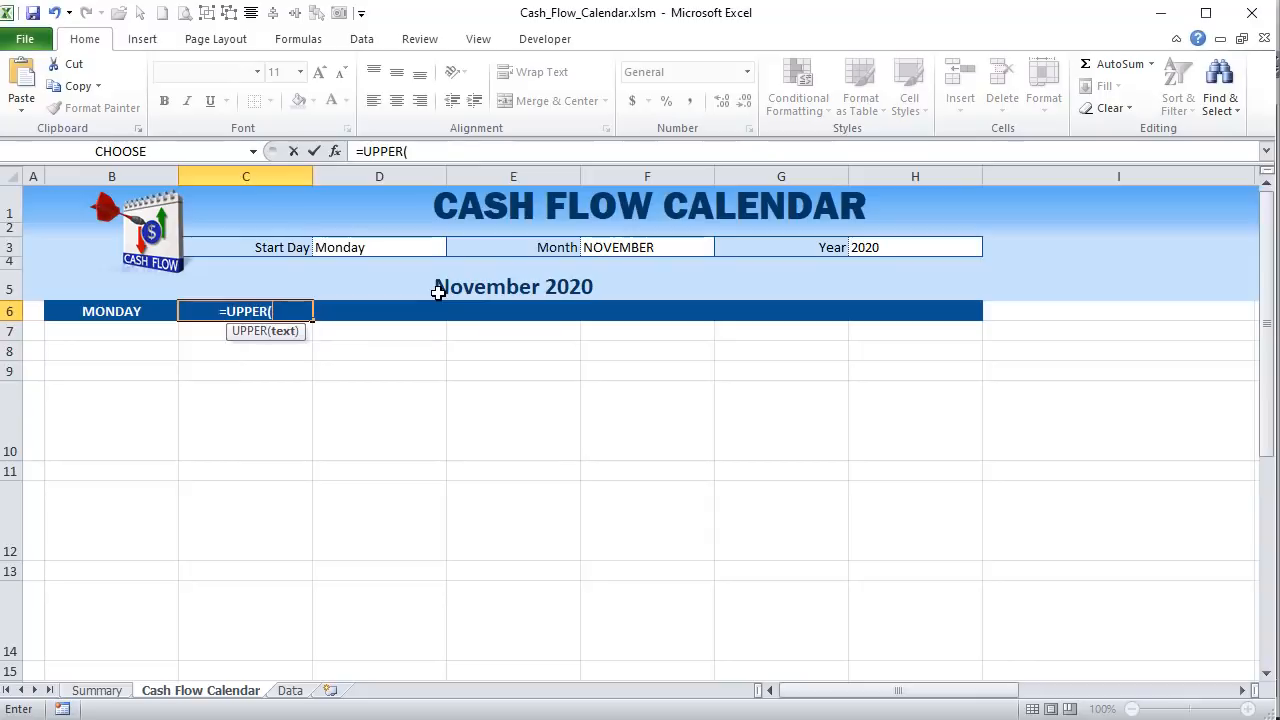
text(If()
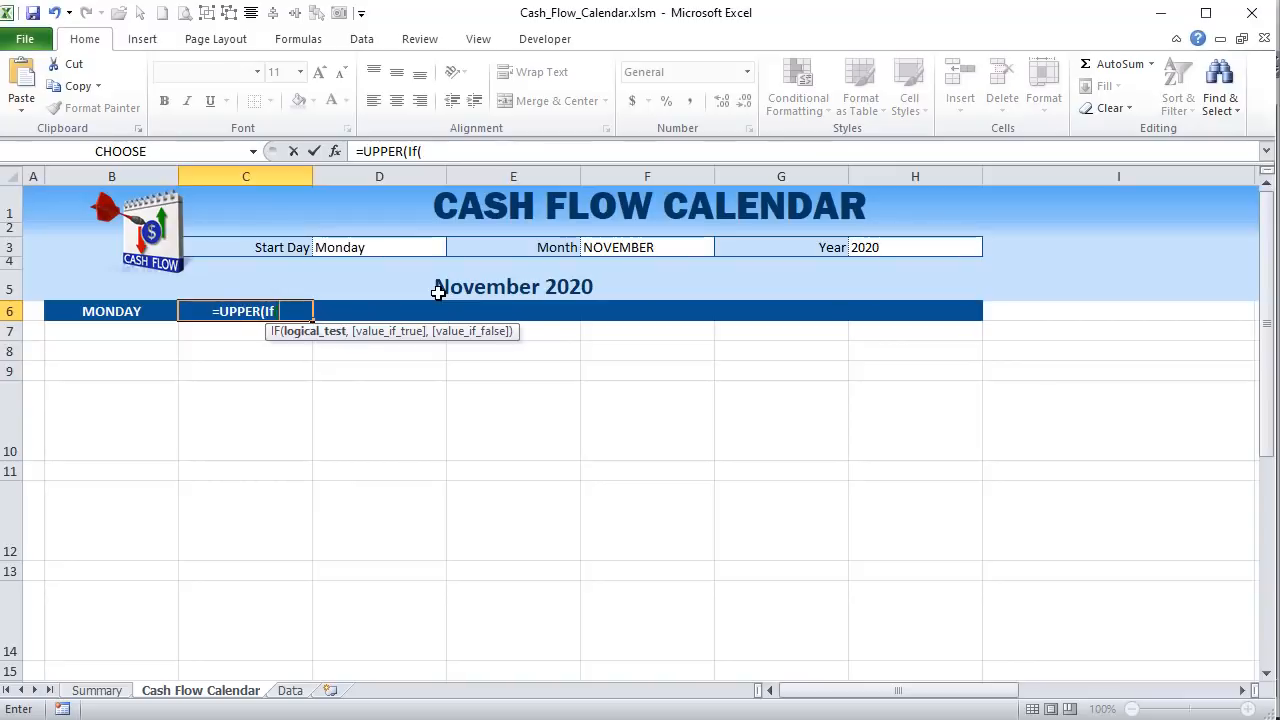
key(BackSpace)
text((match()
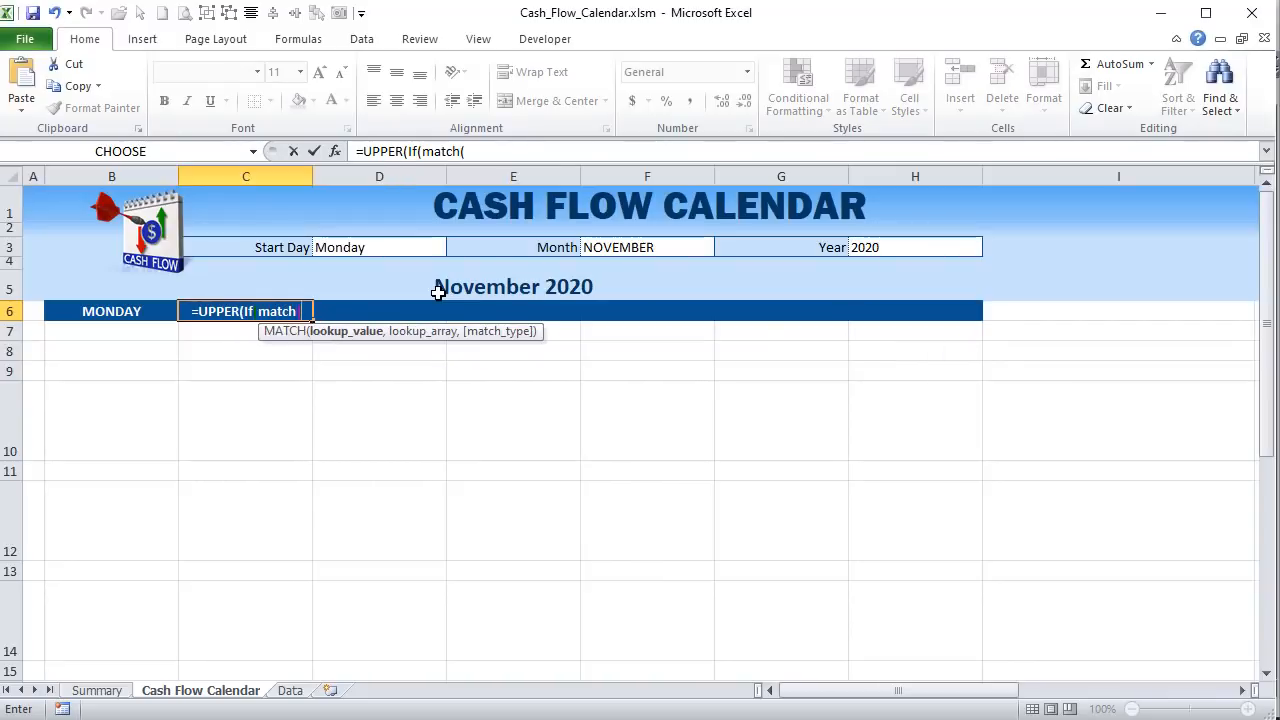
click(608, 141)
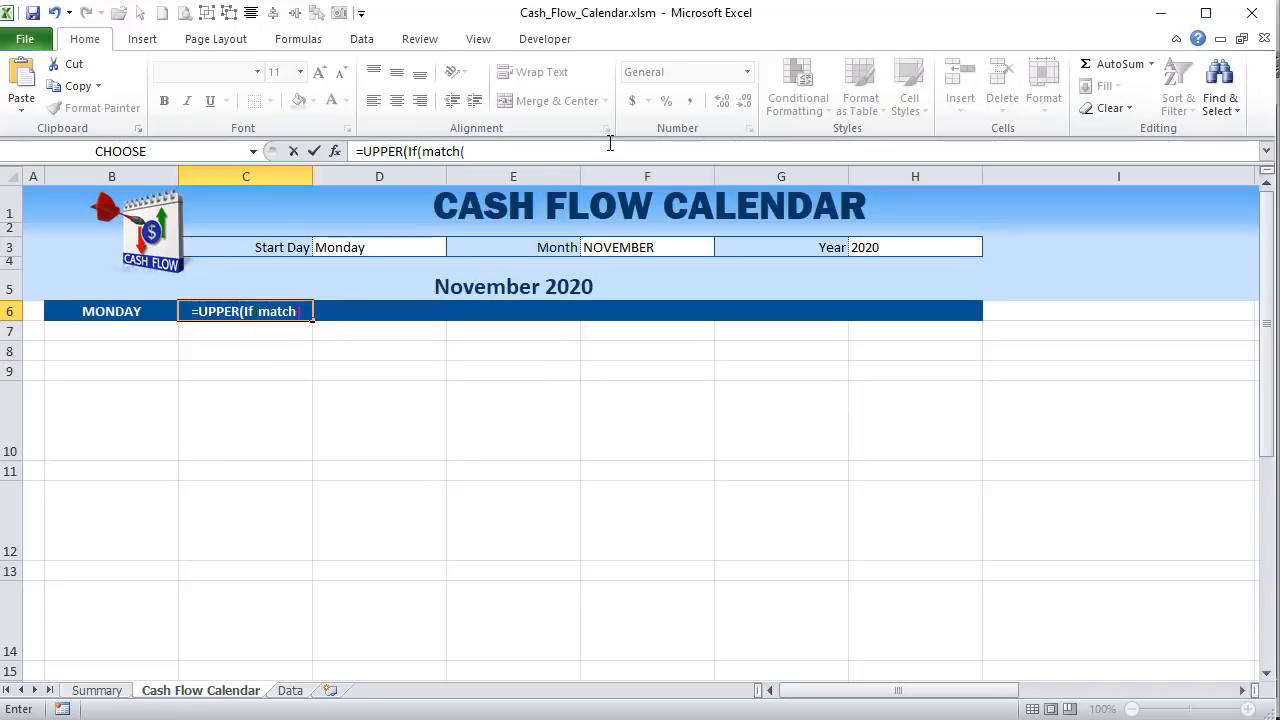
click(131, 310)
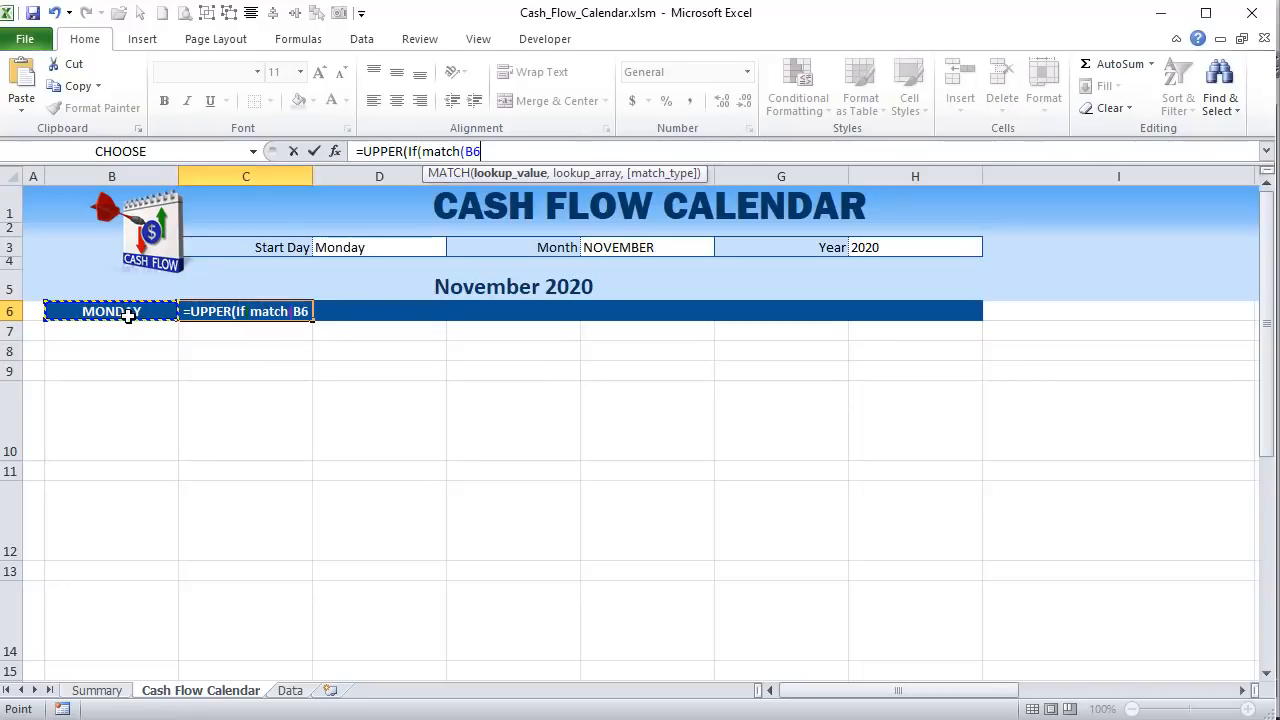
text(,day)
key(Down)
key(Tab)
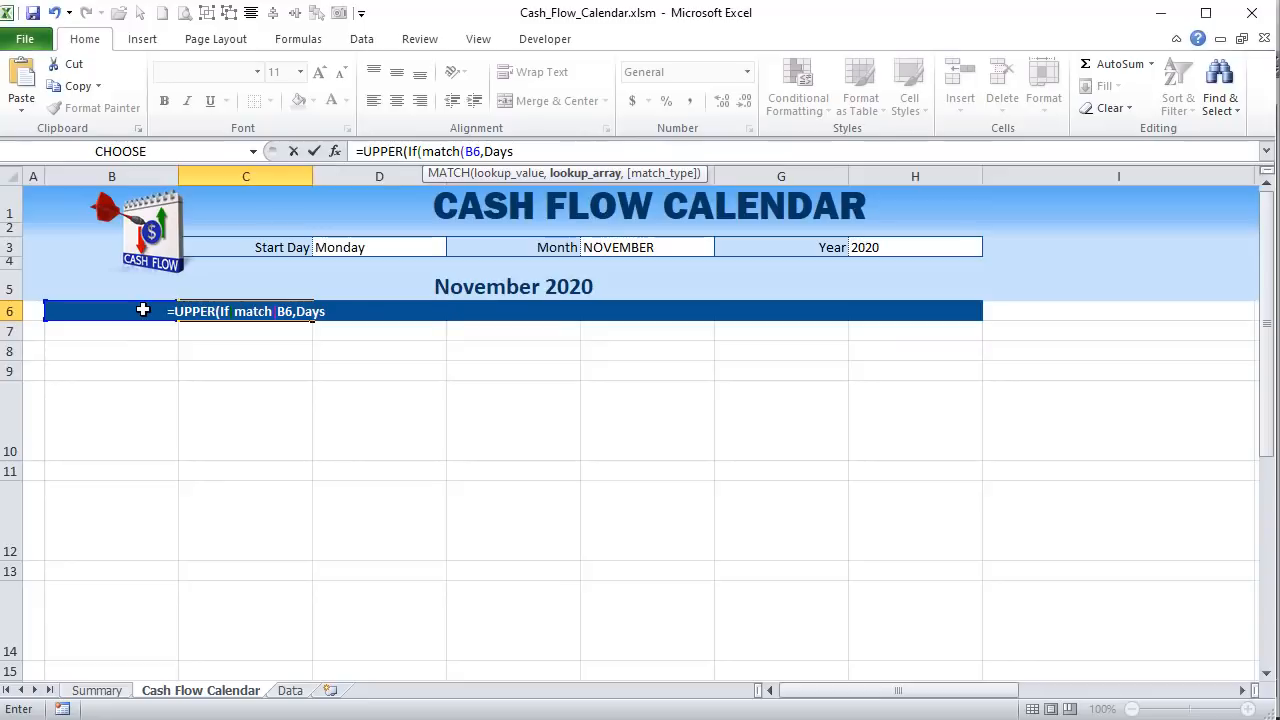
text(,0))
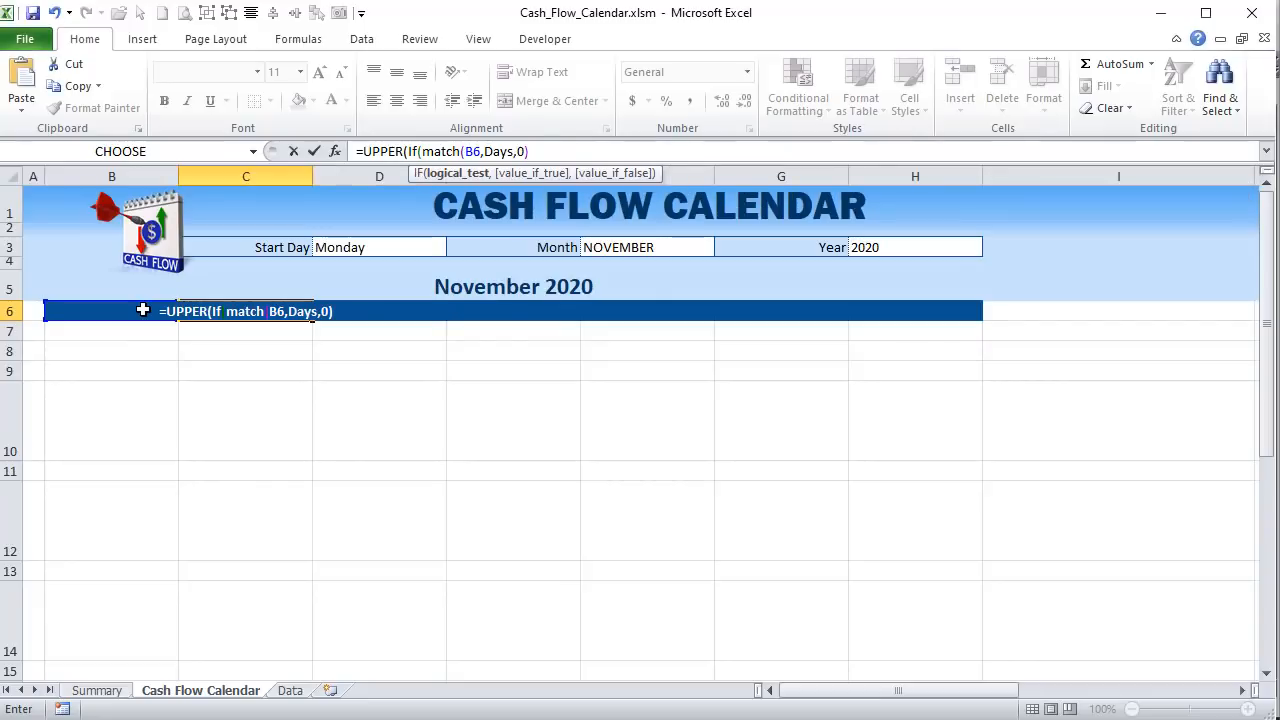
text(=7)
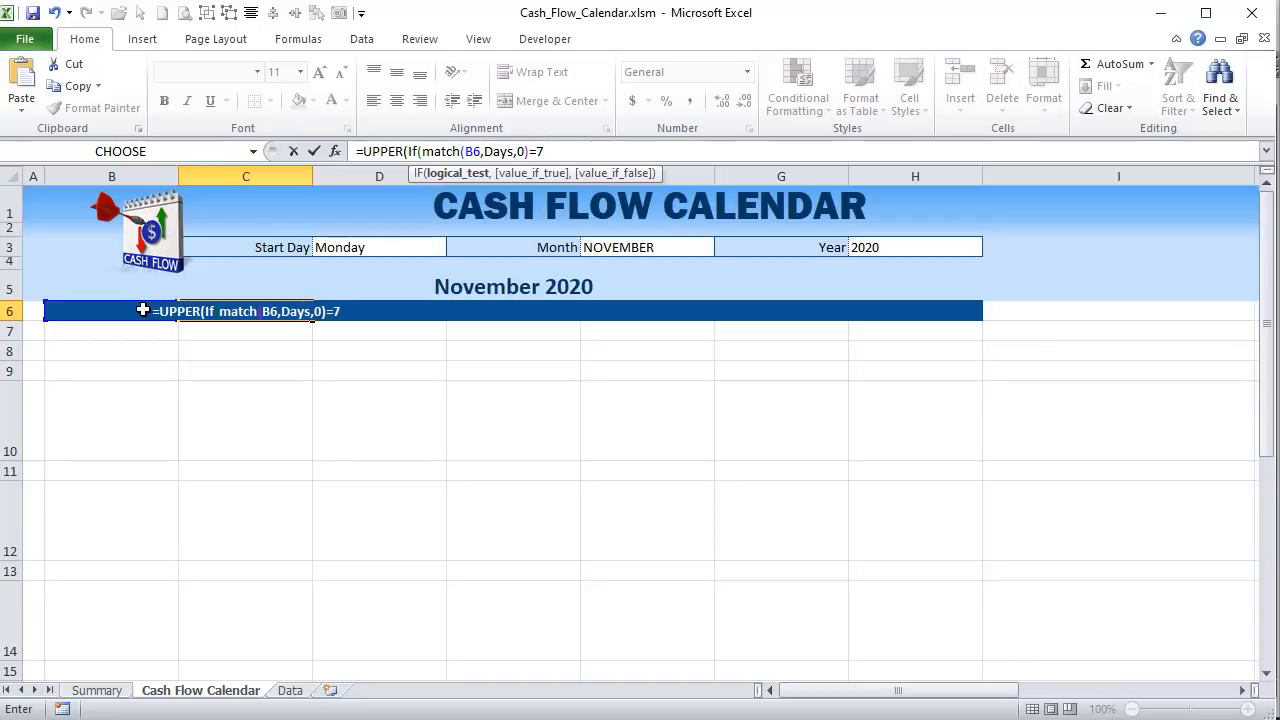
text())
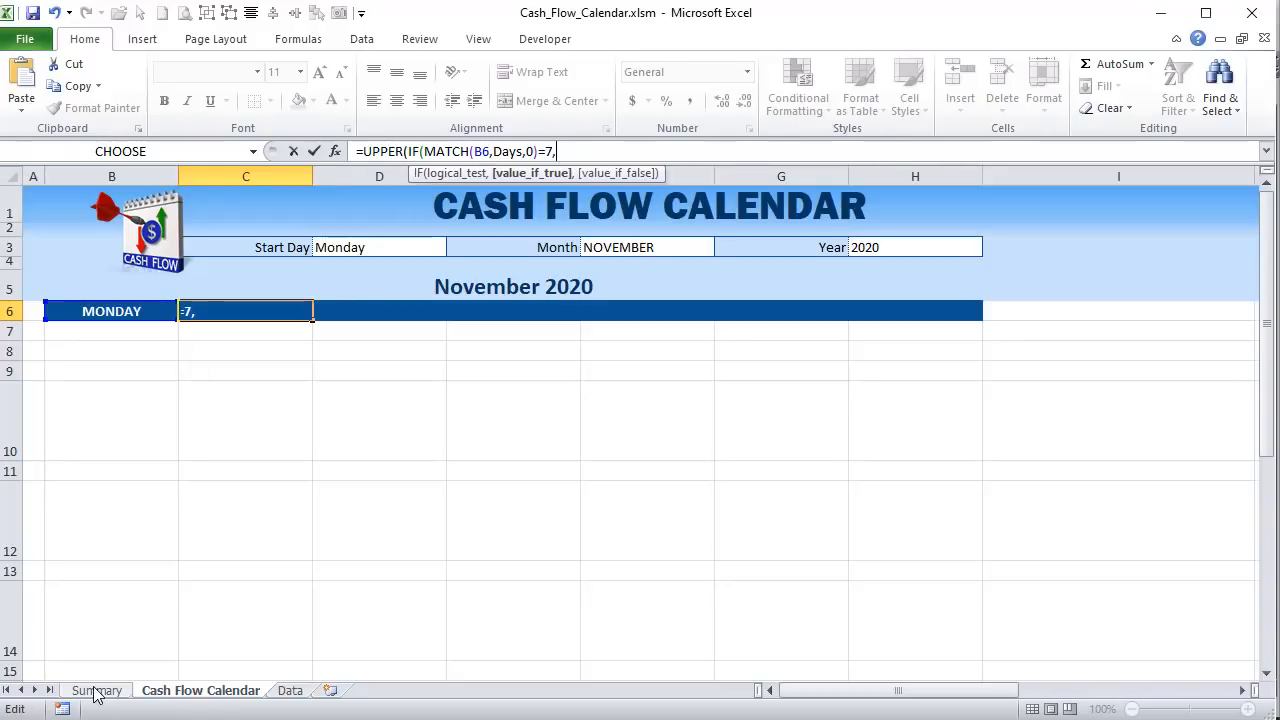
- Use Summary!D6, the first day in the Days list, as the value if true in the C6 formula
click(97, 690)
click(244, 296)
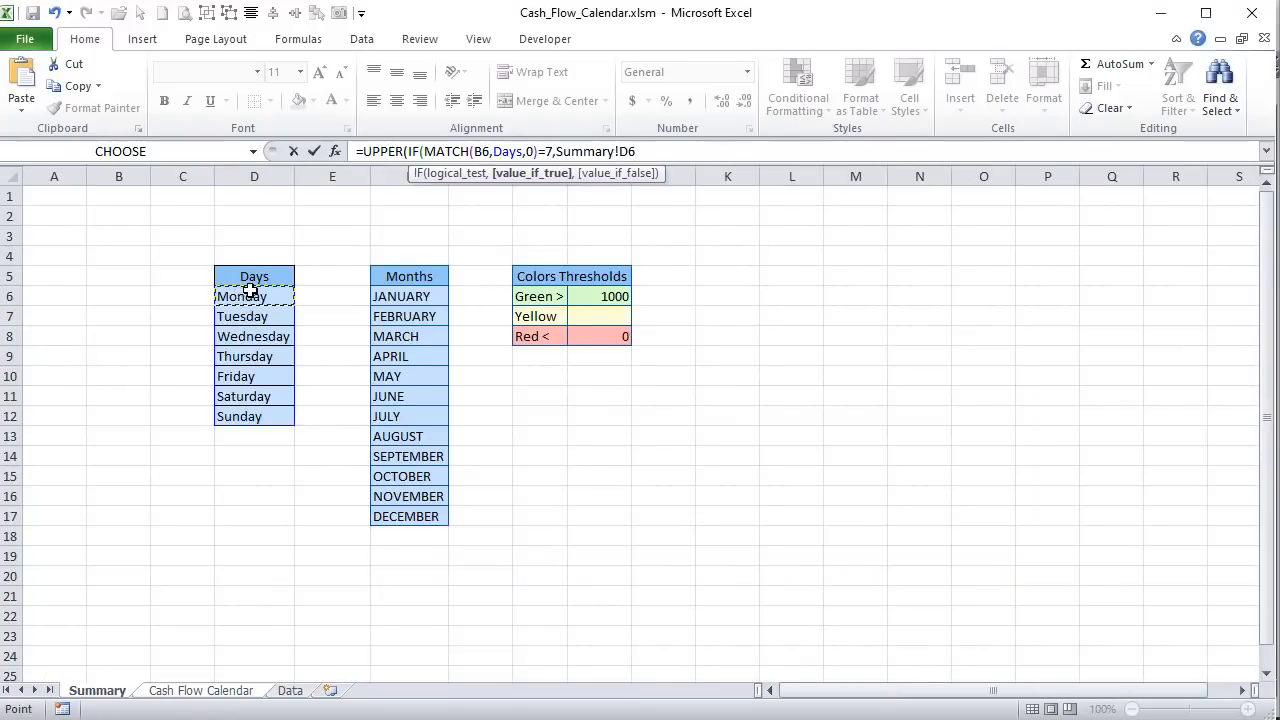
text(,)
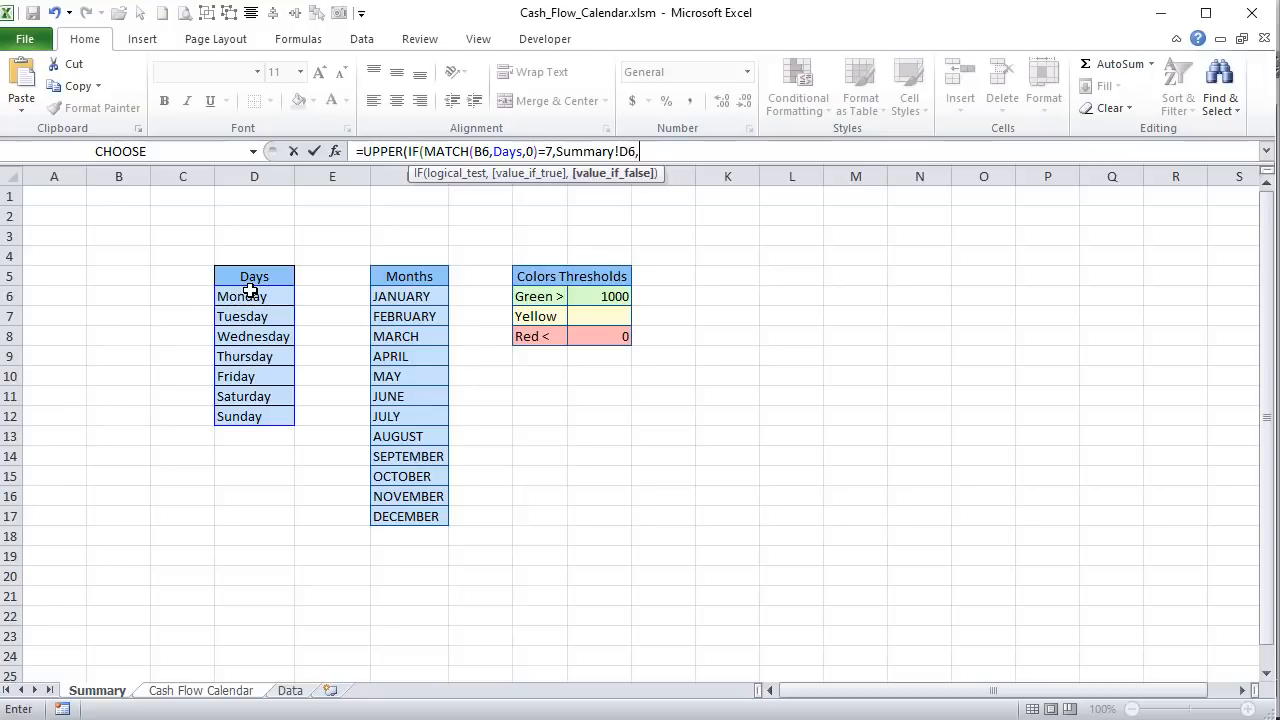
click(203, 690)
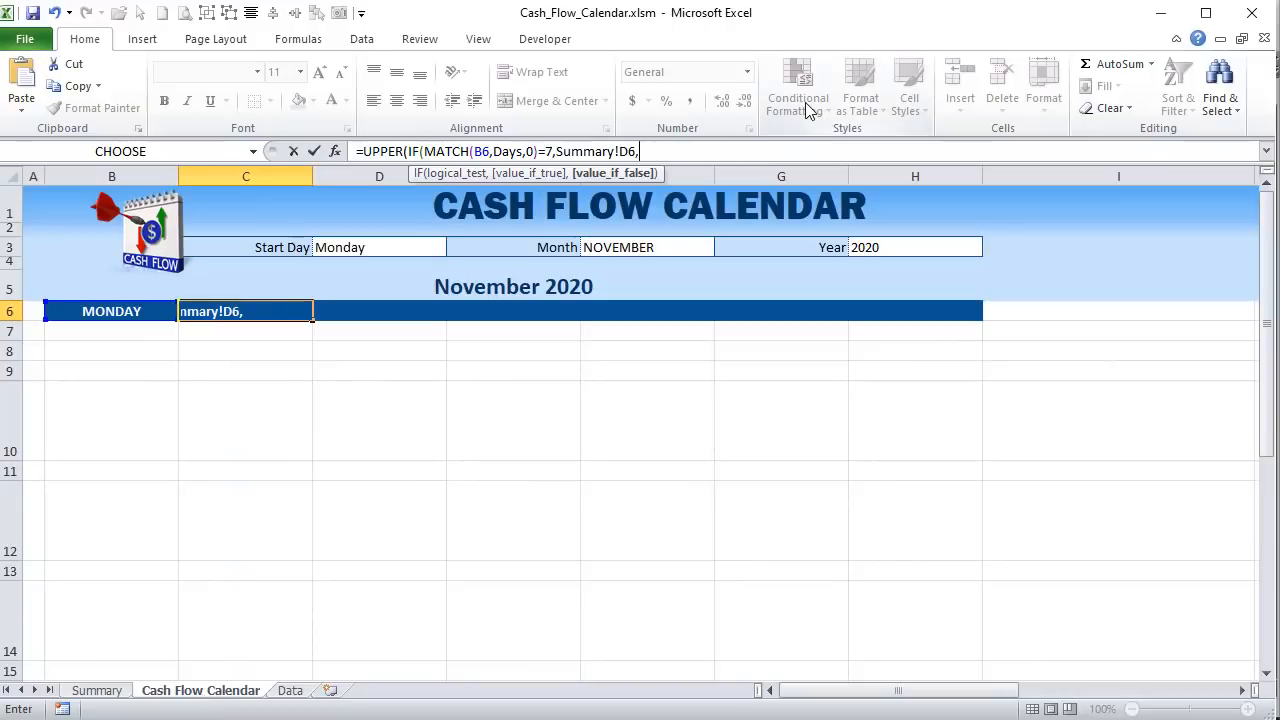
- Begin the value if false in the C6 formula with INDEX(Days, and a nested MATCH that looks up 'Cash Flow Calendar'!B6
text(I)
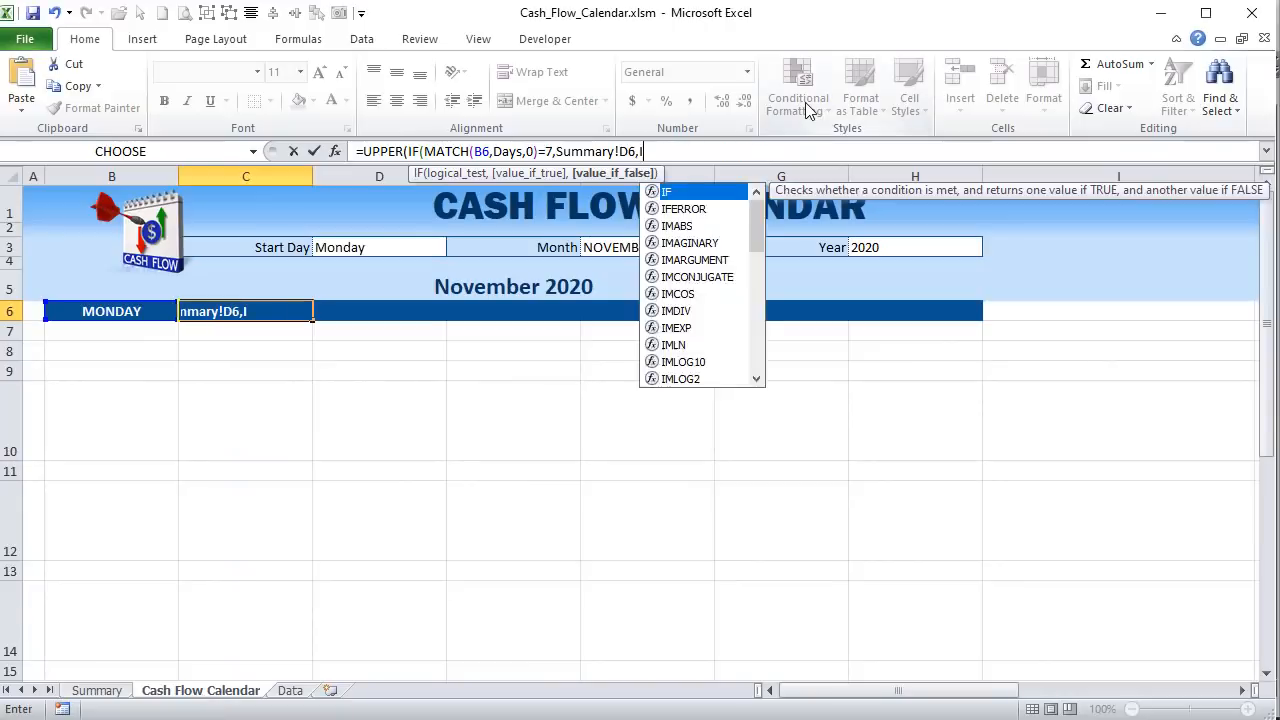
text(NDEX(Day)
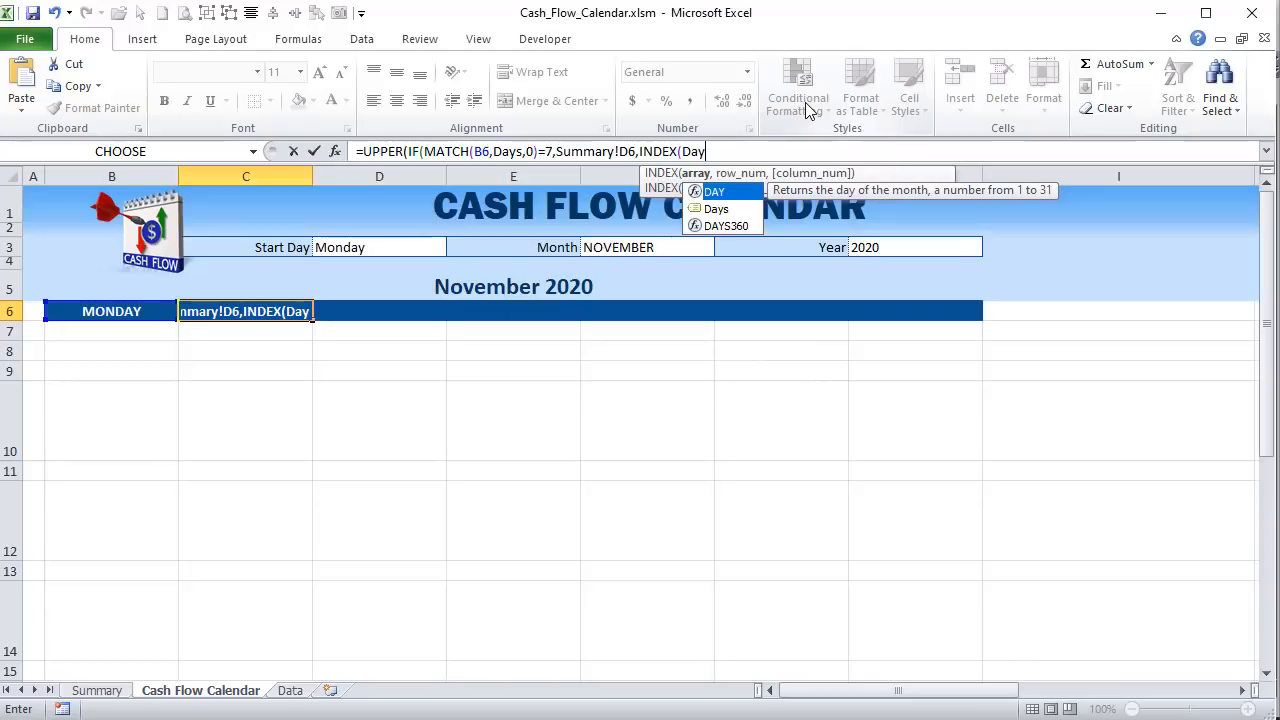
key(Down)
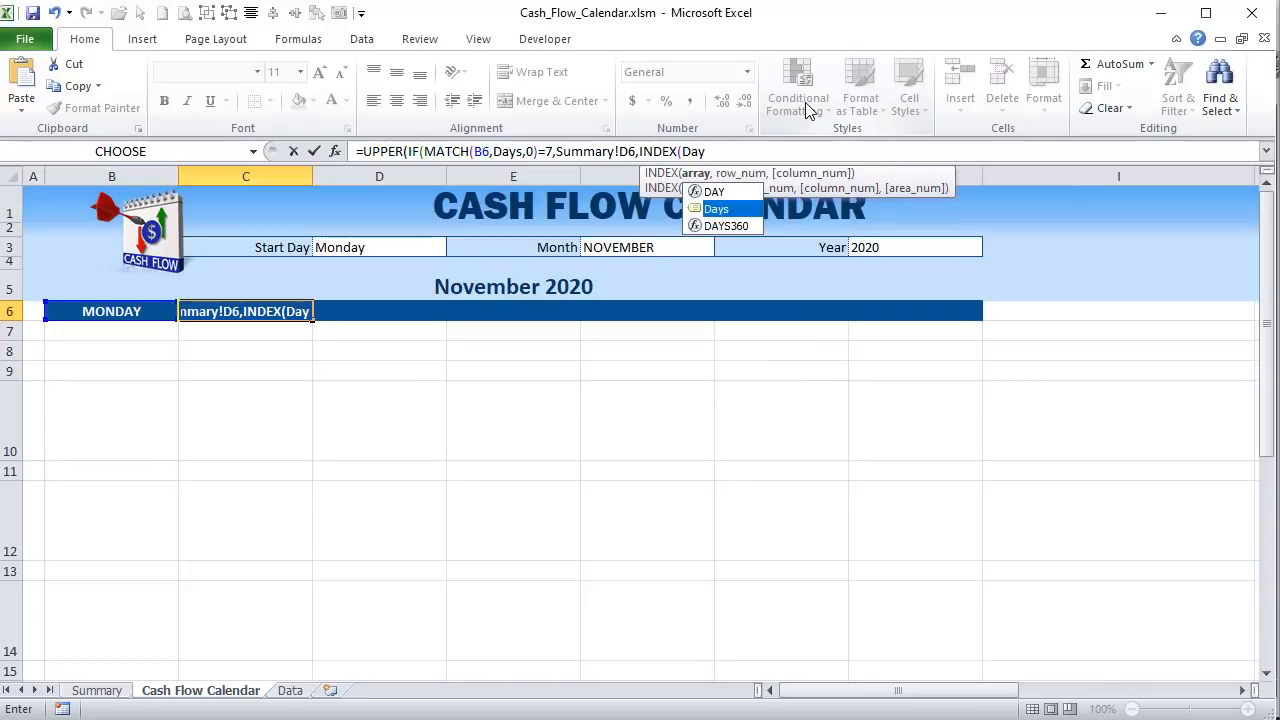
key(Tab)
text(,)
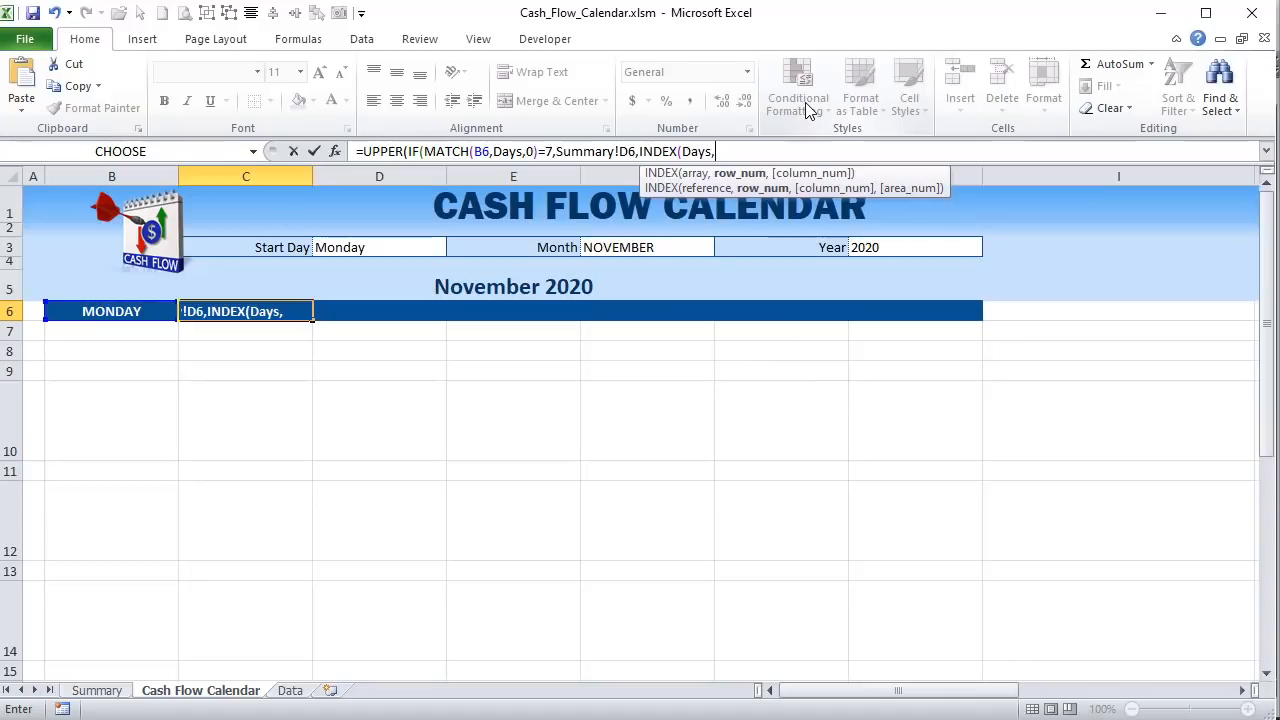
text(match()
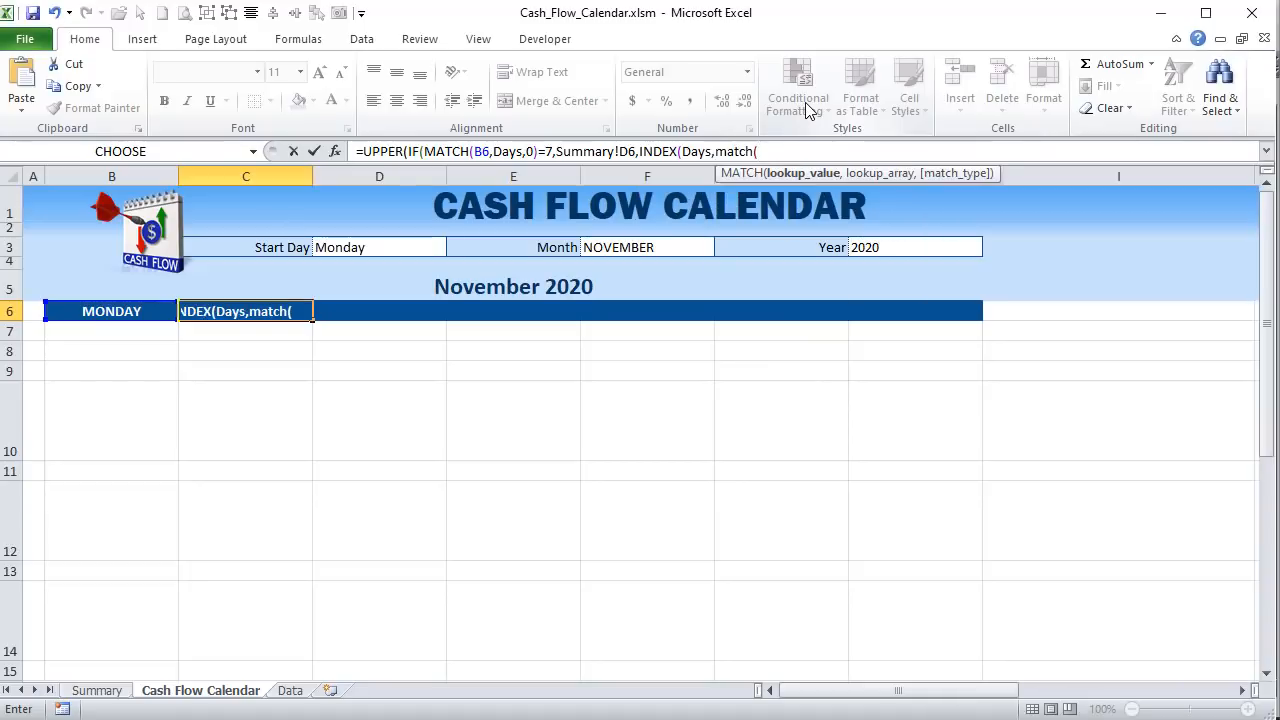
click(150, 311)
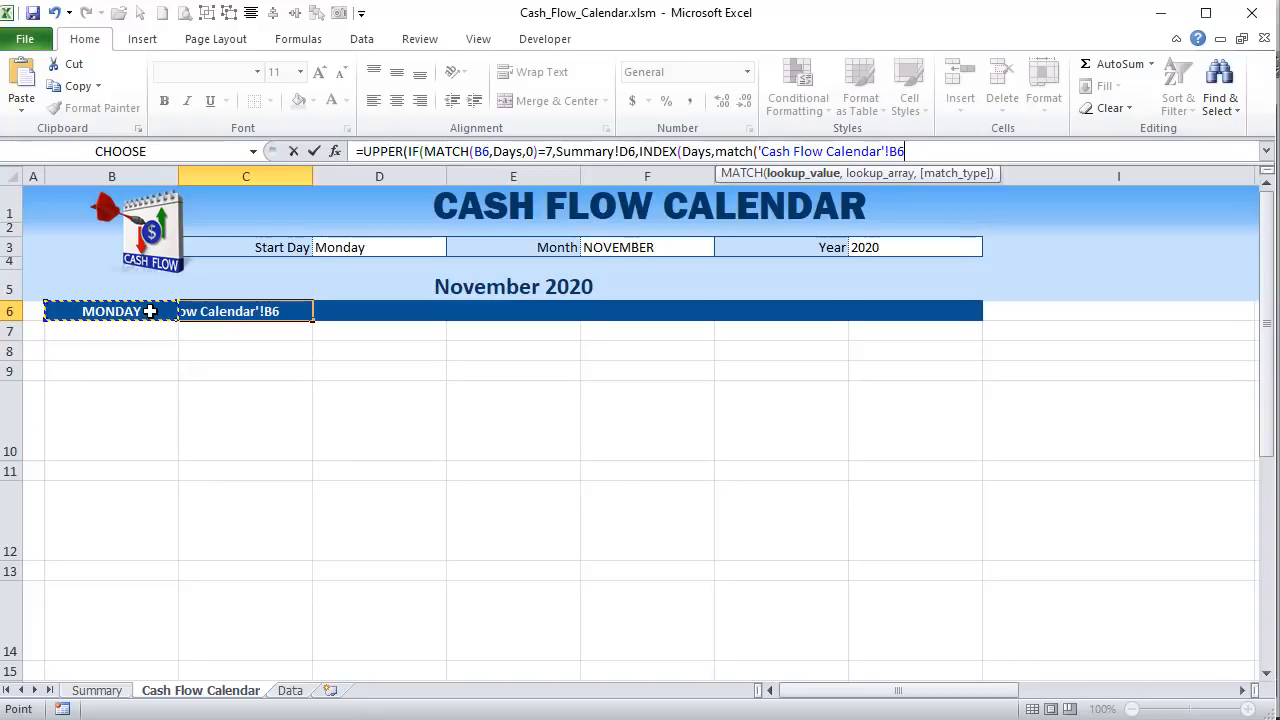
text(,)
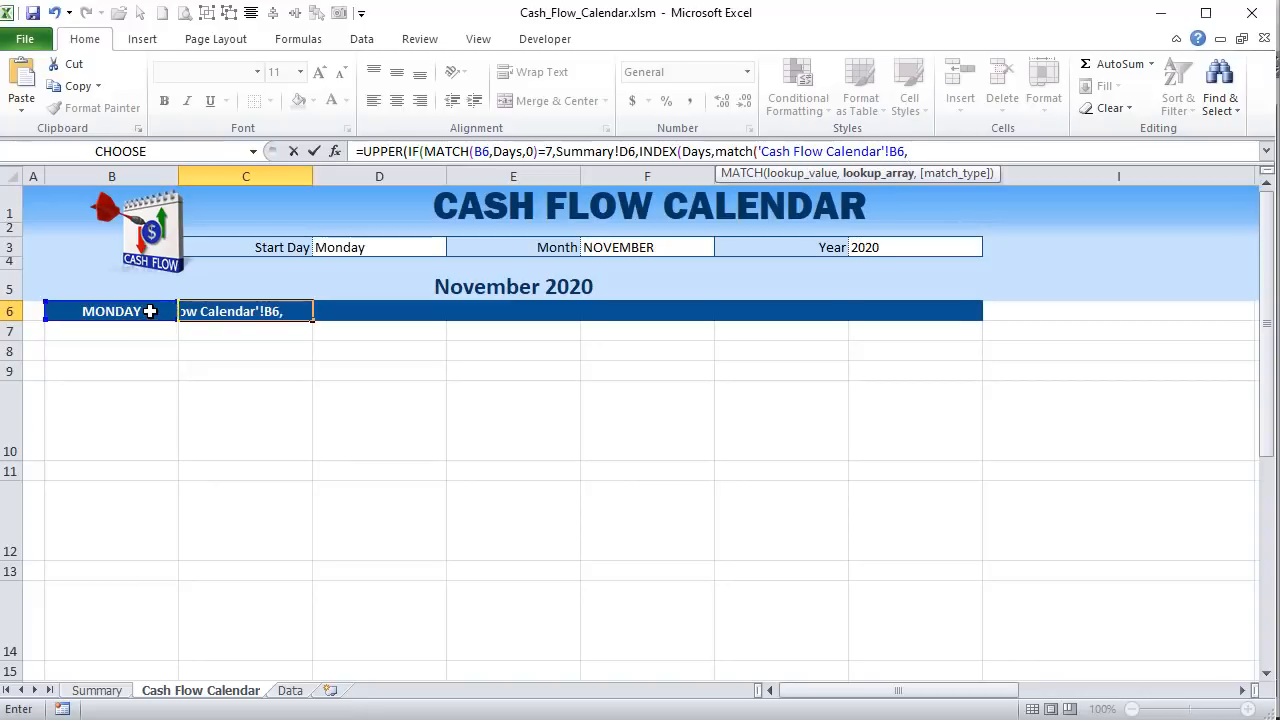
- Replace the sheet-qualified lookup reference in the nested MATCH of the C6 formula with plain B6
key(BackSpace)
key(BackSpace)
key(BackSpace)
key(BackSpace)
key(BackSpace)
key(BackSpace)
key(BackSpace)
key(BackSpace)
key(BackSpace)
key(BackSpace)
key(BackSpace)
key(BackSpace)
key(BackSpace)
key(BackSpace)
key(BackSpace)
key(BackSpace)
key(BackSpace)
key(BackSpace)
key(BackSpace)
key(BackSpace)
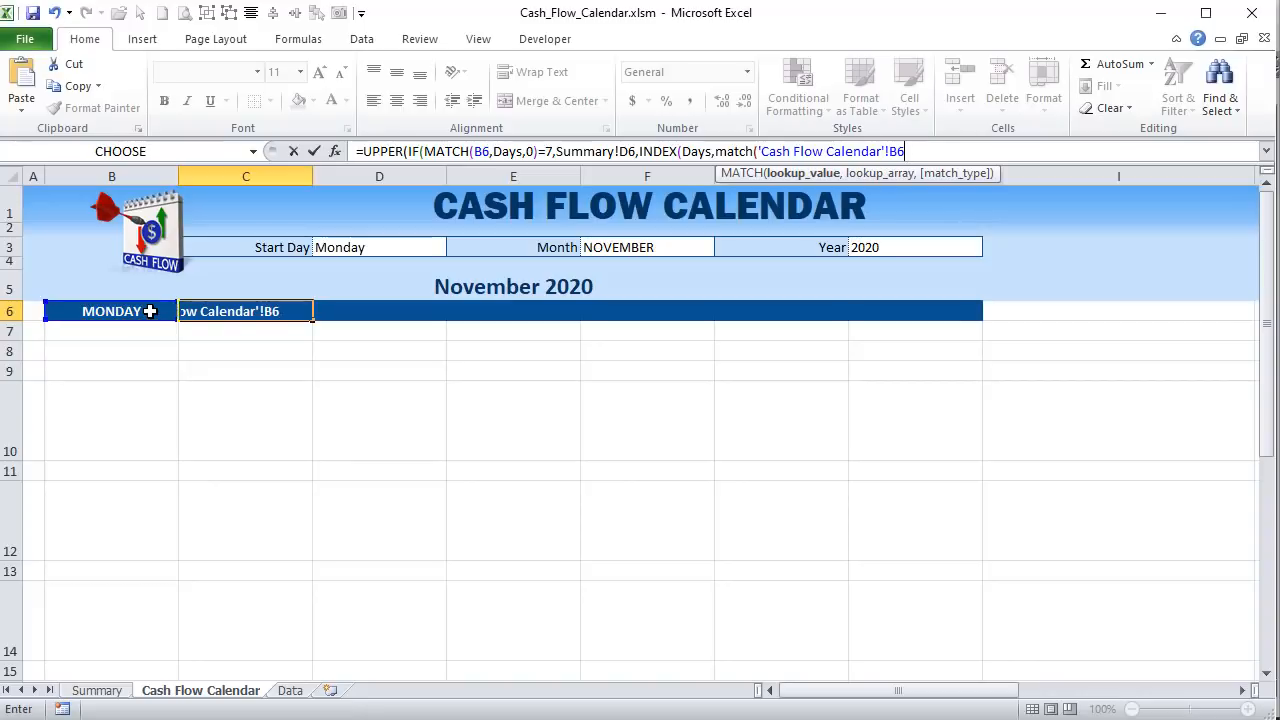
text(B)
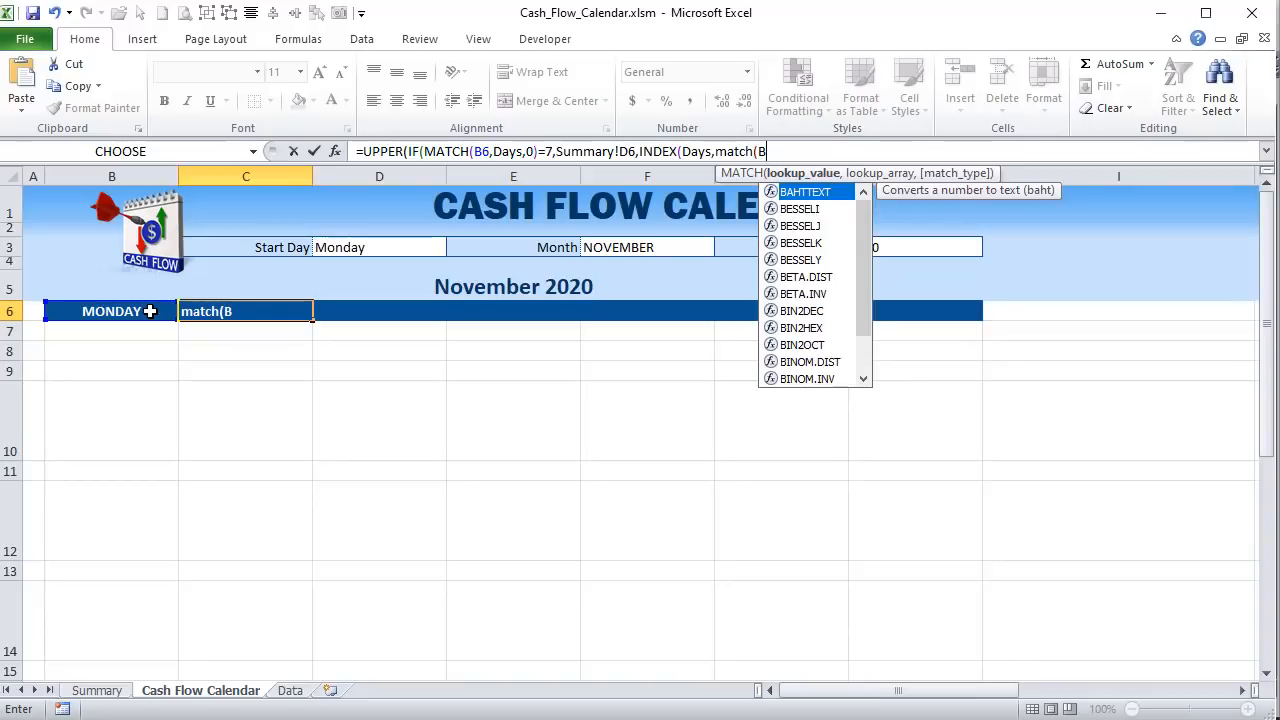
text(6,)
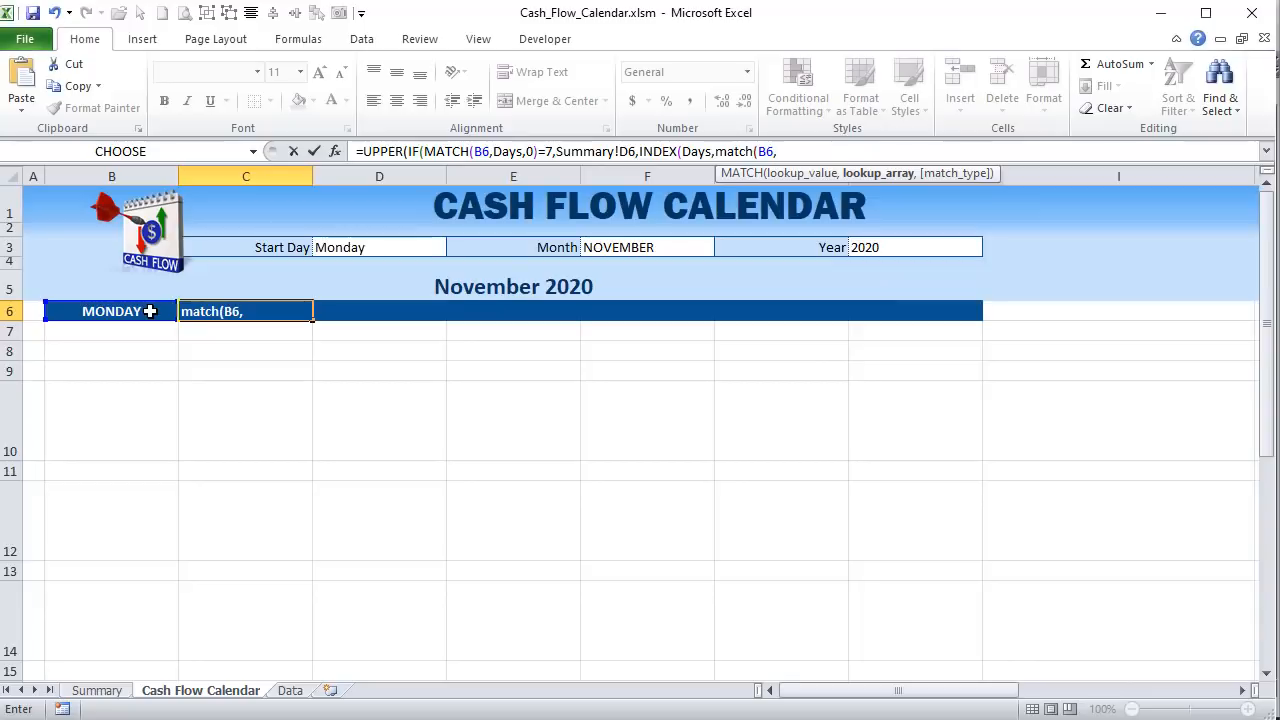
- Complete the C6 formula by matching B6 in Days with exact match 0, adding 1 for the row and using column 1
text(days,)
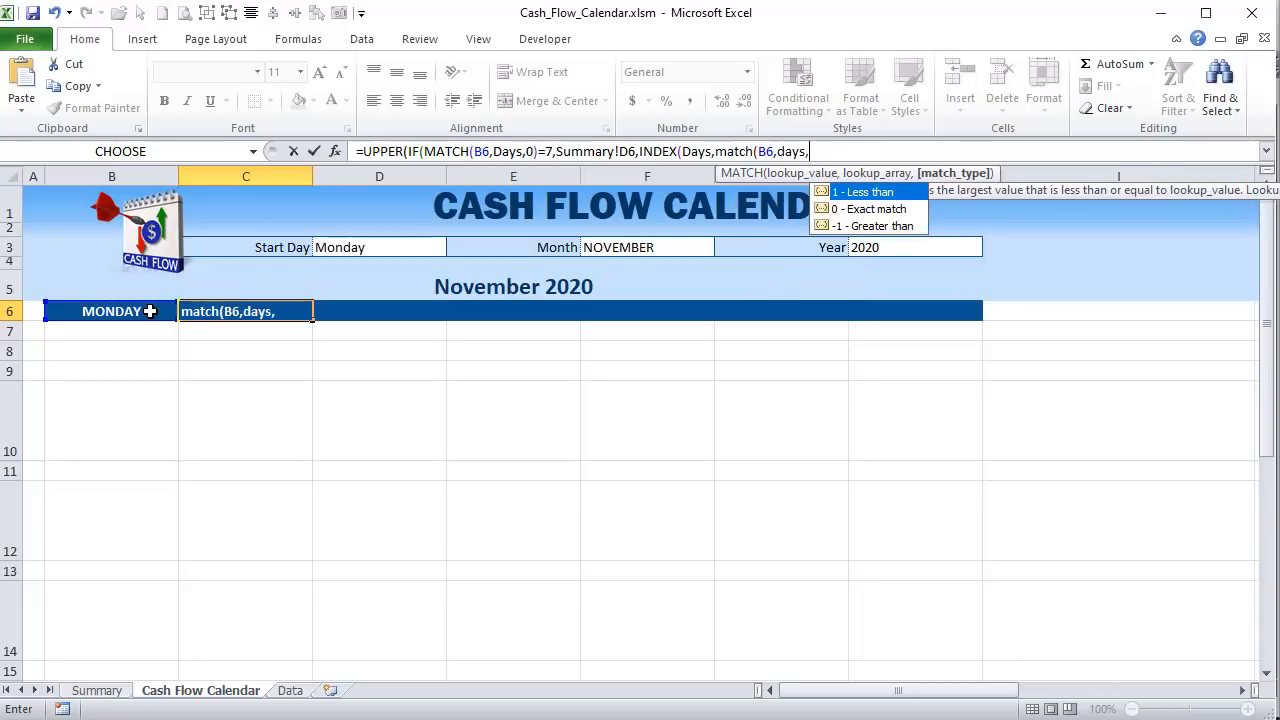
text(0))
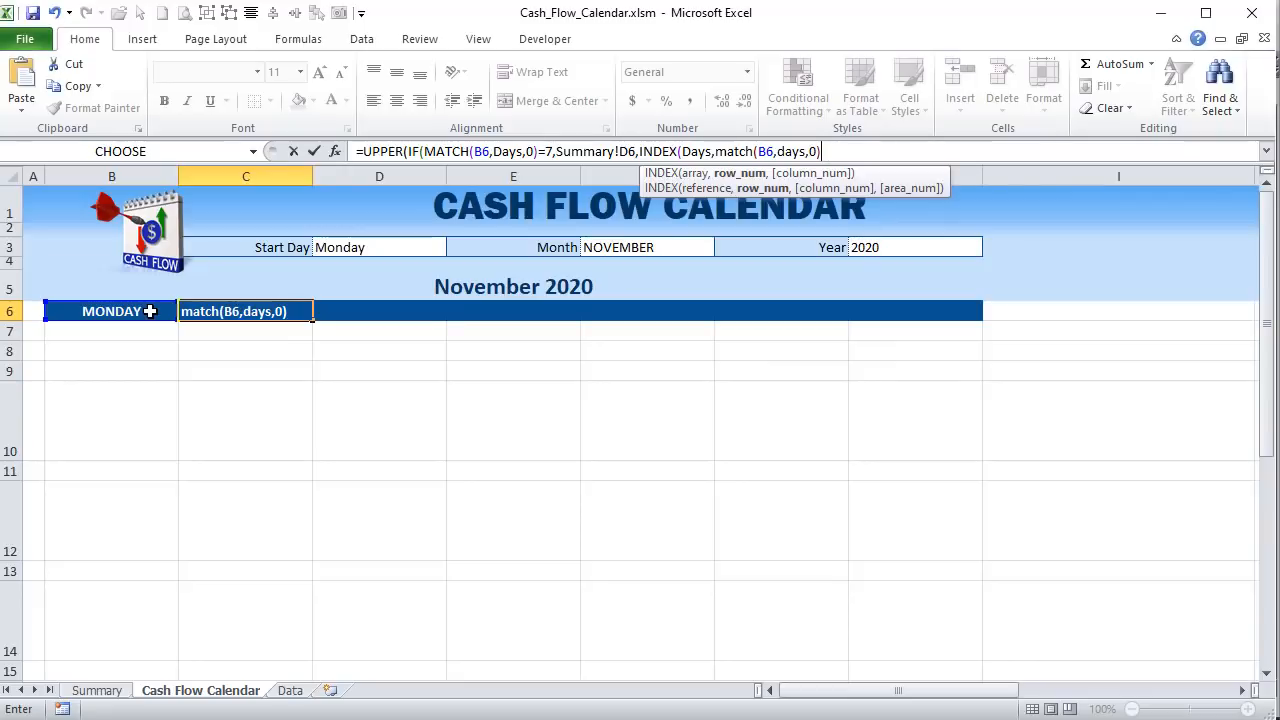
text(+1,)
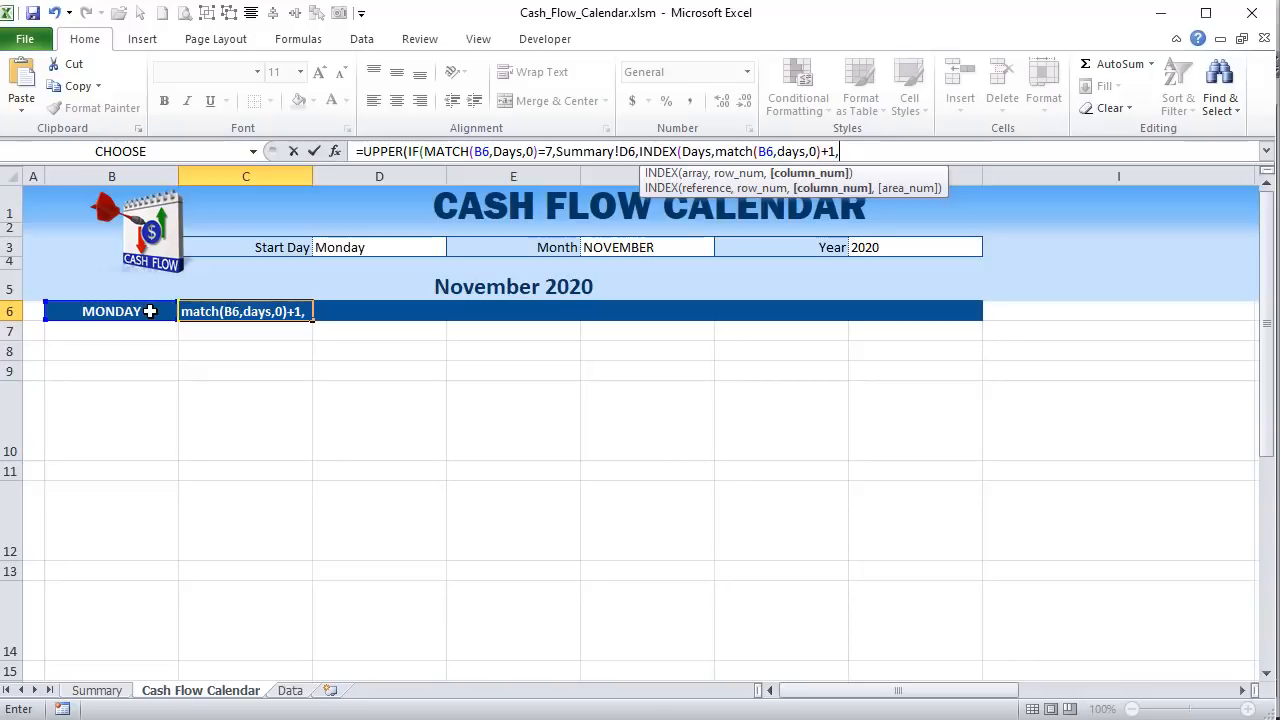
text(1))
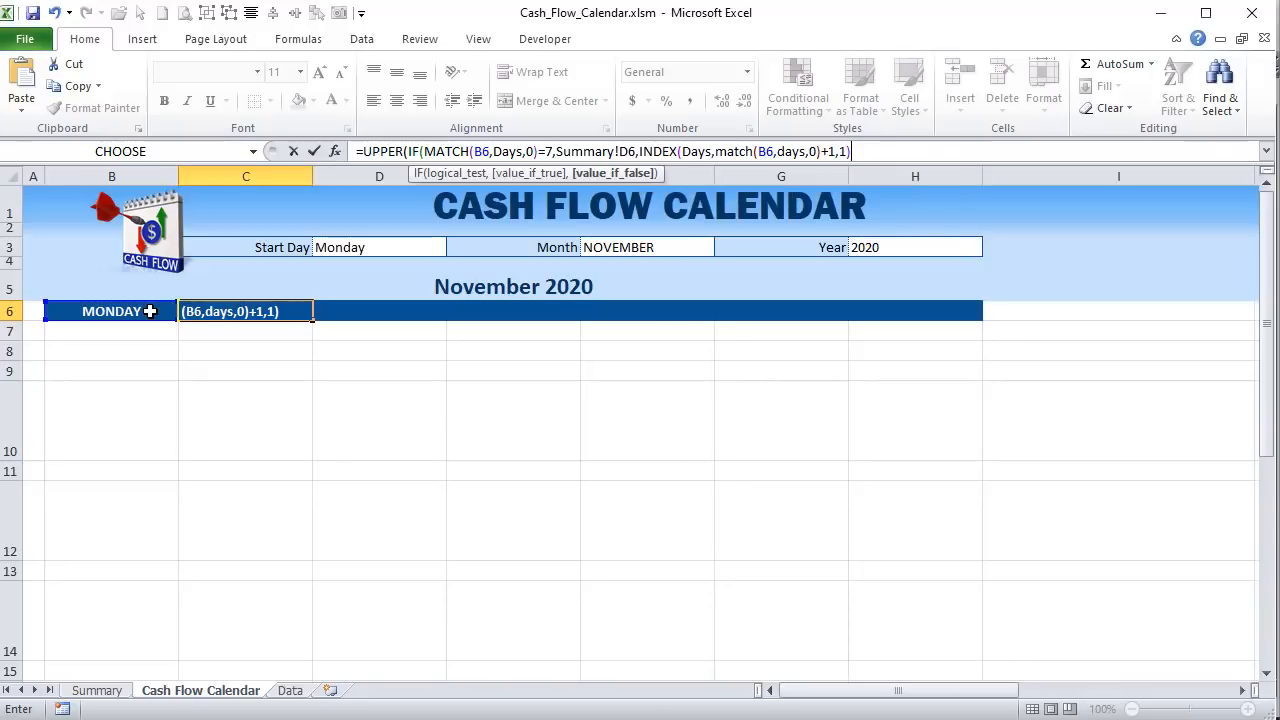
text())
key(Return)
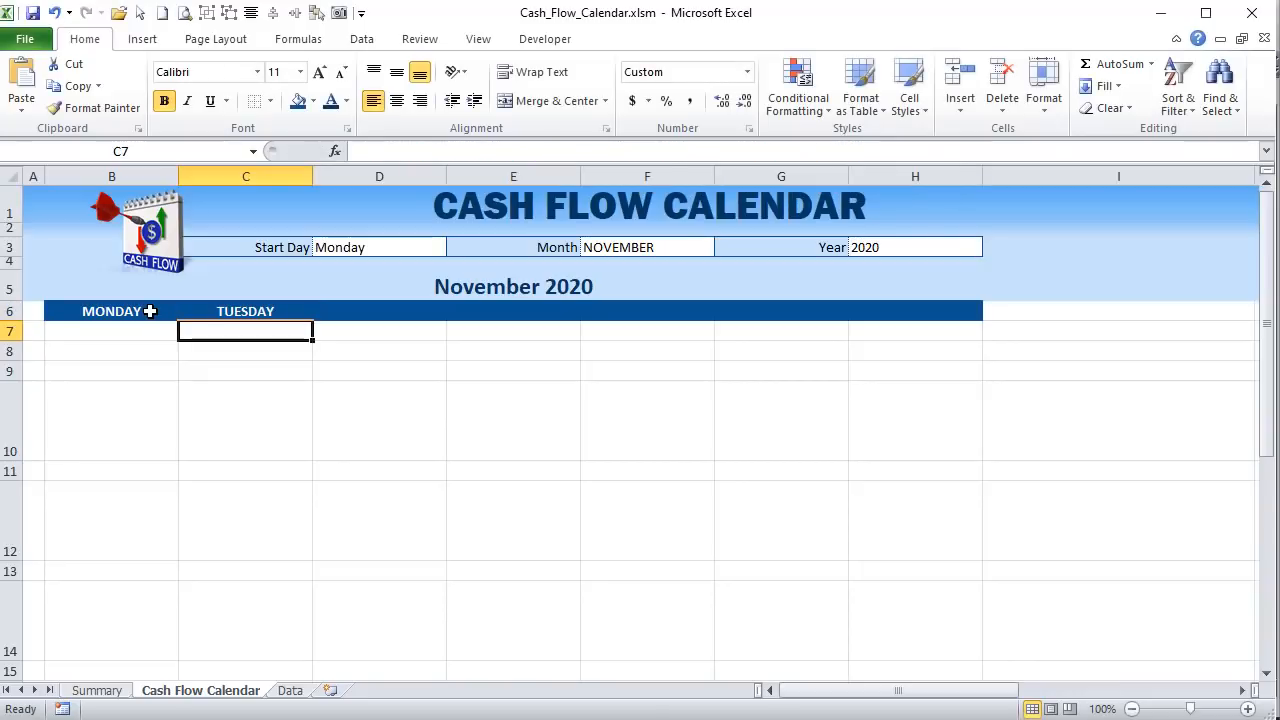
key(Up)
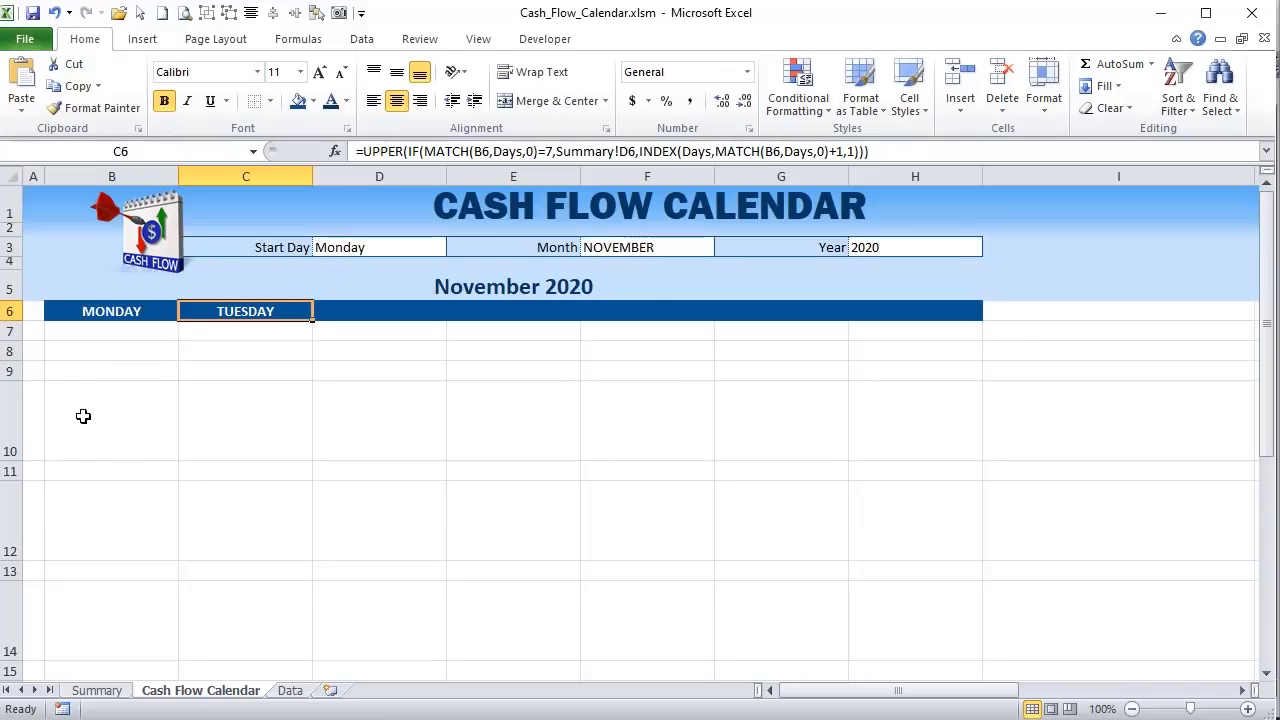
- Test the first two weekday headers by switching the start day to Sunday and back to Monday
click(400, 246)
click(454, 248)
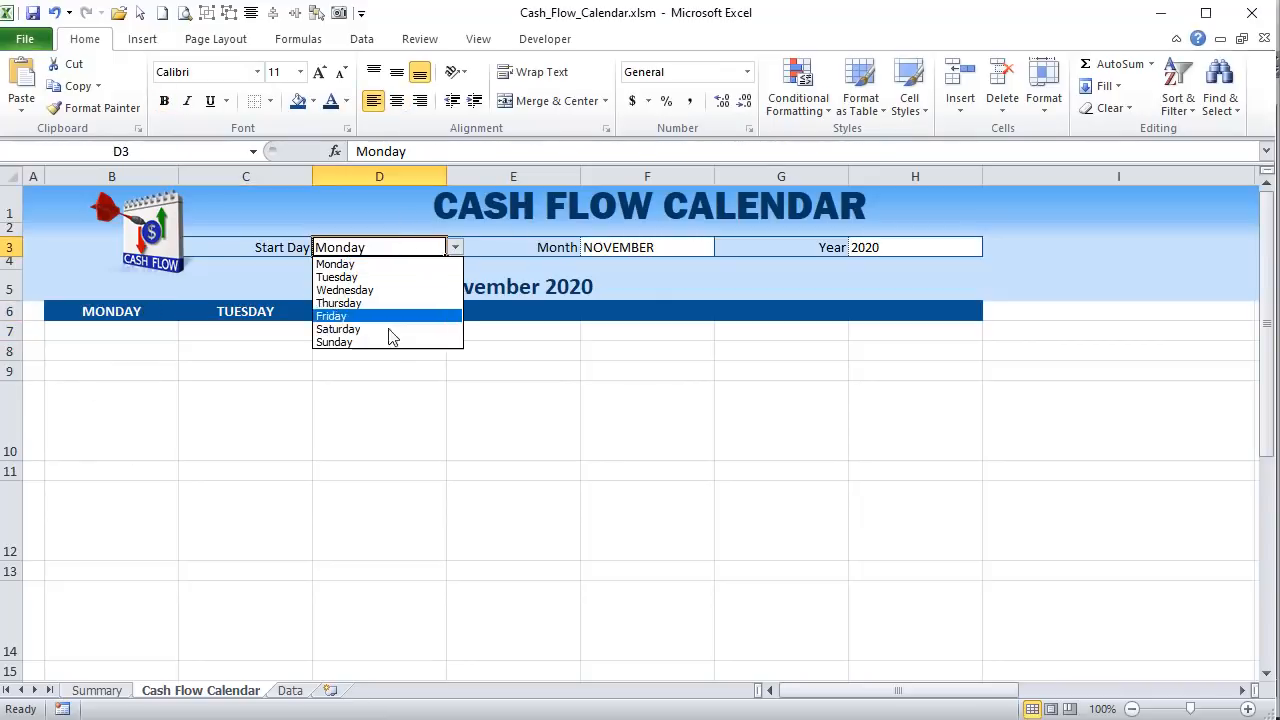
click(389, 343)
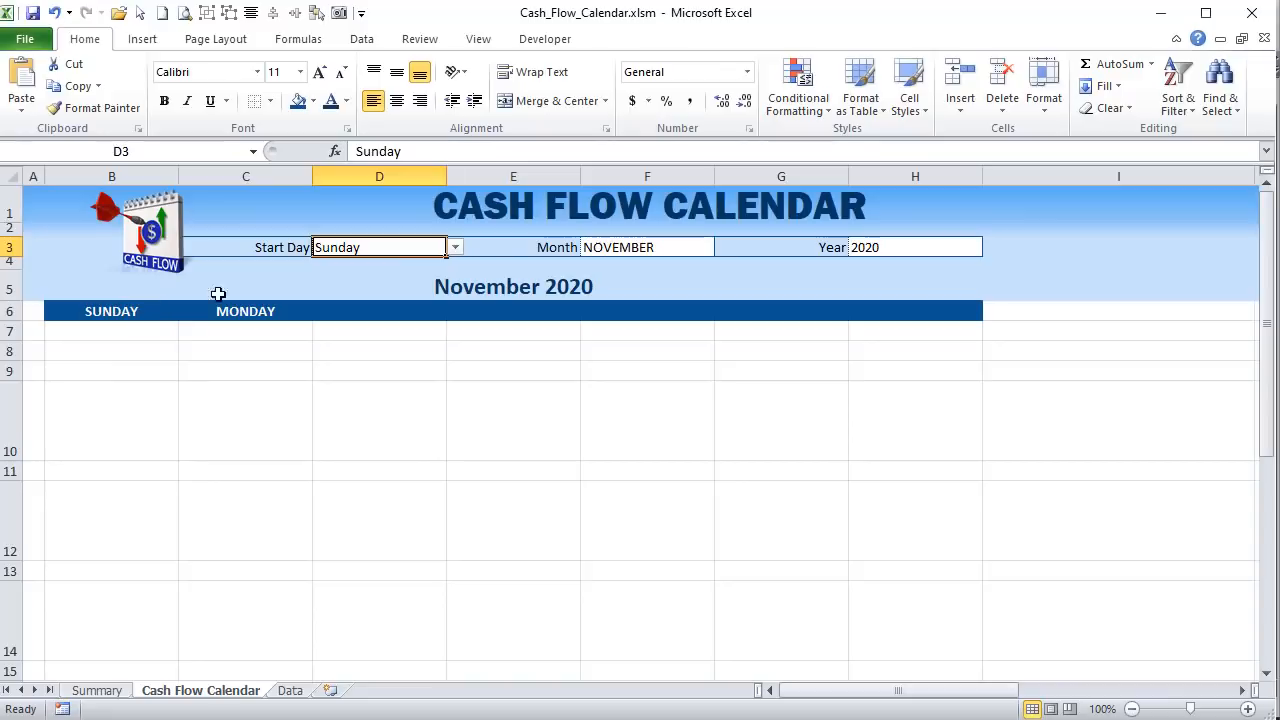
click(454, 248)
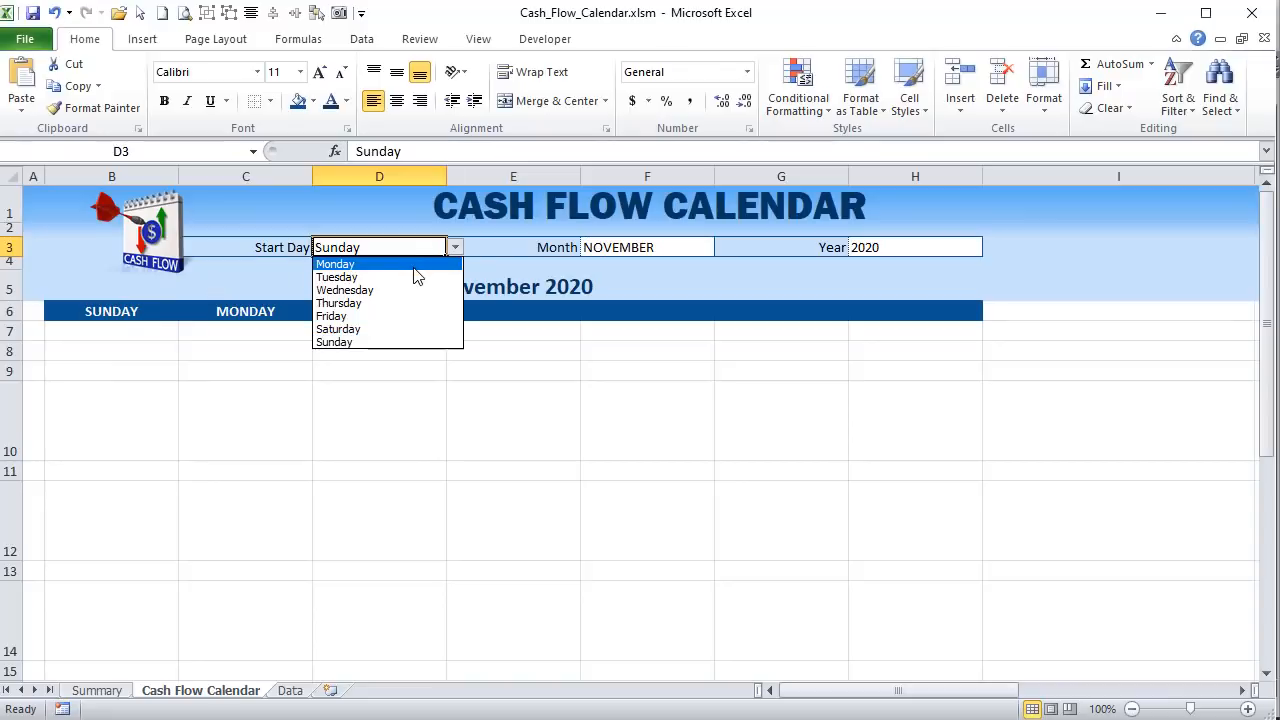
click(416, 265)
- Make the Summary sheet reference in the C6 formula absolute as $D$6 and fill the formula across to H6
click(285, 312)
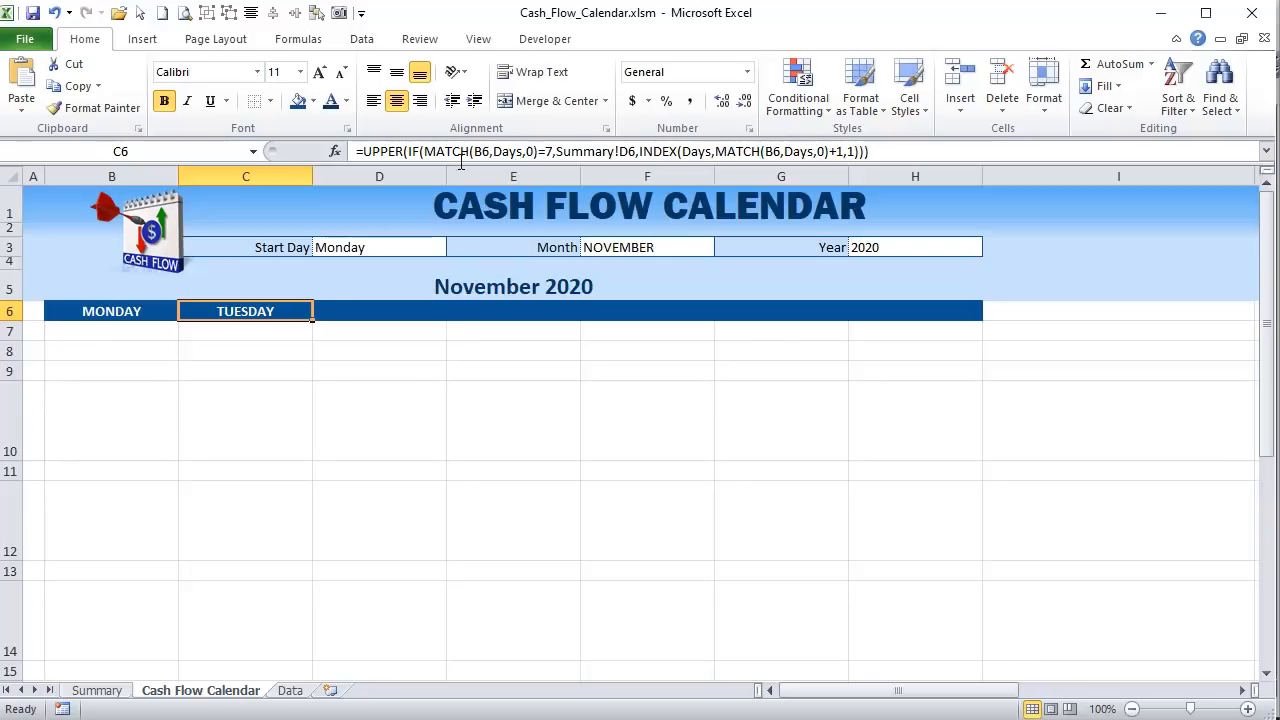
click(490, 150)
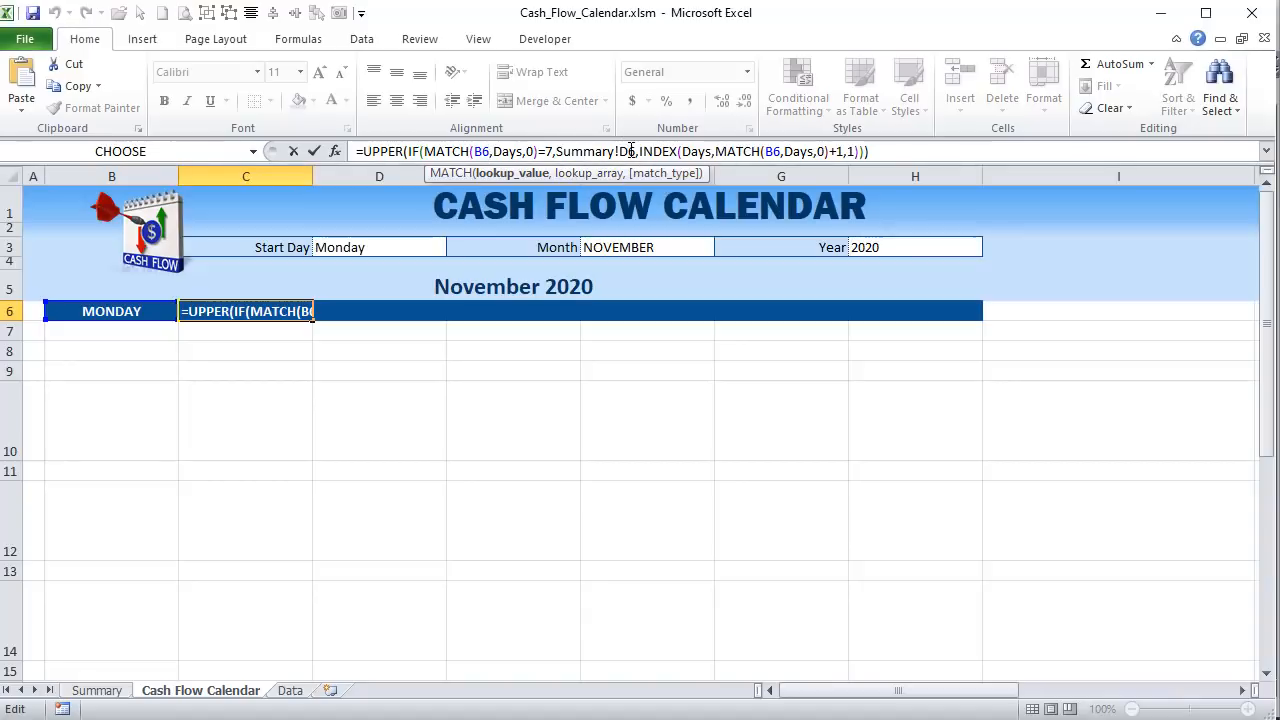
click(628, 152)
key(F4)
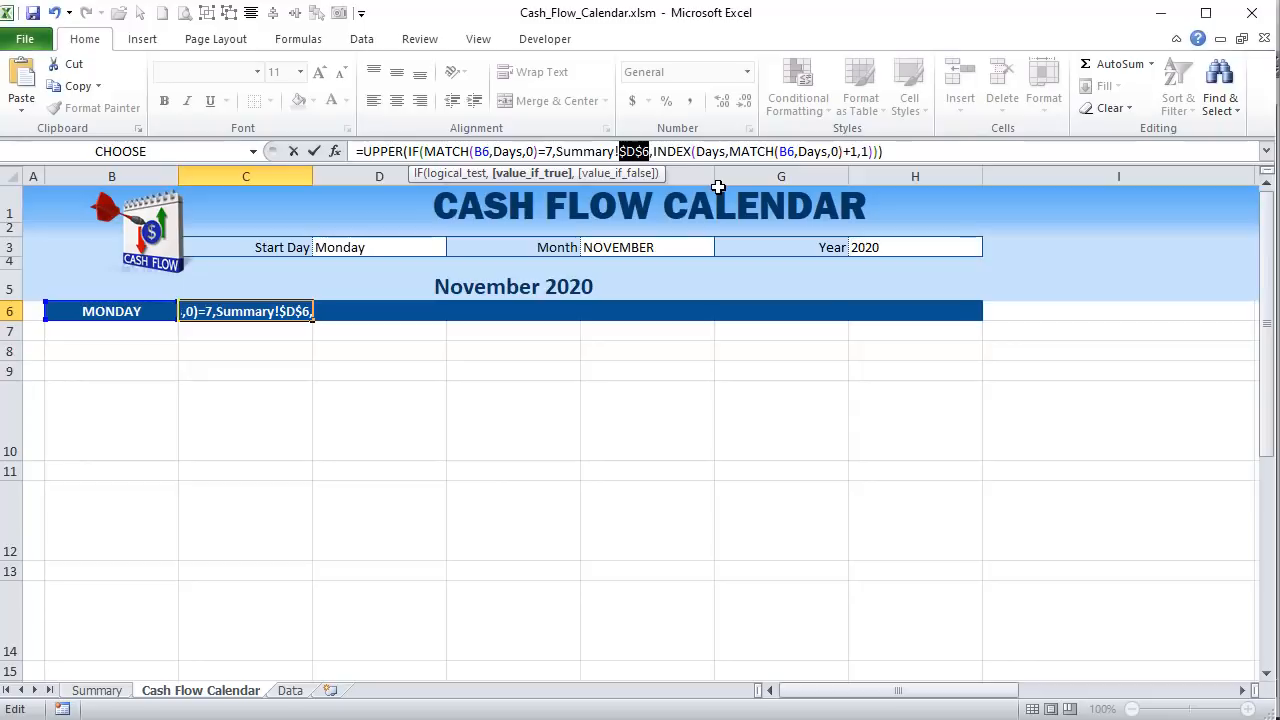
key(Tab)
click(282, 306)
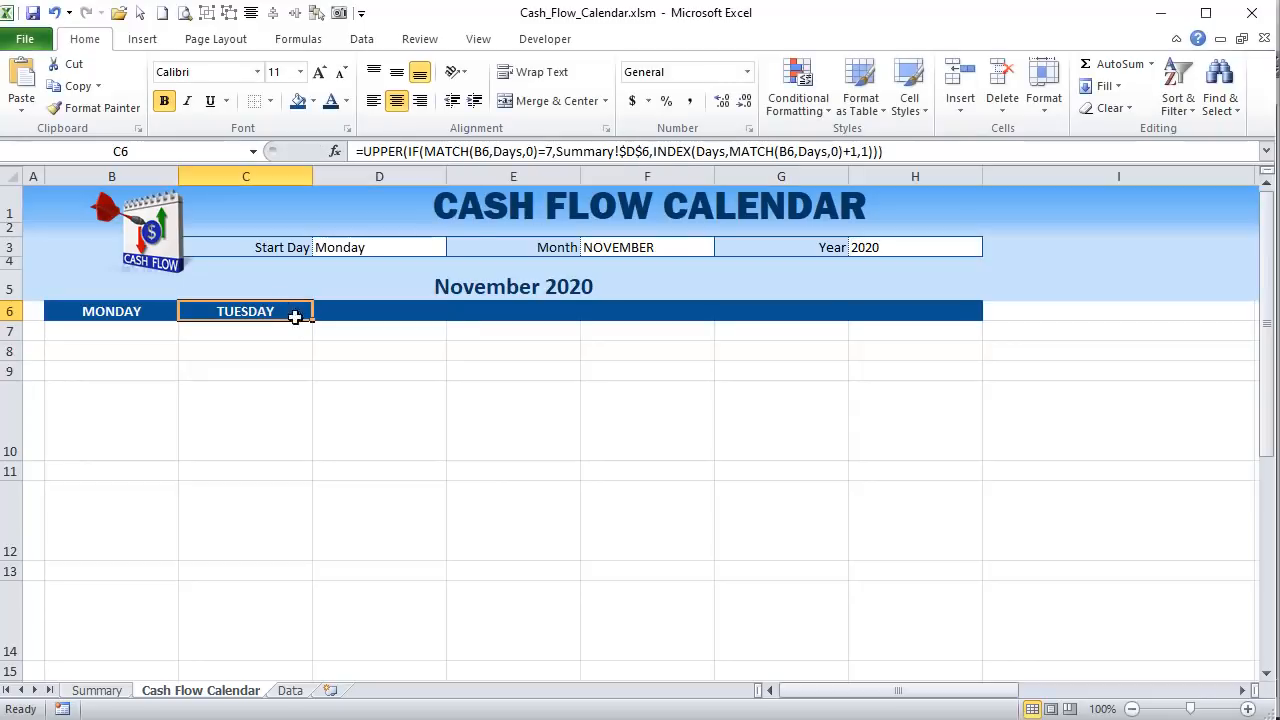
drag(310, 319, 986, 340)
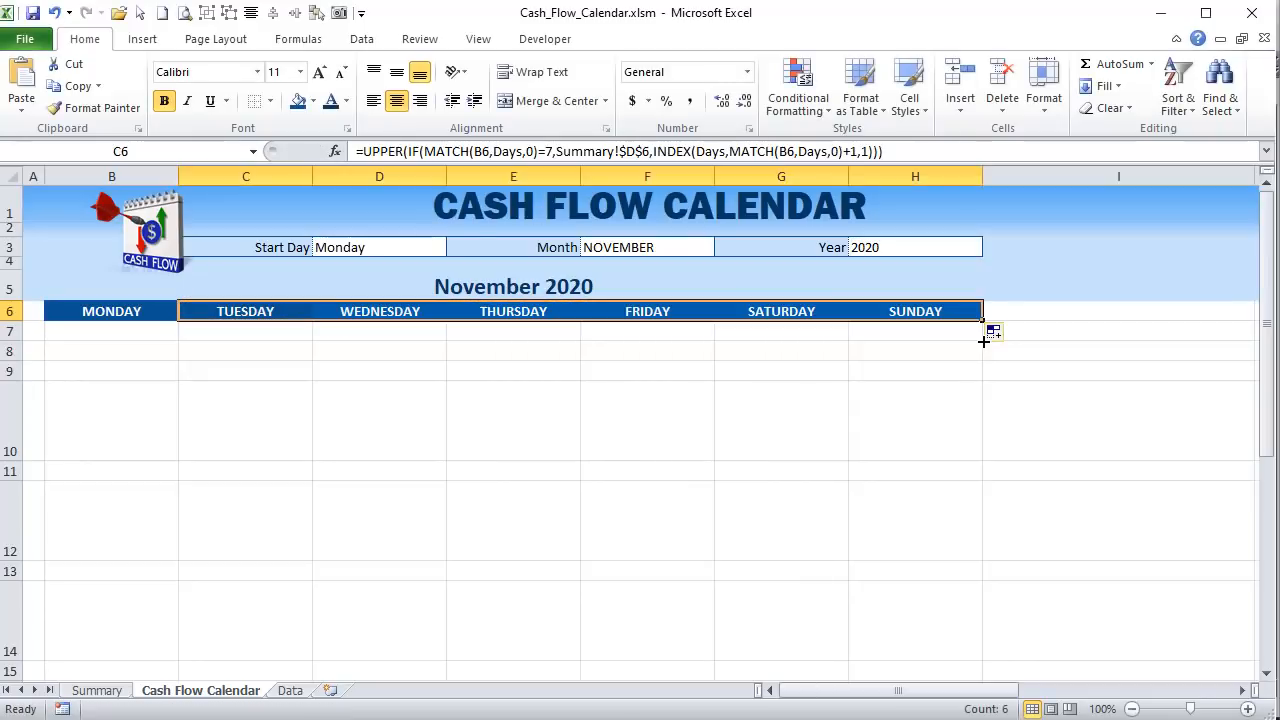
- Test the full weekday header row by switching the start day to Wednesday and back to Monday
click(371, 247)
click(455, 247)
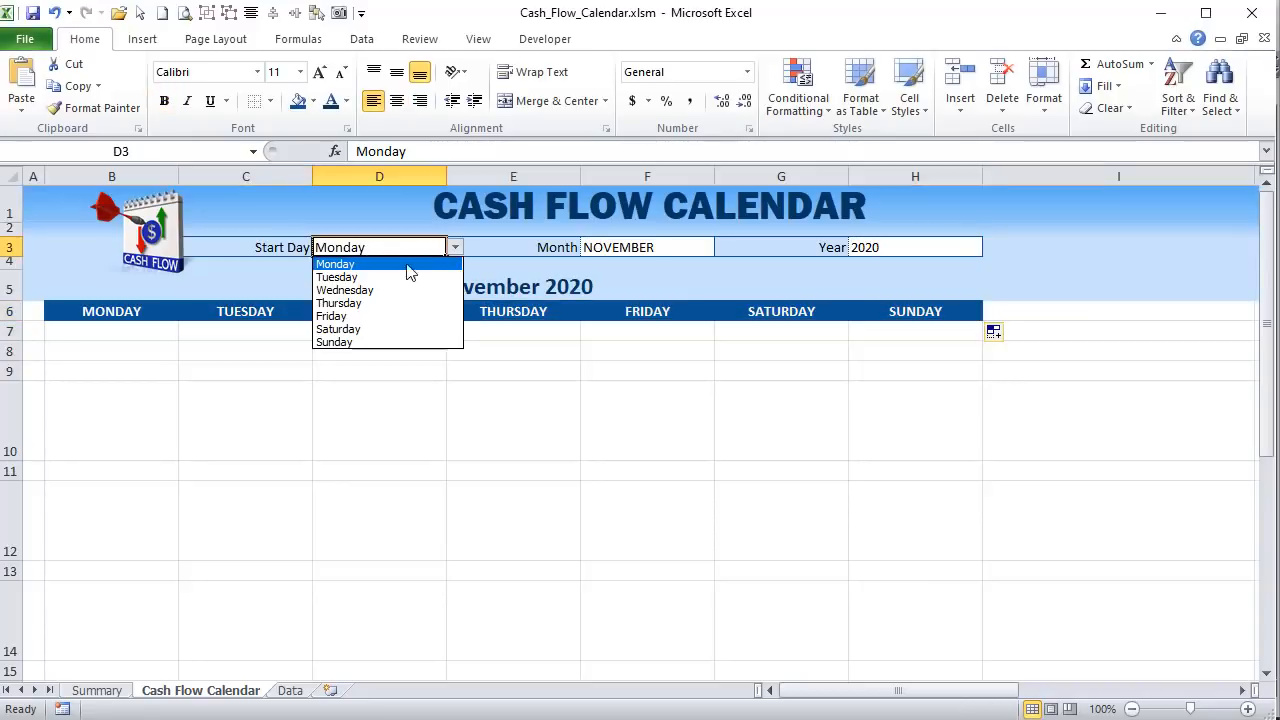
click(382, 290)
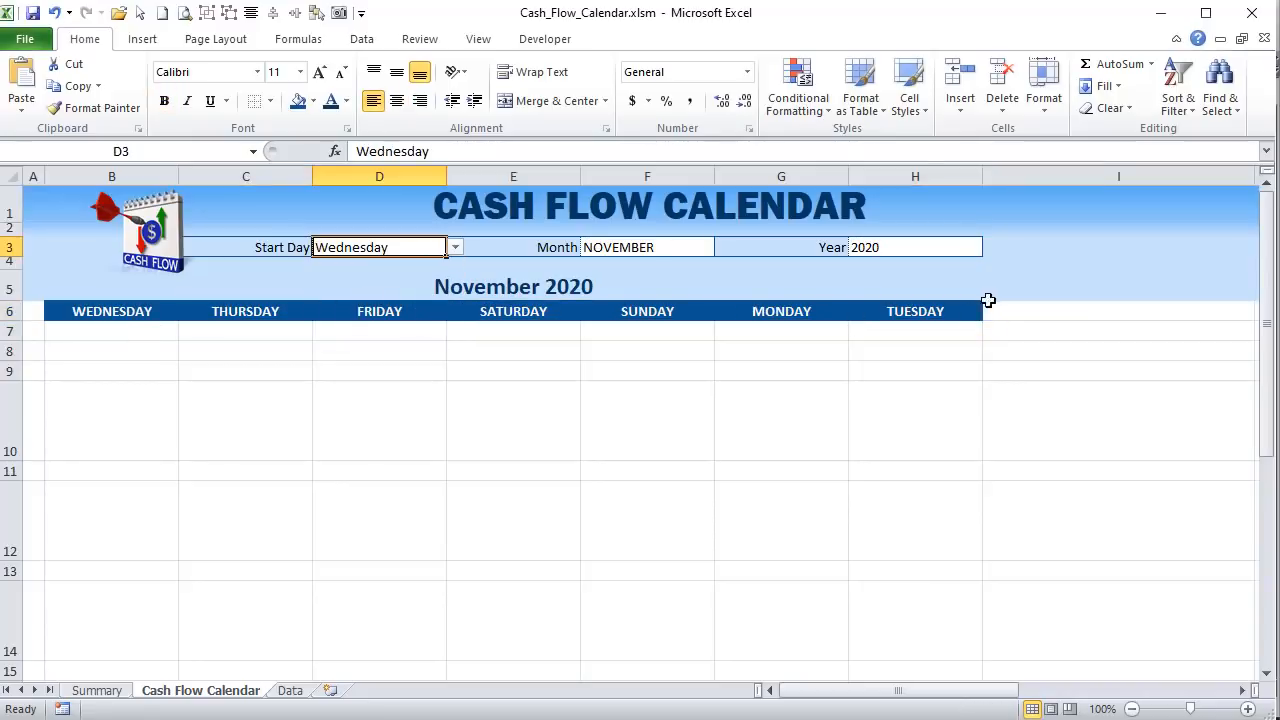
click(455, 247)
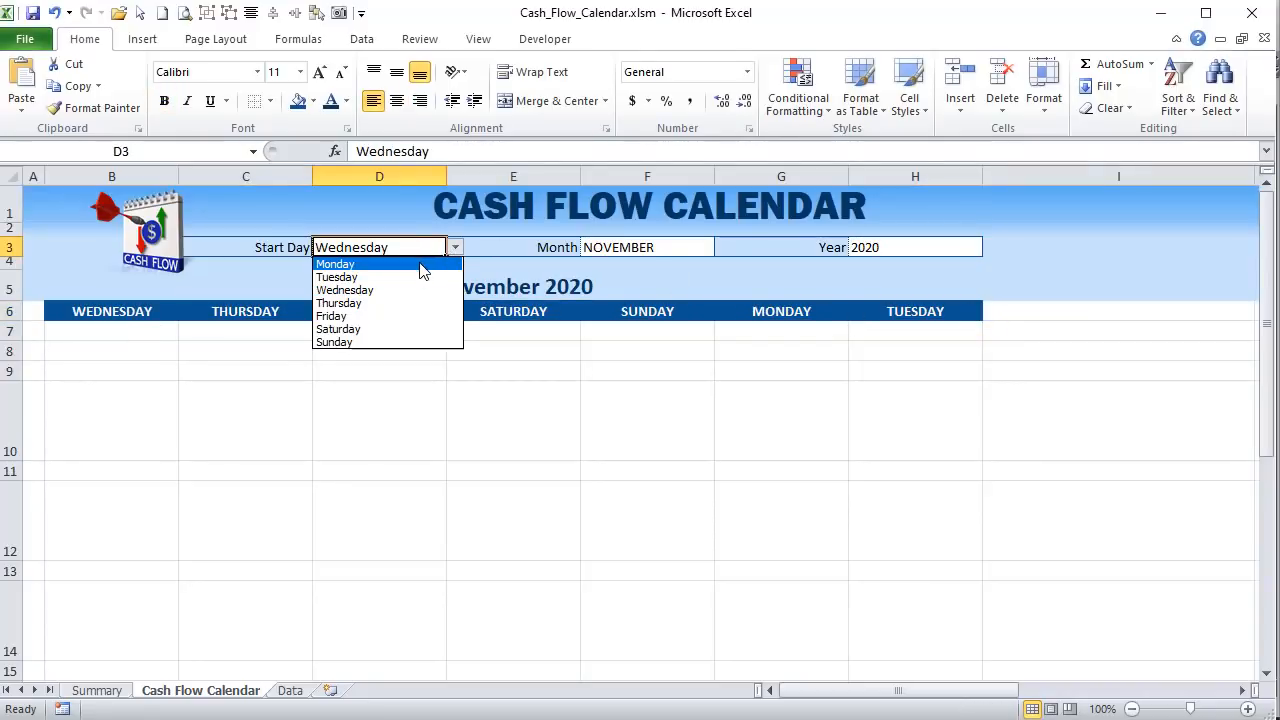
click(422, 262)
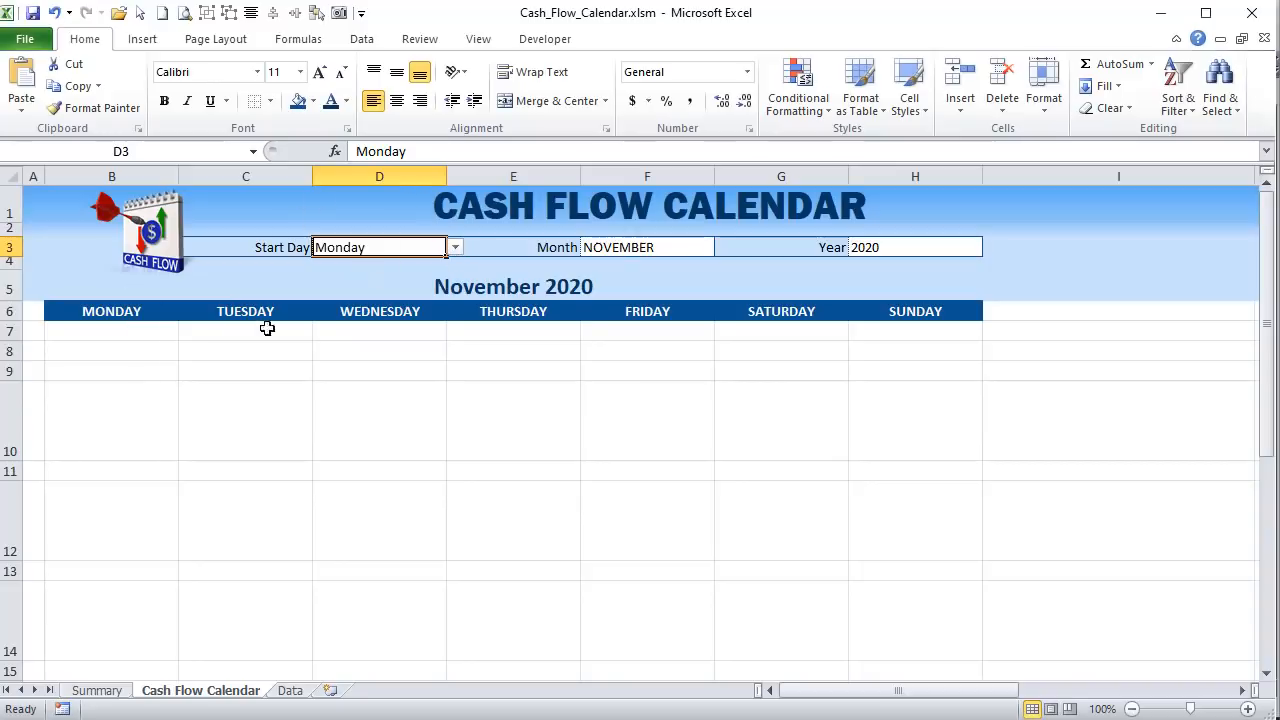
- Begin the B7 formula with =IF(WEEKDAY(B5,2)=StartDayNumb to compare the month's first weekday with the chosen start day
click(112, 332)
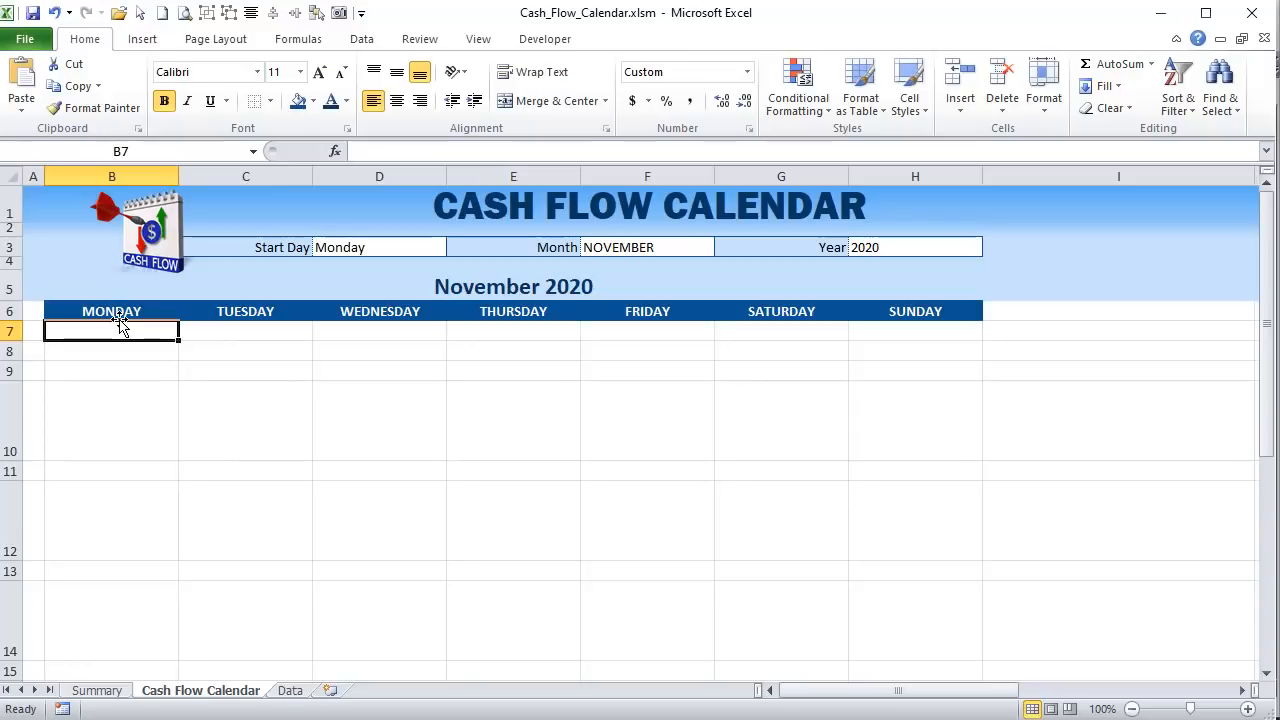
text(=)
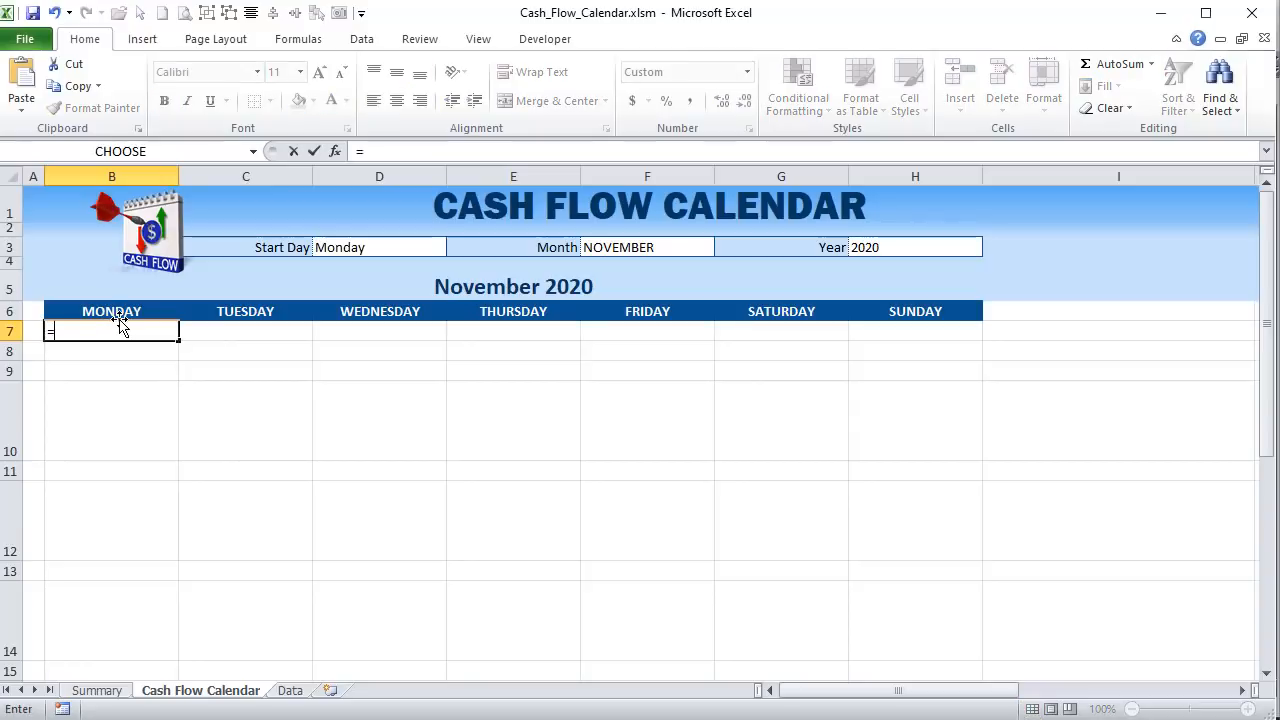
text(if()
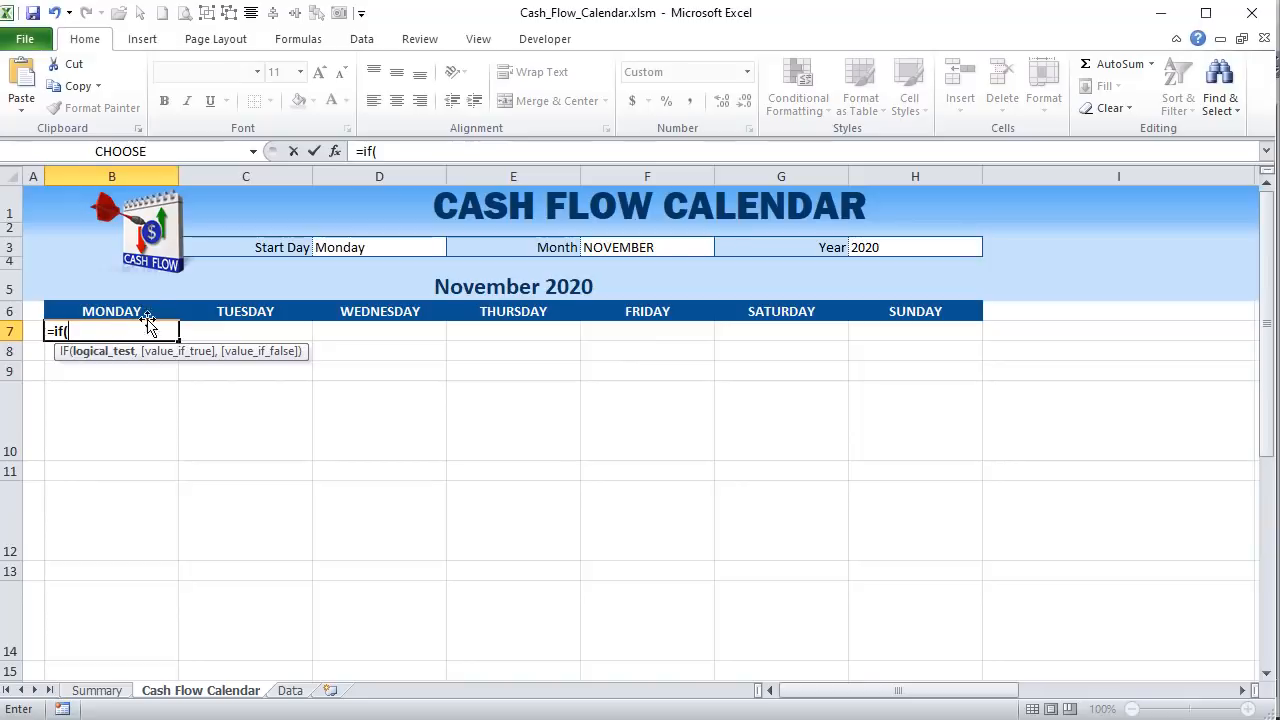
text(wee)
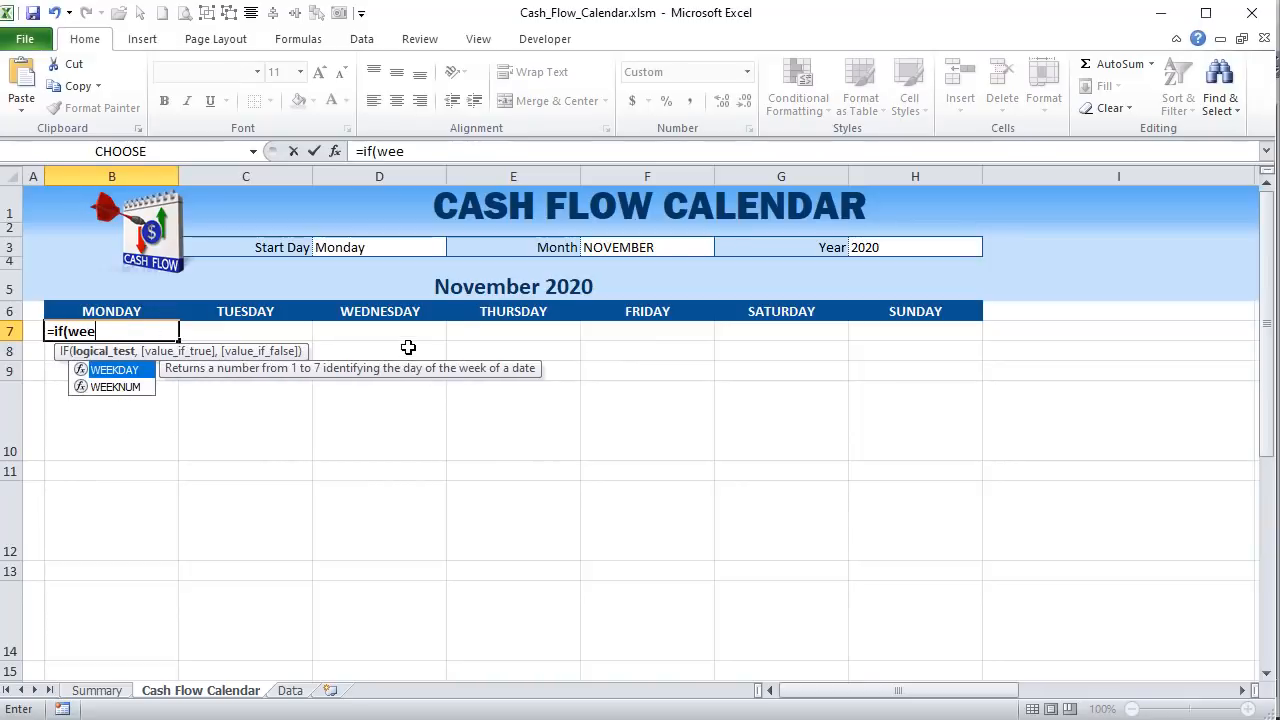
key(Tab)
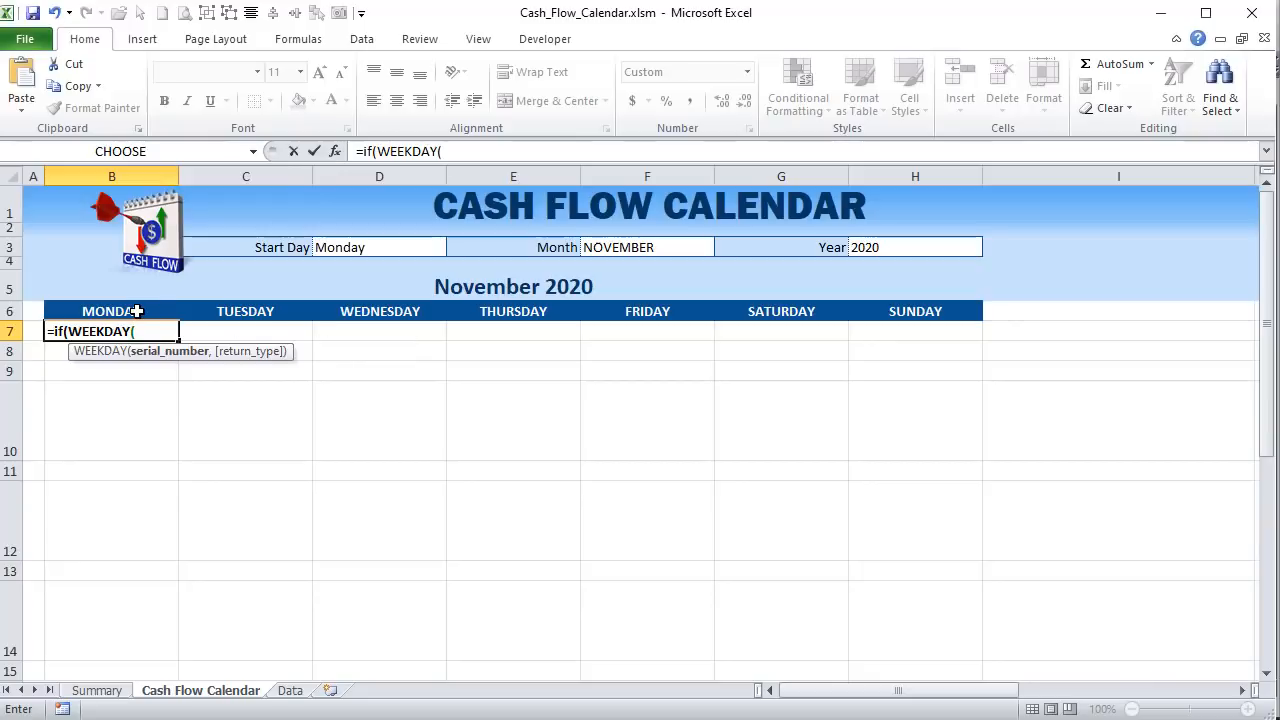
click(351, 293)
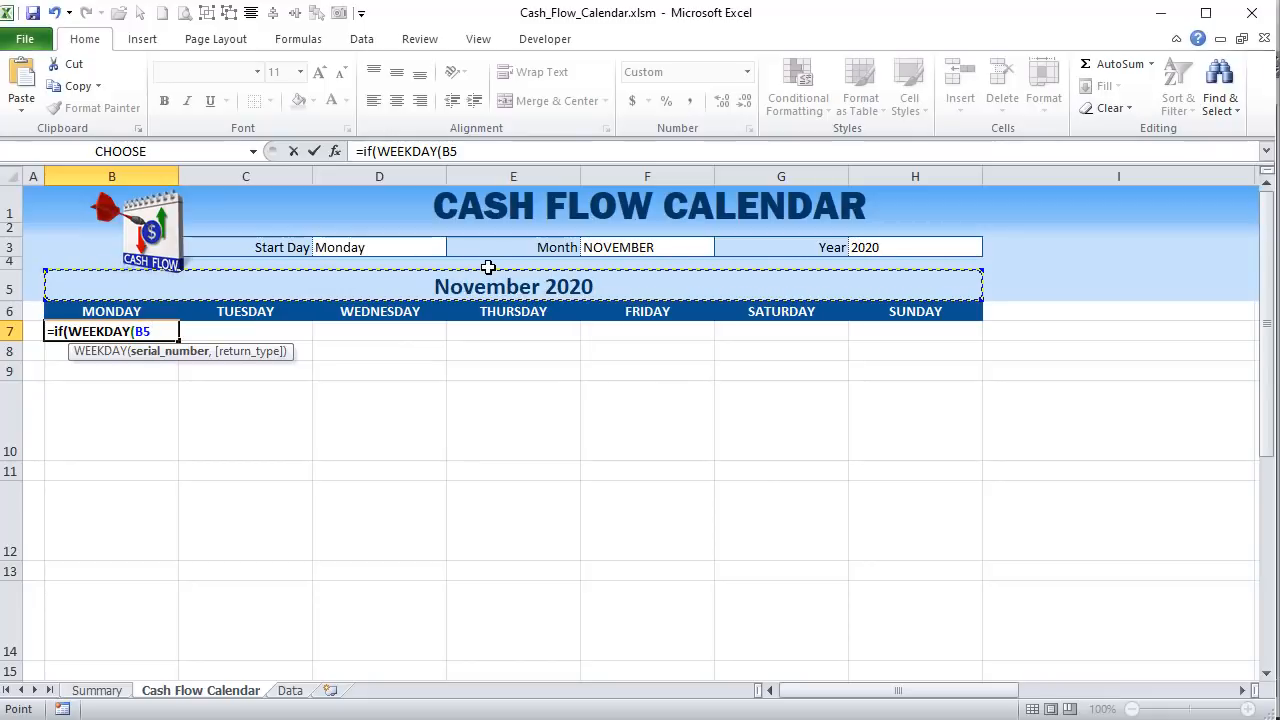
text(,2)
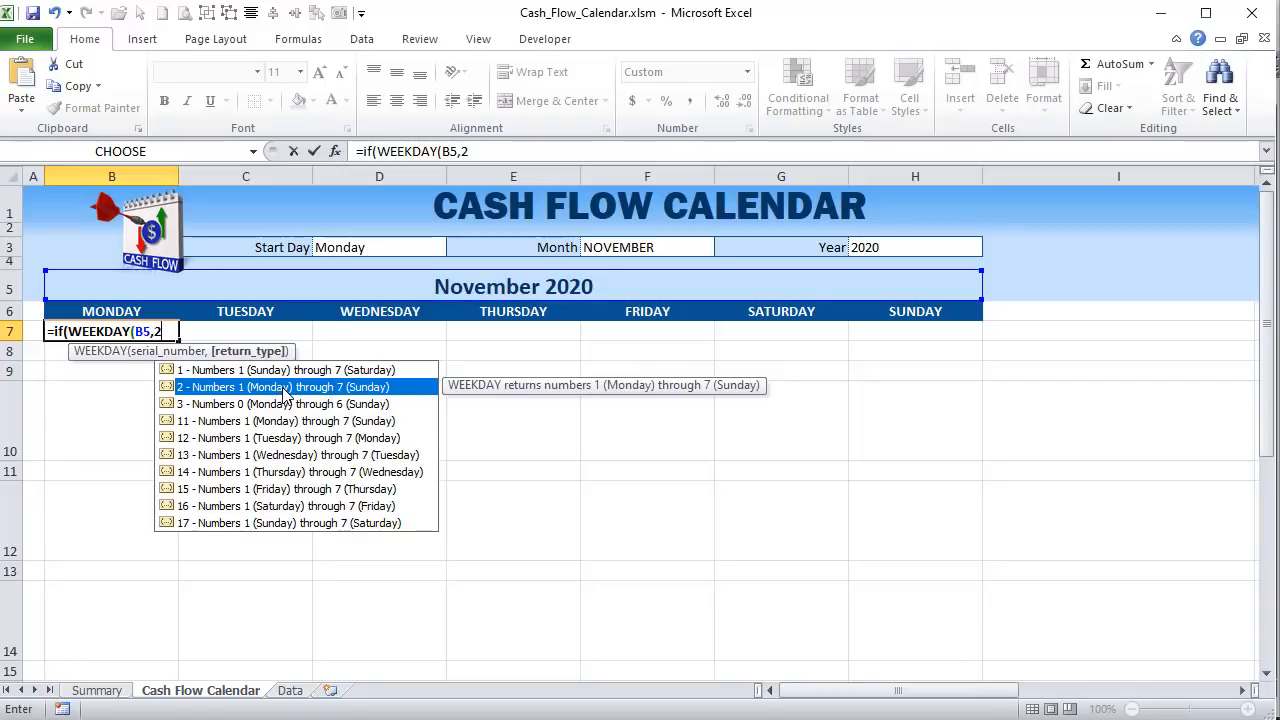
text())
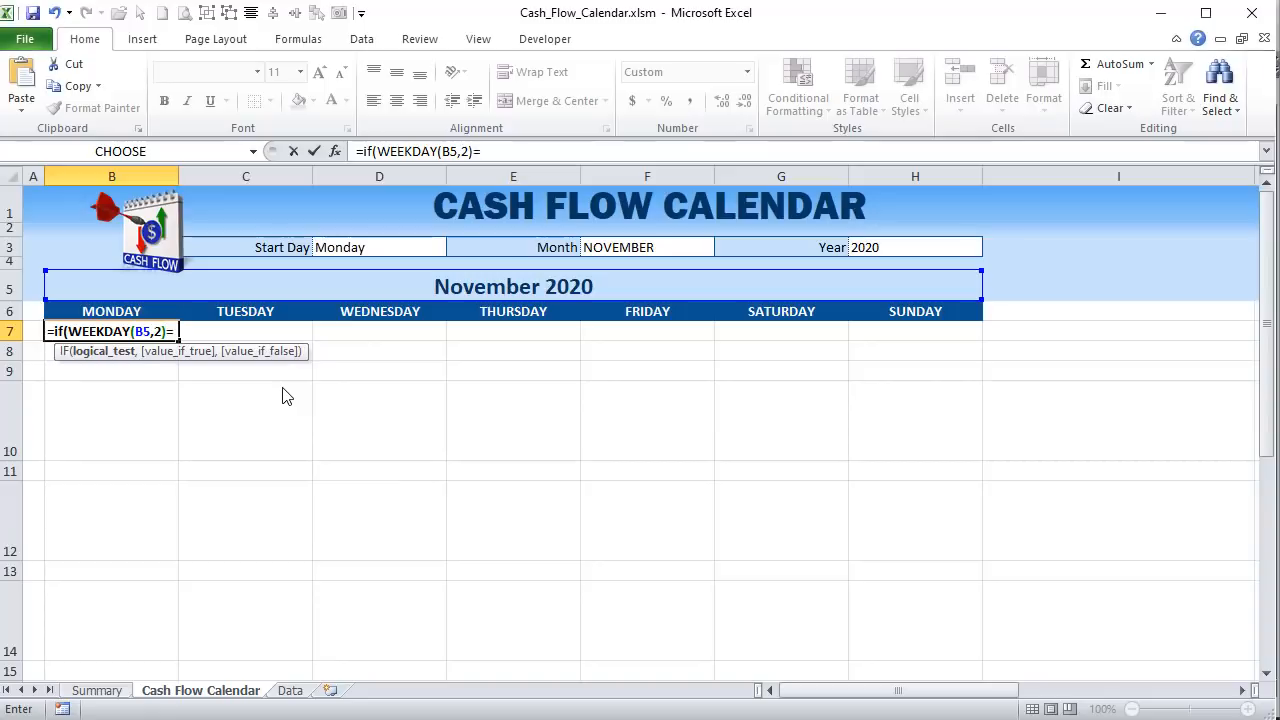
text(=Sta)
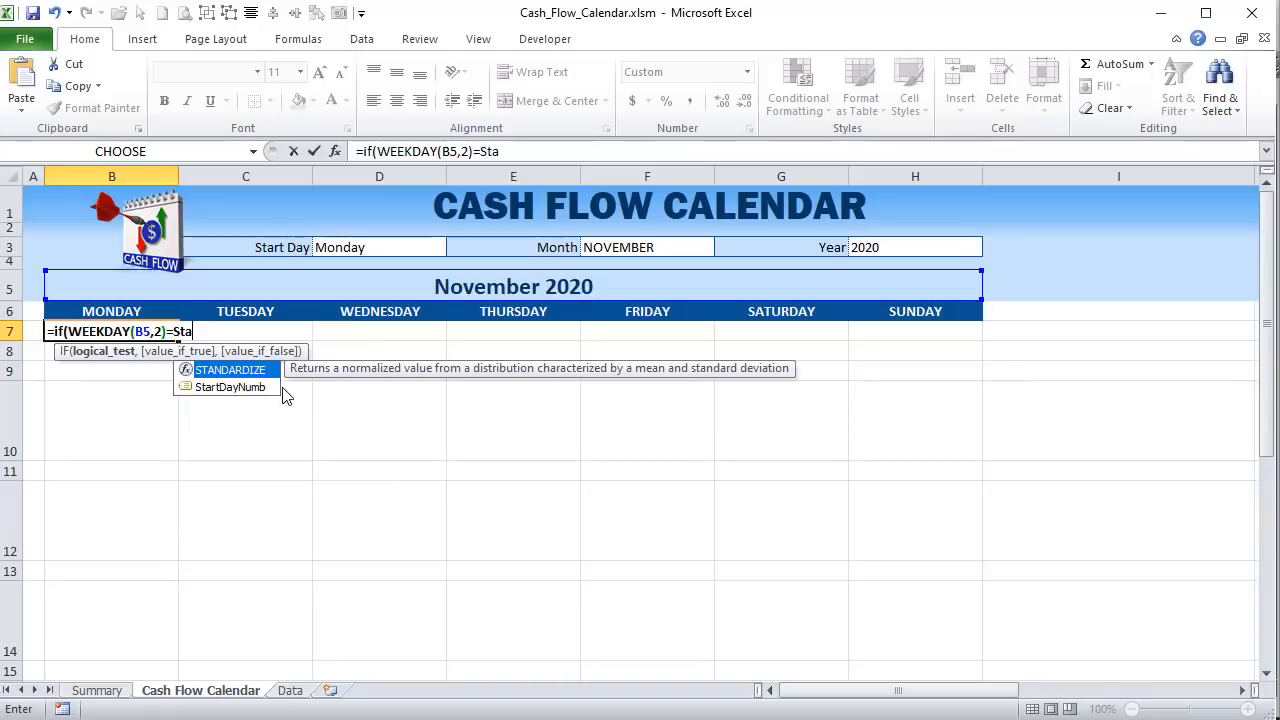
key(Down)
key(Tab)
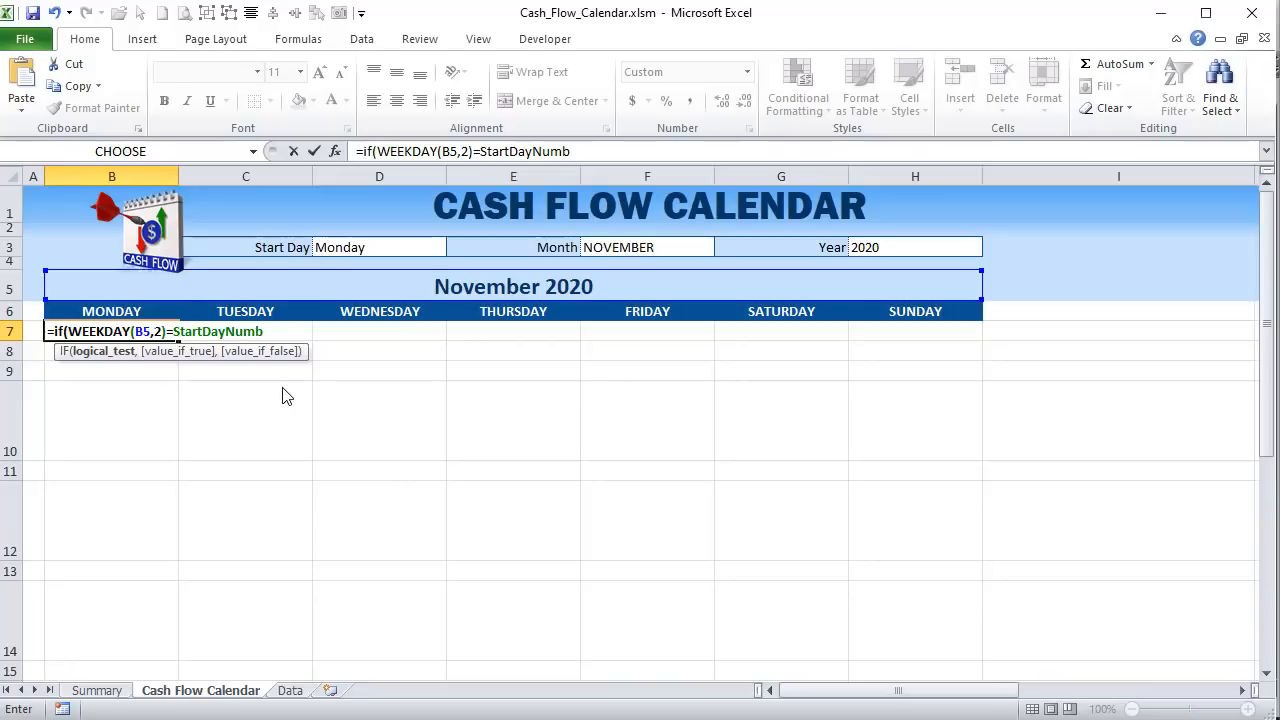
- Add $B$5 as the value if true in the B7 formula and make the WEEKDAY reference absolute as $B$5
text(,)
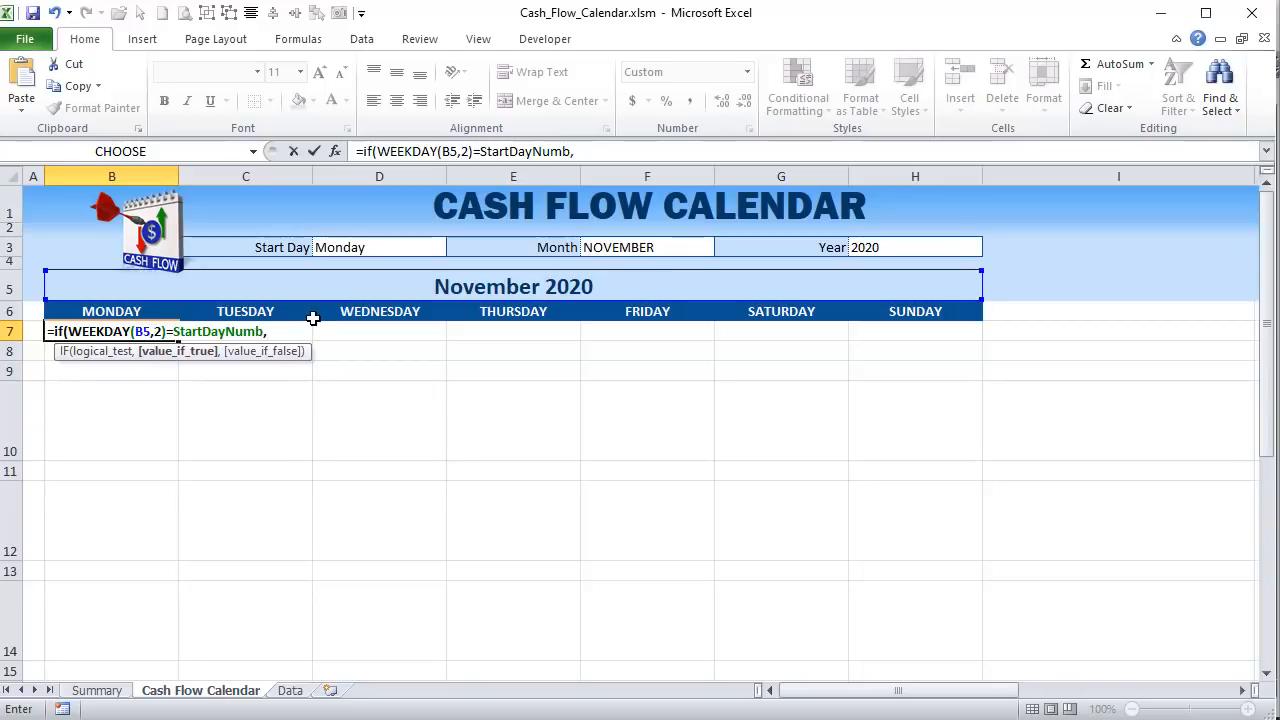
click(331, 287)
key(F4)
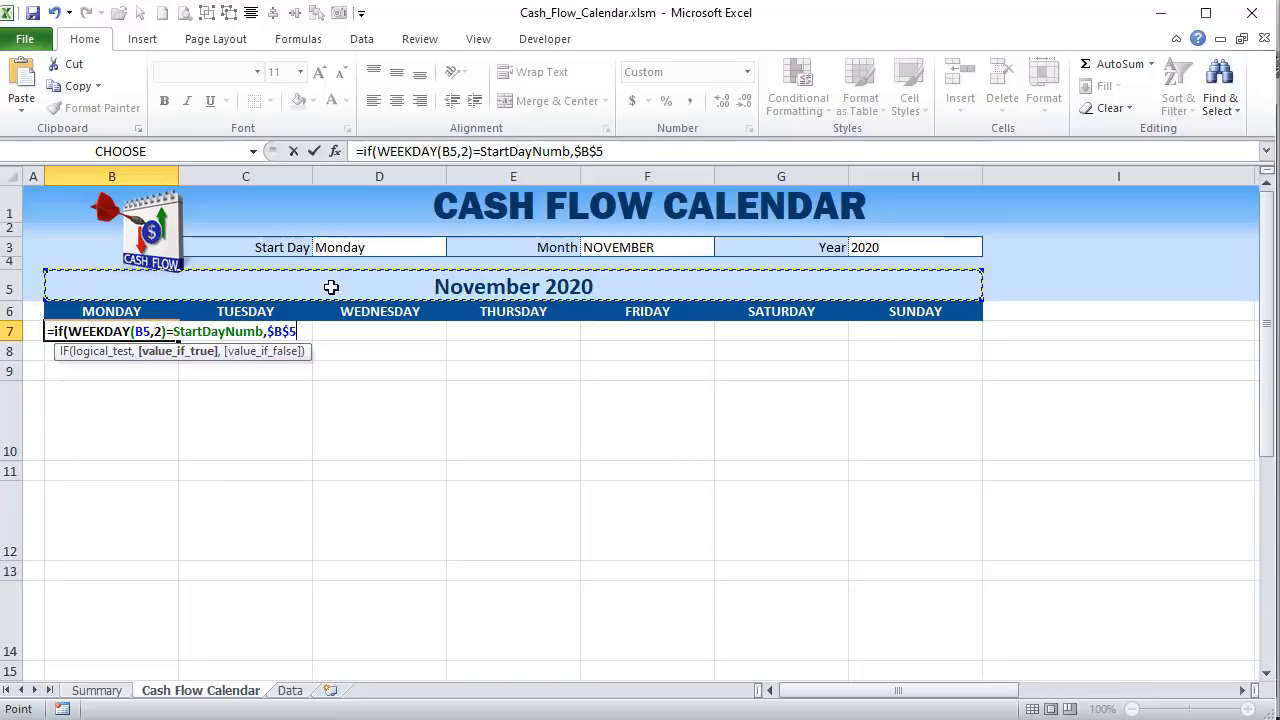
click(145, 331)
key(F4)
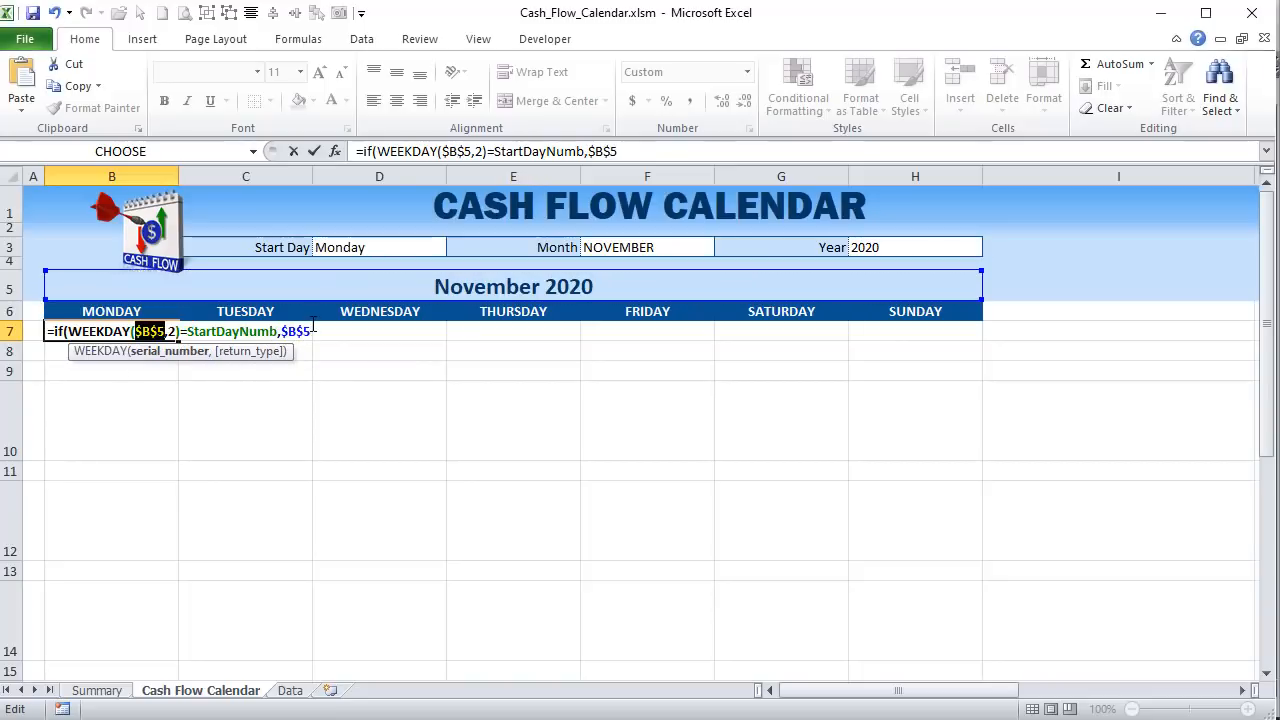
click(313, 328)
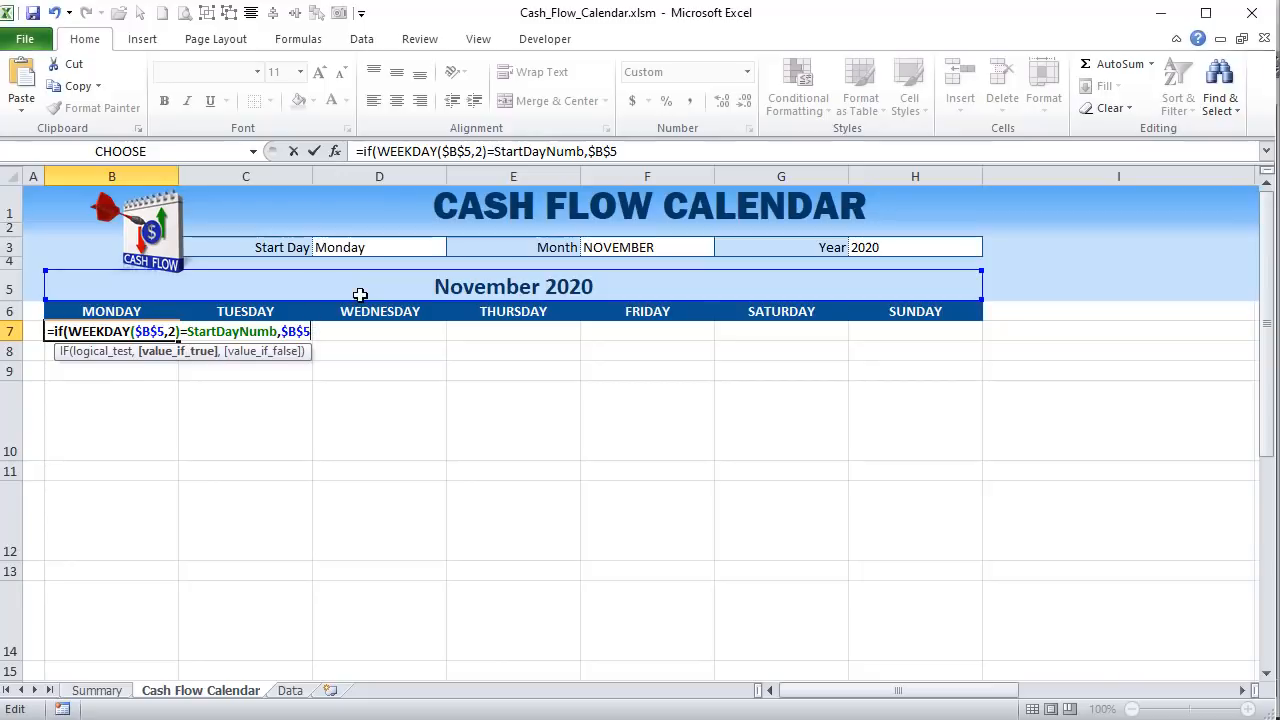
- Re-enter the value if true in the B7 formula as the absolute date heading reference $B$5 and commit the formula
key(BackSpace)
key(BackSpace)
key(BackSpace)
key(BackSpace)
click(360, 295)
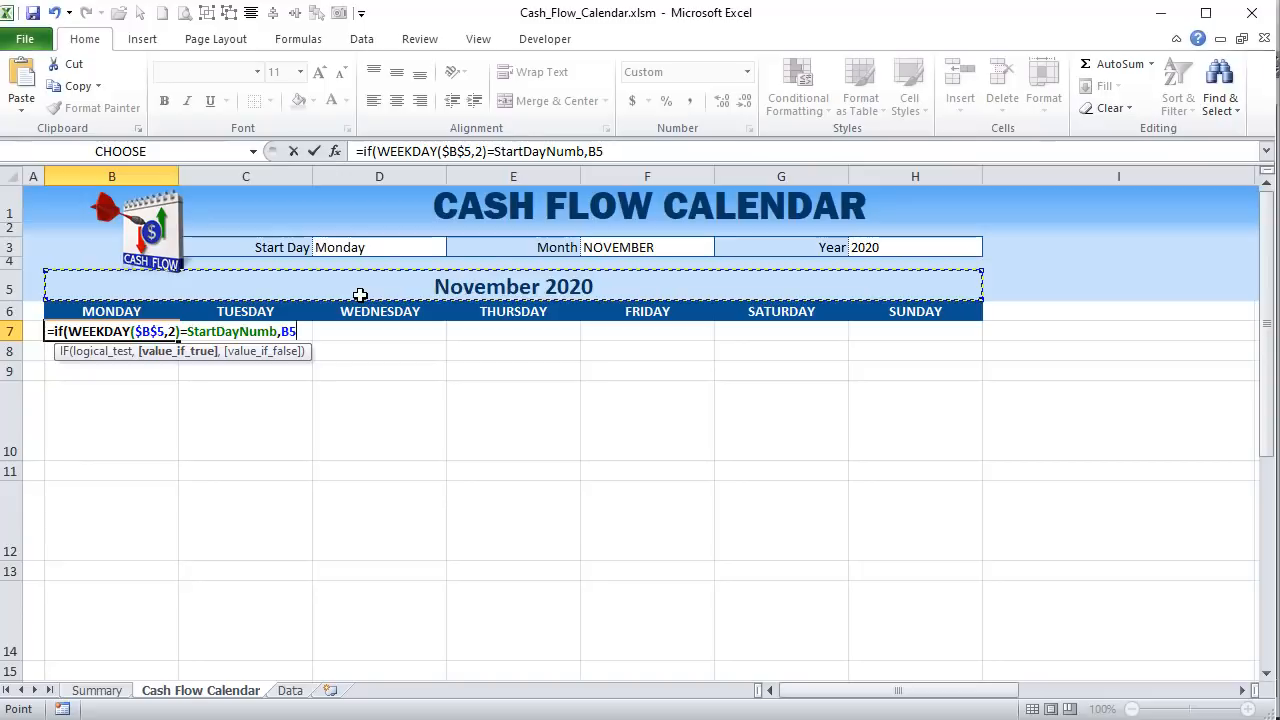
key(F4)
text(,)
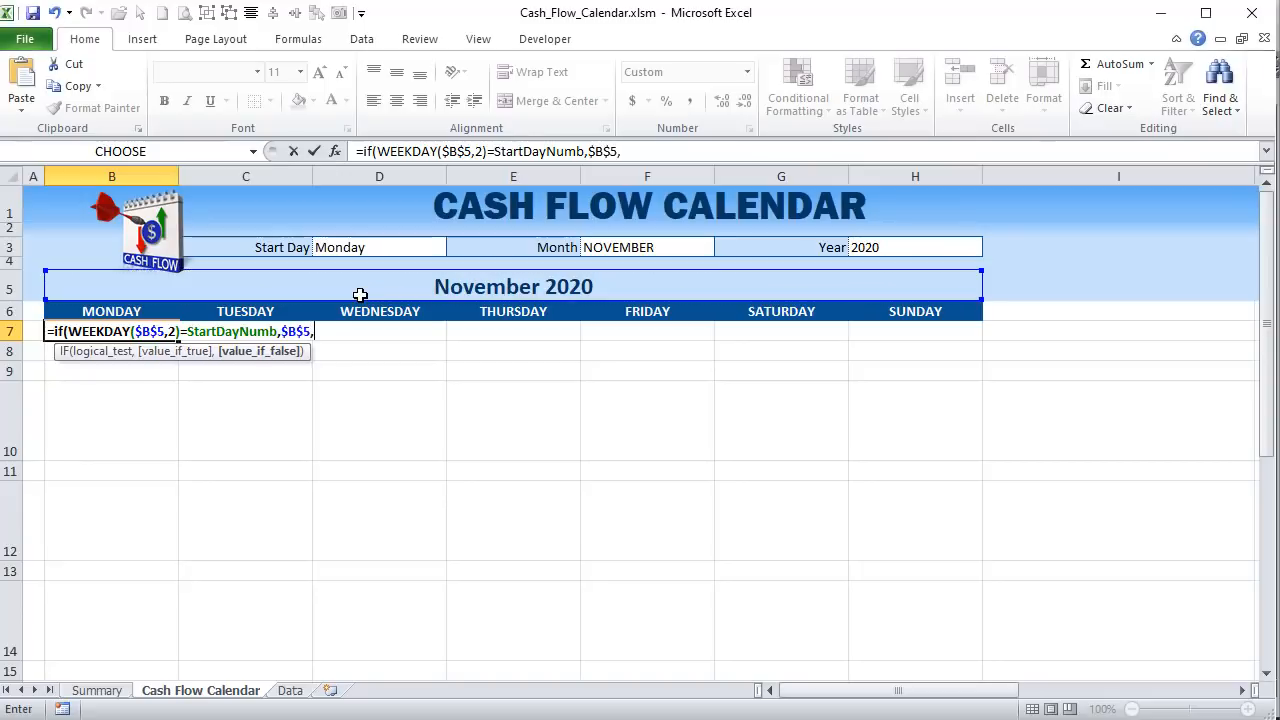
key(Return)
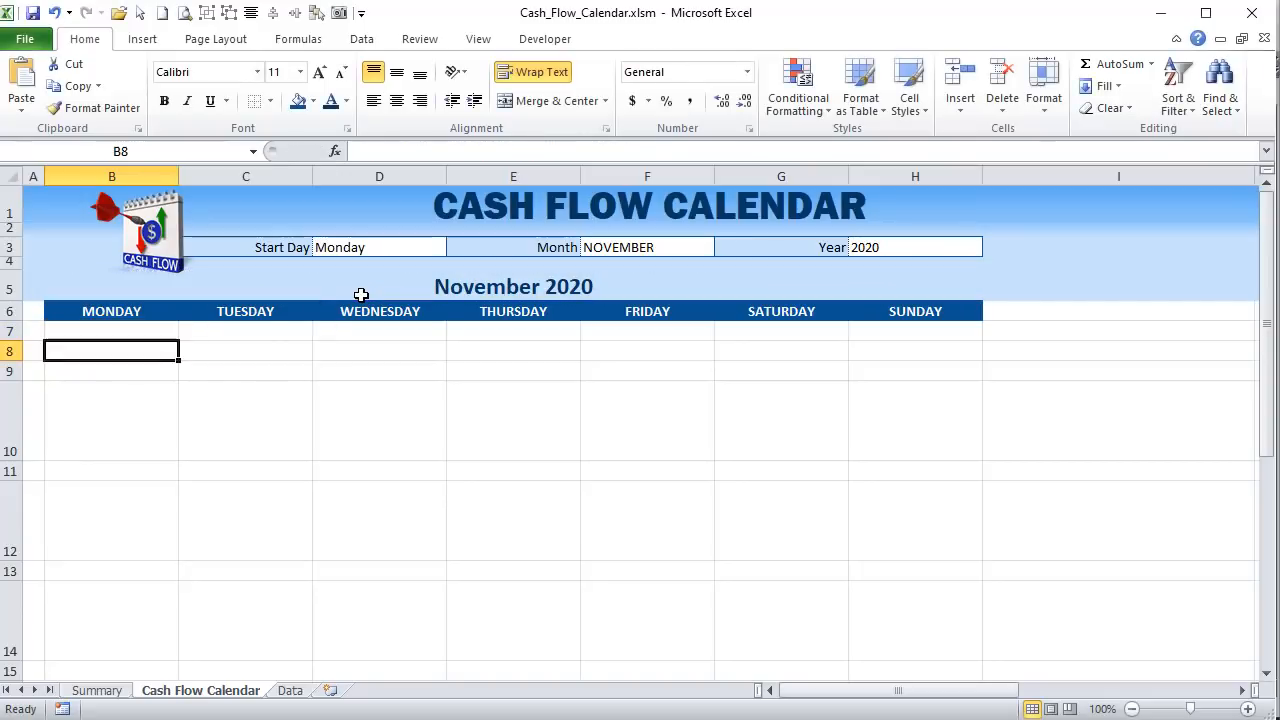
- Check the formula in B7 and locate the cell named StartDayNumb
click(158, 326)
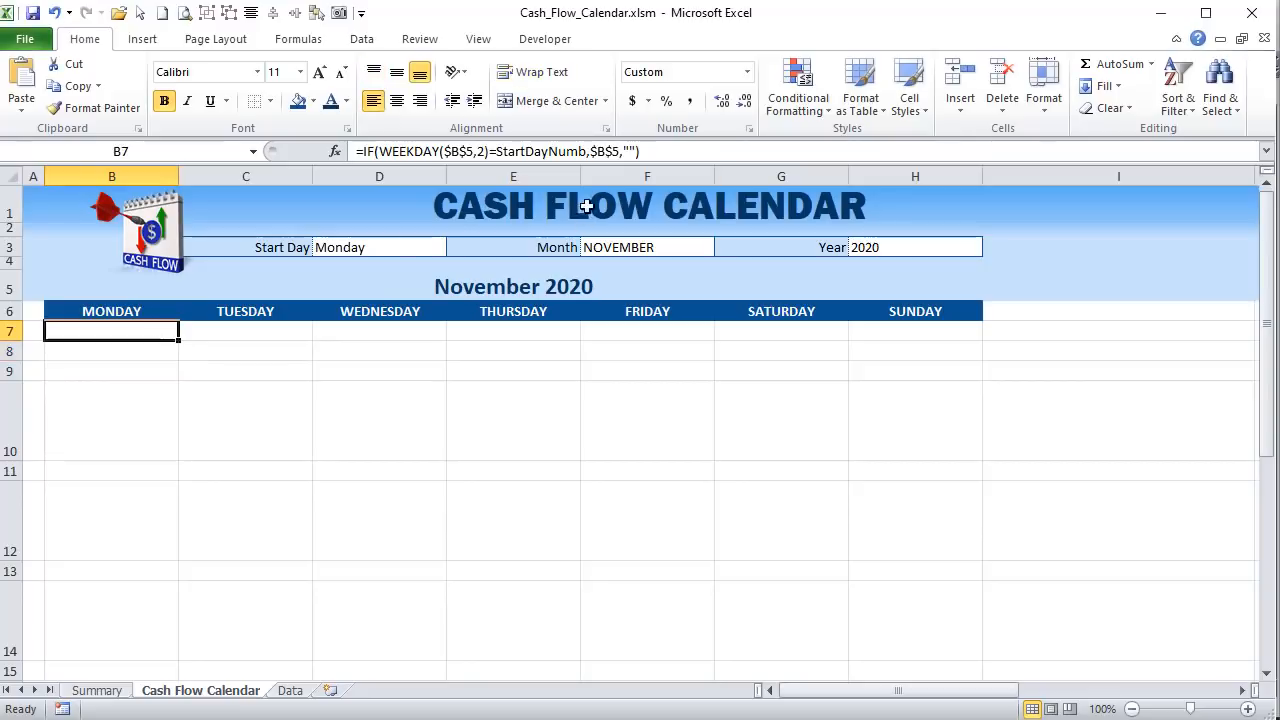
drag(972, 690, 1055, 678)
click(789, 249)
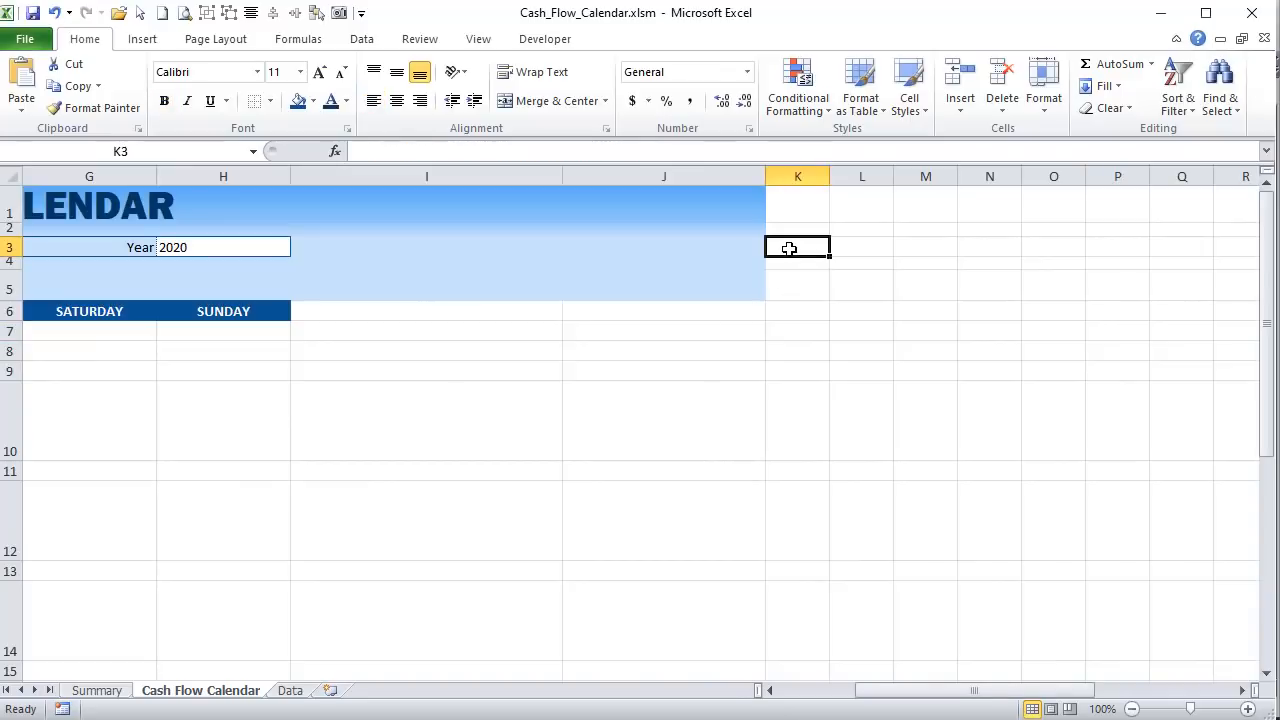
click(779, 273)
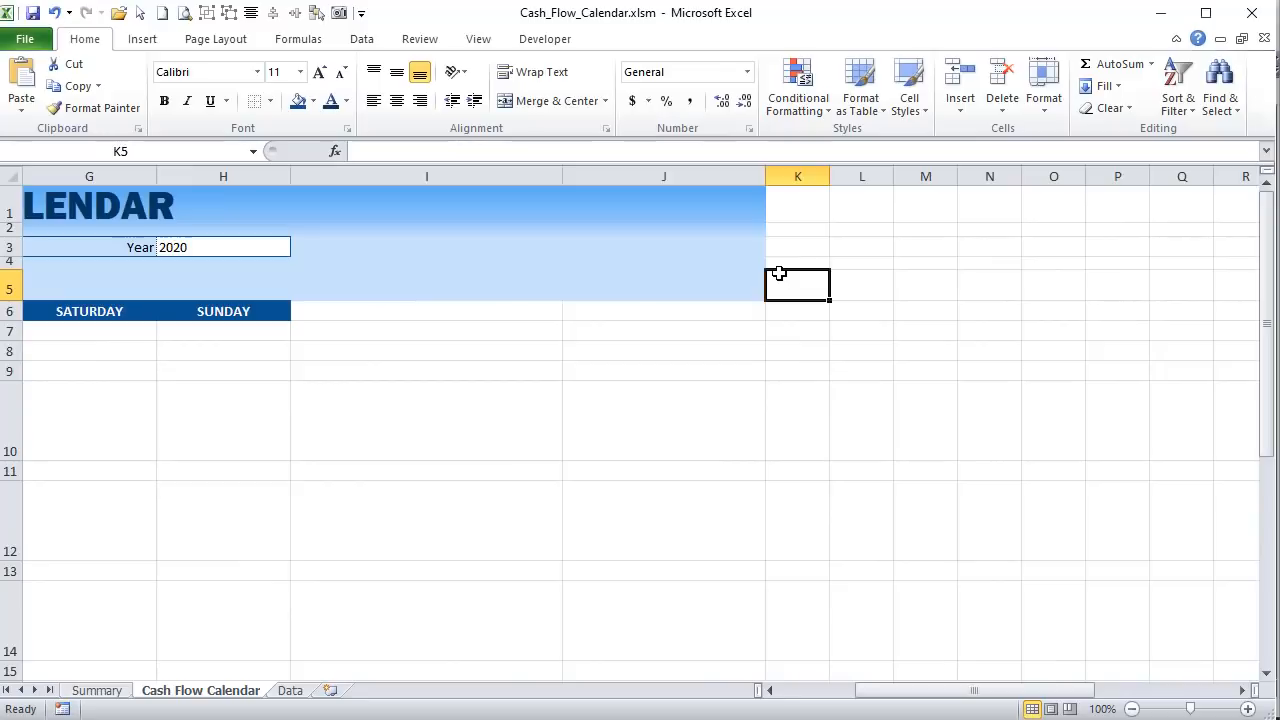
click(253, 151)
click(184, 210)
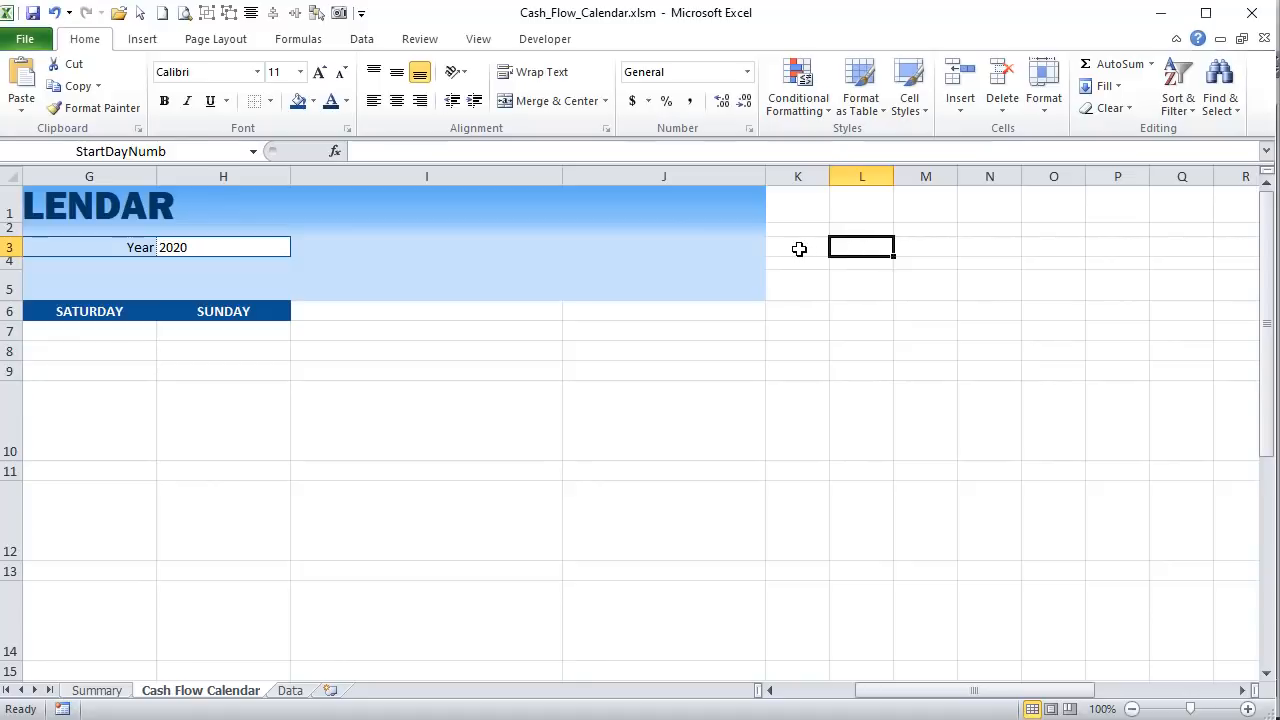
- Label cell K3, beside the StartDayNumb cell, as Start Day
click(797, 246)
text(Start)
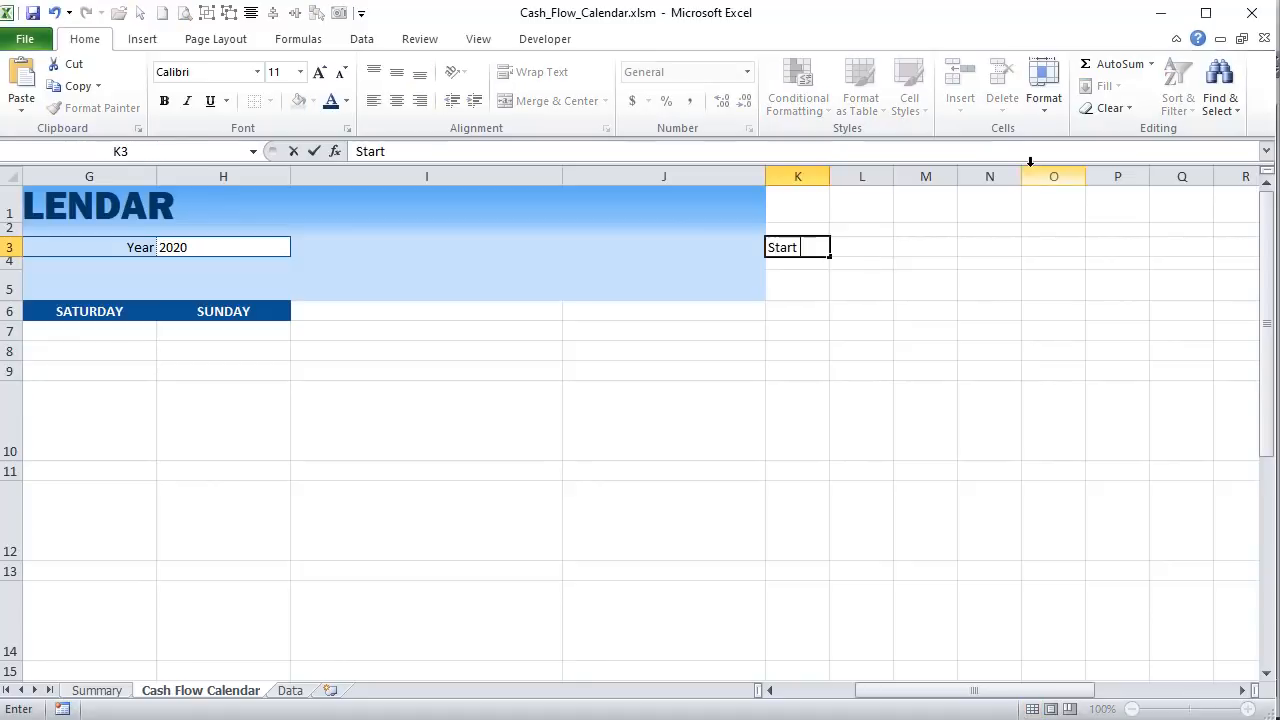
text( Date)
key(BackSpace)
key(BackSpace)
text(y)
key(Tab)
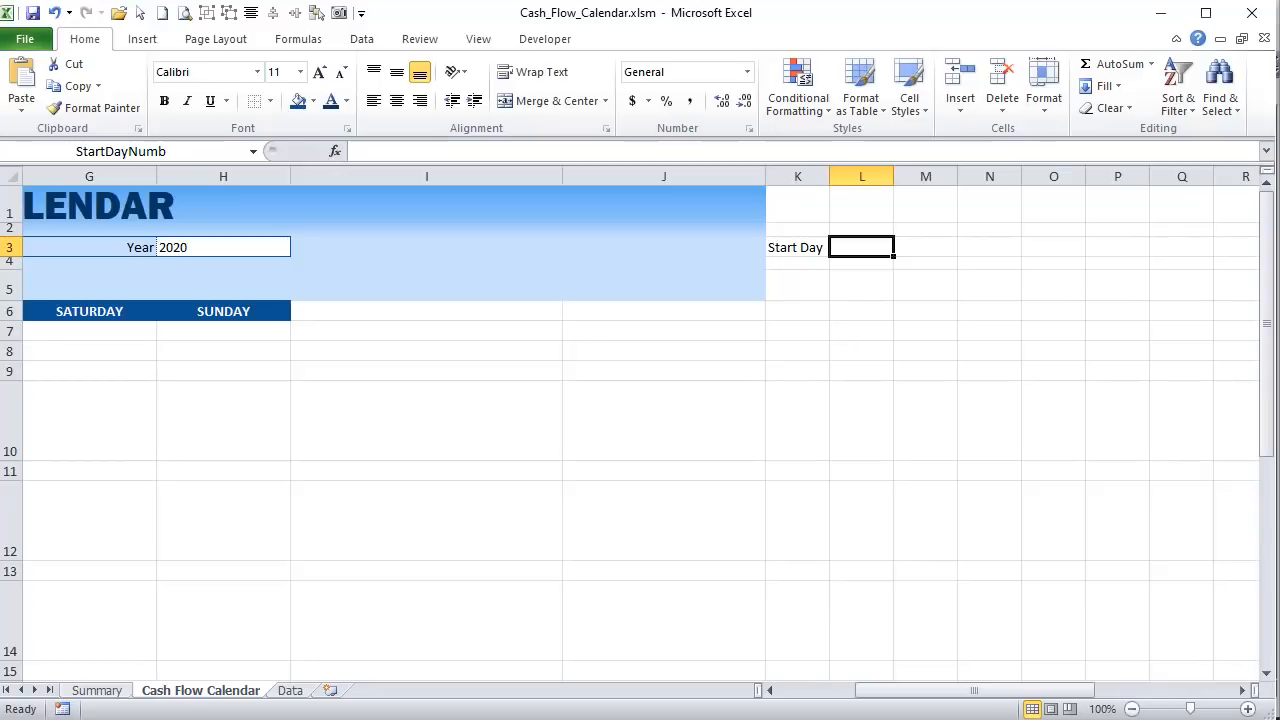
- Enter =MATCH(D3,Days,0) in L3 to return the chosen start day's position in the Days list
text(=matc)
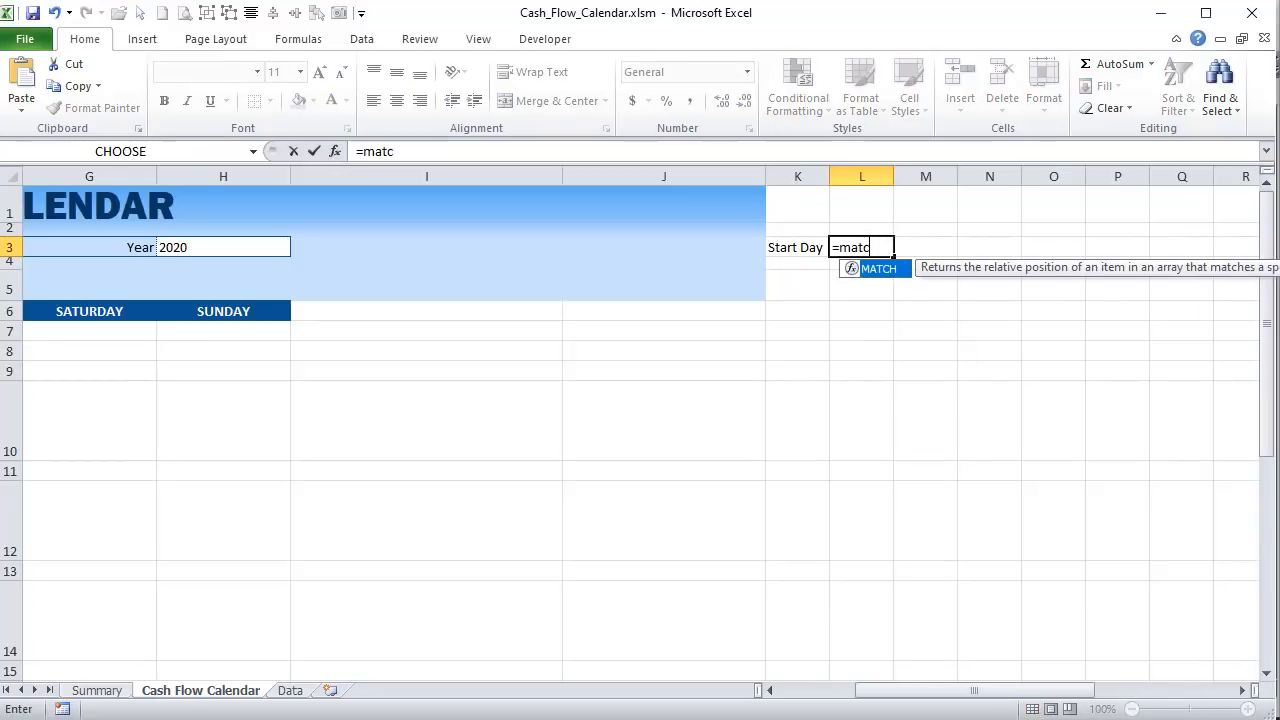
key(Tab)
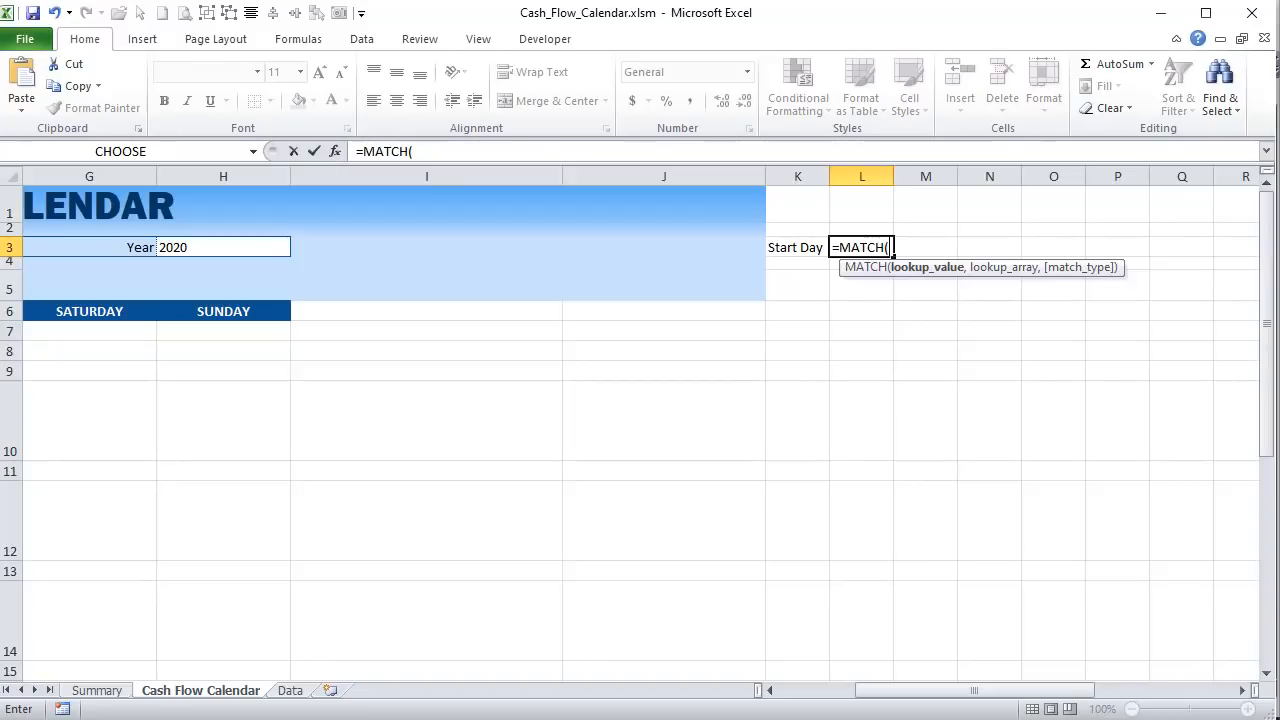
drag(1037, 686, 464, 441)
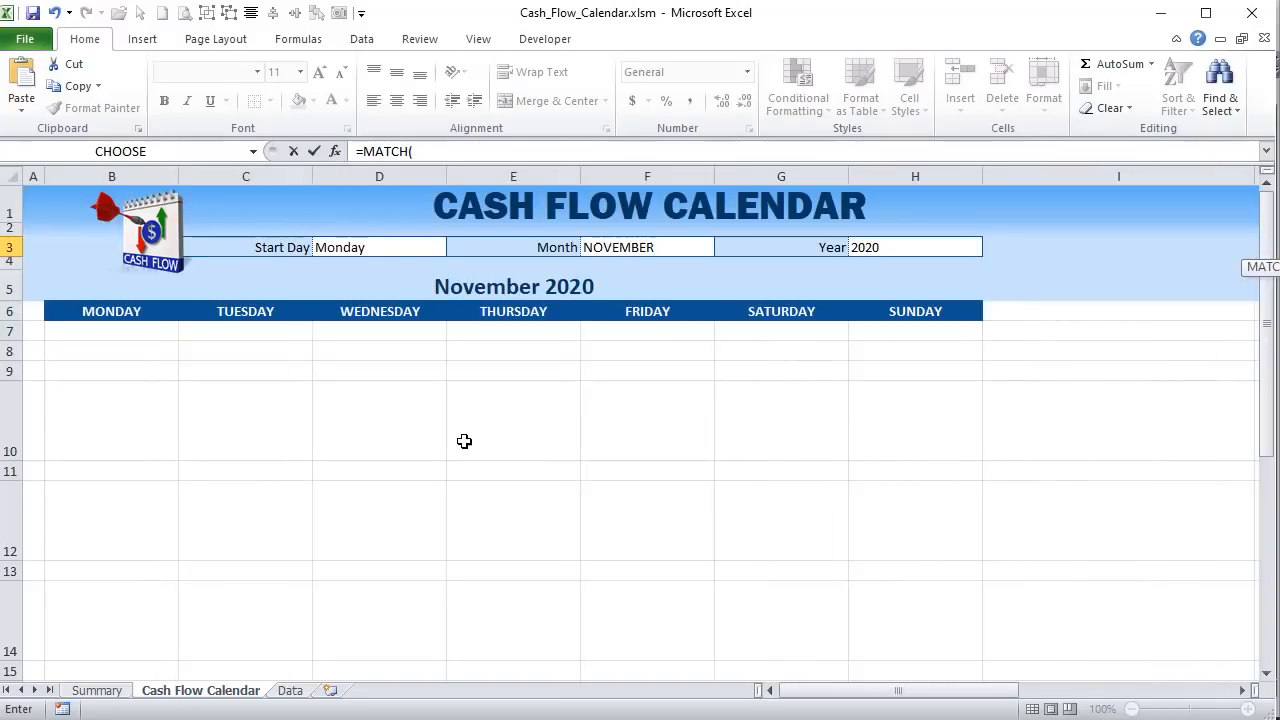
click(396, 248)
text(,days)
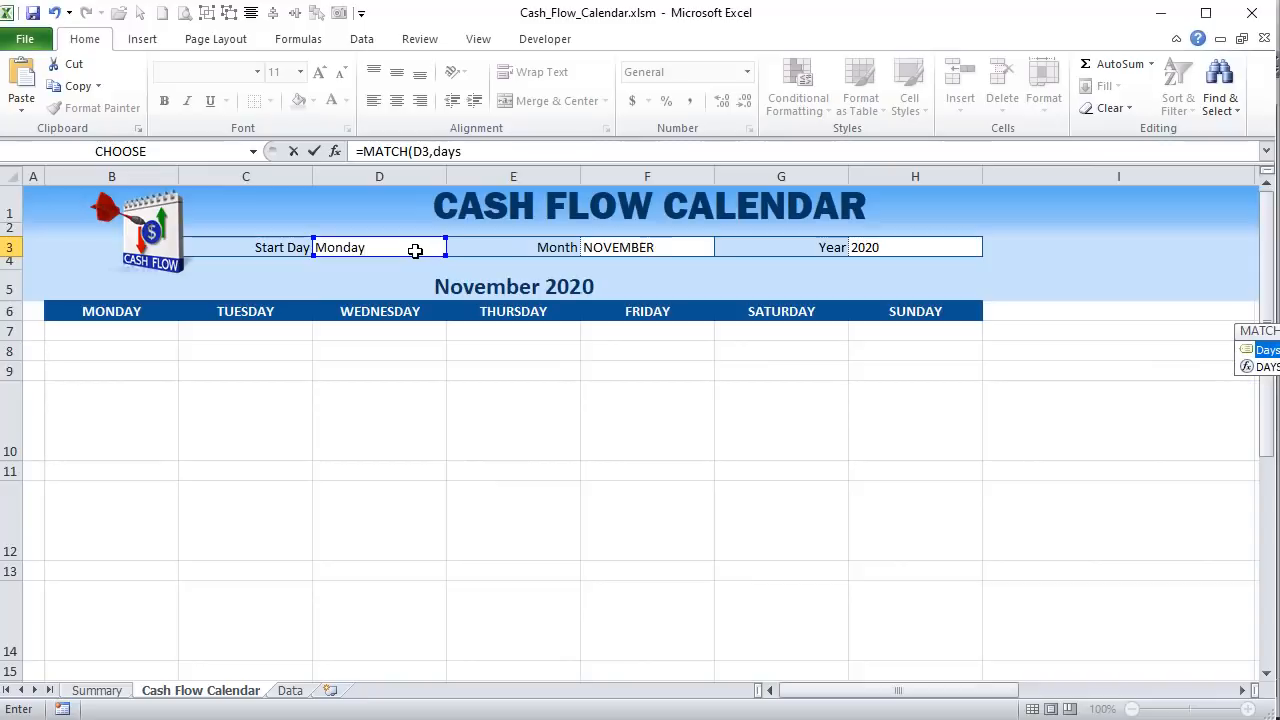
key(Tab)
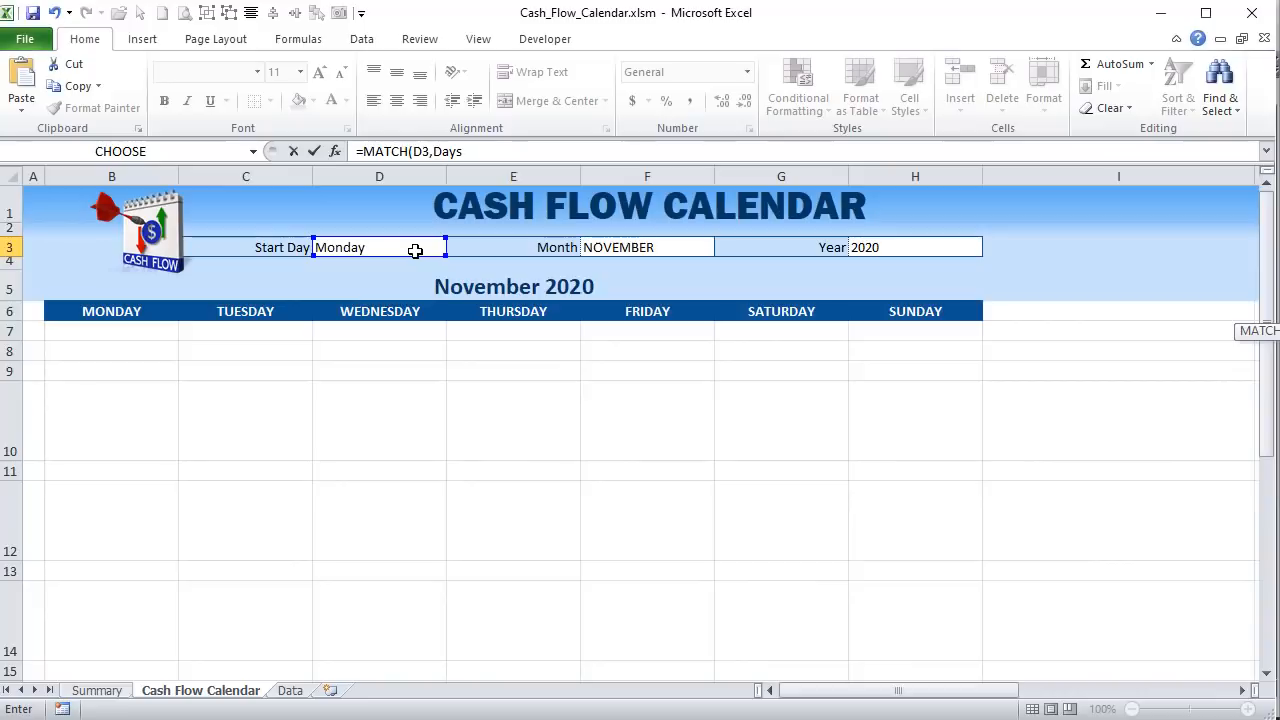
click(525, 156)
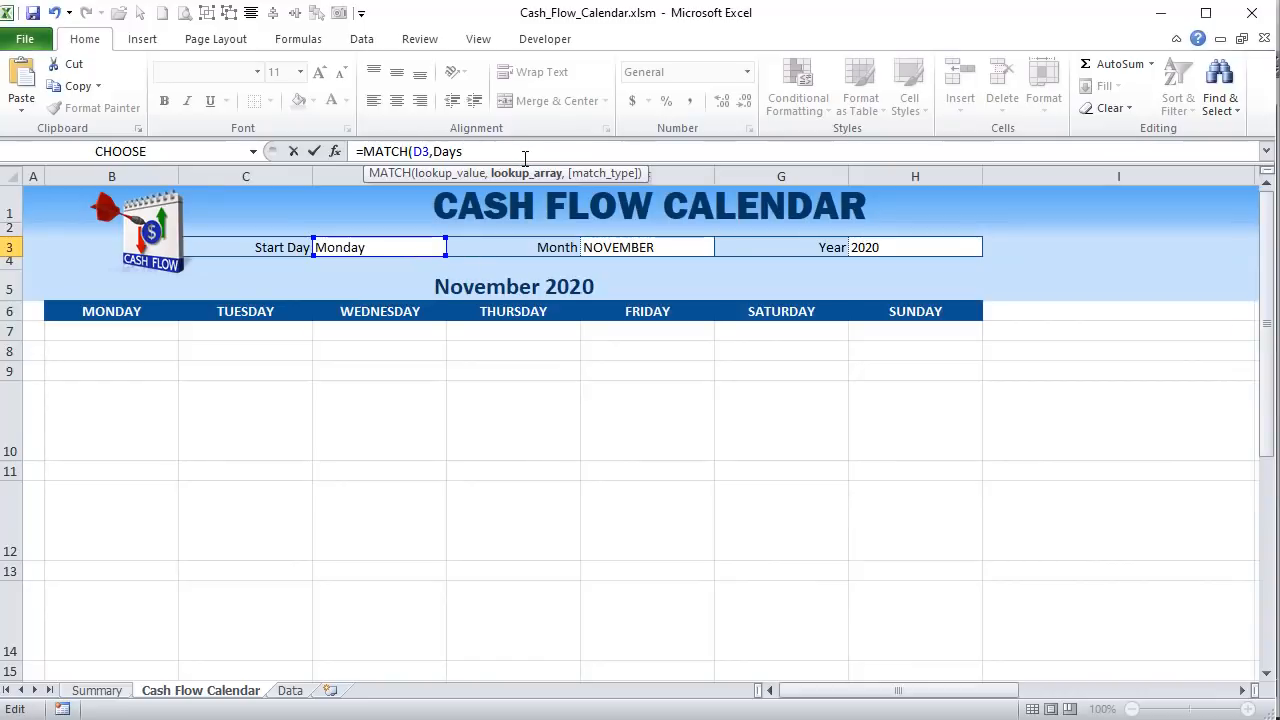
text(,)
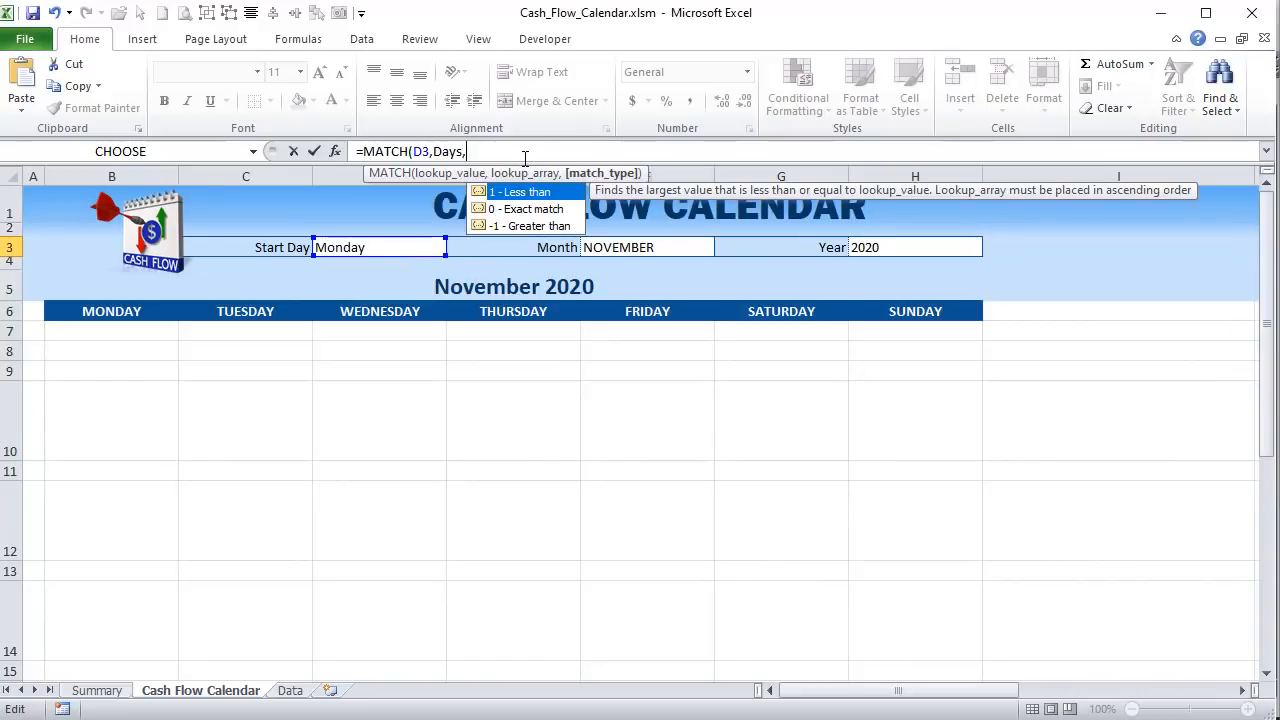
text(0))
key(Return)
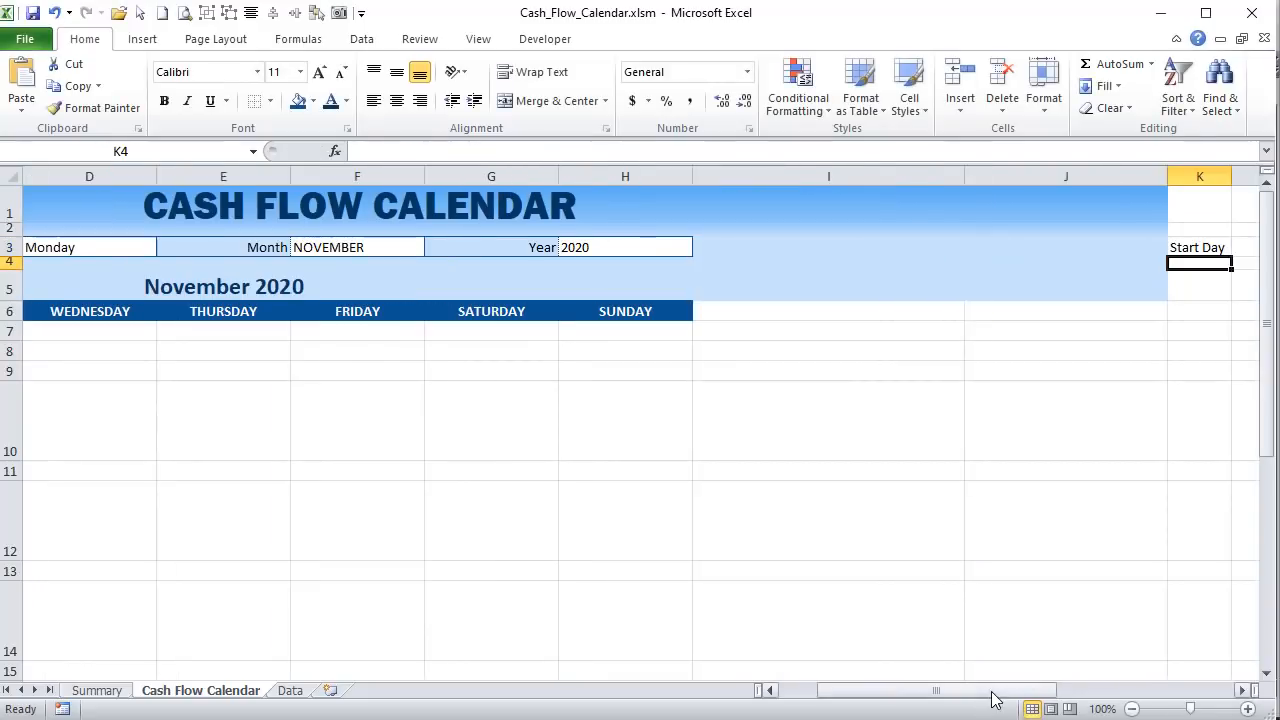
- Left-align the start day number in L3
drag(991, 697, 1078, 697)
click(337, 248)
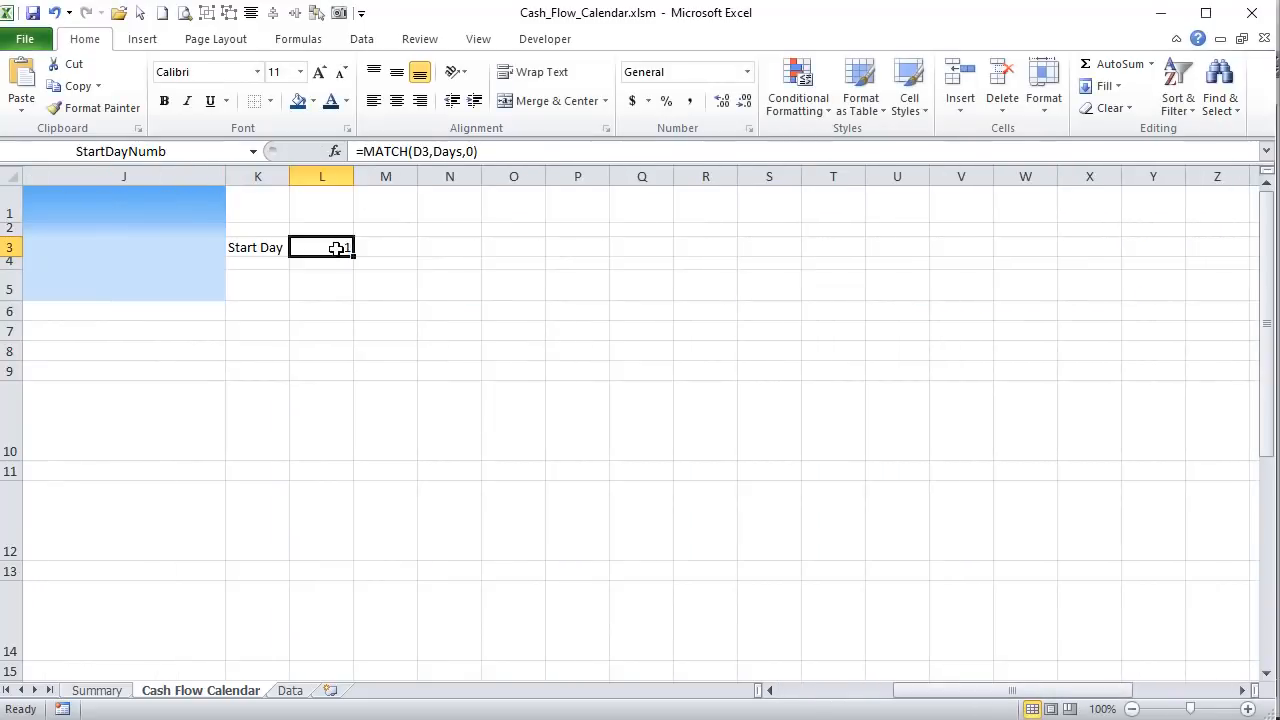
click(374, 100)
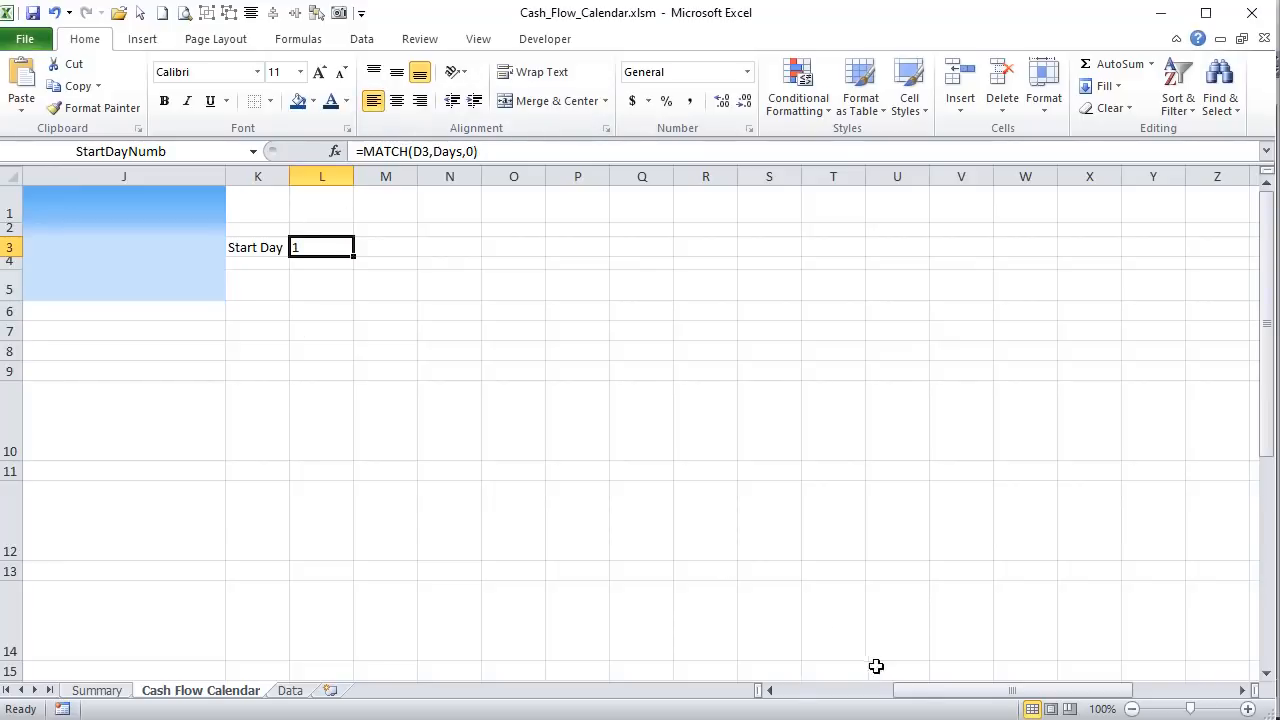
- Test the start day number by switching the start day to Tuesday and back to Monday
drag(896, 690, 760, 688)
click(423, 249)
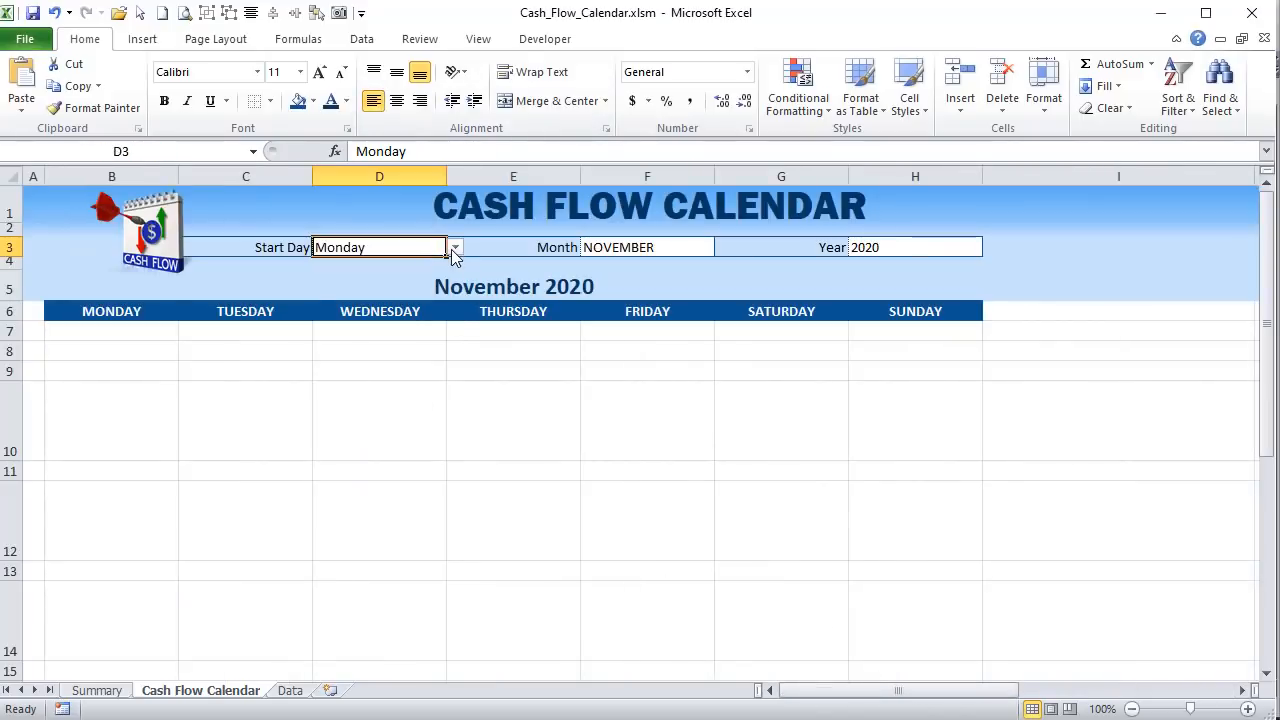
click(455, 247)
click(423, 279)
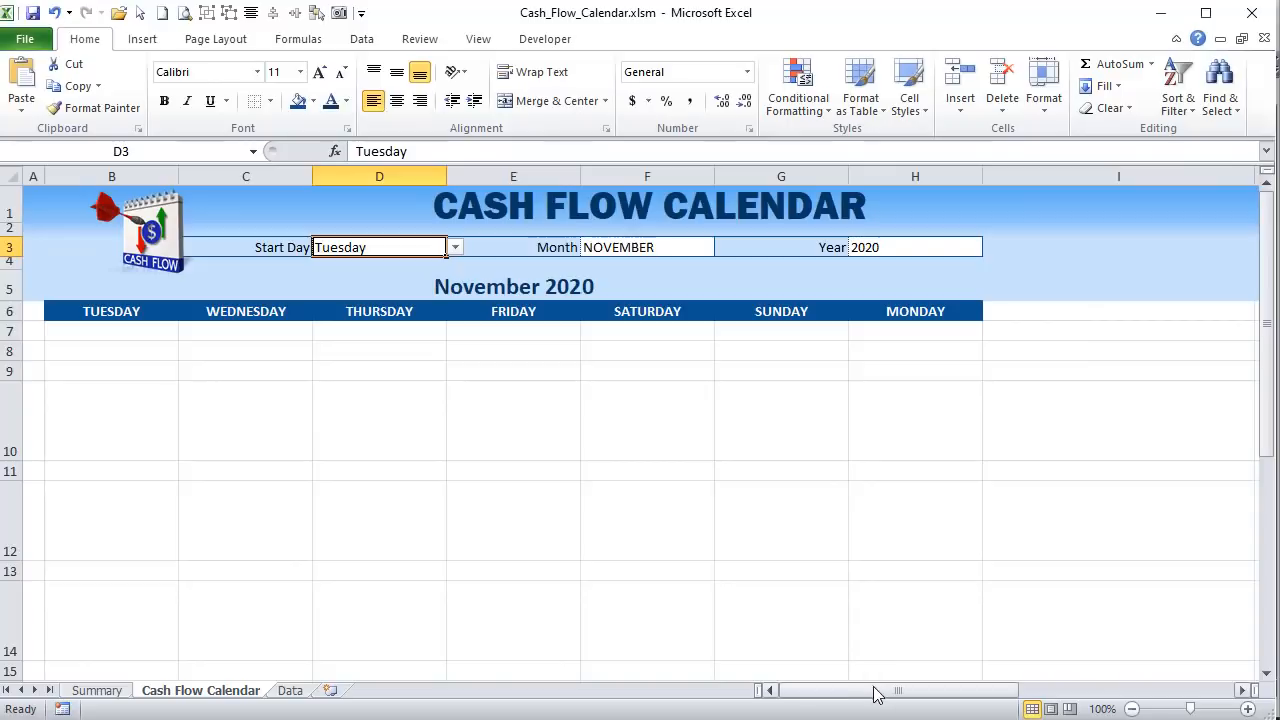
drag(874, 691, 841, 690)
click(455, 247)
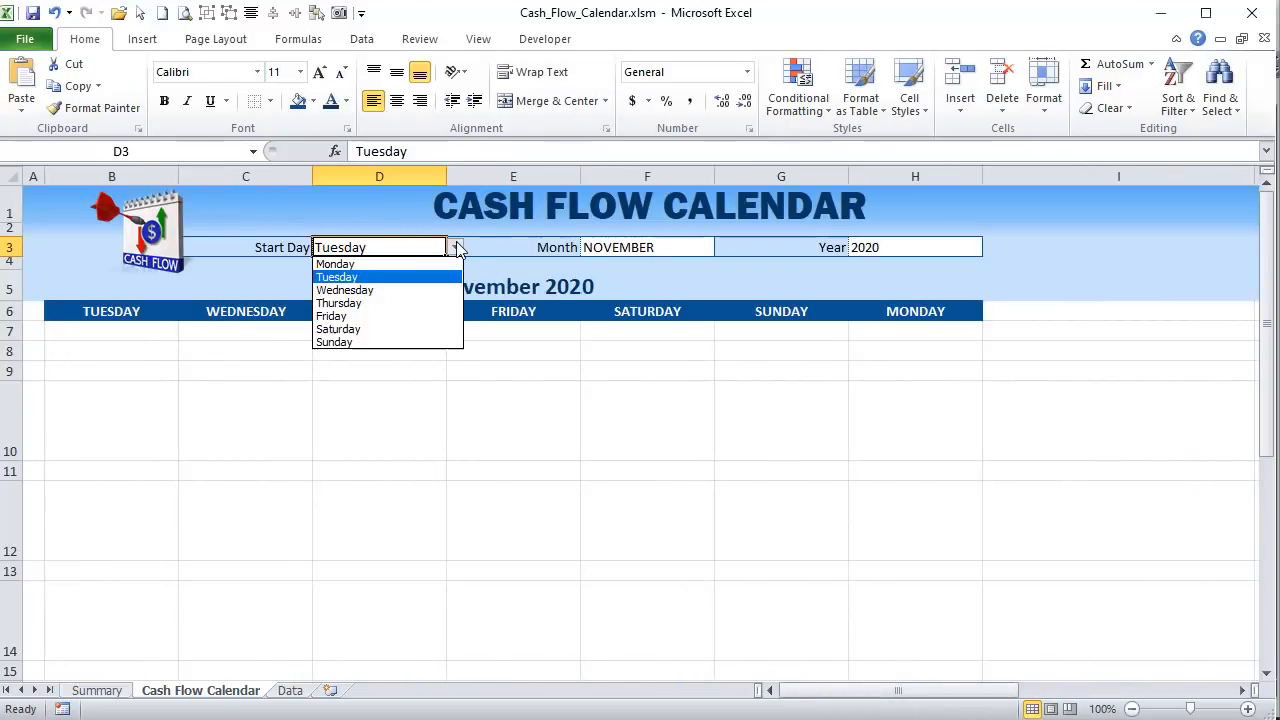
click(405, 265)
- Go to the start day number in L3 and enter StartDayNumb as the cell's name
click(253, 151)
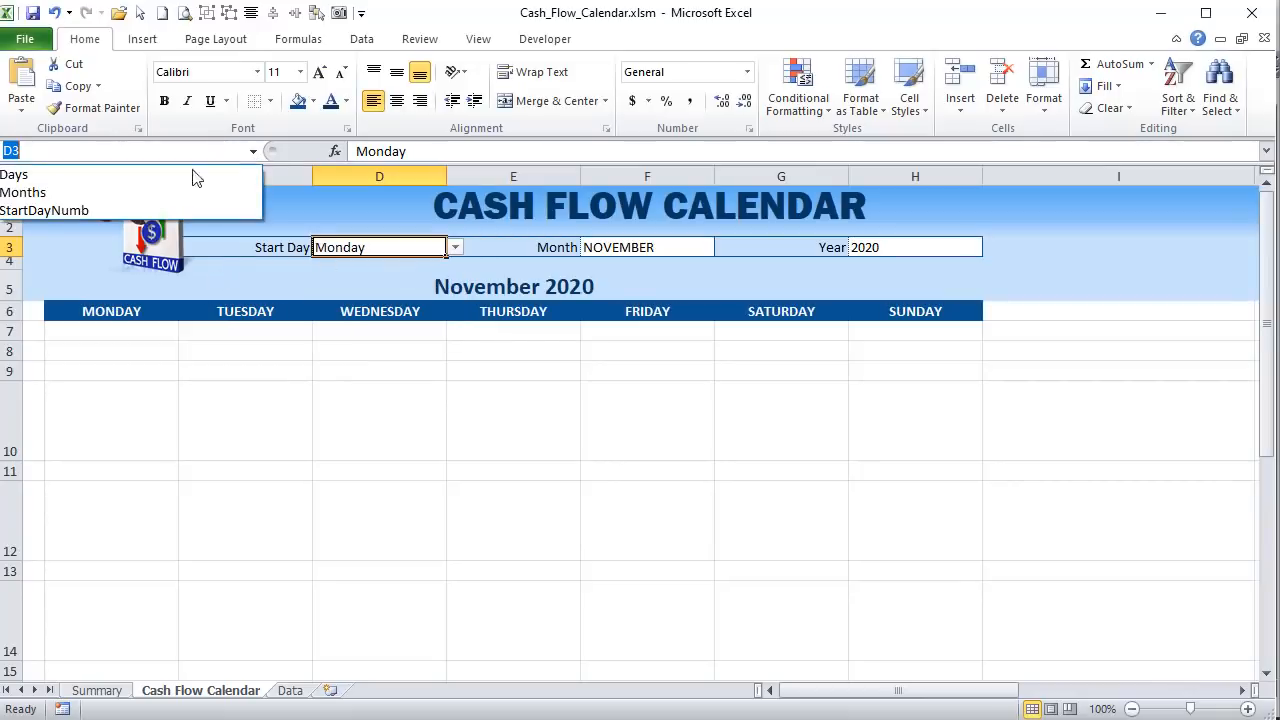
click(140, 210)
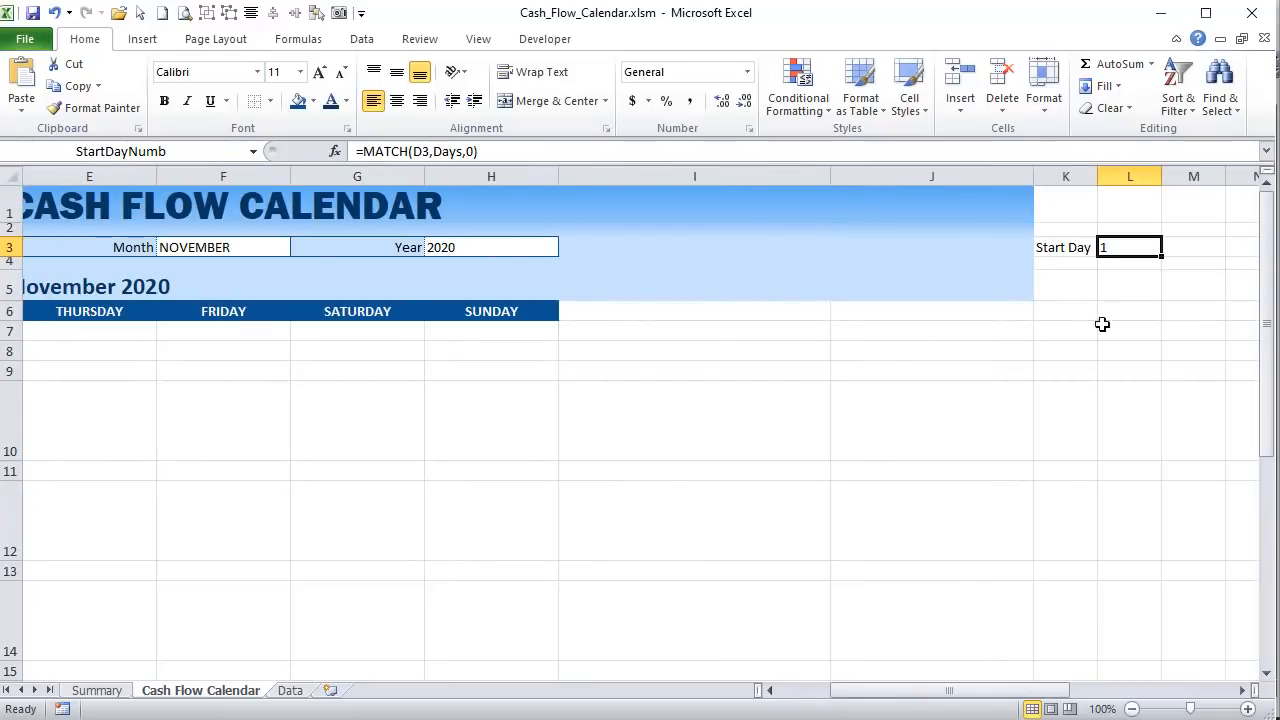
click(177, 150)
text(Sta)
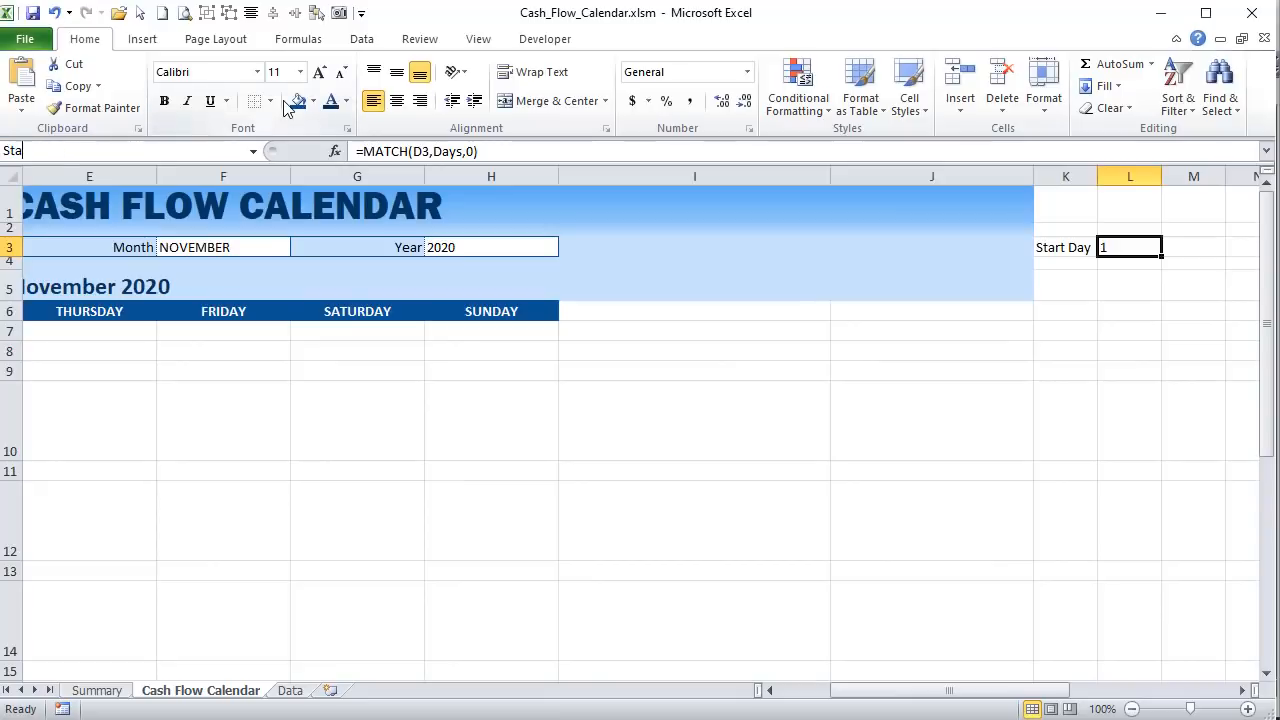
text(rtDayNumb)
key(Return)
- Review the formulas in B7 and the B5 date heading, and set the month selector to JANUARY
scroll(994, 457, down, 1)
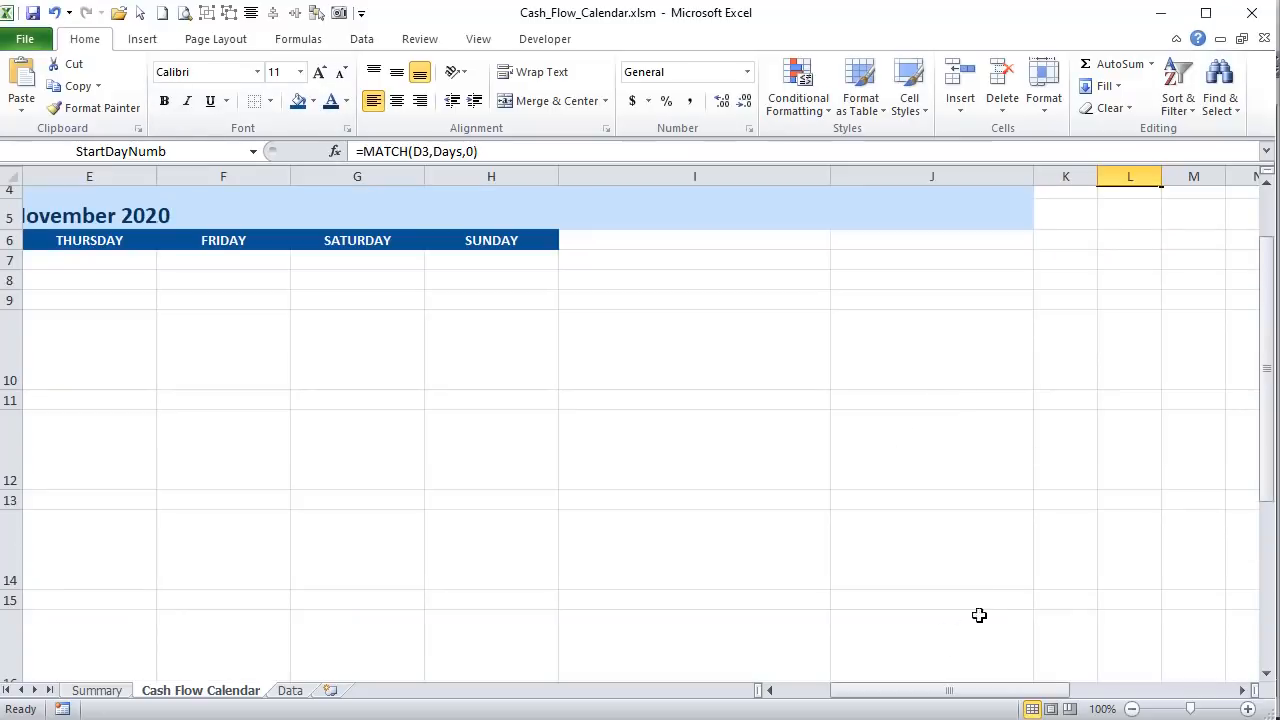
scroll(980, 620, up, 1)
drag(994, 690, 926, 691)
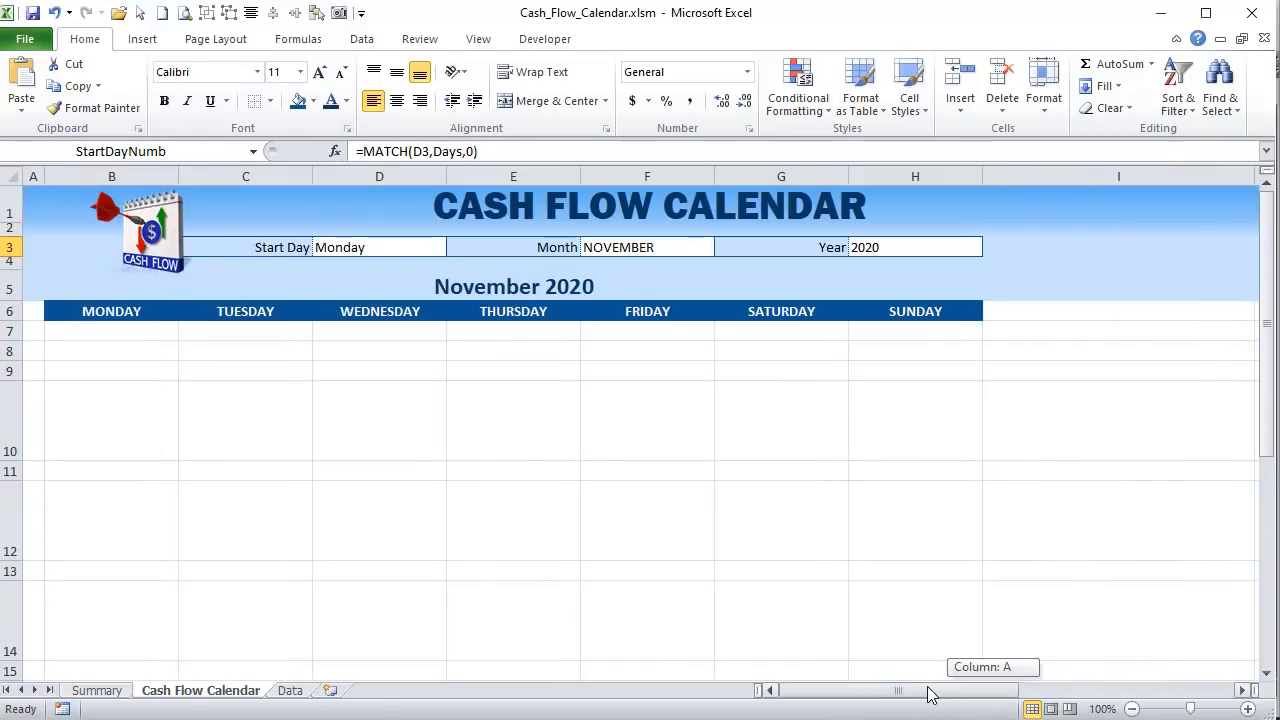
click(157, 337)
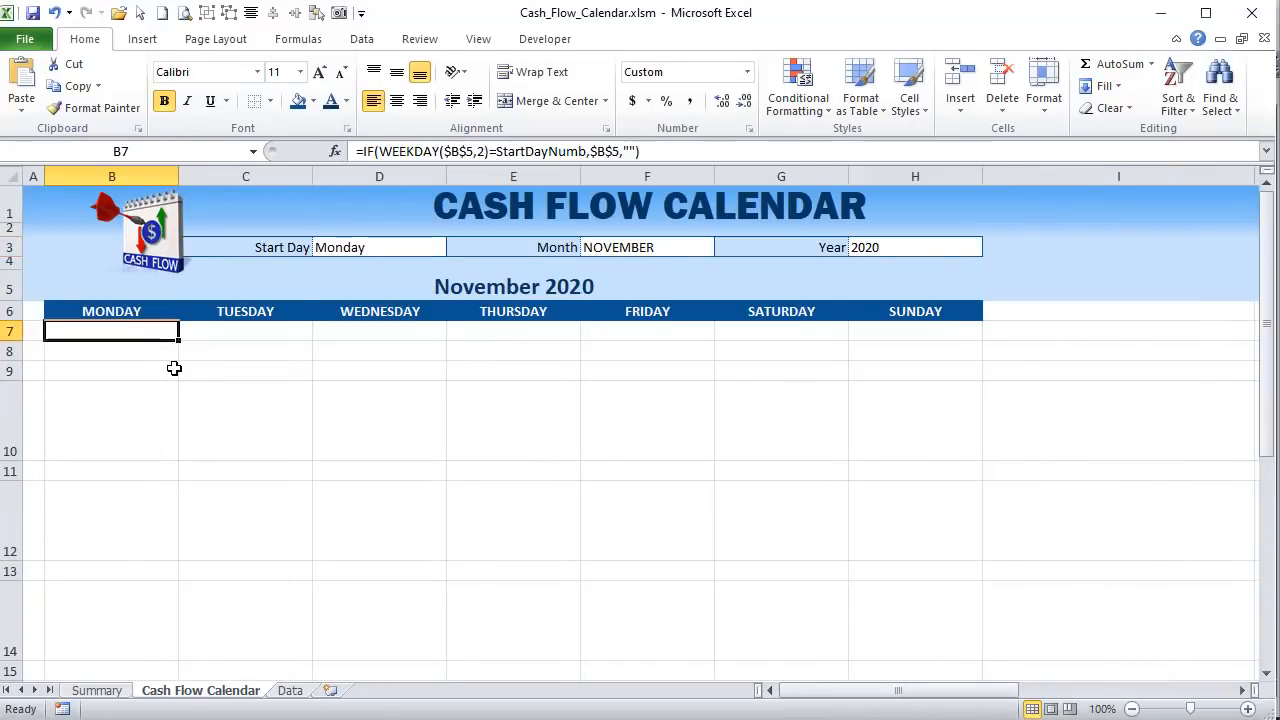
click(508, 292)
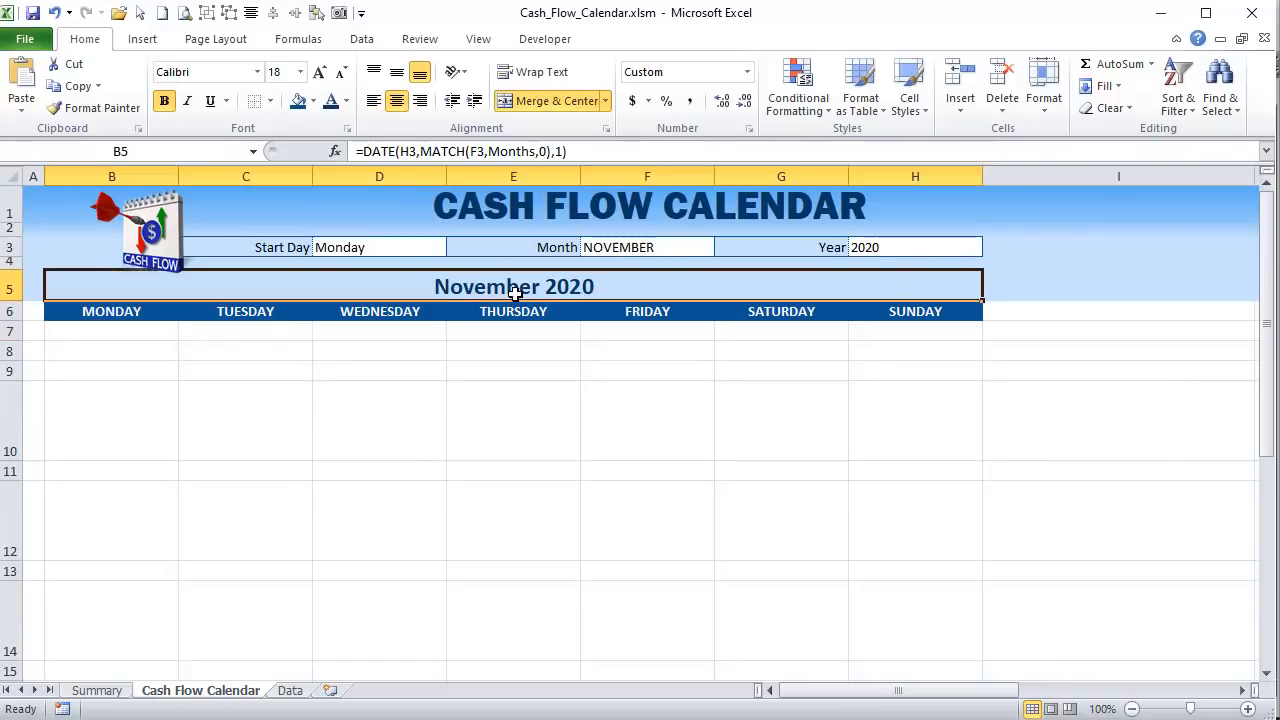
click(706, 254)
click(723, 247)
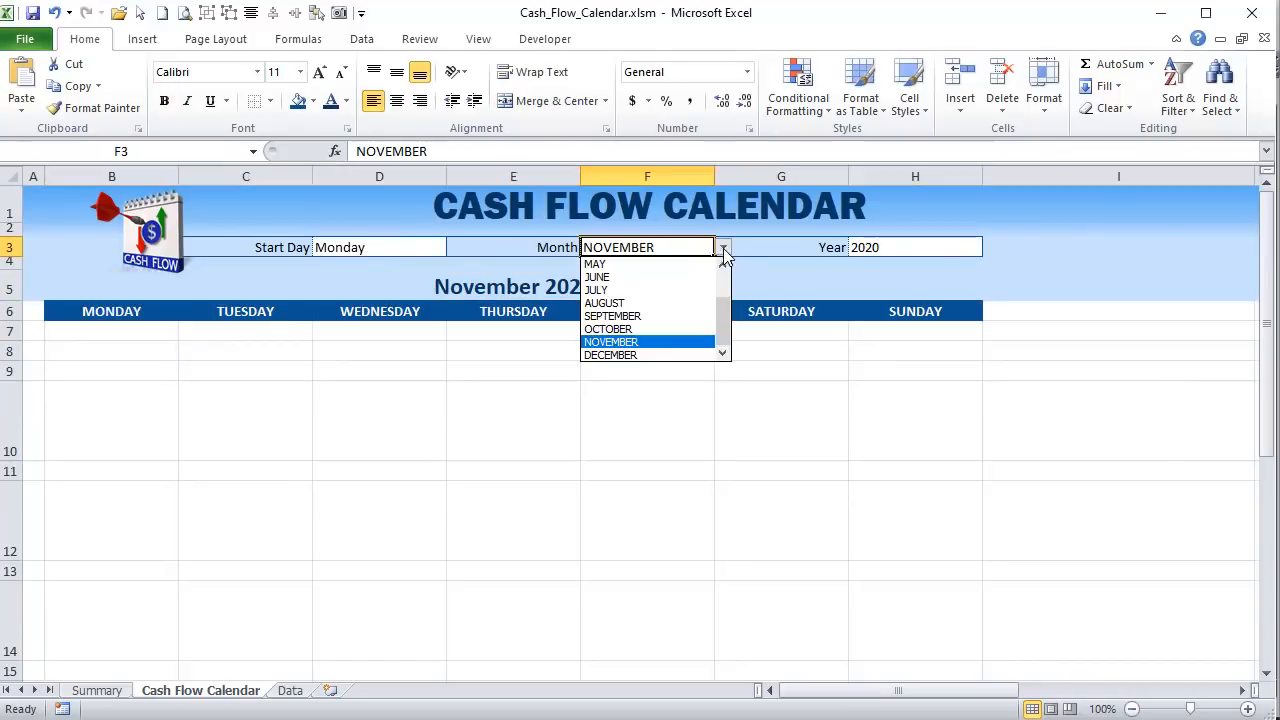
drag(722, 319, 720, 278)
click(700, 264)
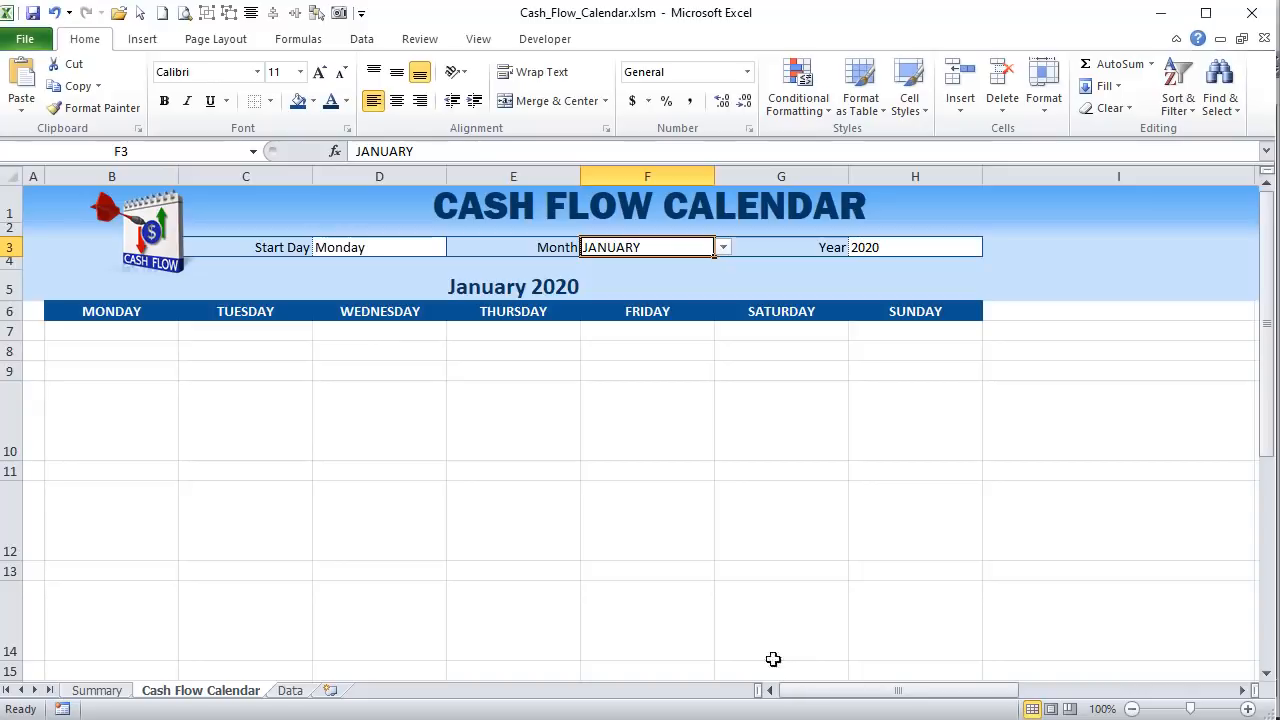
- Begin a formula in C7 that adds a day when B7 is filled: =IF(B7<>"",B7+1,
click(114, 334)
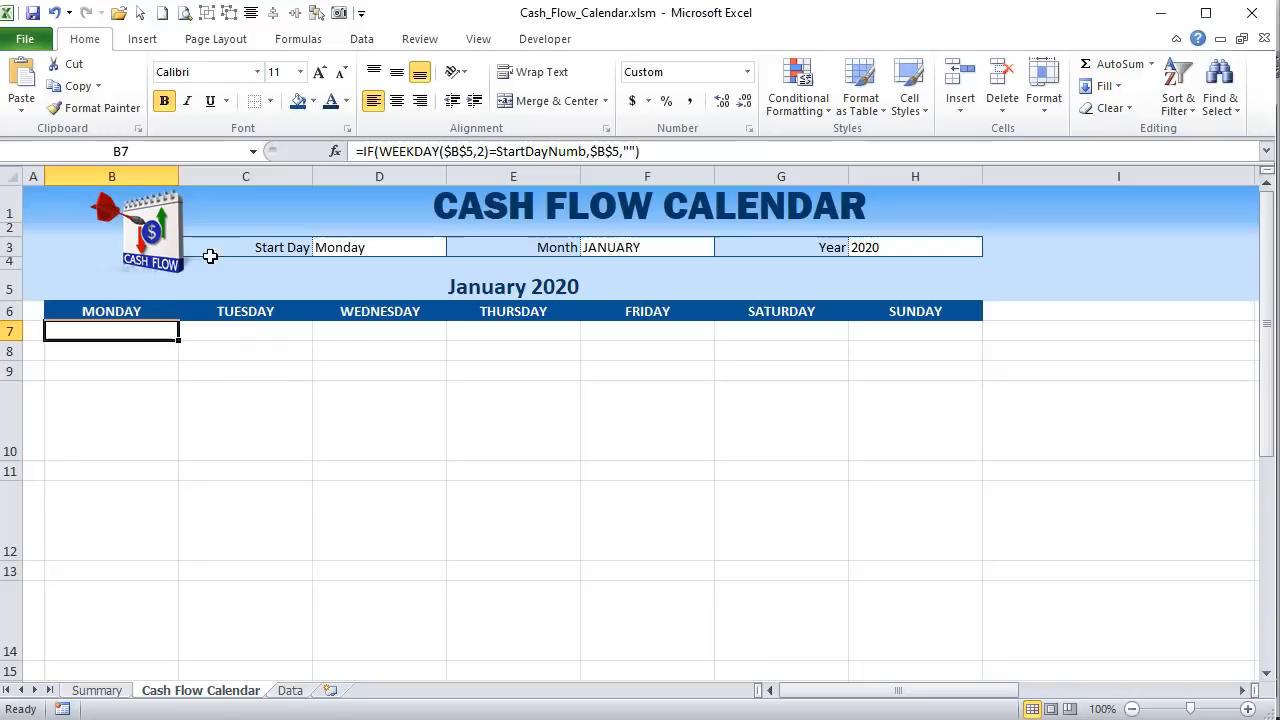
click(227, 330)
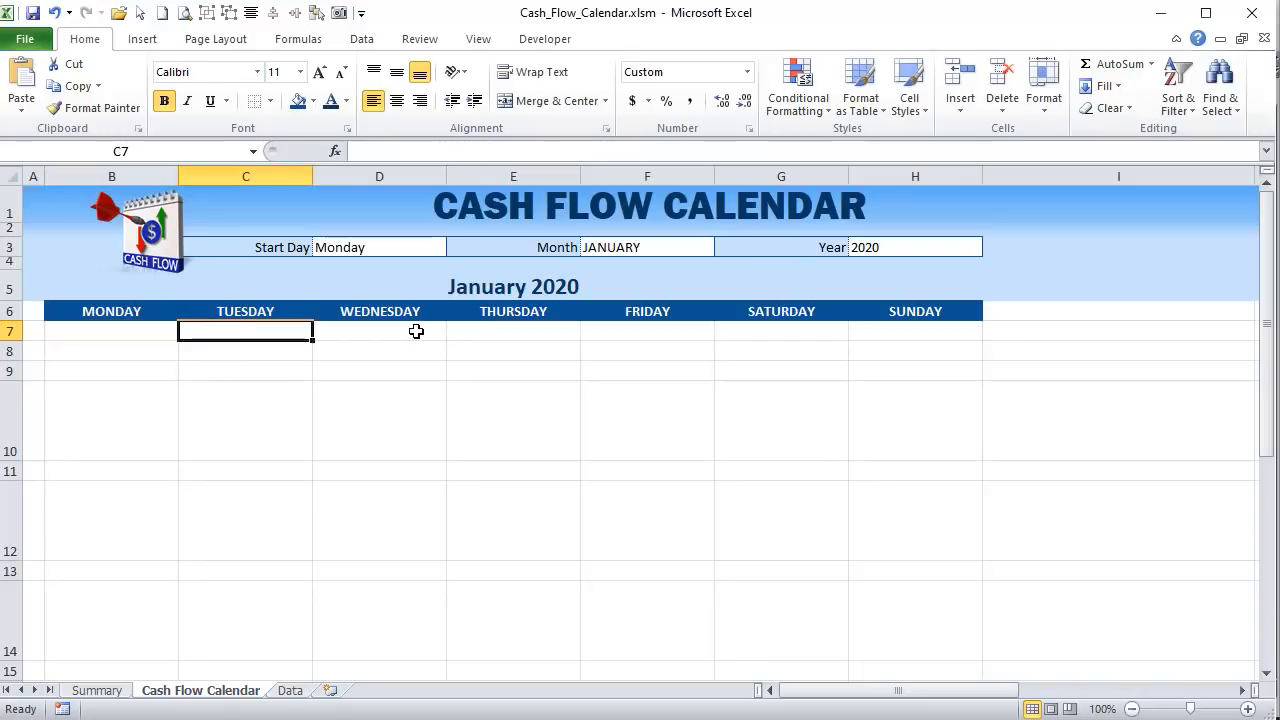
click(416, 331)
click(295, 330)
text(if)
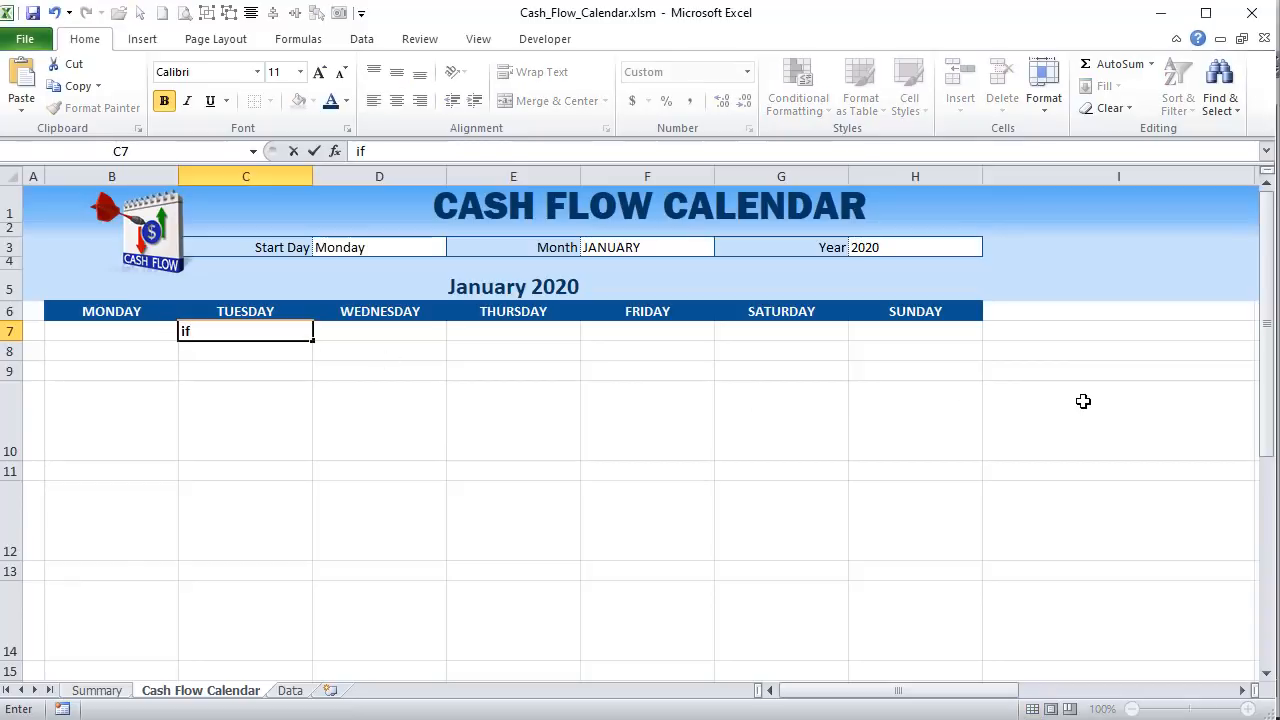
key(BackSpace)
key(BackSpace)
key(F2)
text(=if()
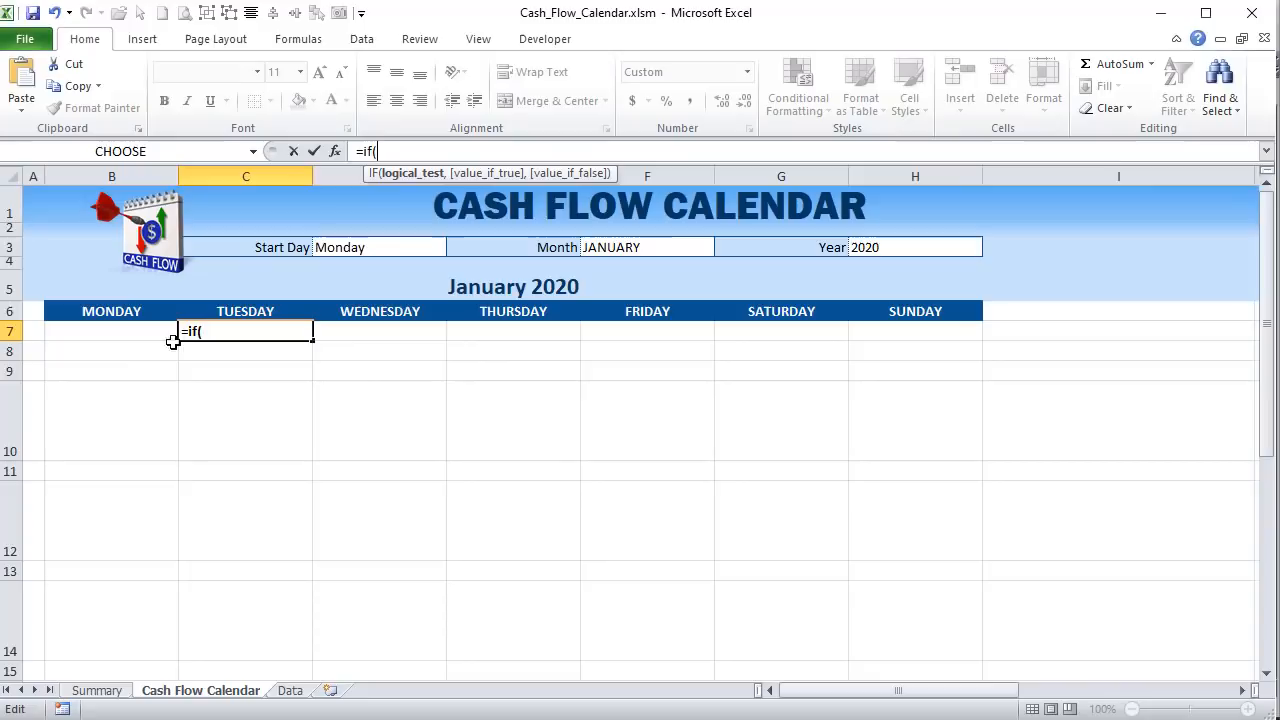
click(141, 337)
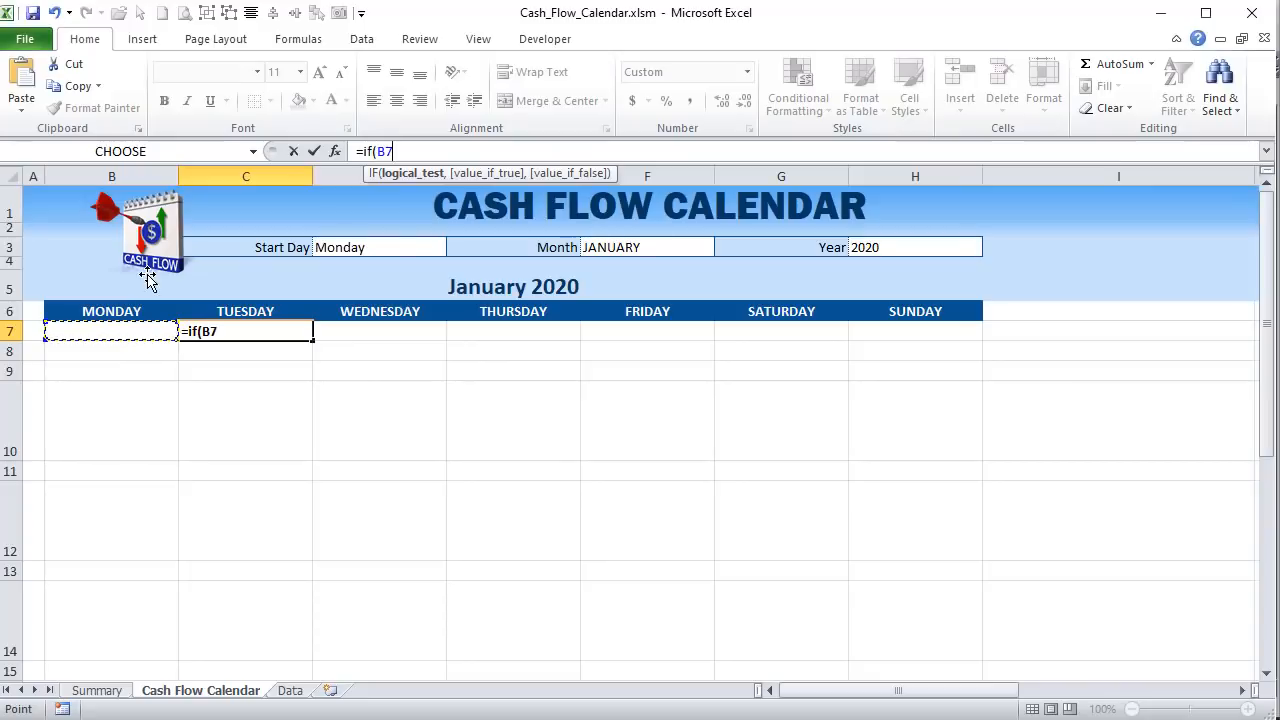
text(<>"",)
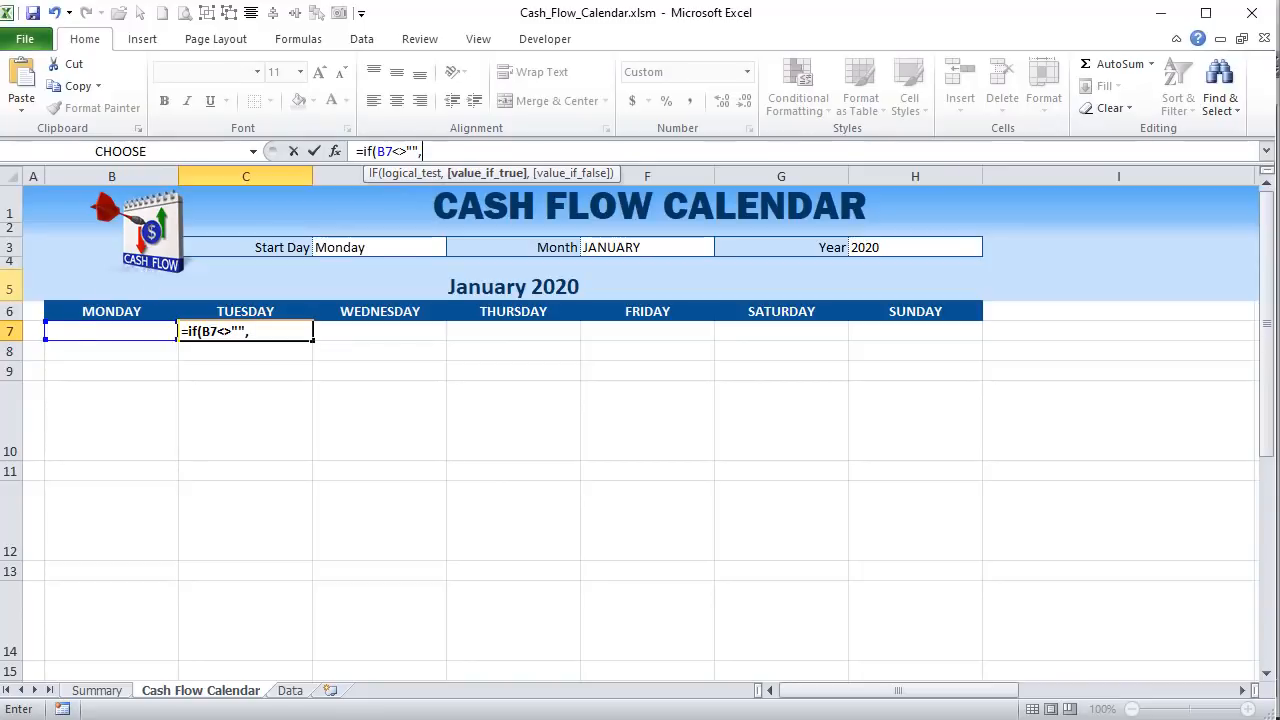
click(84, 330)
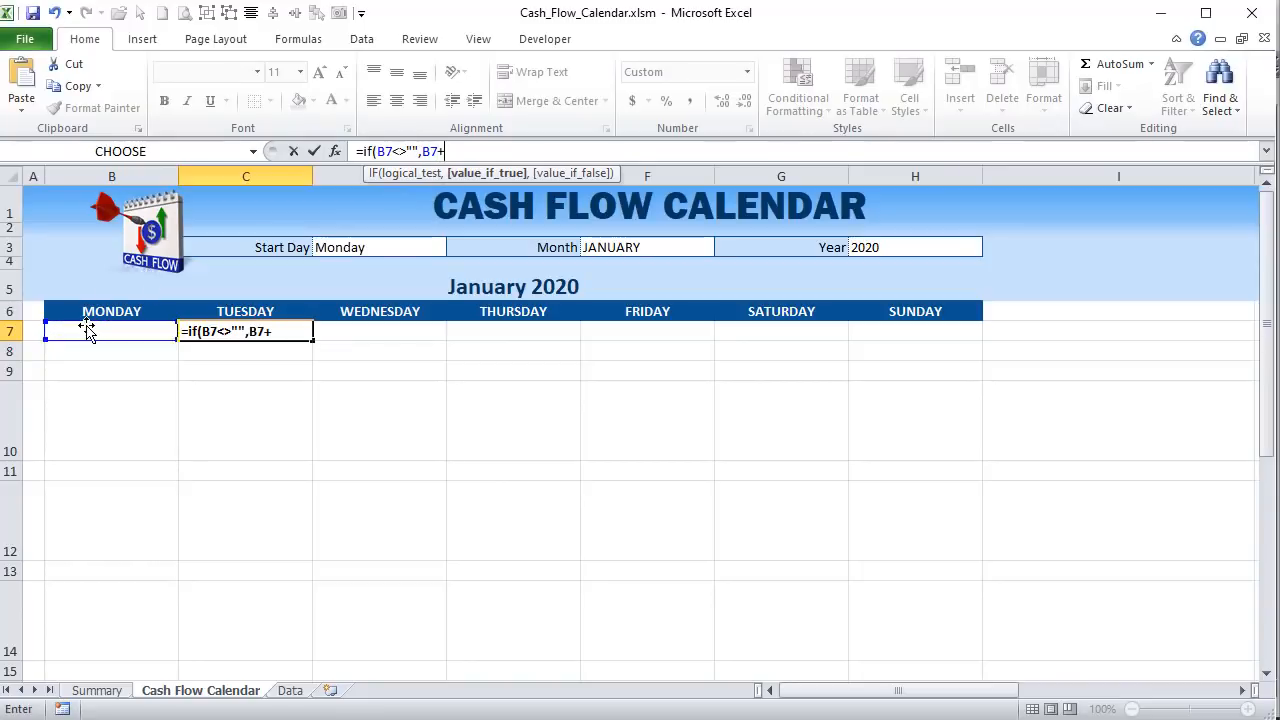
text(+1m)
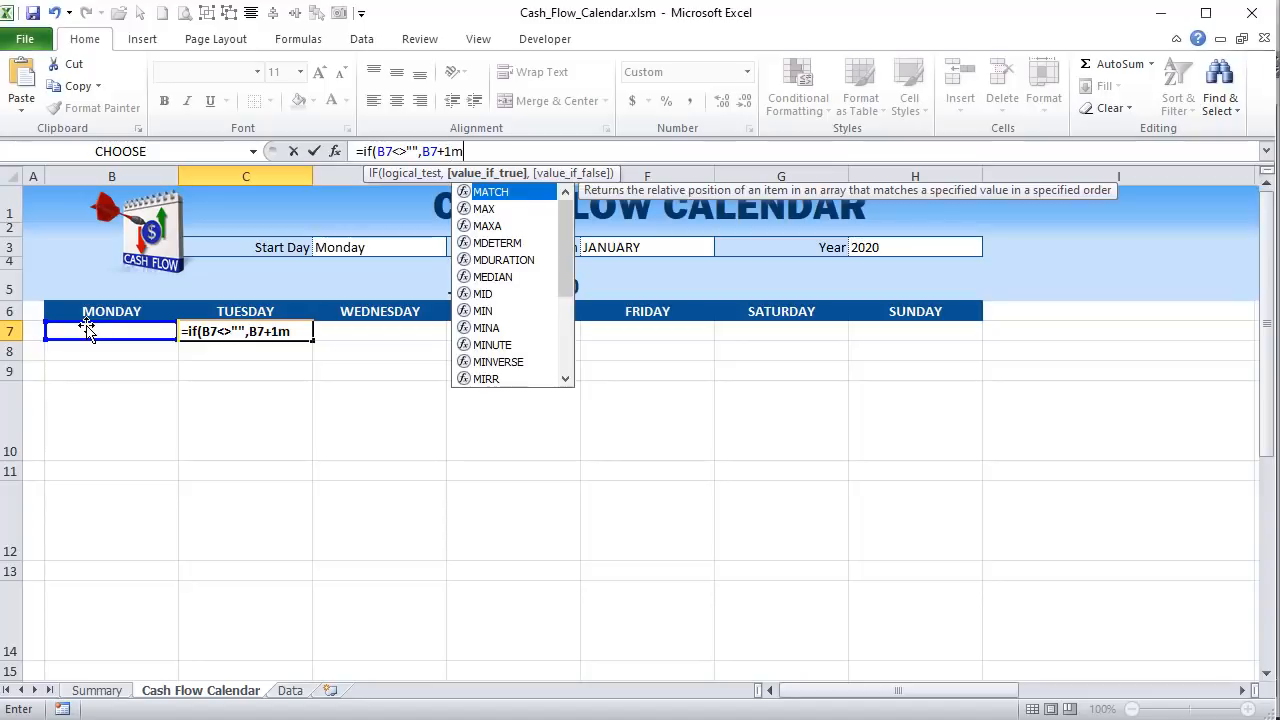
key(BackSpace)
text(,)
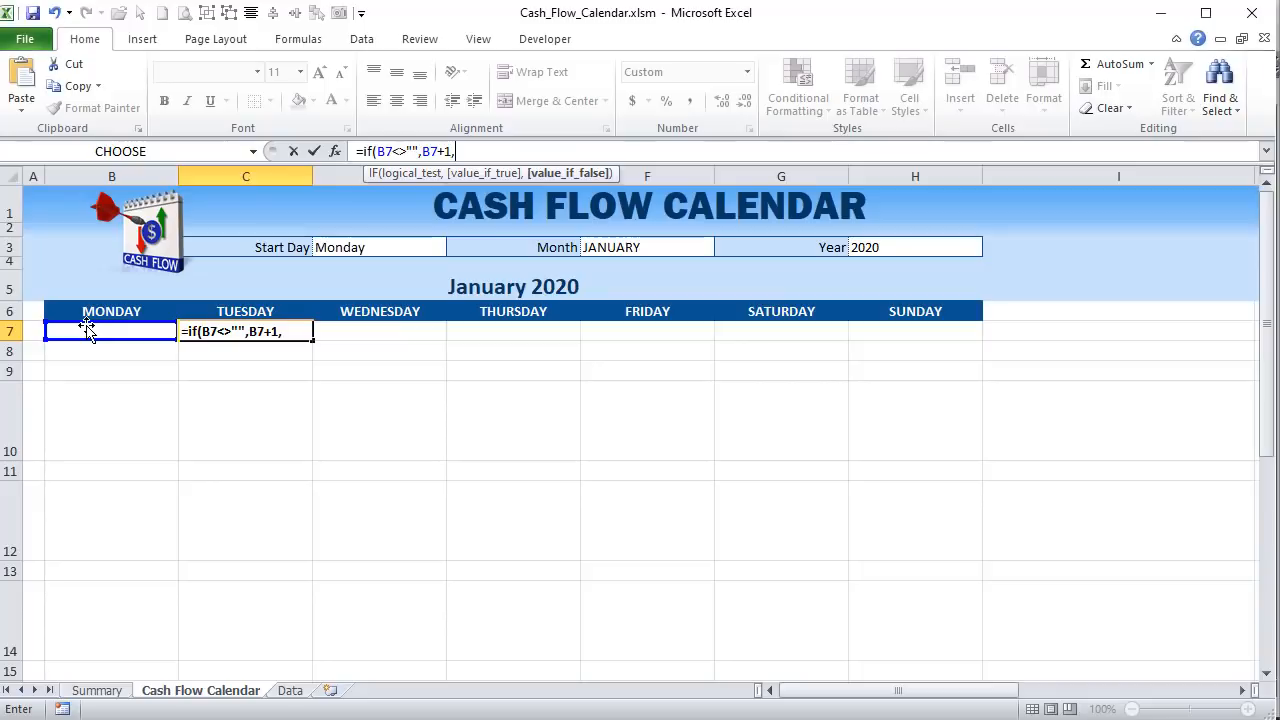
- Add a nested IF to the C7 formula that tests the heading date's weekday with WEEKDAY($B$5,2)
text(If(week)
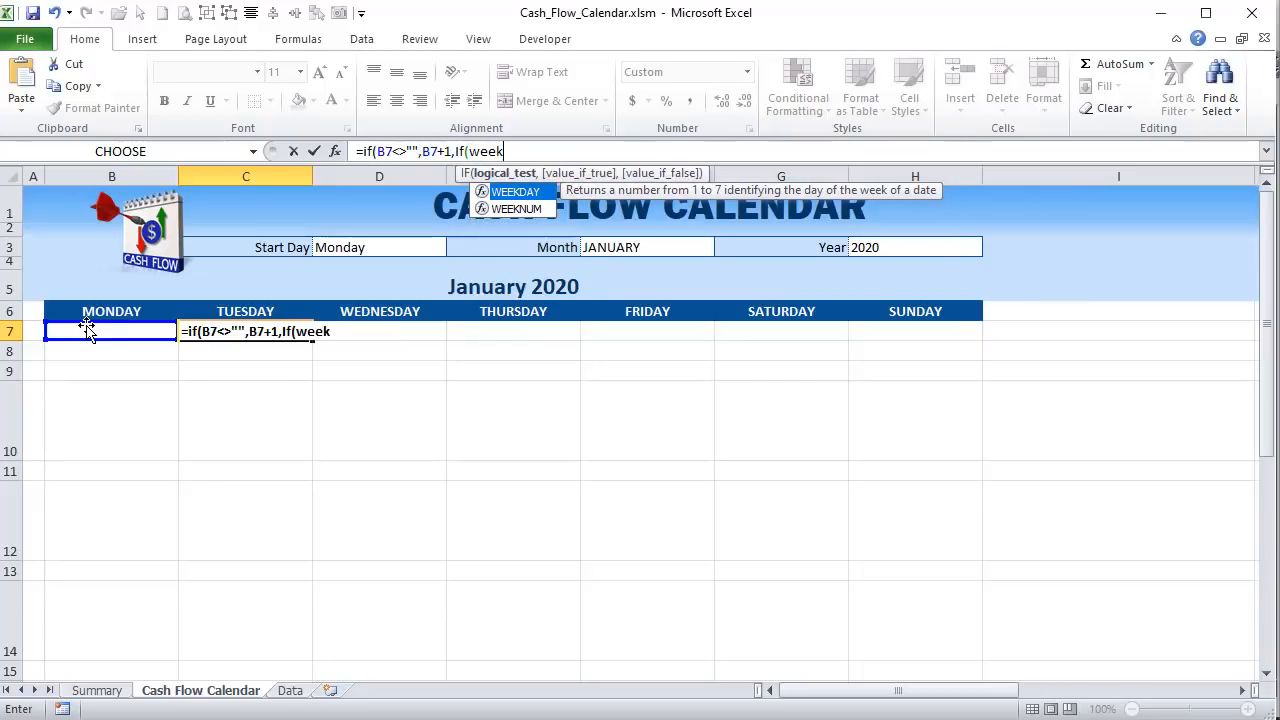
key(Tab)
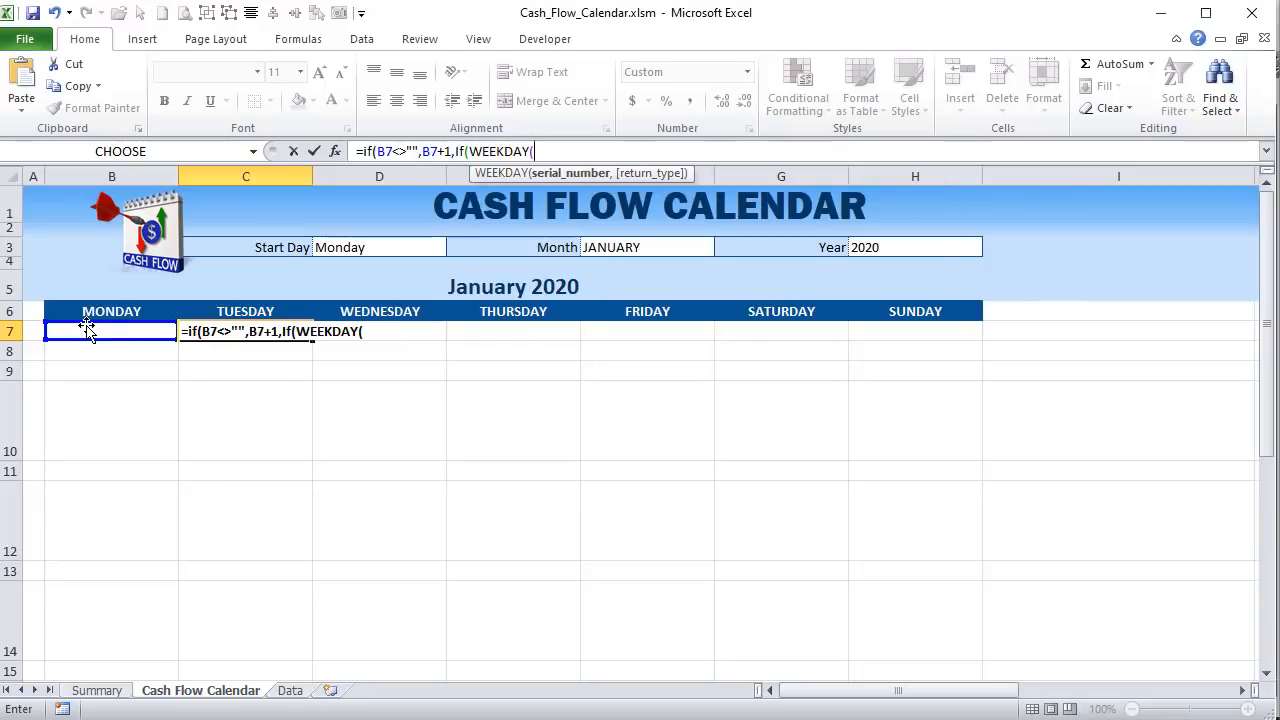
click(358, 292)
key(F4)
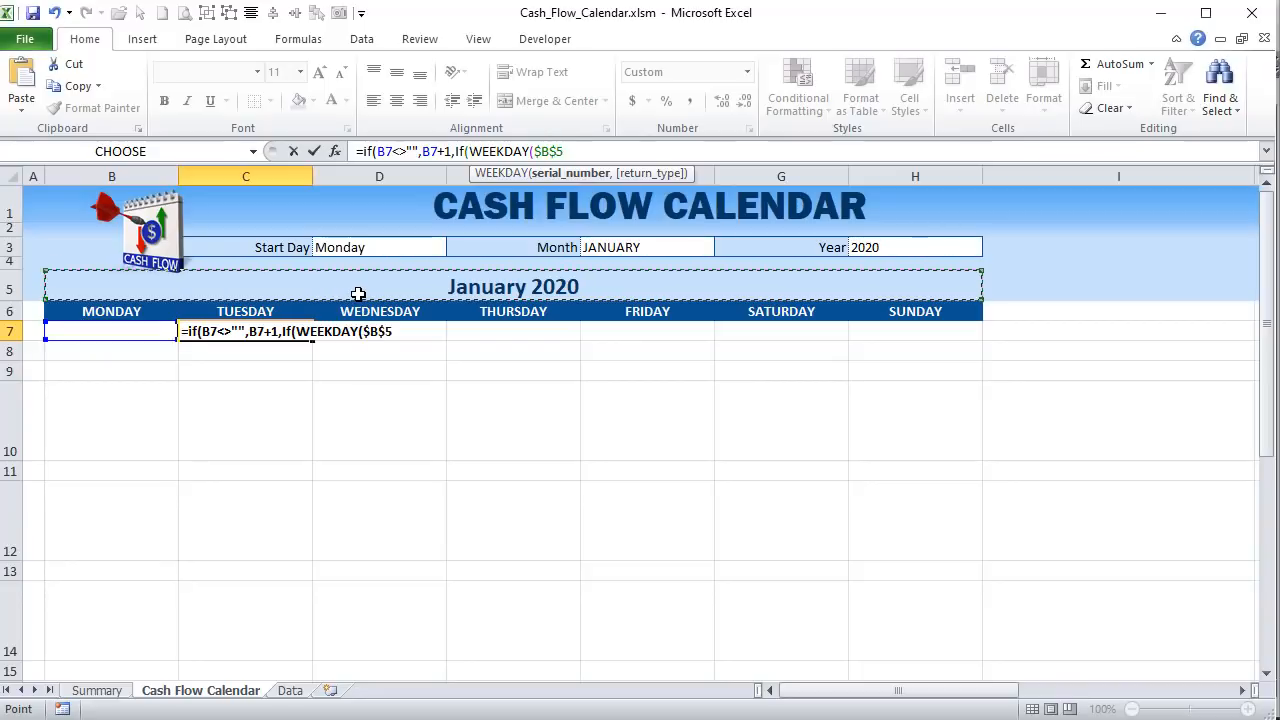
text(,)
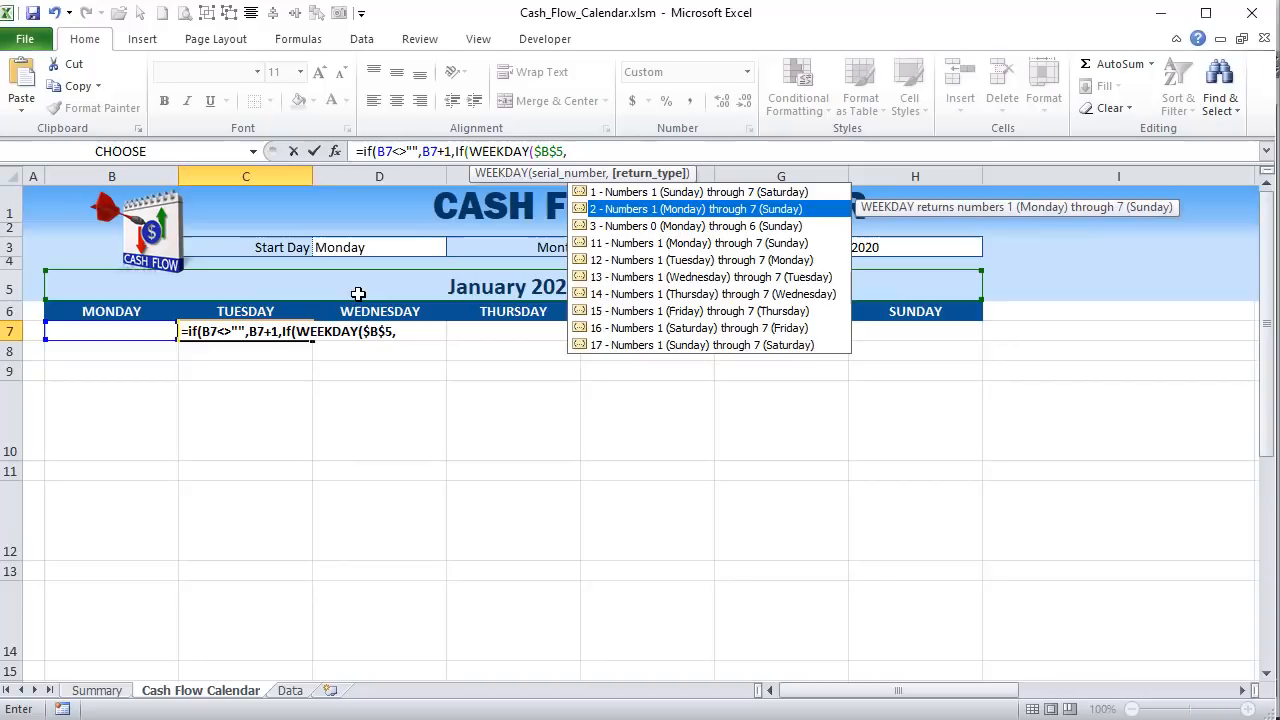
text(2()
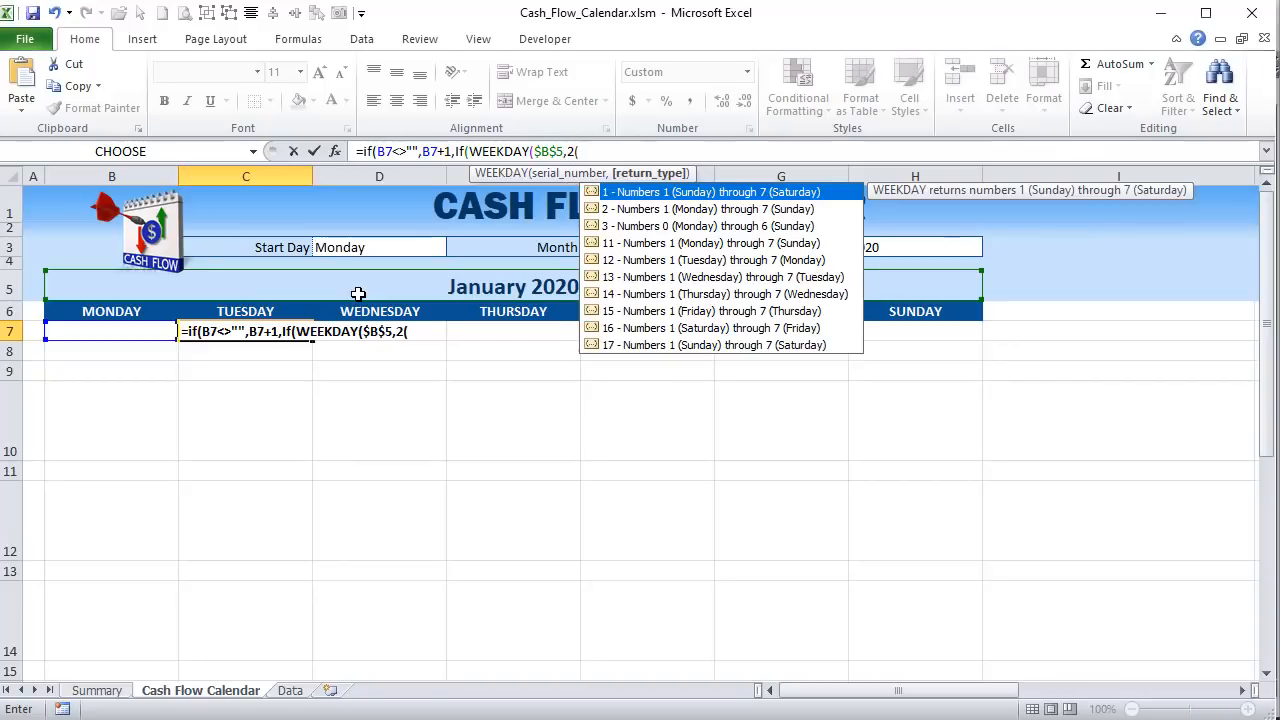
key(BackSpace)
text())
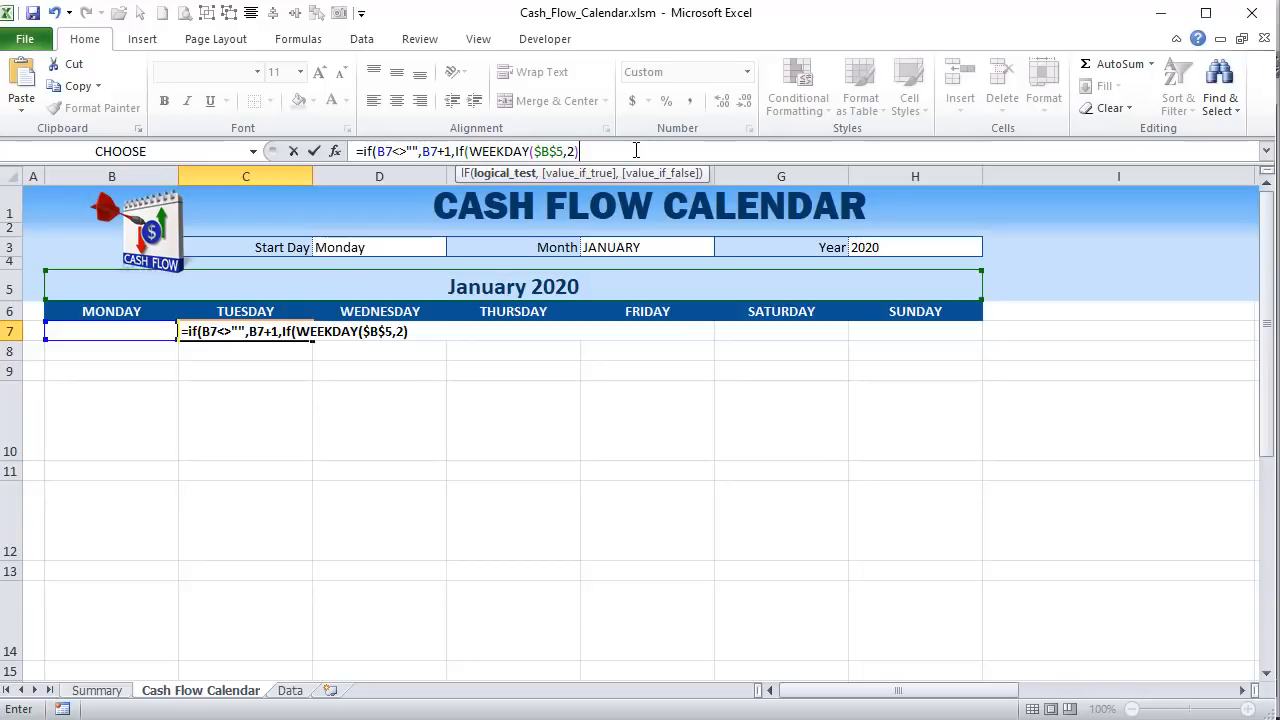
- Compare the weekday in the C7 formula with MOD(StartDayNumb,7)+1 as the nested IF's condition
text(=)
text(Mod(Row(),2)=0)
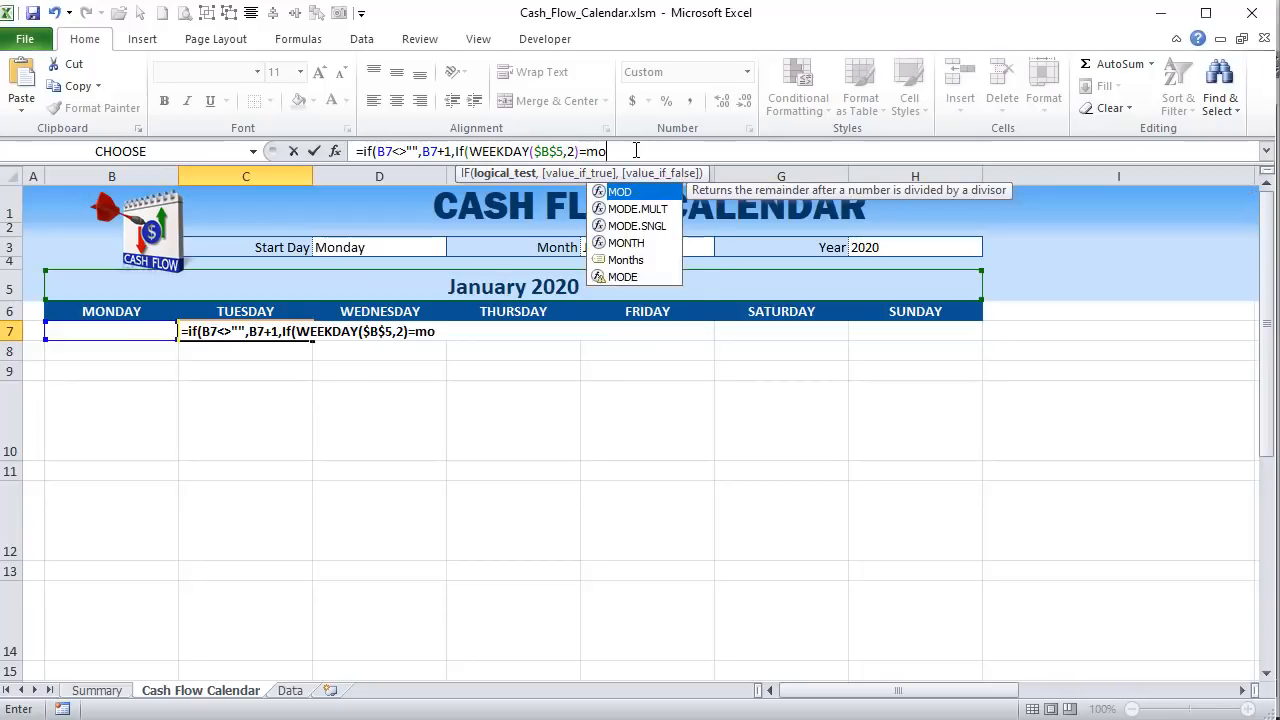
key(BackSpace)
key(BackSpace)
key(BackSpace)
key(BackSpace)
key(BackSpace)
key(BackSpace)
key(BackSpace)
key(BackSpace)
key(BackSpace)
key(BackSpace)
key(BackSpace)
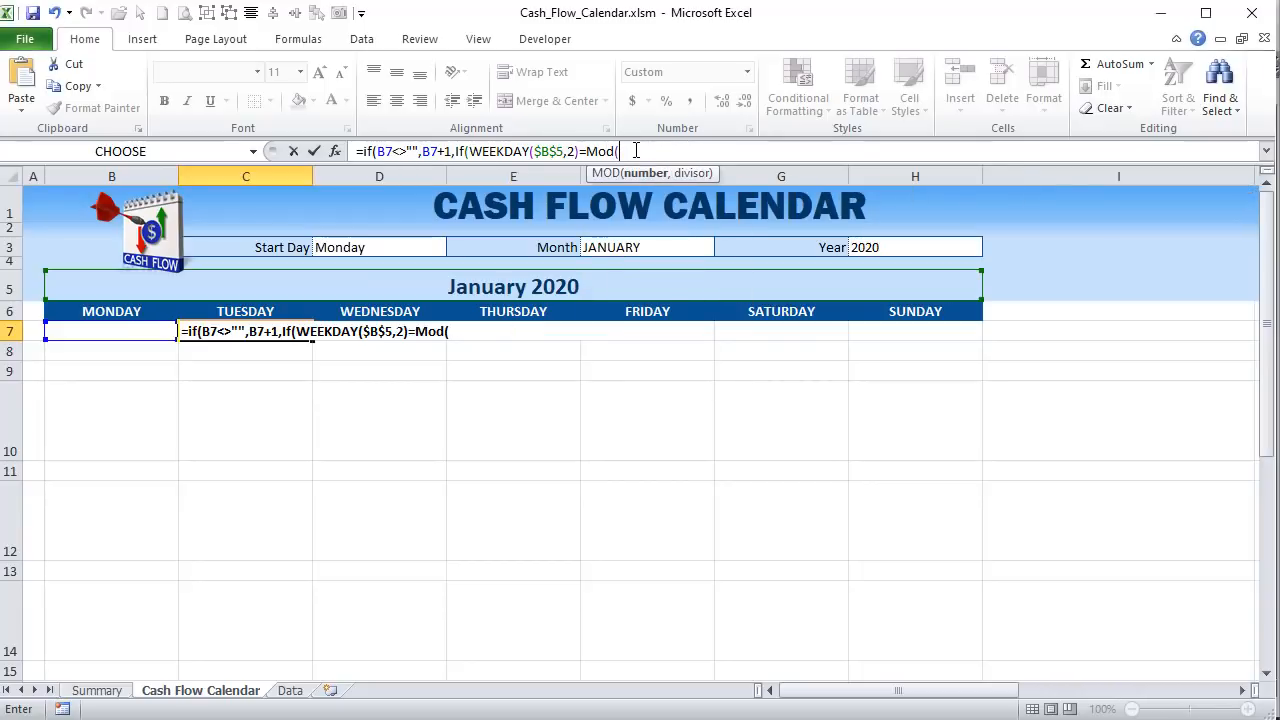
text(()
text(Star)
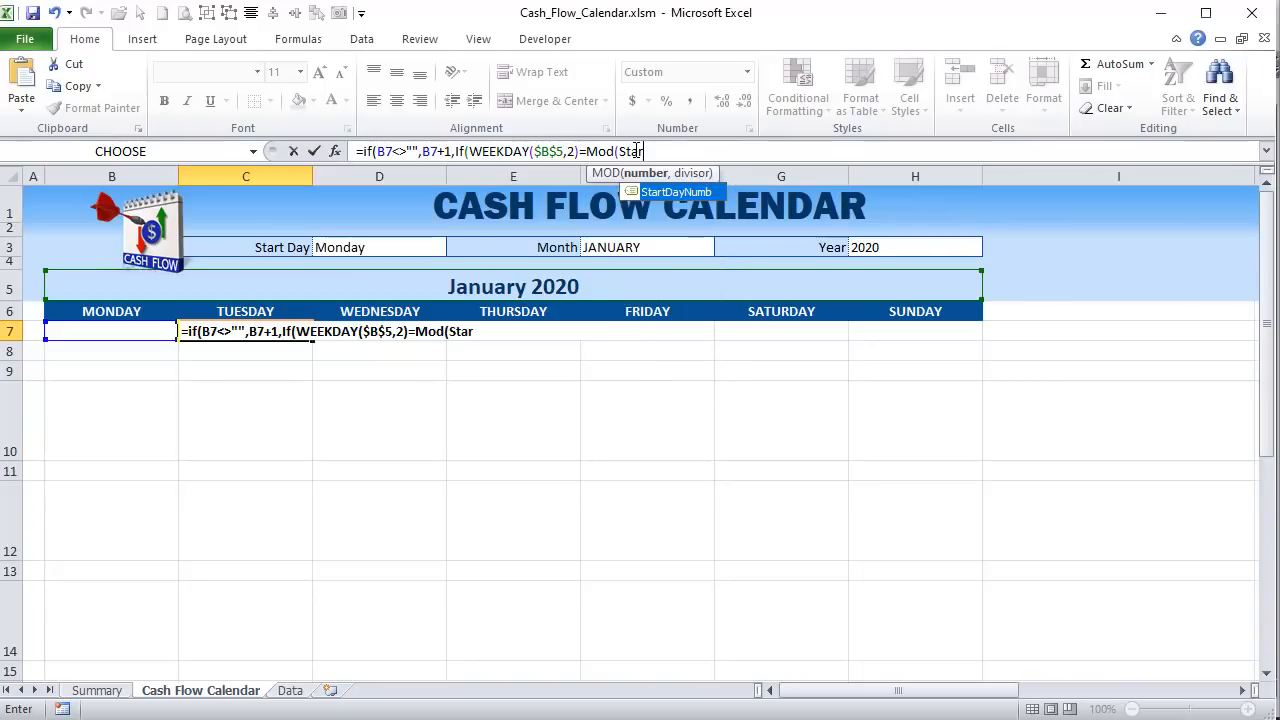
text(tDayNumb,)
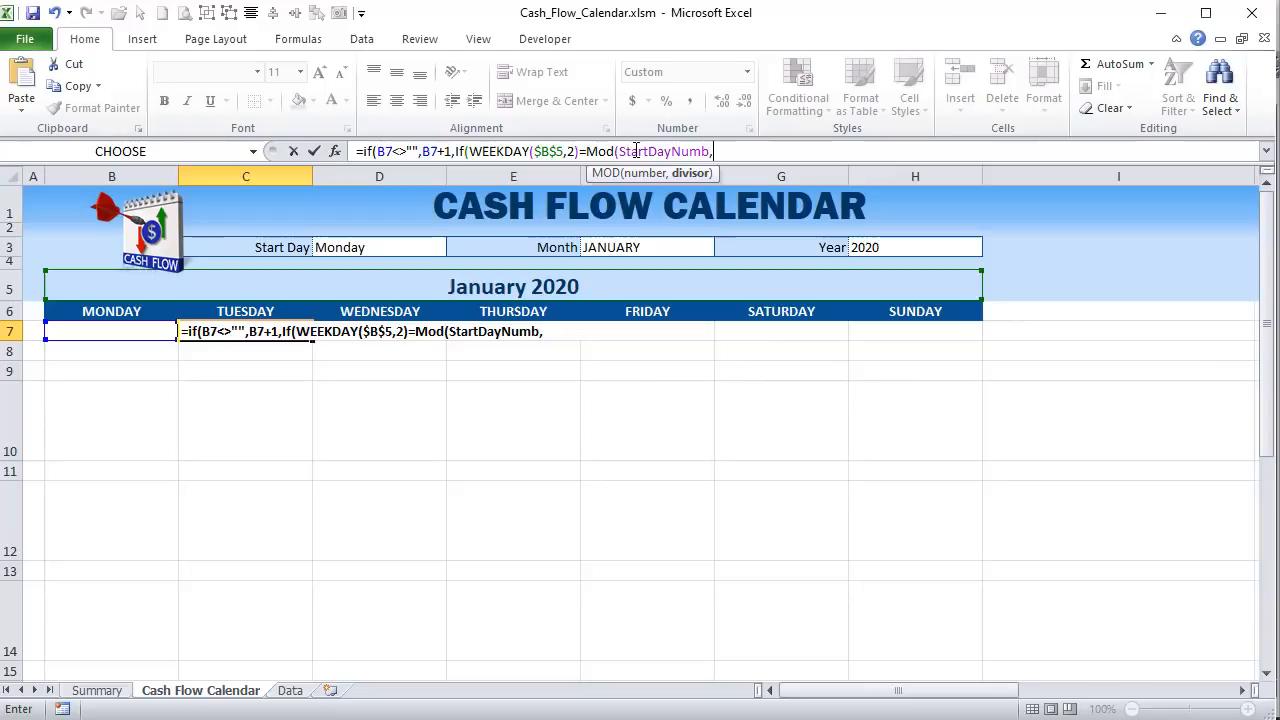
text(7))
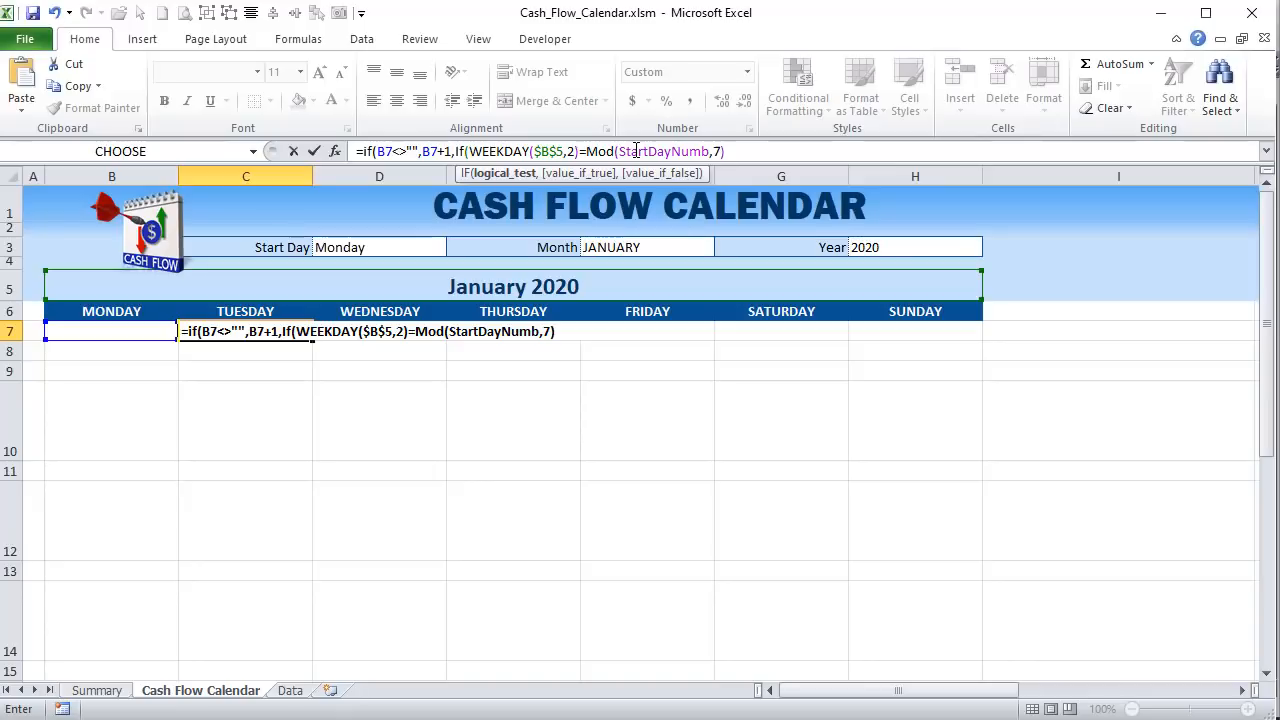
text(+1,)
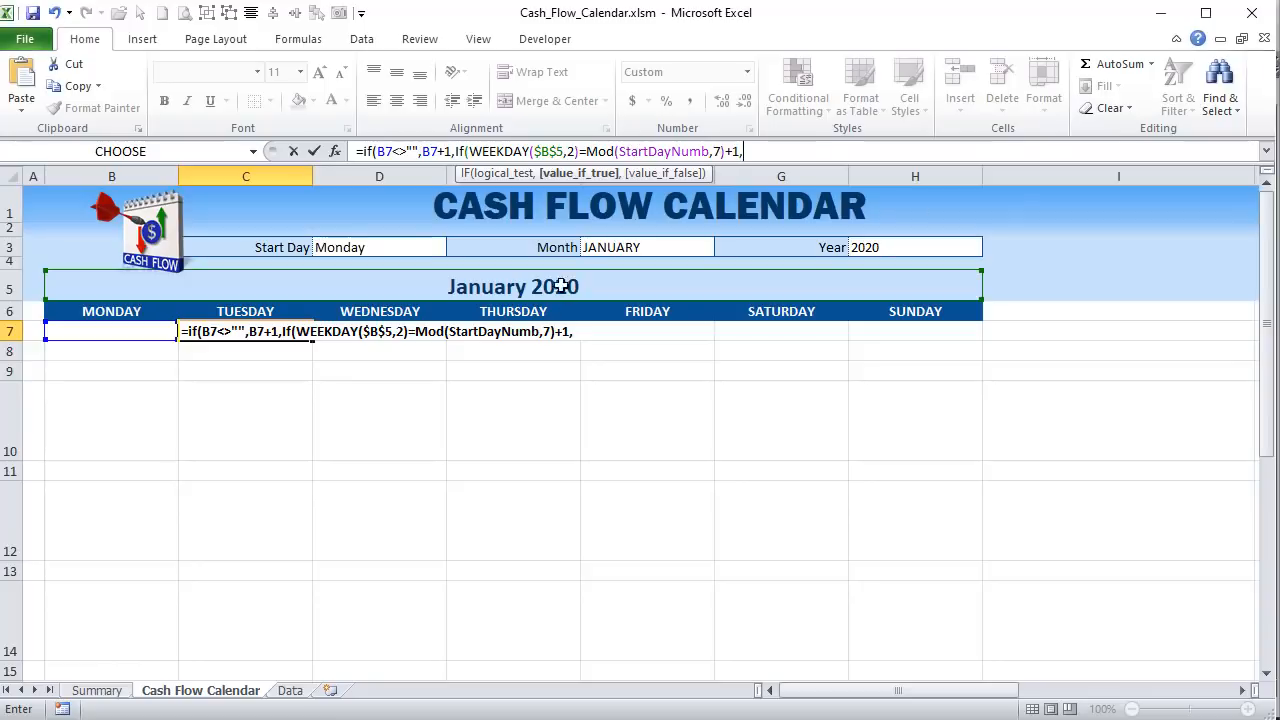
- Finish the C7 formula with $B$5 as the true result and "" as the false result, and enter it
click(584, 289)
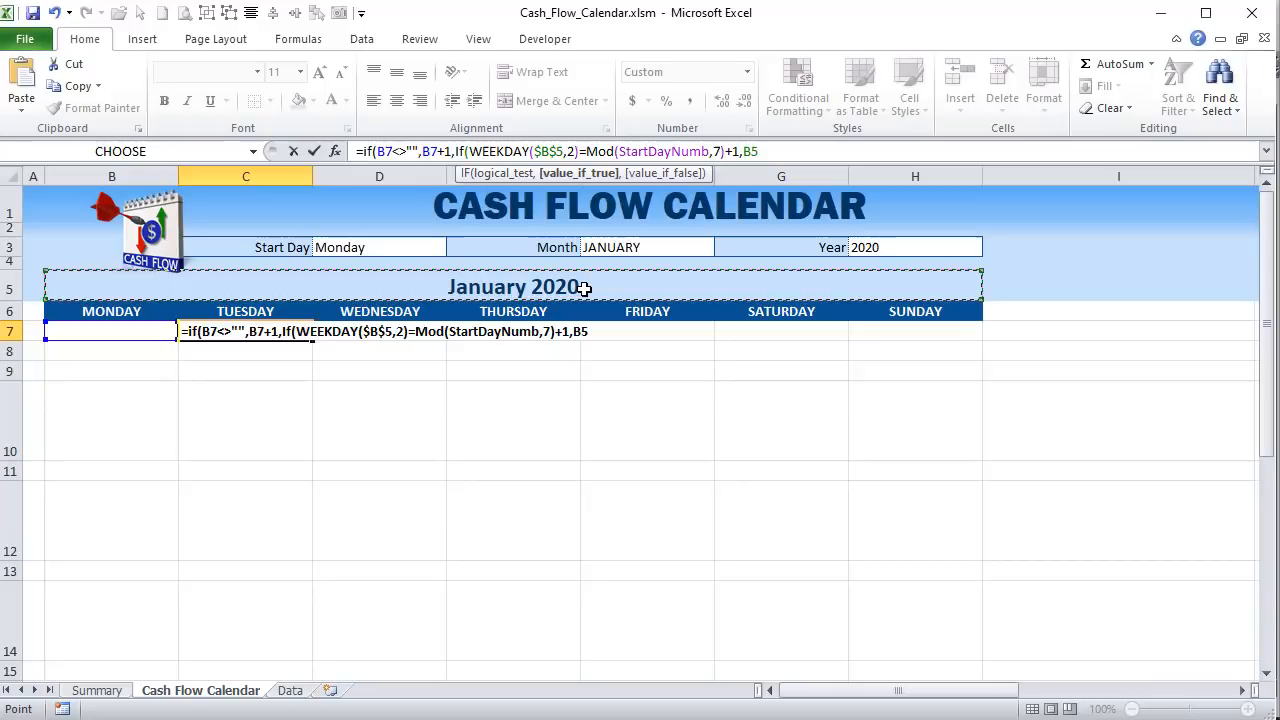
key(F5)
click(940, 486)
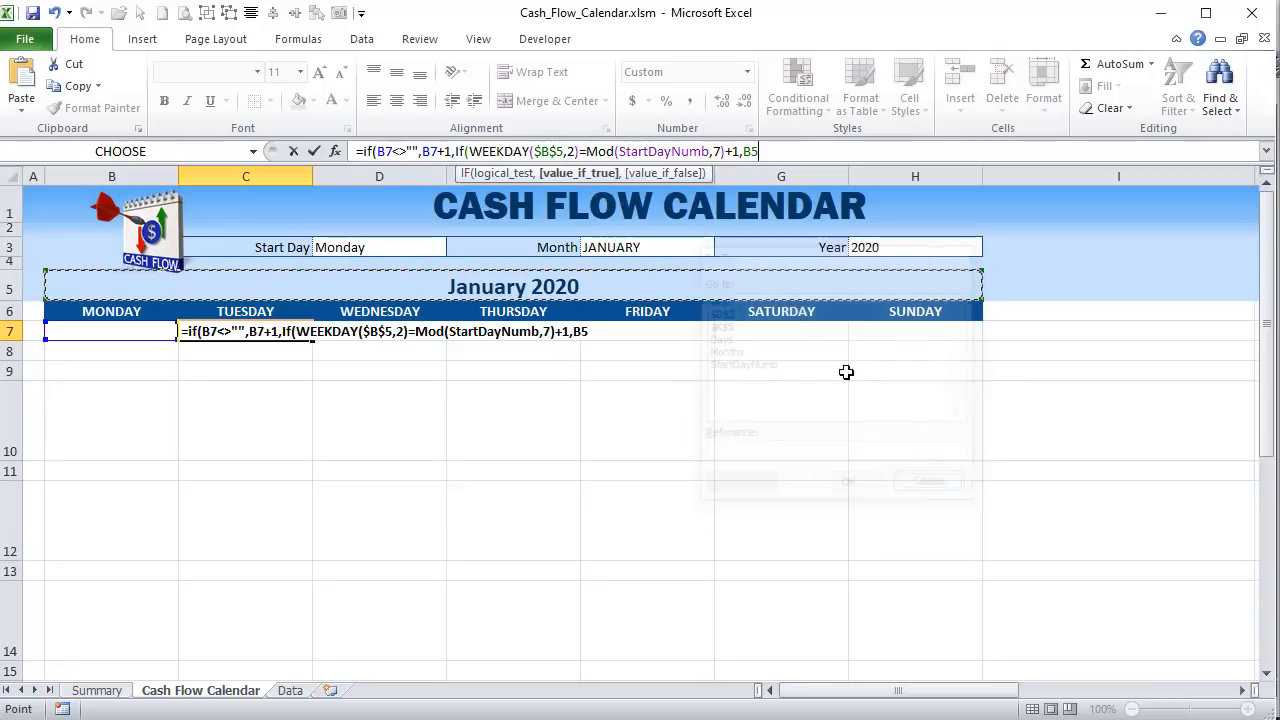
key(F4)
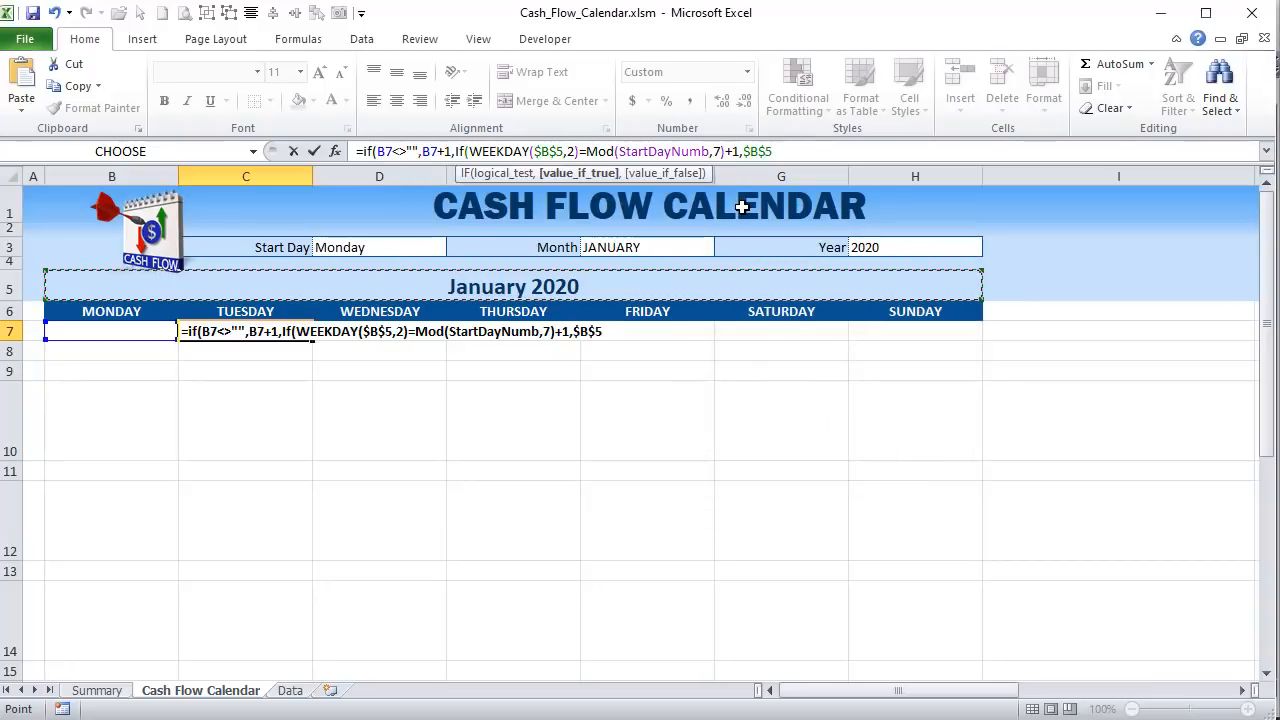
text(,)
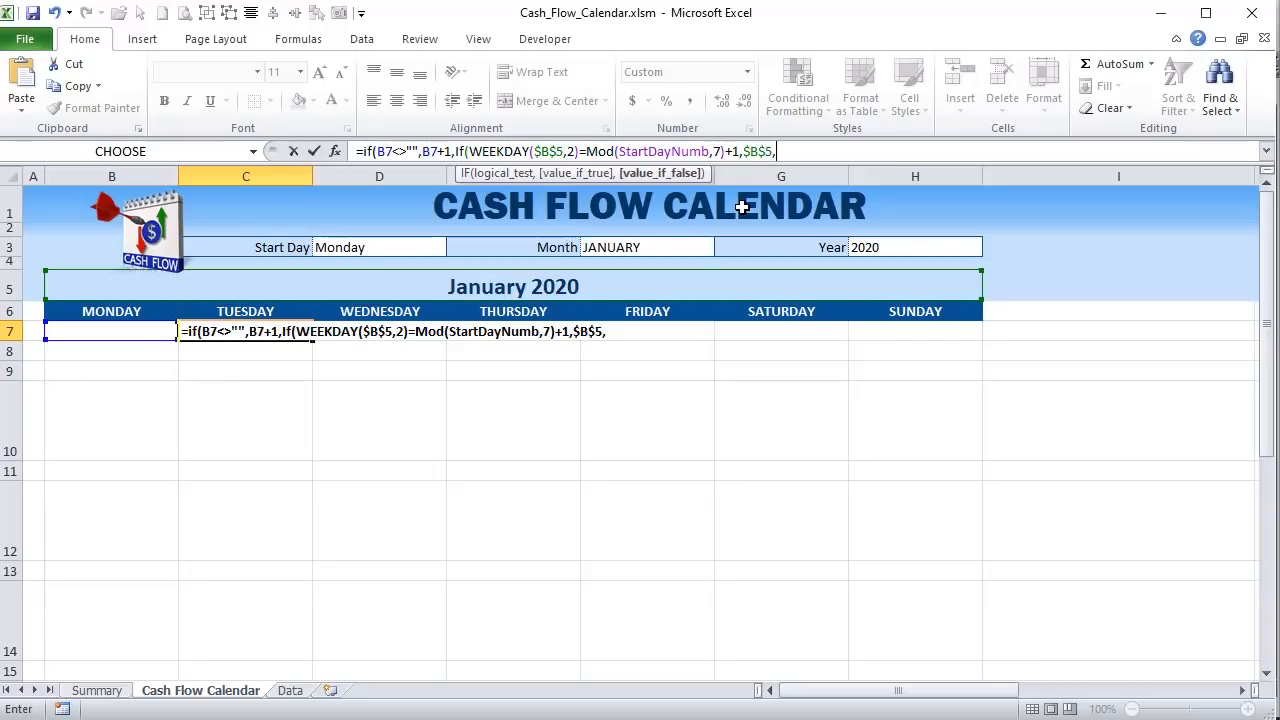
text(""))
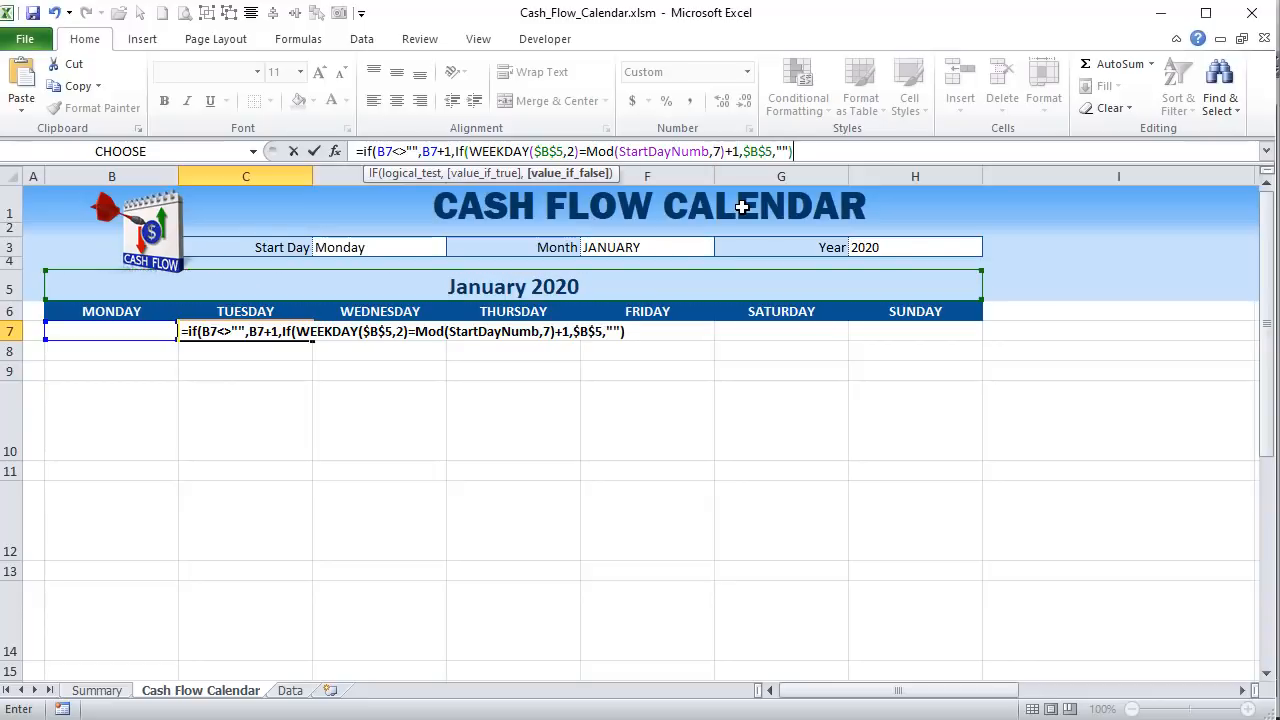
text())
key(ctrl+Return)
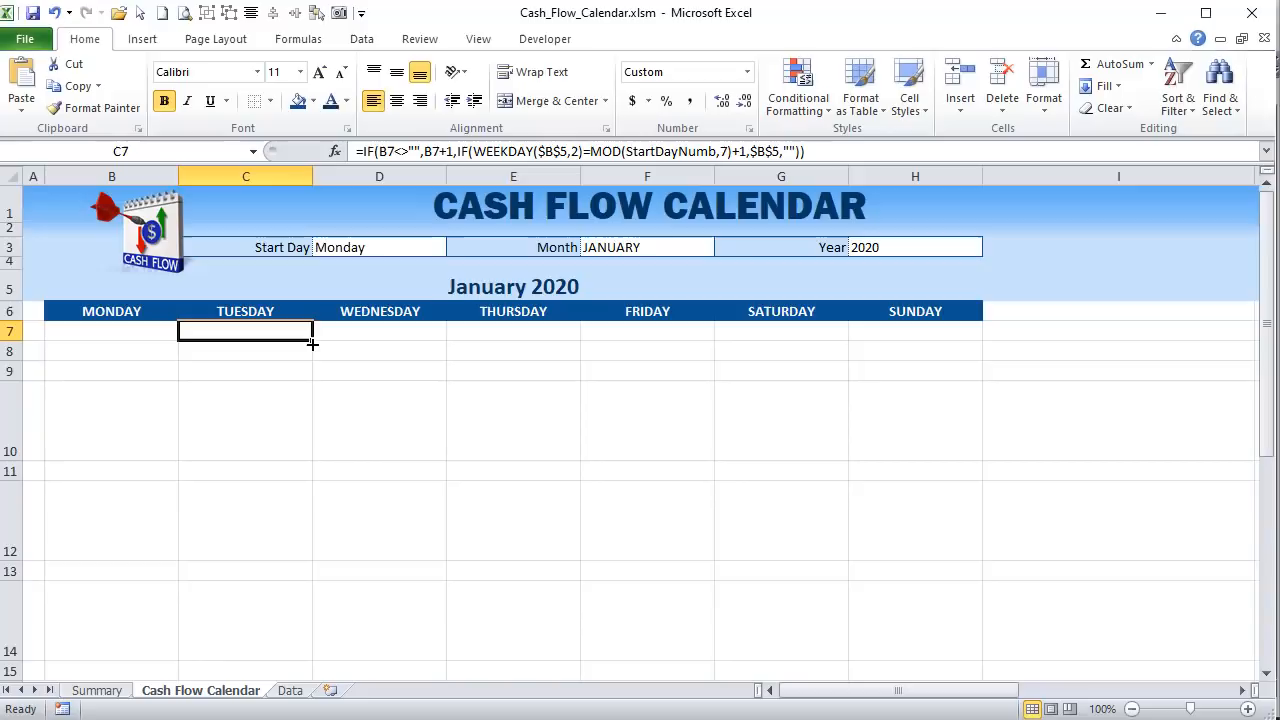
- Copy the C7 formula to D7 and change its MOD argument to StartDayNumb+1
drag(312, 343, 408, 334)
click(404, 330)
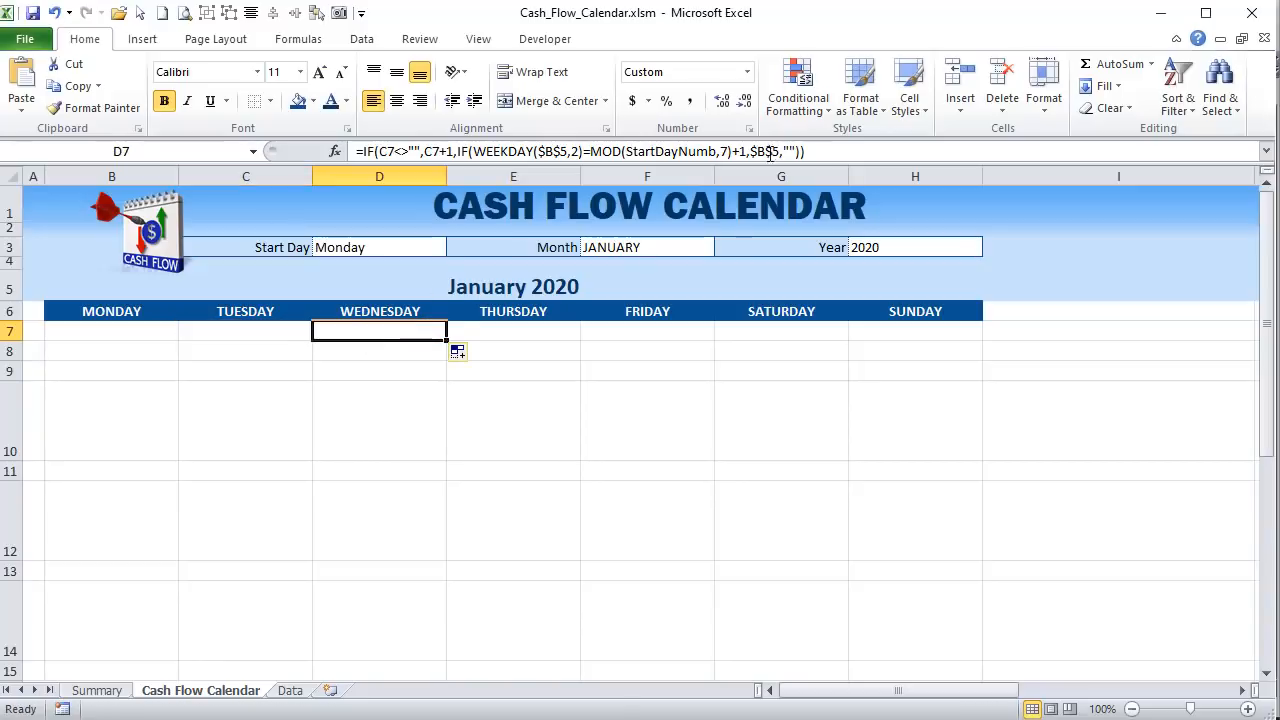
click(727, 150)
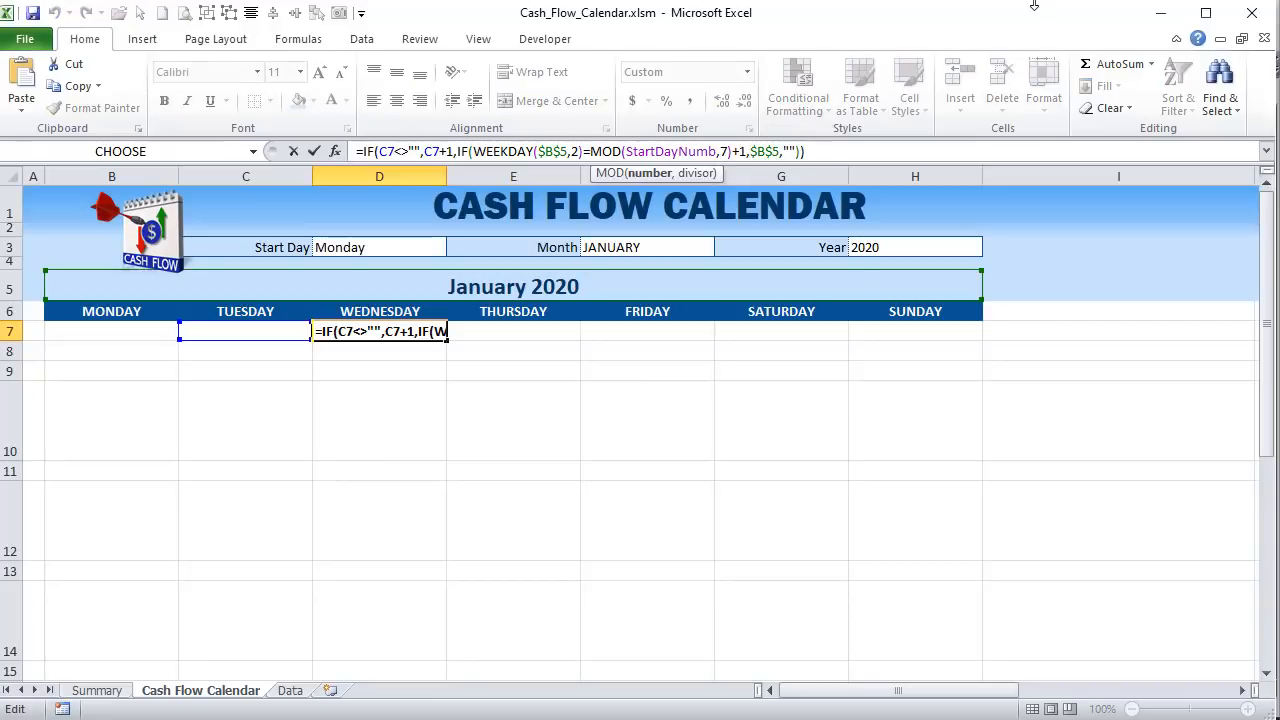
text(+1)
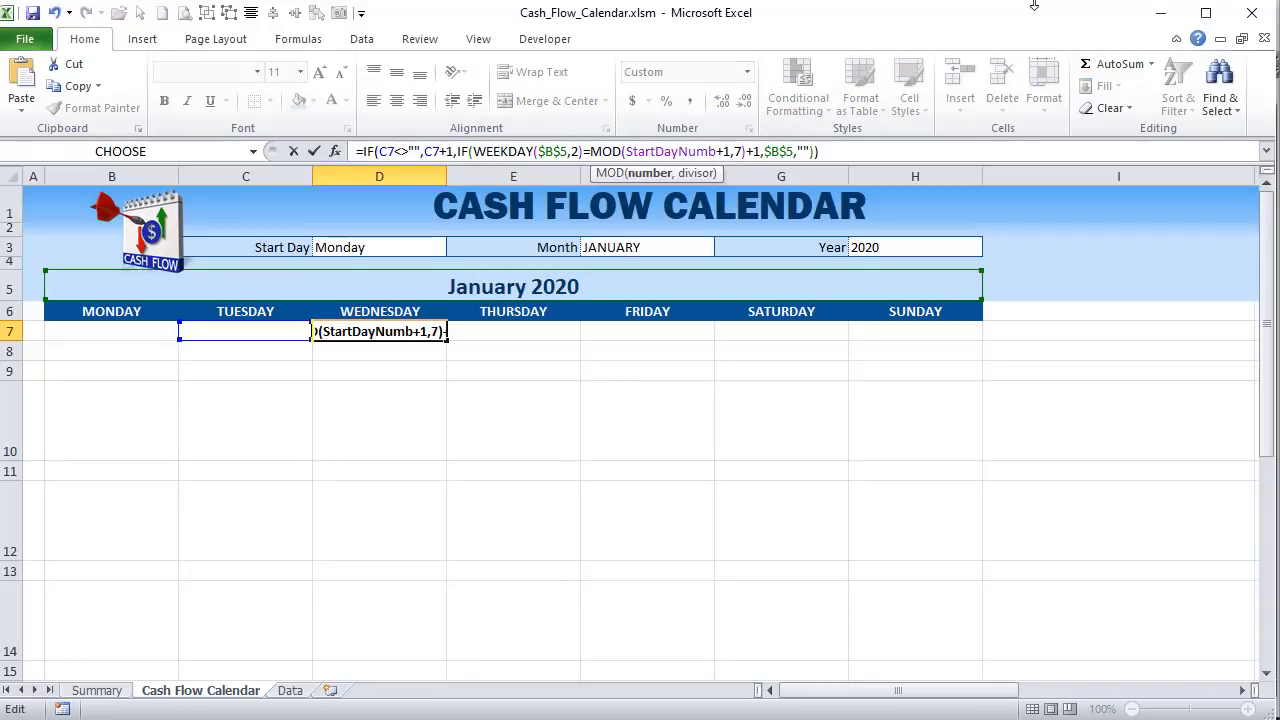
key(Return)
key(Up)
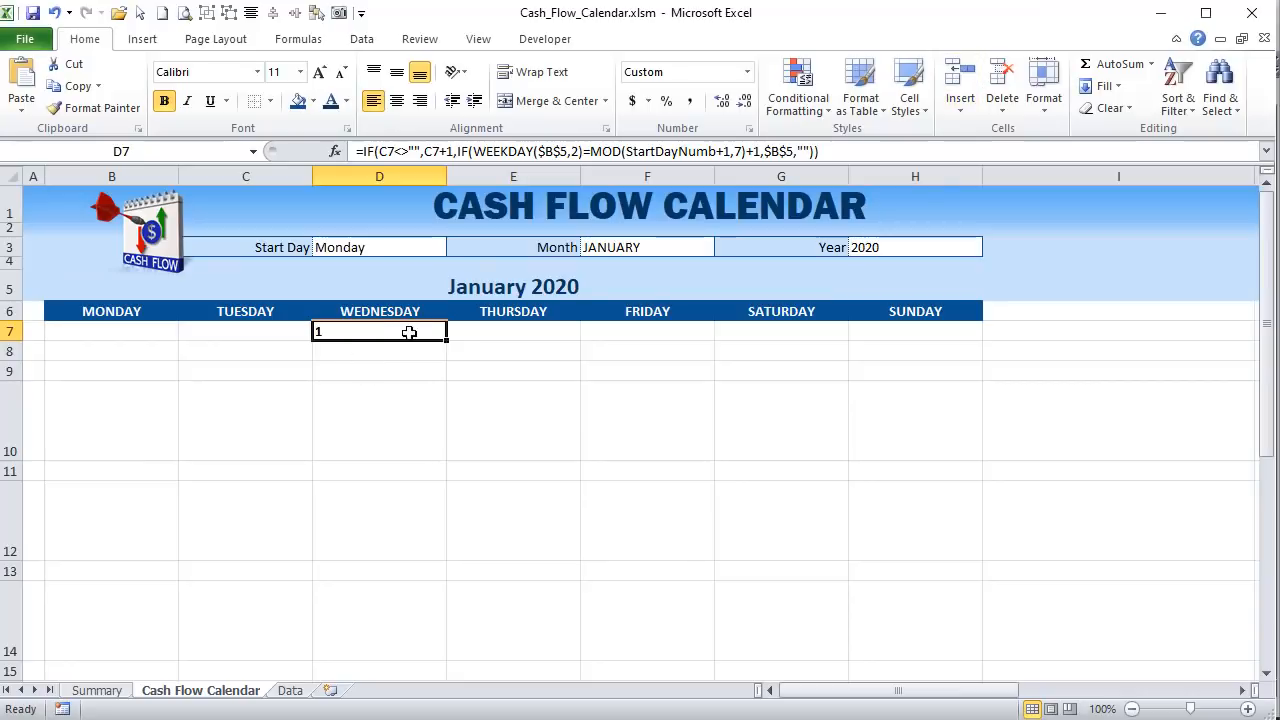
- Copy the D7 formula to E7 and change its MOD argument to StartDayNumb+2
drag(441, 339, 530, 333)
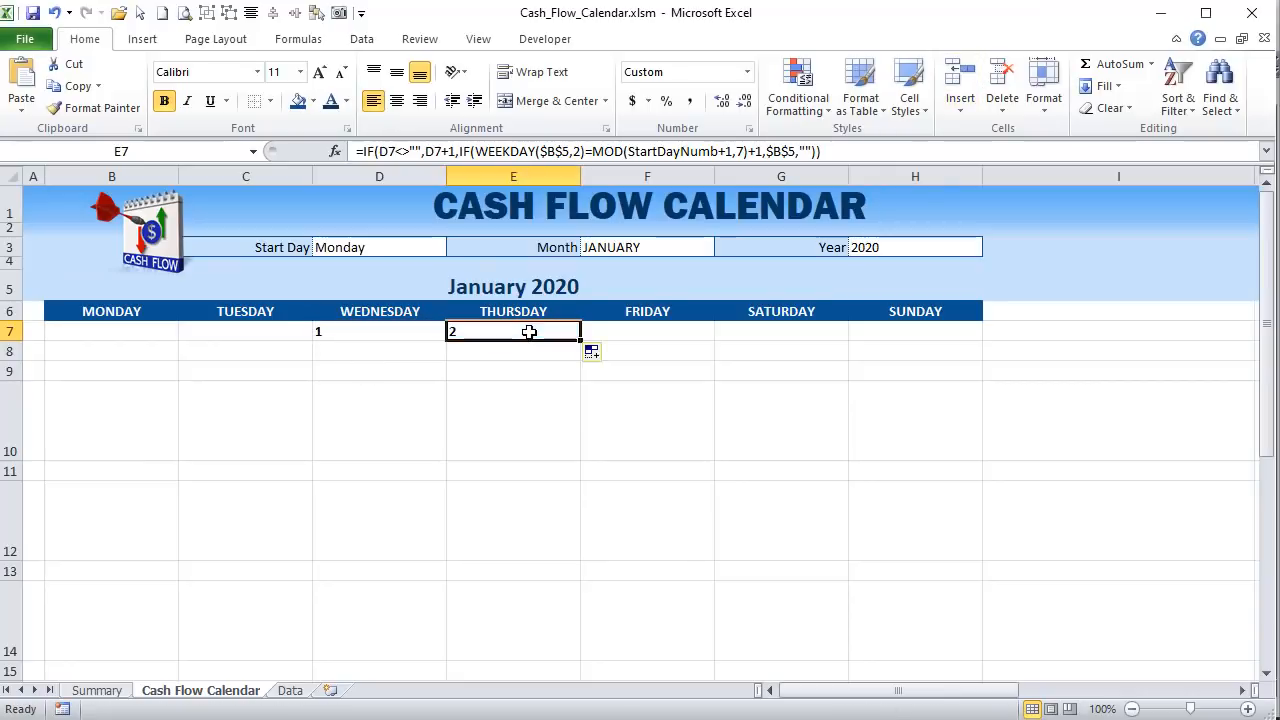
click(729, 151)
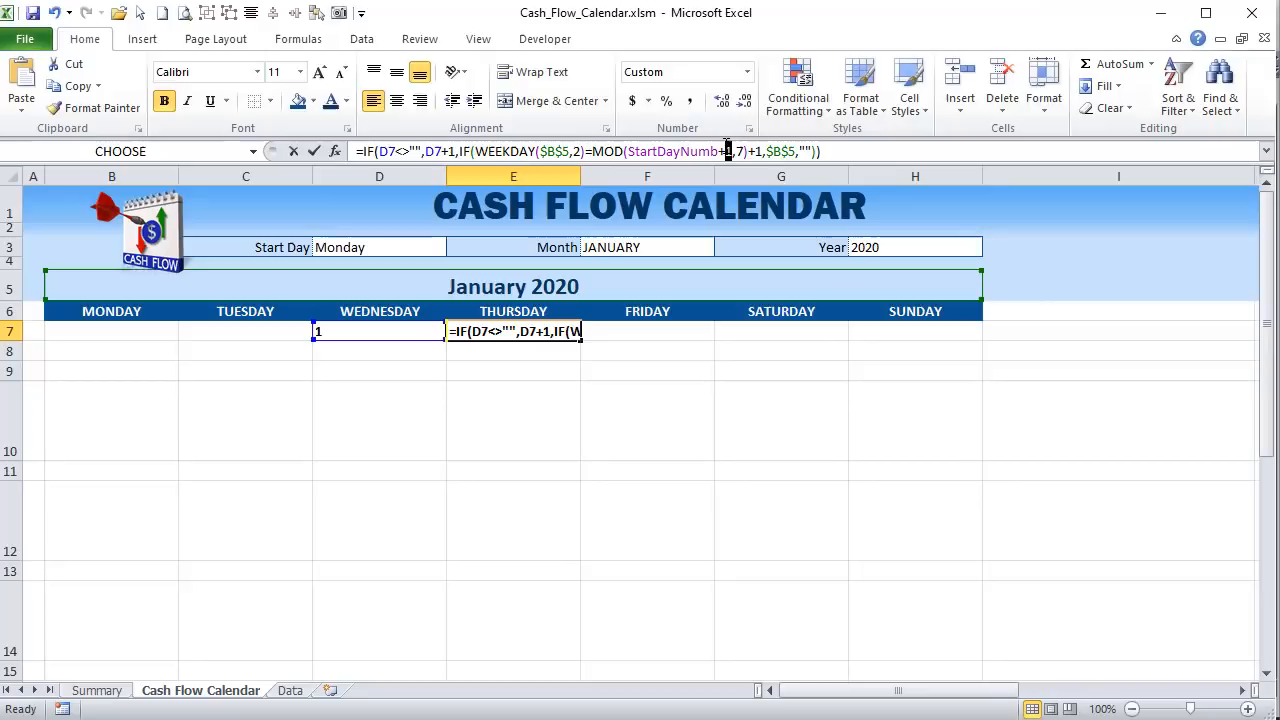
text(2)
click(640, 330)
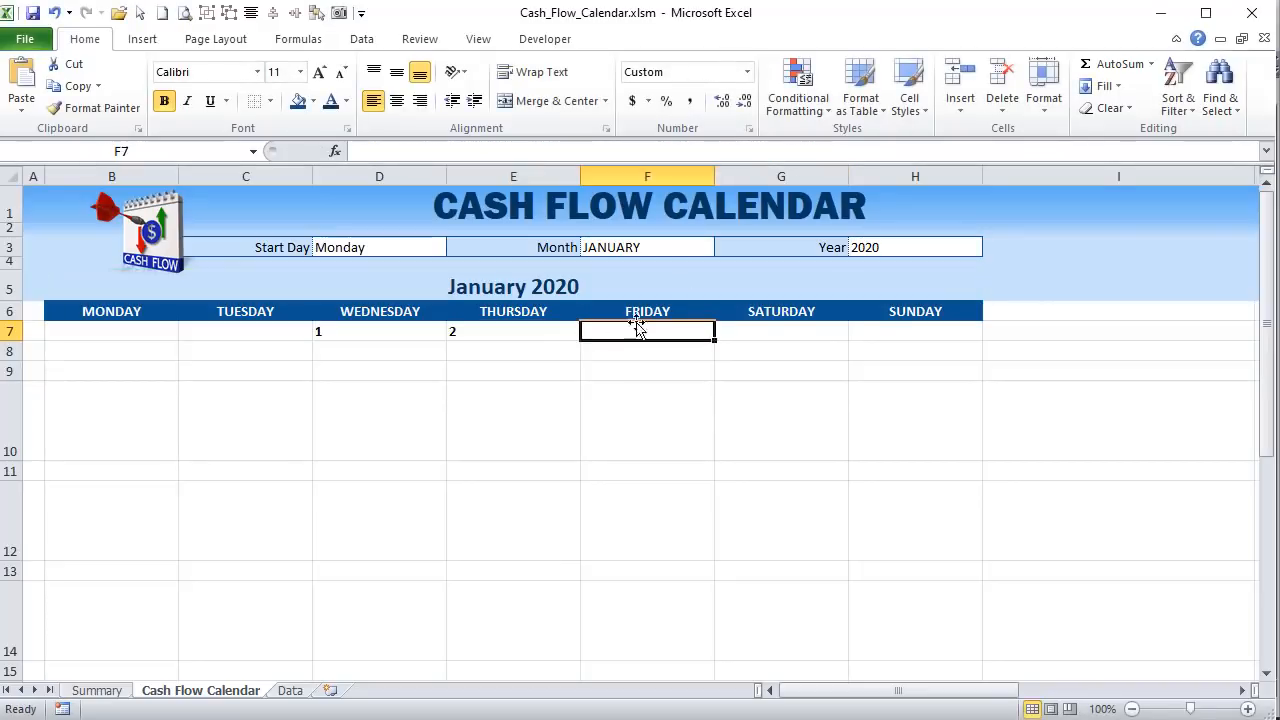
click(563, 333)
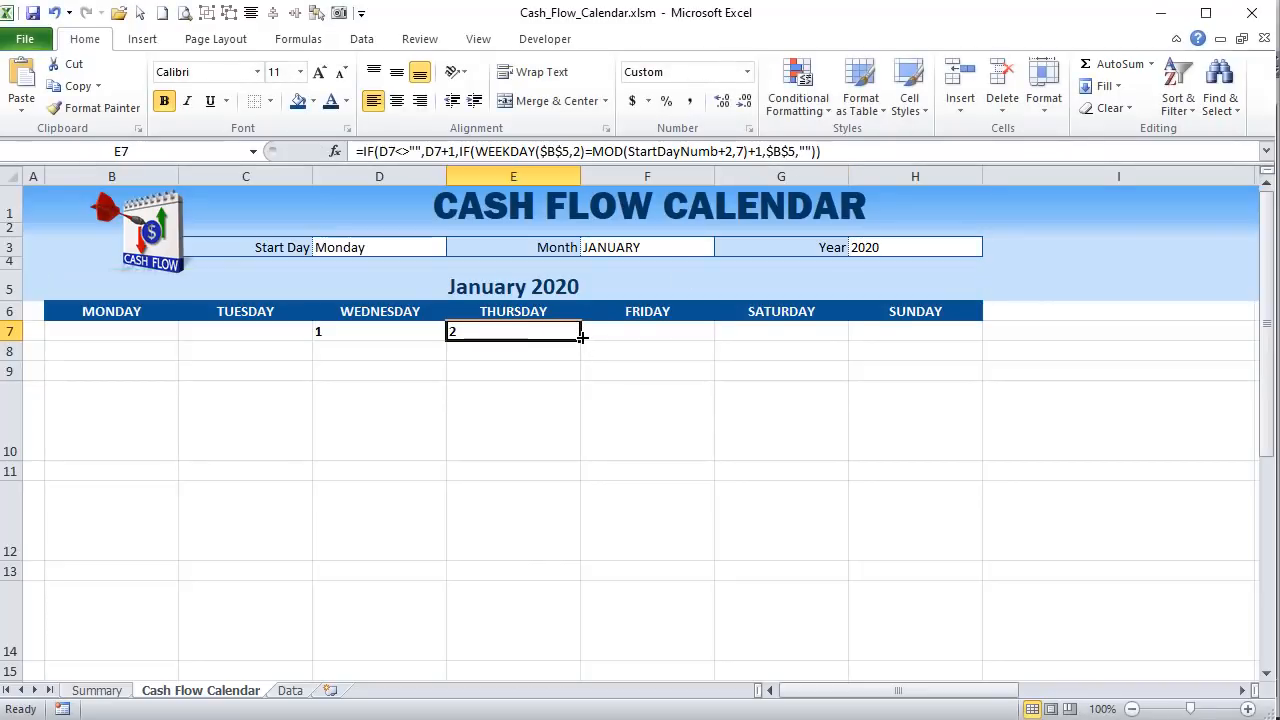
- Copy the E7 formula to F7 and change its MOD argument to StartDayNumb+3
drag(579, 340, 660, 333)
click(660, 331)
click(717, 151)
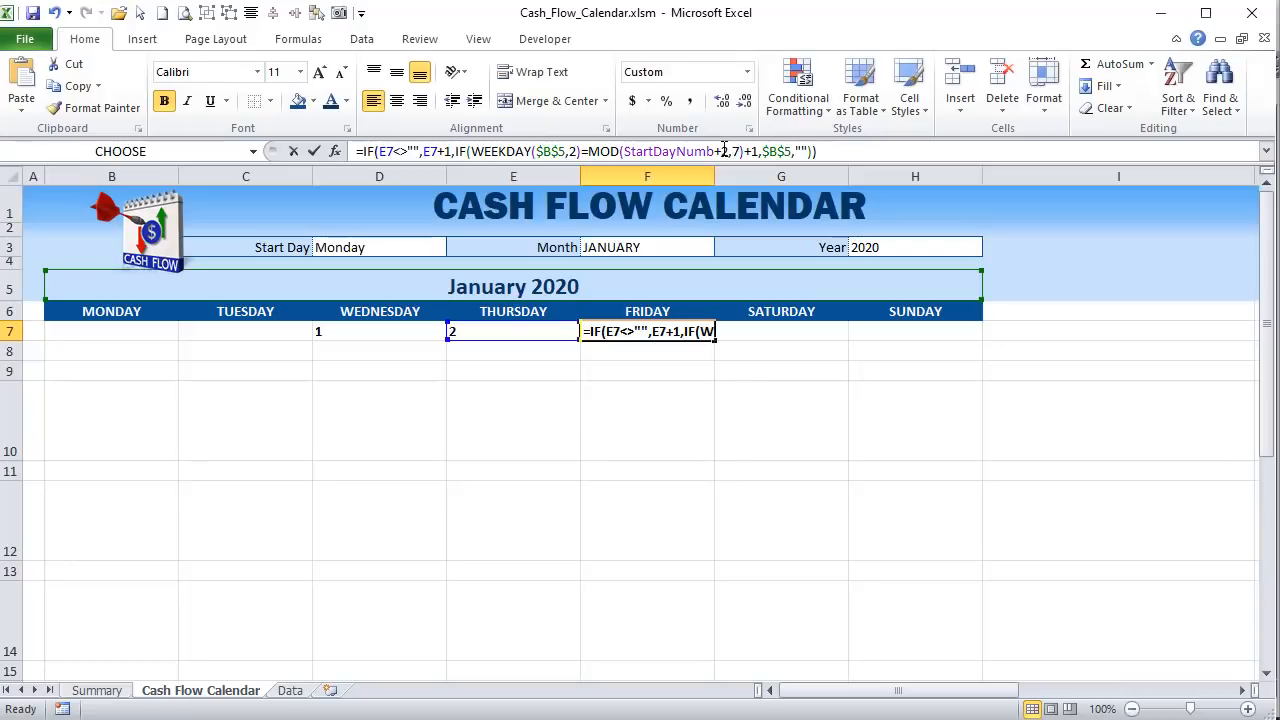
double_click(725, 151)
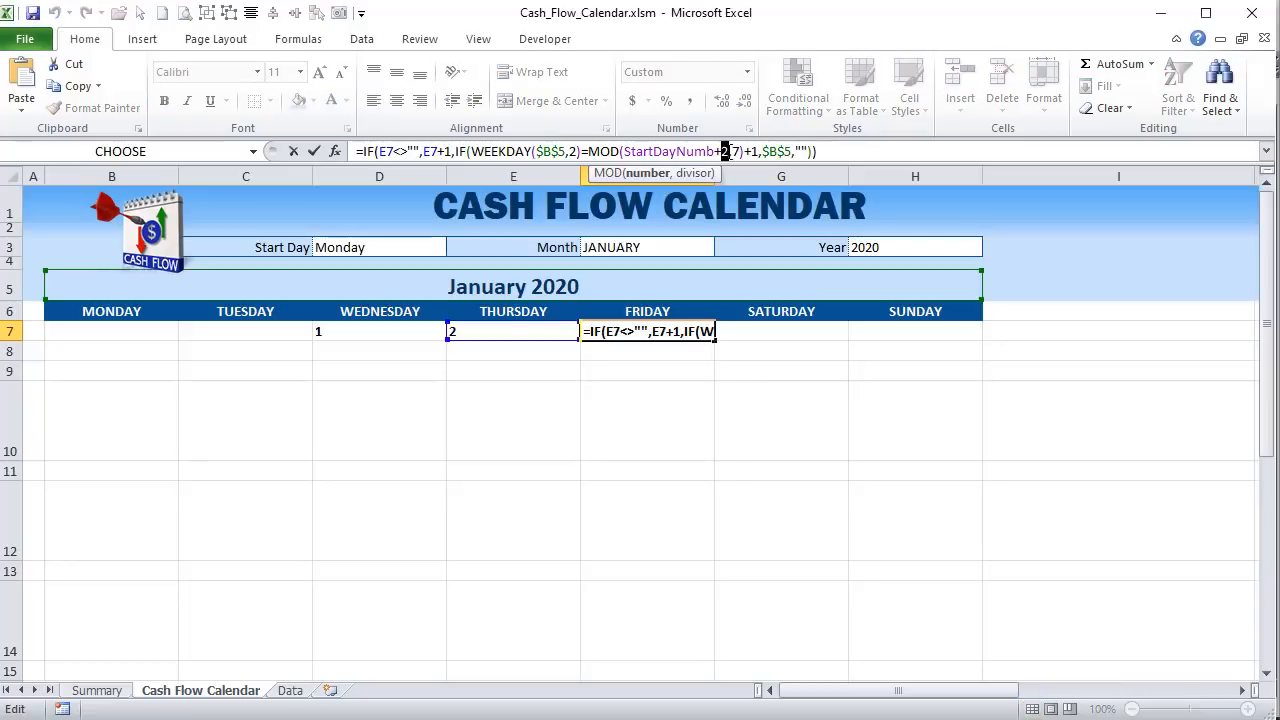
text(3)
key(Tab)
click(678, 331)
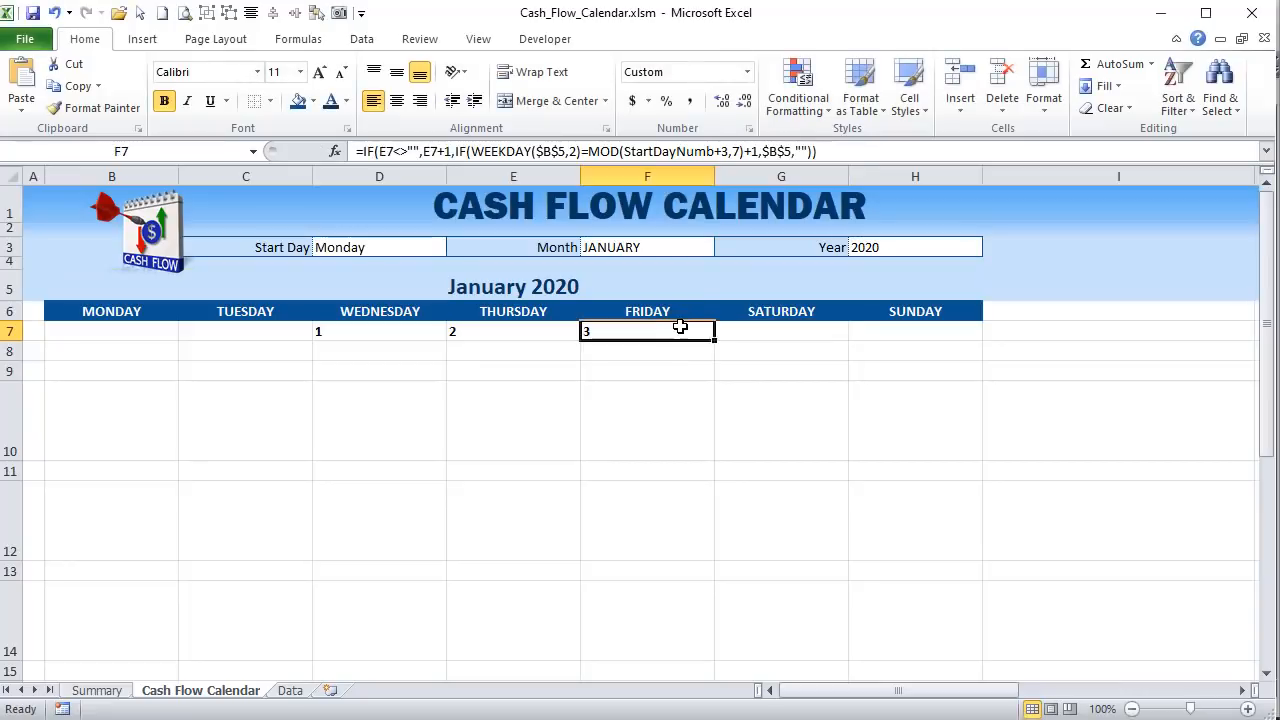
- Copy the F7 formula to G7 and change its MOD argument to StartDayNumb+4
drag(714, 338, 855, 346)
key(Right)
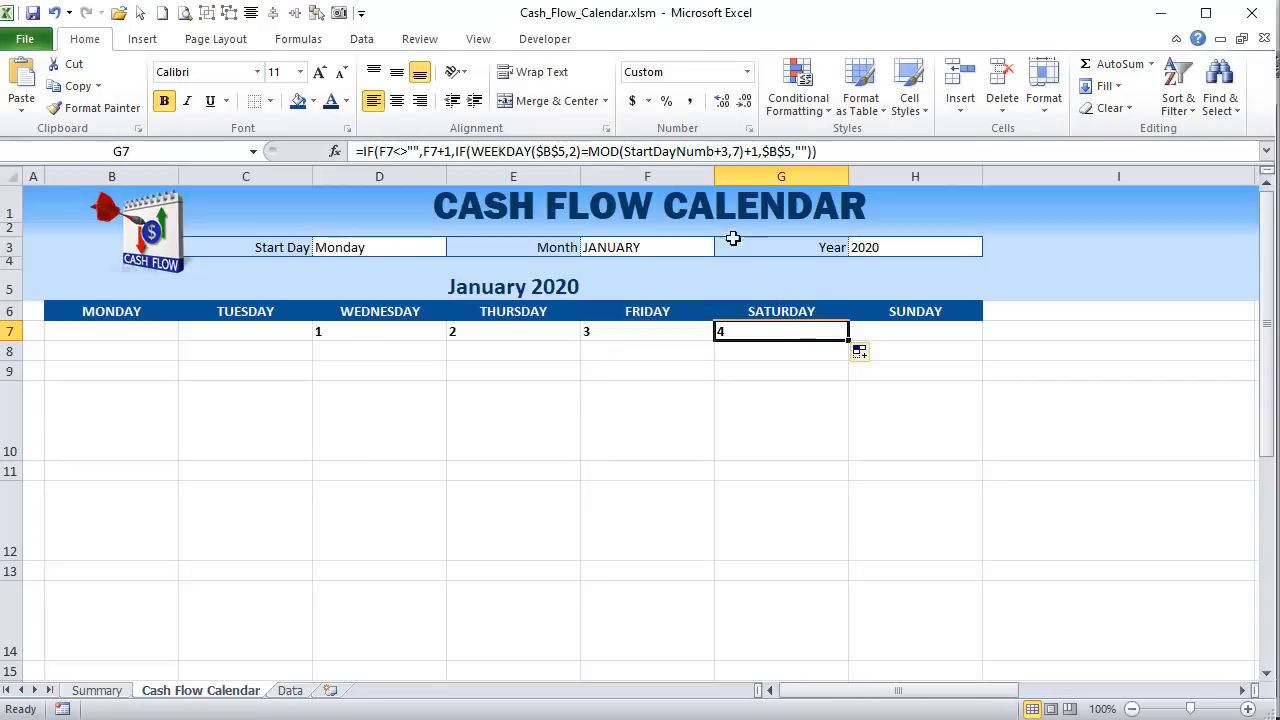
double_click(725, 151)
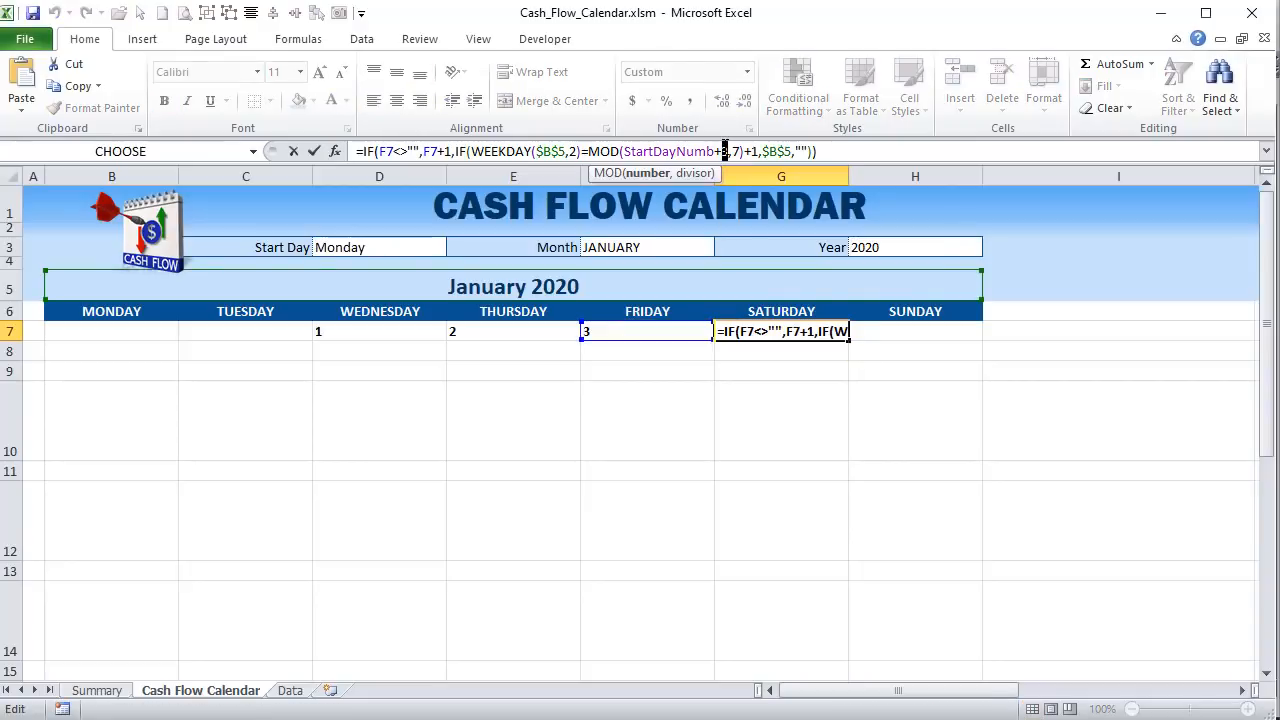
text(4)
key(Tab)
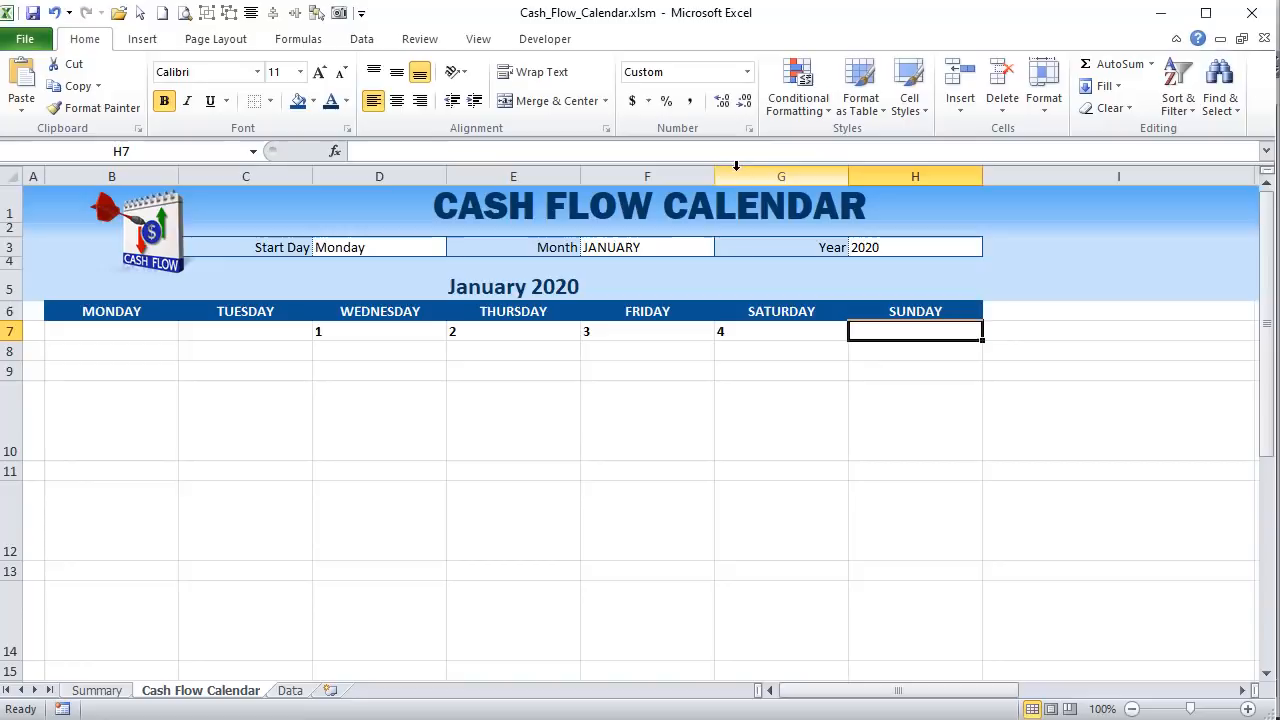
- Copy the G7 formula to H7 and change its MOD argument to StartDayNumb+5
click(780, 331)
drag(847, 341, 909, 331)
click(909, 331)
double_click(728, 151)
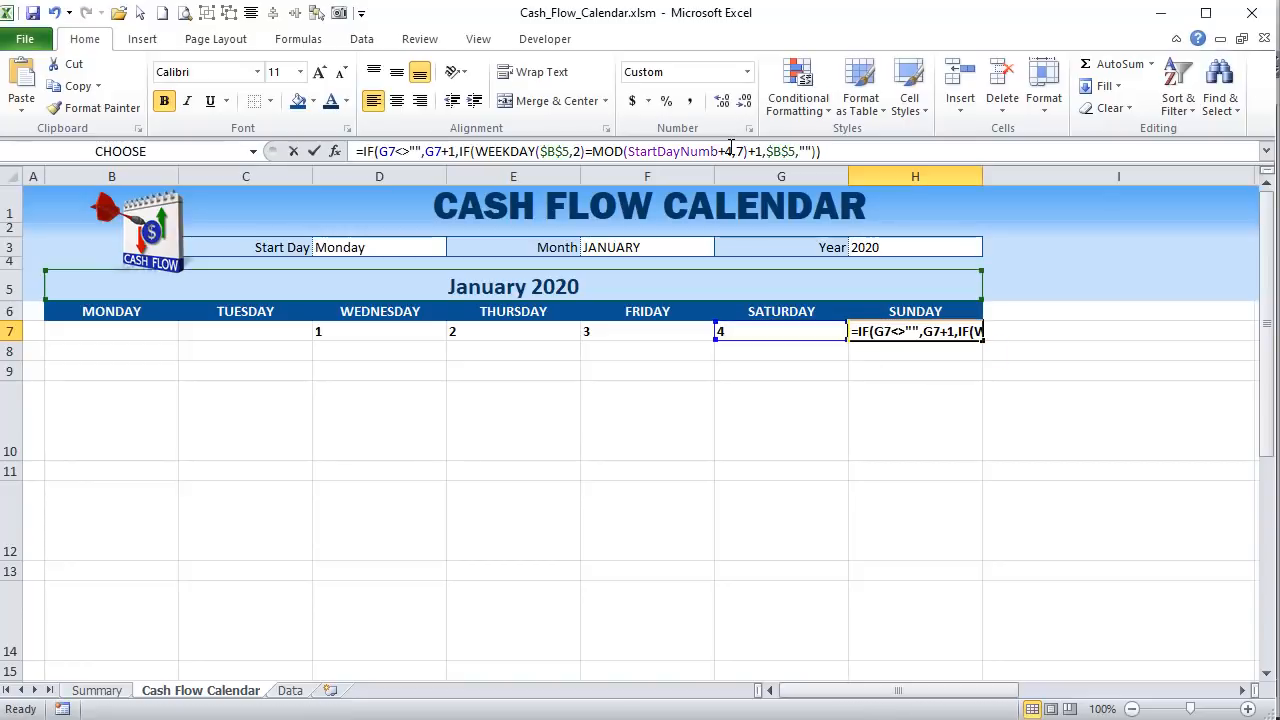
text(5)
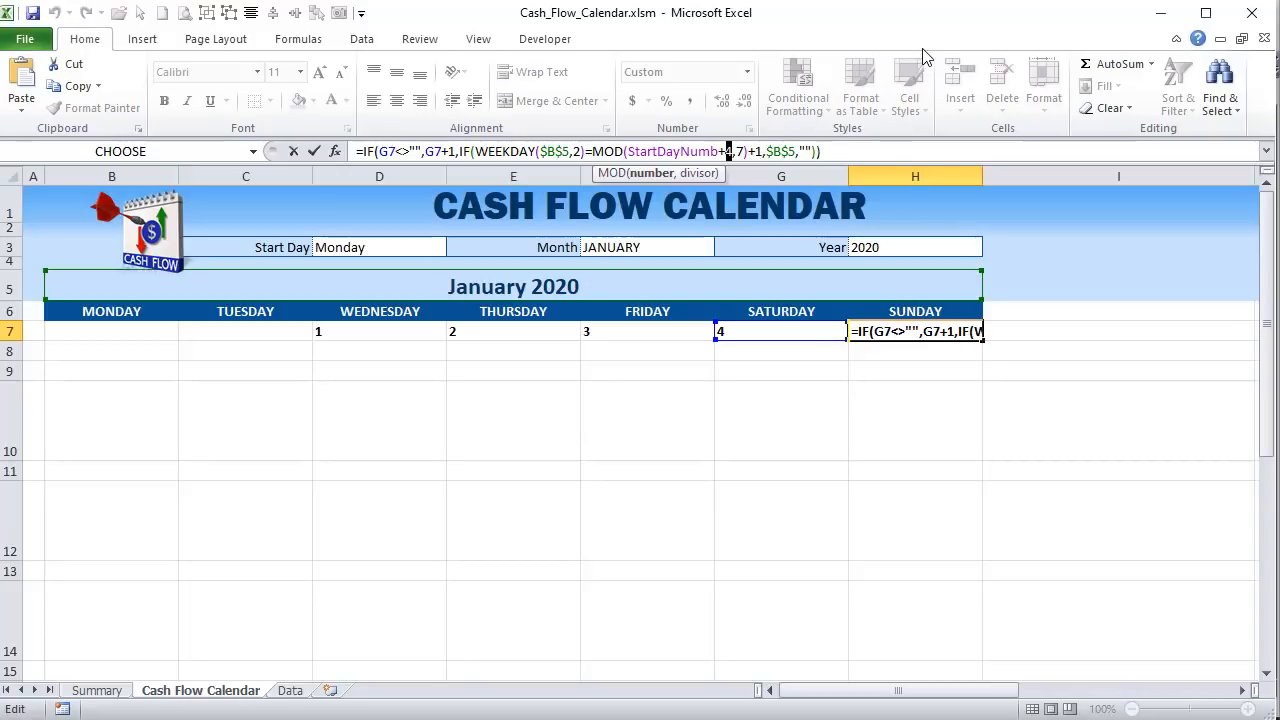
key(Return)
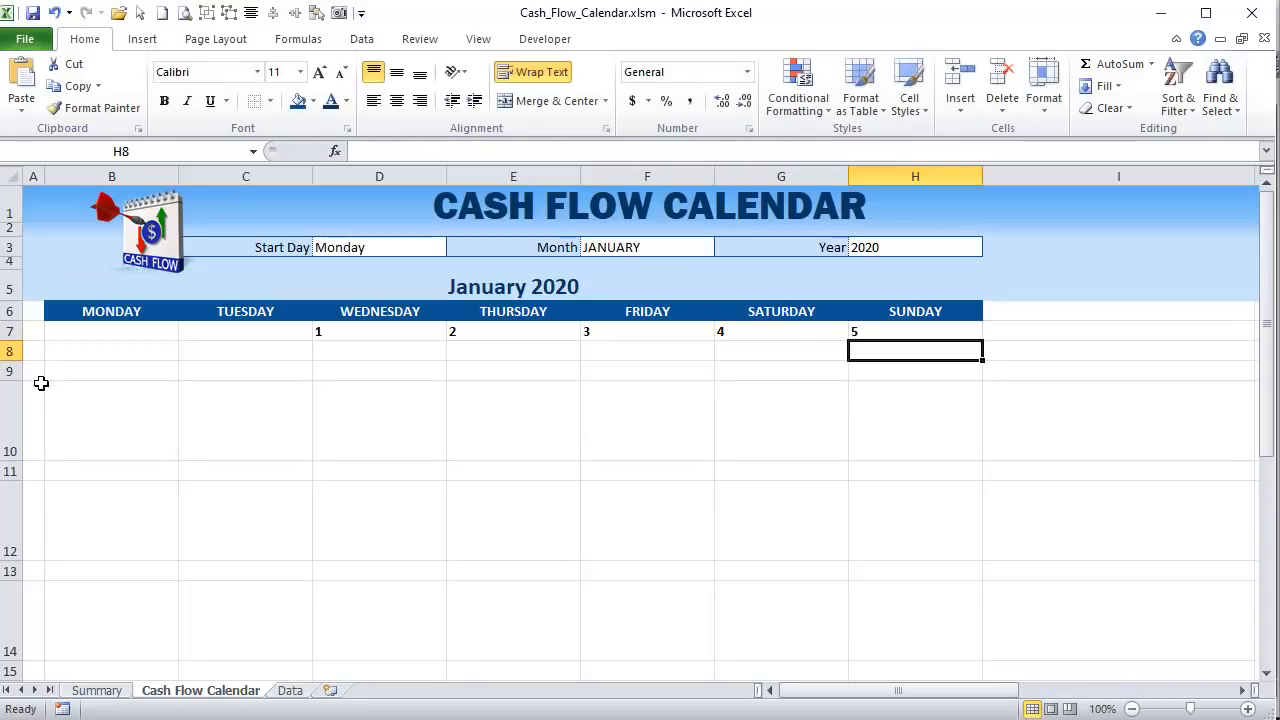
- Increase the height of row 8 to match the tall calendar row 10
click(8, 351)
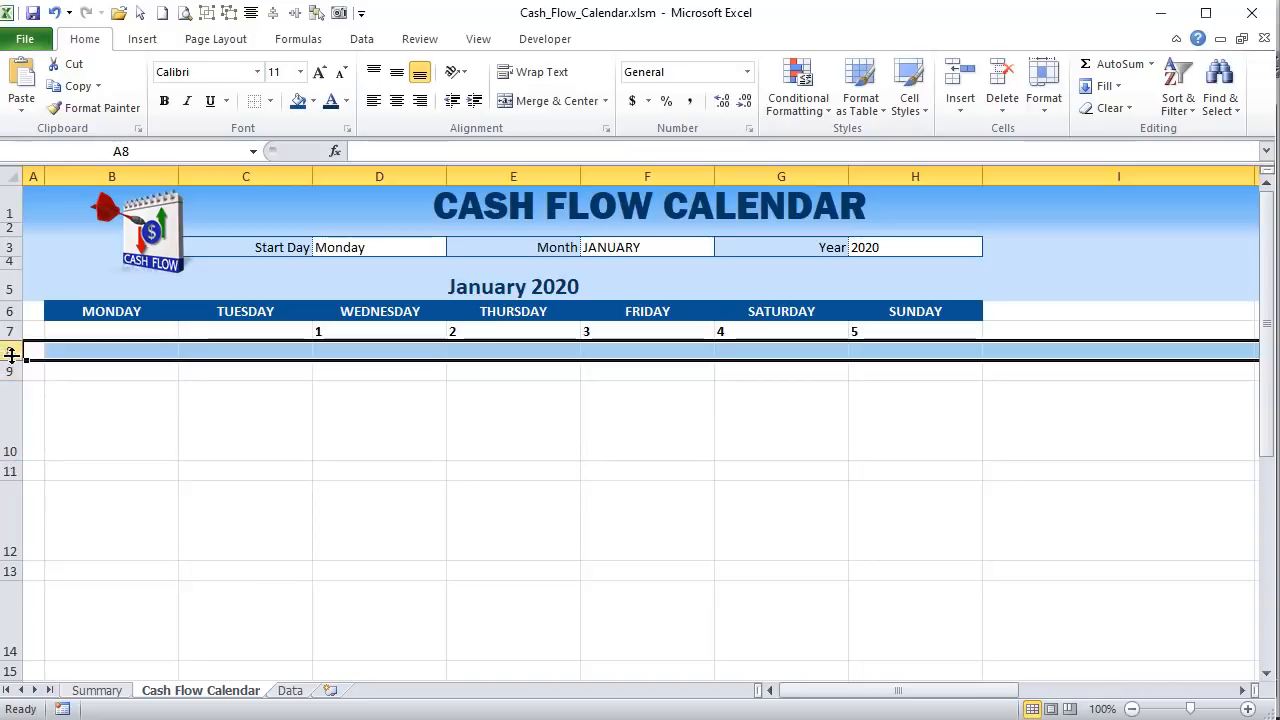
drag(11, 359, 11, 357)
click(4, 424)
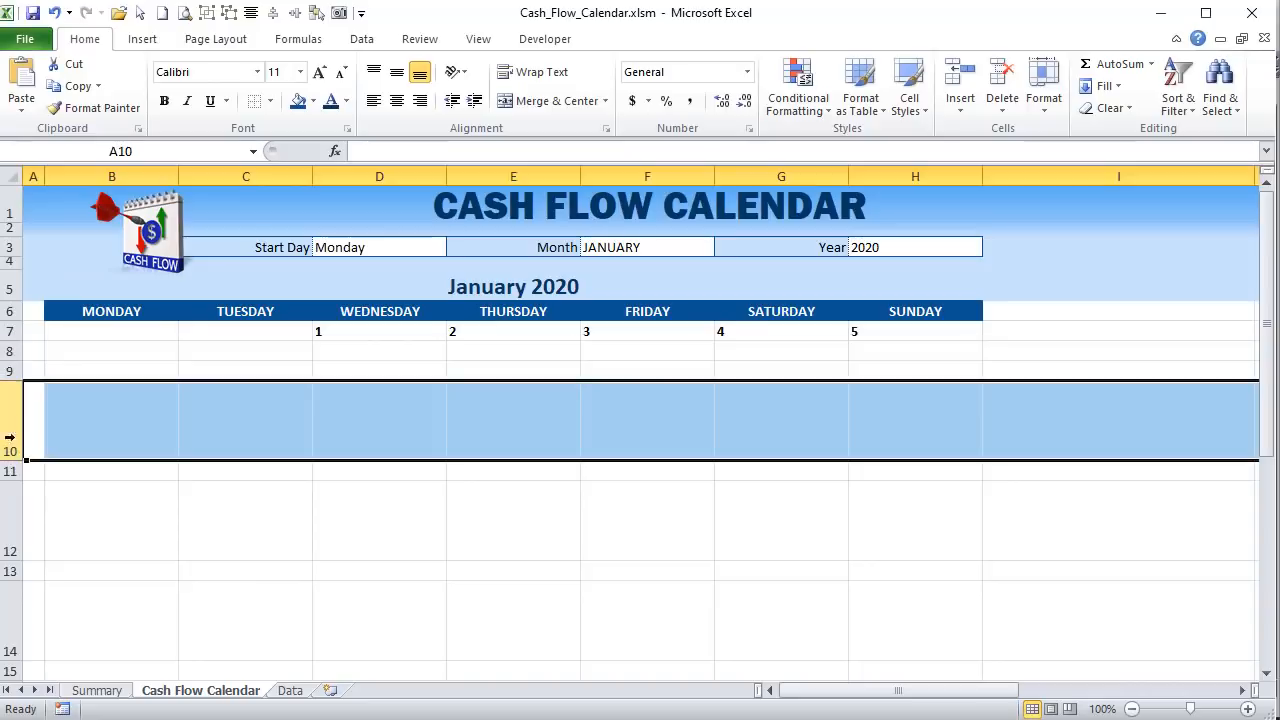
drag(16, 460, 20, 420)
click(9, 352)
click(91, 371)
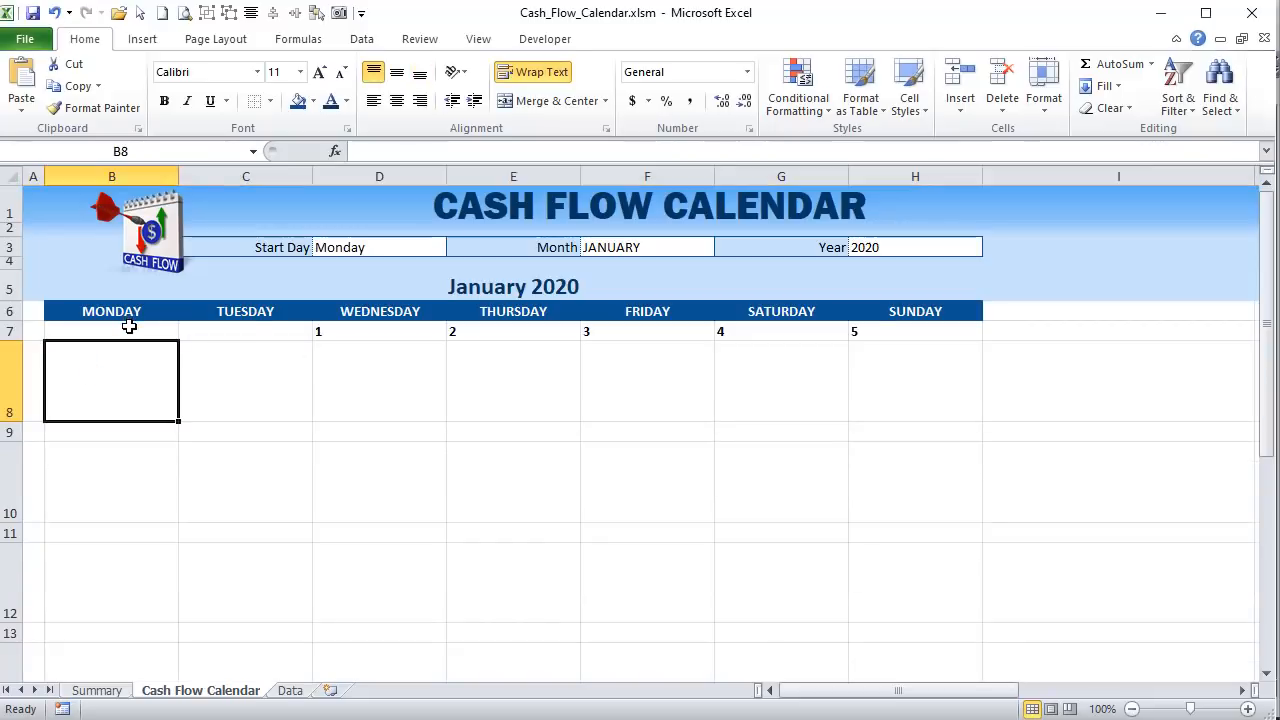
drag(129, 327, 957, 334)
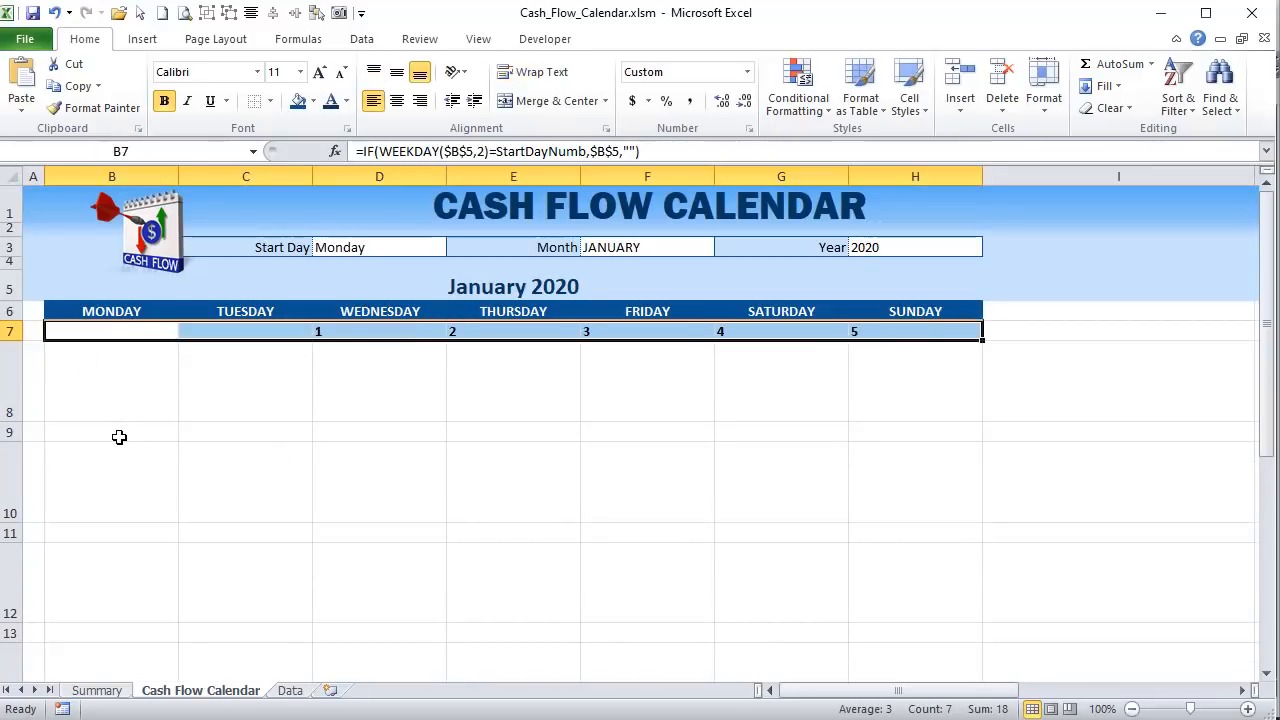
drag(119, 437, 929, 429)
drag(910, 400, 88, 410)
- Start an IF formula in B9 that tests H7="" and returns "" when true
click(104, 432)
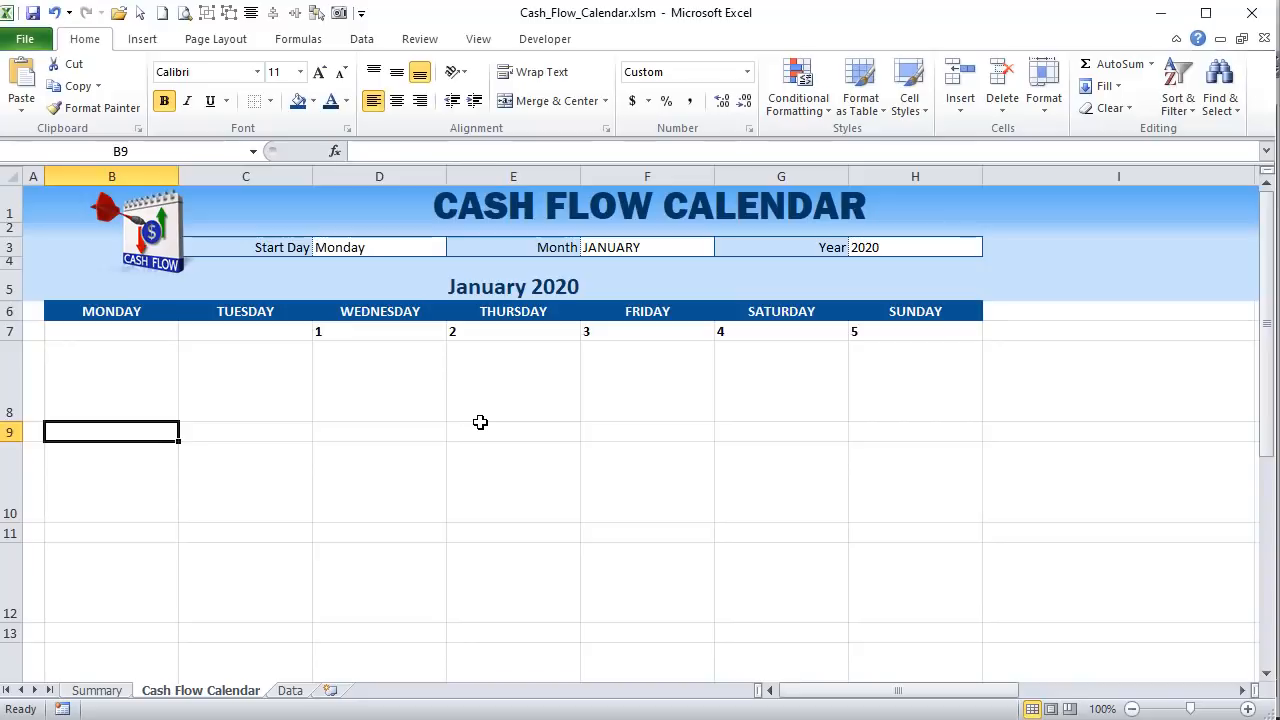
text(=if()
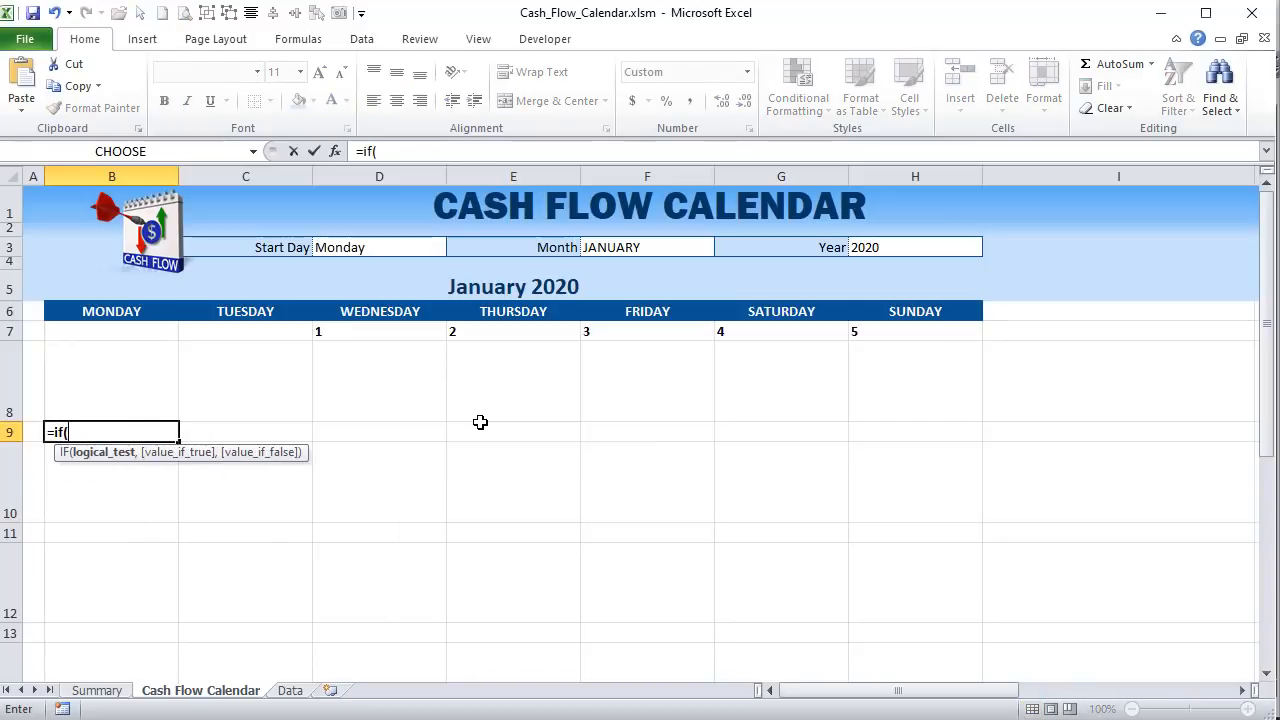
click(884, 330)
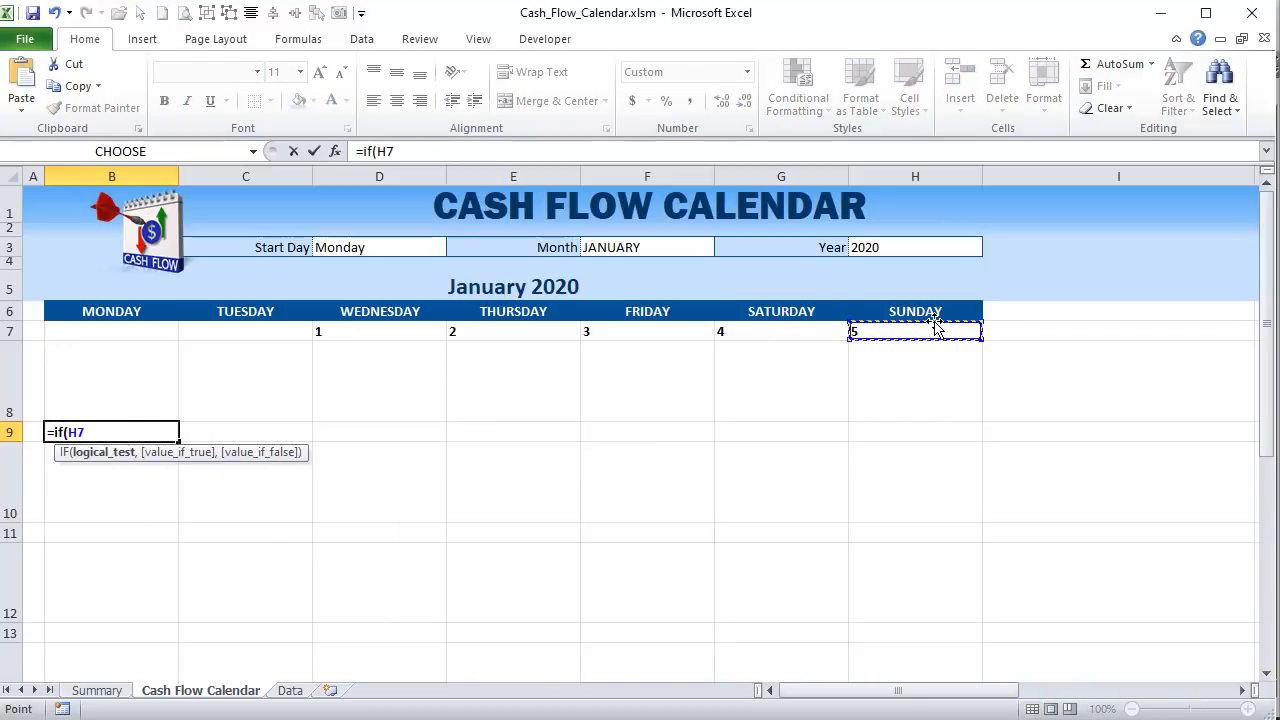
text(="")
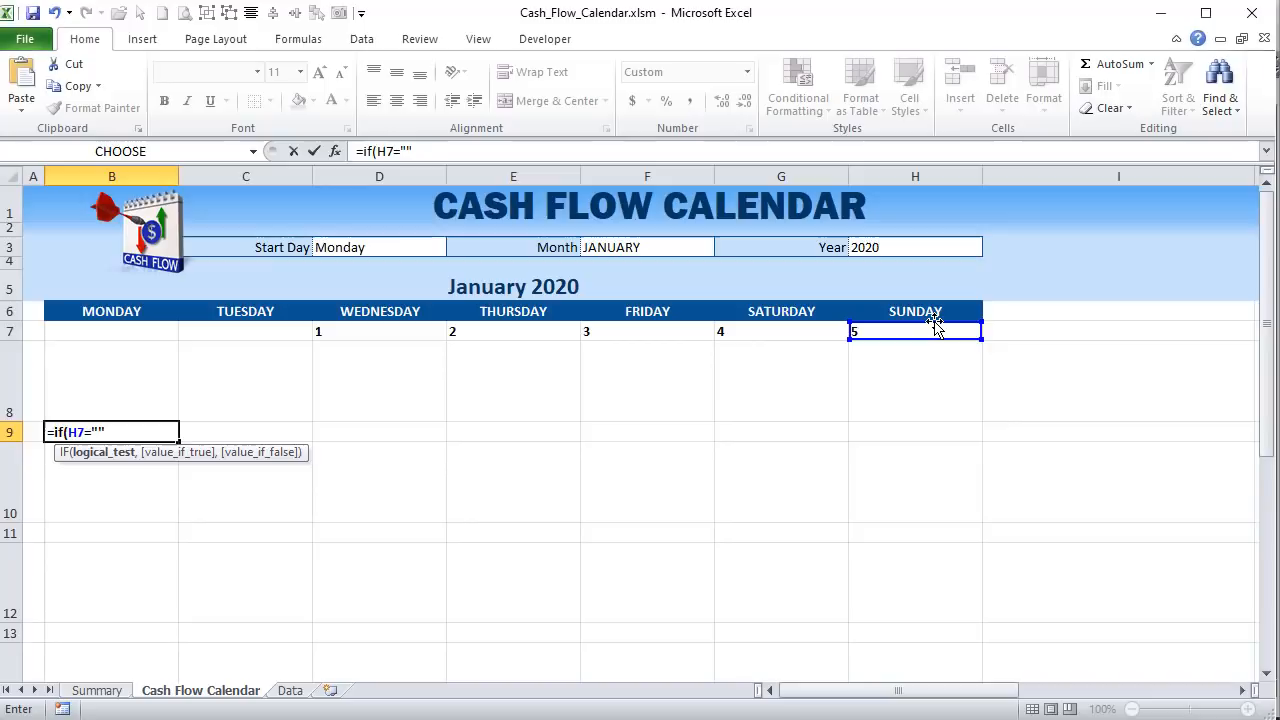
text(,"")
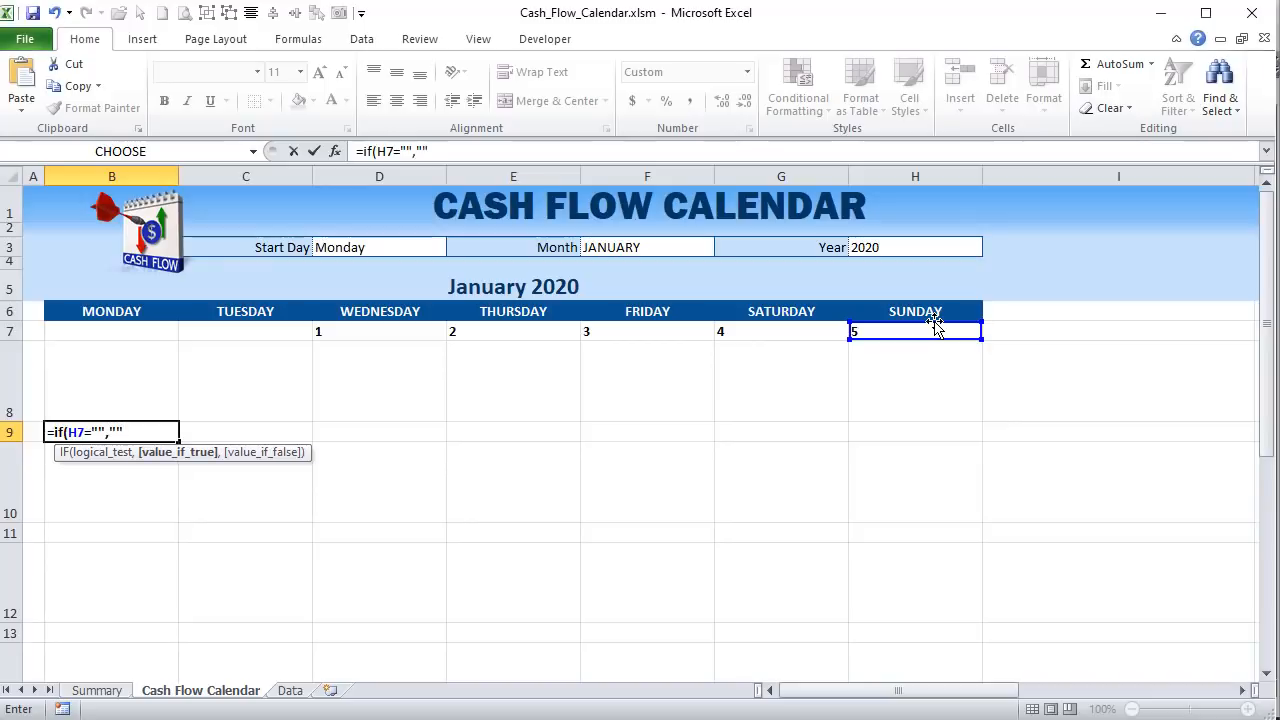
text(,)
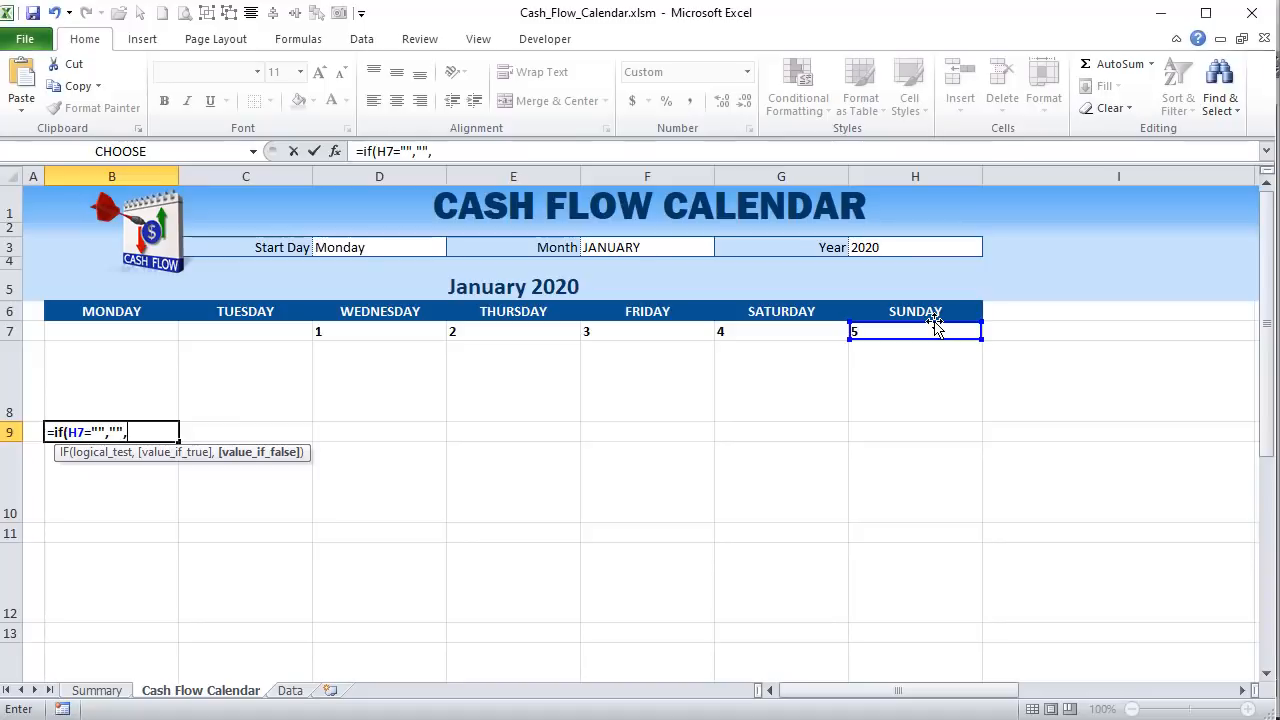
- Nest a second IF in the B9 formula's false result, with MONTH(H7)<>MONTH(H7+1) as its condition
text(If()
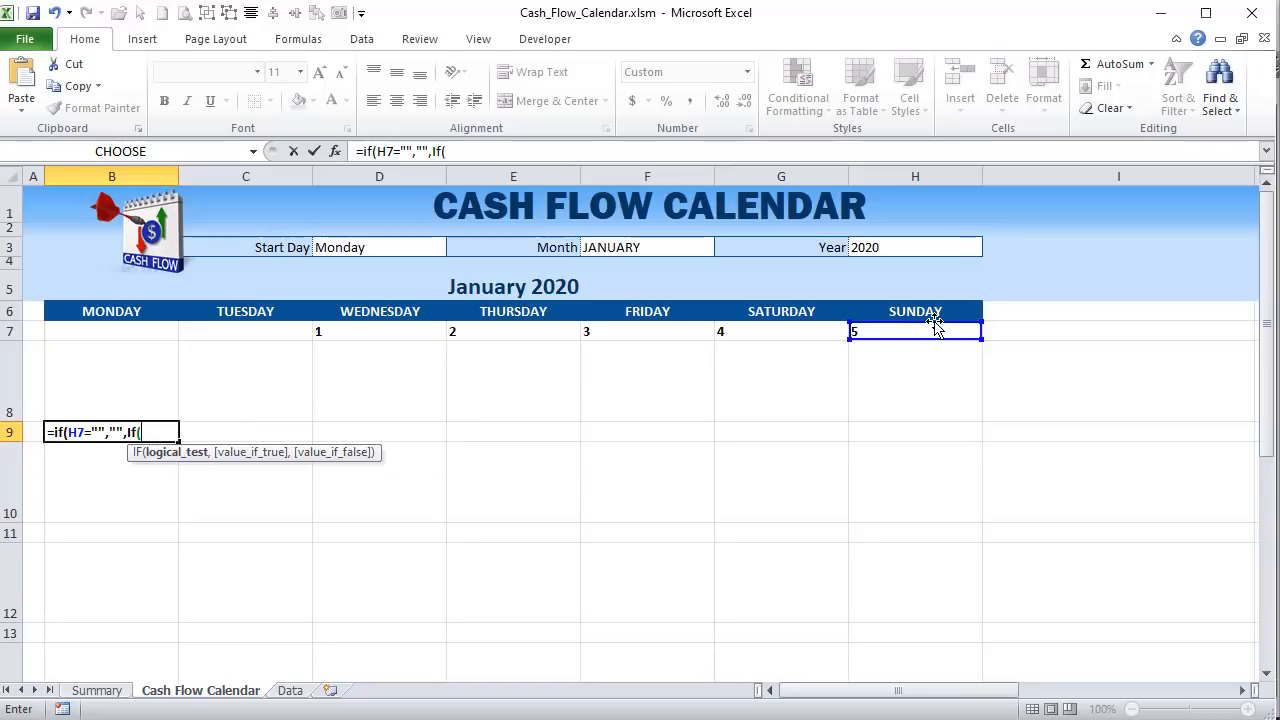
text(mon)
key(Tab)
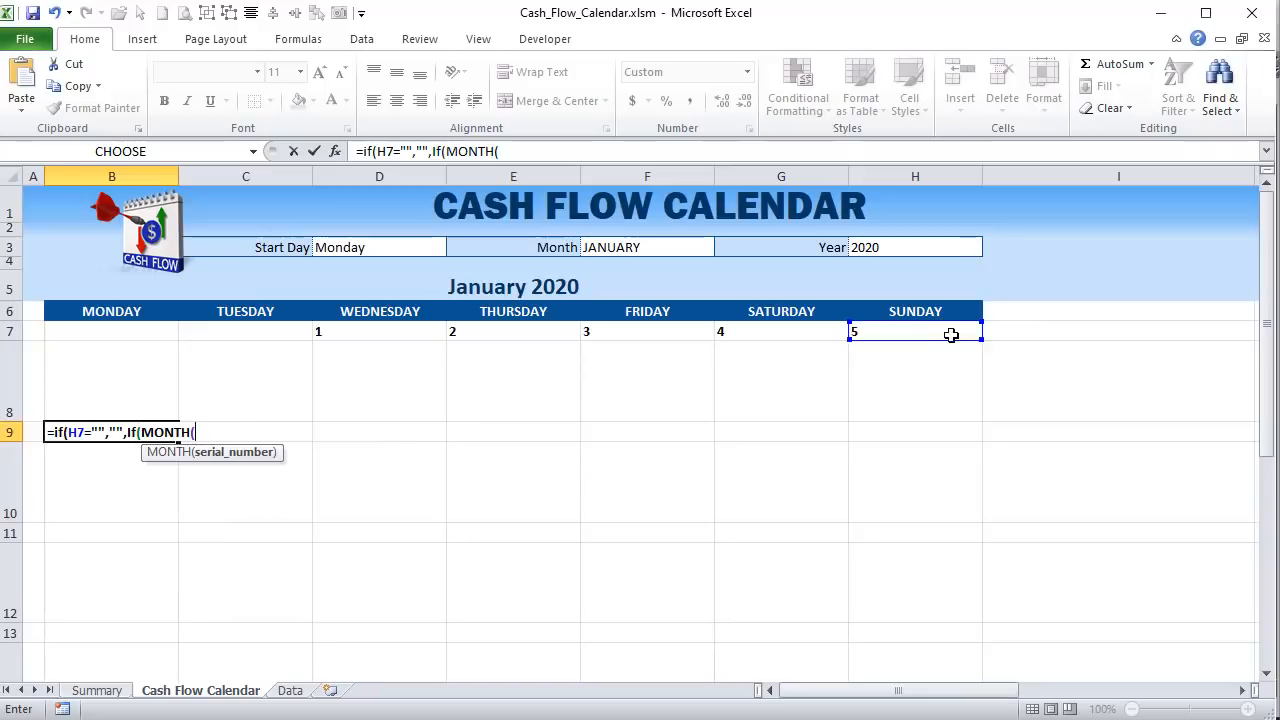
click(951, 335)
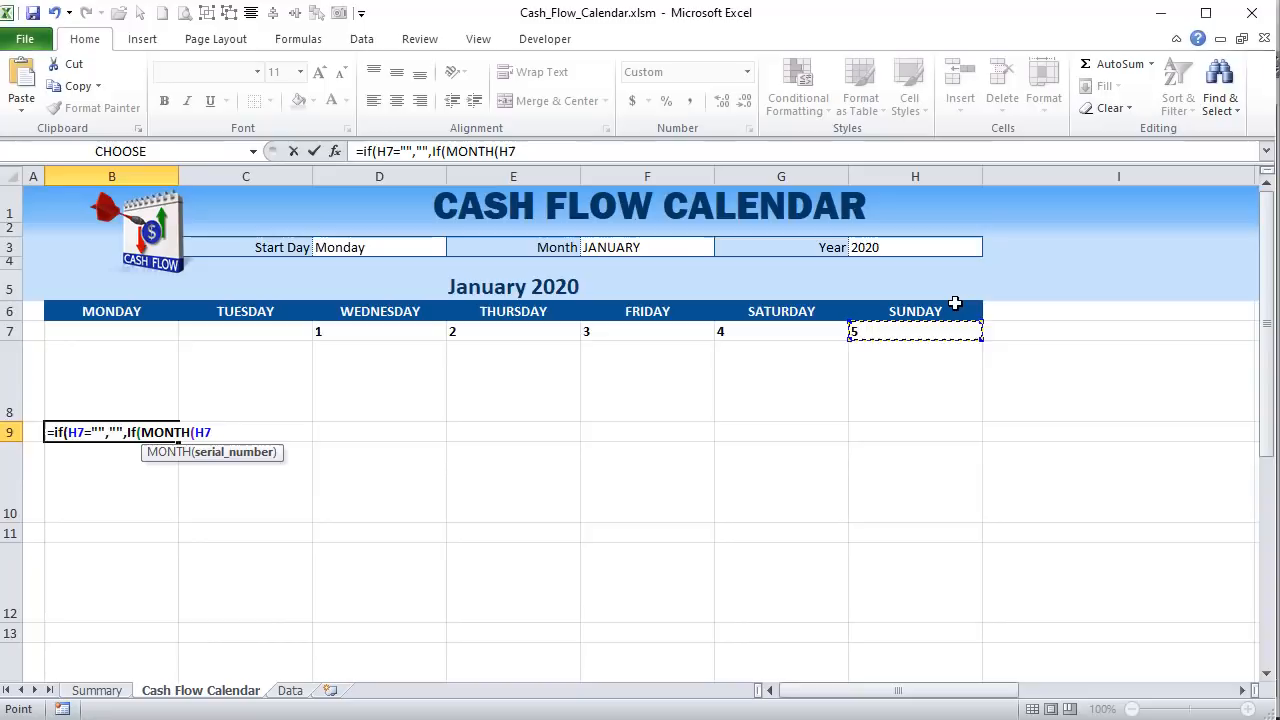
text()<>)
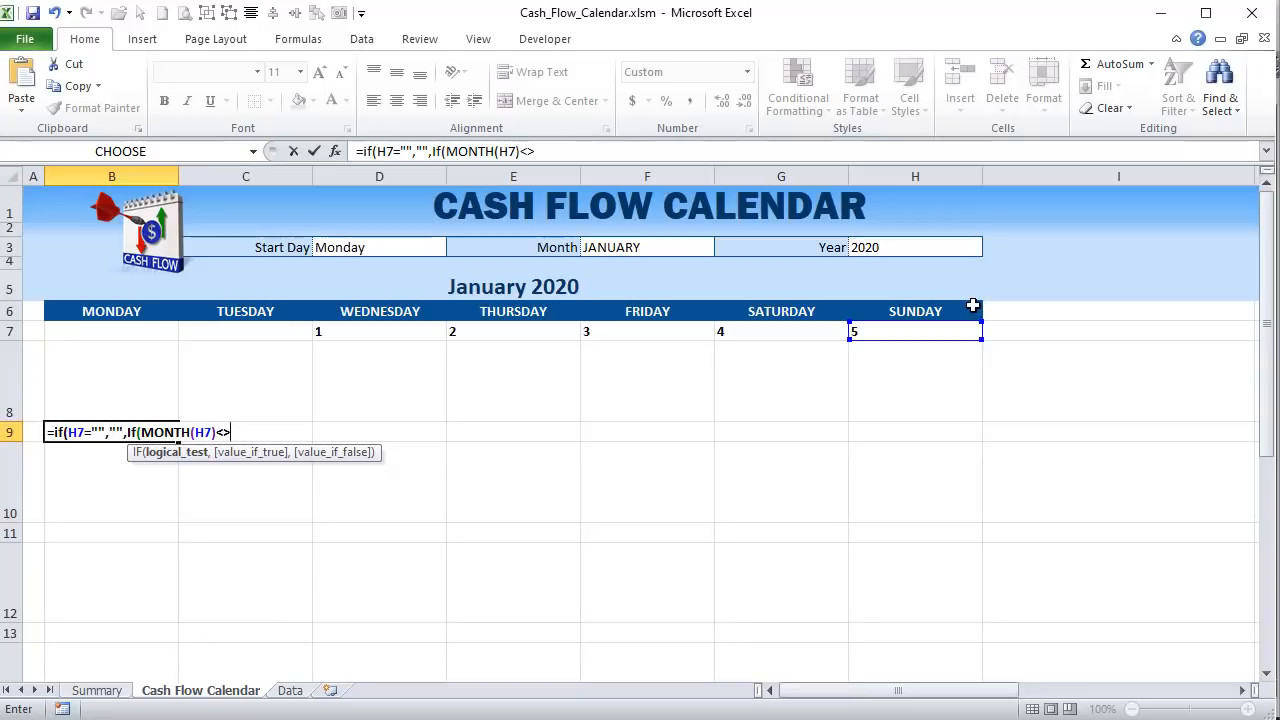
text(M)
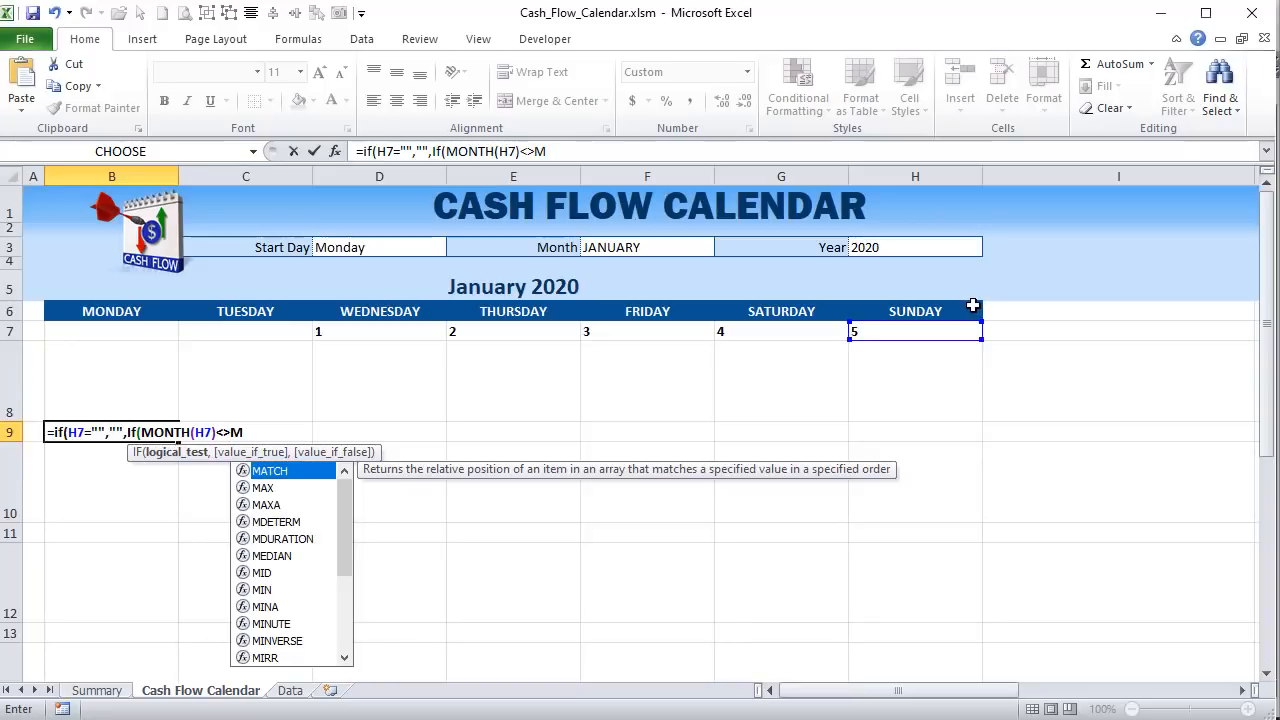
text(onth)
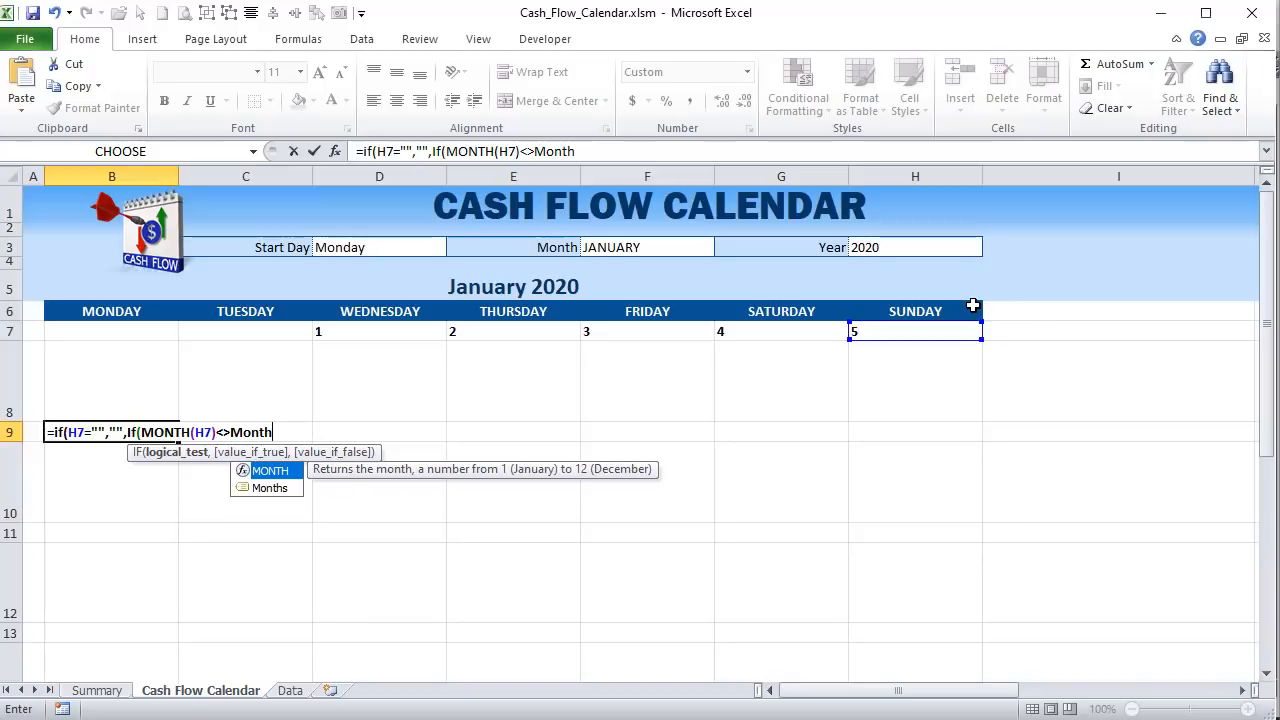
text(()
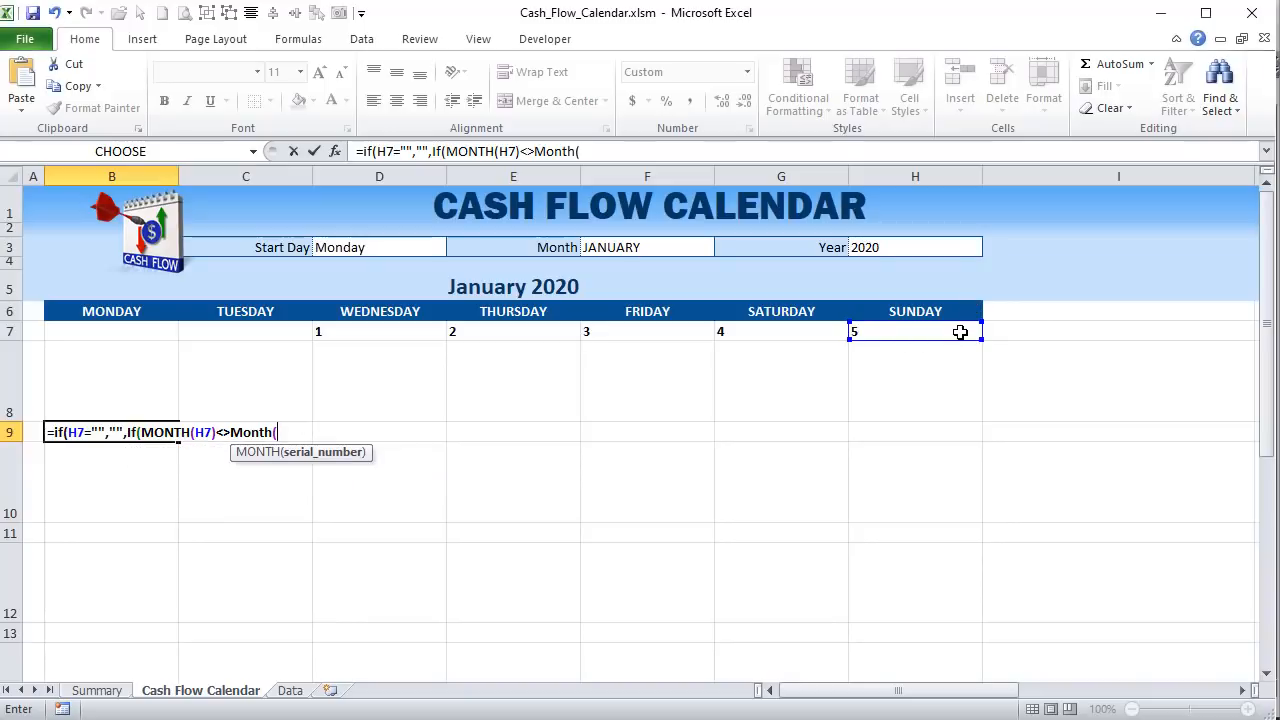
click(960, 332)
text(+1))
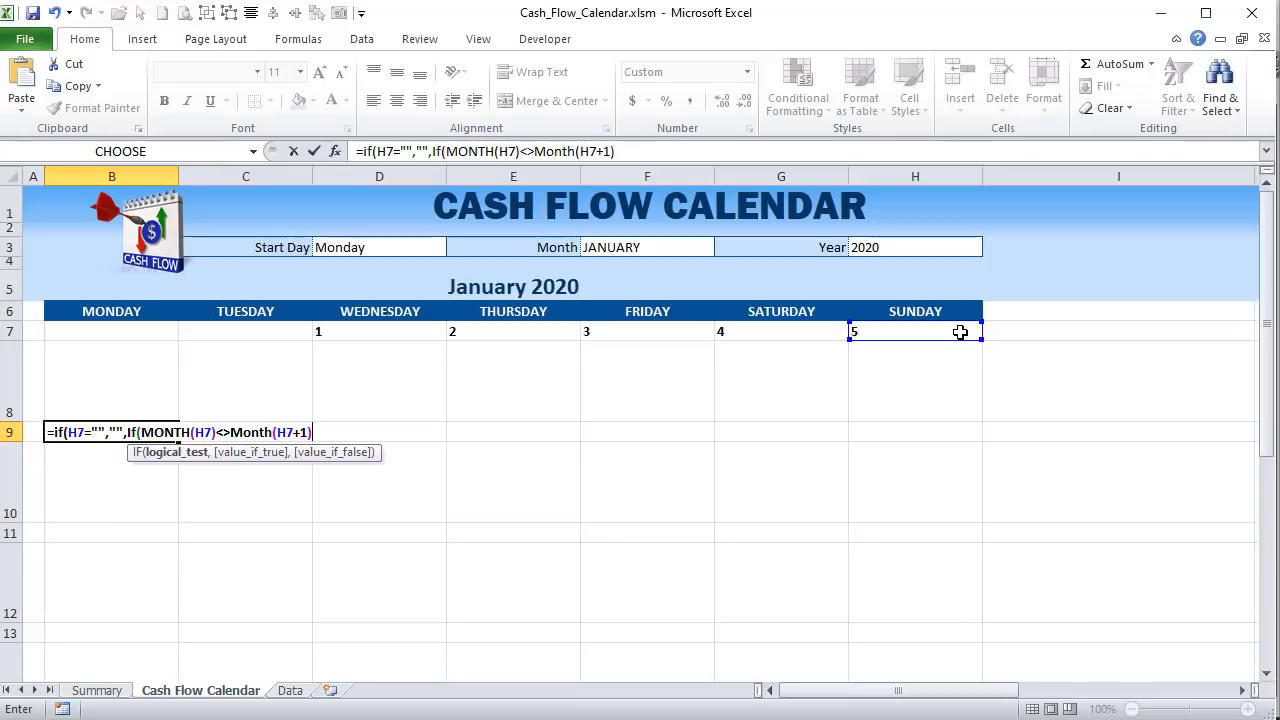
- Finish the B9 formula with "" as the nested IF's true result and H7+1 as its false result, and enter it
text(,"")
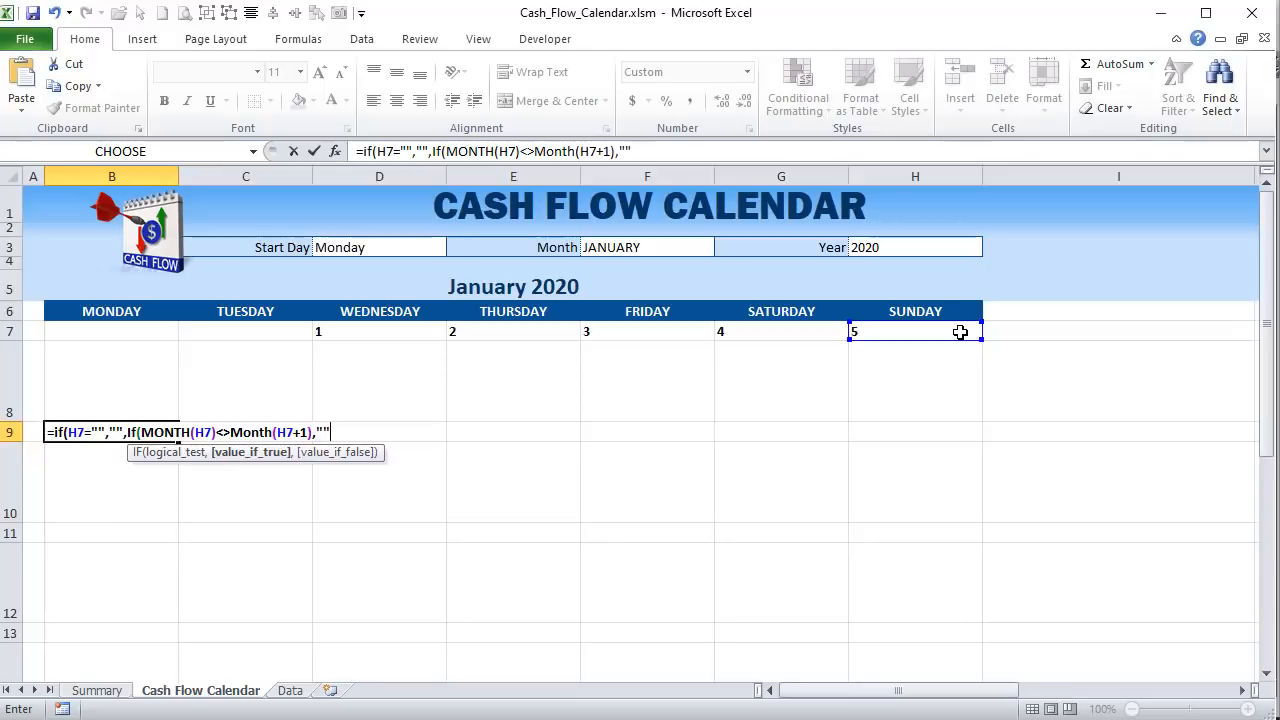
text(,)
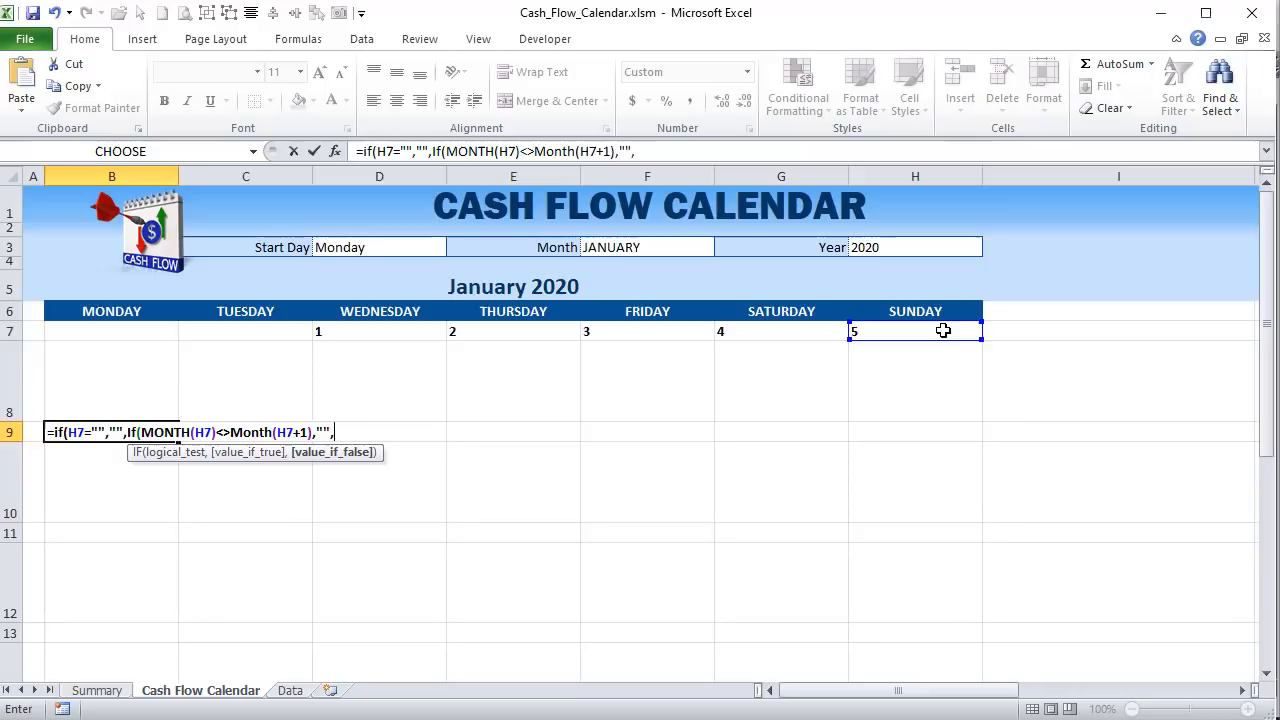
click(942, 330)
text(+1)
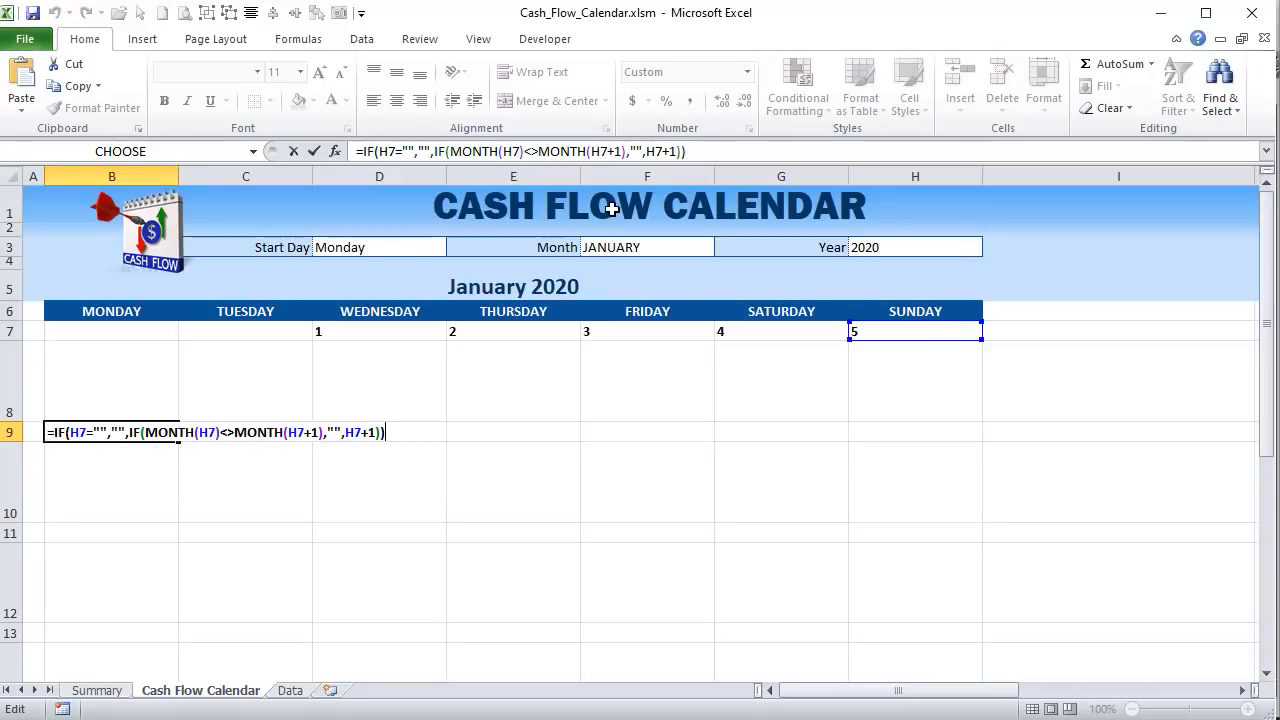
key(Return)
key(Up)
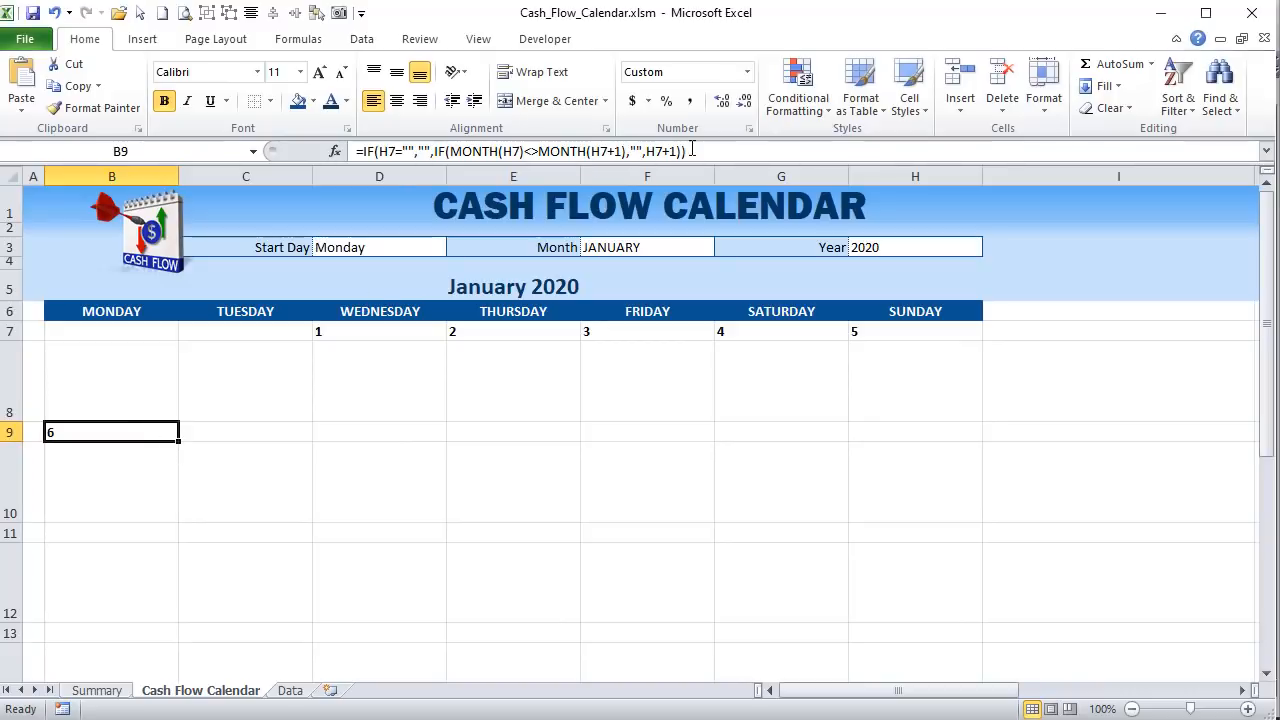
- Copy the text of the B9 formula and paste it as a formula into C9
drag(692, 151, 200, 142)
key(ctrl+c)
key(Tab)
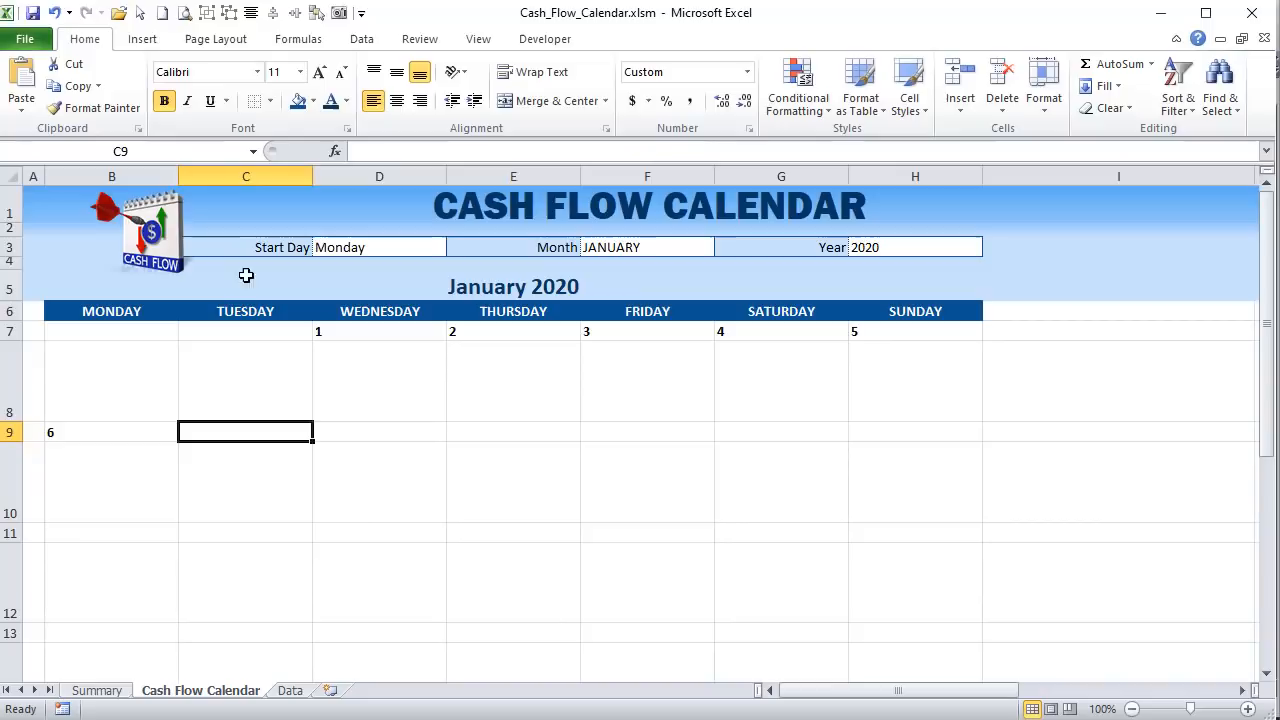
click(416, 151)
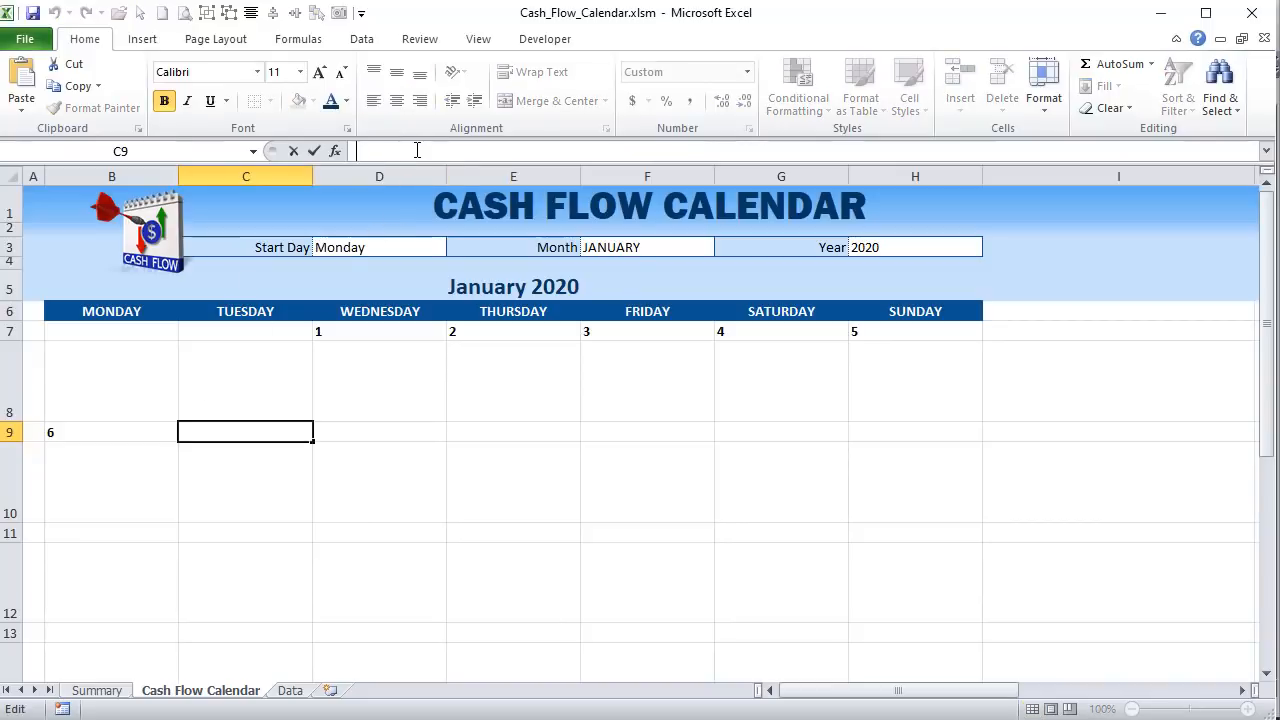
key(ctrl+v)
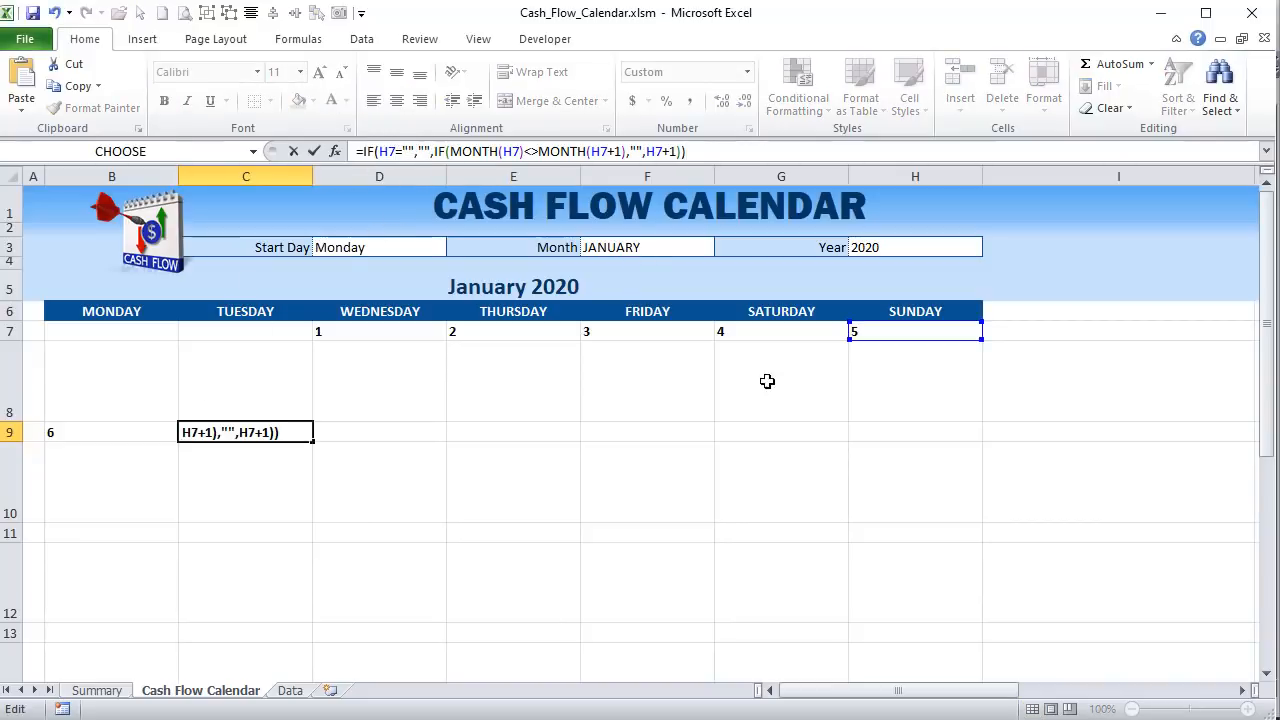
- Repoint all H7 references in the C9 formula to B9, then fill the formula across row 9 through H9
drag(861, 340, 137, 441)
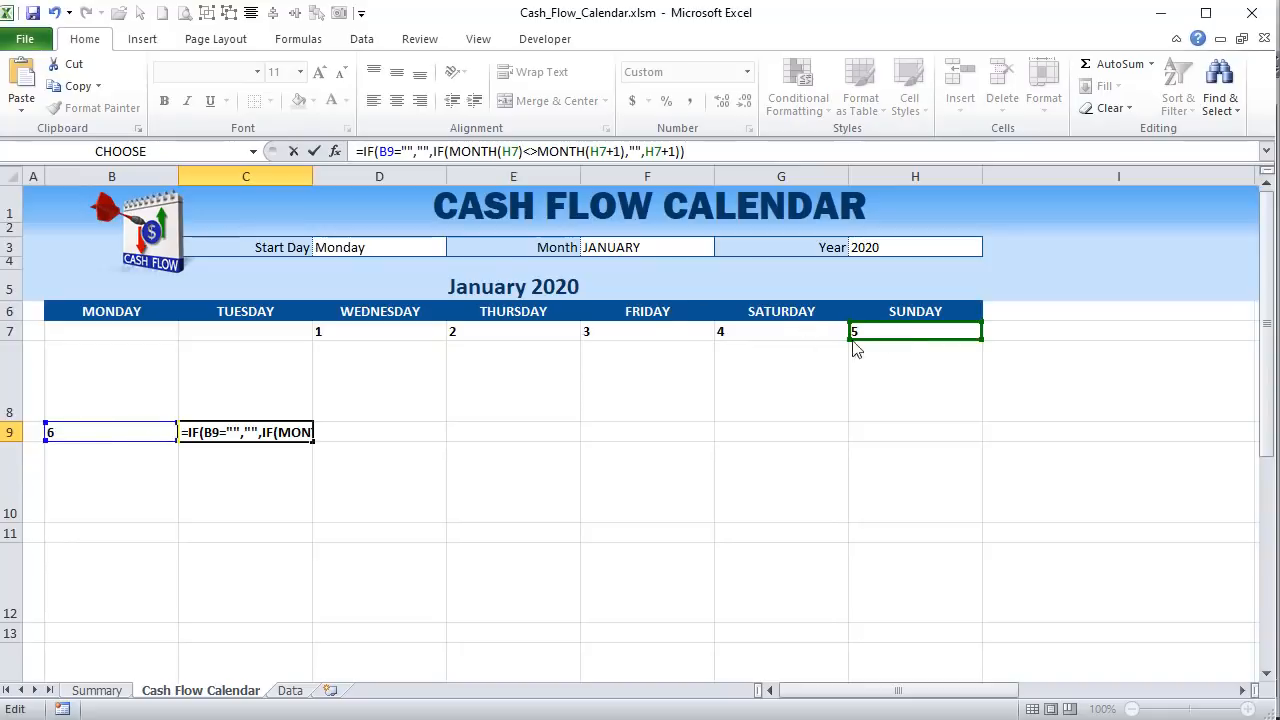
drag(855, 348, 128, 434)
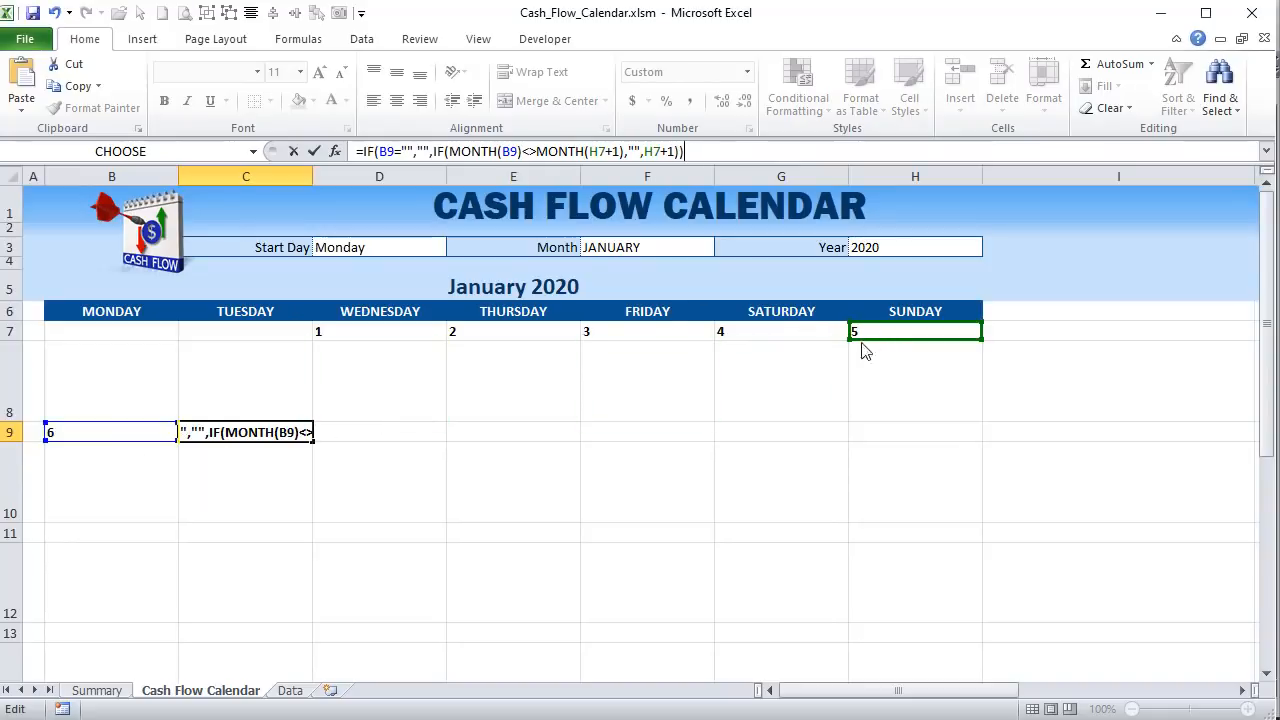
drag(866, 352, 129, 434)
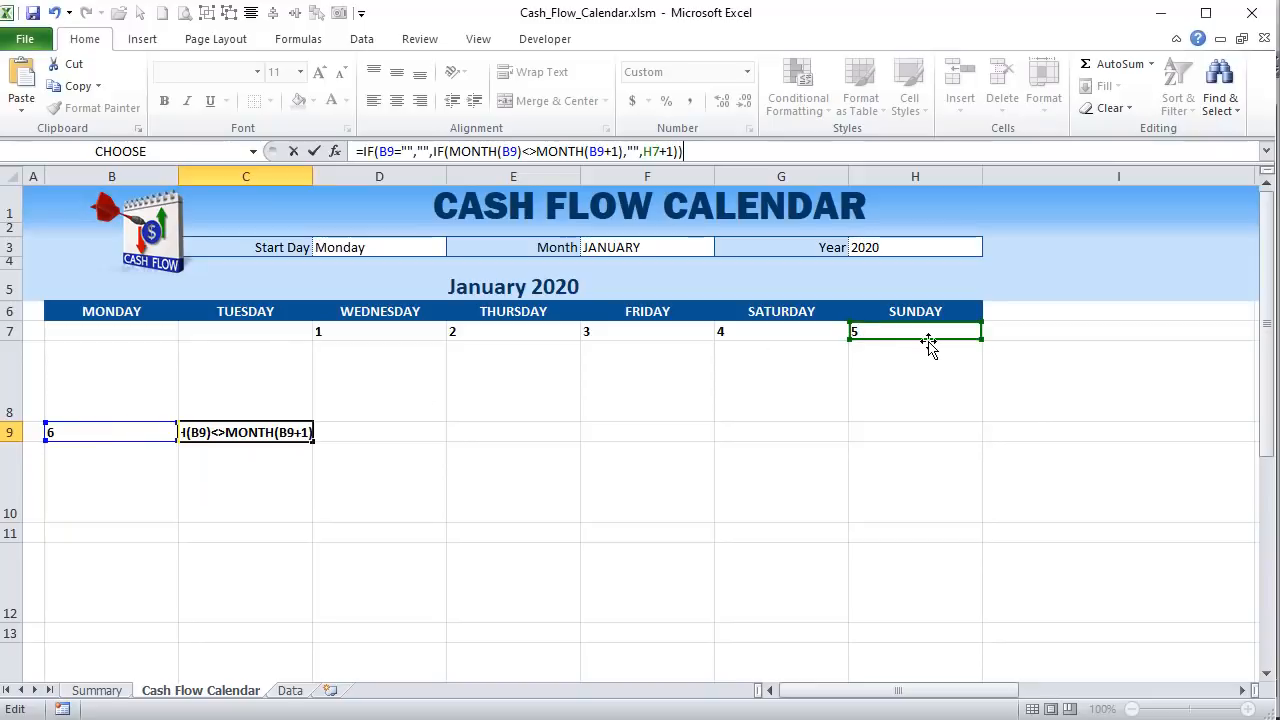
drag(929, 343, 106, 434)
key(Tab)
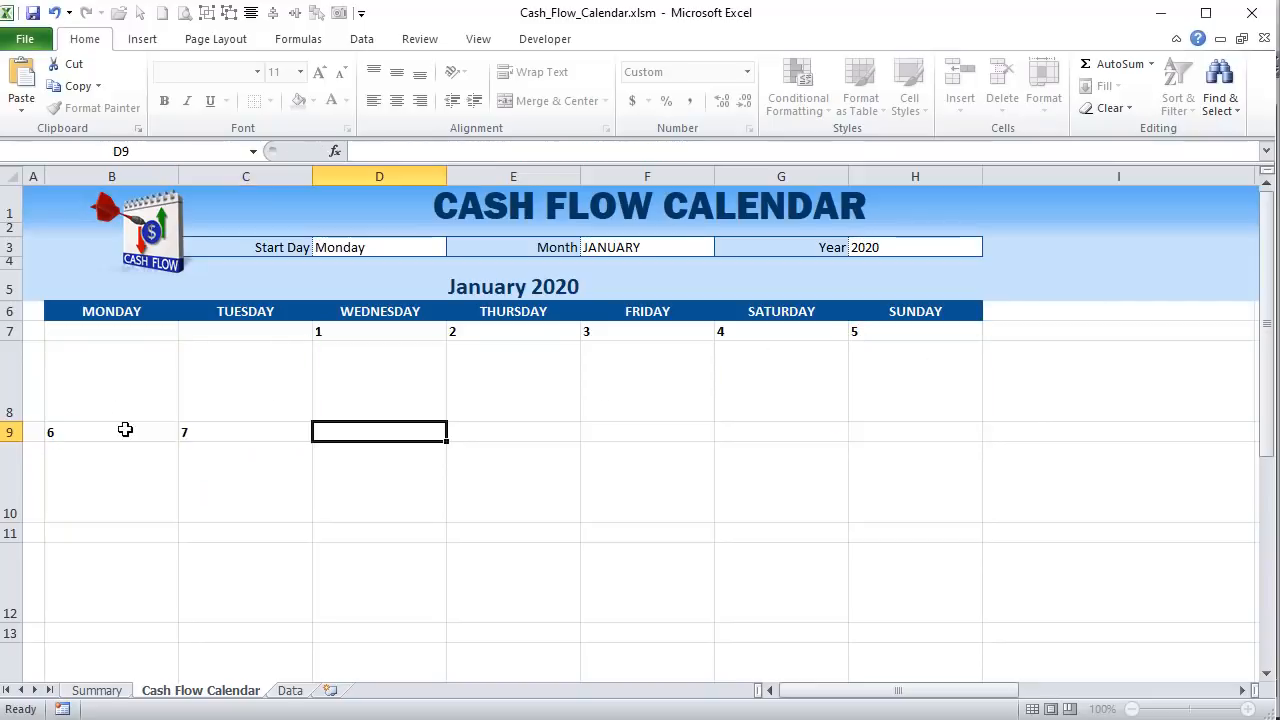
click(300, 434)
drag(312, 440, 920, 449)
- Copy the date formulas from B9:H9 into rows 11, 13, 15 and 17, starting in column B
drag(88, 428, 968, 436)
key(ctrl+c)
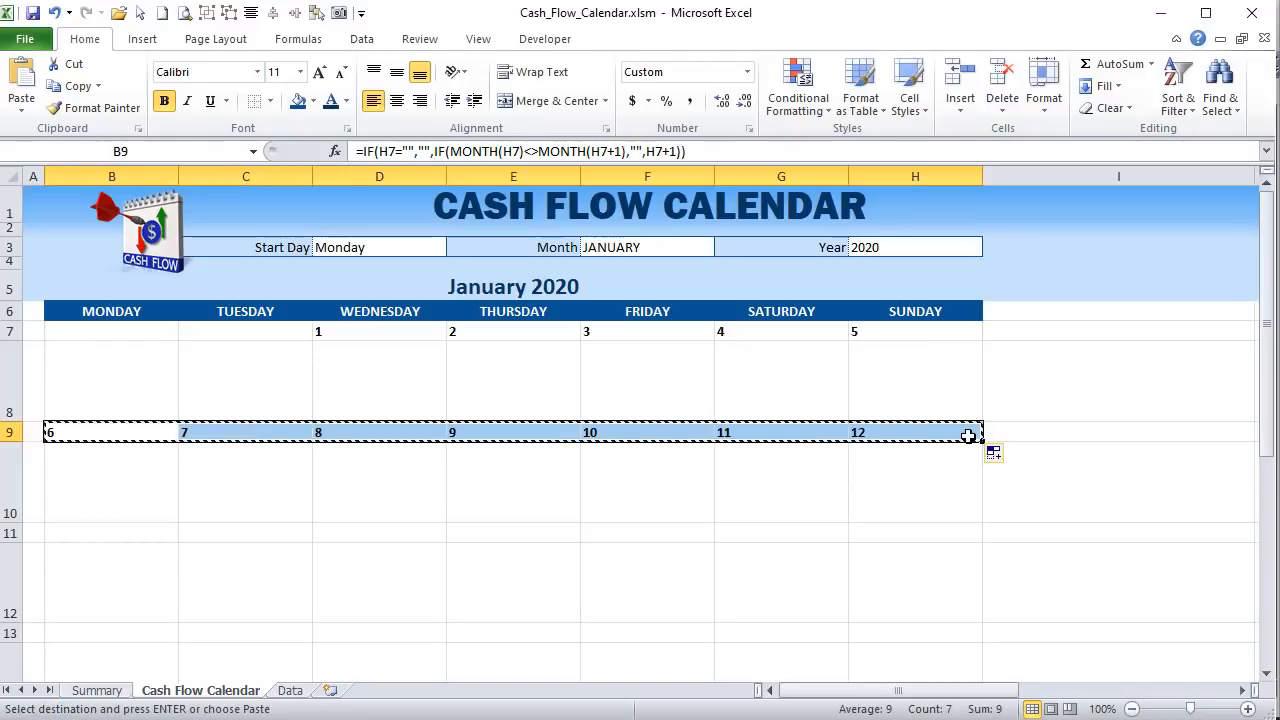
scroll(456, 422, down, 2)
click(111, 394)
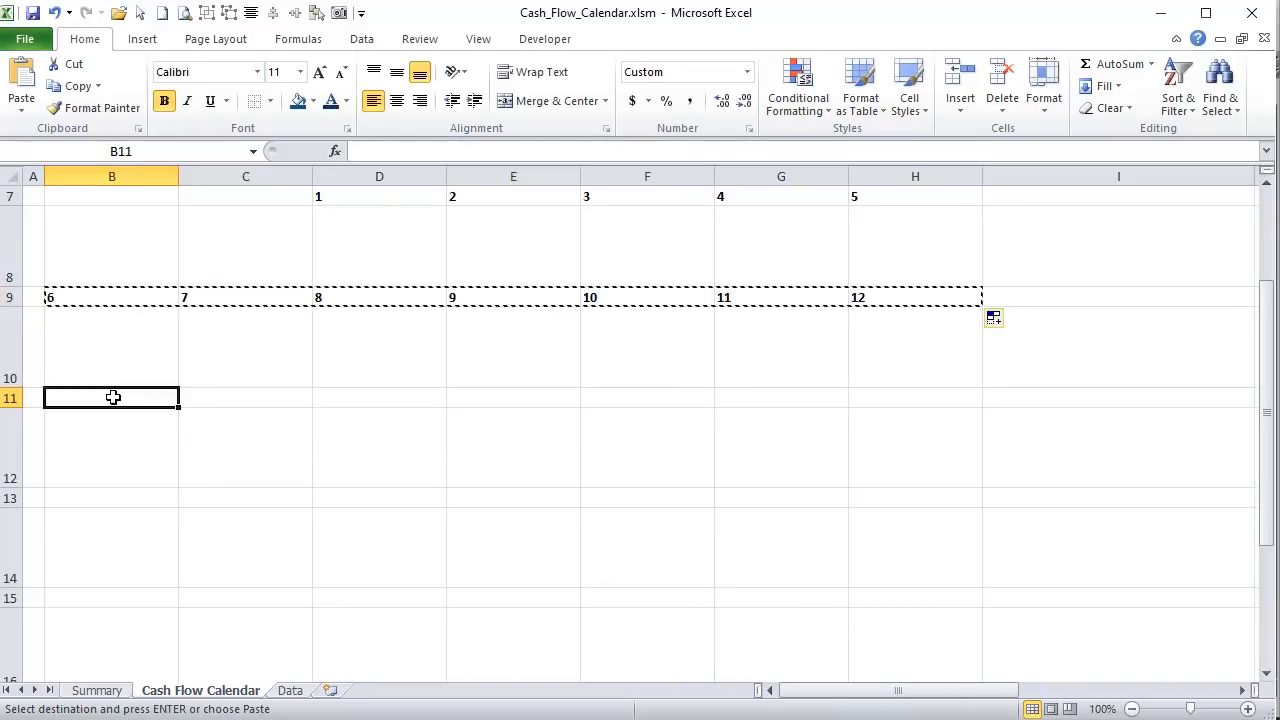
key(ctrl+v)
scroll(100, 420, down, 1)
click(94, 377)
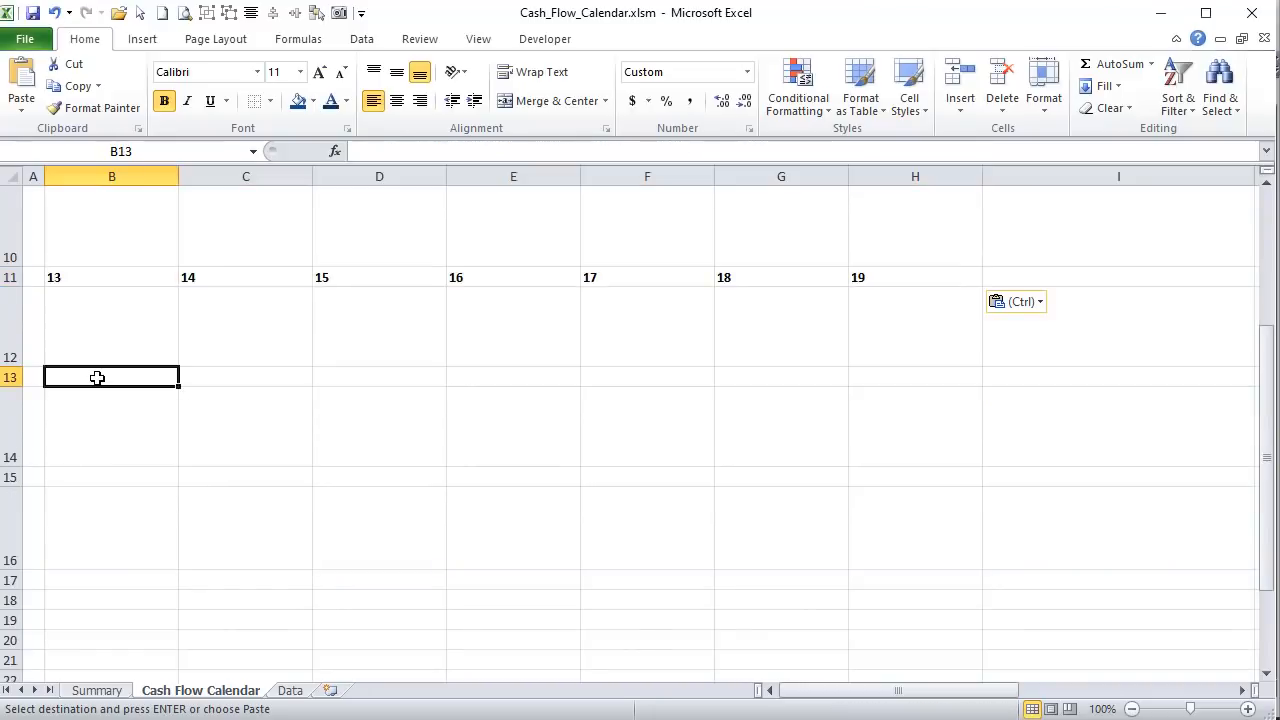
key(ctrl+v)
click(74, 478)
key(ctrl+v)
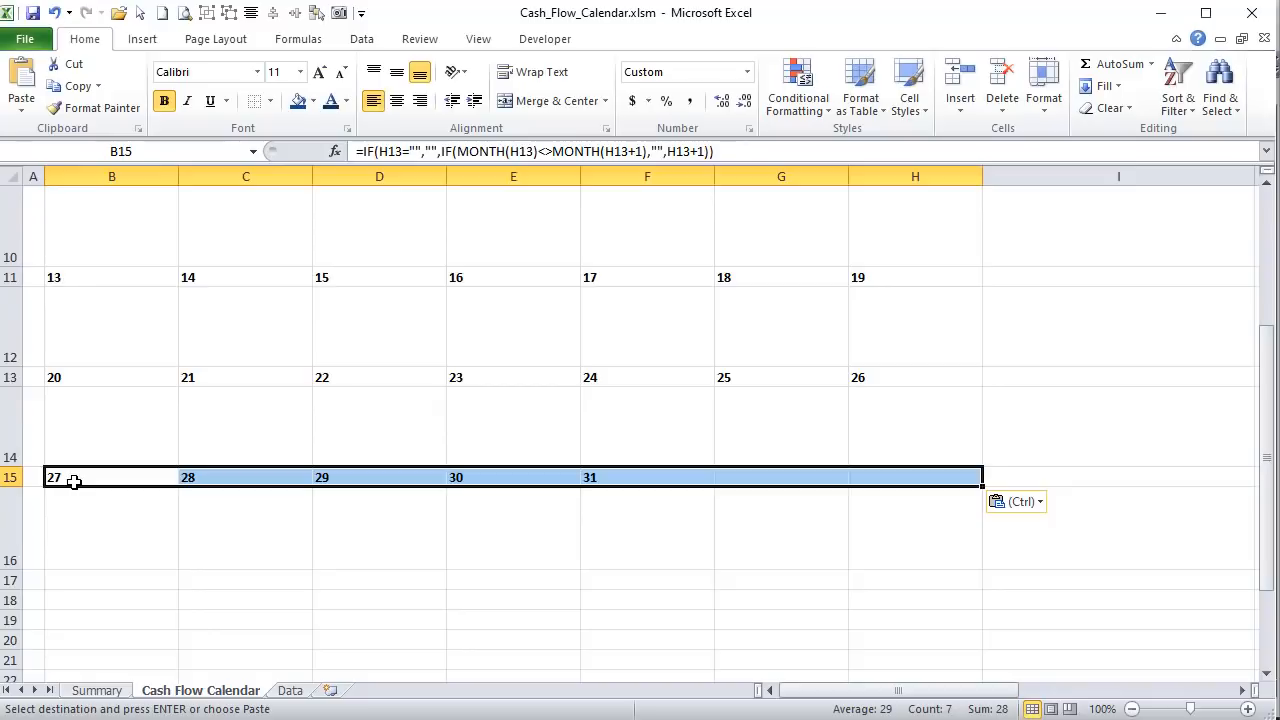
scroll(98, 406, down, 1)
click(63, 397)
key(ctrl+v)
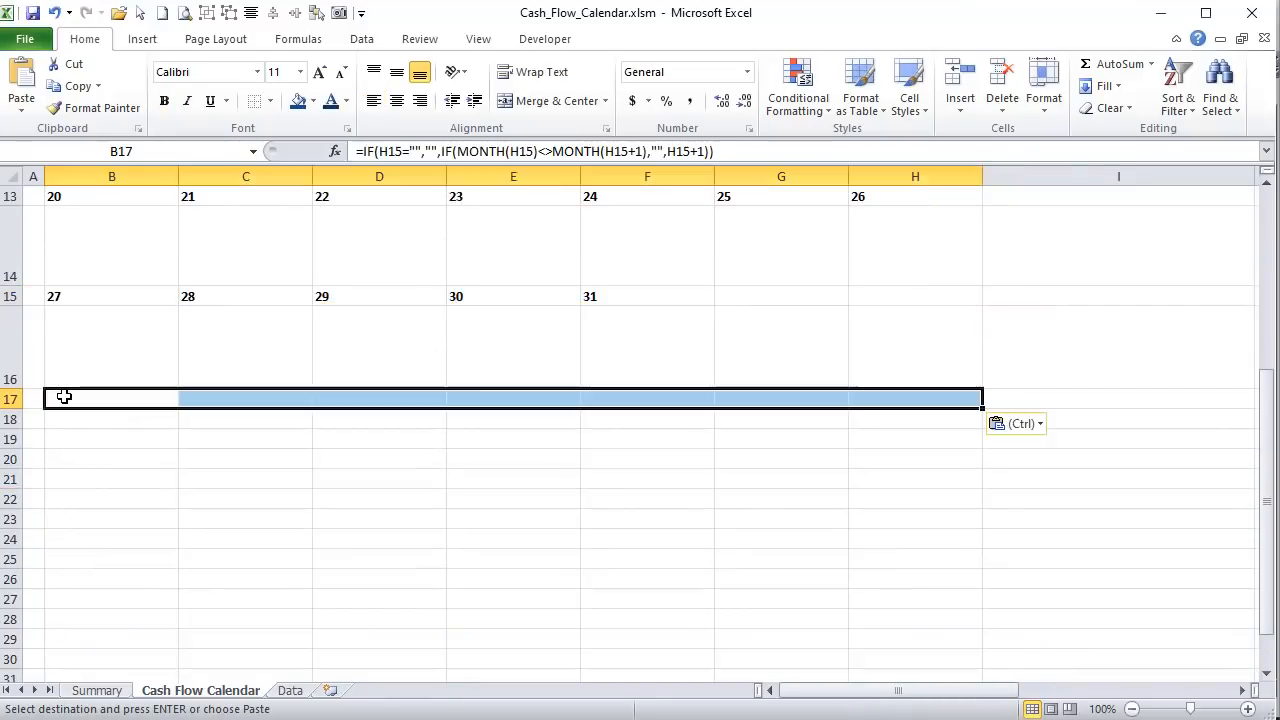
- Increase the height of row 18 to match the other tall calendar rows
click(152, 440)
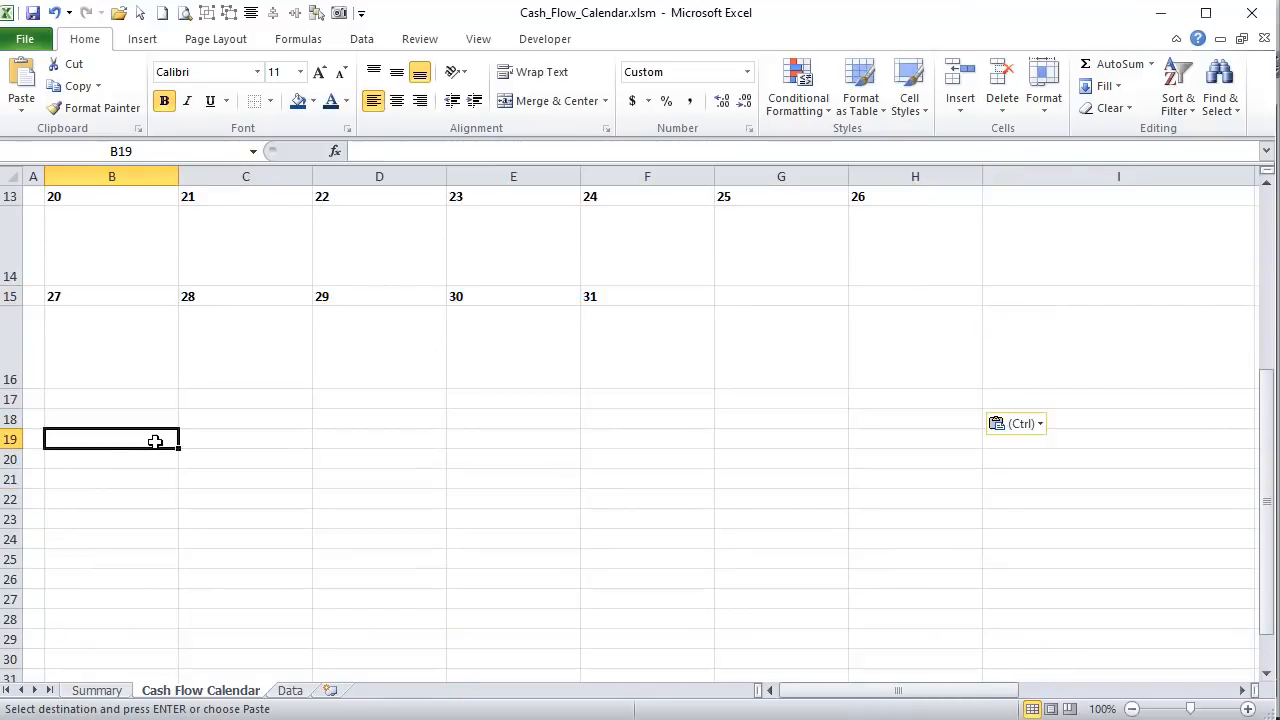
click(8, 399)
click(12, 419)
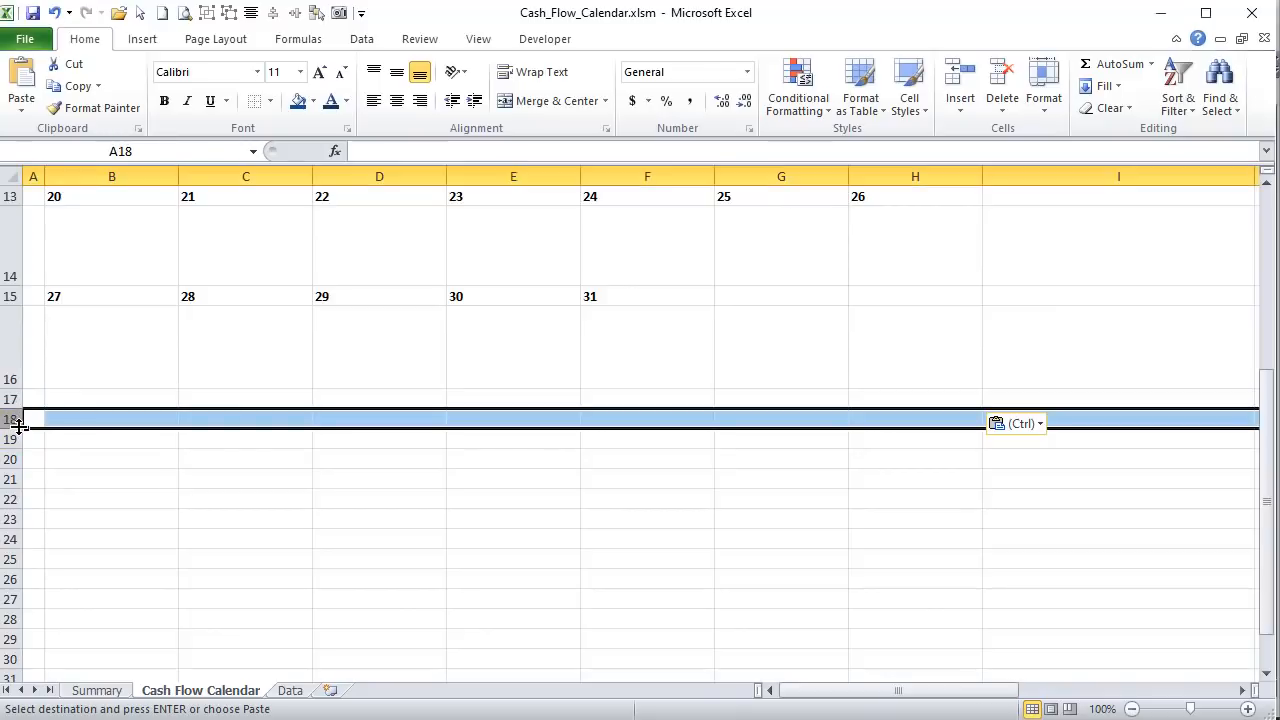
drag(19, 427, 8, 489)
click(266, 504)
click(543, 494)
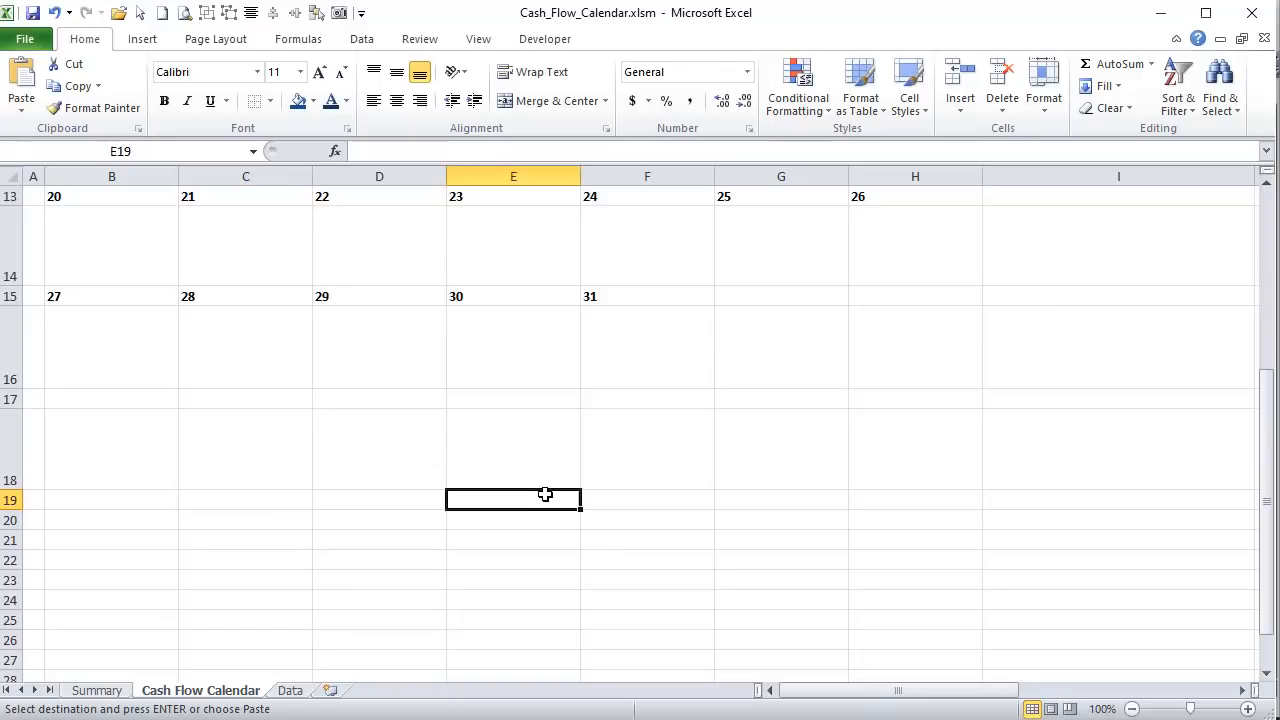
- Review the calendar's date rows and the blank cells beneath them in column B, from B10 down to B18
scroll(545, 494, up, 3)
scroll(545, 494, down, 1)
scroll(545, 494, down, 3)
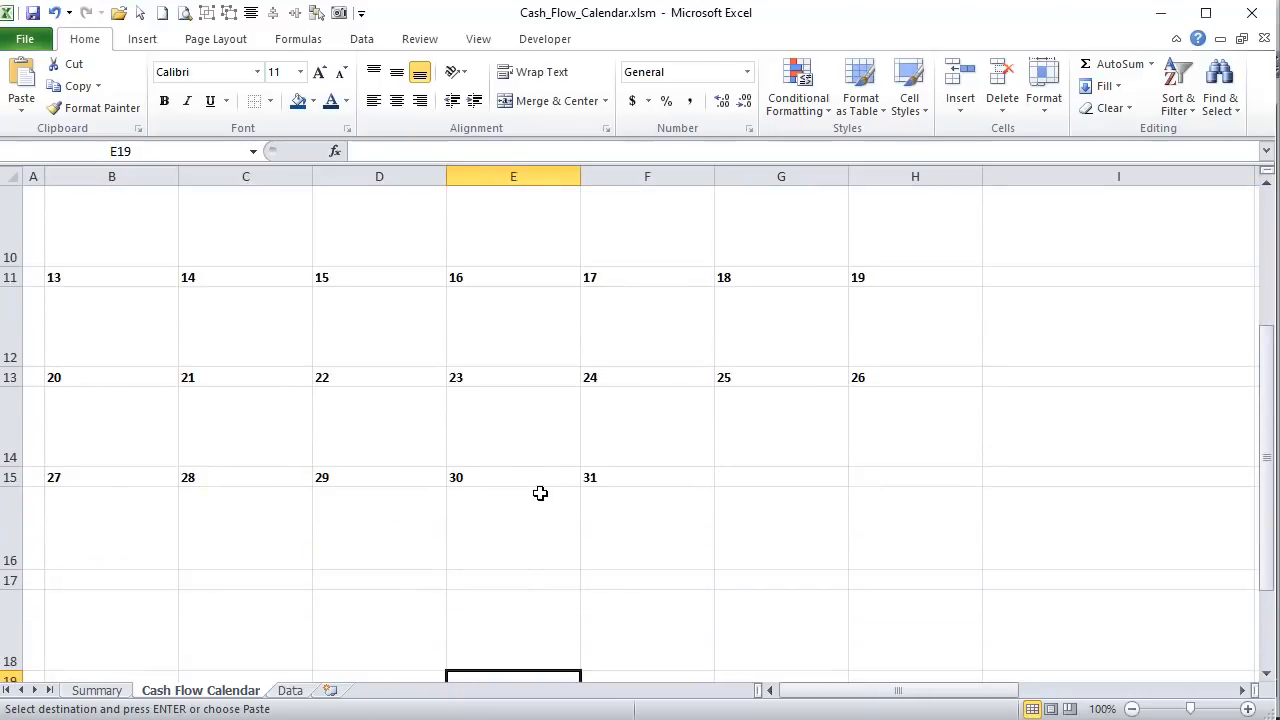
scroll(172, 427, up, 2)
click(74, 403)
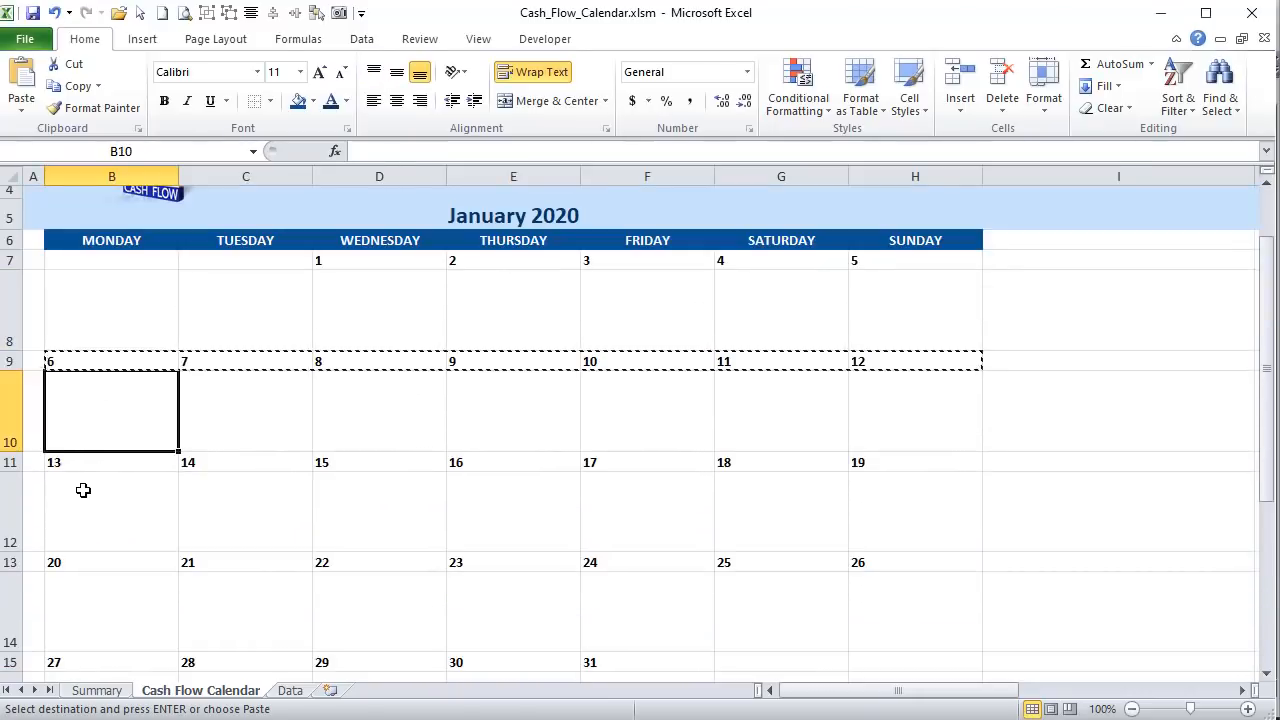
click(80, 489)
scroll(83, 489, down, 2)
click(85, 428)
click(77, 491)
scroll(75, 497, down, 2)
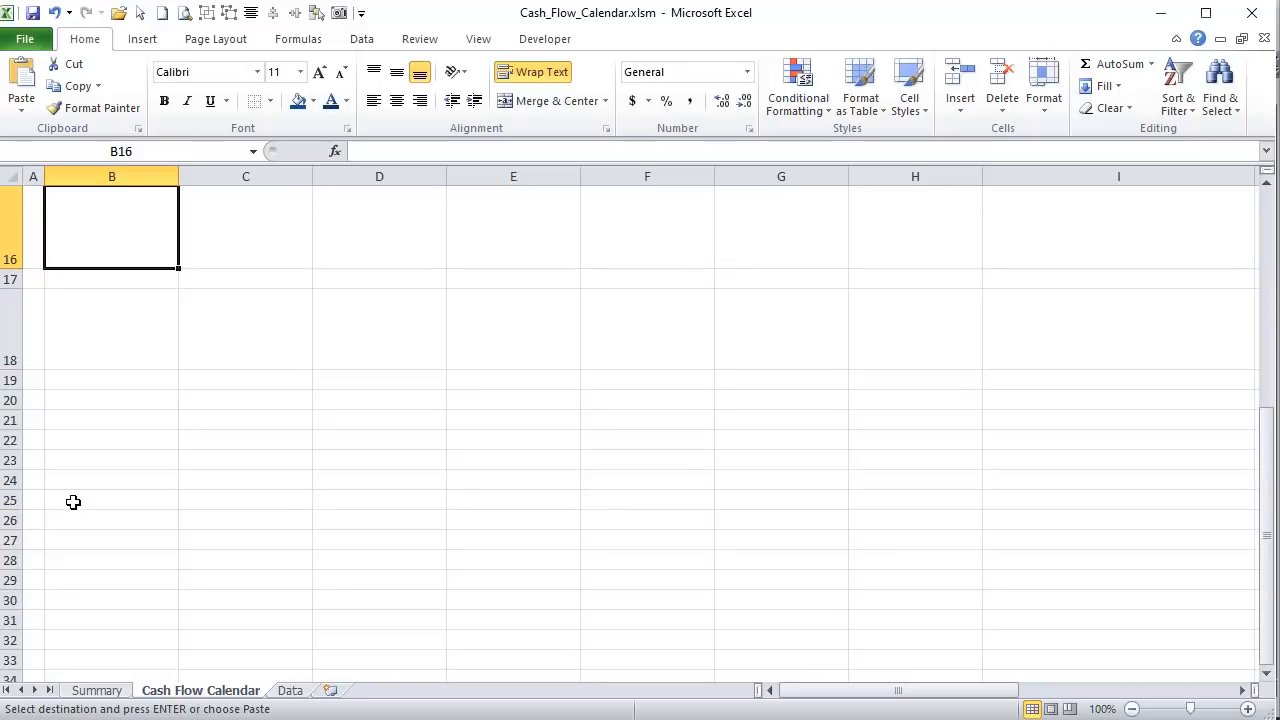
click(82, 338)
scroll(140, 434, up, 5)
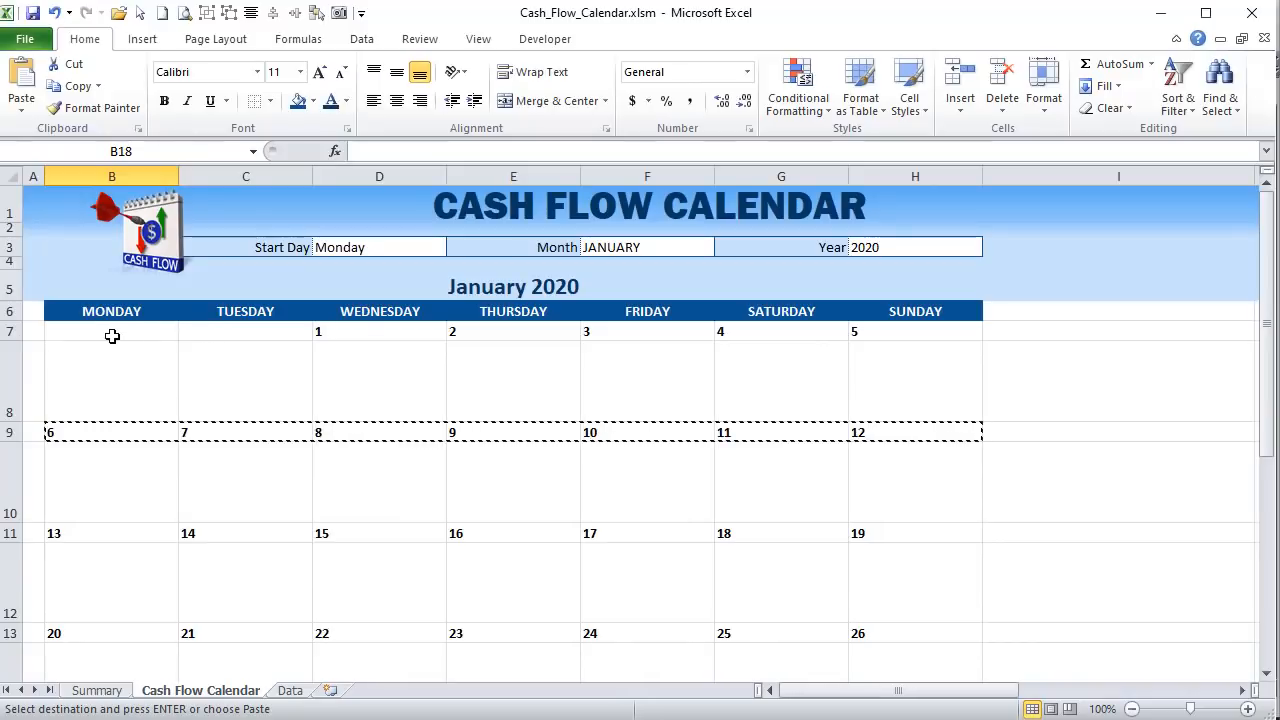
- Fill the date cells in columns B to H of rows 7, 9, 11, 13, 15 and 17 with light blue
drag(112, 336, 963, 335)
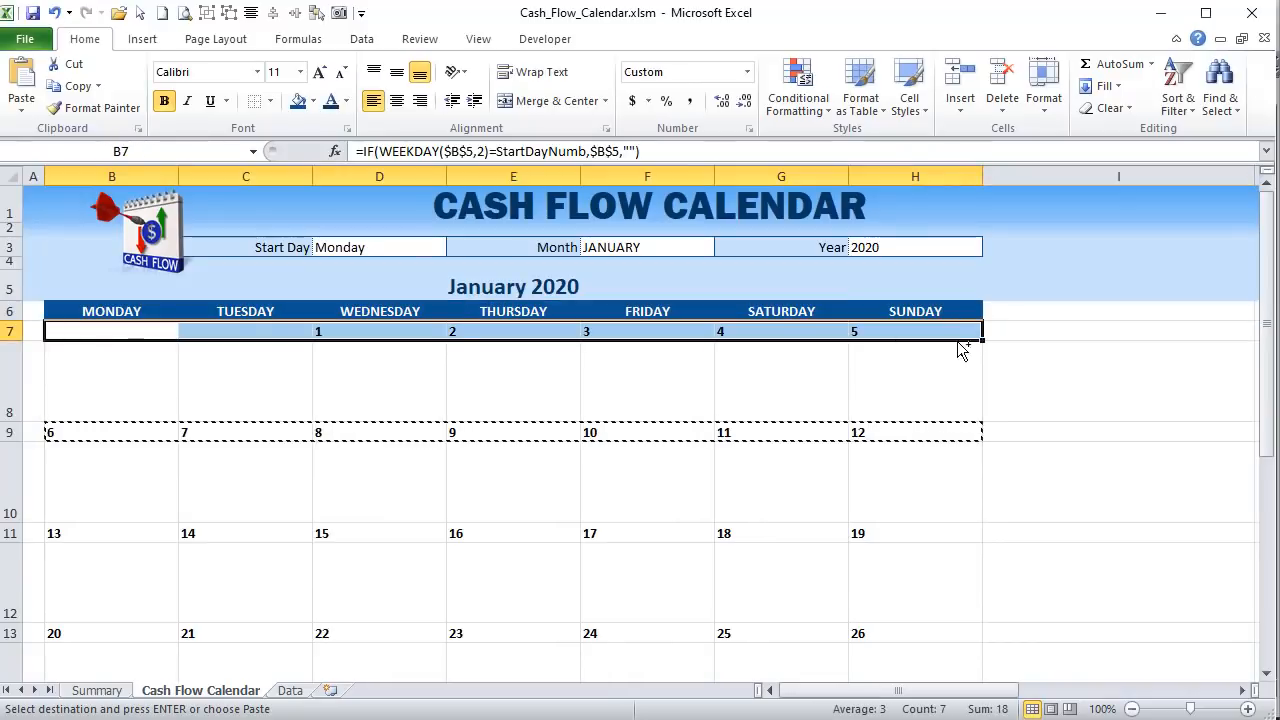
click(940, 432)
drag(796, 432, 179, 430)
drag(119, 533, 866, 523)
scroll(866, 523, down, 1)
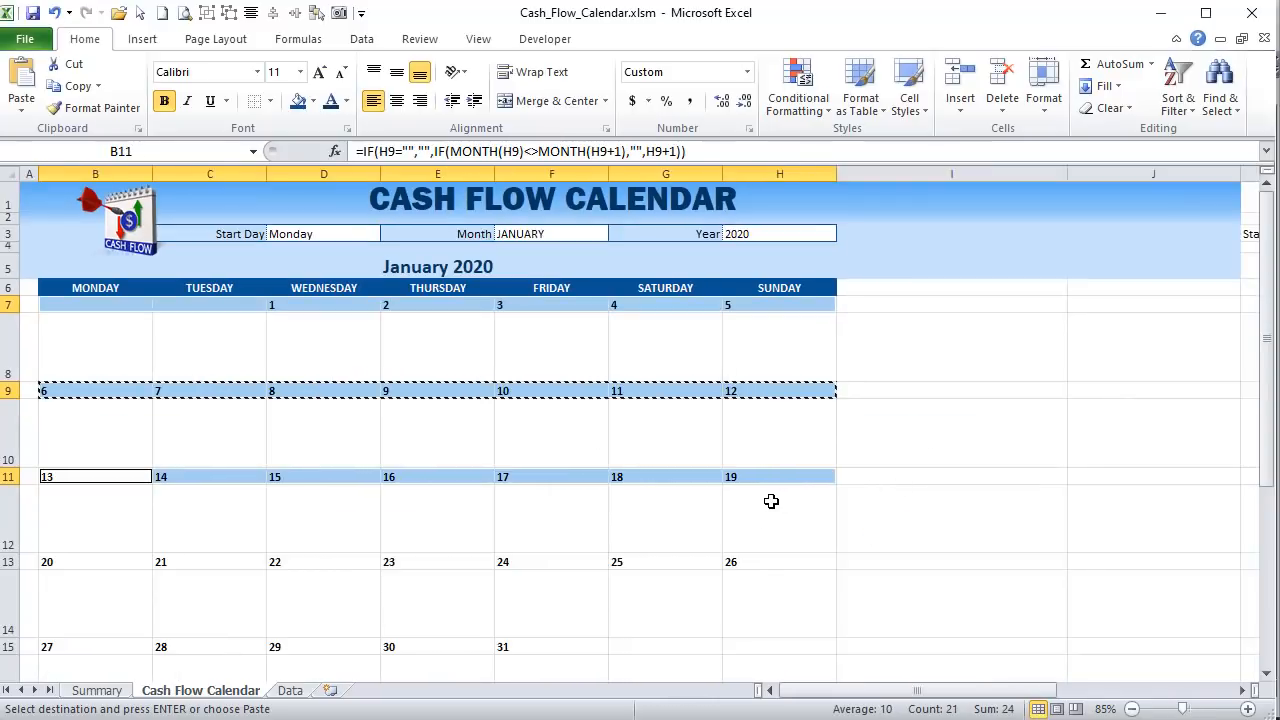
drag(760, 562, 90, 567)
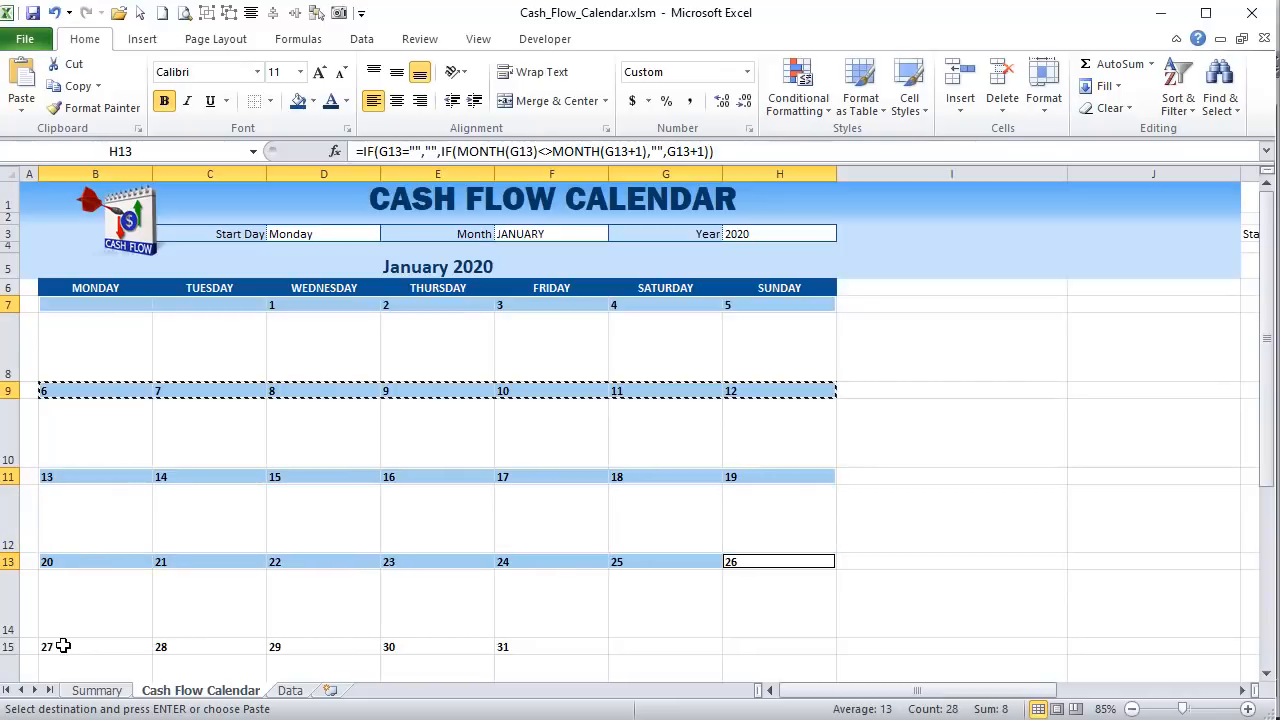
drag(60, 648, 129, 623)
scroll(746, 643, down, 2)
scroll(160, 526, up, 2)
click(313, 103)
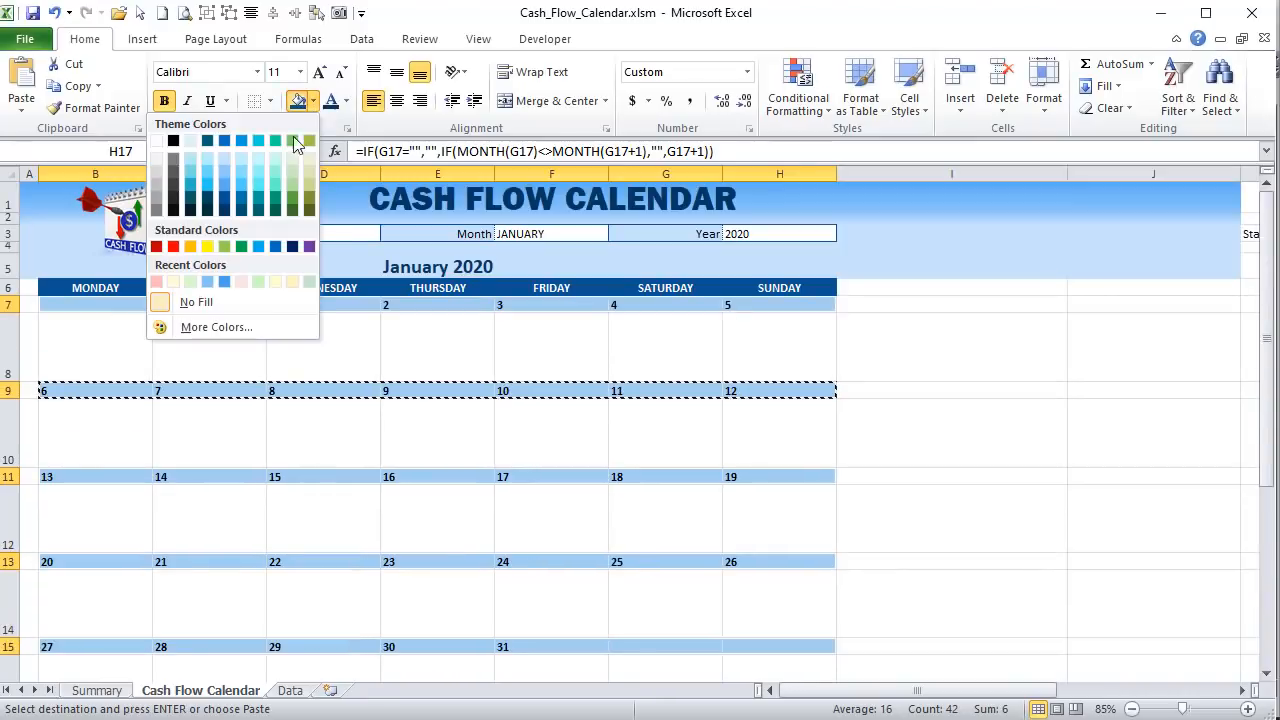
click(223, 159)
scroll(369, 306, down, 3)
scroll(531, 474, up, 3)
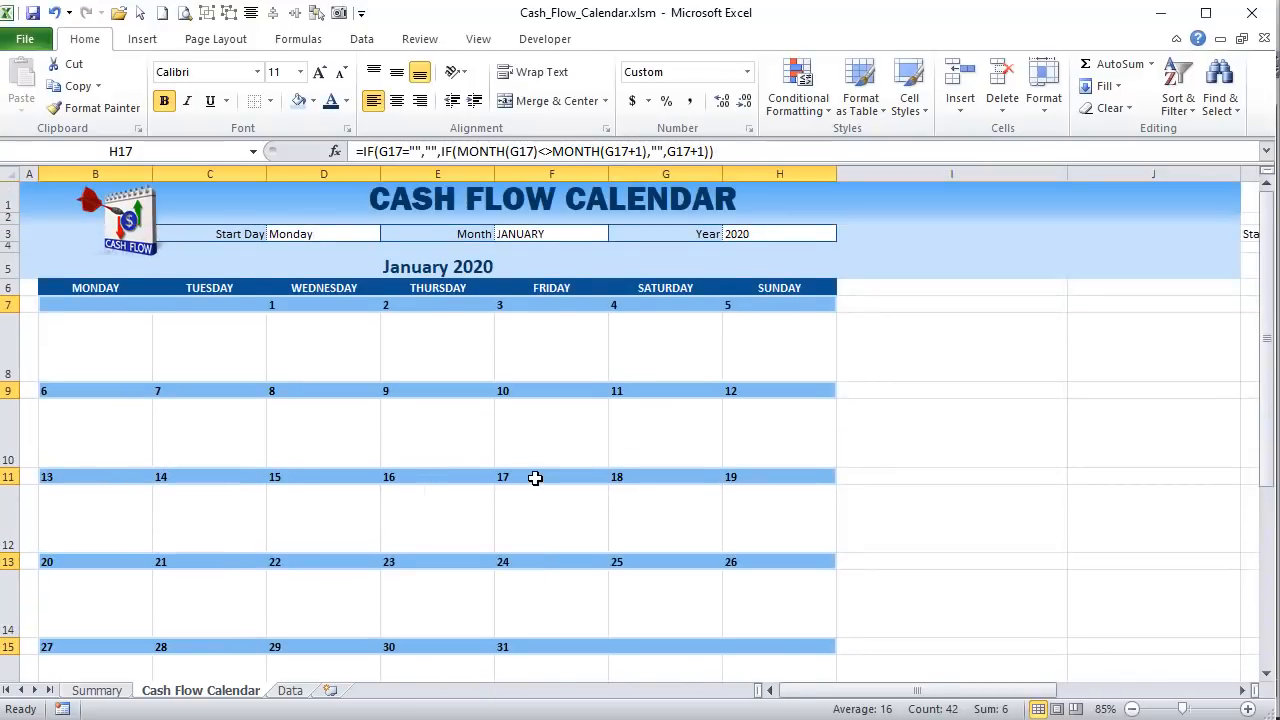
scroll(535, 478, up, 1)
scroll(535, 478, up, 1)
drag(957, 692, 880, 690)
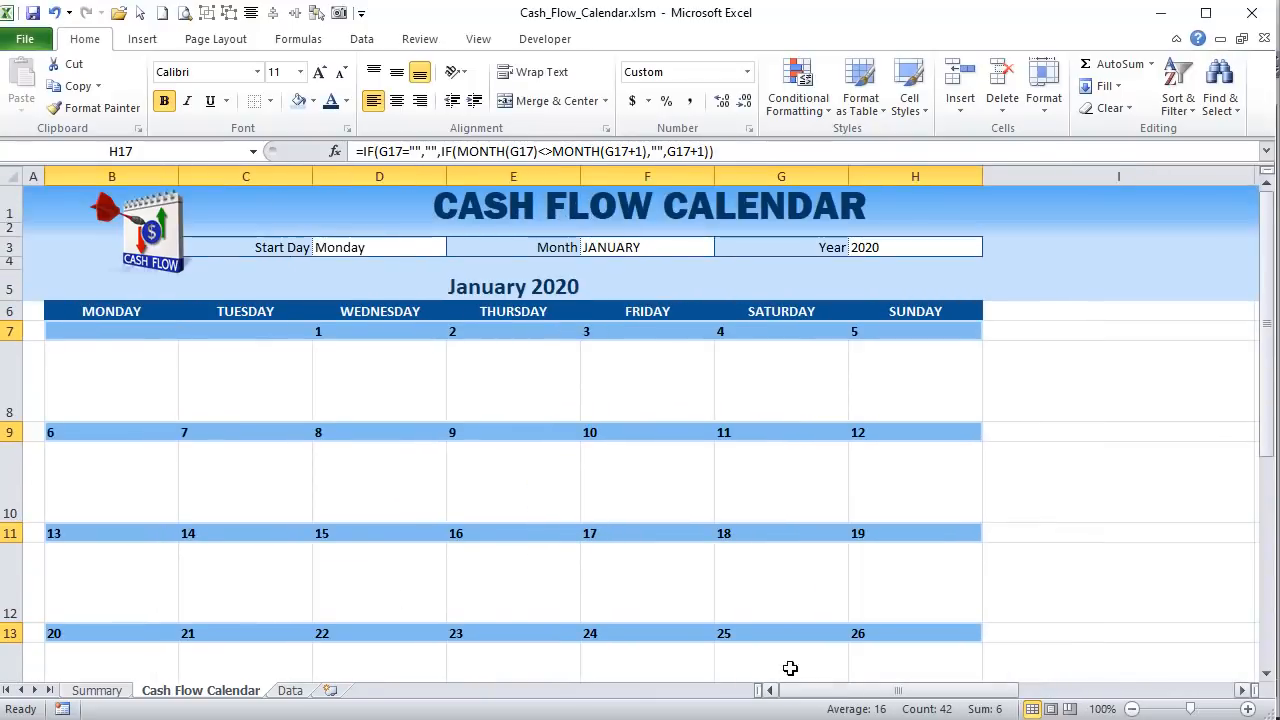
click(150, 356)
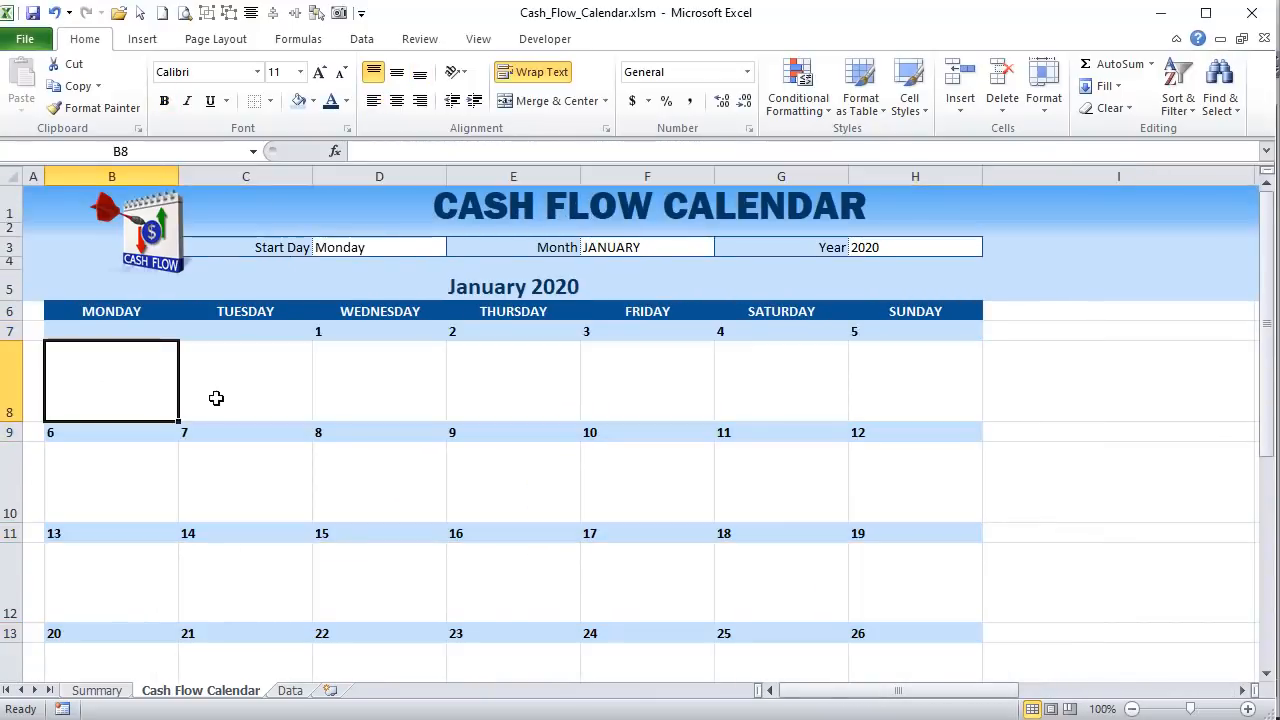
- Apply thin dark blue outline and inside borders to the whole calendar grid, starting at B7 and spanning columns B to H
click(60, 328)
drag(60, 328, 860, 532)
scroll(770, 505, up, 4)
right_click(563, 405)
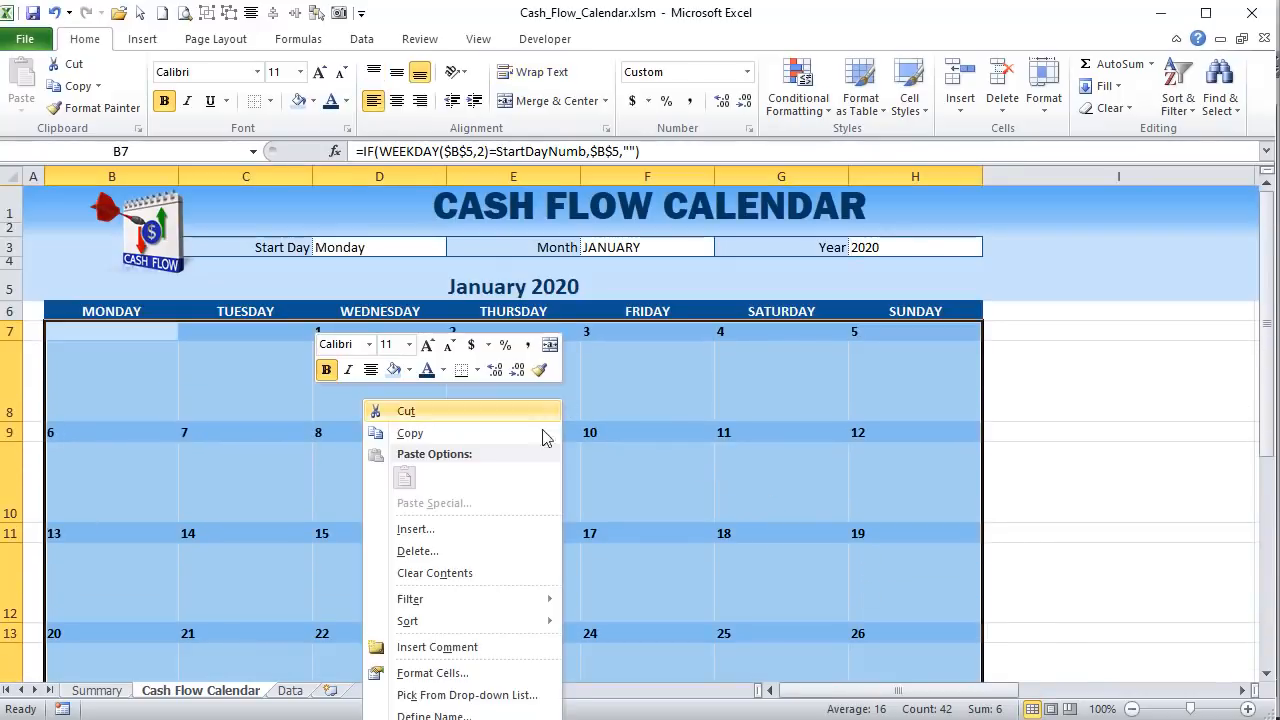
click(432, 672)
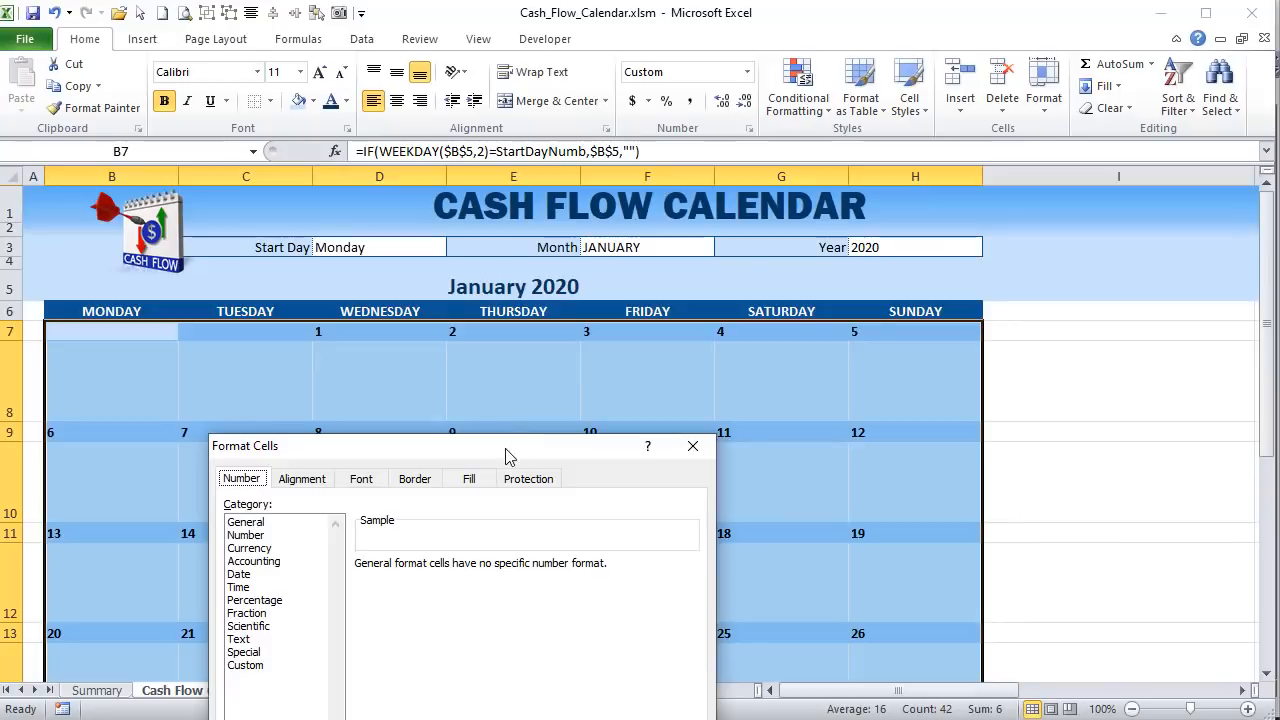
drag(506, 456, 753, 227)
click(664, 250)
click(588, 456)
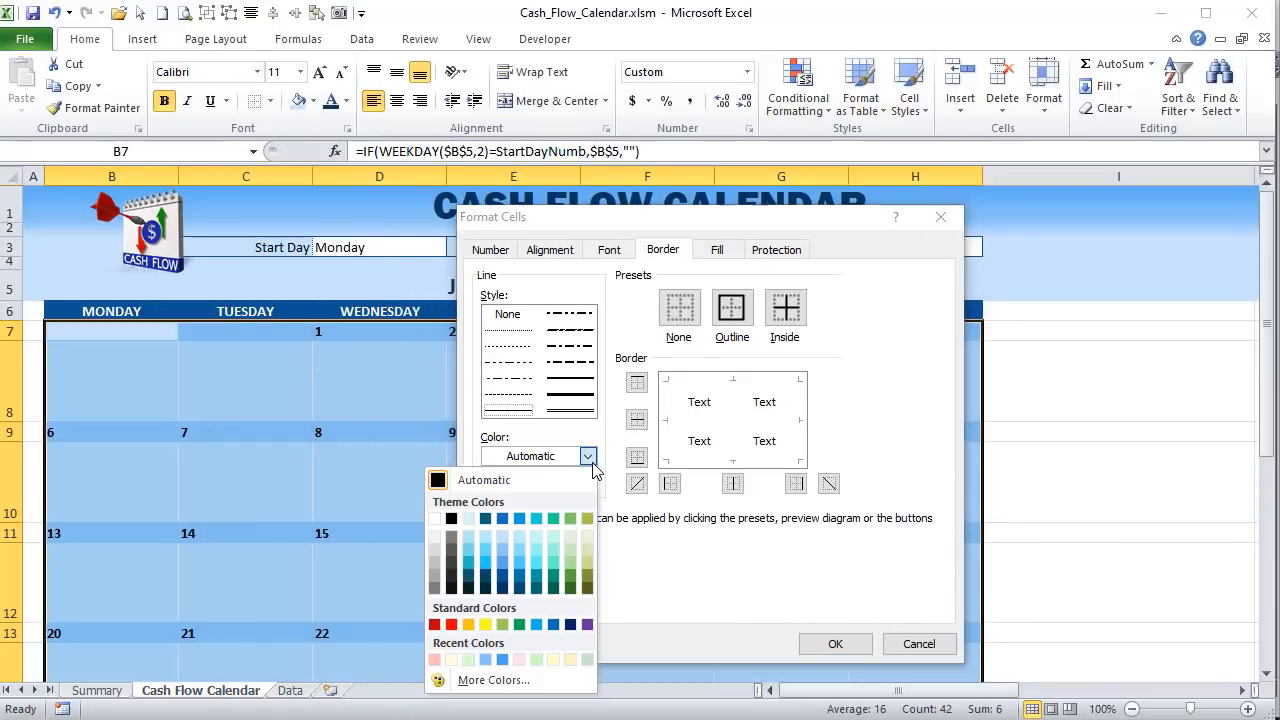
click(502, 587)
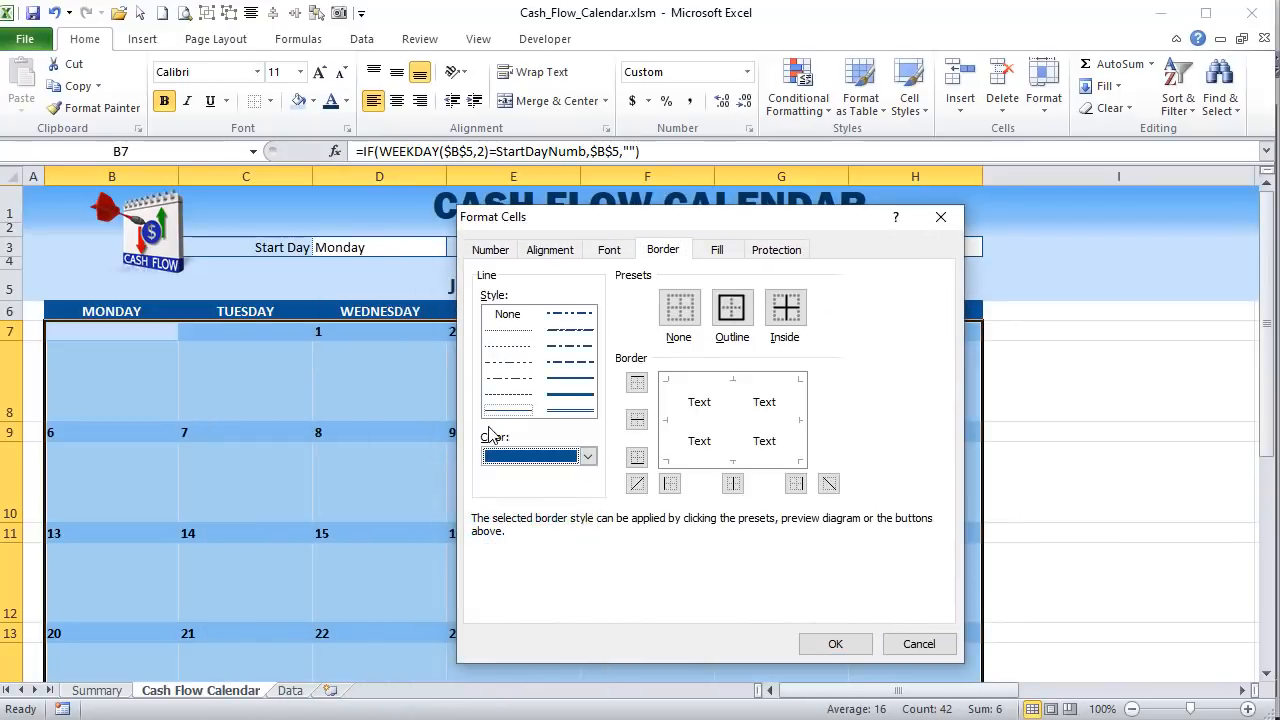
click(746, 311)
click(785, 308)
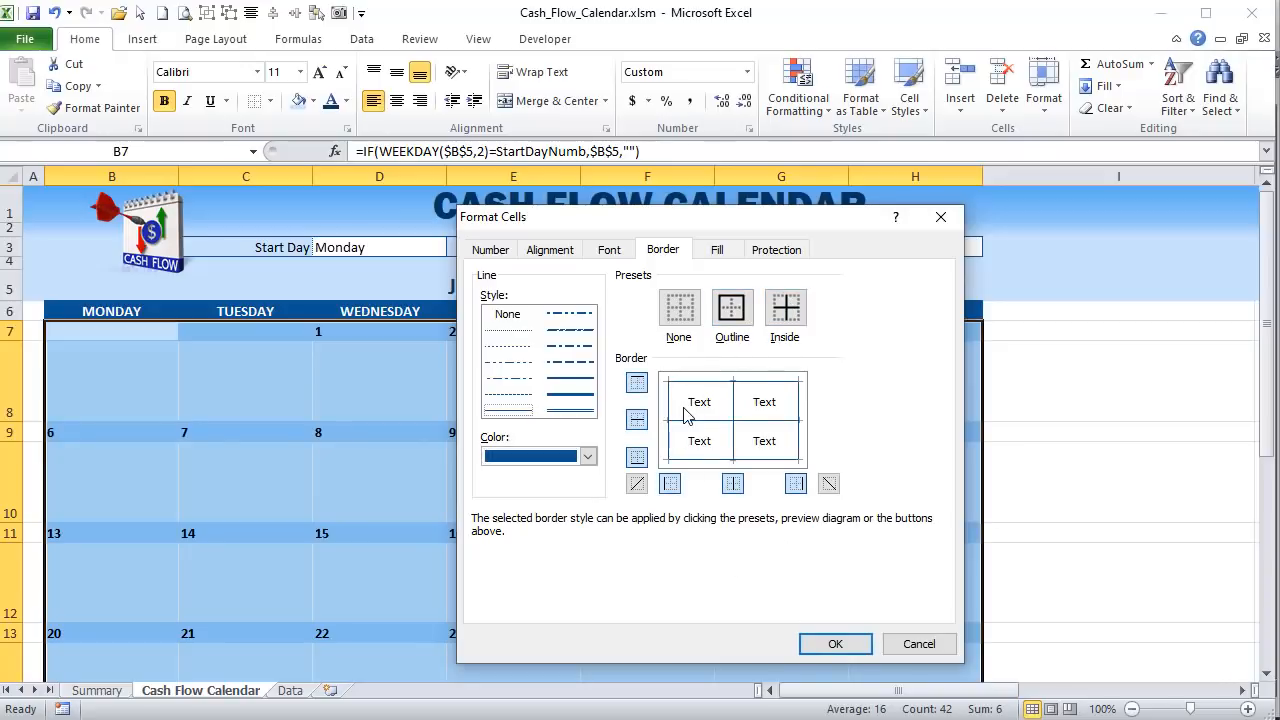
click(829, 642)
click(555, 533)
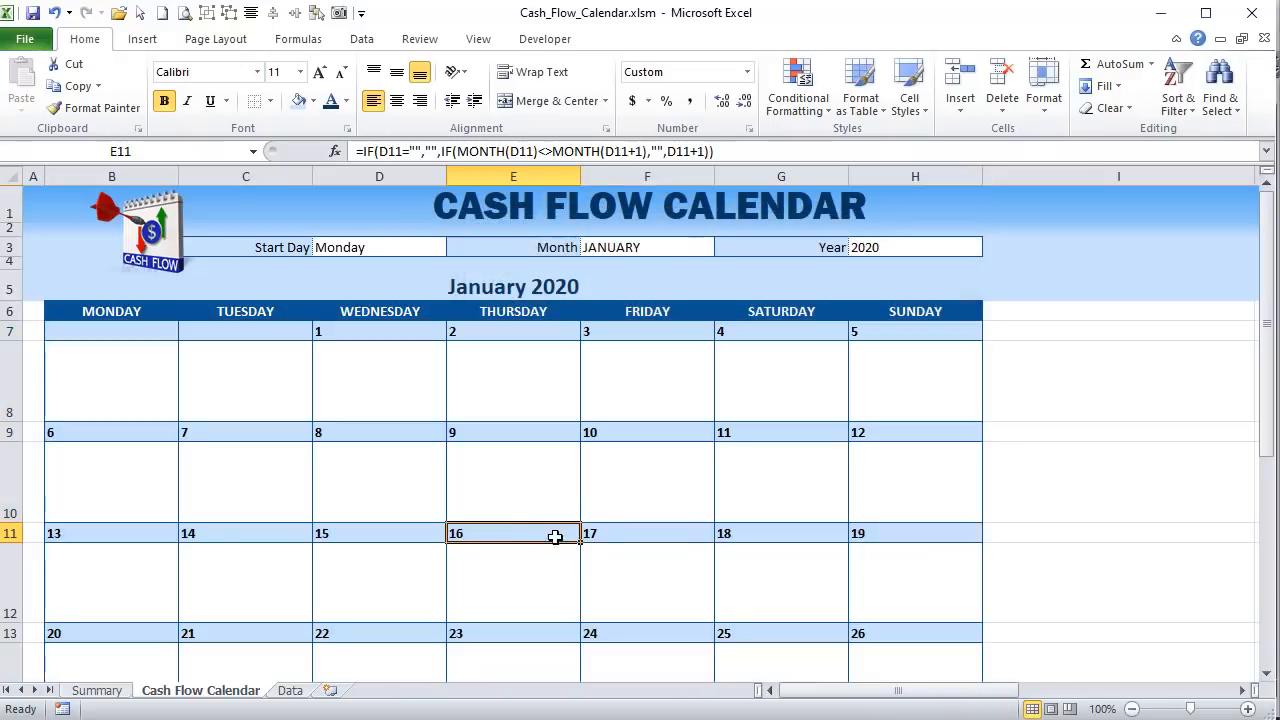
scroll(509, 527, down, 1)
scroll(490, 528, up, 1)
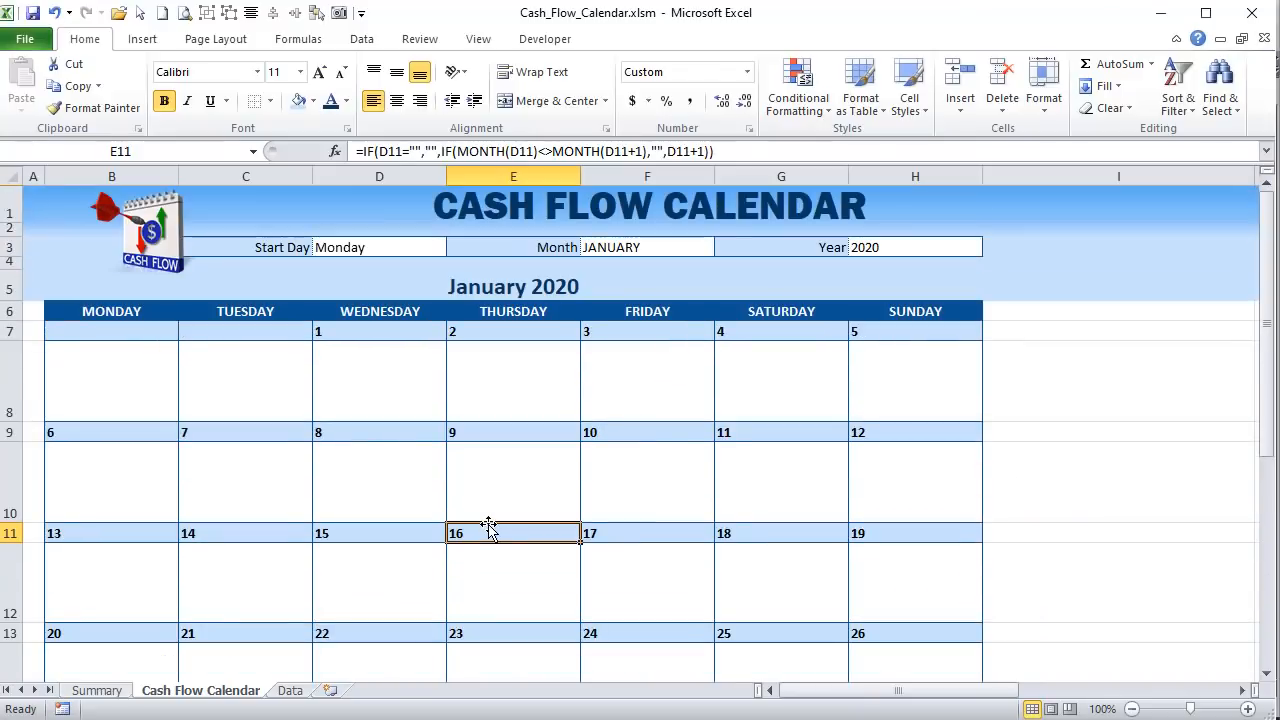
- Add a DAILY SUMMARY header in I6, carrying over the dark blue weekday header format from H6
click(1012, 312)
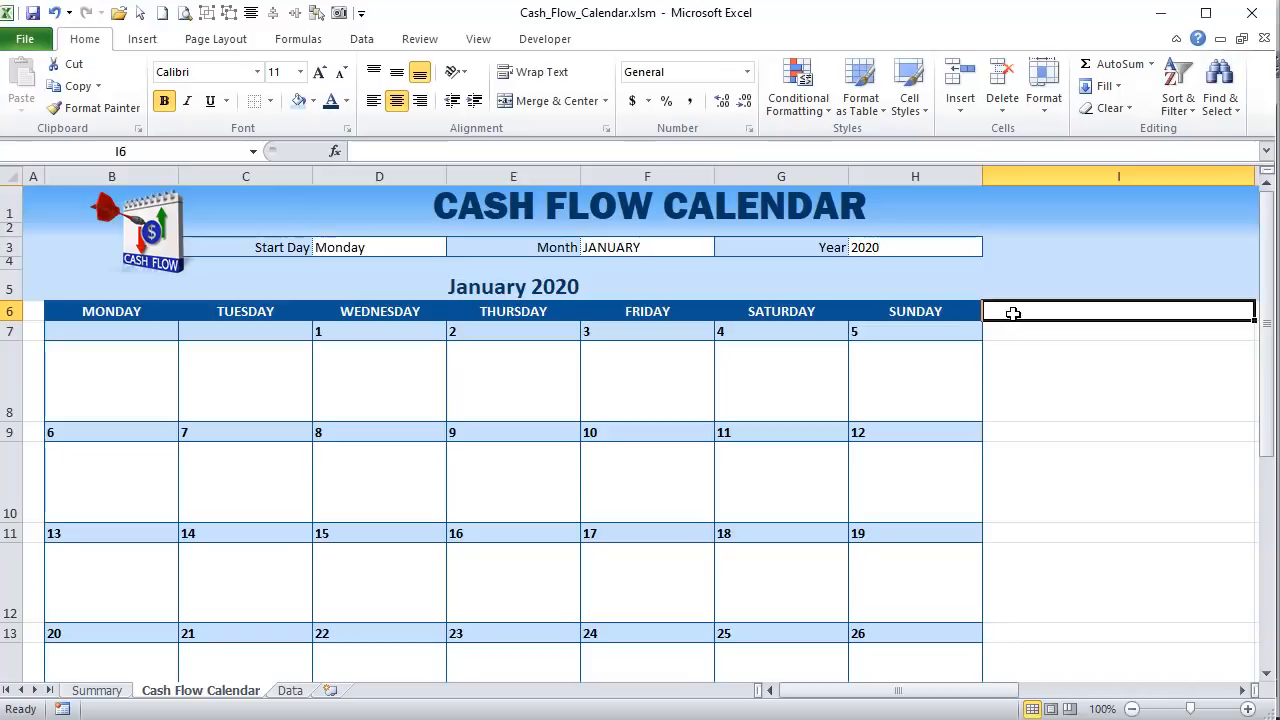
text(DAILY SUMMARY)
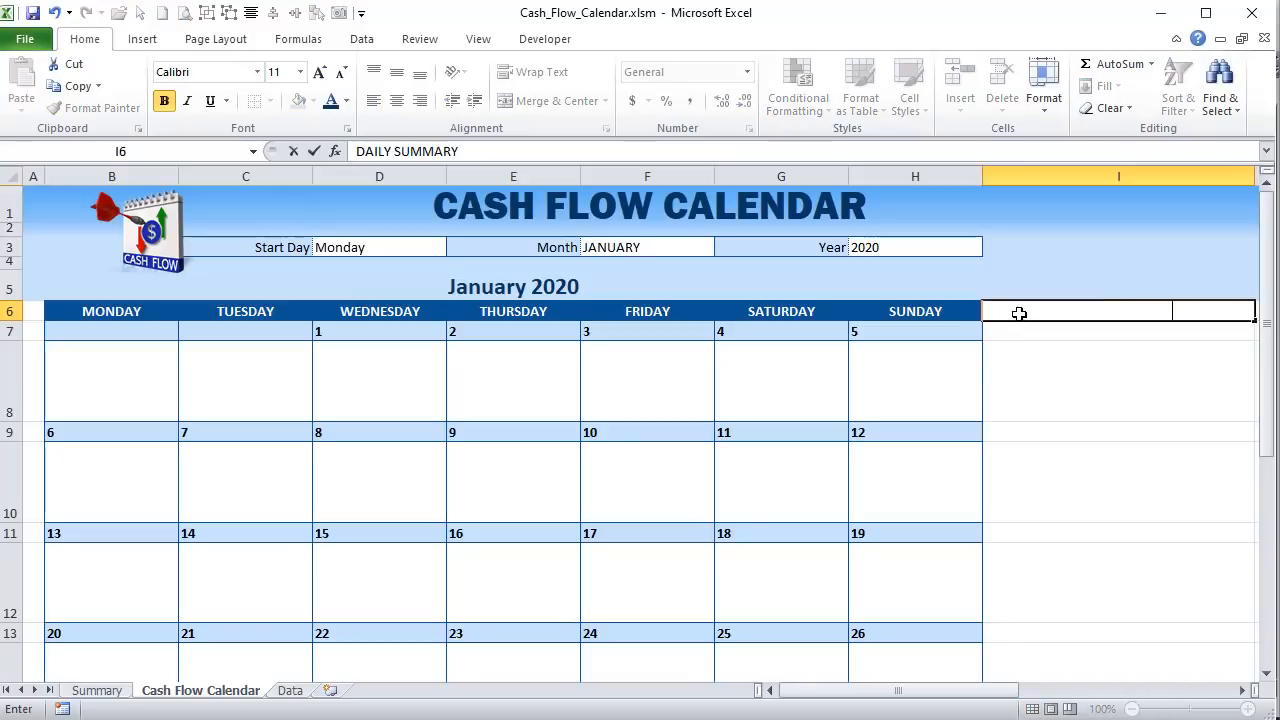
key(Return)
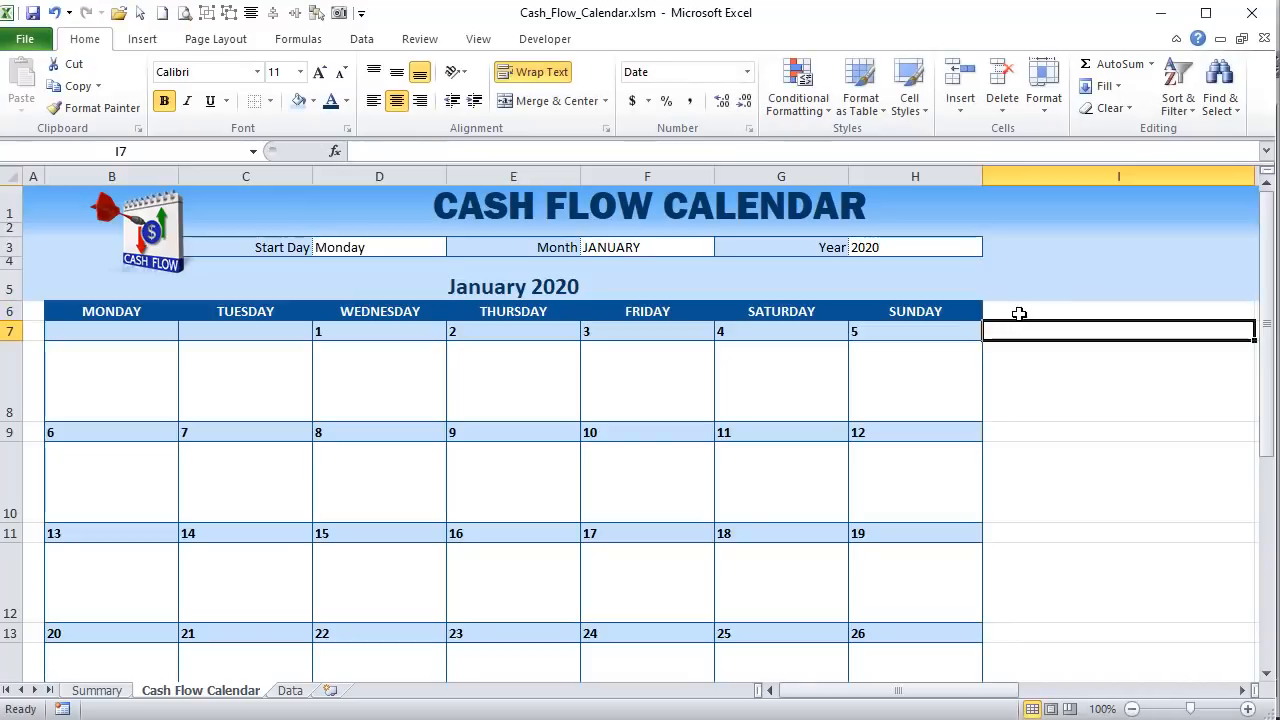
click(960, 310)
drag(983, 320, 1081, 329)
drag(987, 322, 1117, 312)
click(1117, 312)
drag(912, 152, 356, 152)
text(DAILY)
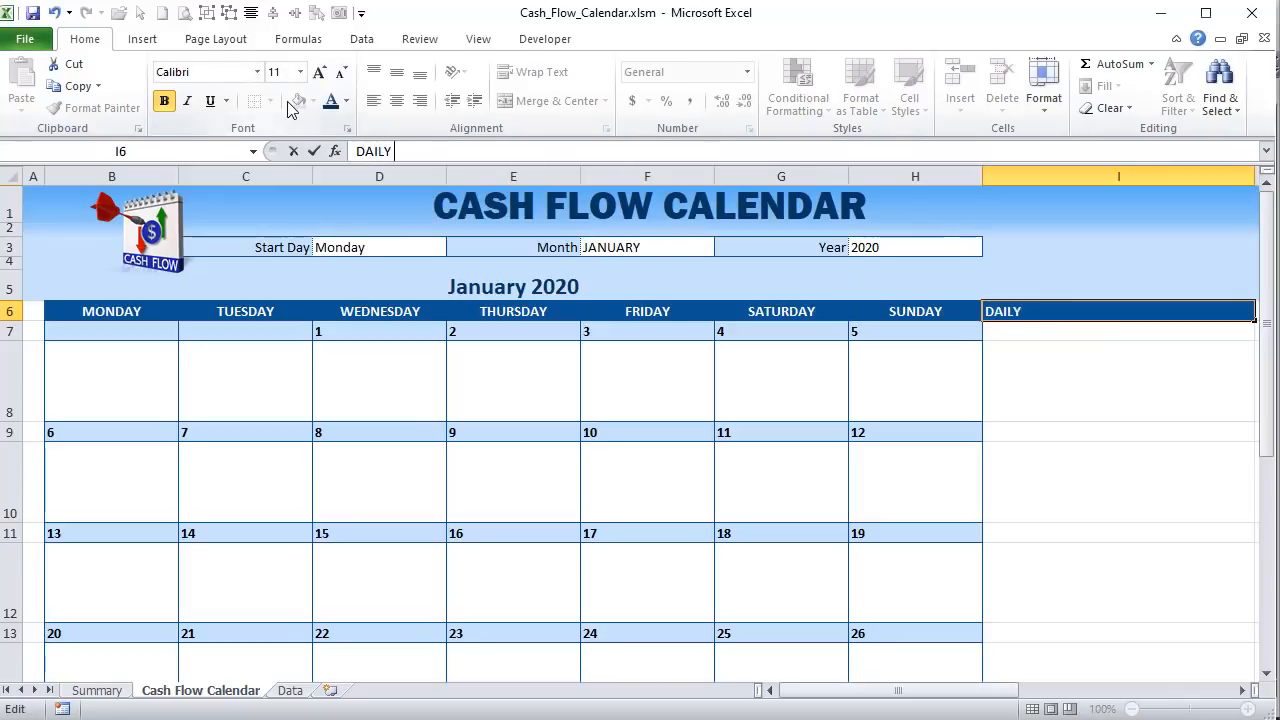
text( SUMMARY)
key(Return)
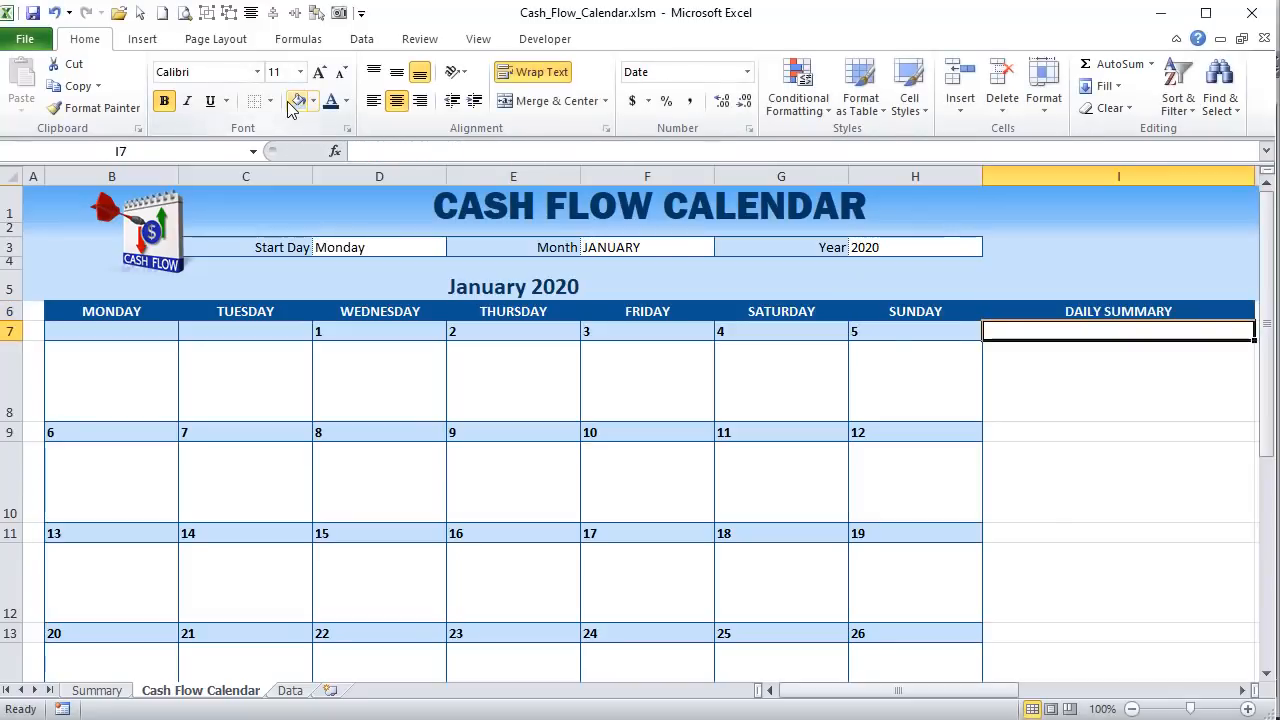
- Apply thin blue outline and inside borders to the header row, from MONDAY in B6 across to DAILY SUMMARY in I6
drag(1074, 311, 128, 308)
right_click(134, 310)
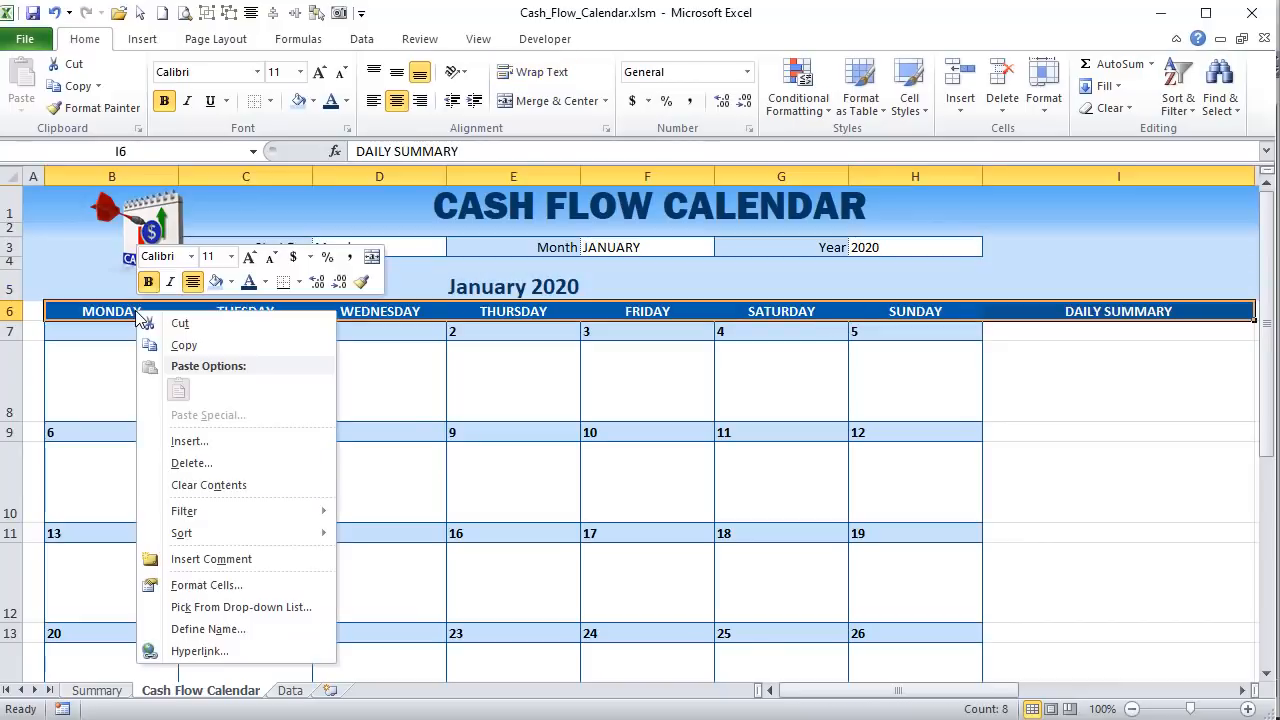
click(208, 586)
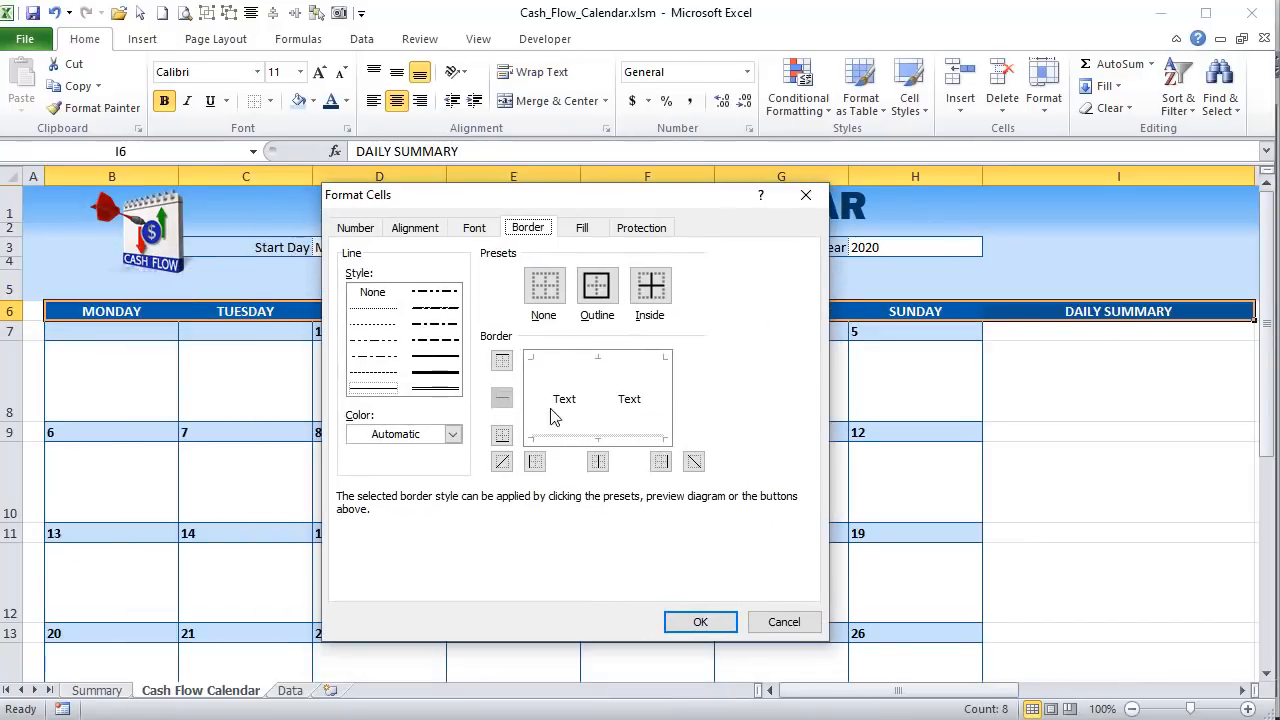
click(453, 433)
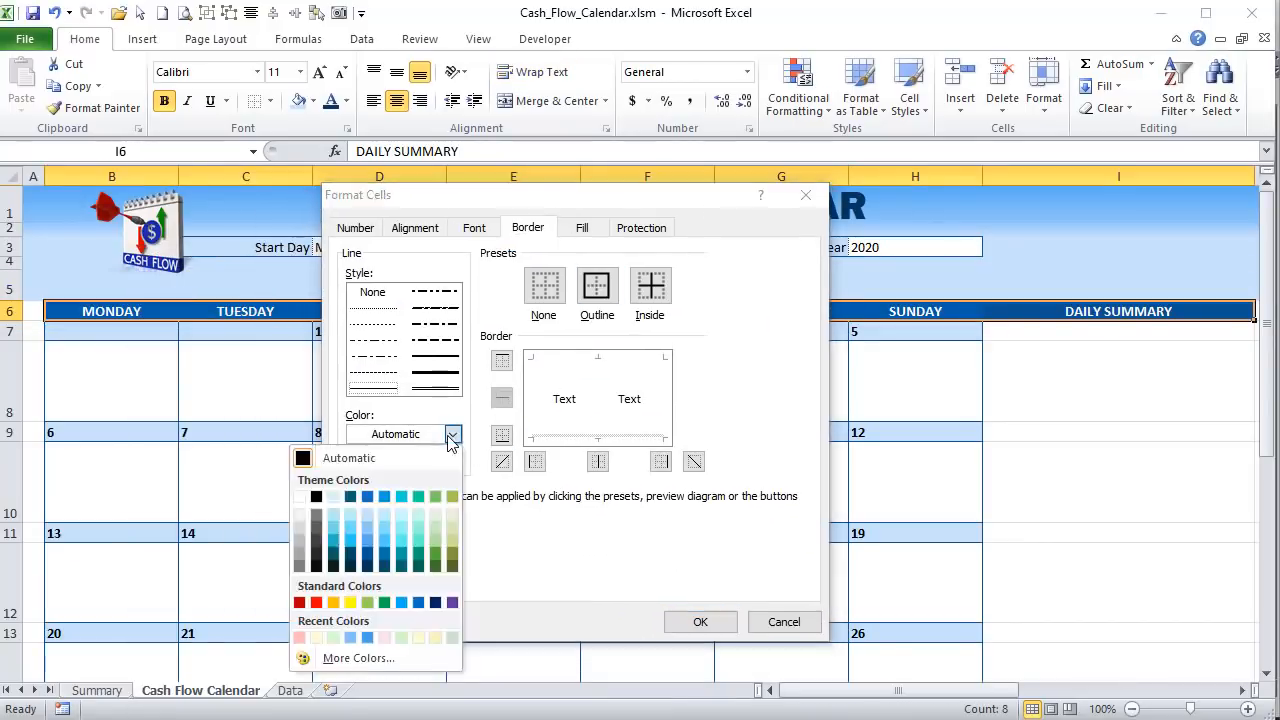
click(368, 565)
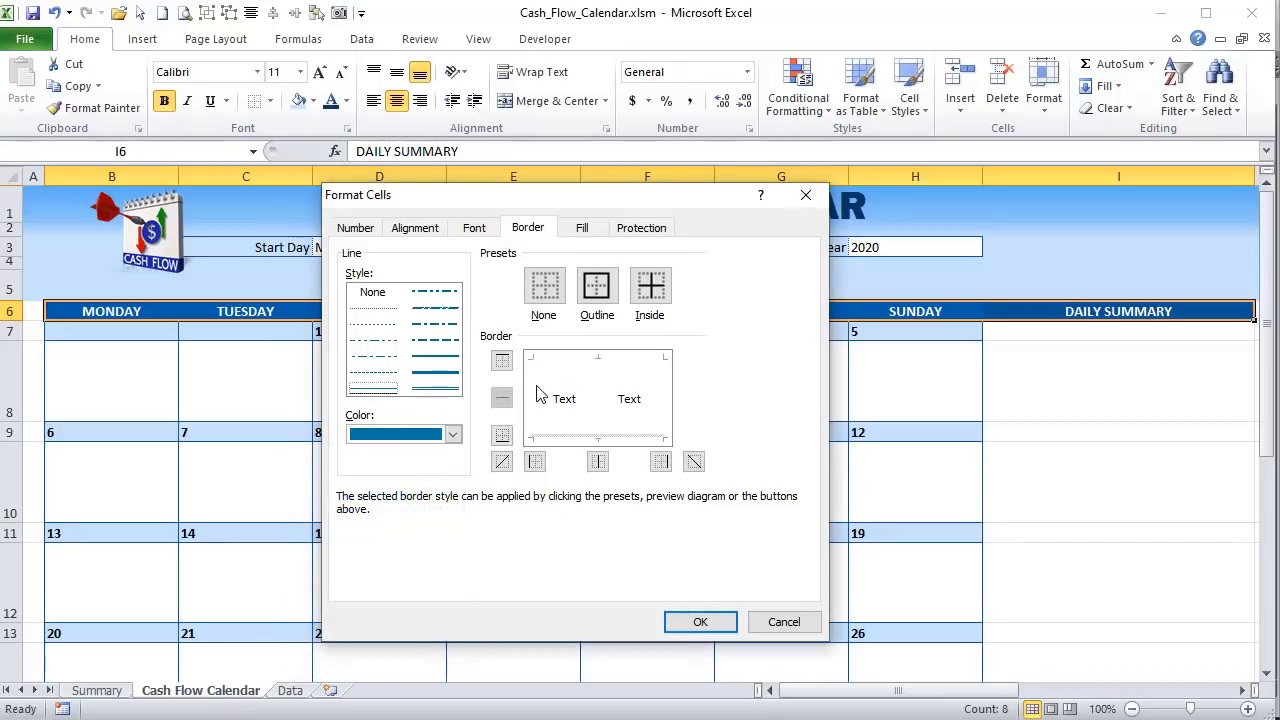
click(597, 286)
click(651, 286)
click(700, 621)
- Review the area around the DAILY SUMMARY column and the lower rows of the calendar grid
click(808, 451)
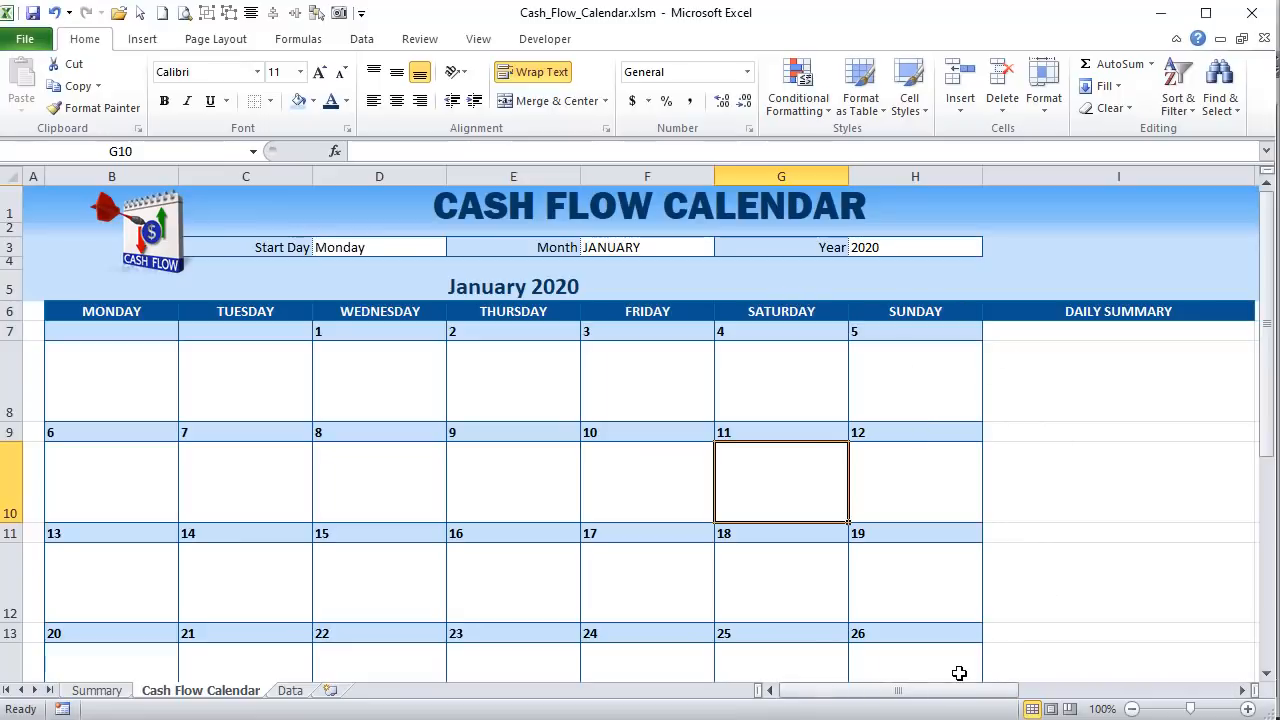
drag(988, 697, 1051, 697)
click(349, 409)
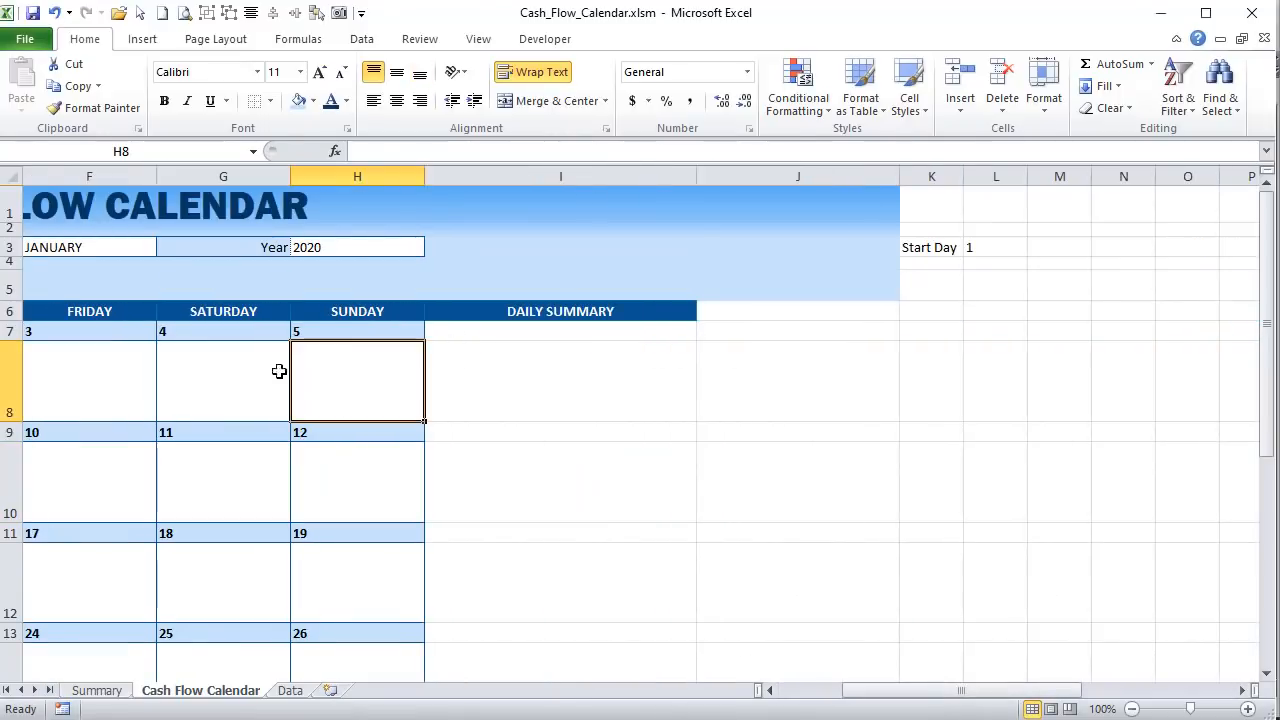
click(268, 390)
click(65, 375)
click(472, 340)
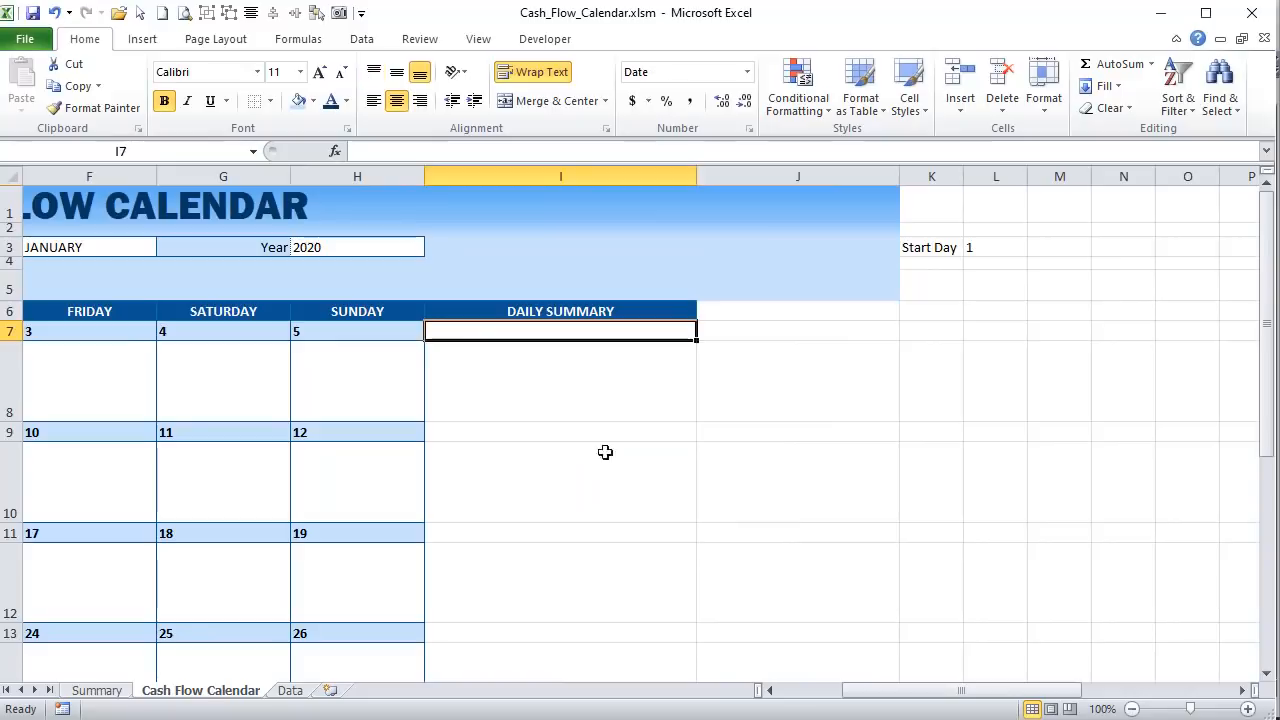
drag(871, 689, 804, 690)
scroll(424, 507, down, 2)
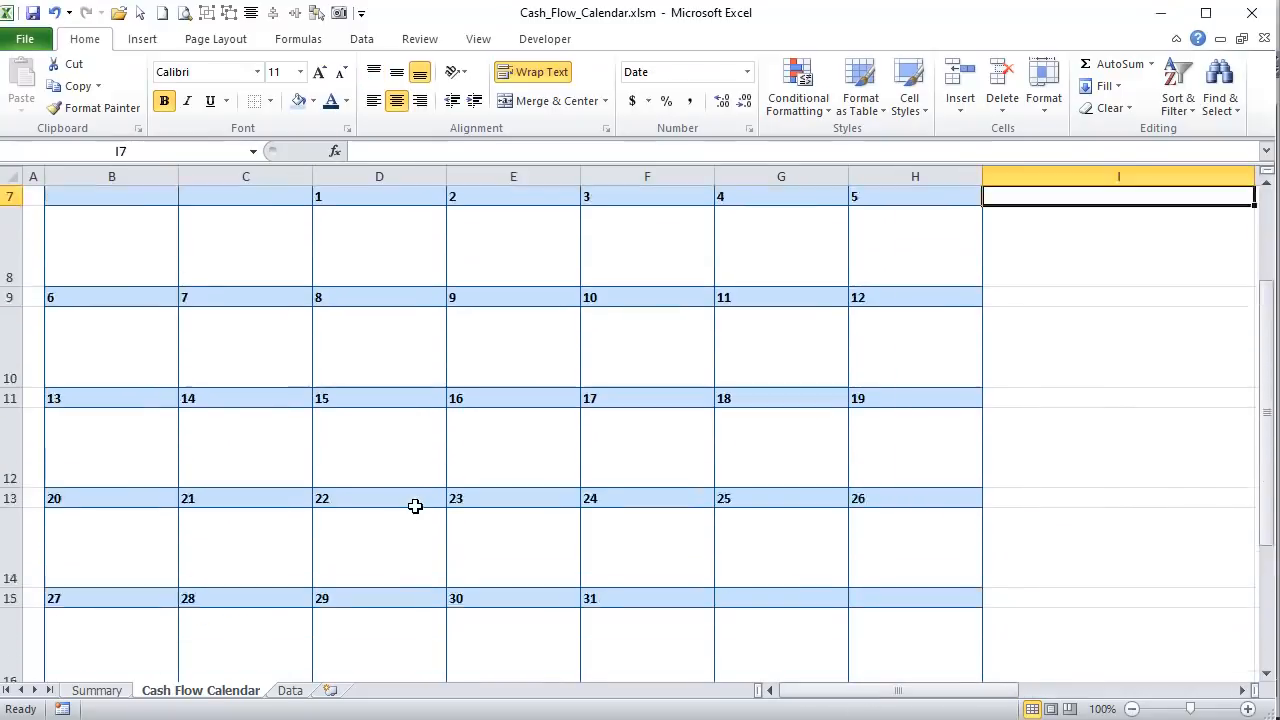
scroll(414, 506, up, 2)
- Examine the blank entry cells beneath the calendar dates in rows 8 and 10, along with the date formula in B7
click(118, 365)
click(360, 372)
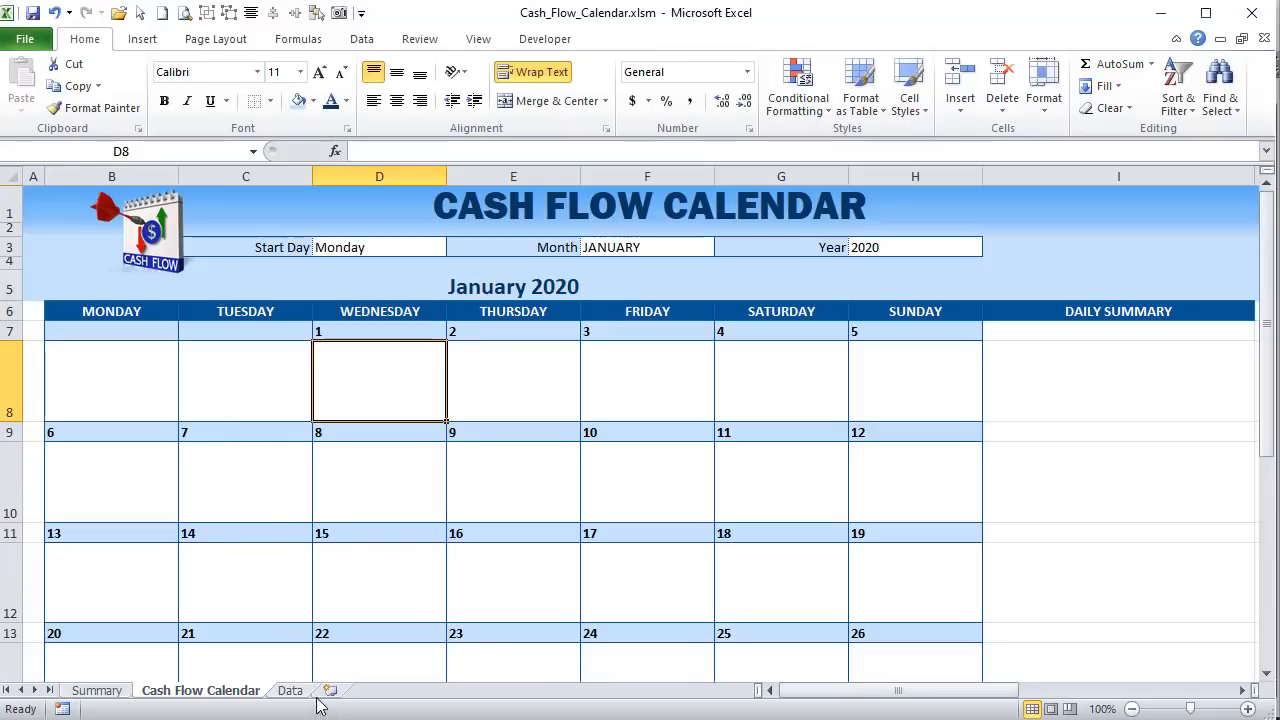
click(175, 405)
click(263, 385)
click(424, 388)
click(560, 384)
click(279, 379)
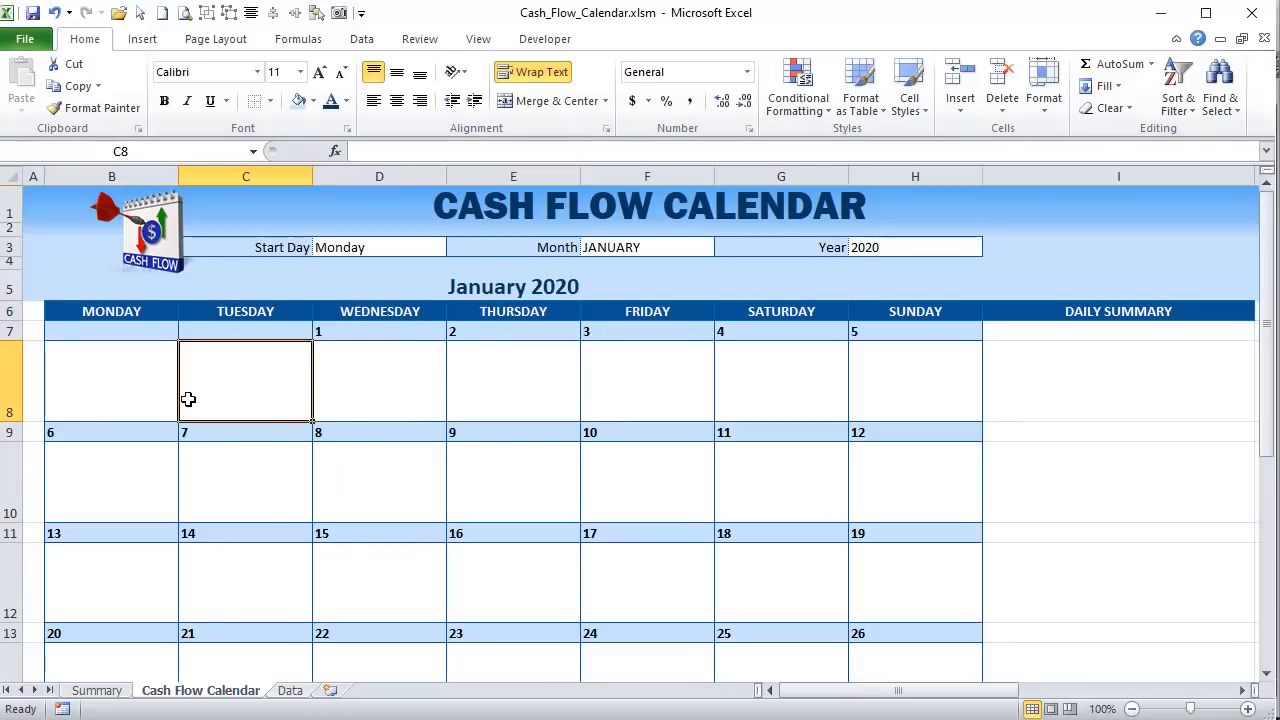
drag(123, 391, 885, 387)
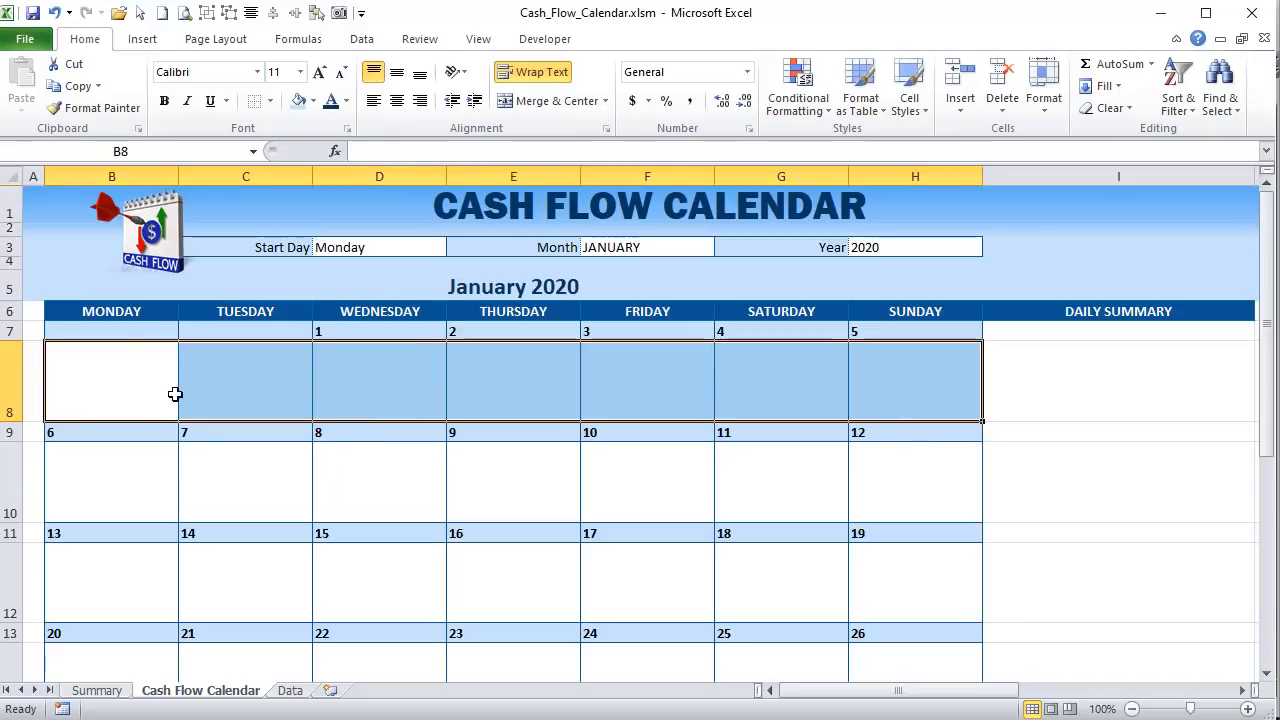
drag(167, 493, 602, 476)
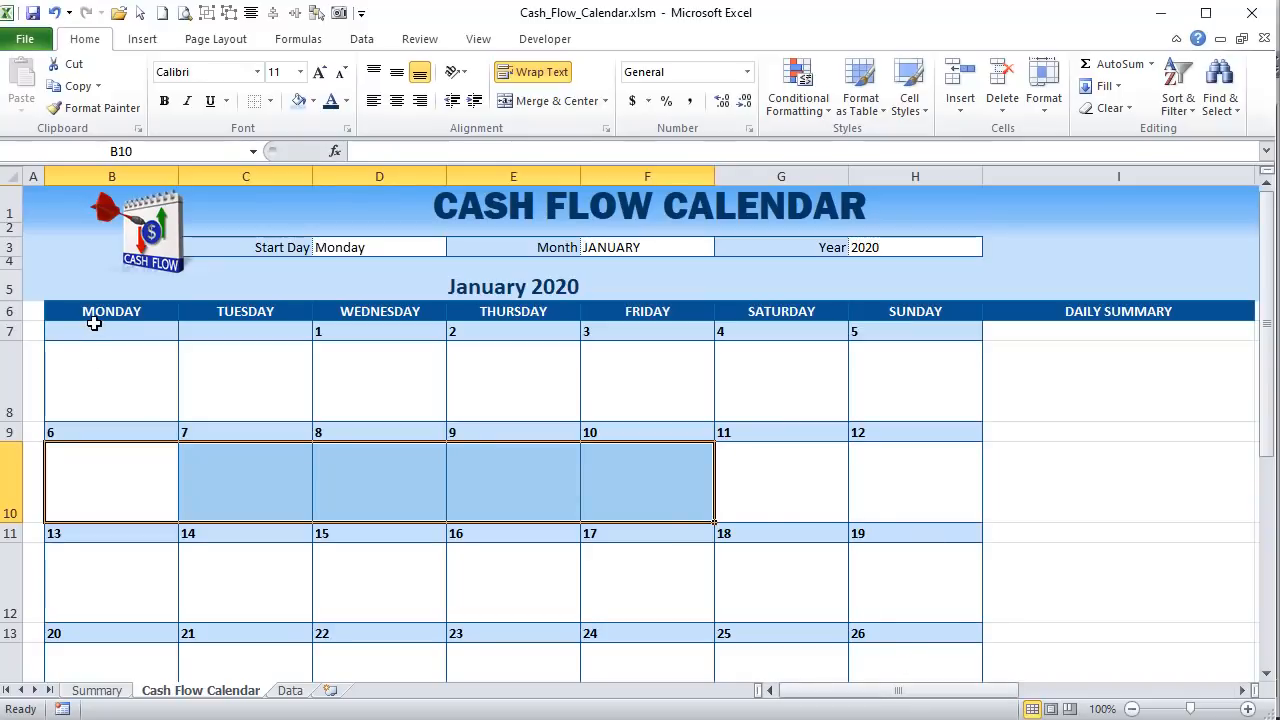
click(93, 323)
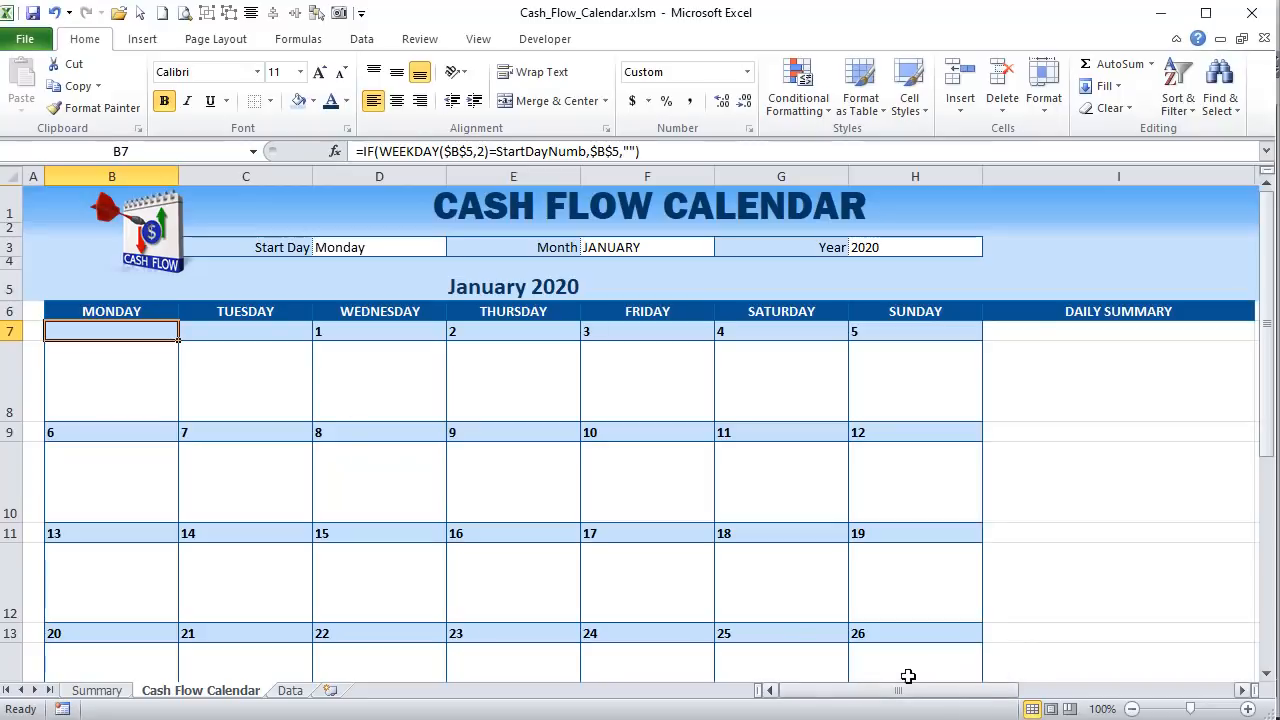
click(131, 390)
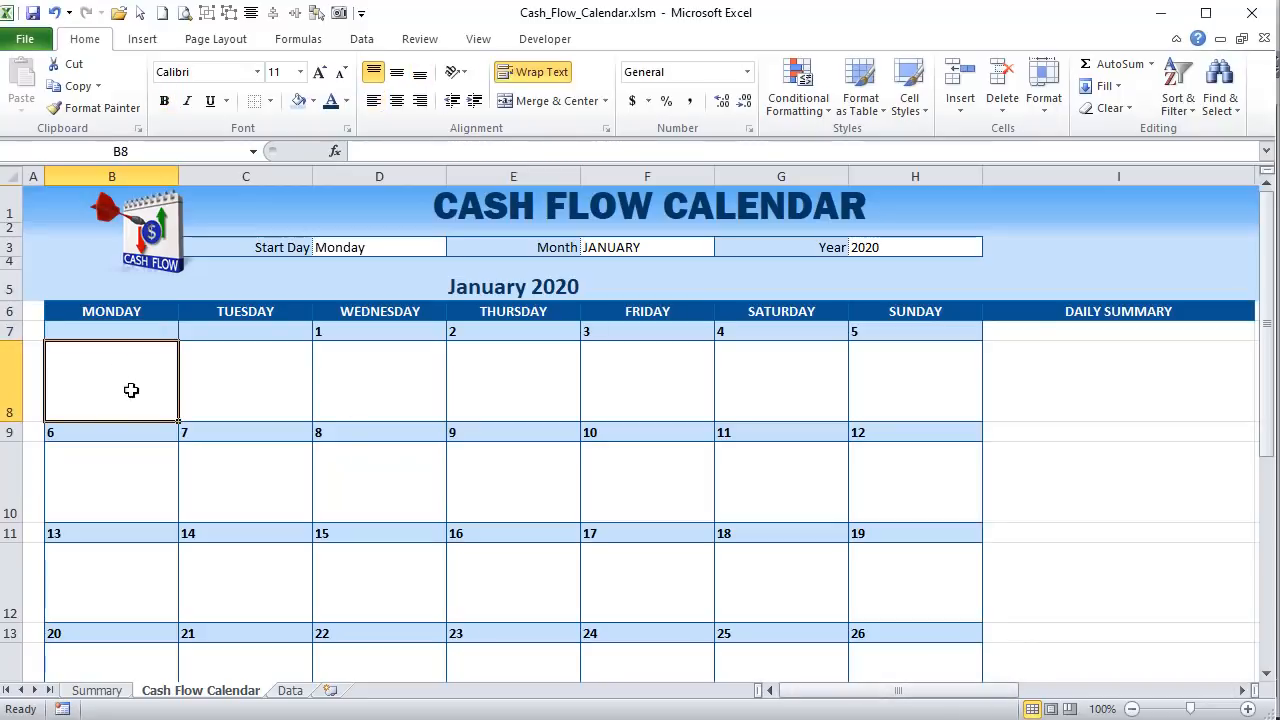
click(276, 386)
click(389, 374)
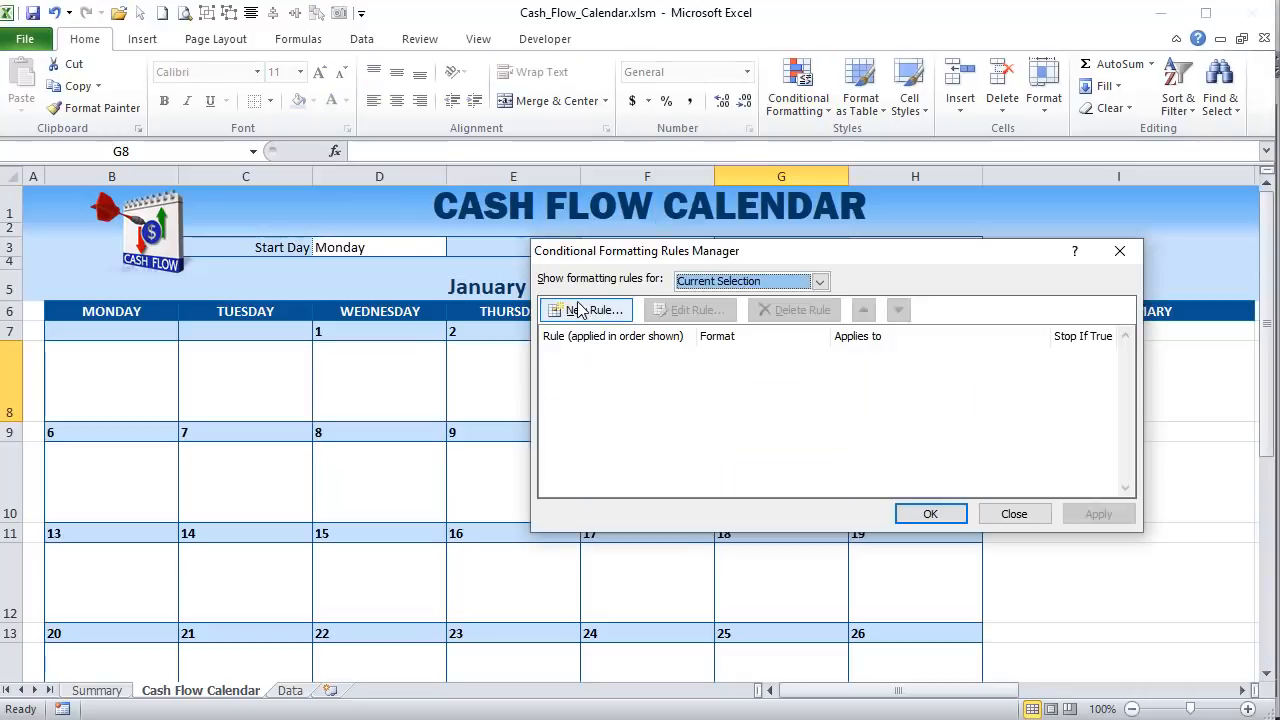
- Check which format styles a new conditional formatting rule based on cell values offers for G8, without creating the rule
click(569, 309)
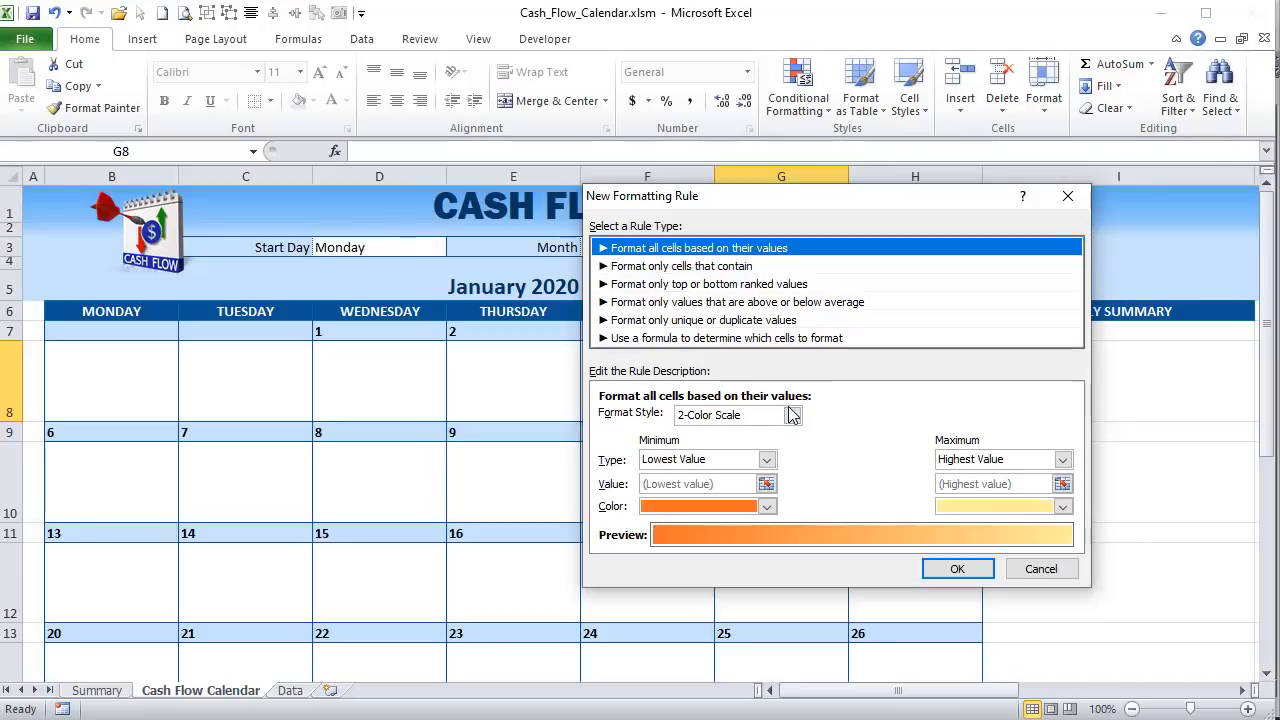
drag(771, 210, 686, 158)
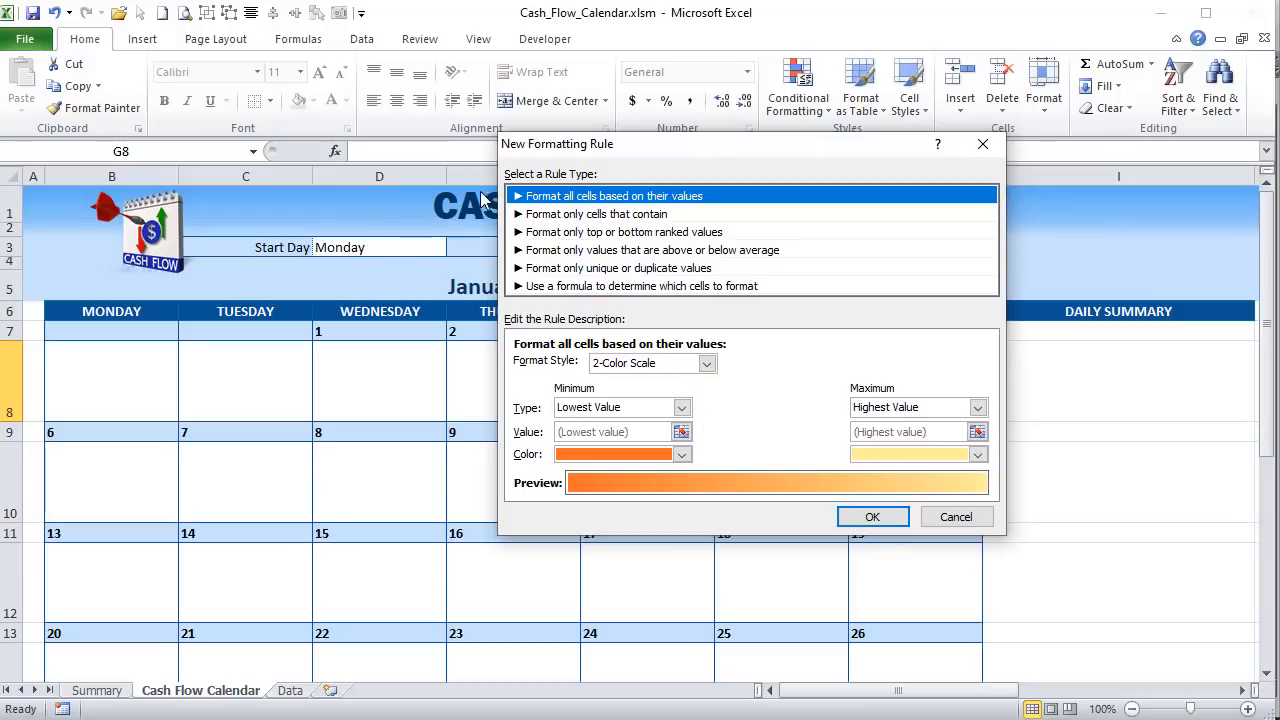
click(706, 364)
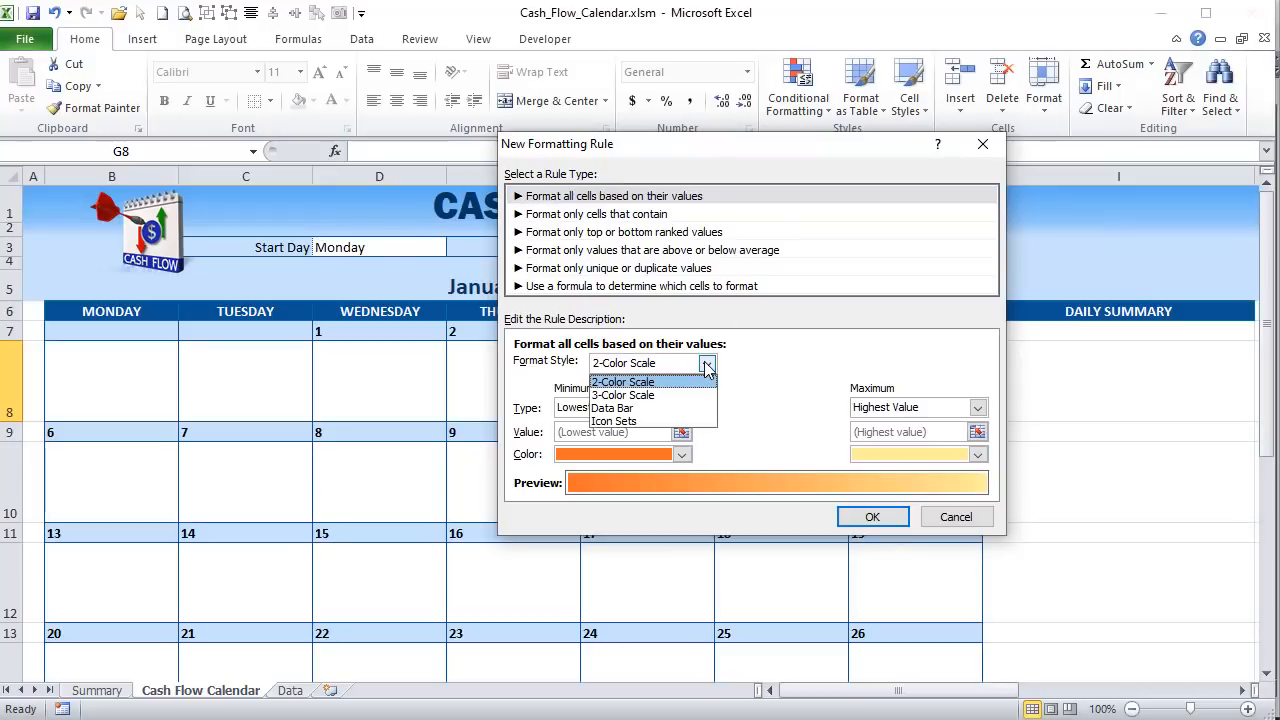
click(706, 366)
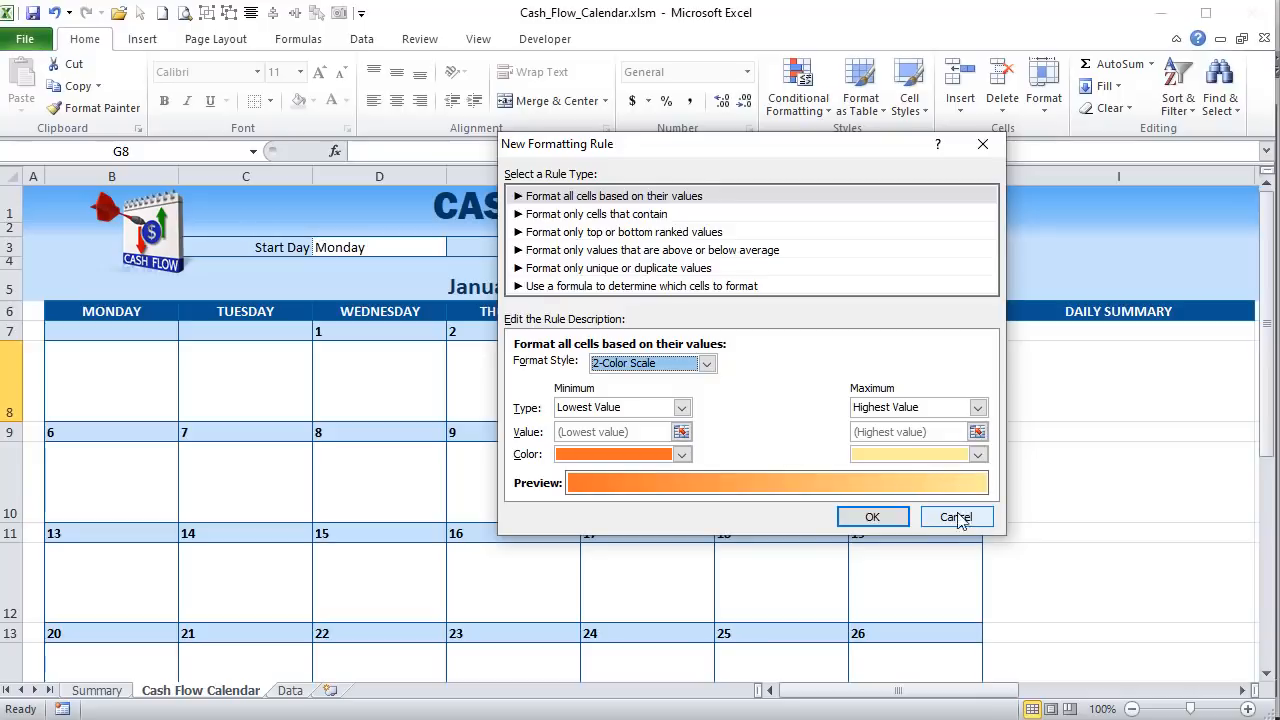
click(706, 364)
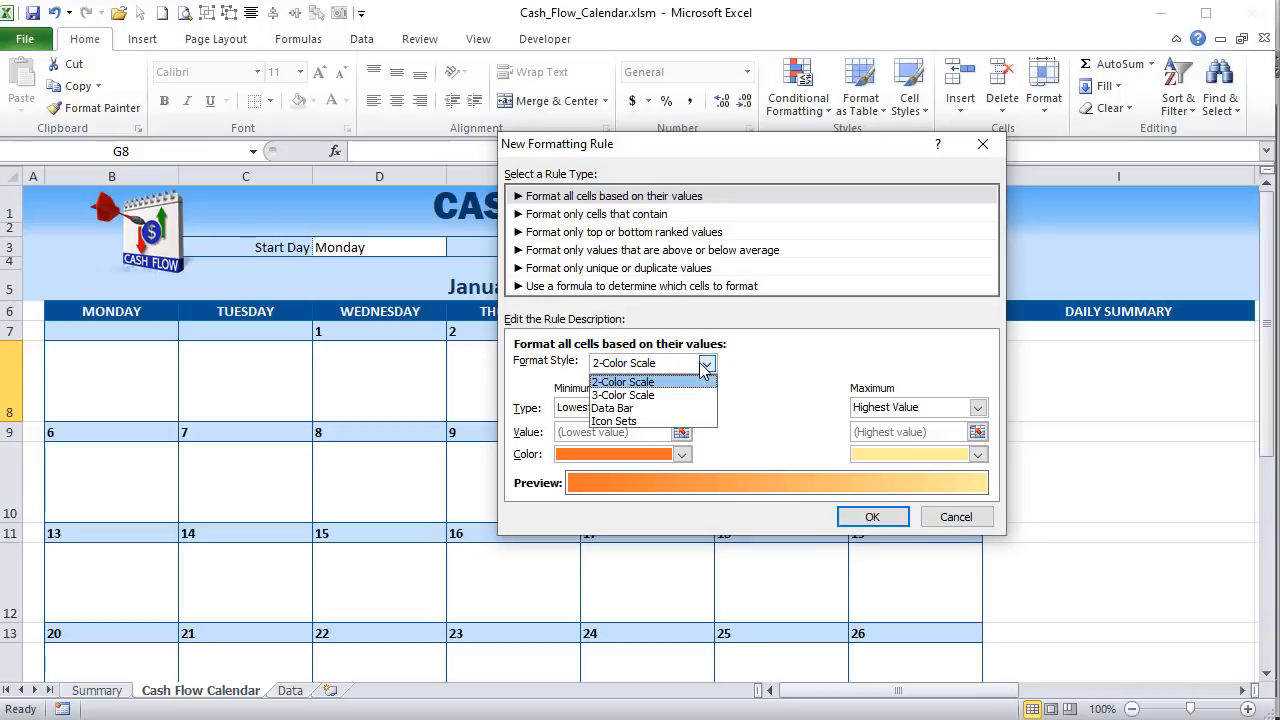
click(706, 364)
click(948, 514)
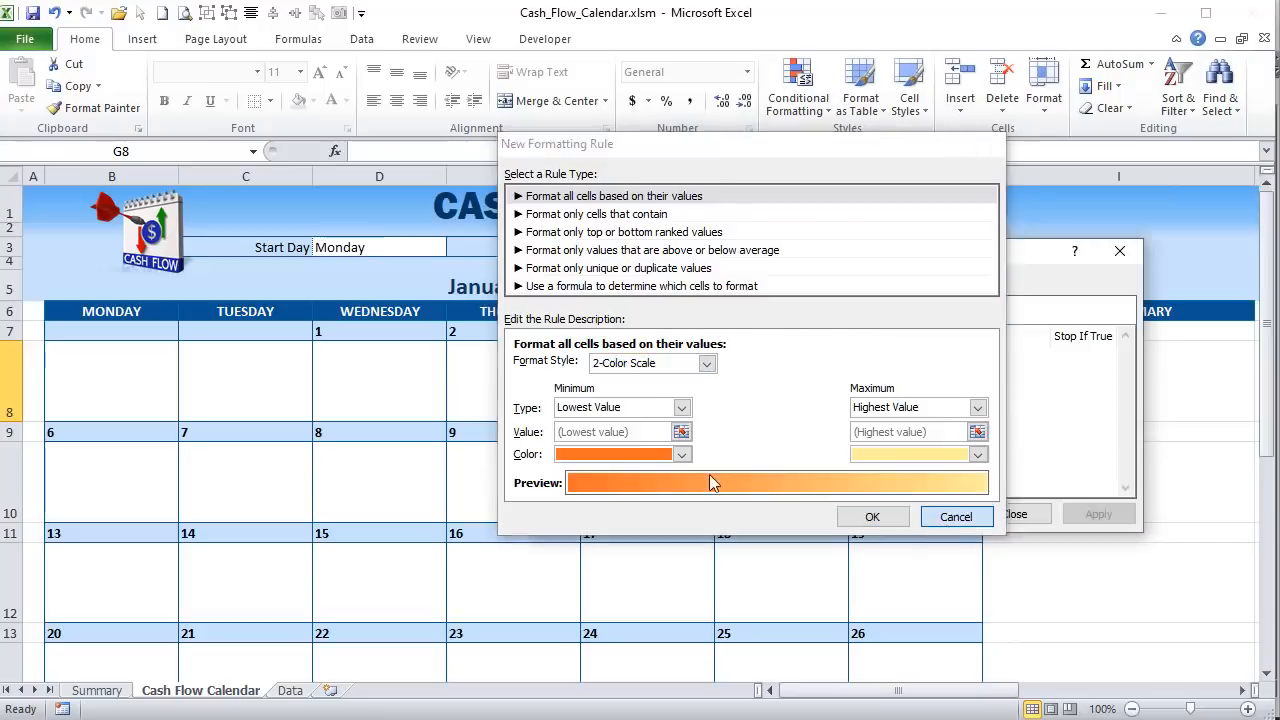
click(995, 512)
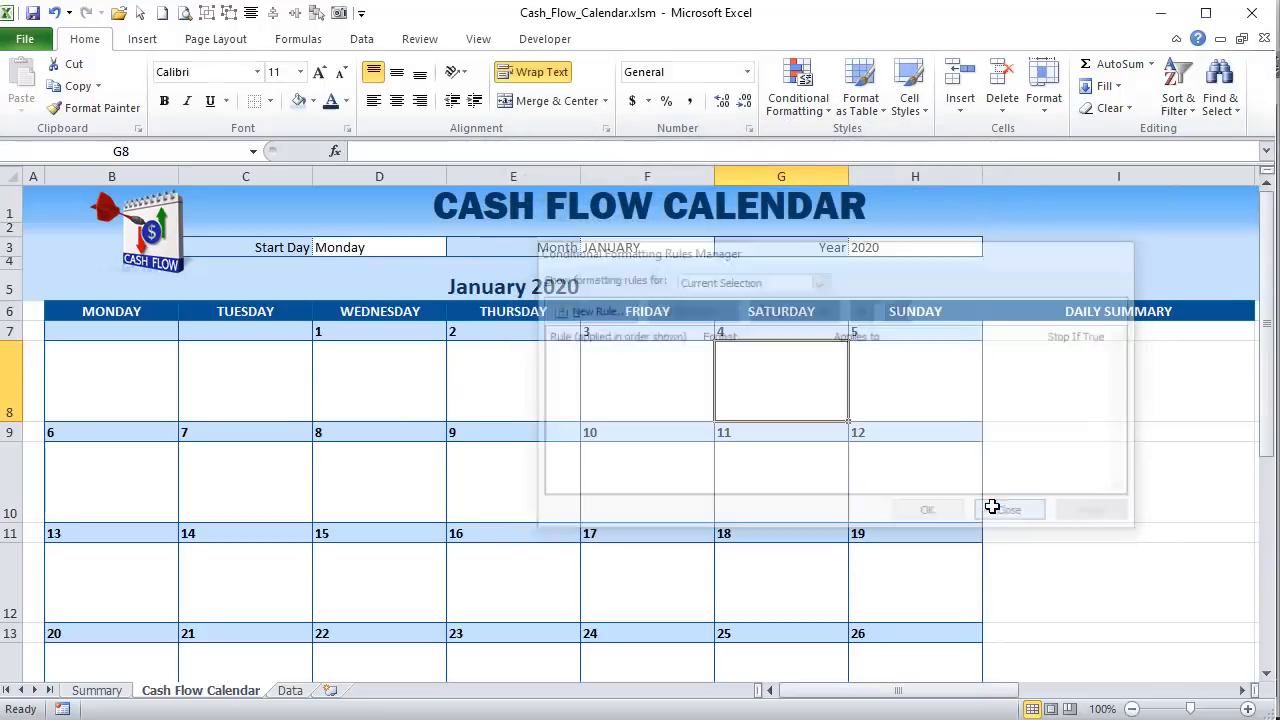
click(424, 375)
click(525, 376)
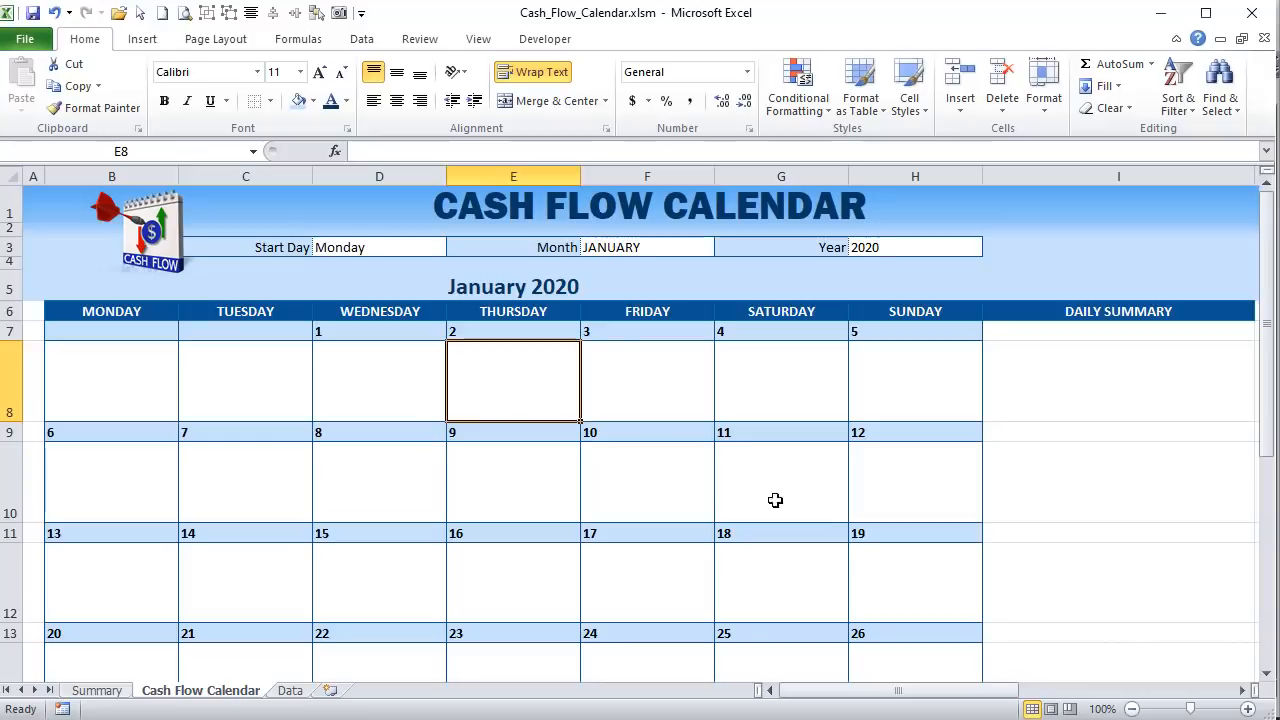
- Copy the first week's date cells B7:H7 and paste only their formulas starting at K7
mouse_move(977, 695)
mouse_down()
mouse_move(1078, 692)
mouse_move(975, 690)
mouse_up()
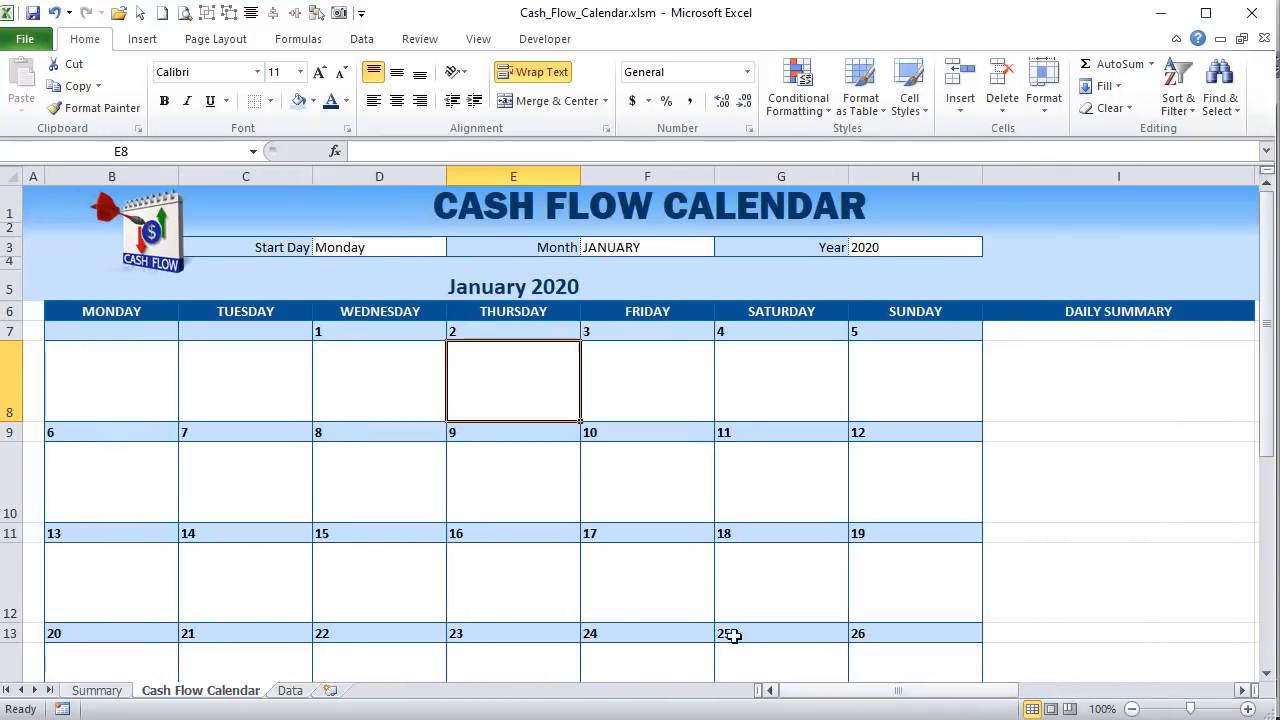
click(80, 327)
drag(241, 328, 920, 334)
right_click(920, 334)
key(Escape)
drag(997, 692, 1088, 703)
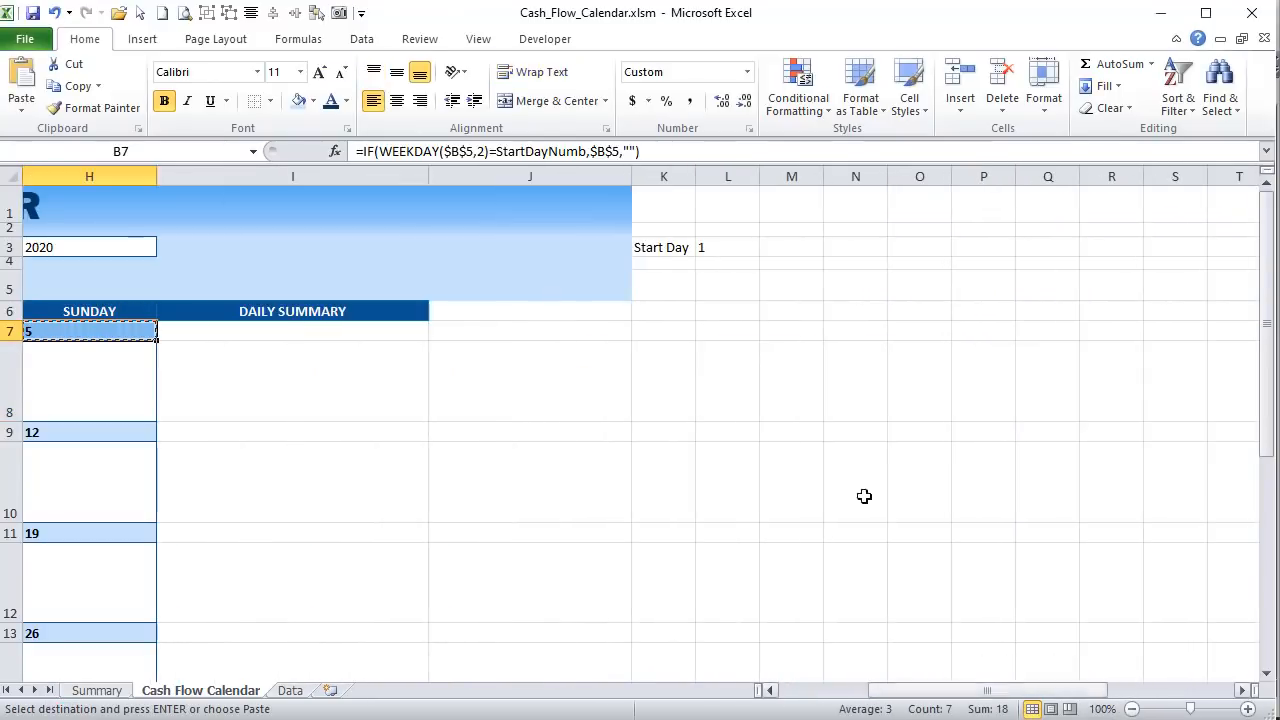
right_click(663, 333)
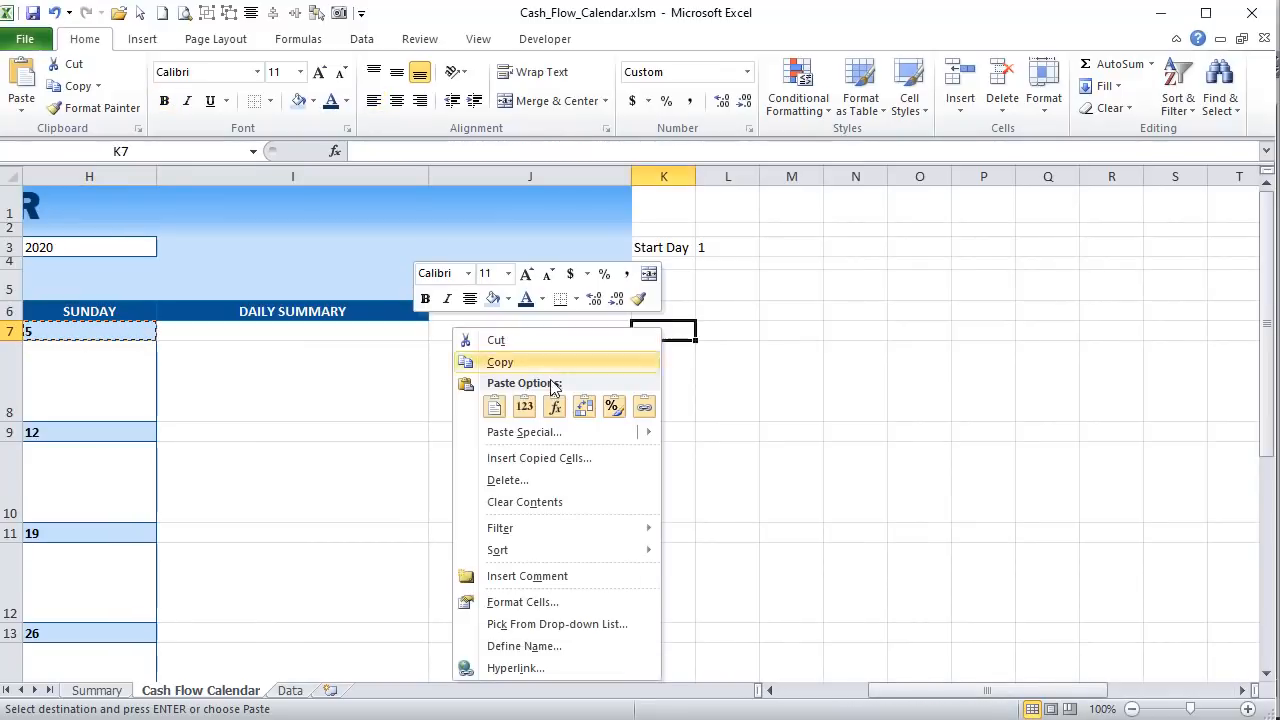
click(553, 406)
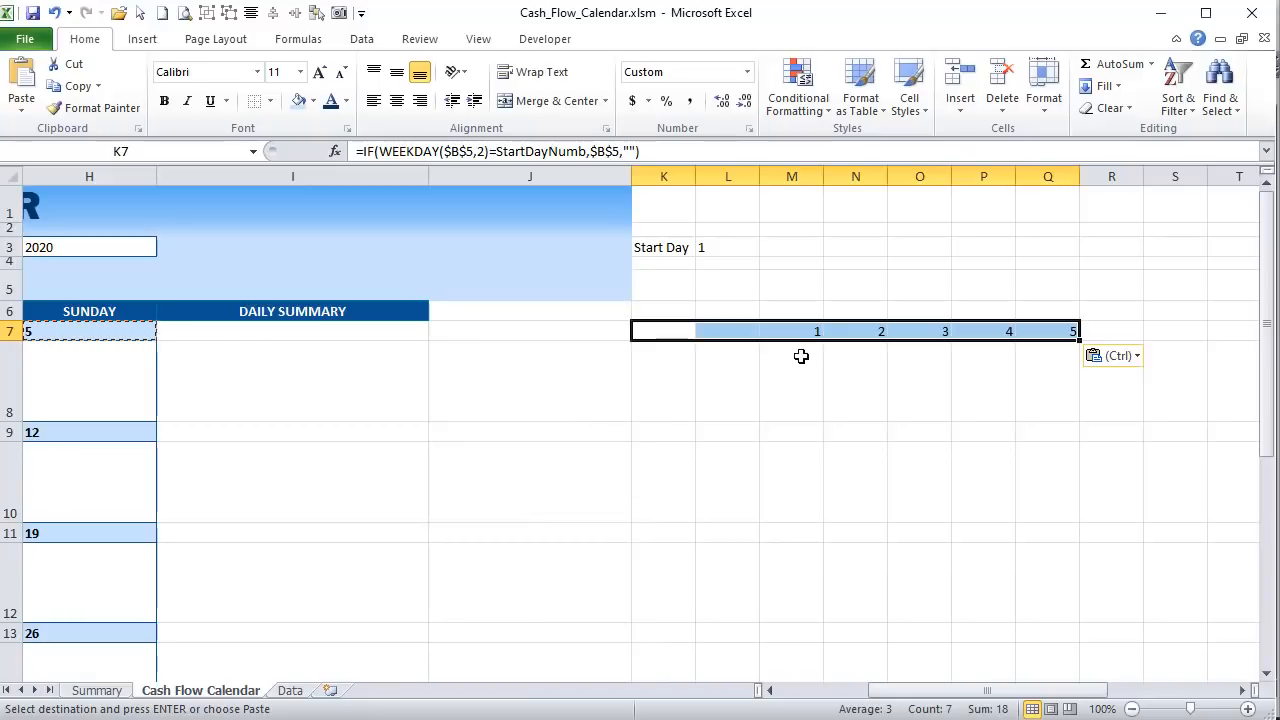
- Examine the blank helper cells in row 8, columns K to Q, beneath the copied first-week dates
click(874, 377)
drag(660, 391, 997, 386)
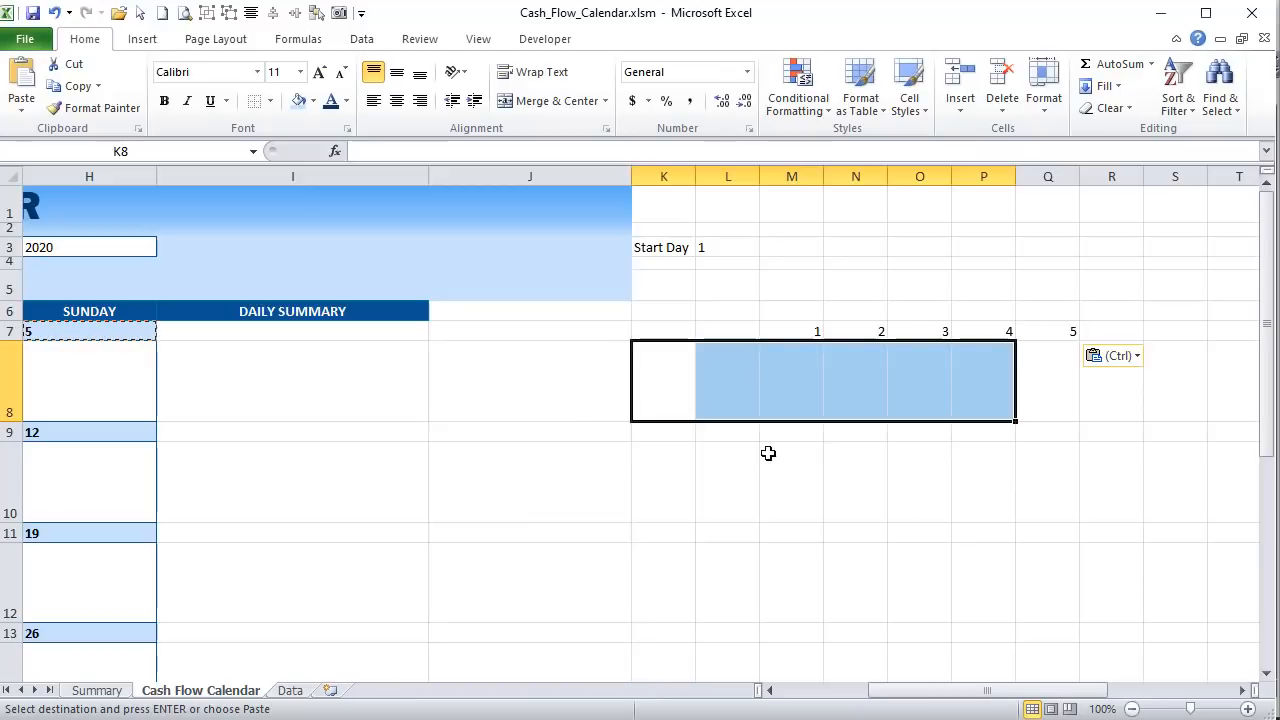
click(742, 407)
click(784, 392)
click(863, 377)
click(943, 375)
click(991, 366)
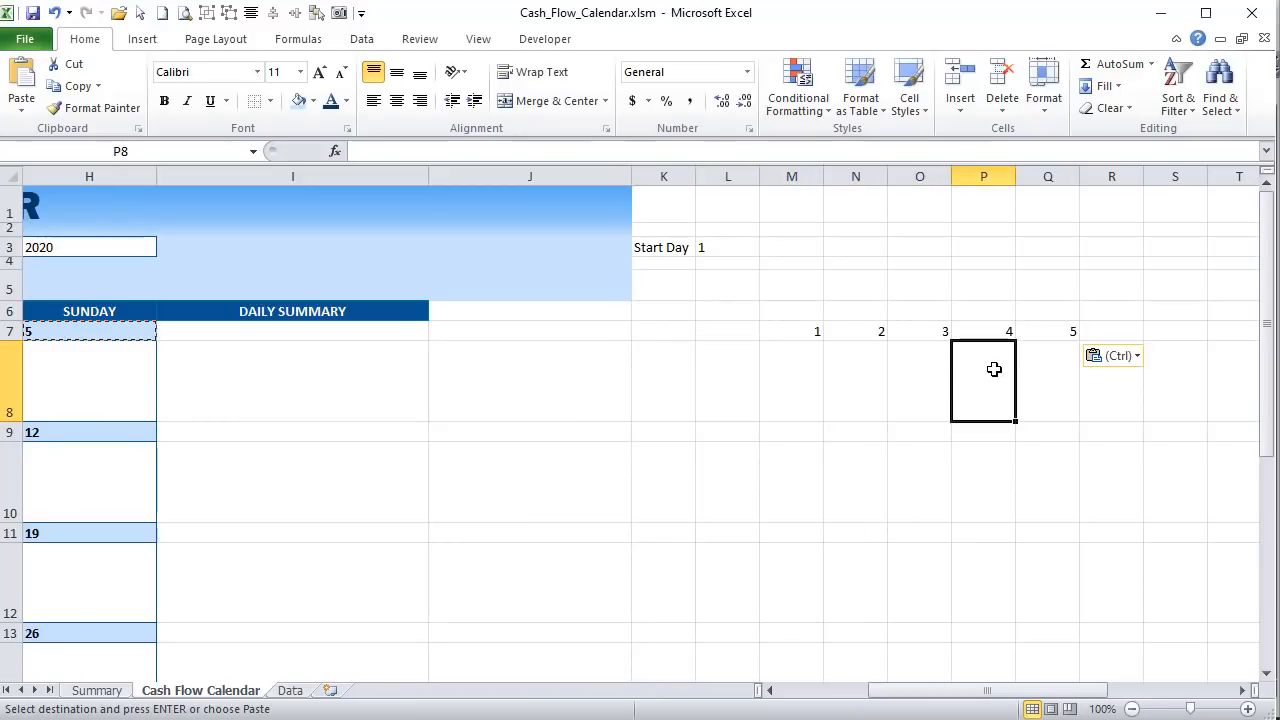
click(1039, 361)
click(866, 371)
click(900, 372)
click(837, 380)
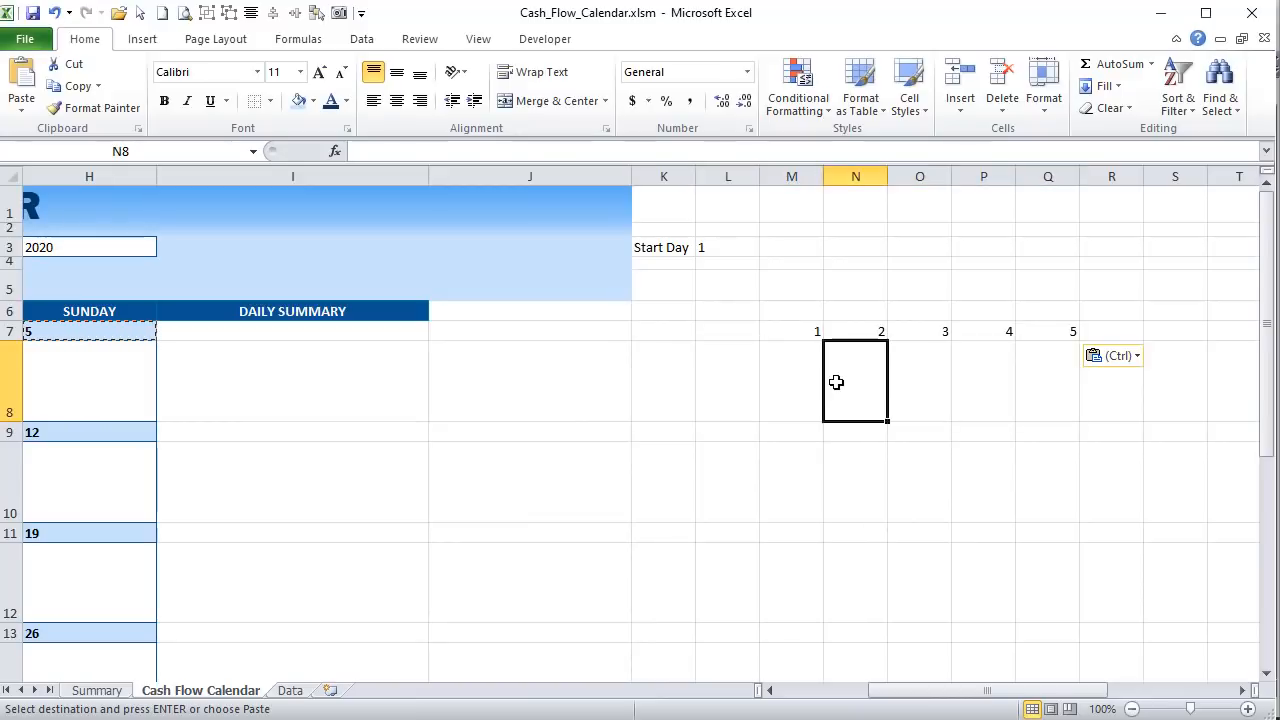
click(789, 383)
click(849, 374)
click(905, 386)
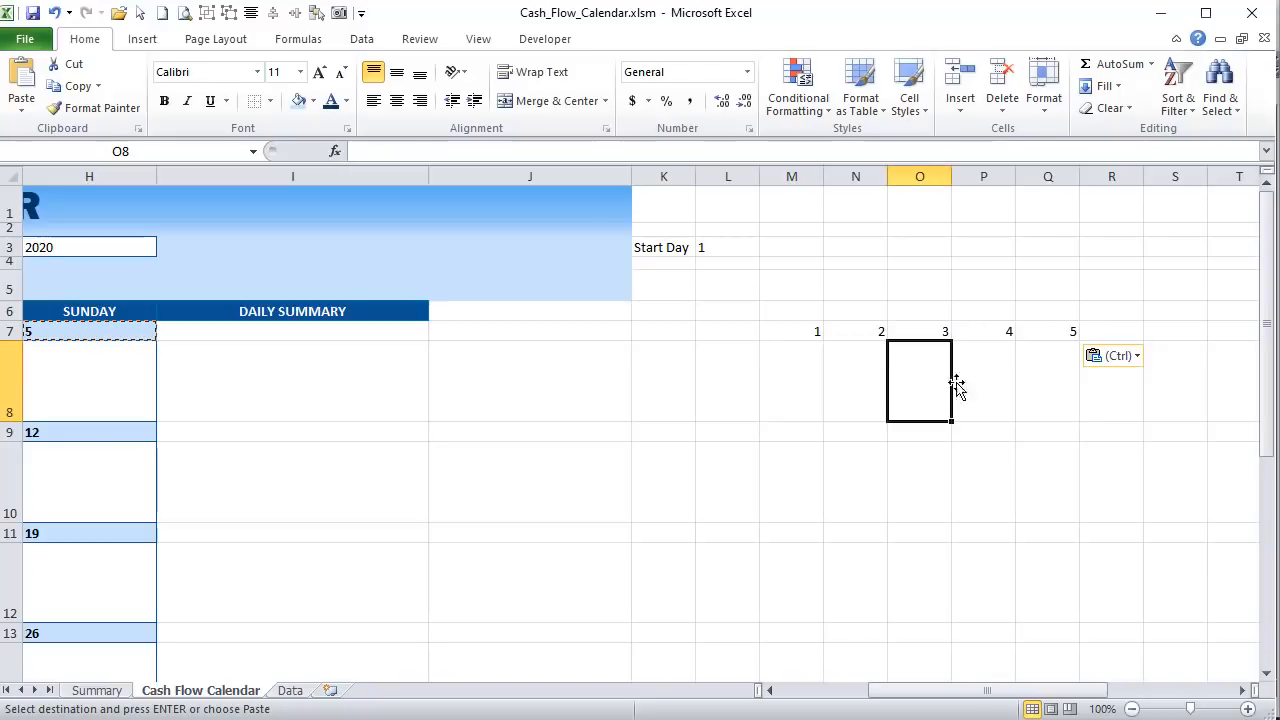
click(960, 391)
- Copy the remaining weeks of the calendar grid in columns B to H, starting at B9
drag(975, 690, 885, 690)
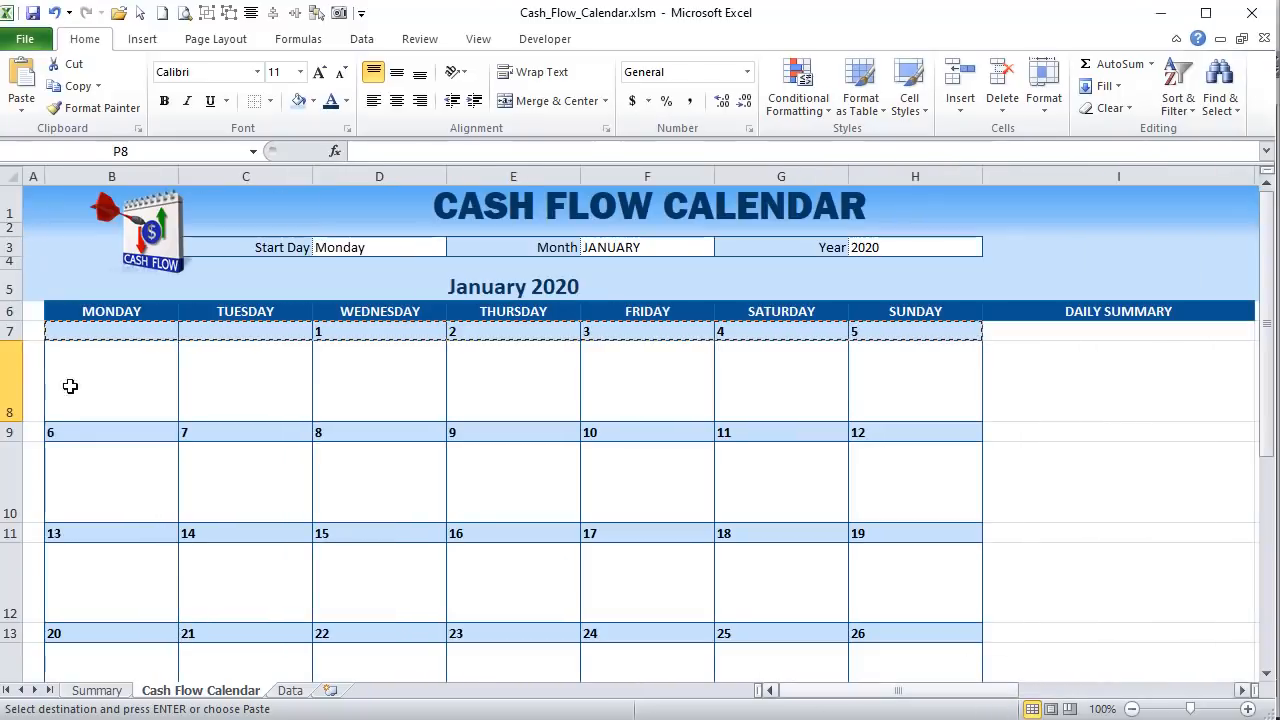
drag(86, 425, 940, 485)
scroll(780, 363, up, 4)
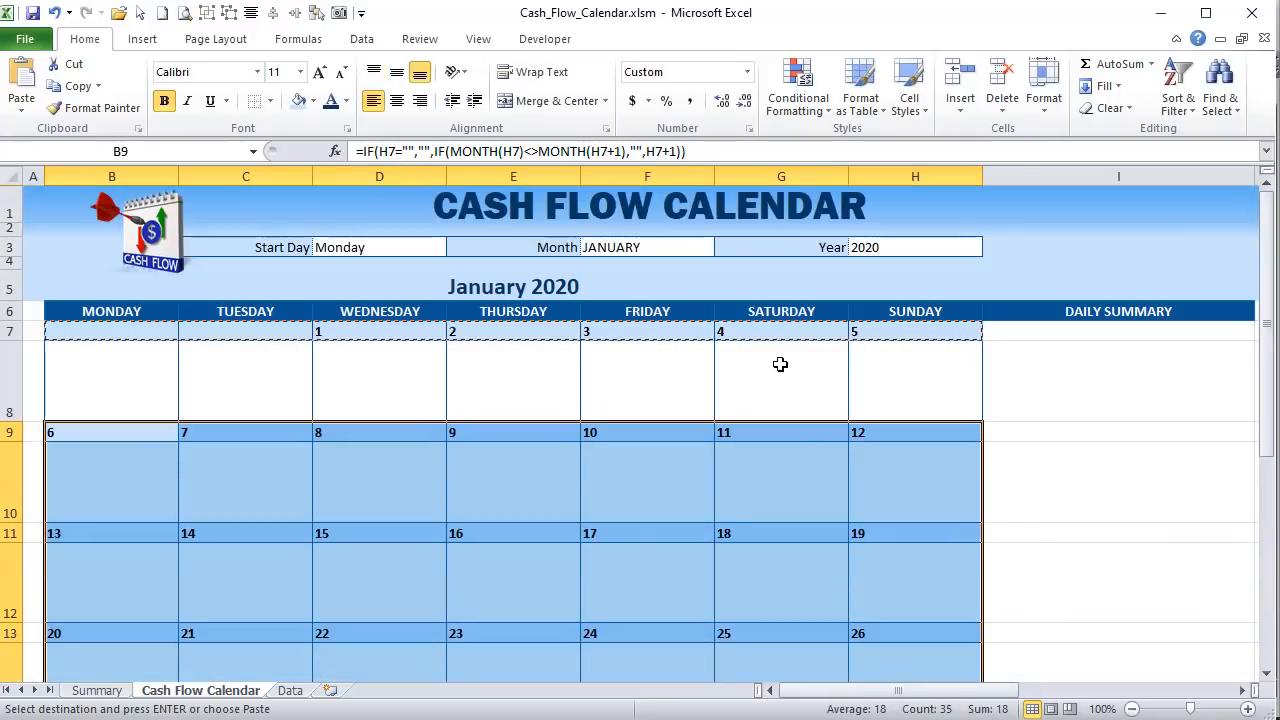
right_click(222, 472)
click(374, 511)
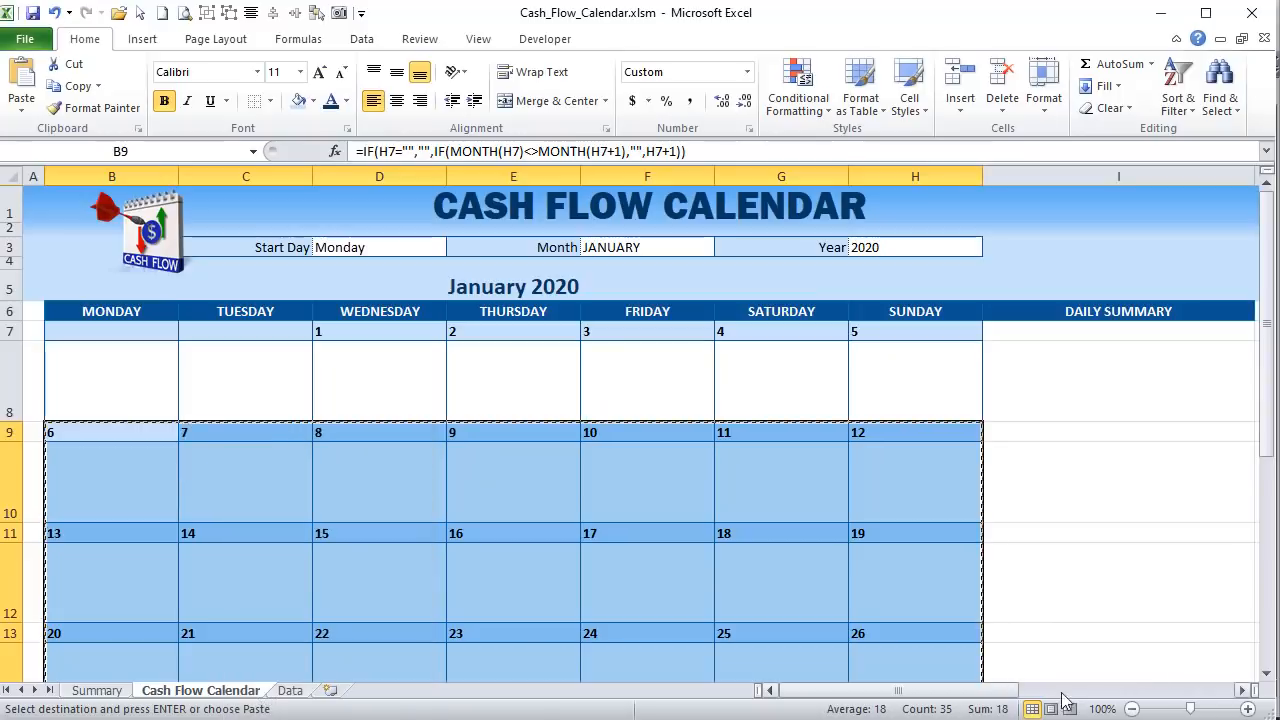
- Paste the copied calendar rows from B9 onward as formulas only, starting at cell K9
drag(1000, 694, 1100, 694)
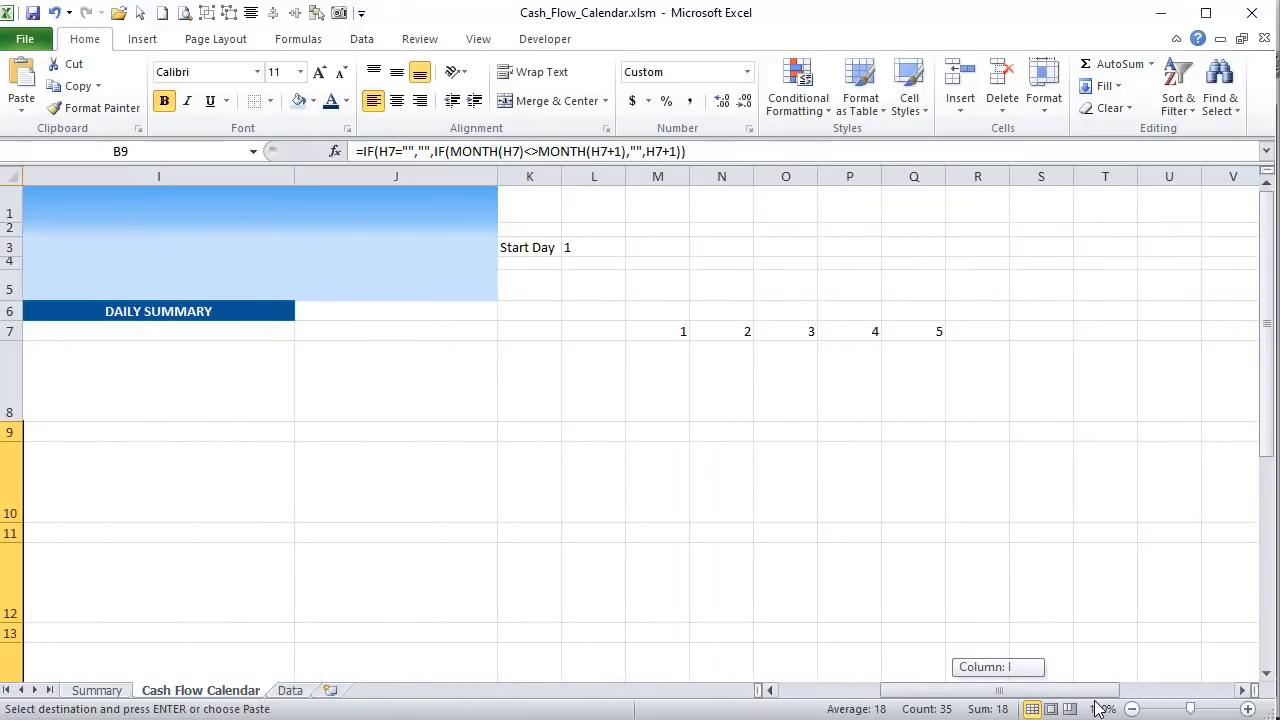
right_click(540, 426)
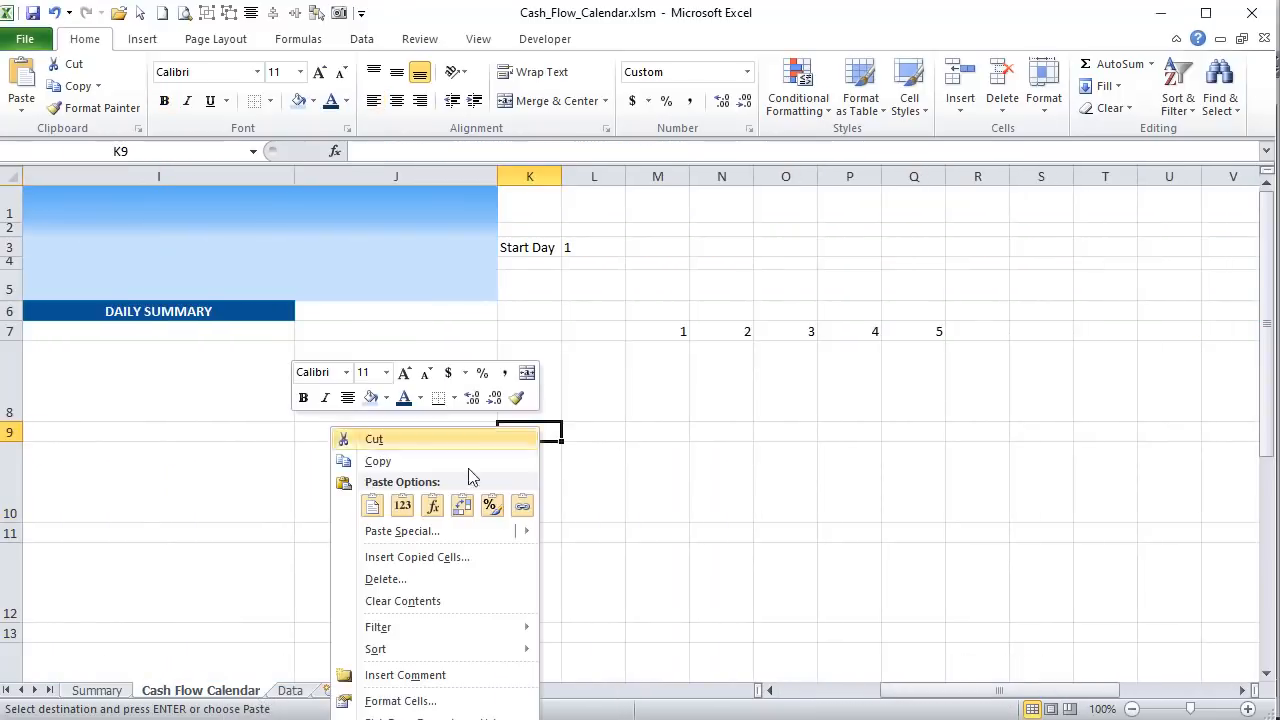
click(431, 503)
scroll(426, 451, down, 1)
scroll(426, 451, down, 3)
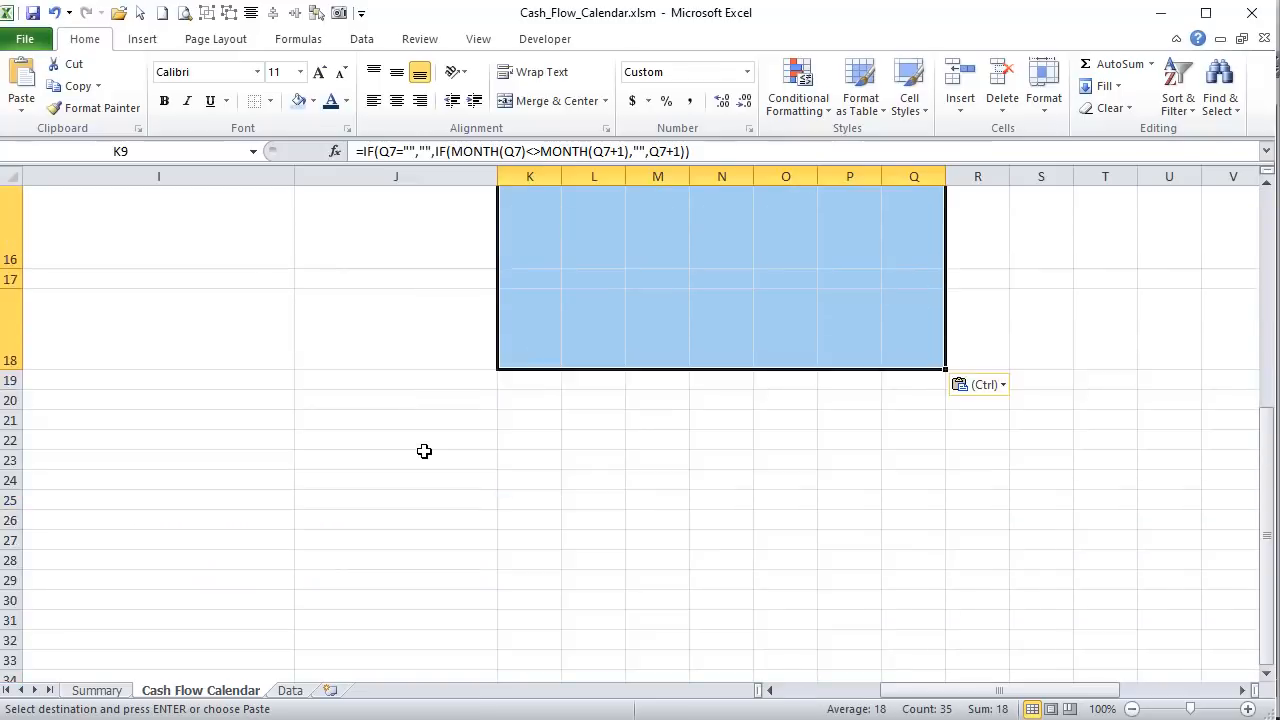
scroll(426, 451, up, 3)
click(611, 314)
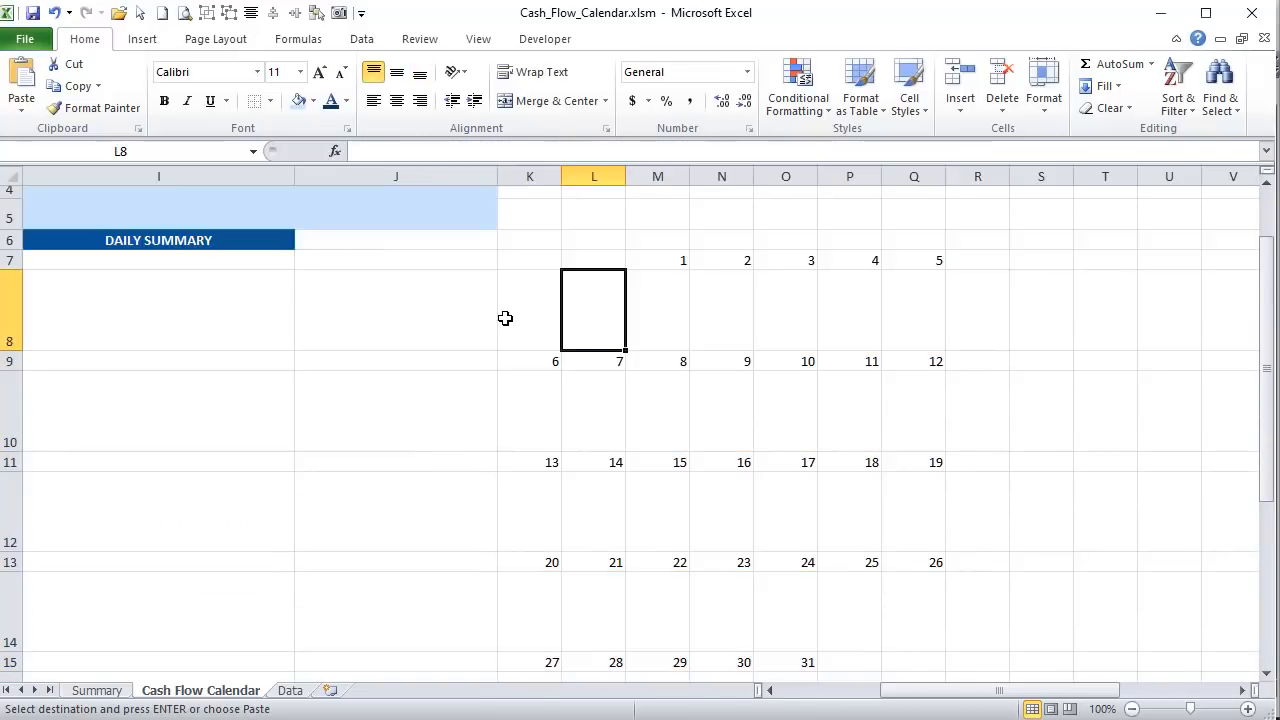
- Clear the copy selection and begin an IF formula in K8 that returns a blank when K7 is blank
click(511, 314)
key(Escape)
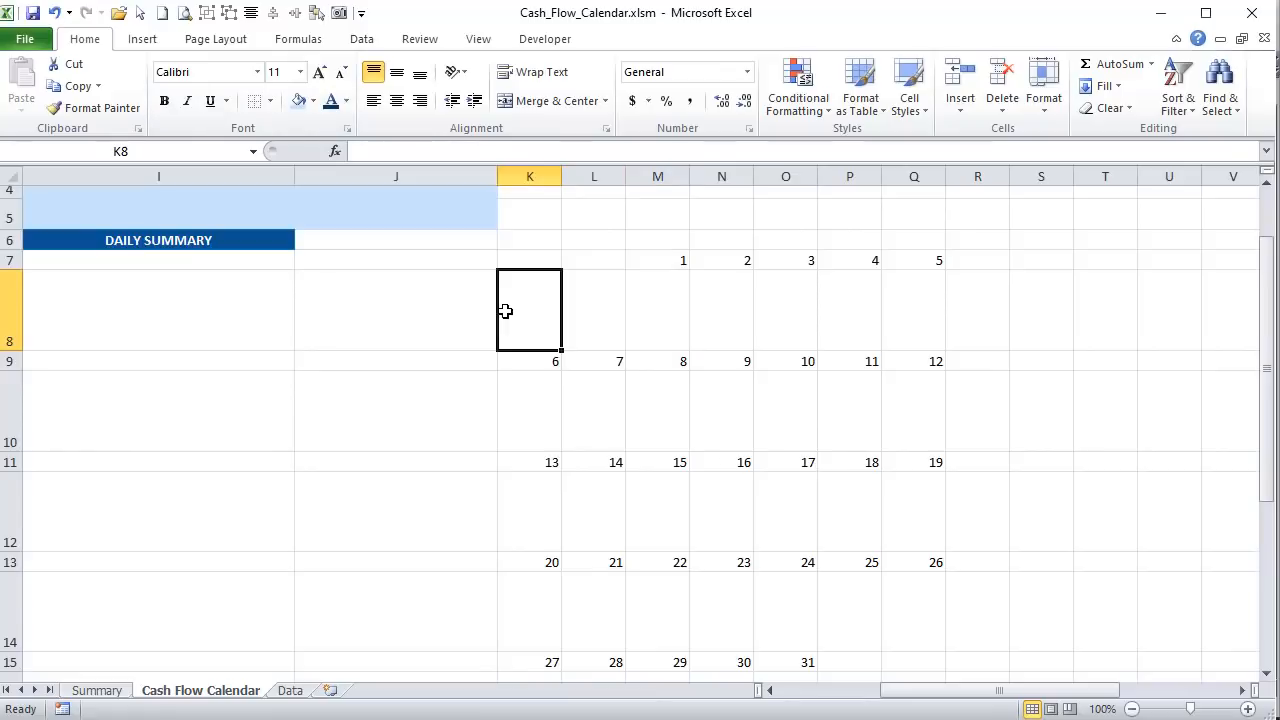
click(439, 151)
click(442, 152)
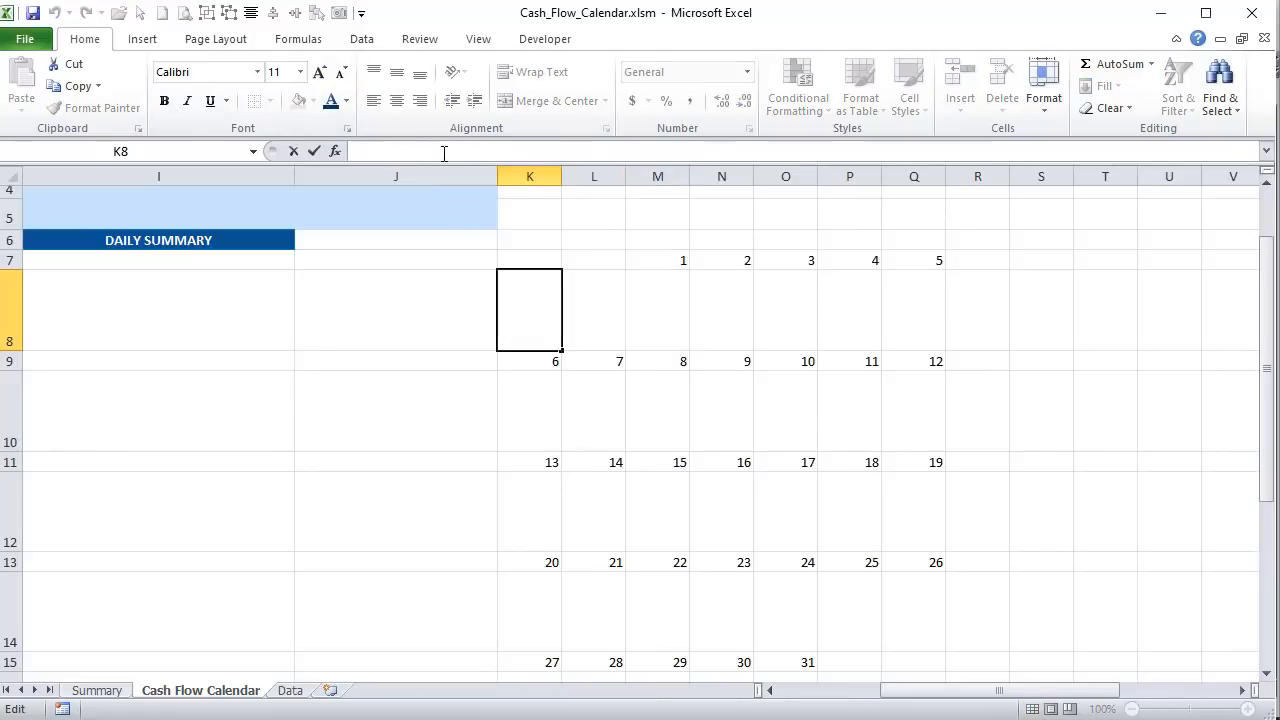
text(=if(K7<)
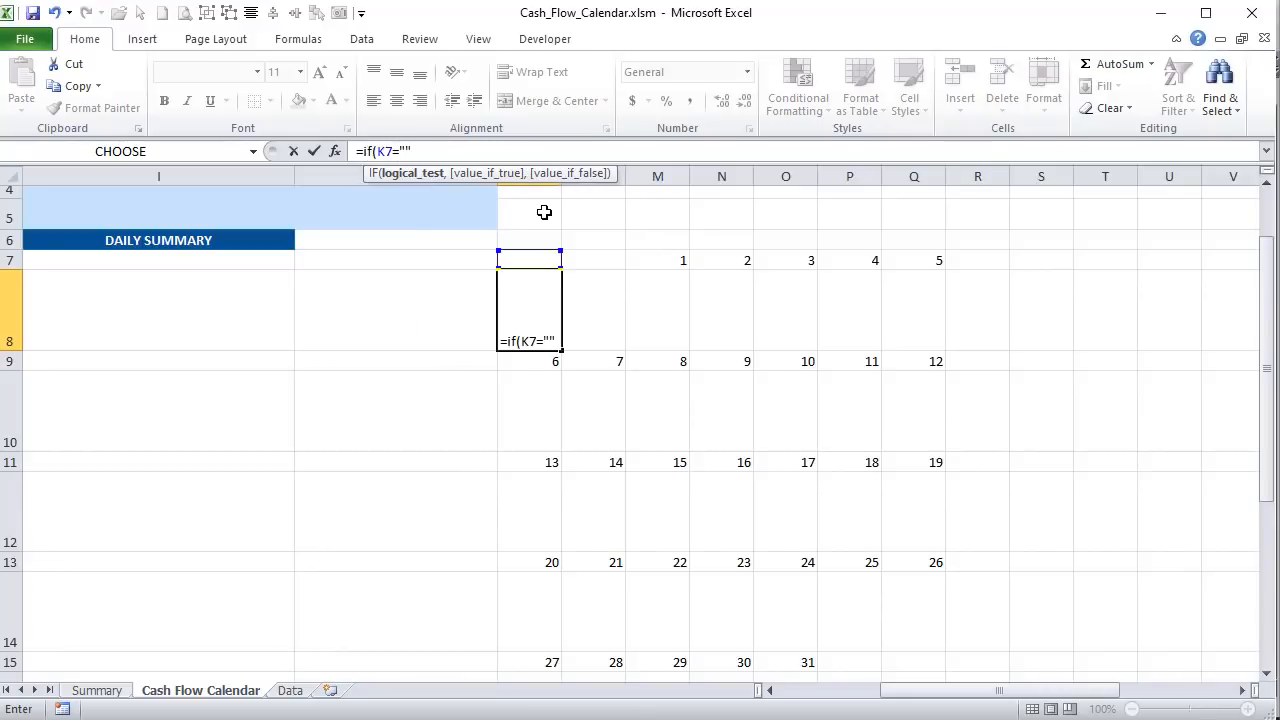
text("","")
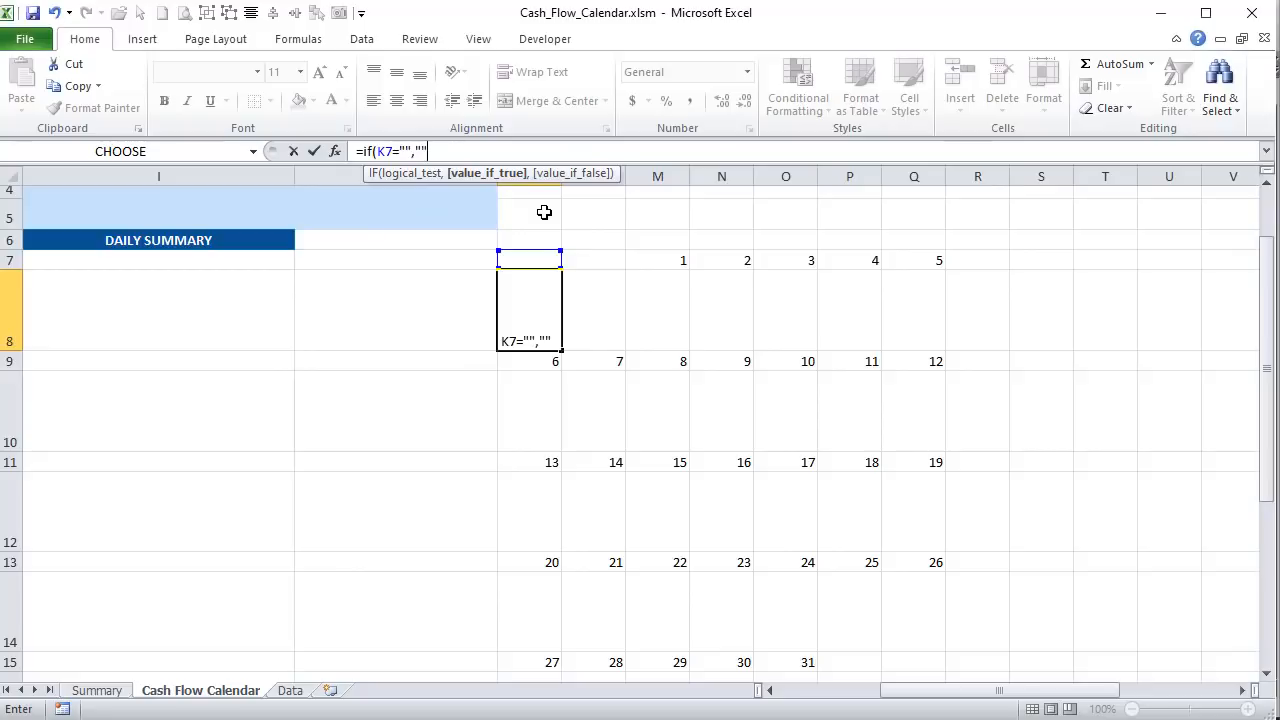
- Add a SUMIF as the IF formula's false value, with Trans_Date as the range and "<="&K7 as the criterion
text(,s)
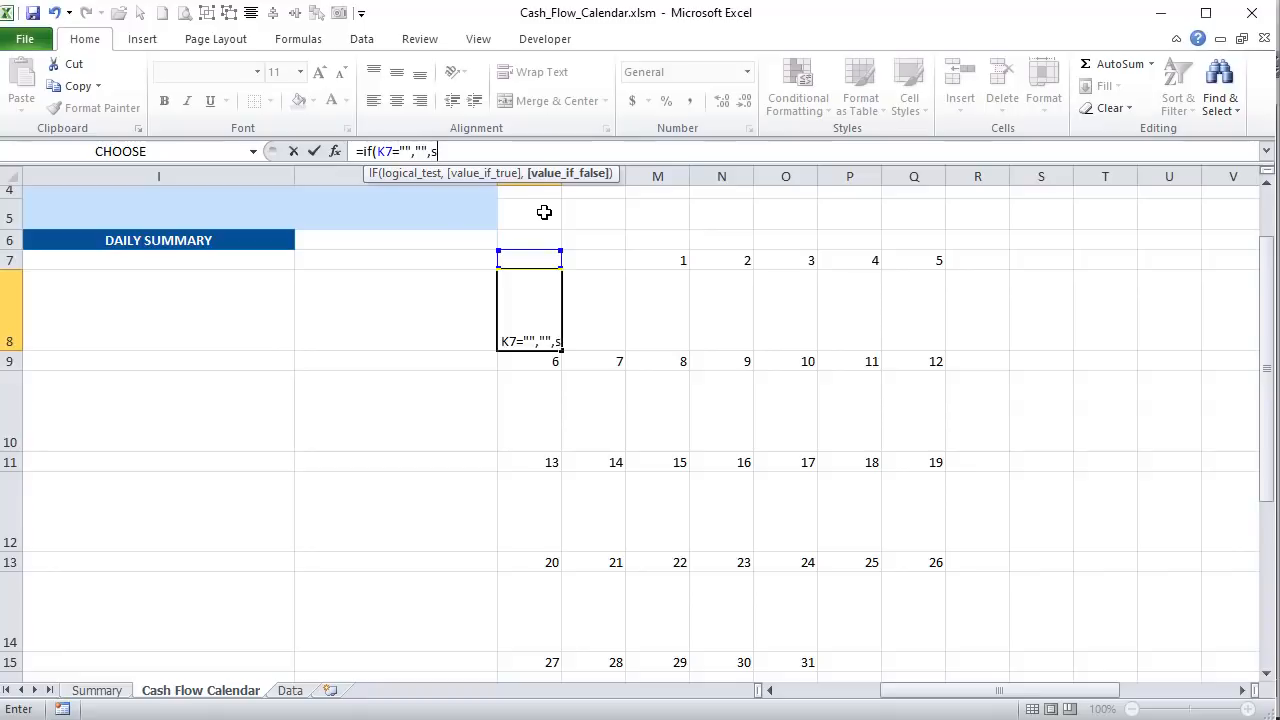
text(umi)
key(Tab)
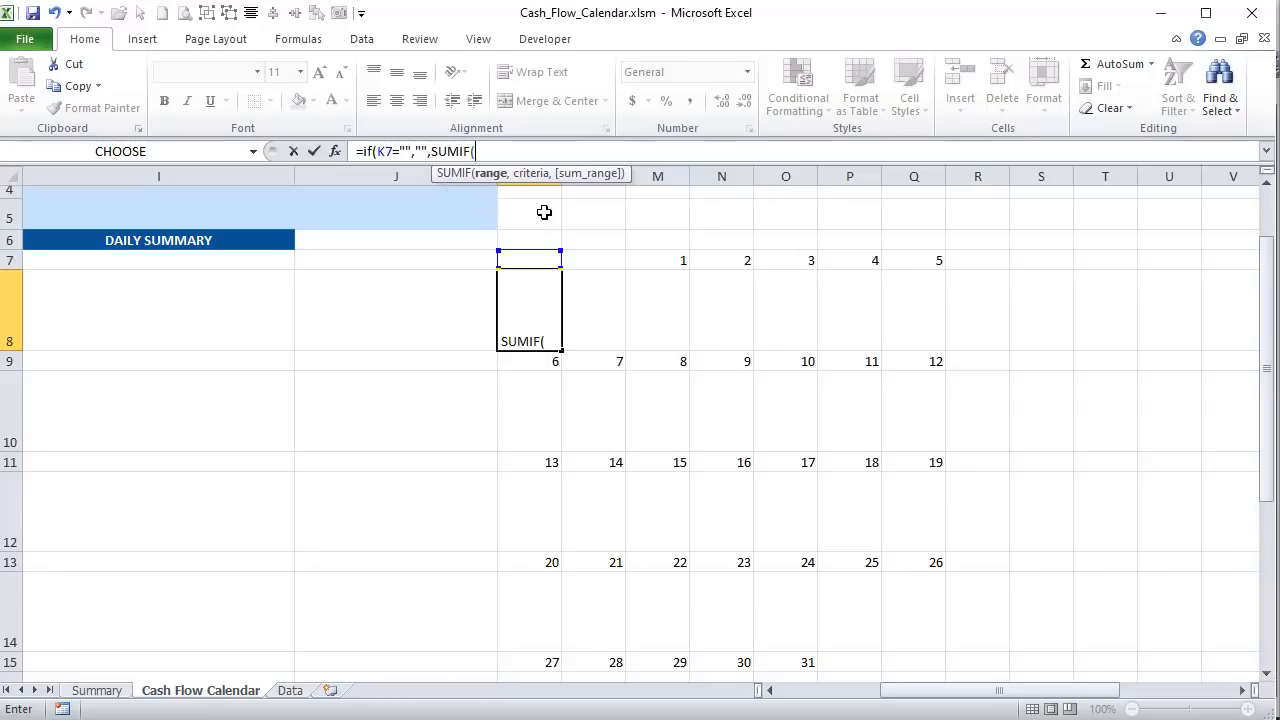
text(tran)
key(Tab)
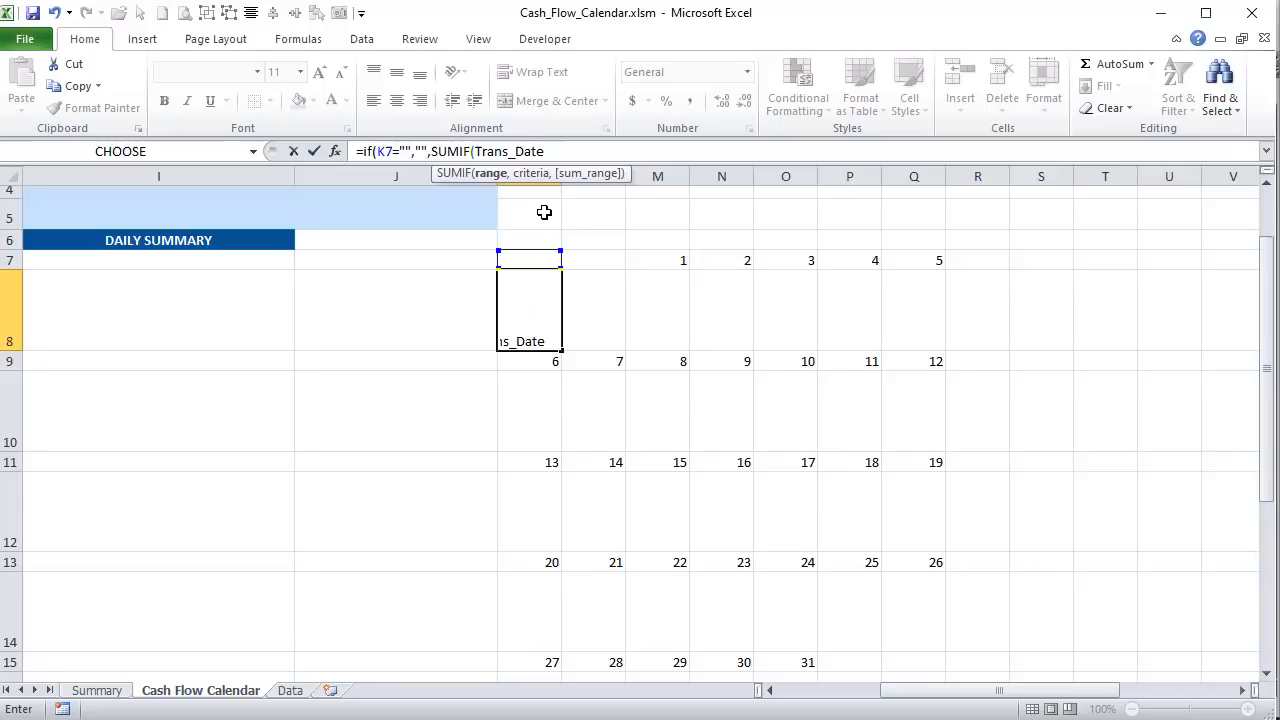
text(,")
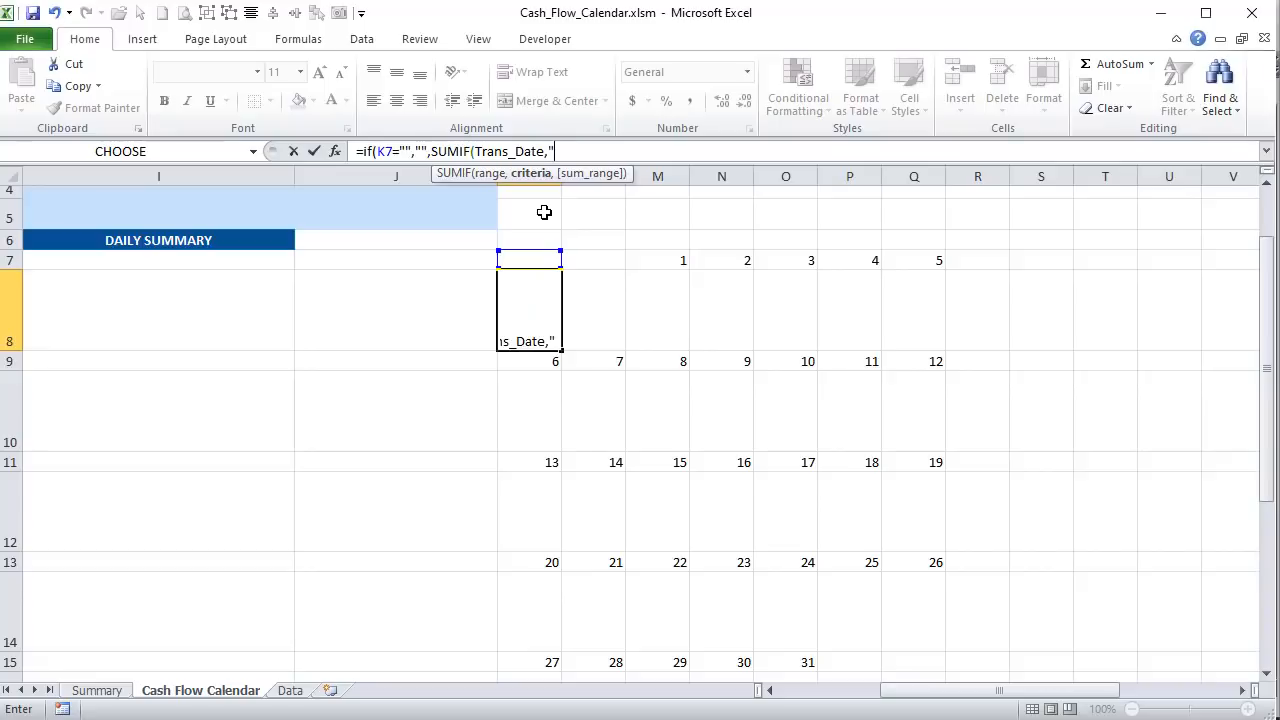
text(<="&)
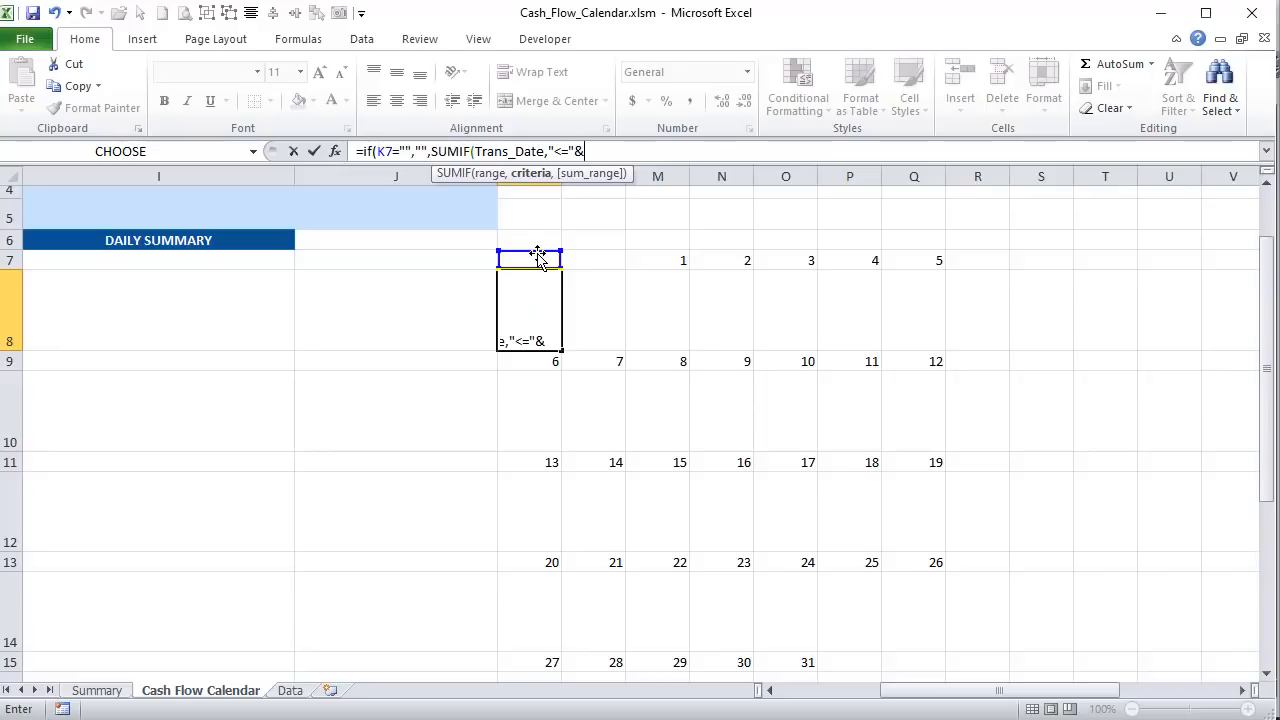
click(540, 260)
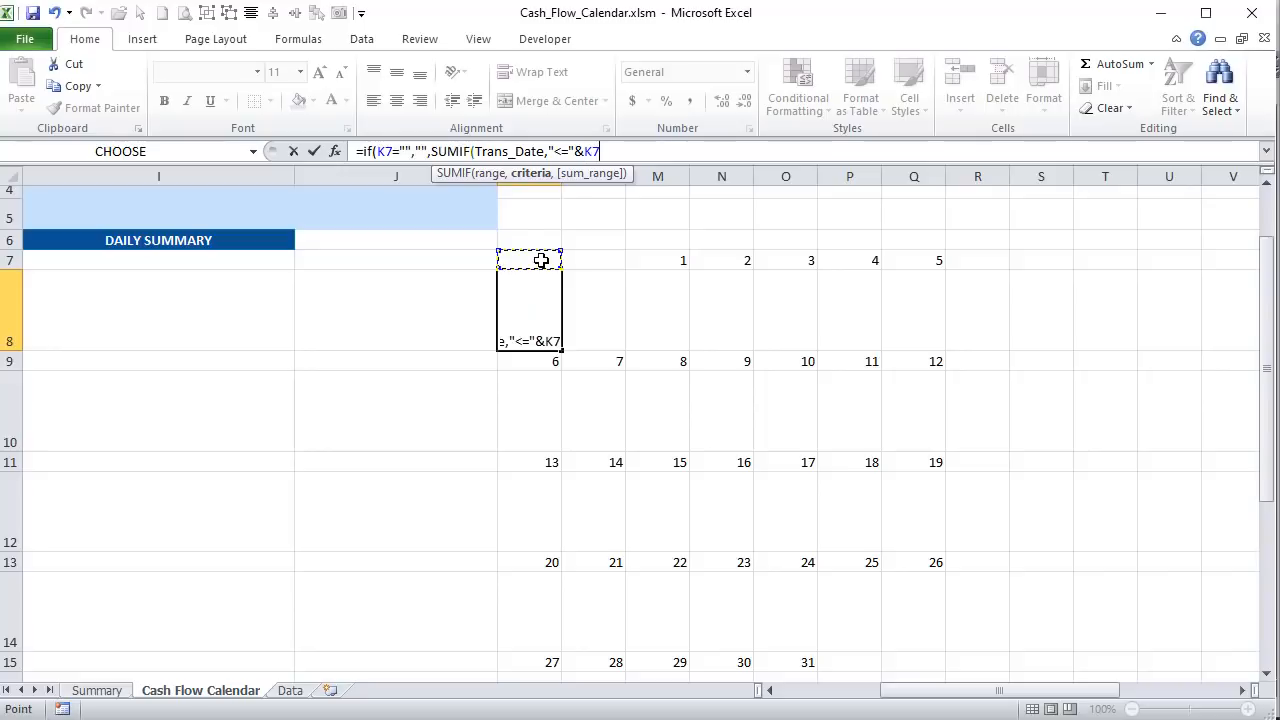
- Set Trans_Deposit as the SUMIF's sum range and close that function
text(,)
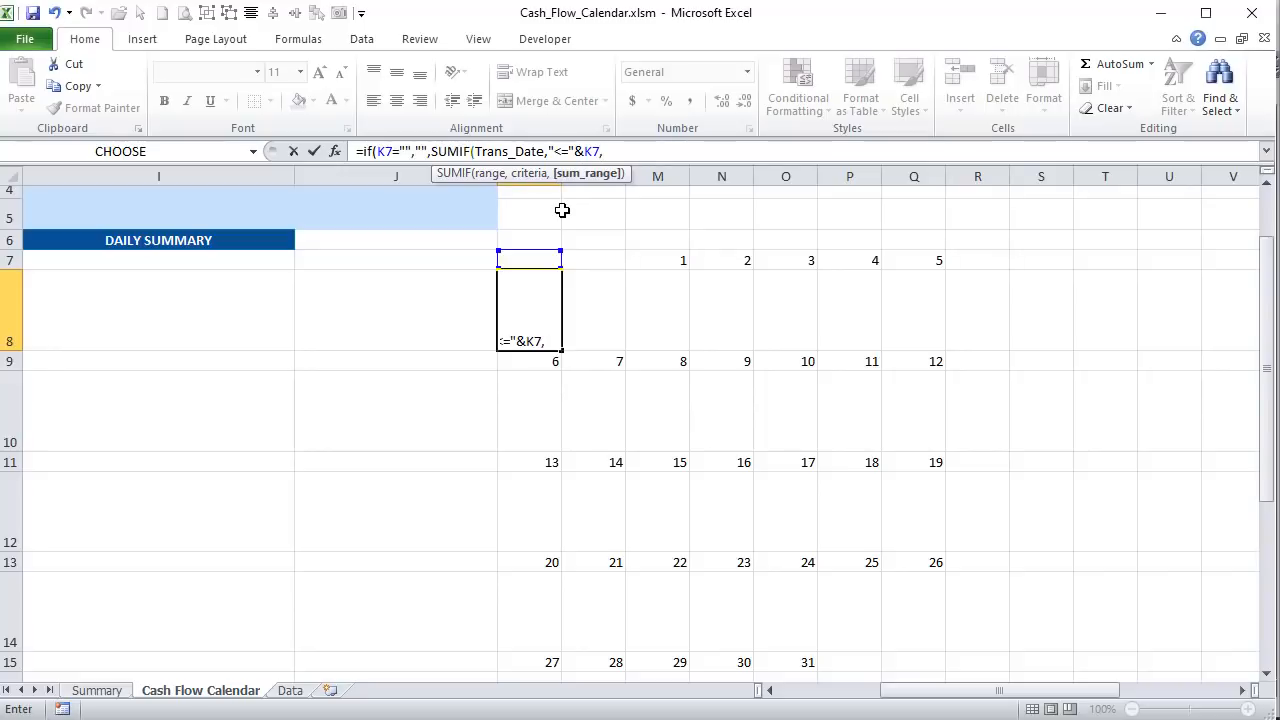
text(s)
key(BackSpace)
text(tra)
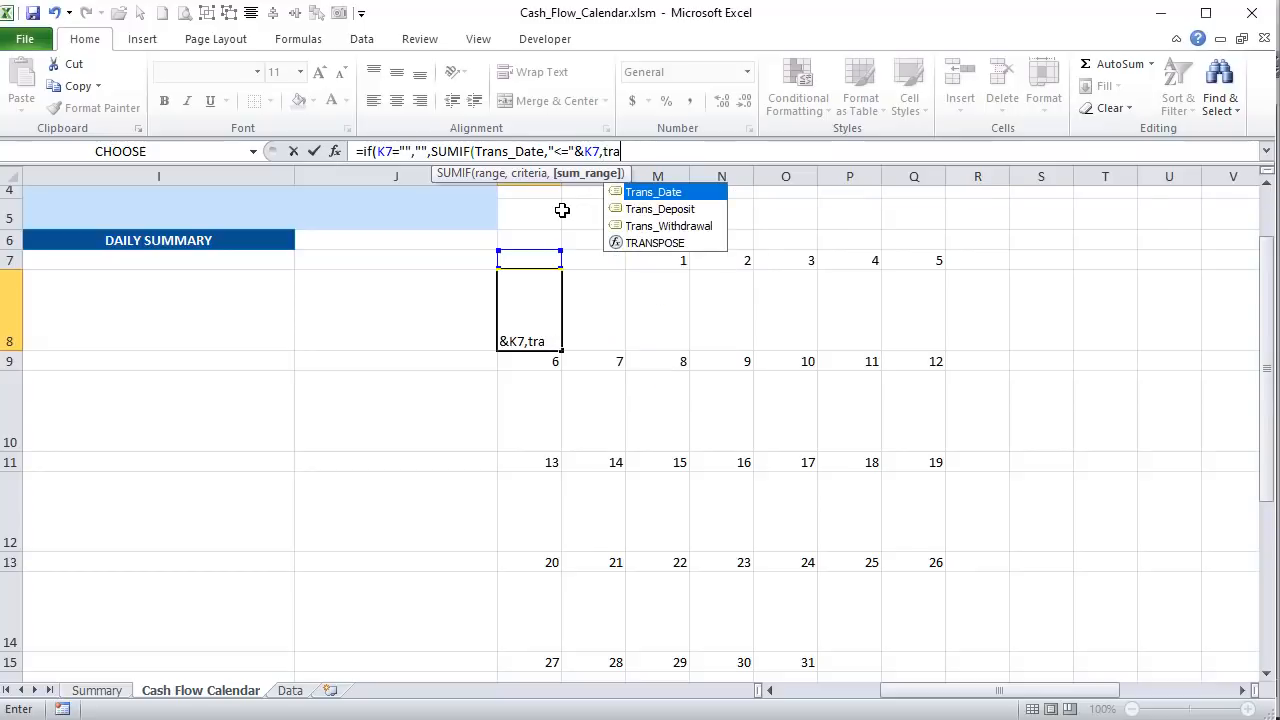
key(Down)
key(Tab)
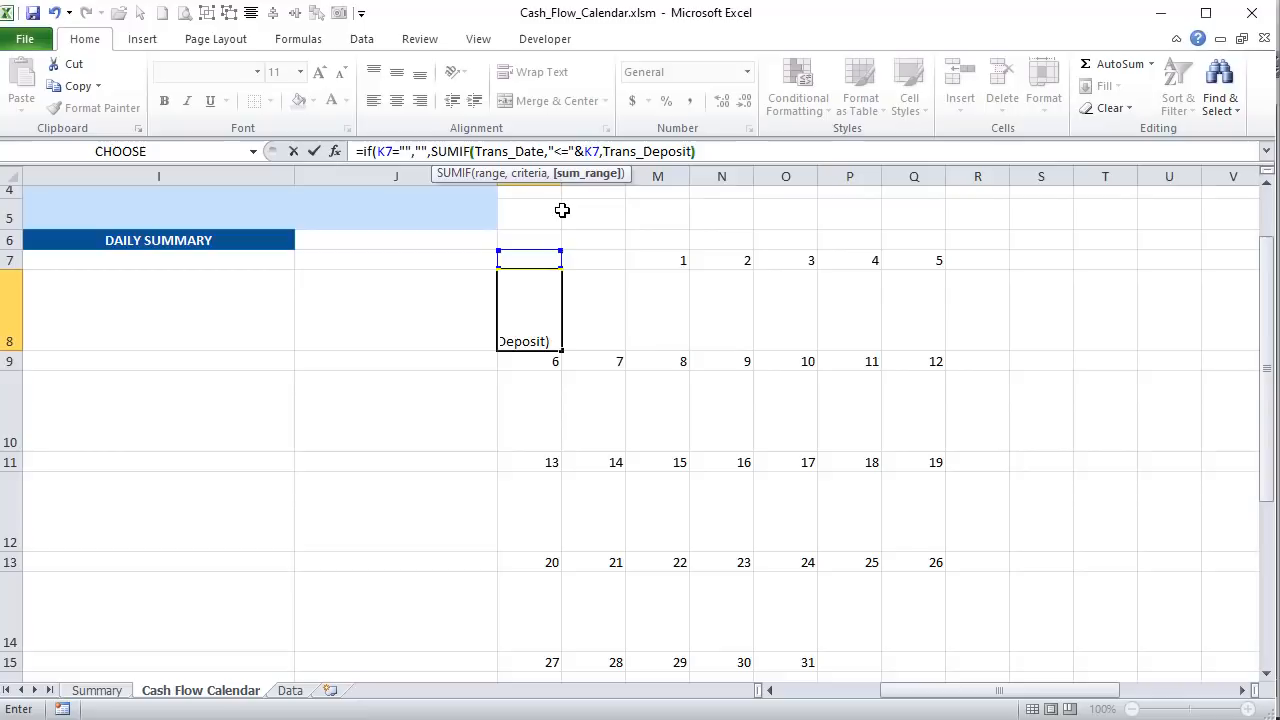
text())
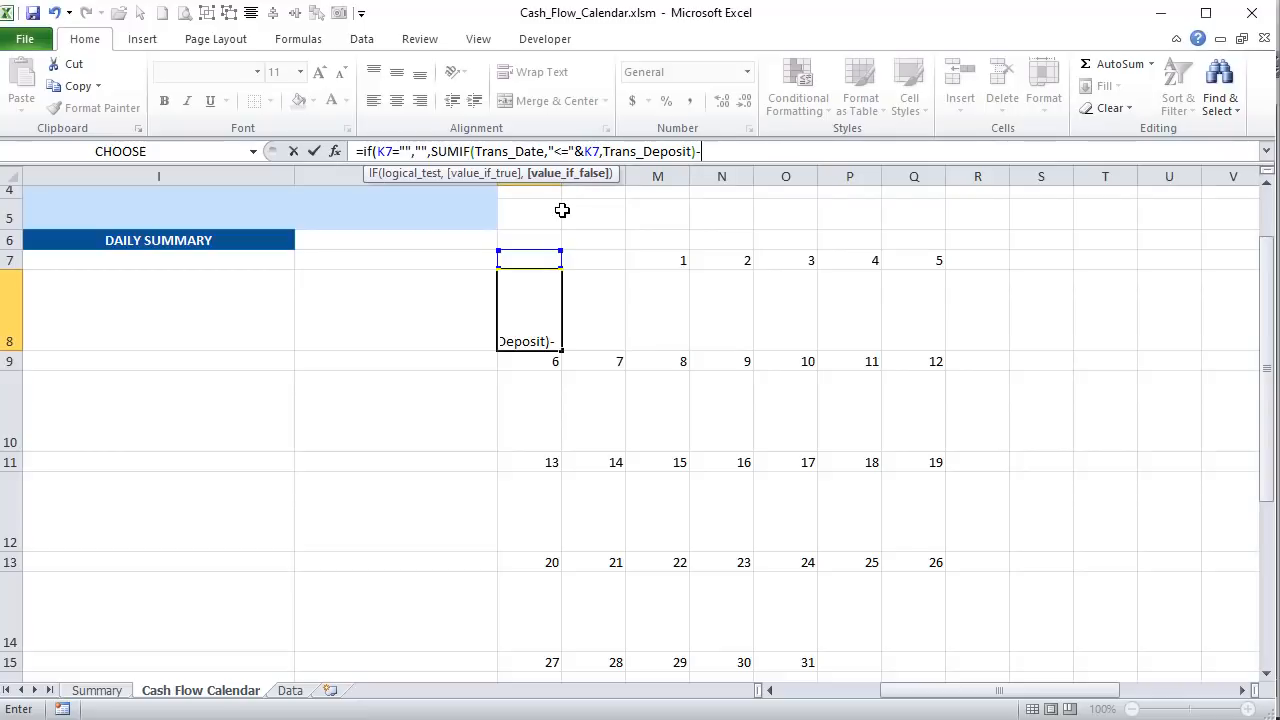
- Subtract a second SUMIF with Trans_Date as the range and "<="&K7 as the criterion
text(-Su)
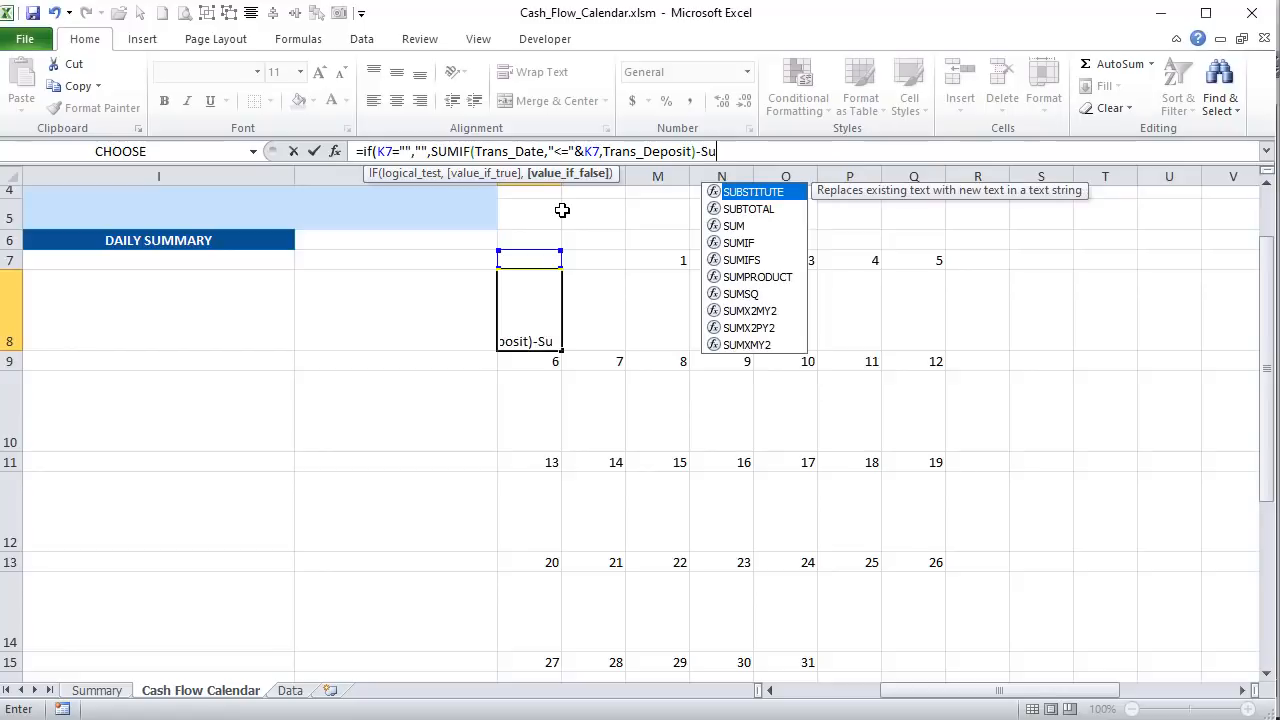
text(mi)
key(Tab)
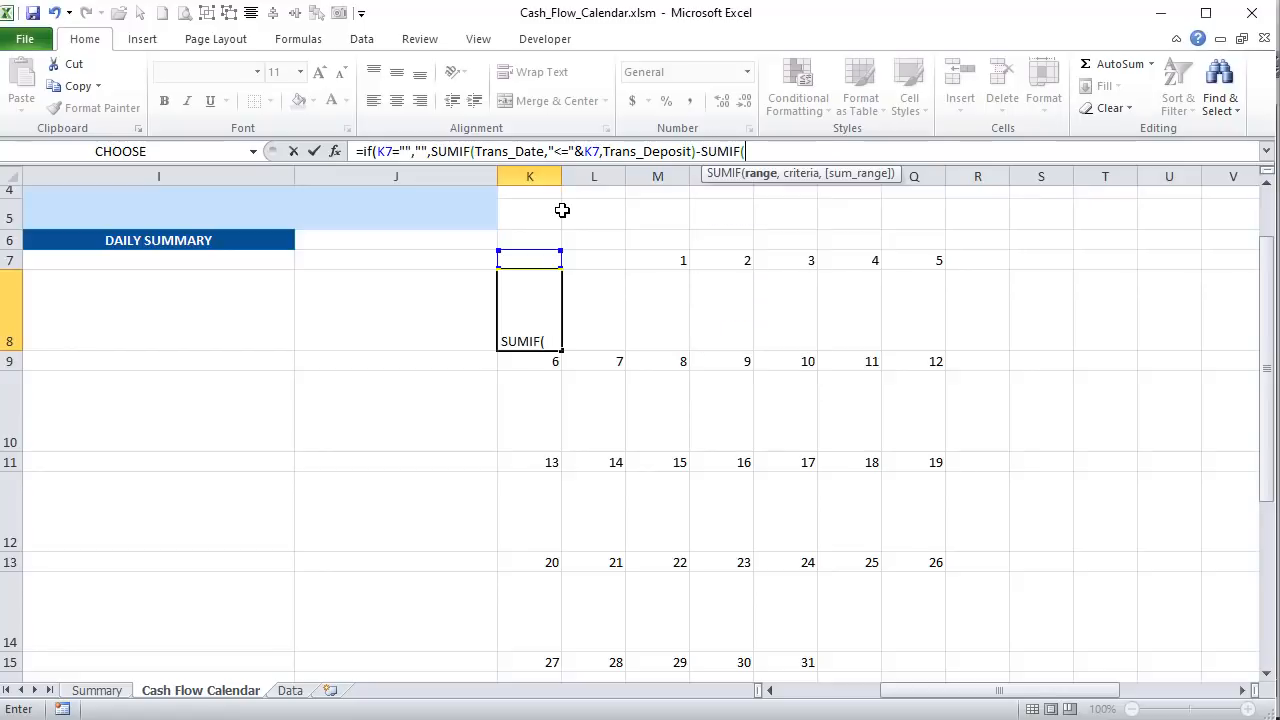
text(tran)
key(Tab)
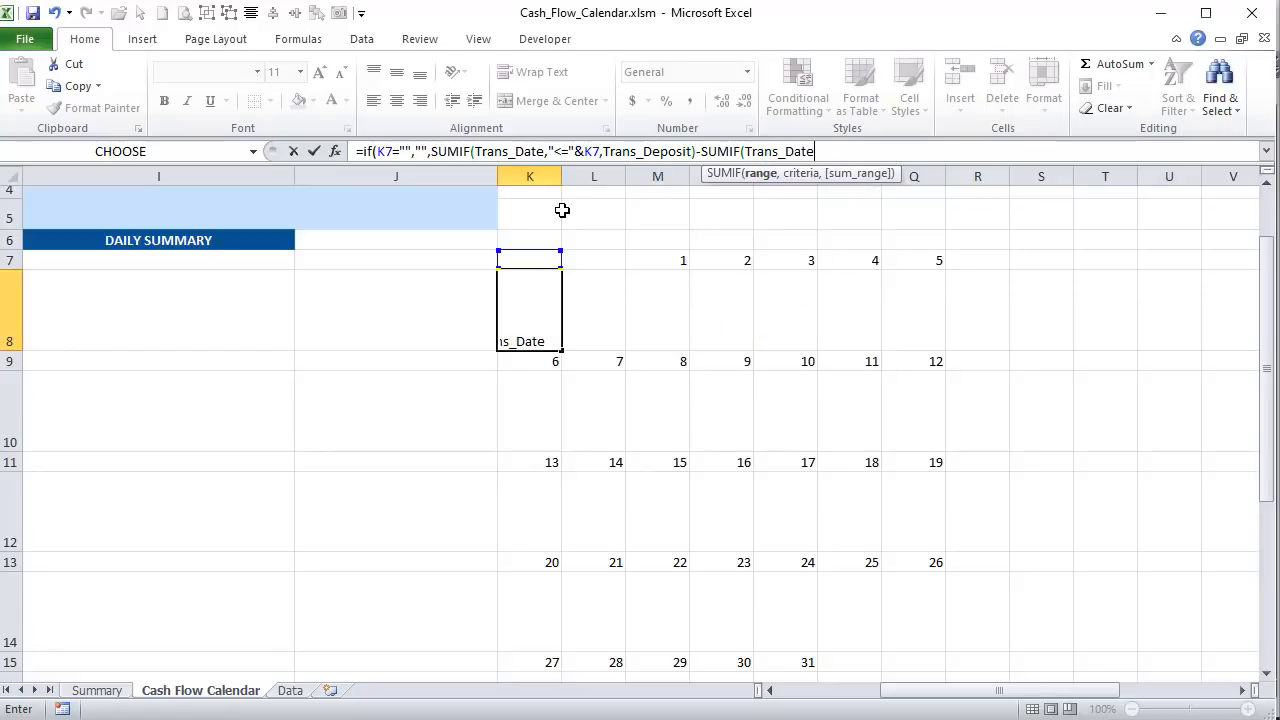
text(,)
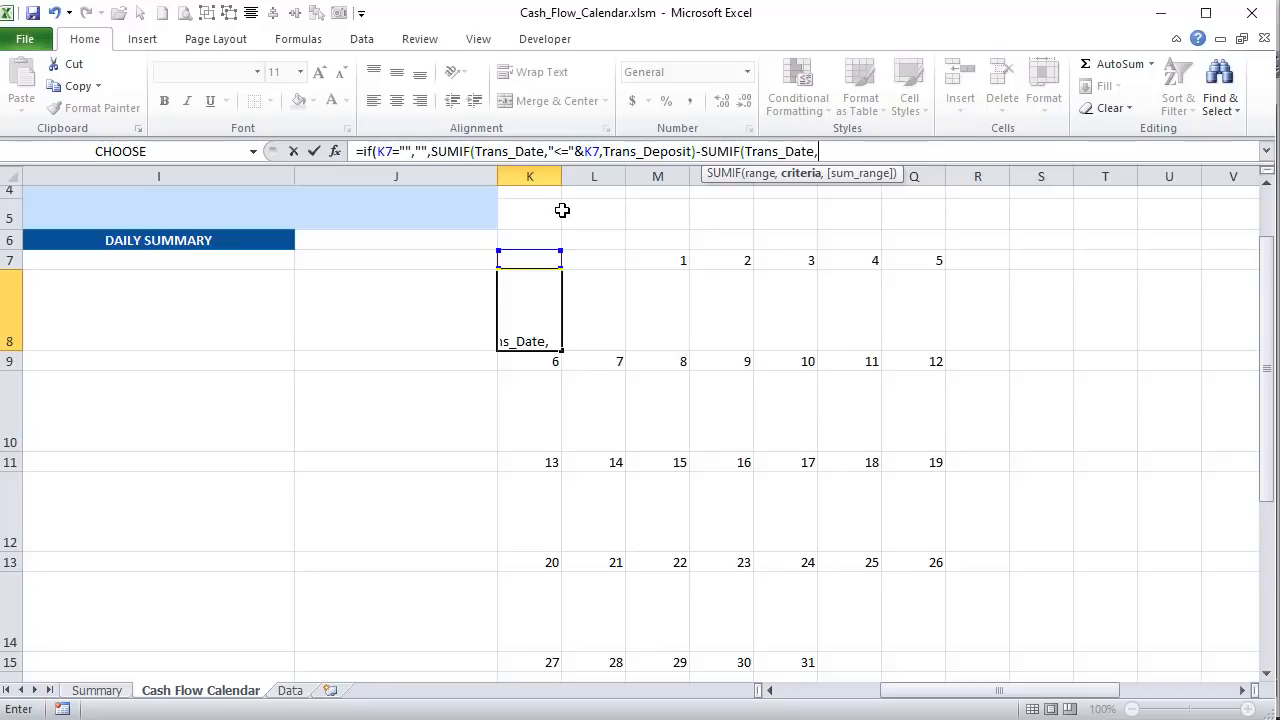
text("<="&)
click(522, 258)
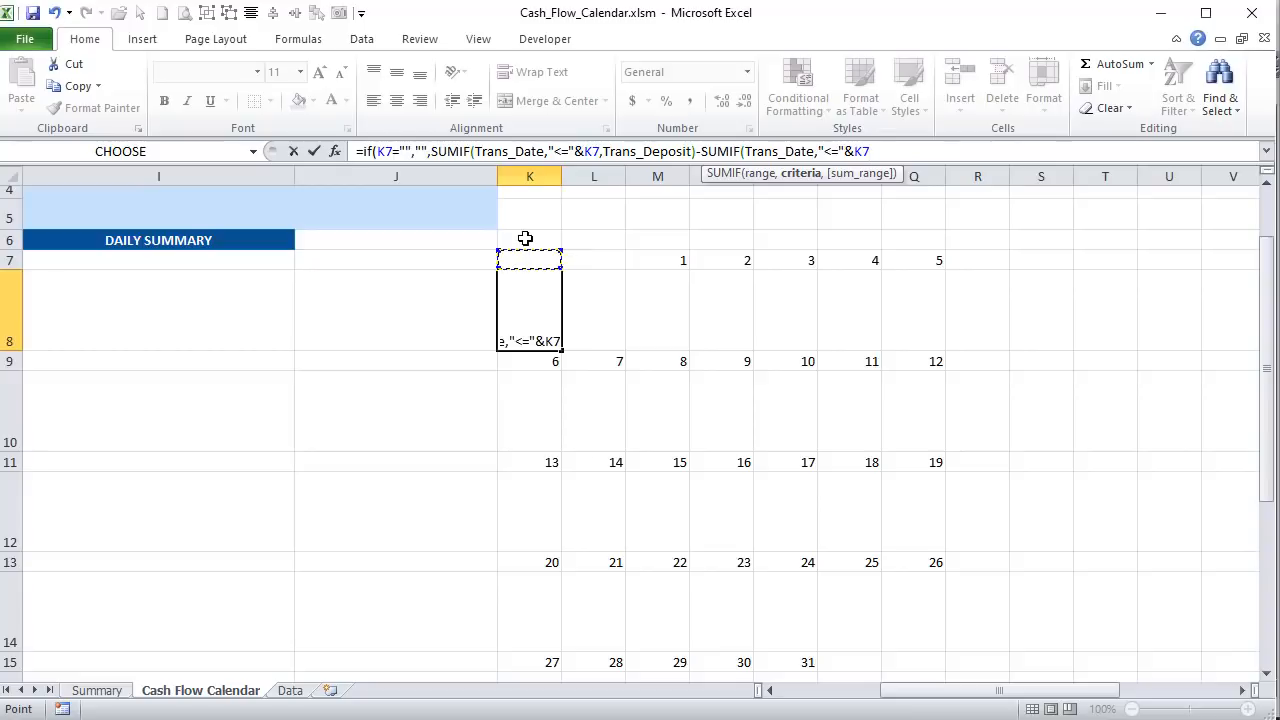
- Set Trans_Withdrawal as the second SUMIF's sum range and enter the completed formula in K8
text(,)
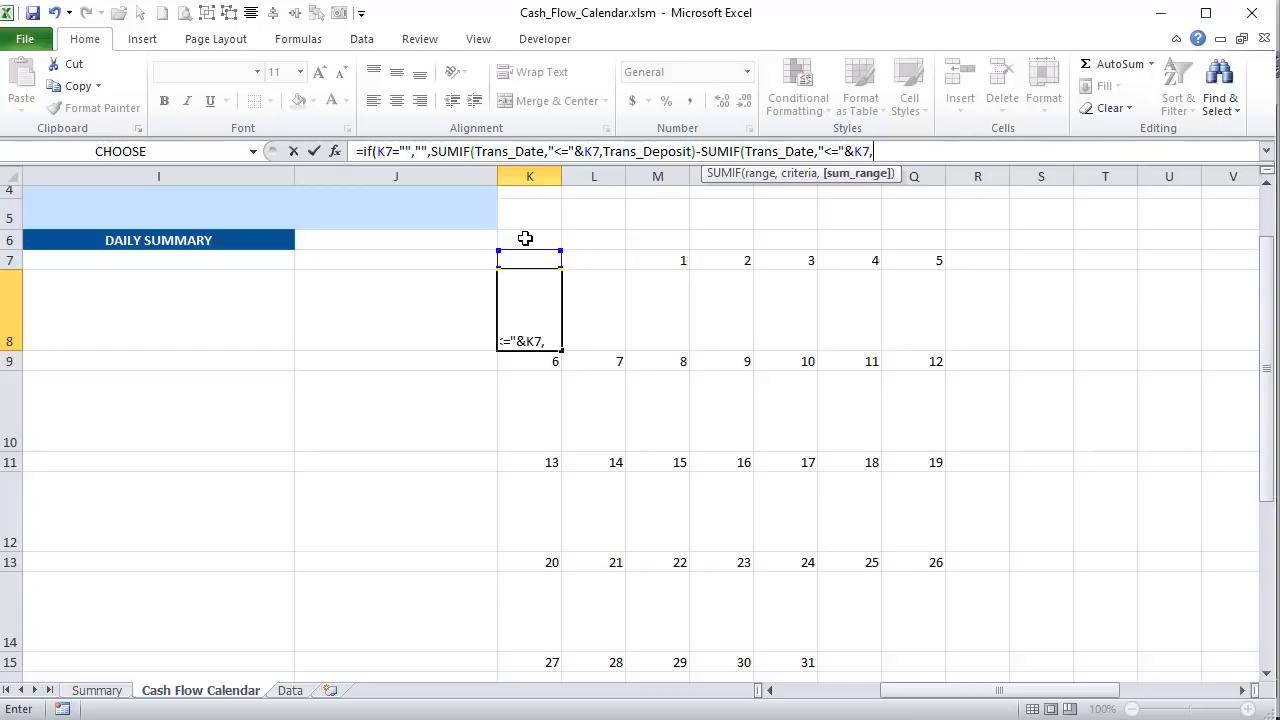
text(Tra)
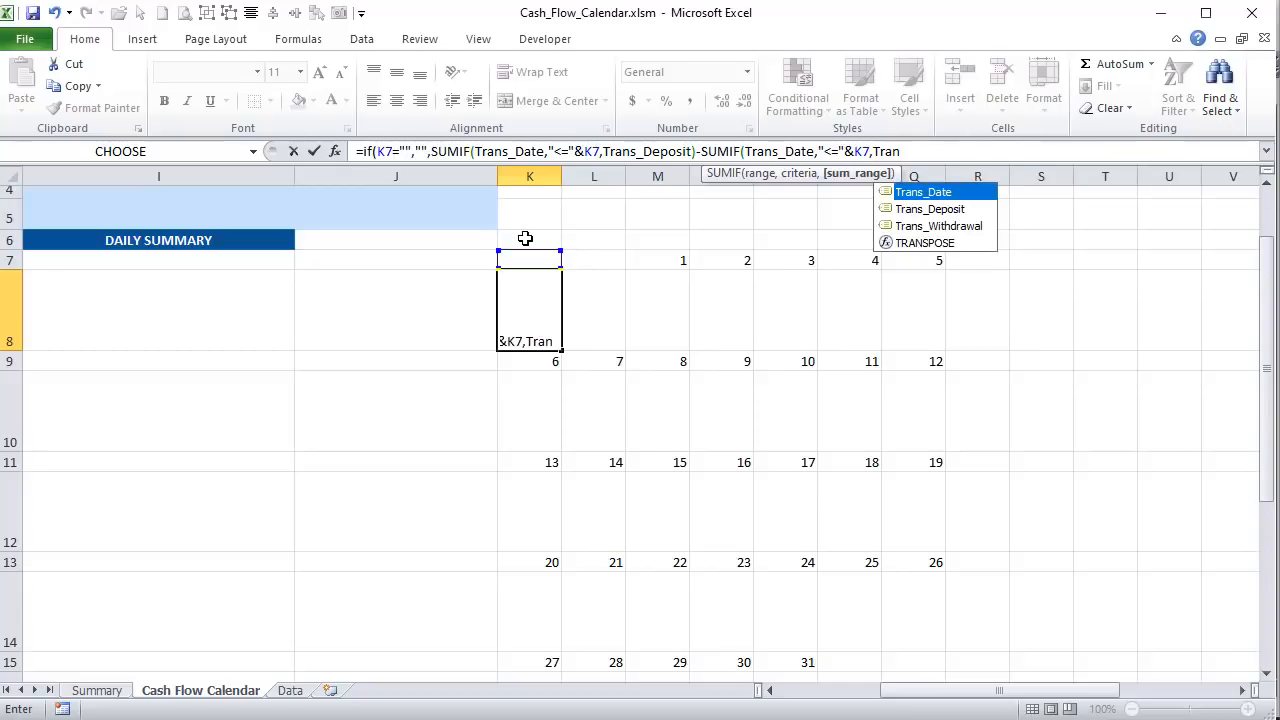
text(n)
key(Down)
key(Down)
key(Tab)
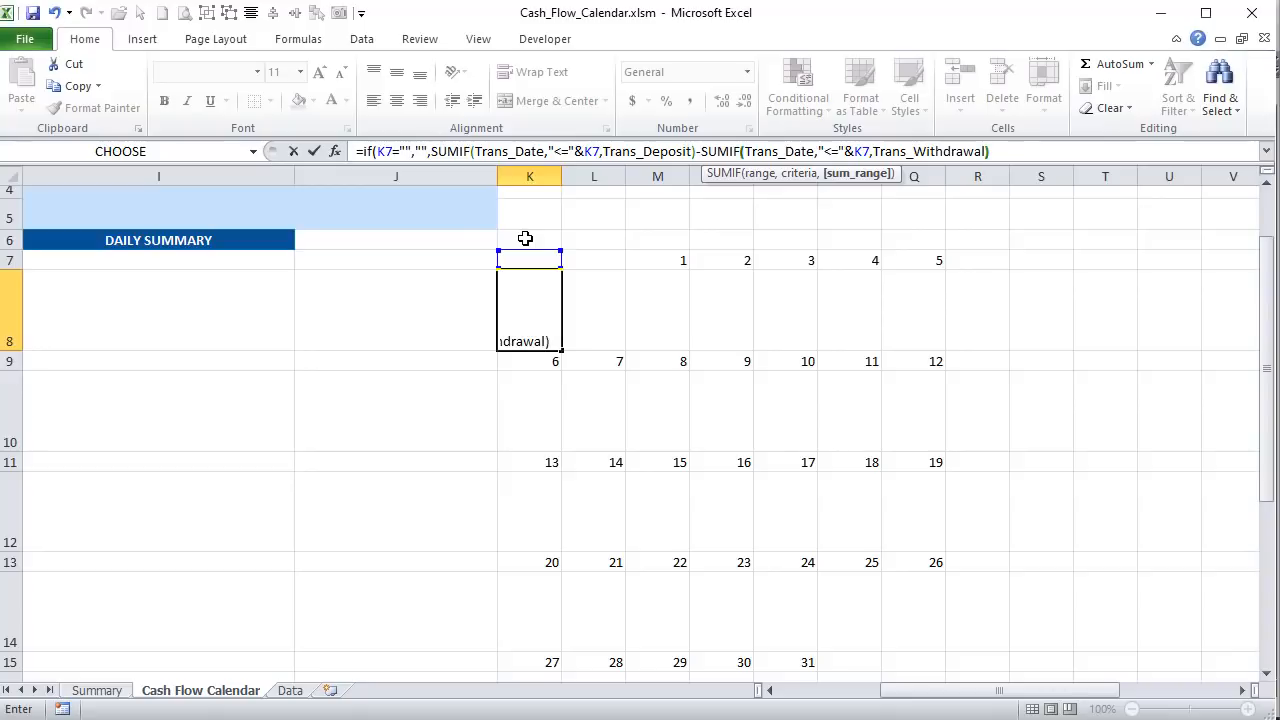
text())
key(Return)
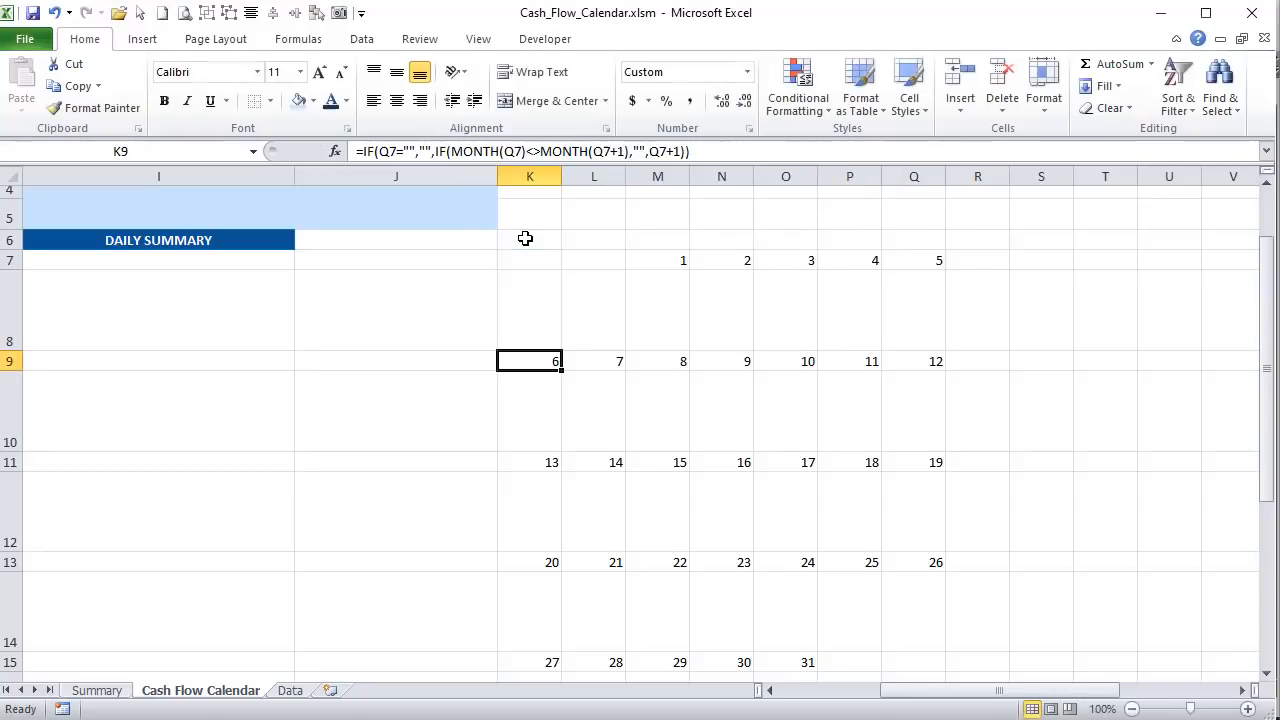
- Fill the K8 balance formula across to Q8 and check the resulting cells
key(Up)
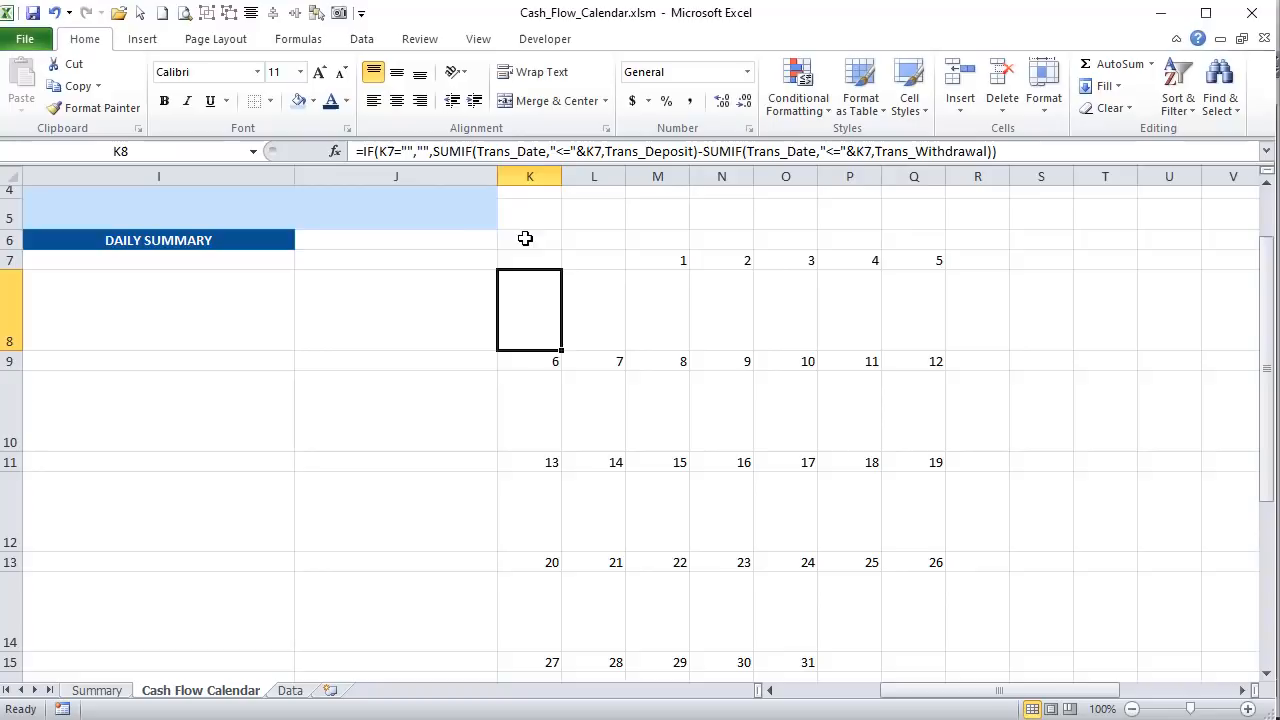
drag(560, 348, 945, 343)
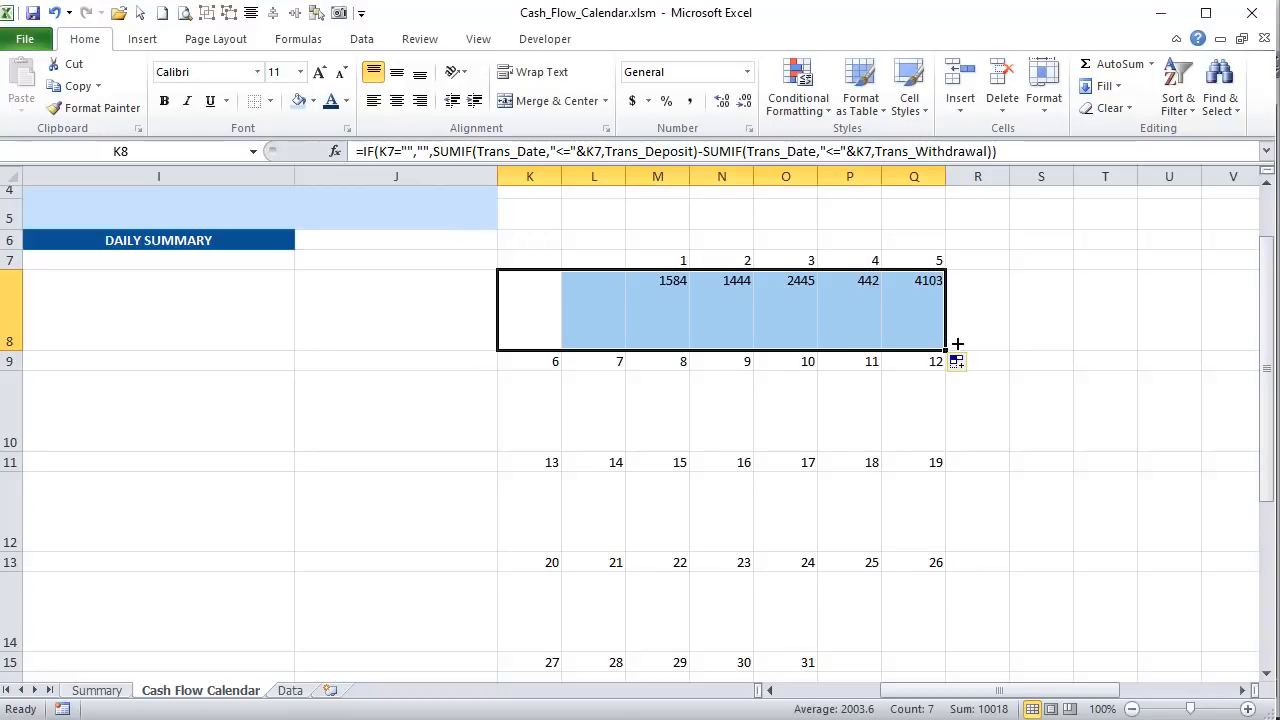
click(634, 296)
click(741, 298)
click(813, 301)
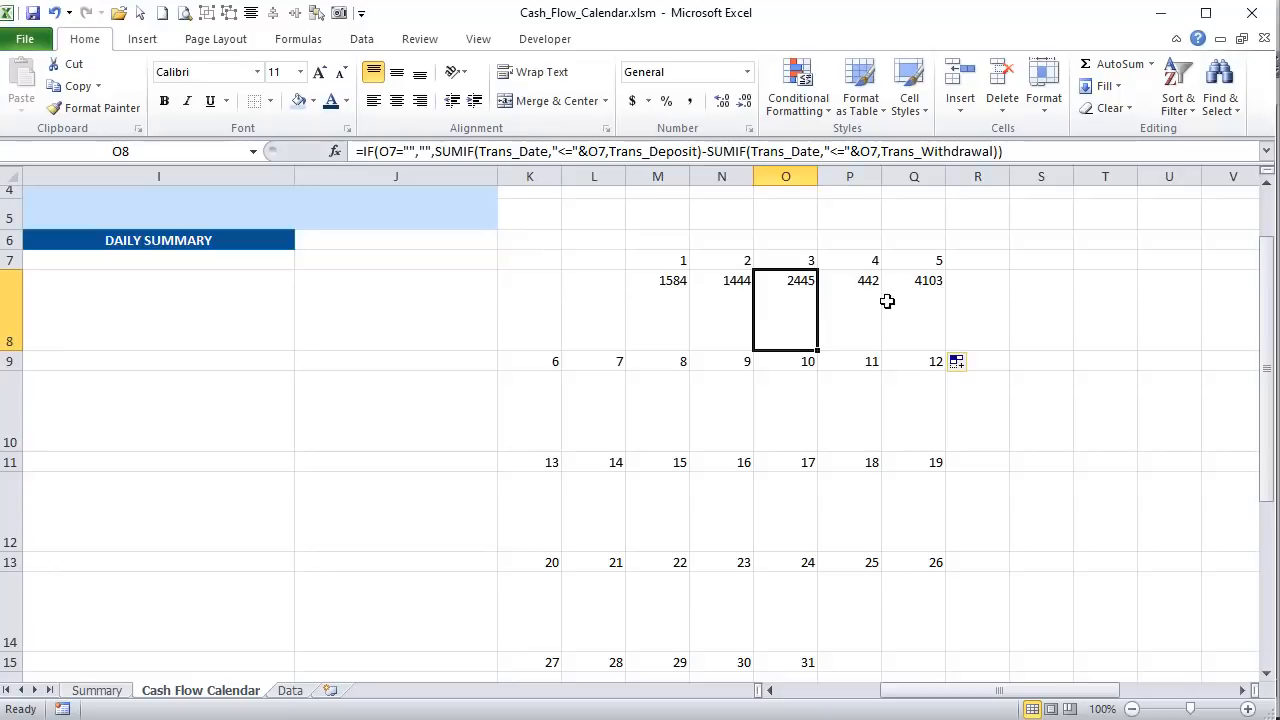
click(887, 302)
- Copy the balance formulas in K8:Q8 into the rows starting at K10, K12, K14, K16 and K18
drag(560, 298, 900, 302)
key(ctrl+c)
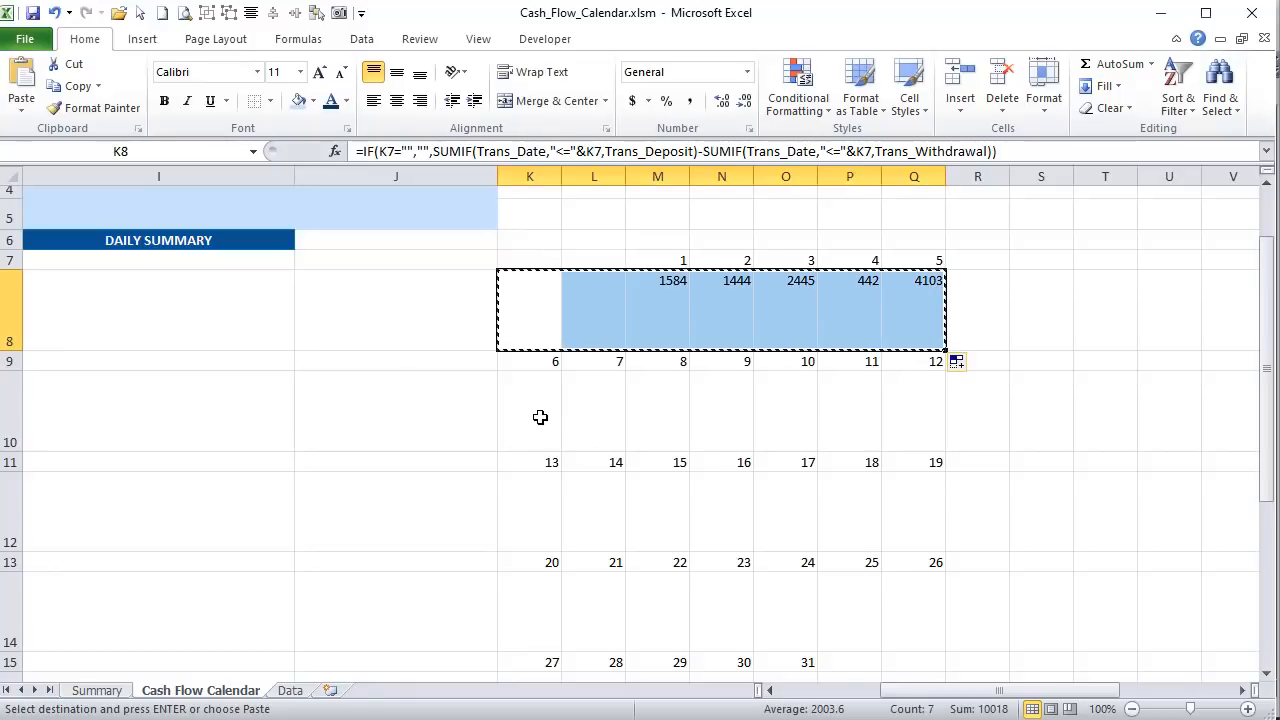
click(534, 411)
ctrl+click(534, 520)
scroll(540, 525, down, 1)
ctrl+click(541, 526)
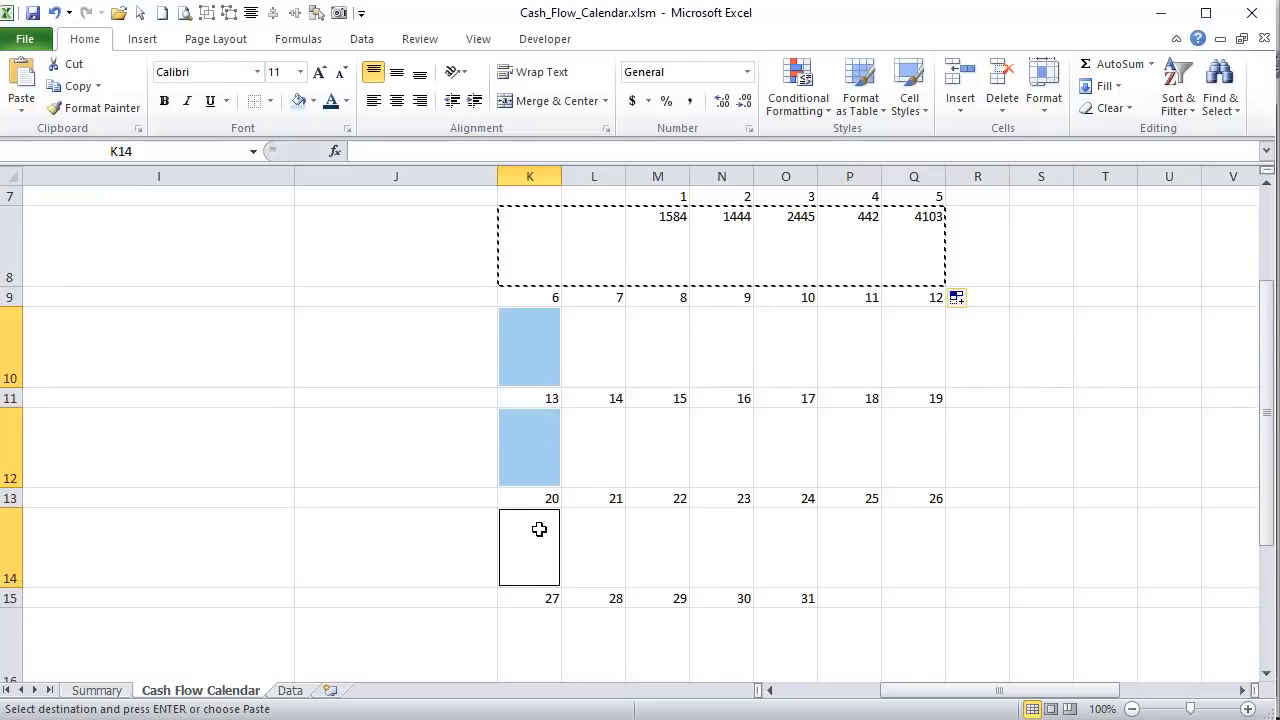
scroll(537, 530, down, 1)
ctrl+click(538, 533)
scroll(537, 531, down, 1)
ctrl+click(525, 456)
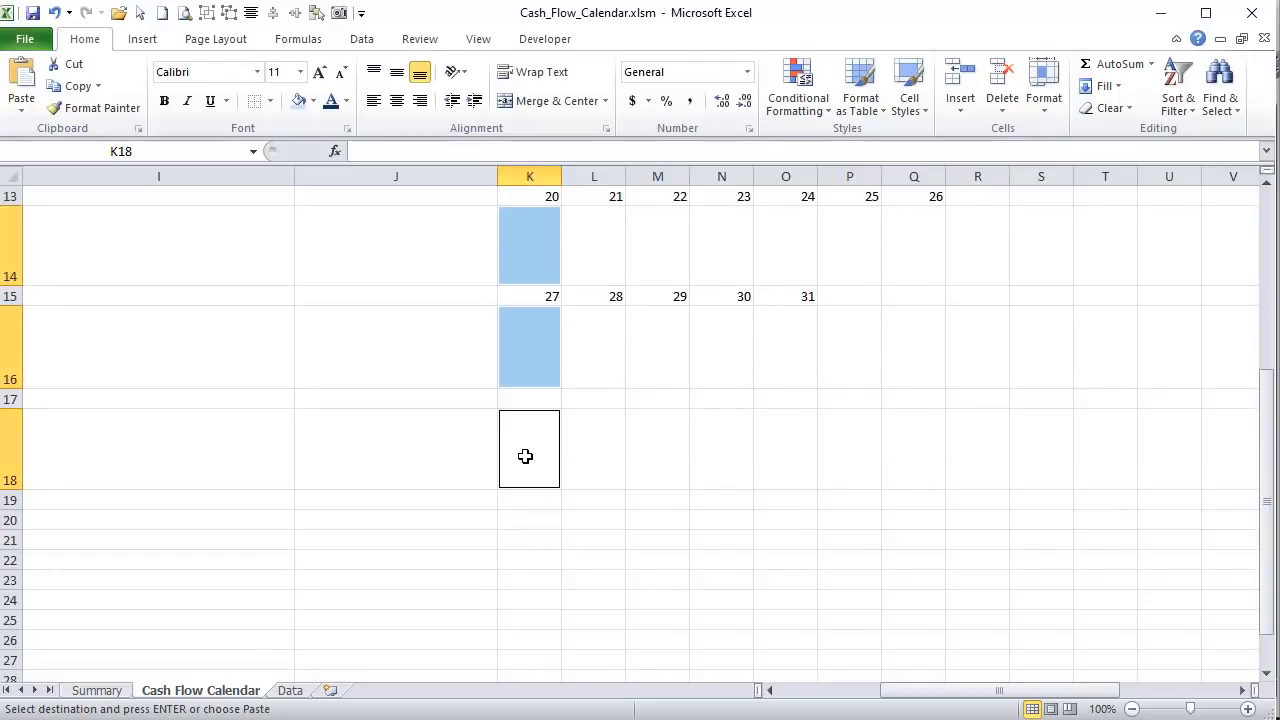
key(ctrl+v)
scroll(540, 460, up, 3)
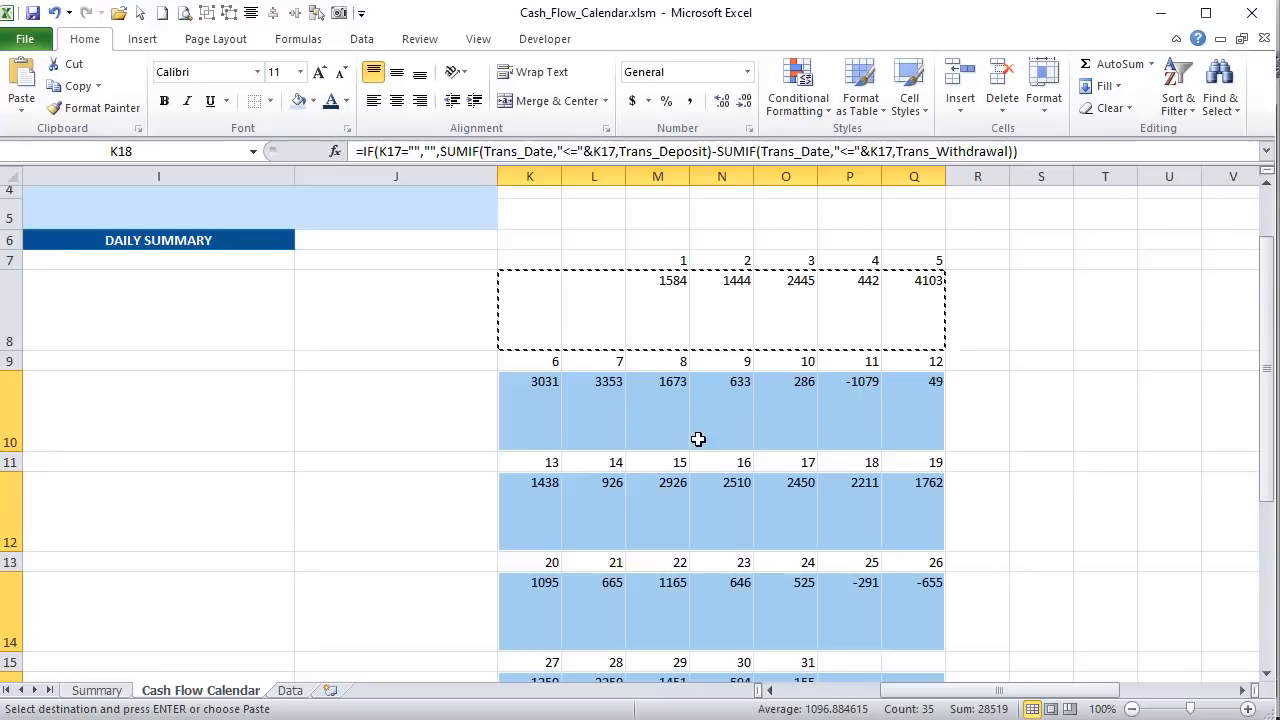
click(681, 316)
click(816, 335)
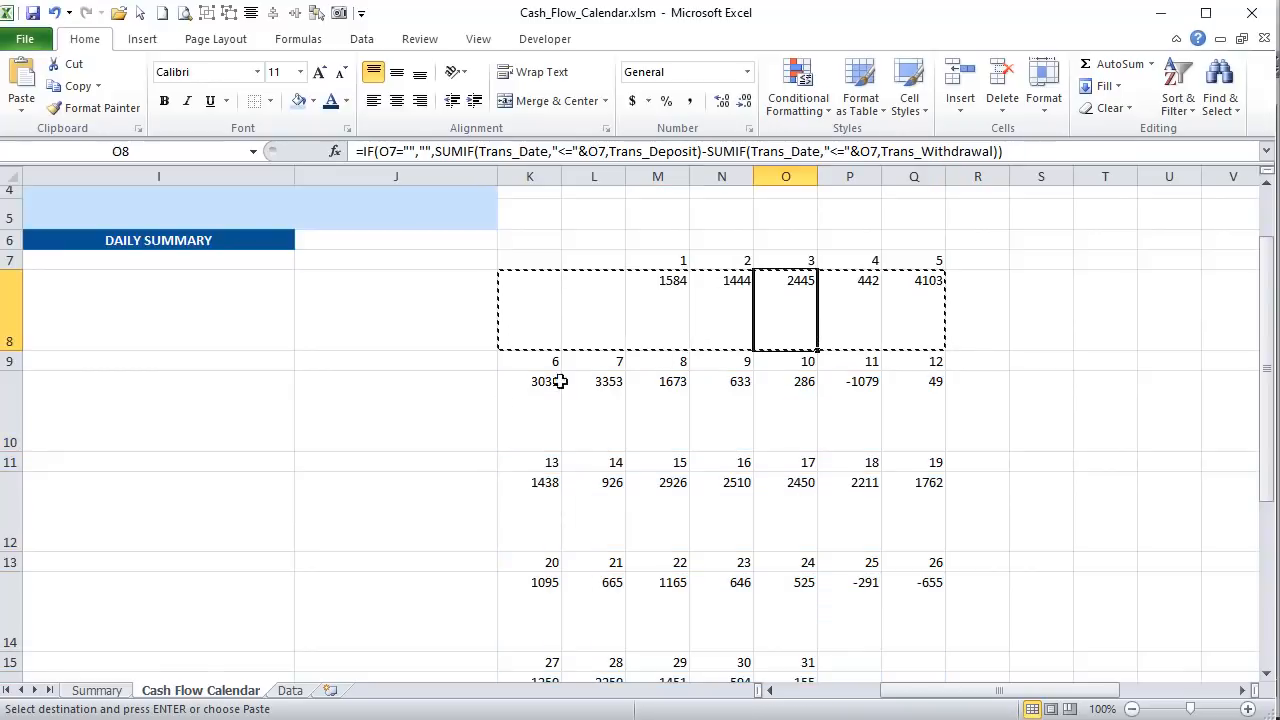
- Examine the green, yellow and red colour thresholds on the Summary sheet
double_click(471, 306)
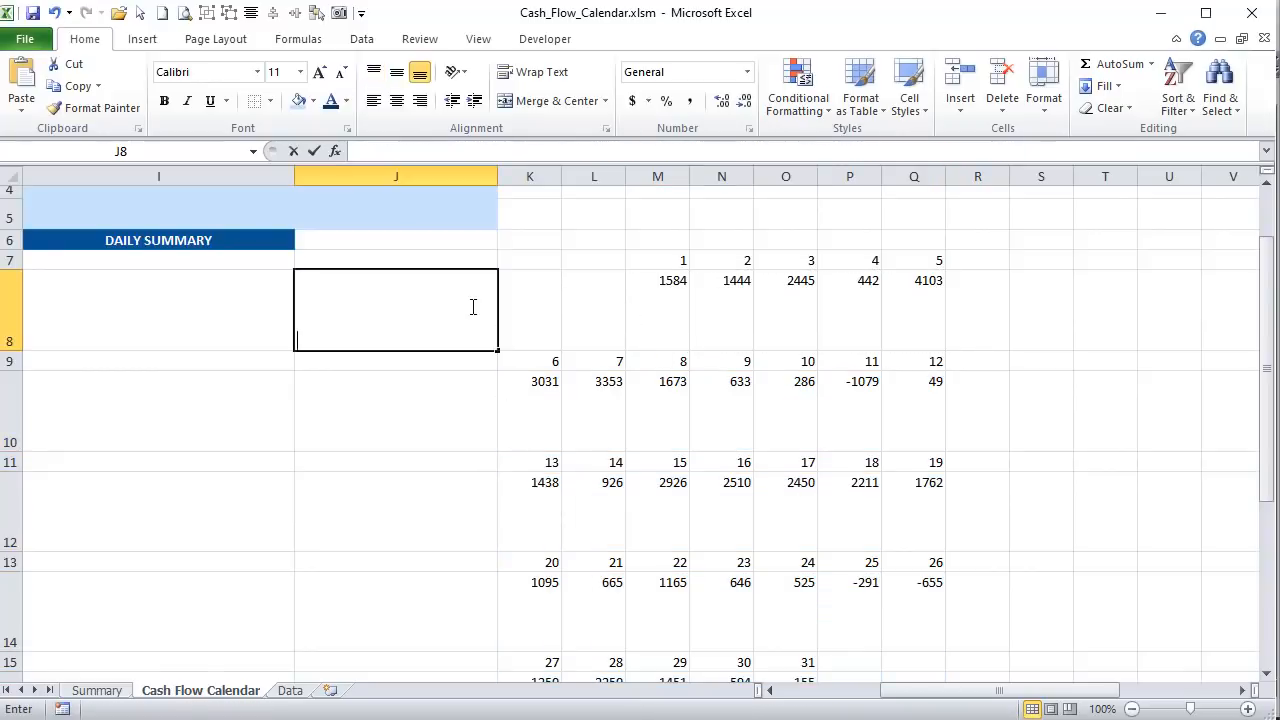
key(Tab)
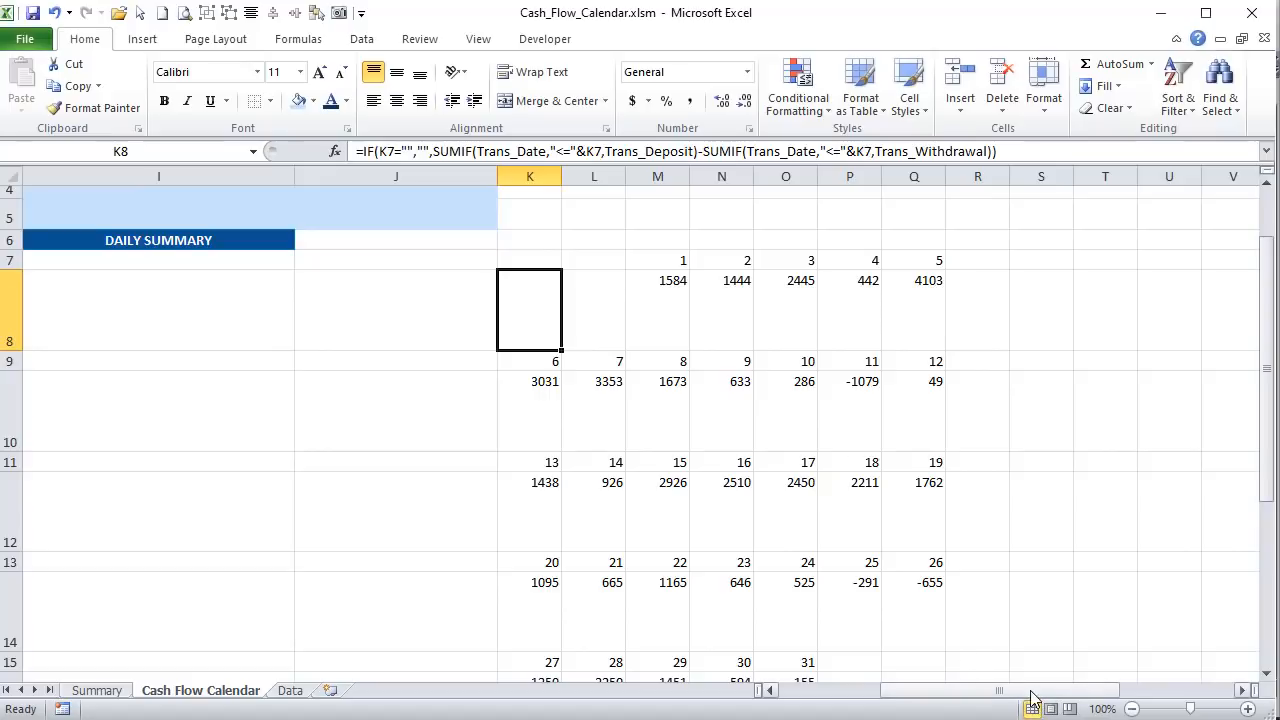
click(637, 298)
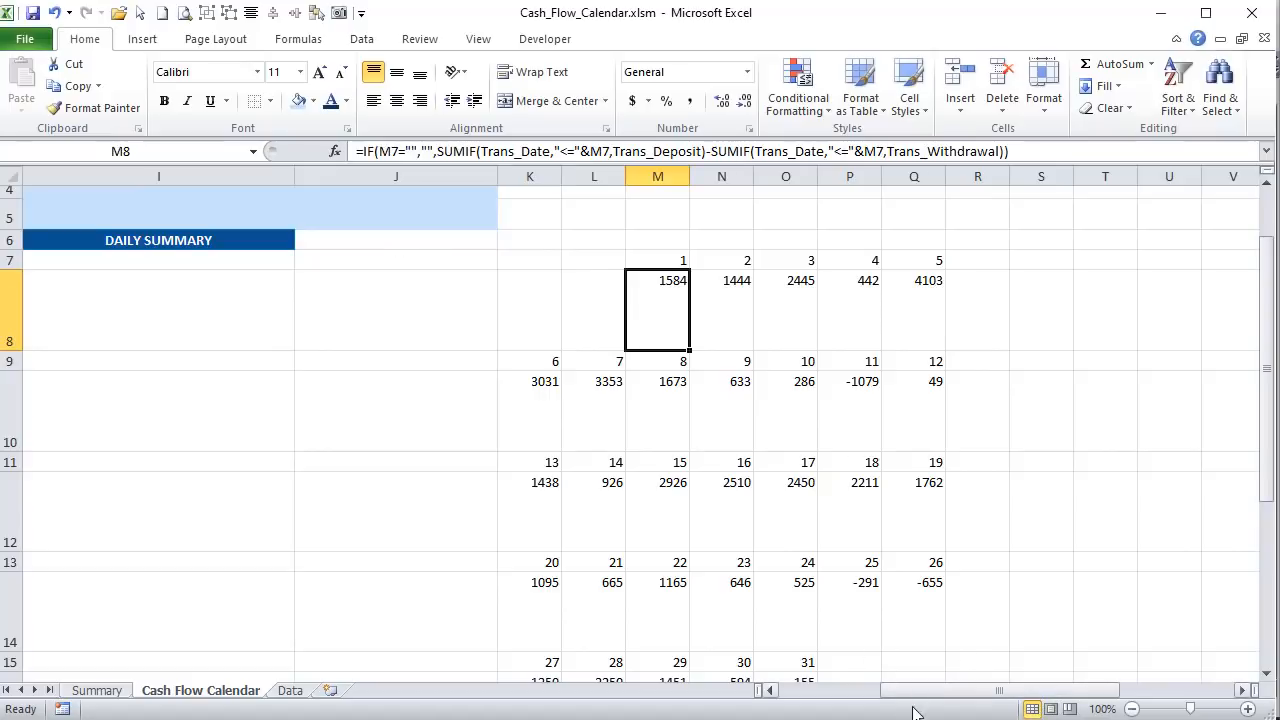
drag(920, 692, 779, 675)
click(99, 690)
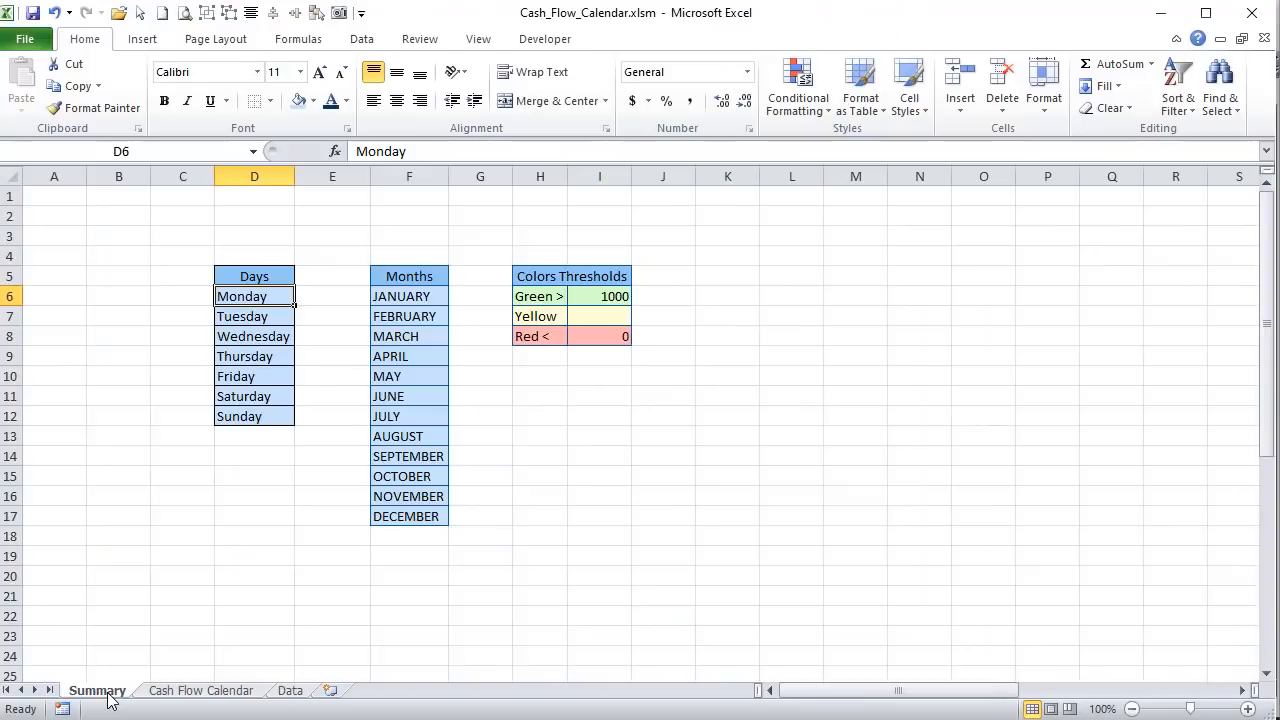
click(607, 293)
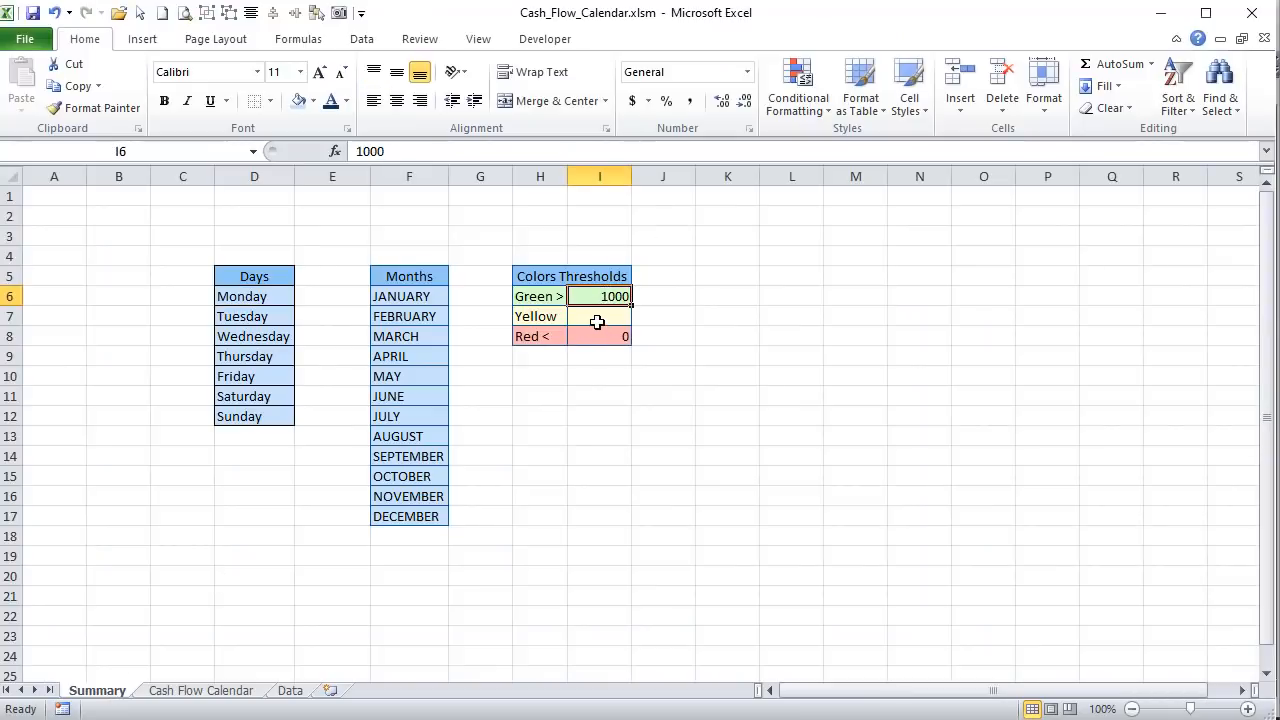
click(597, 321)
click(602, 296)
click(594, 340)
click(593, 314)
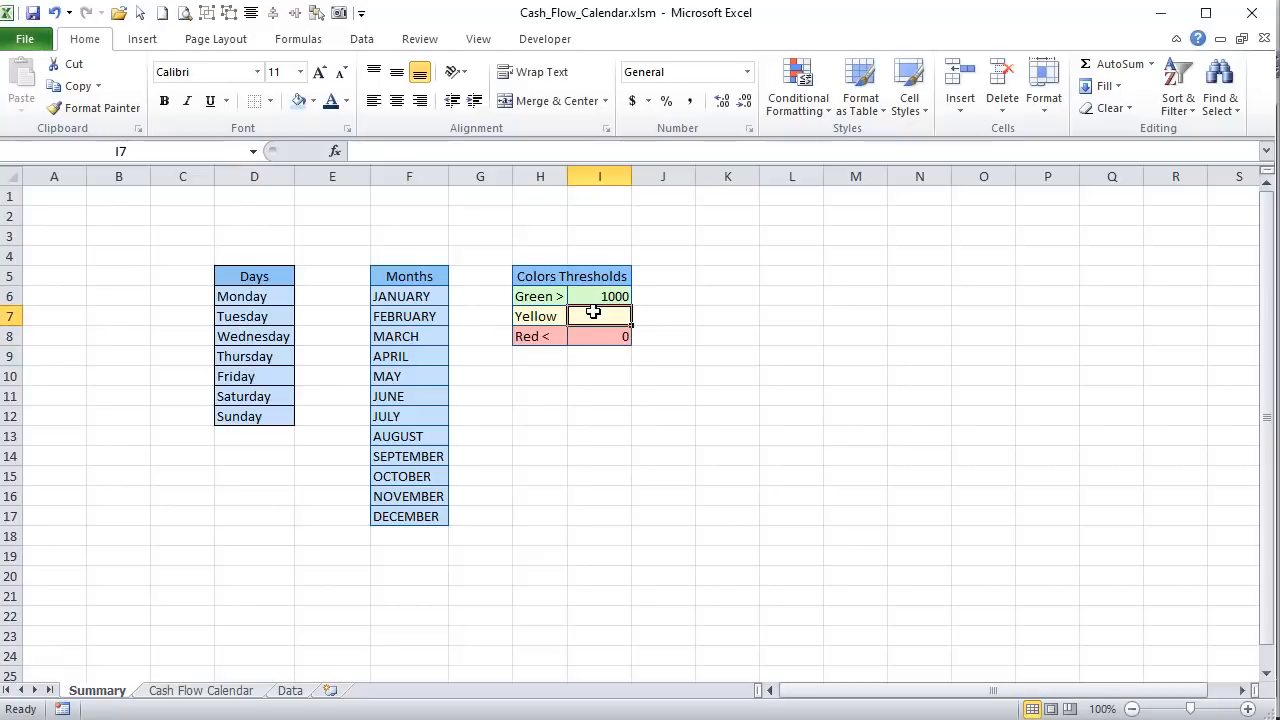
click(591, 336)
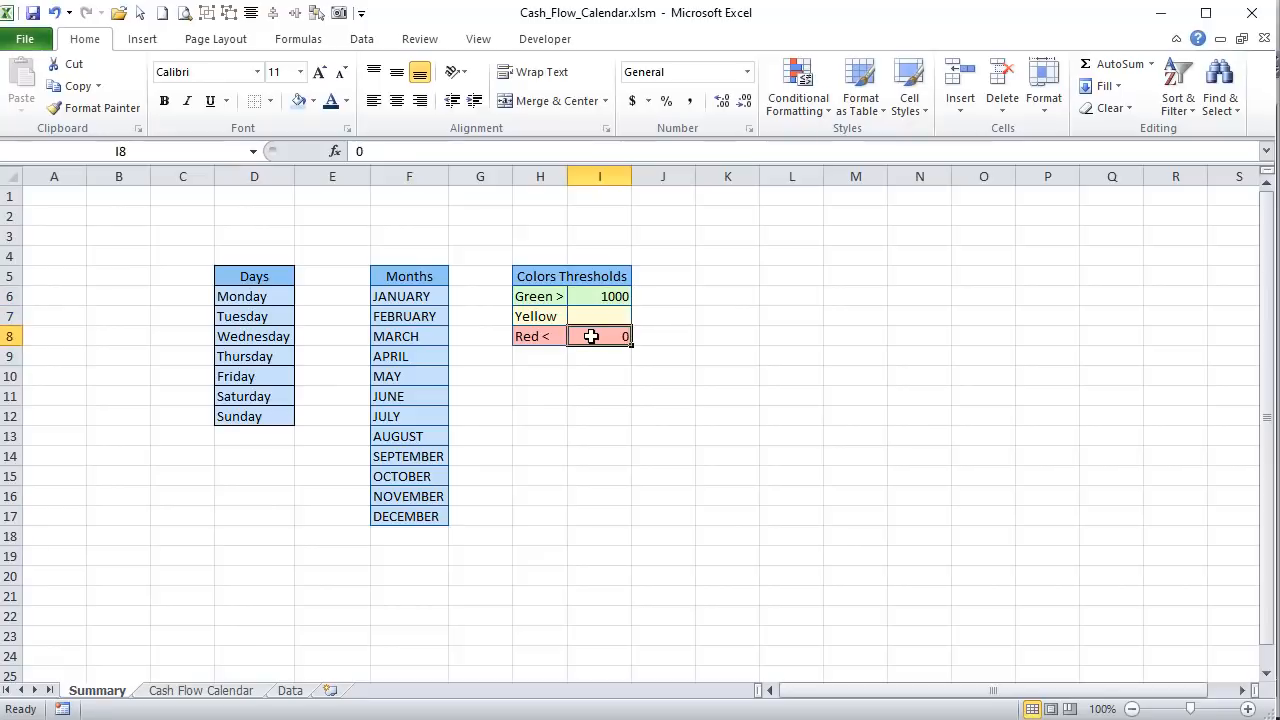
- On the Cash Flow Calendar sheet, select the day-content cells B:H in rows 8, 10, 12, 14, 16 and 18 together
click(203, 690)
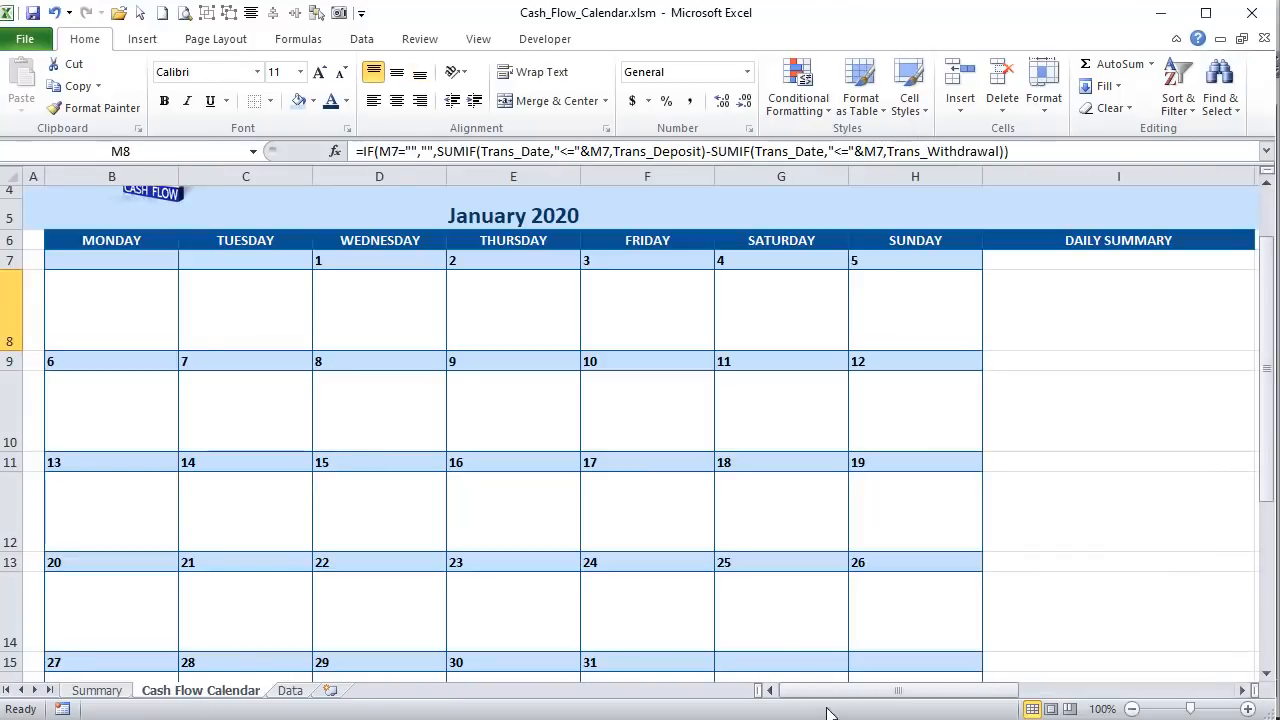
scroll(109, 315, up, 1)
drag(123, 357, 861, 381)
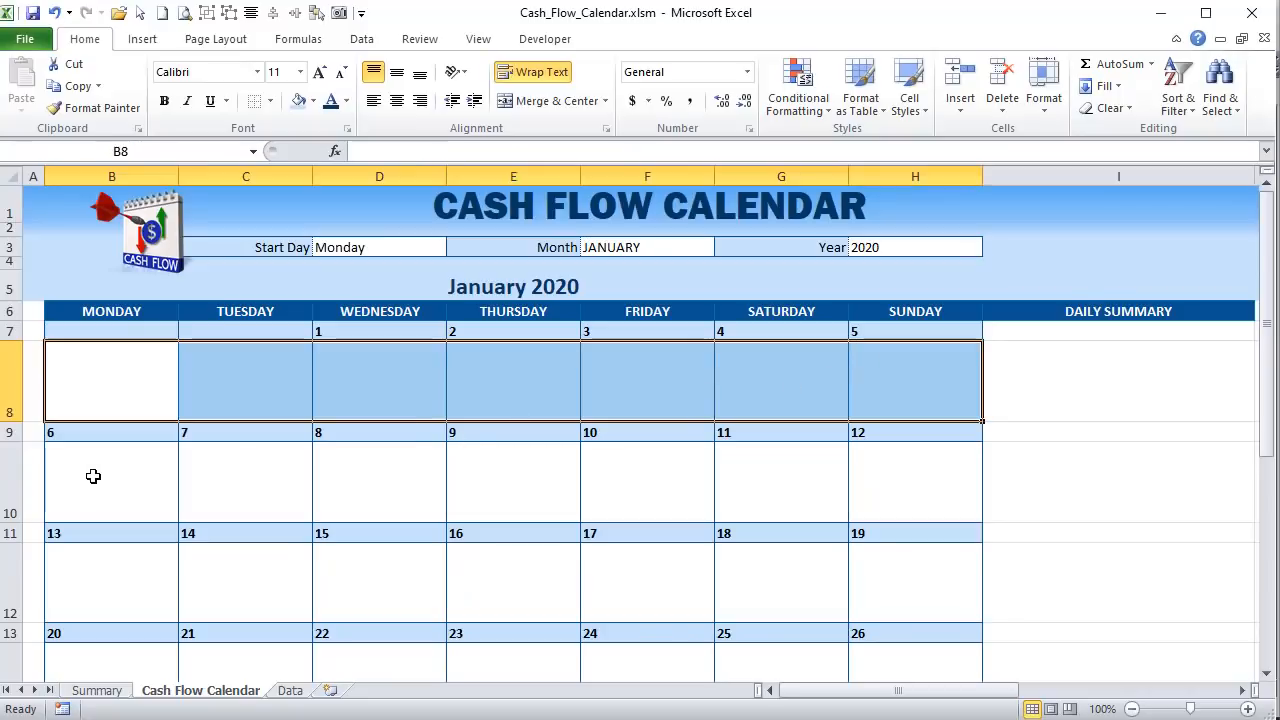
drag(94, 477, 886, 477)
scroll(490, 430, down, 1)
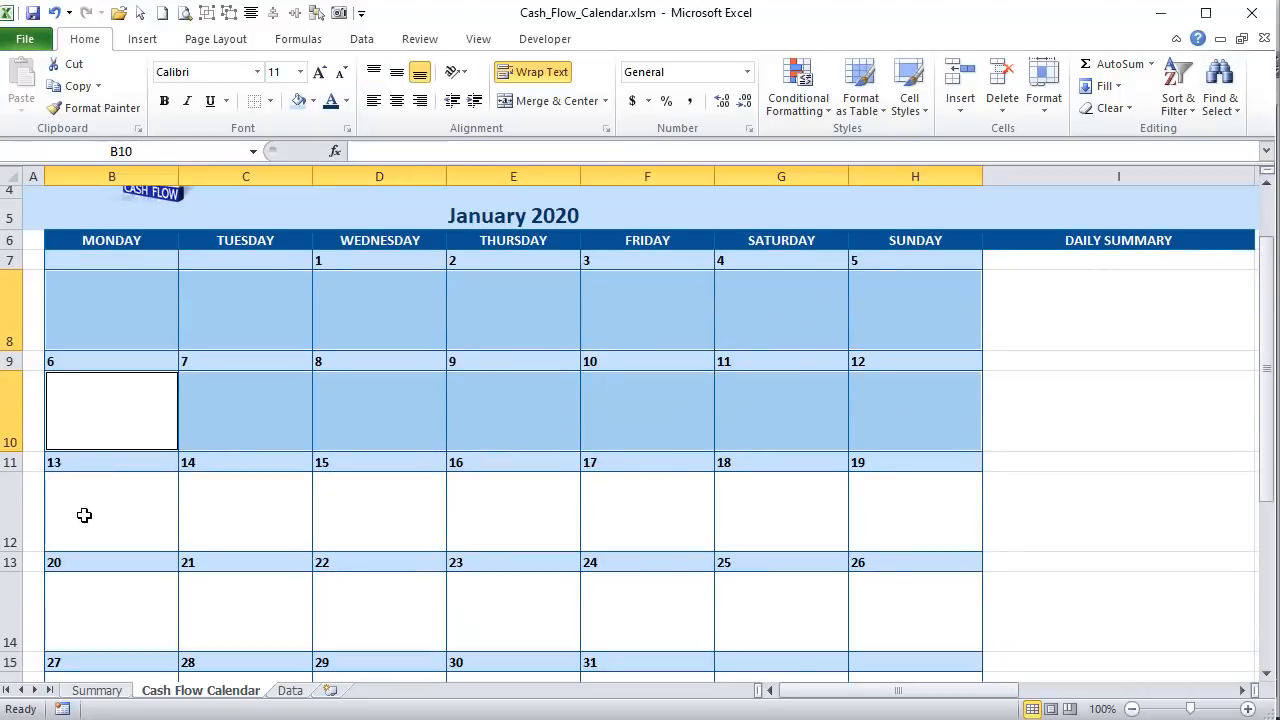
drag(86, 514, 889, 508)
scroll(468, 462, down, 2)
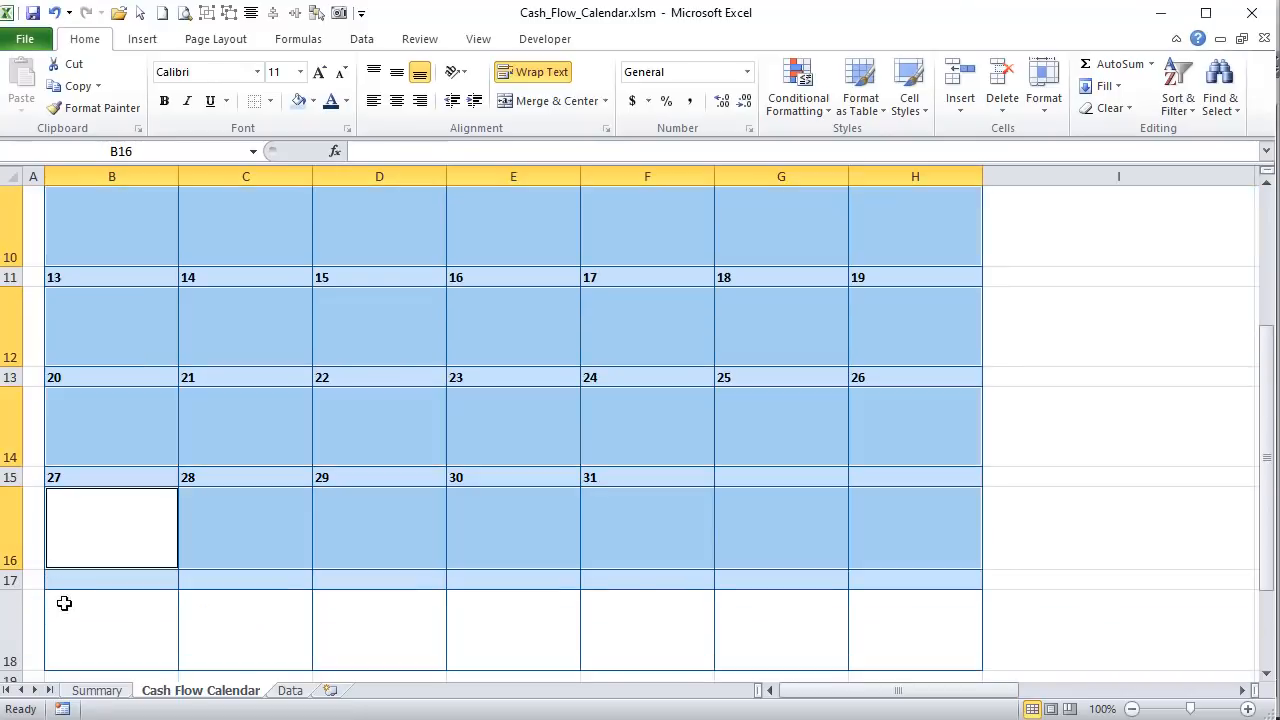
drag(63, 603, 925, 630)
scroll(1069, 523, down, 1)
scroll(1066, 520, up, 4)
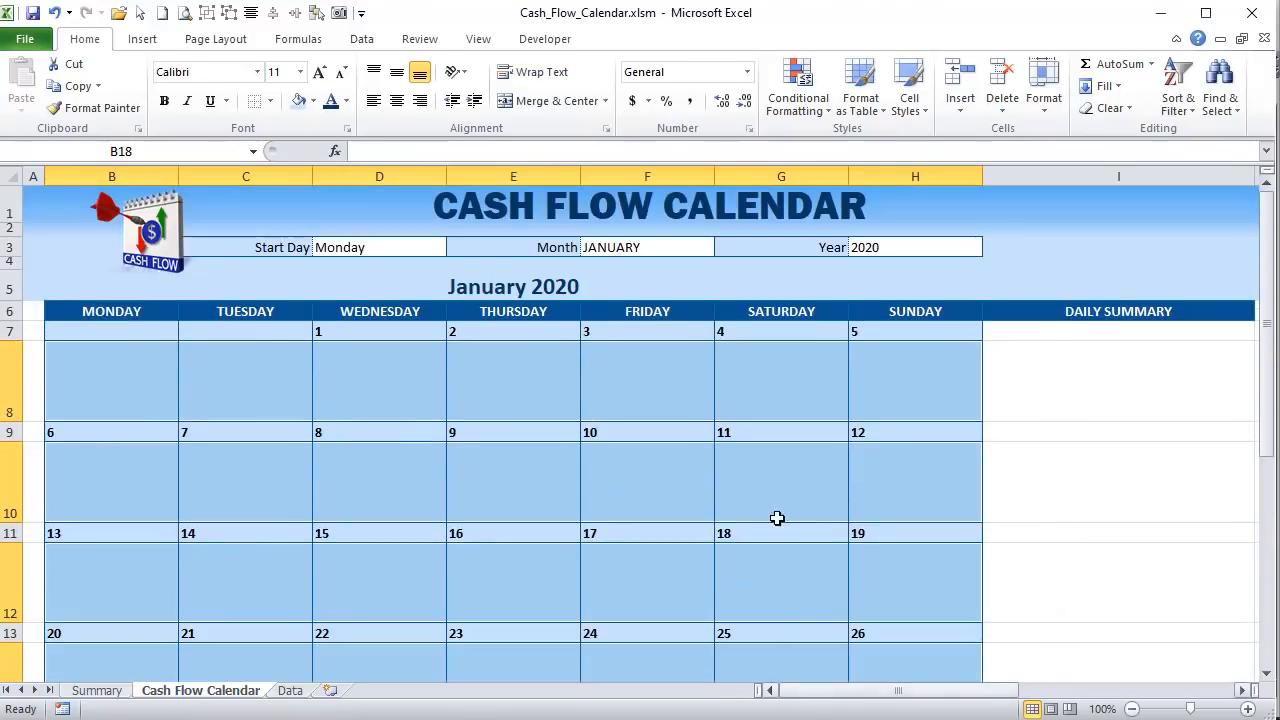
- Start a new conditional formatting rule for the selected cells that uses a formula to determine which cells to format
click(801, 106)
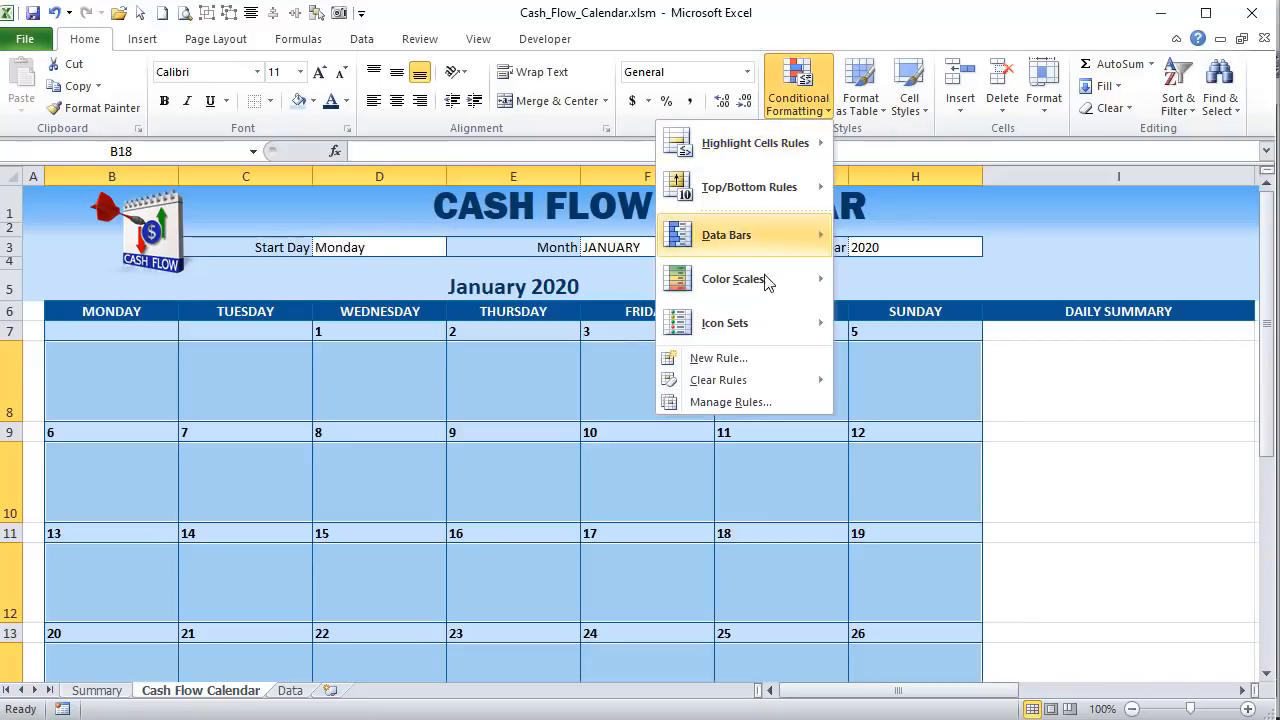
click(752, 403)
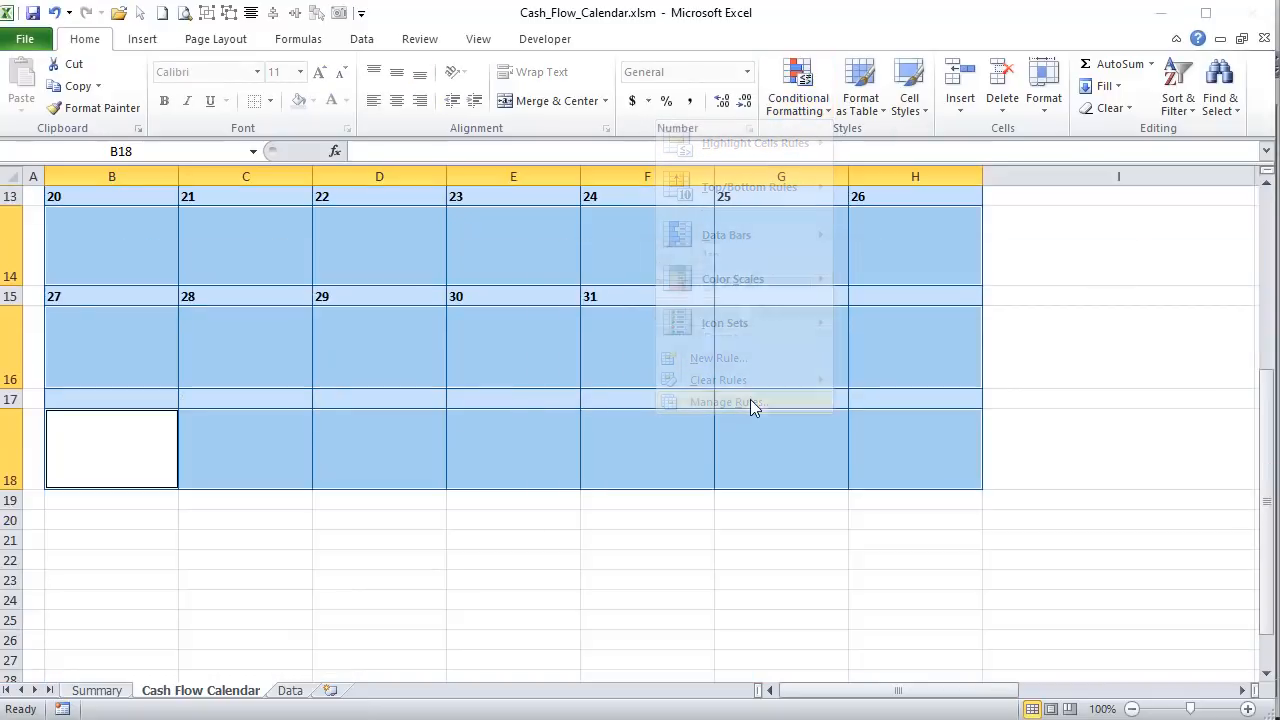
click(576, 309)
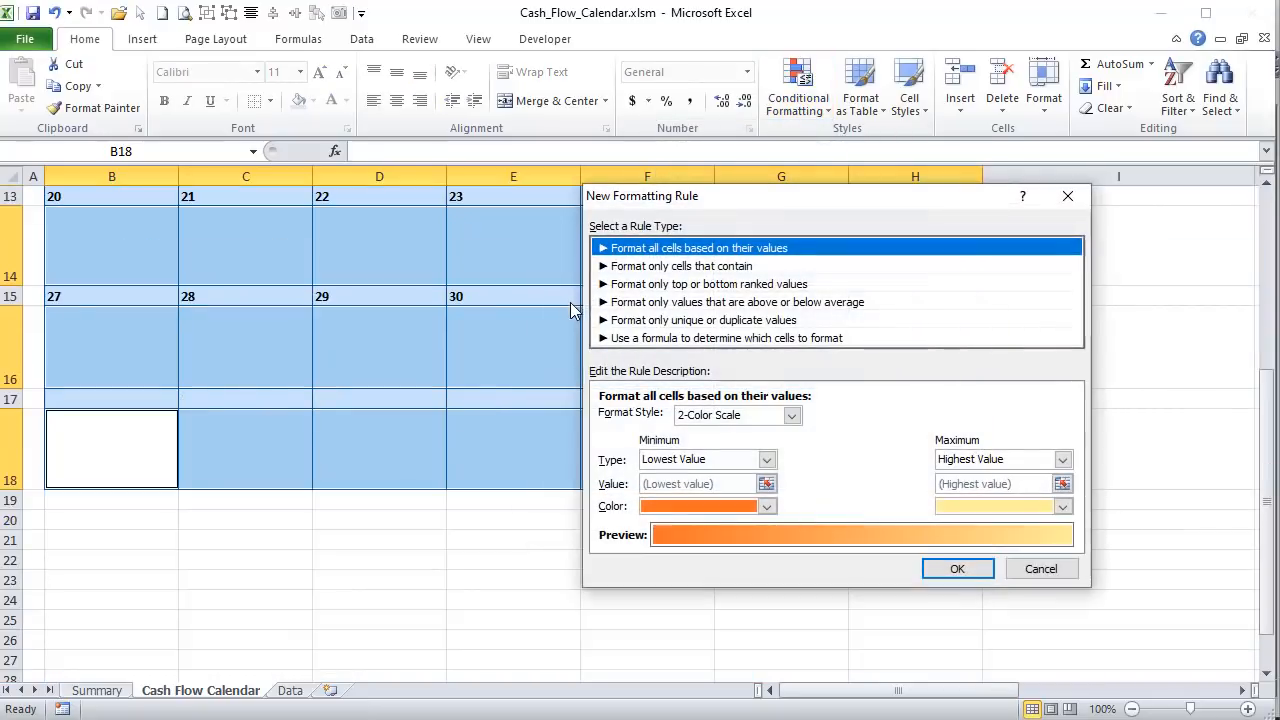
click(664, 339)
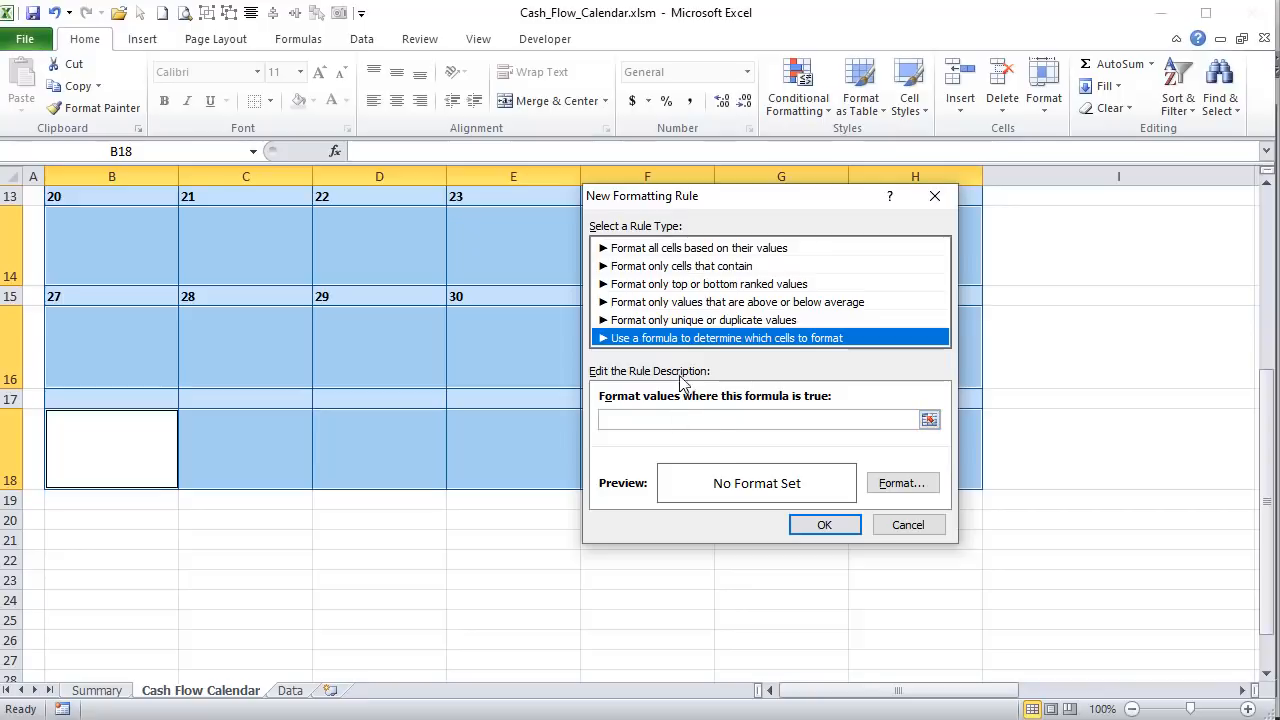
scroll(715, 418, up, 4)
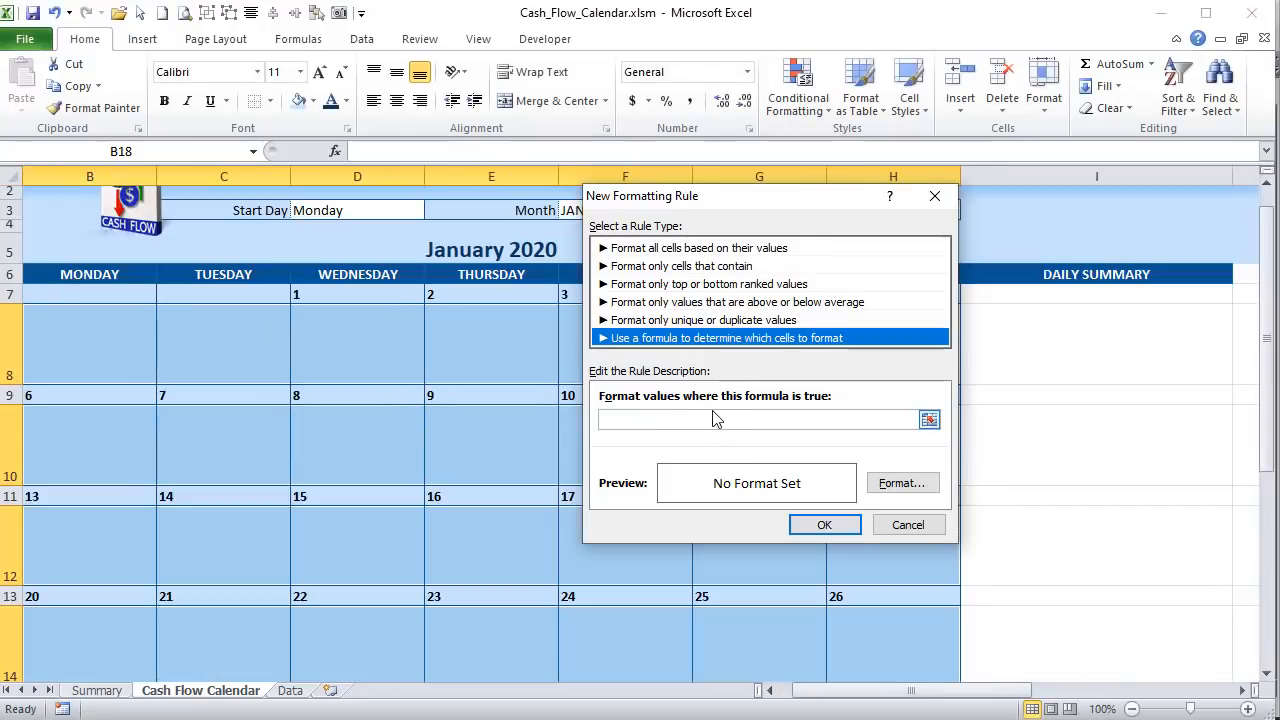
click(716, 420)
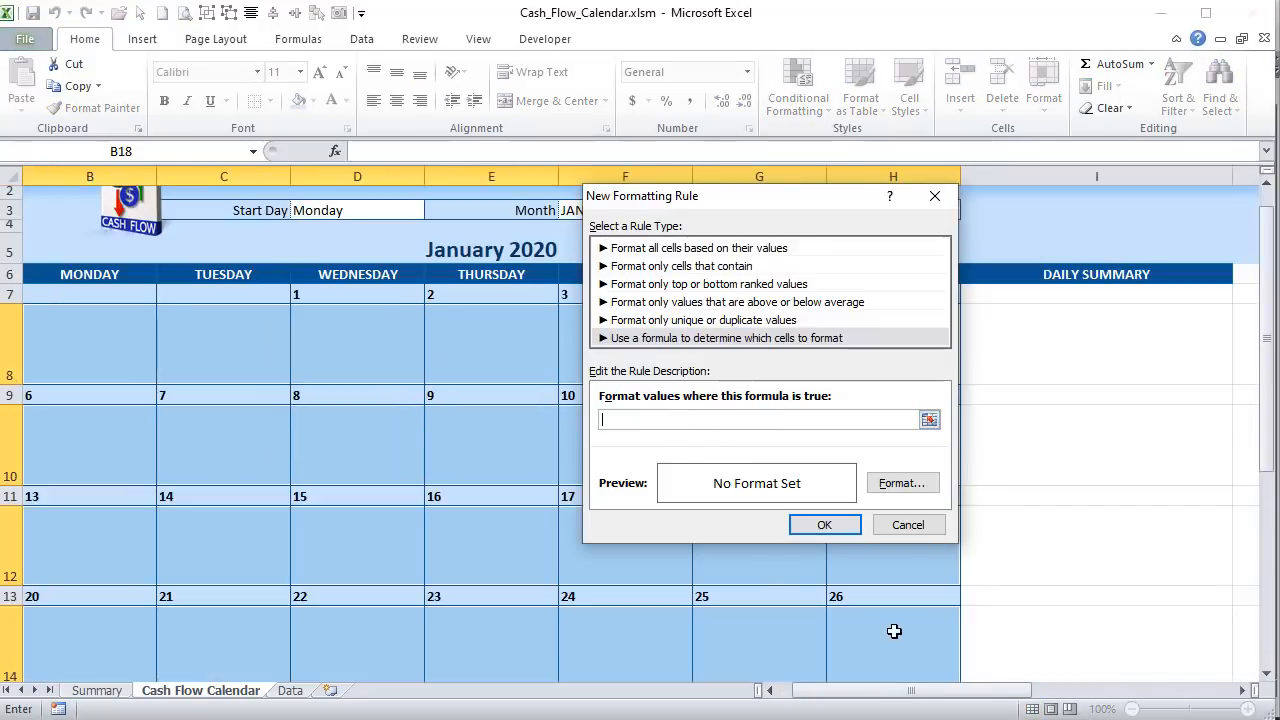
- Enter the rule formula =K8>=Summary!$I$6, with K8 relative and the green threshold cell absolute
text(=)
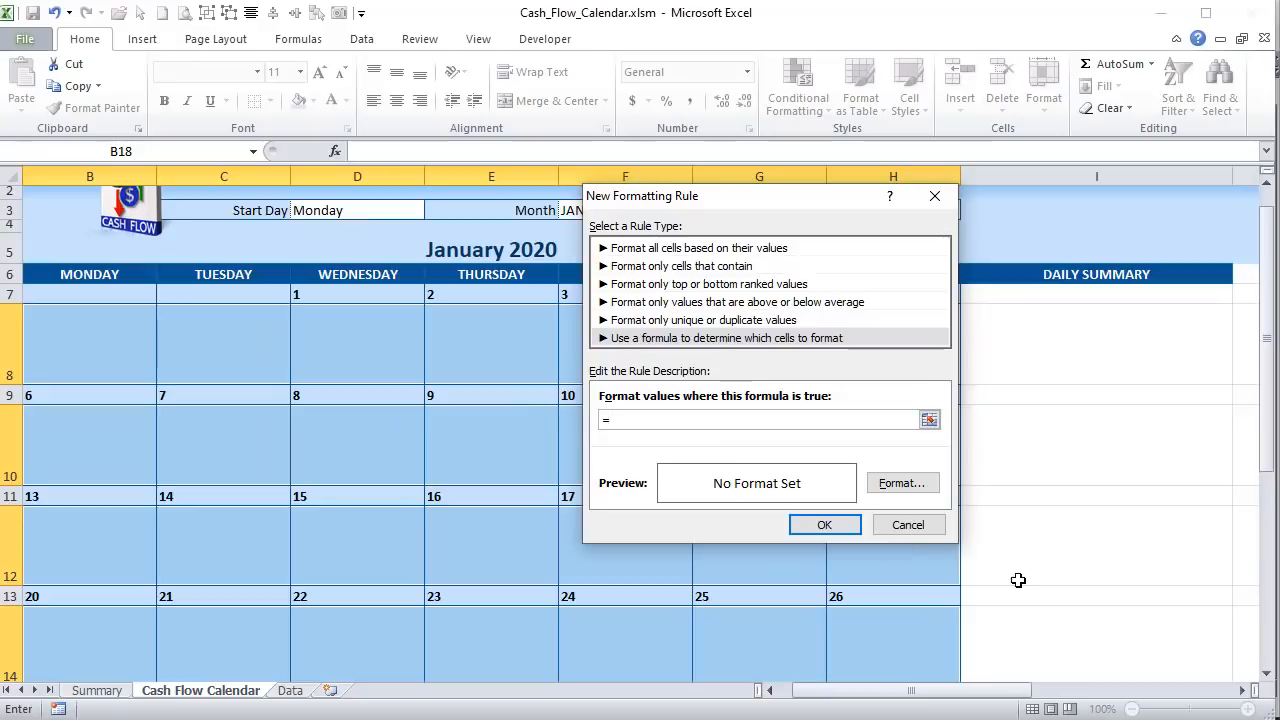
drag(1017, 681, 1055, 681)
click(1074, 343)
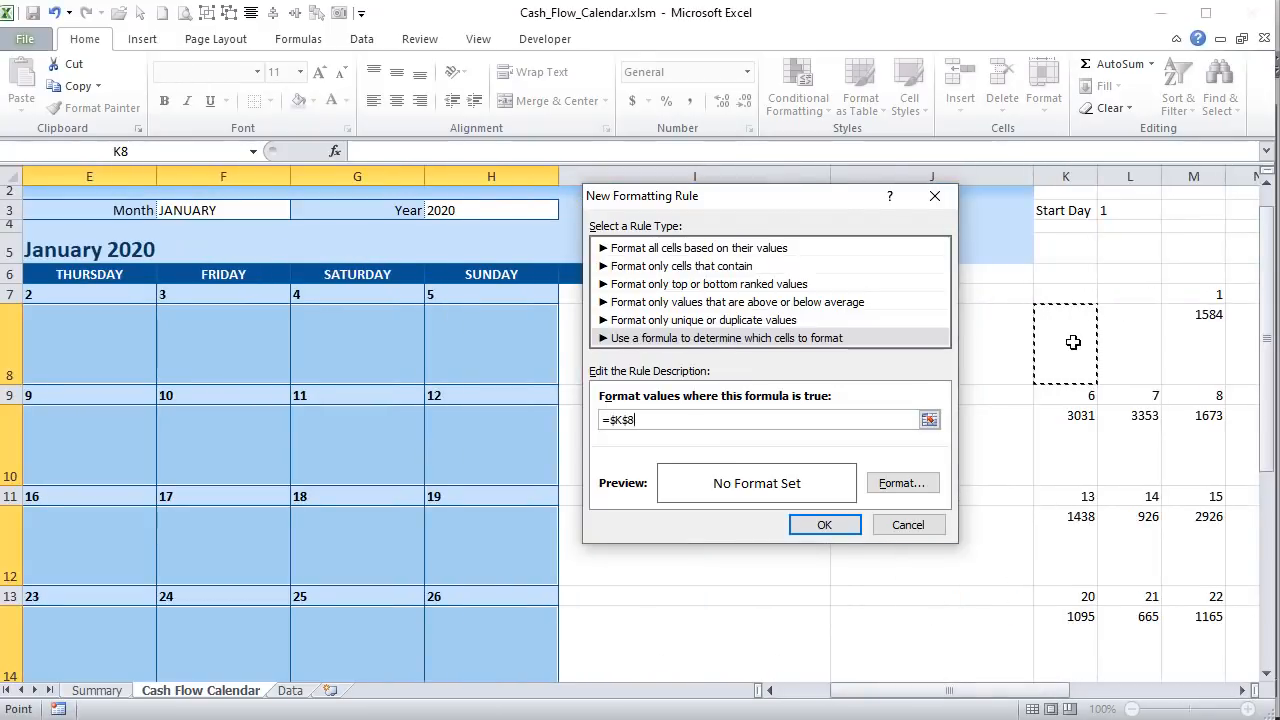
key(F4)
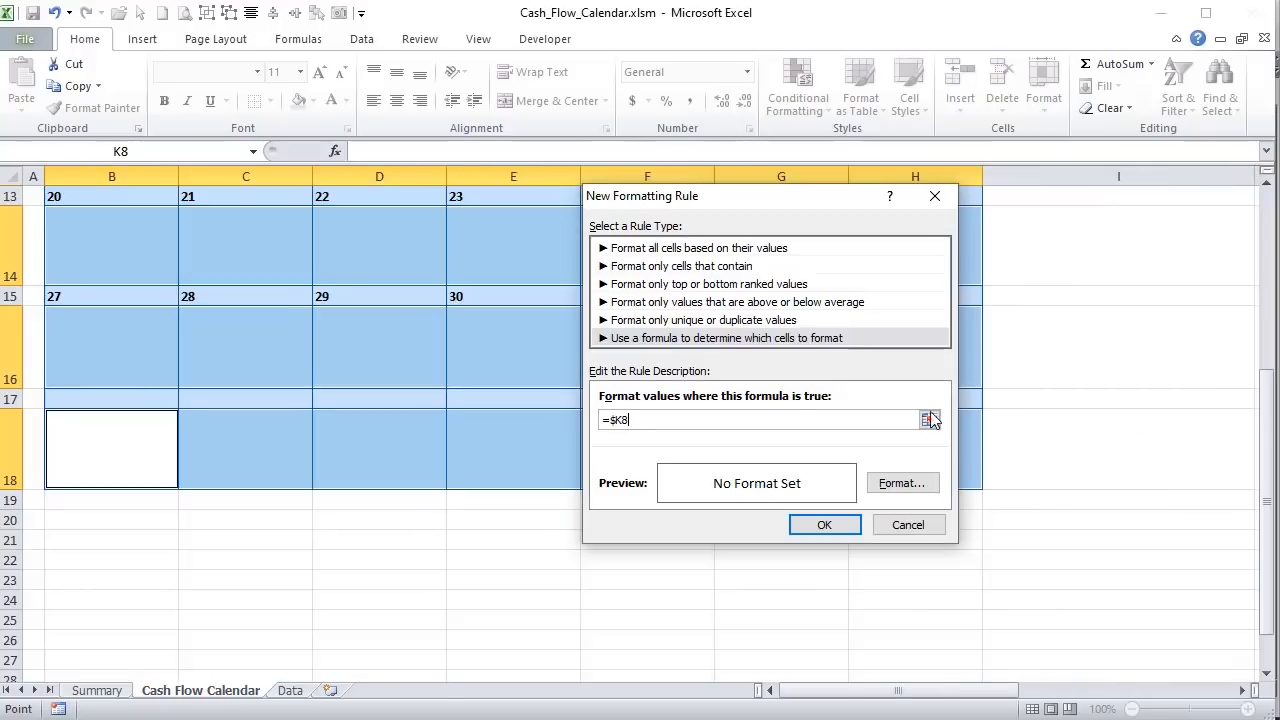
key(F4)
text(>=)
click(97, 690)
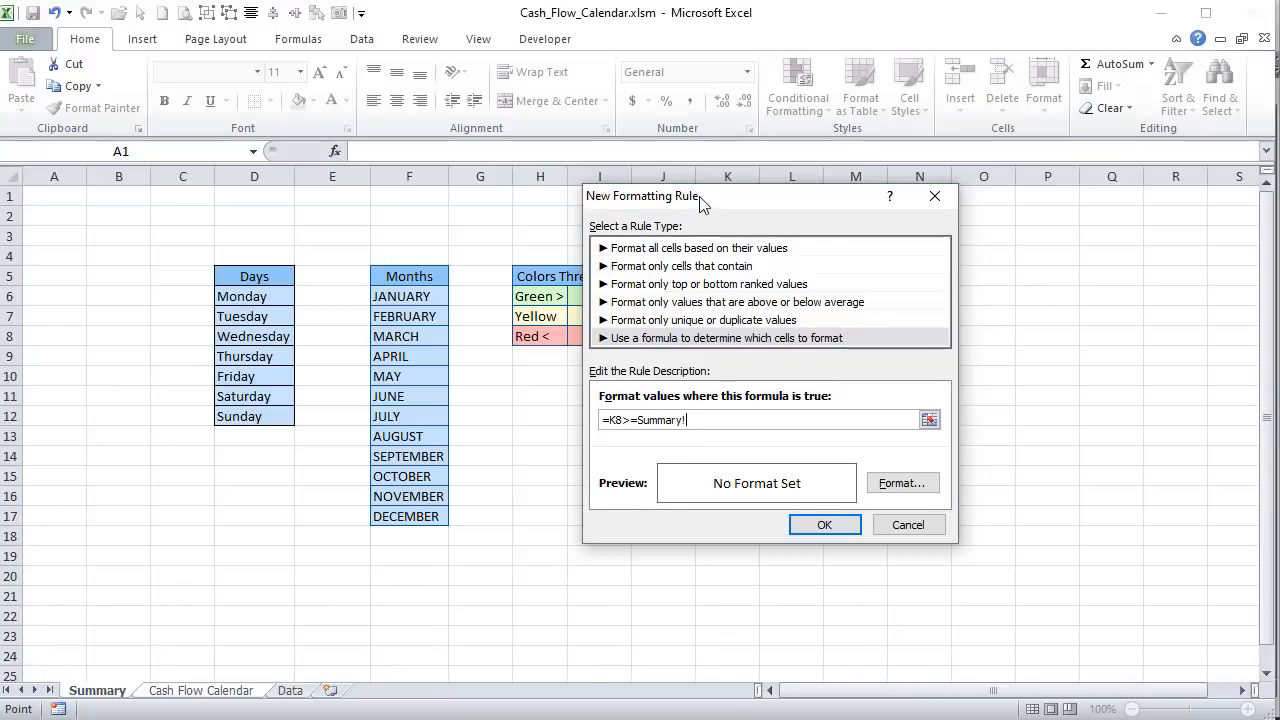
drag(700, 198, 980, 214)
click(622, 294)
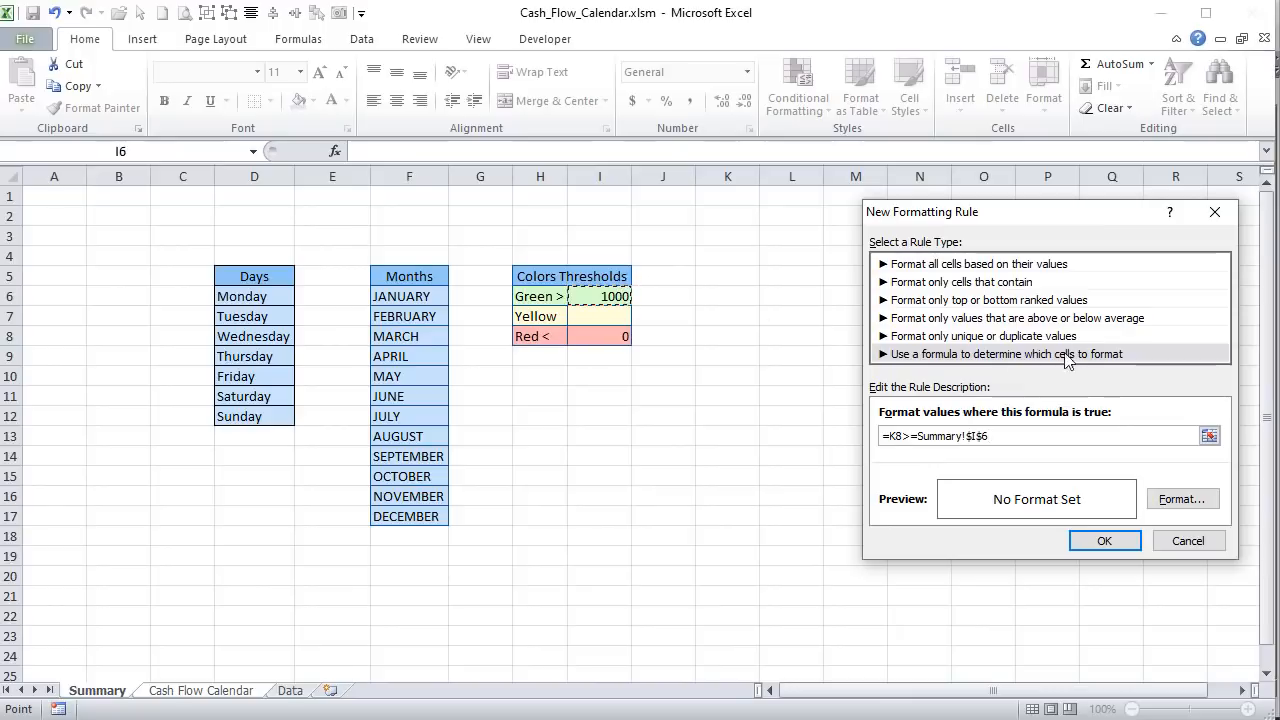
- Give the rule a fill effect with light green for both gradient colours, apply it and check the shaded calendar days
click(1190, 500)
click(1180, 500)
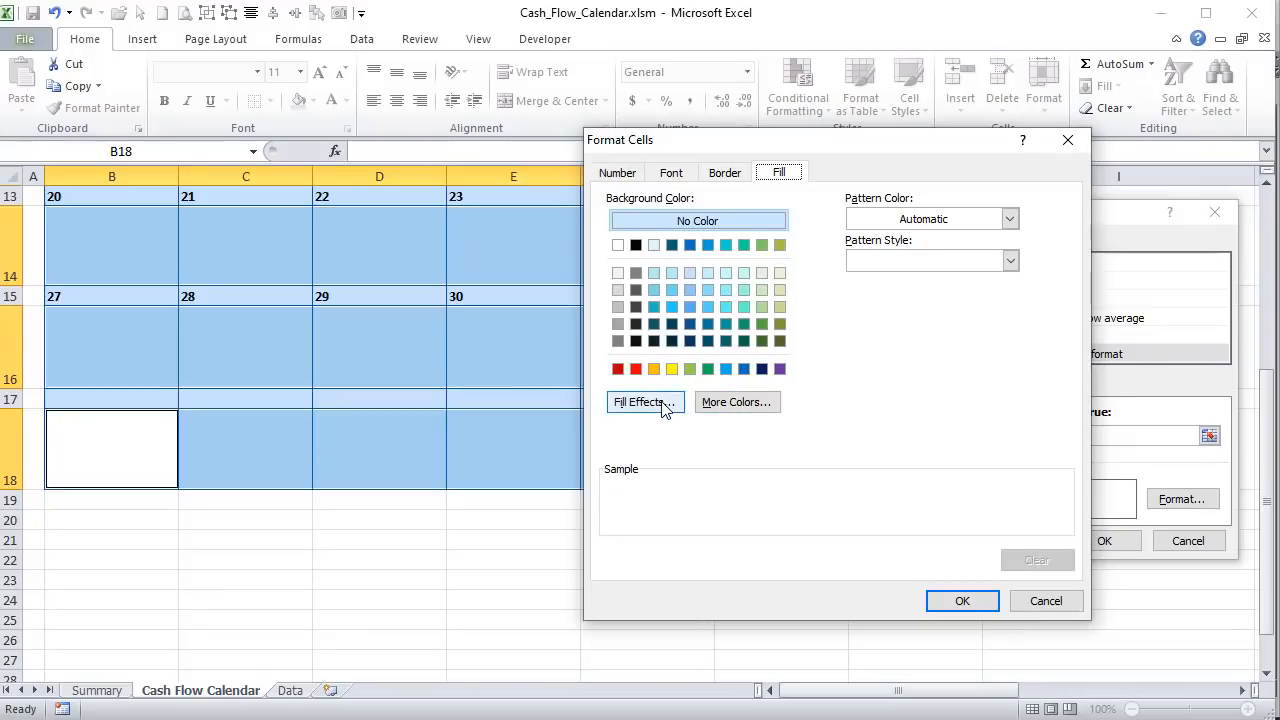
click(662, 405)
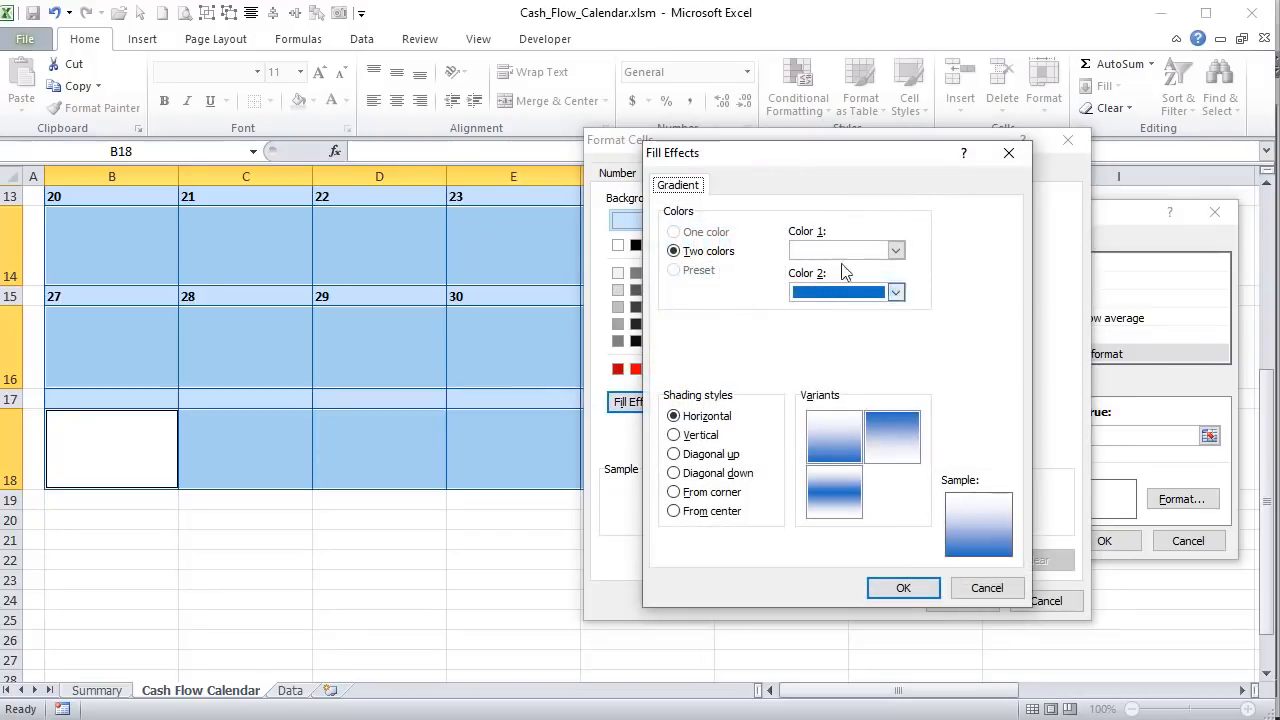
click(896, 250)
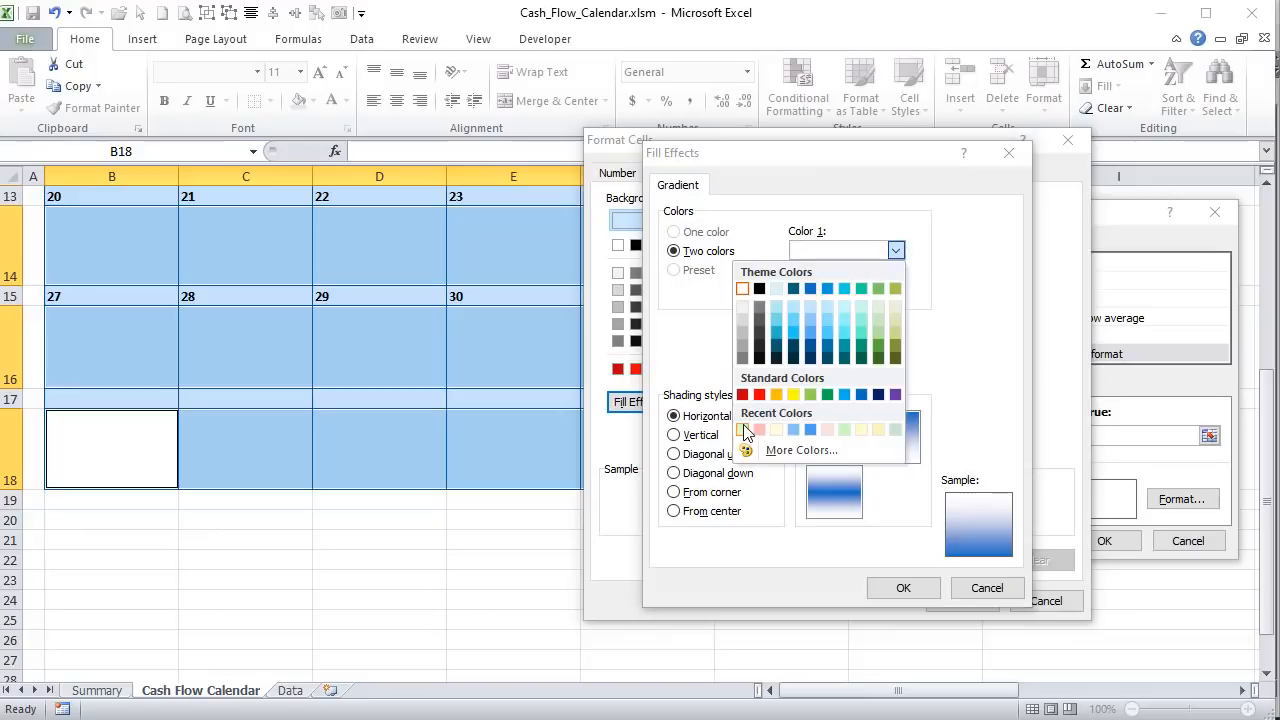
click(742, 429)
click(896, 292)
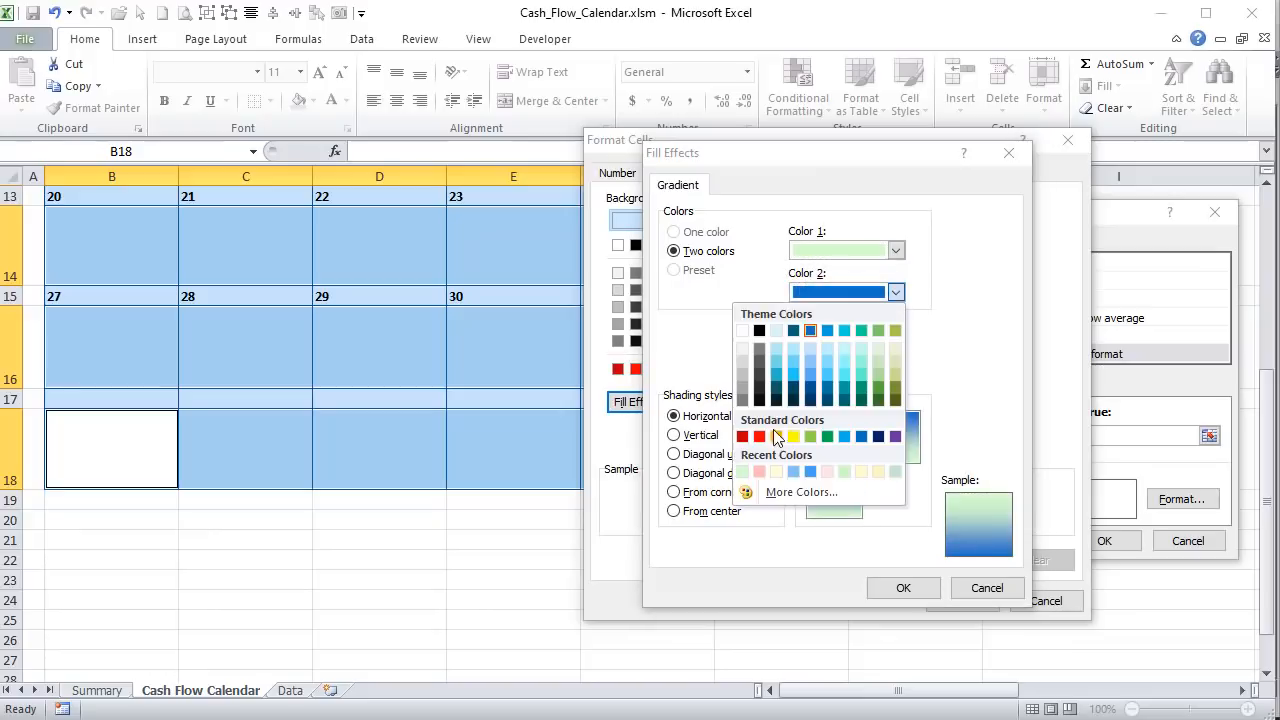
click(743, 472)
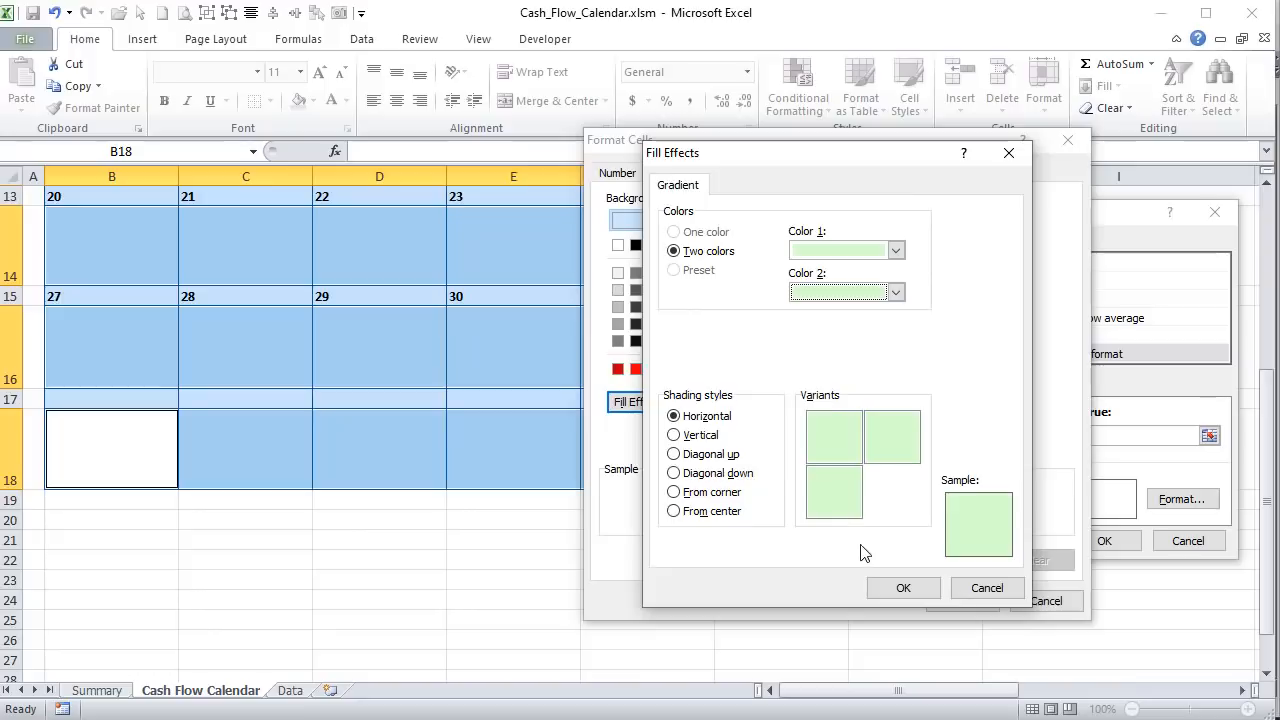
click(903, 597)
click(966, 603)
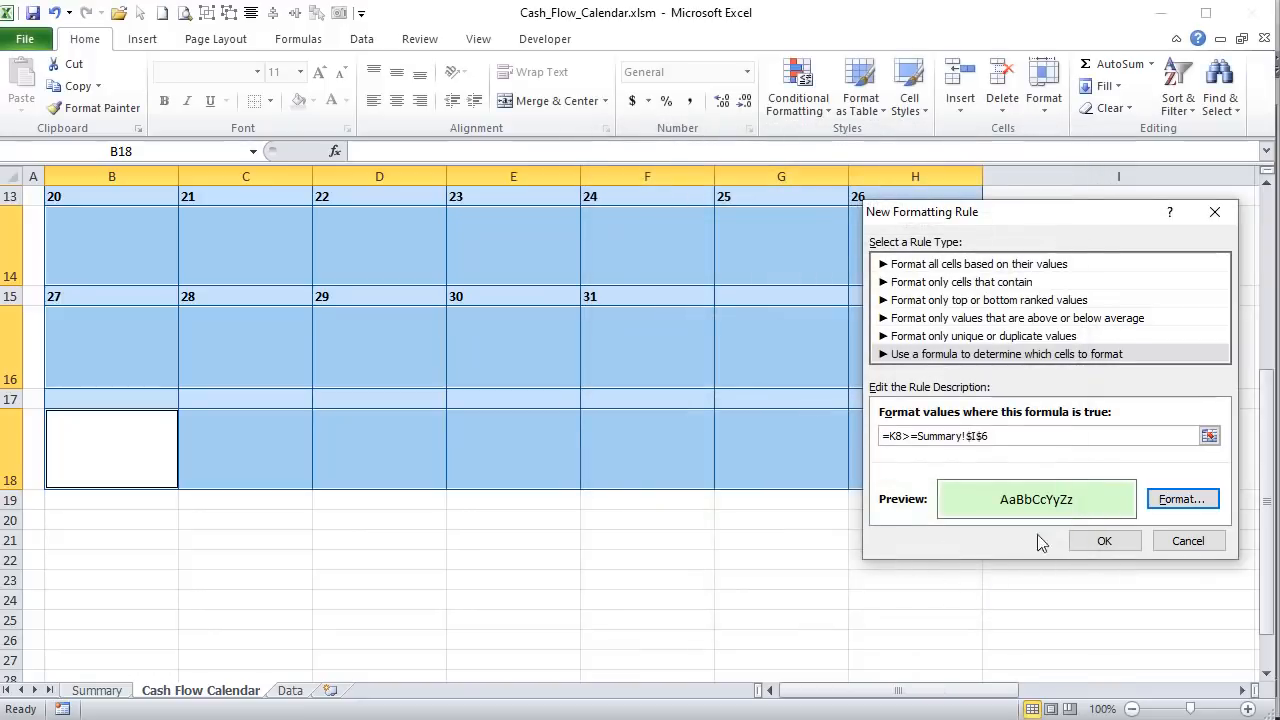
click(1104, 540)
scroll(691, 514, down, 2)
click(691, 514)
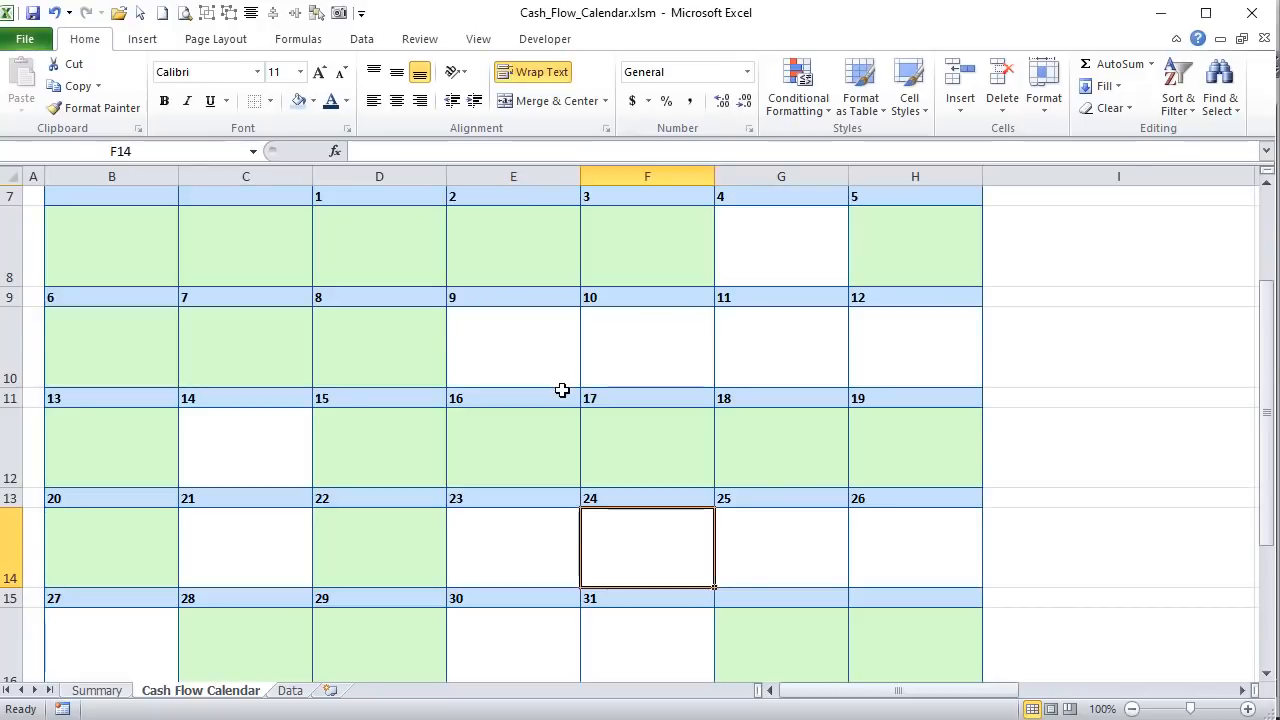
- Select the helper-grid balance cells K8:Q8, K10:Q10, K12:Q12, K14:R14 and K16:P16 together
scroll(826, 586, up, 1)
drag(898, 690, 1046, 707)
click(896, 667)
scroll(574, 442, down, 1)
scroll(574, 442, up, 1)
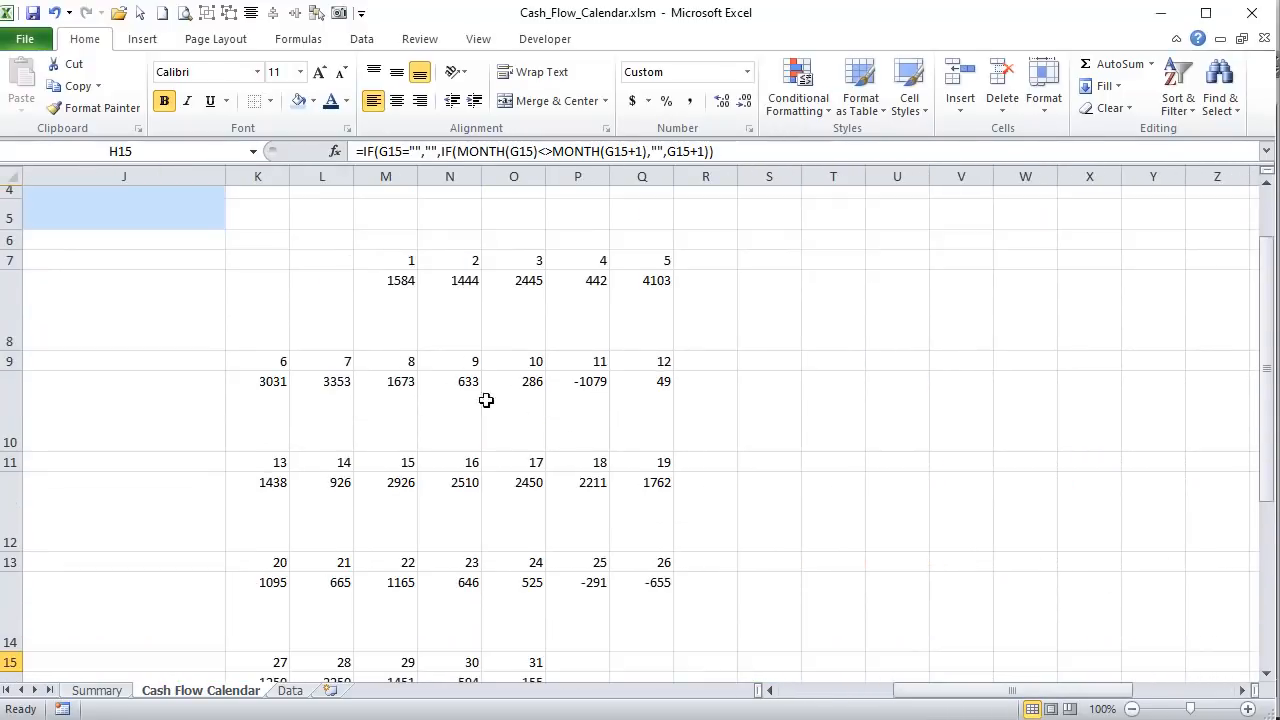
drag(274, 304, 651, 314)
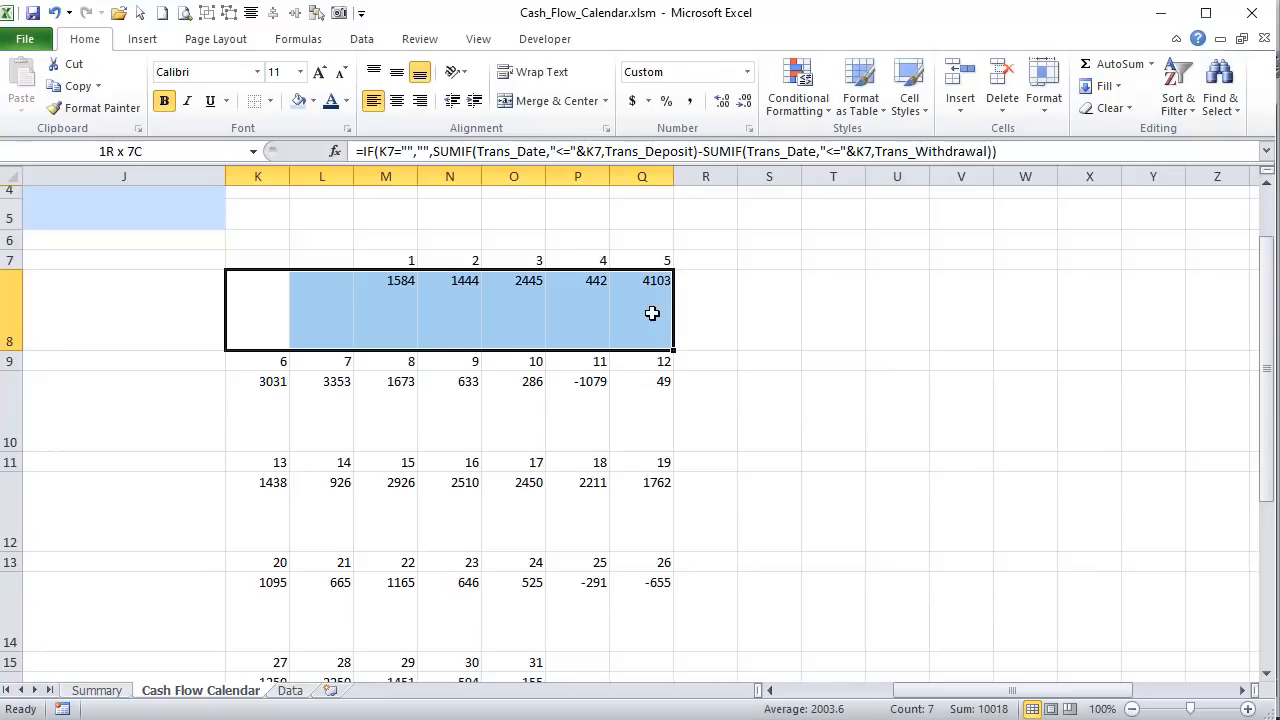
ctrl+click(275, 402)
drag(275, 402, 655, 430)
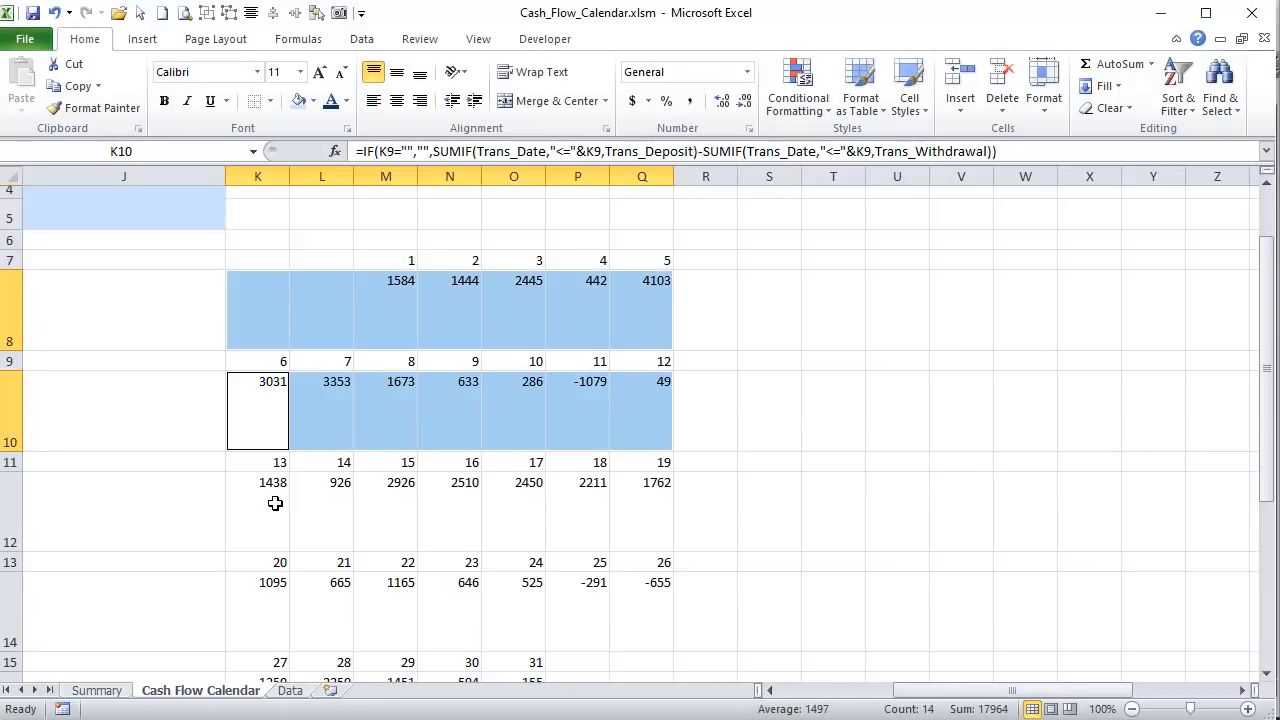
drag(275, 503, 651, 514)
drag(257, 594, 680, 613)
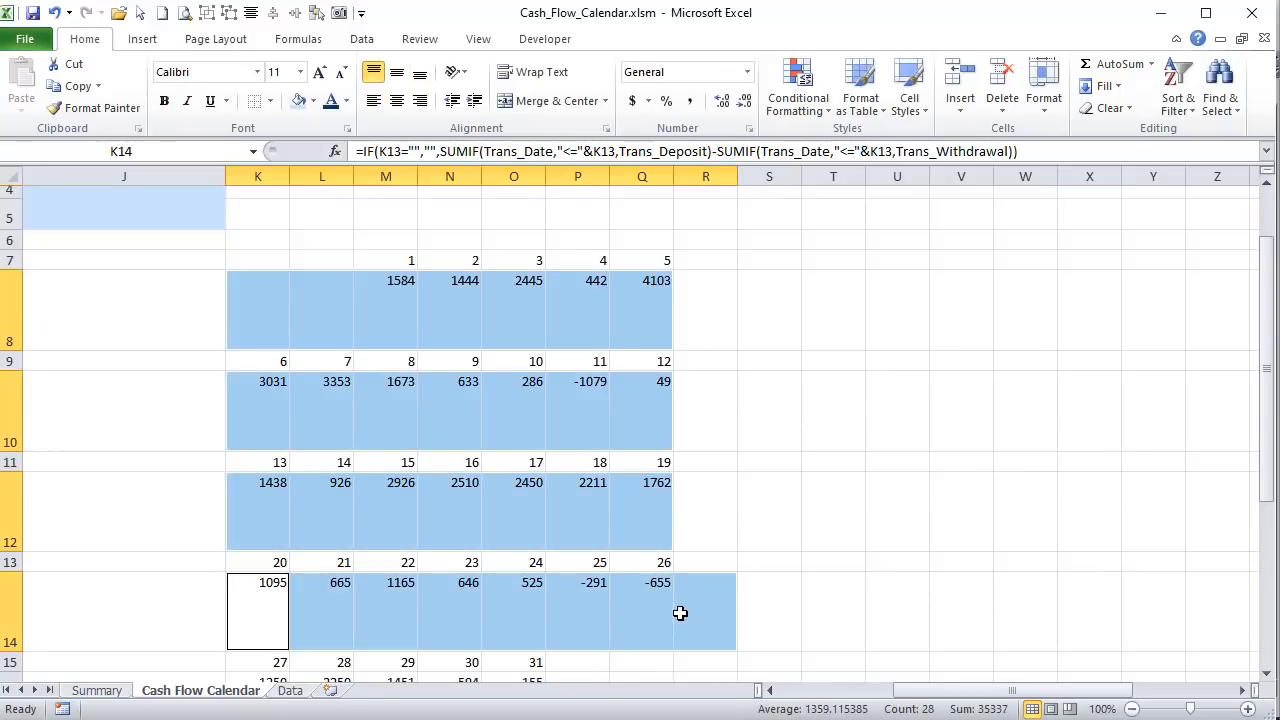
scroll(448, 582, down, 2)
drag(228, 514, 543, 511)
scroll(503, 414, up, 2)
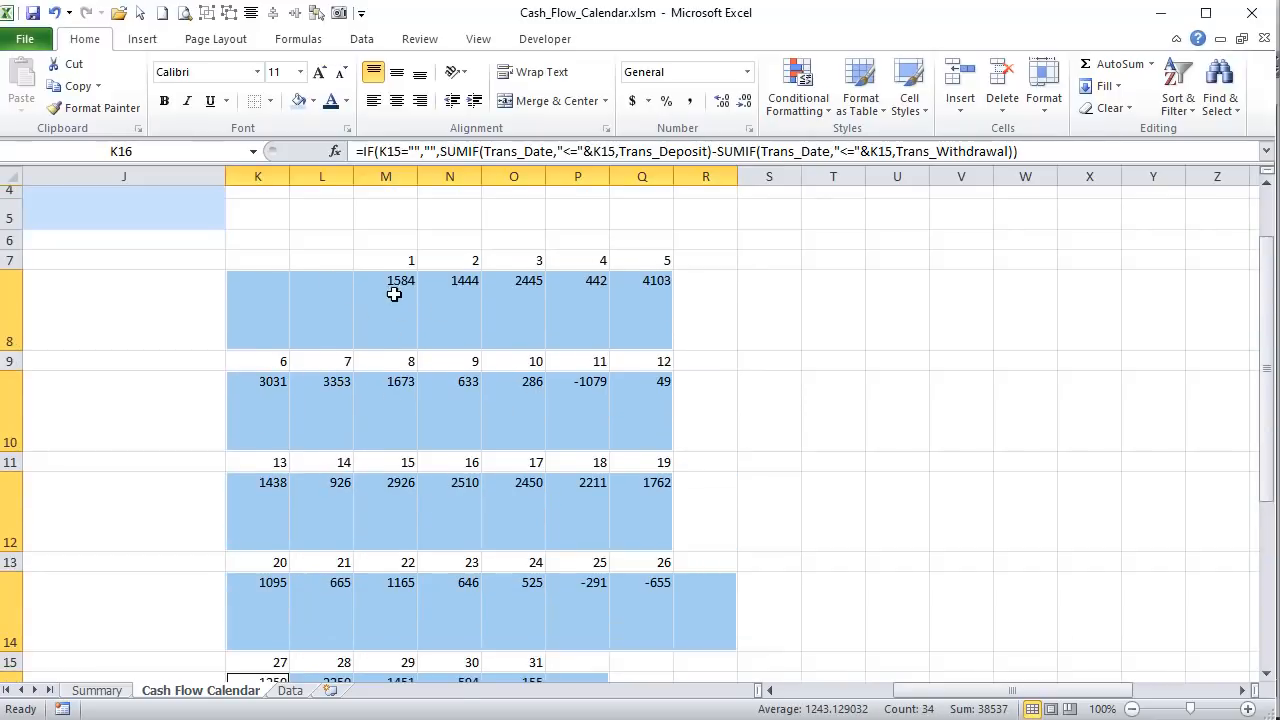
- Apply a conditional formatting rule with a red-yellow-green 3-Color Scale based on cell values to the selected balances
click(800, 104)
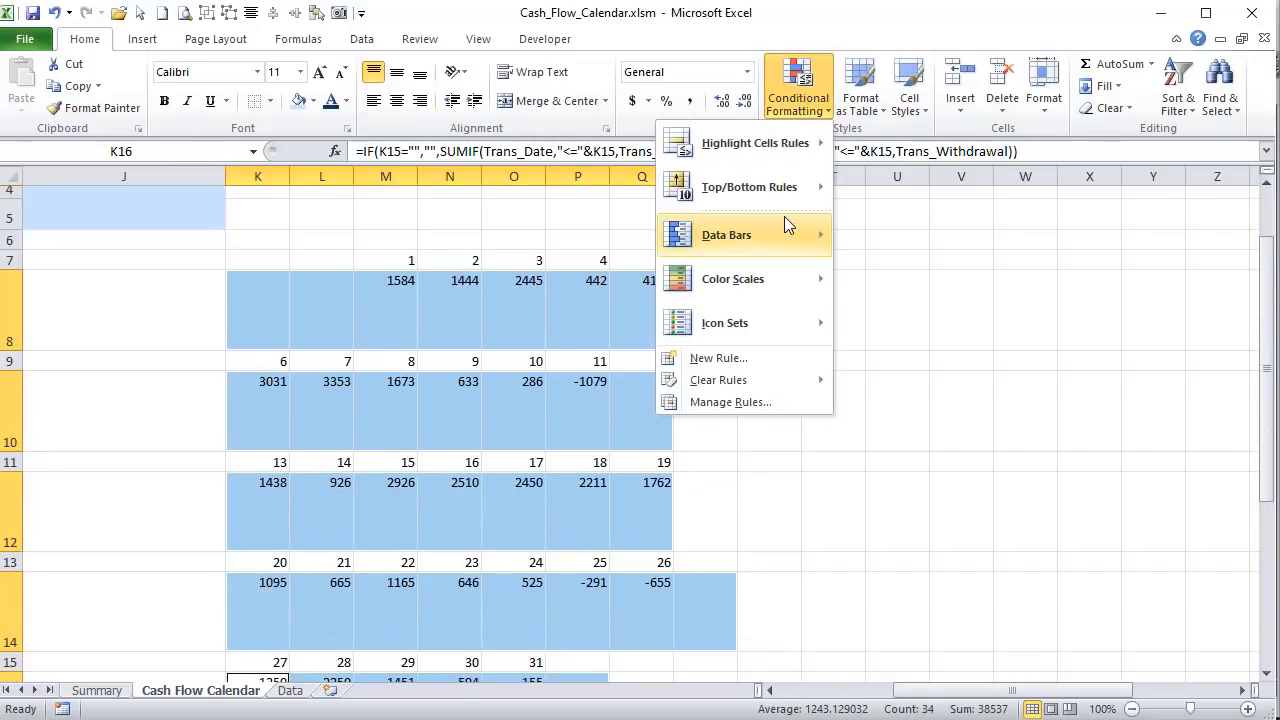
mouse_move(786, 222)
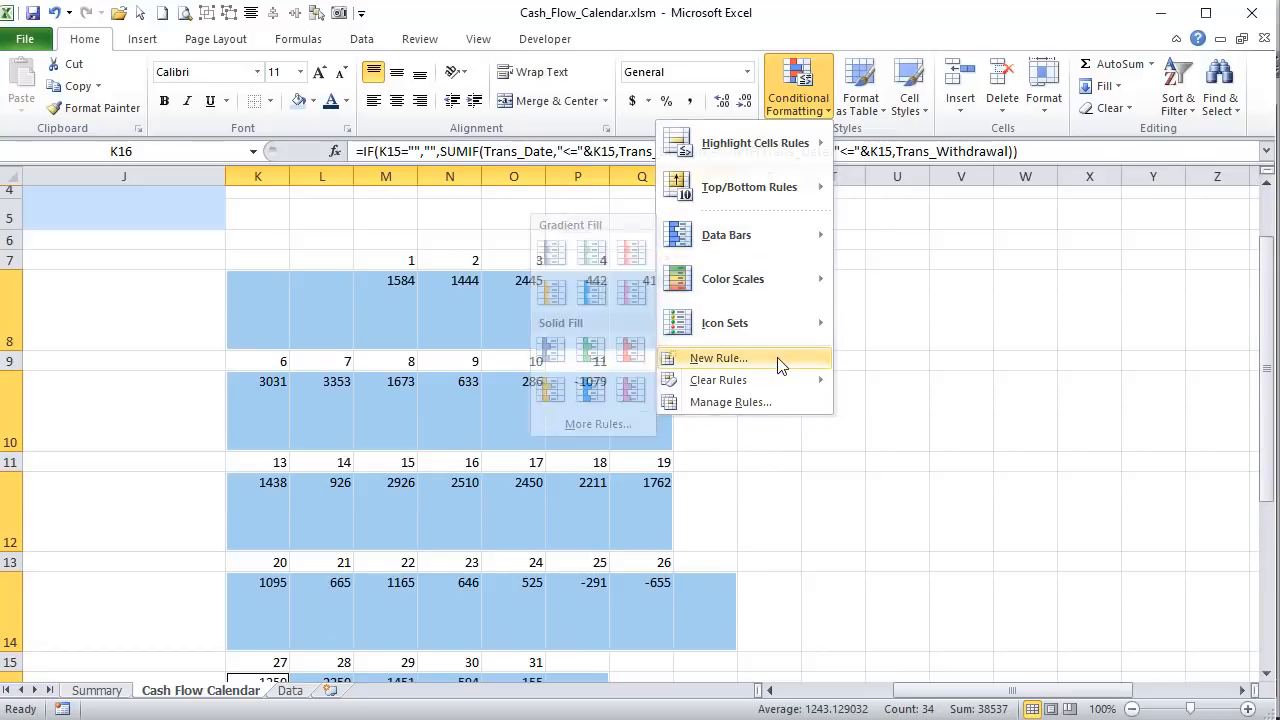
click(776, 358)
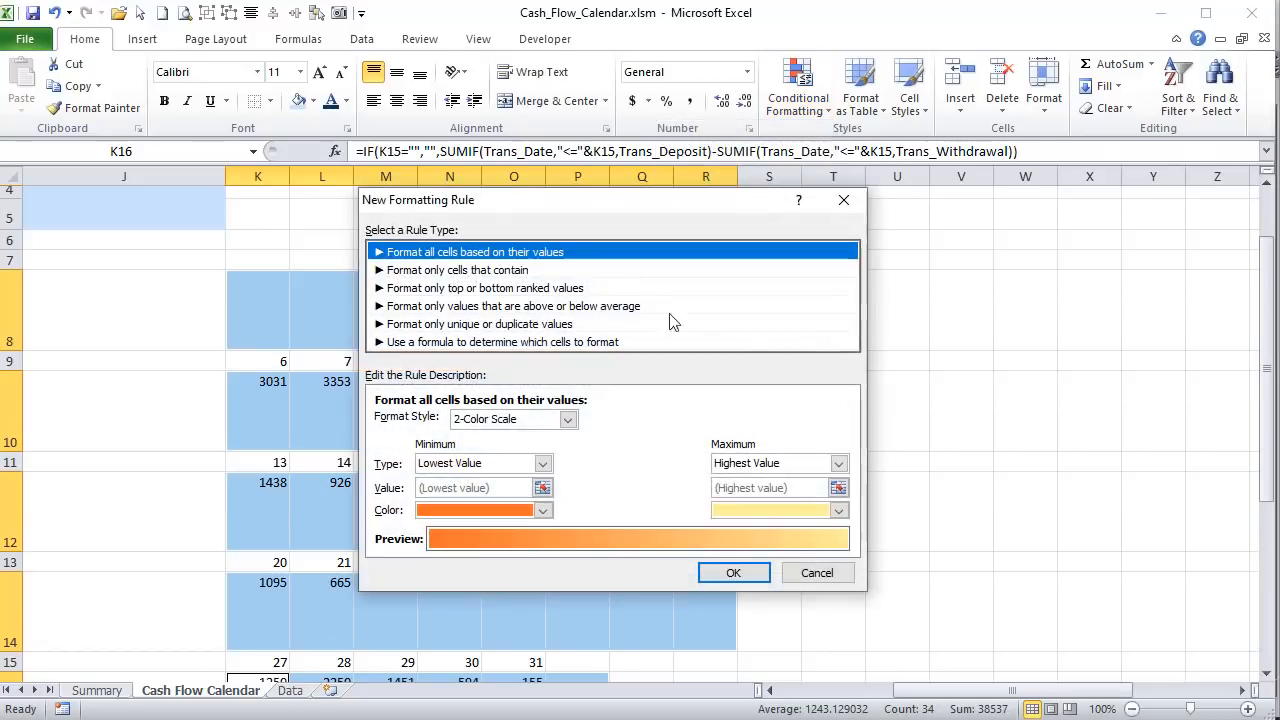
click(567, 419)
click(515, 451)
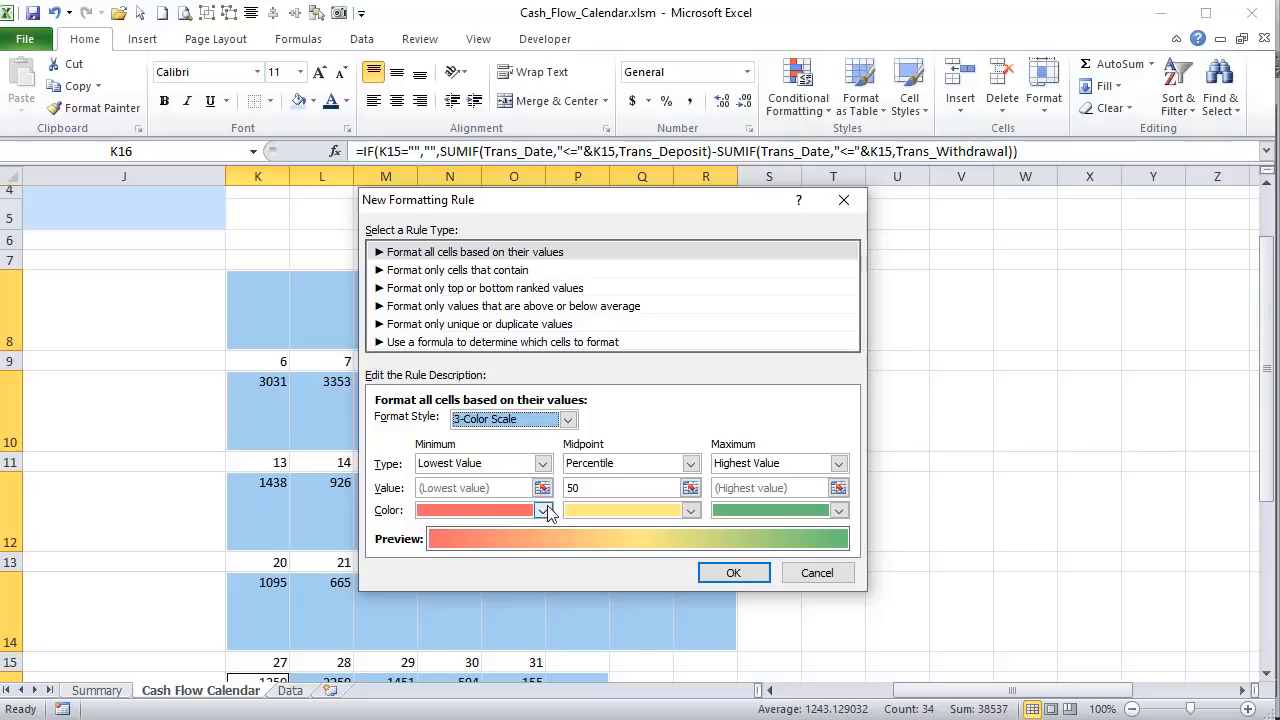
click(734, 573)
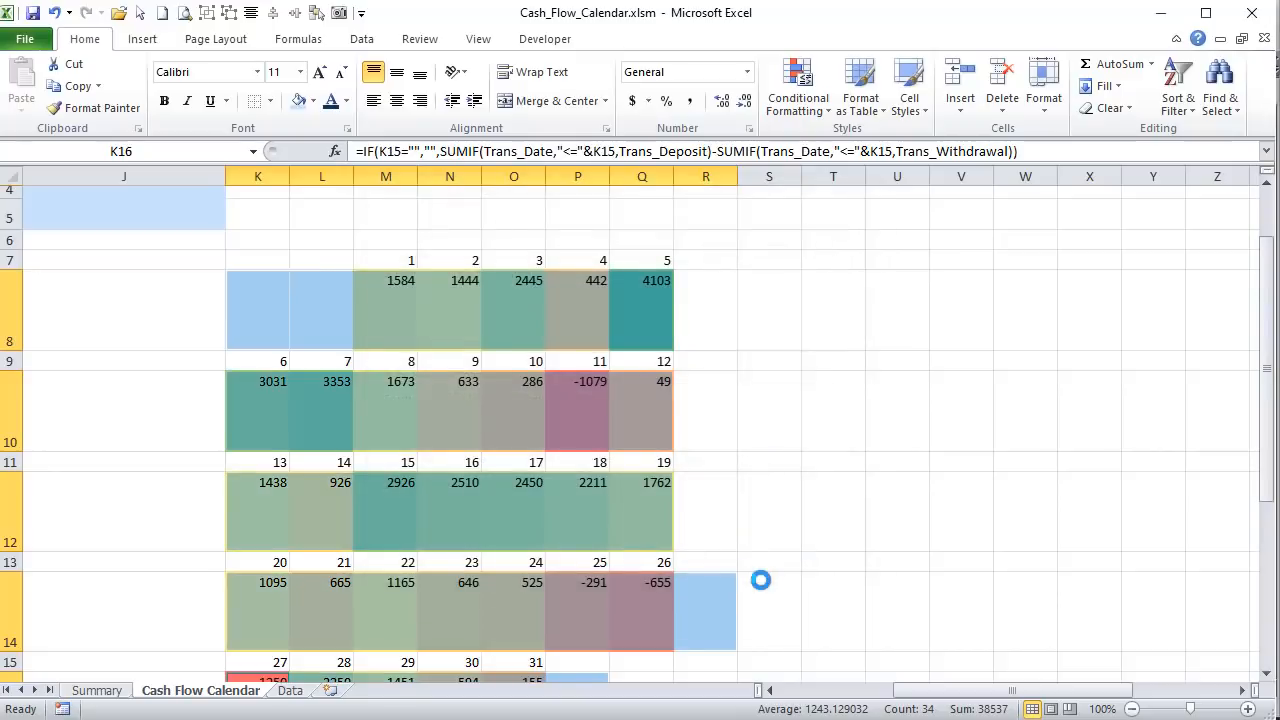
click(742, 530)
- Examine how the 3-Color Scale shades high, middle and negative balances across the helper grid compared with the calendar cells
scroll(512, 455, down, 1)
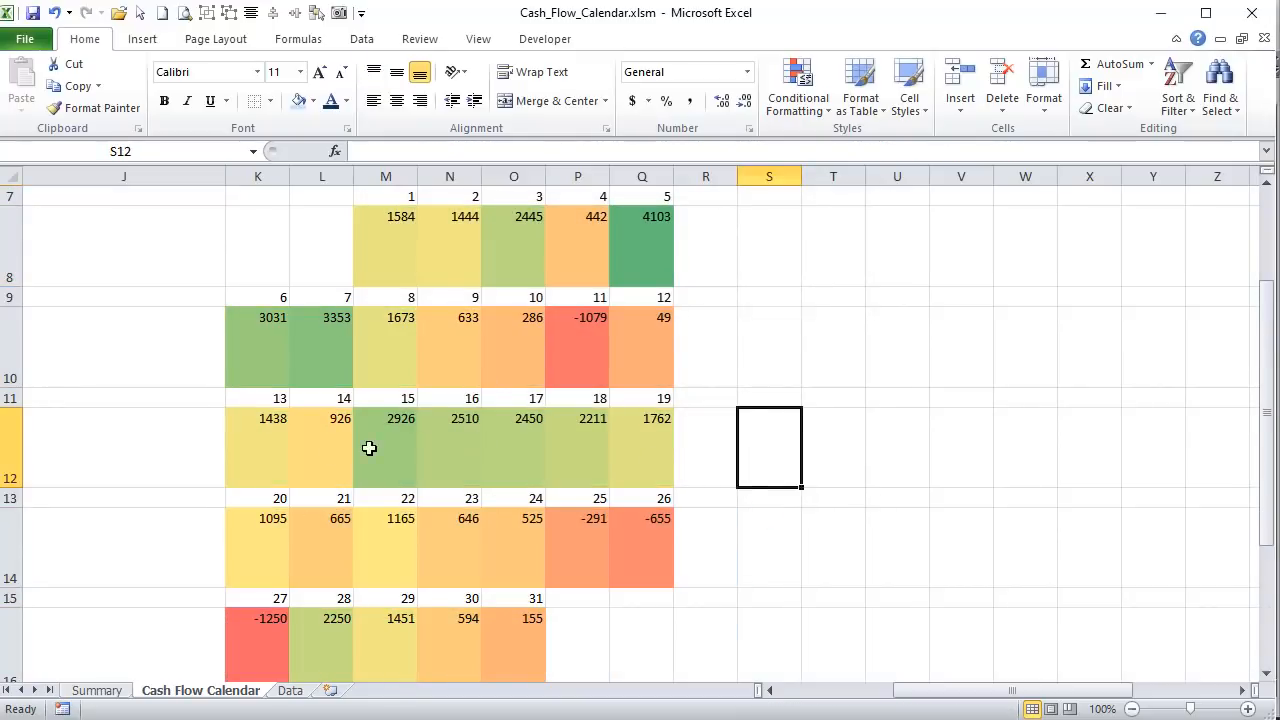
click(382, 340)
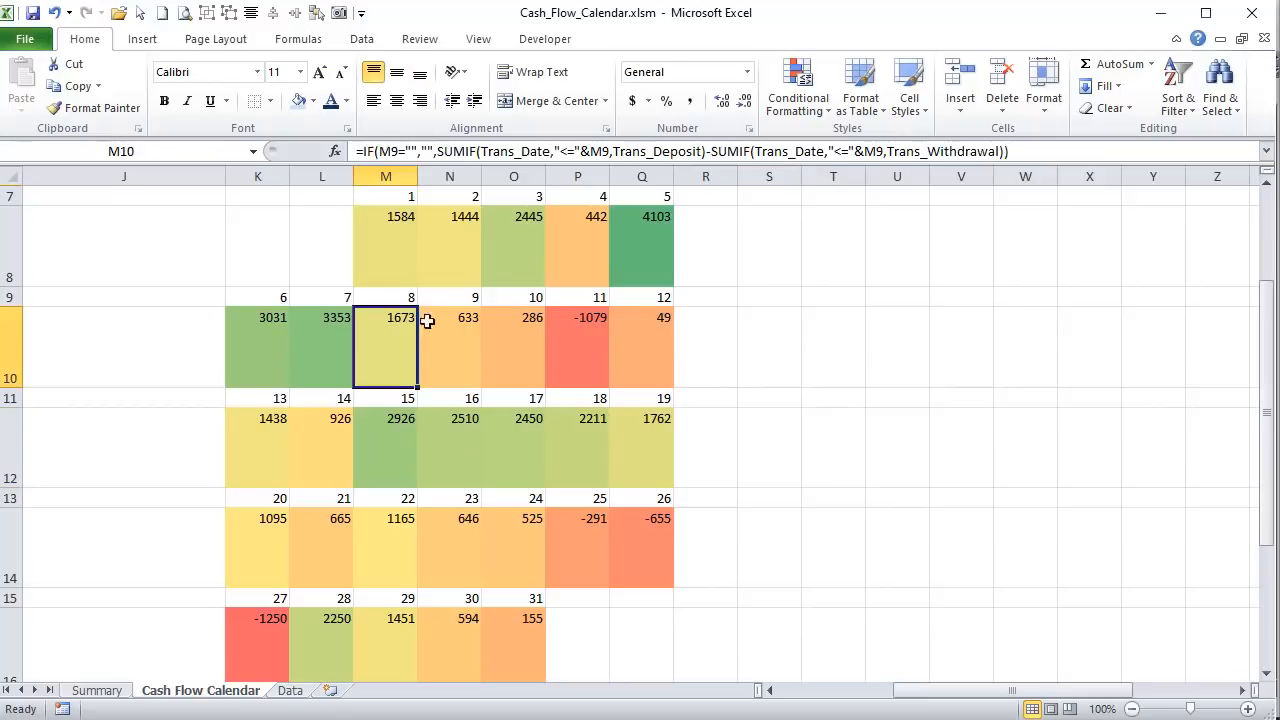
click(445, 338)
click(531, 349)
click(596, 342)
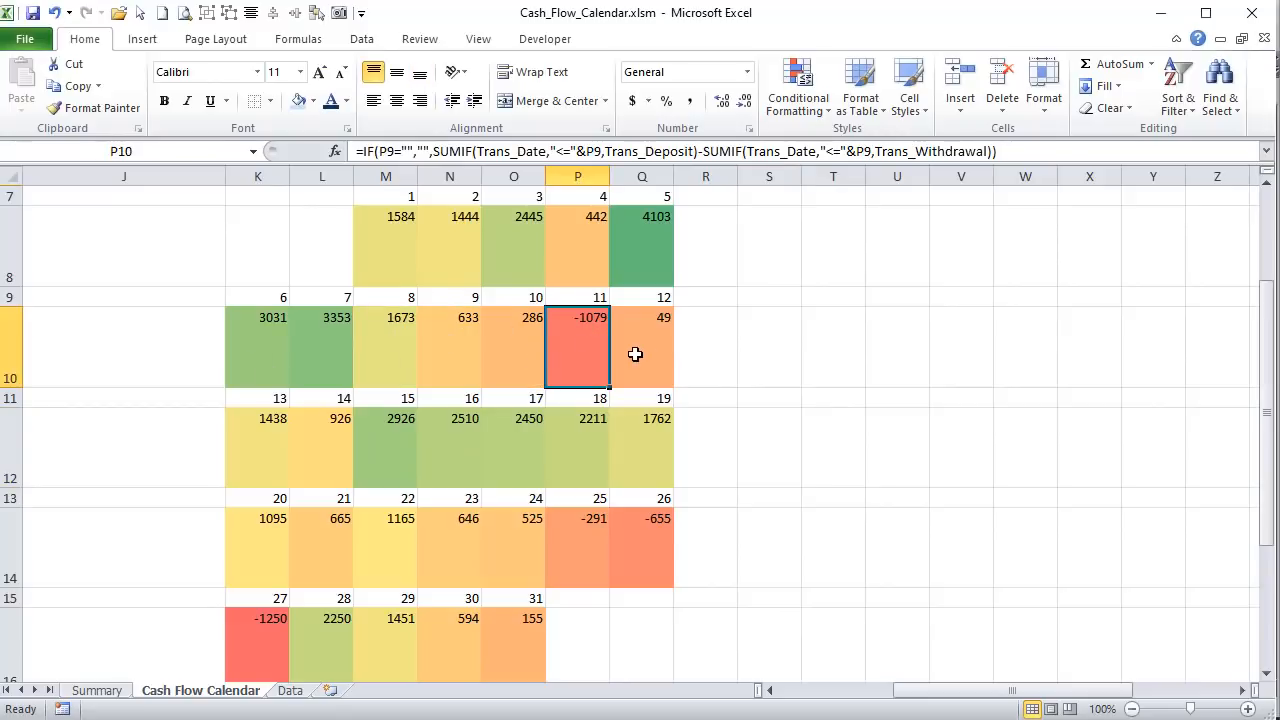
click(650, 354)
click(409, 471)
click(273, 465)
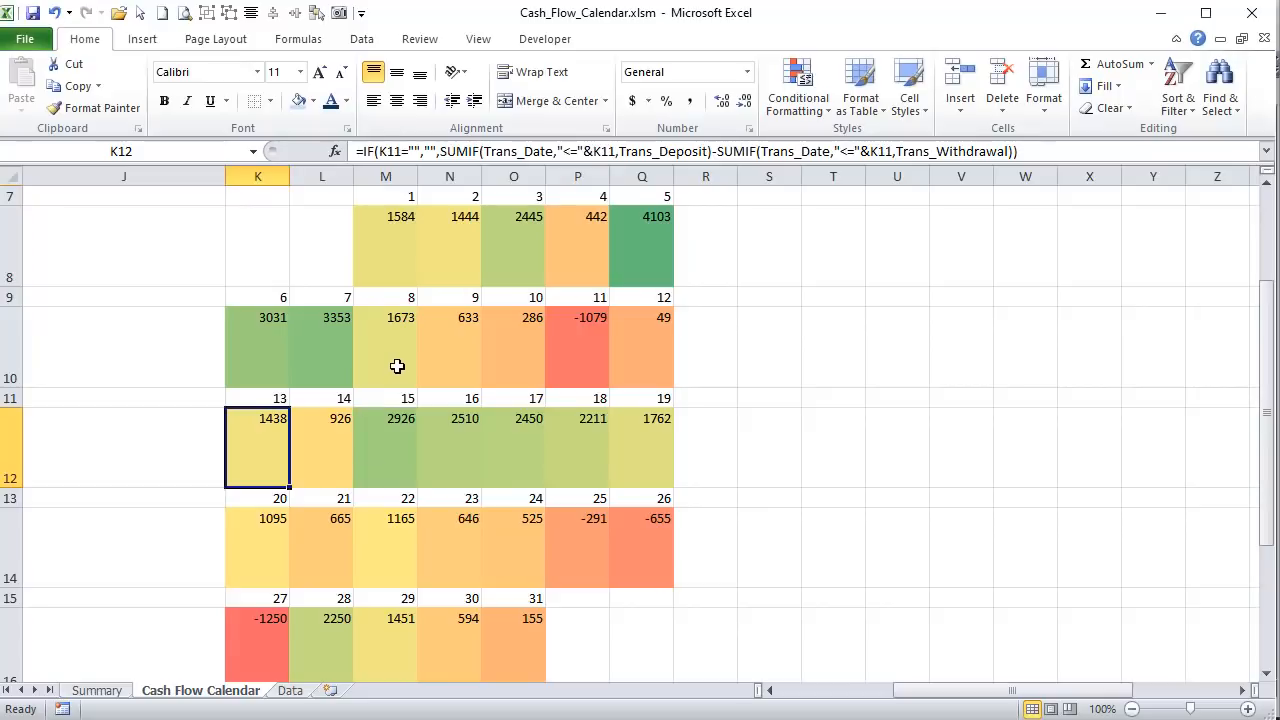
drag(316, 271, 572, 592)
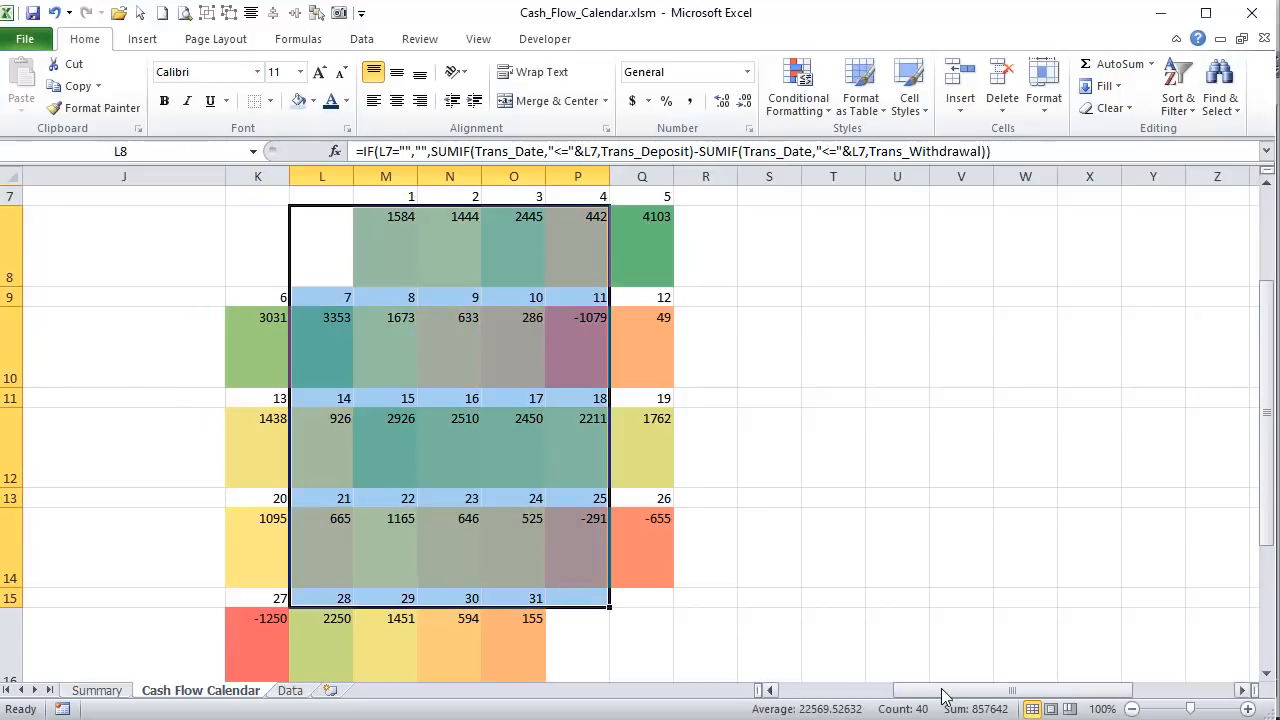
drag(945, 695, 1019, 694)
click(274, 324)
click(745, 360)
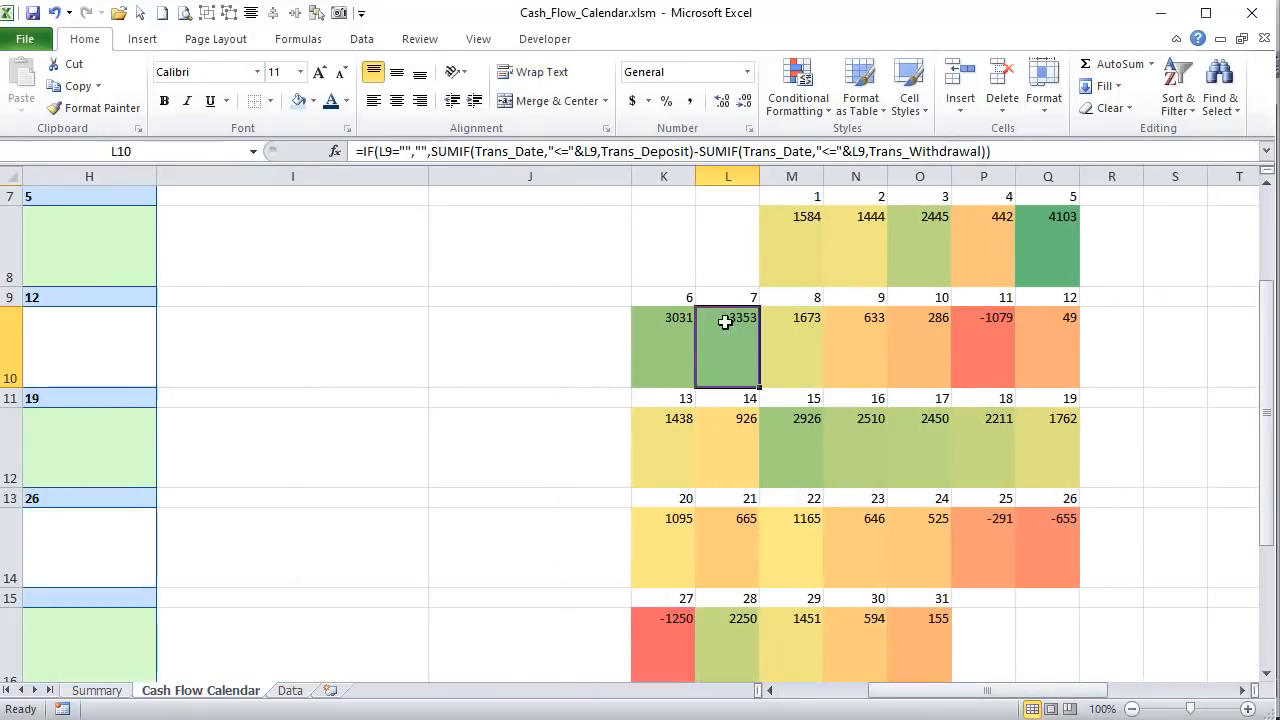
drag(816, 536, 915, 635)
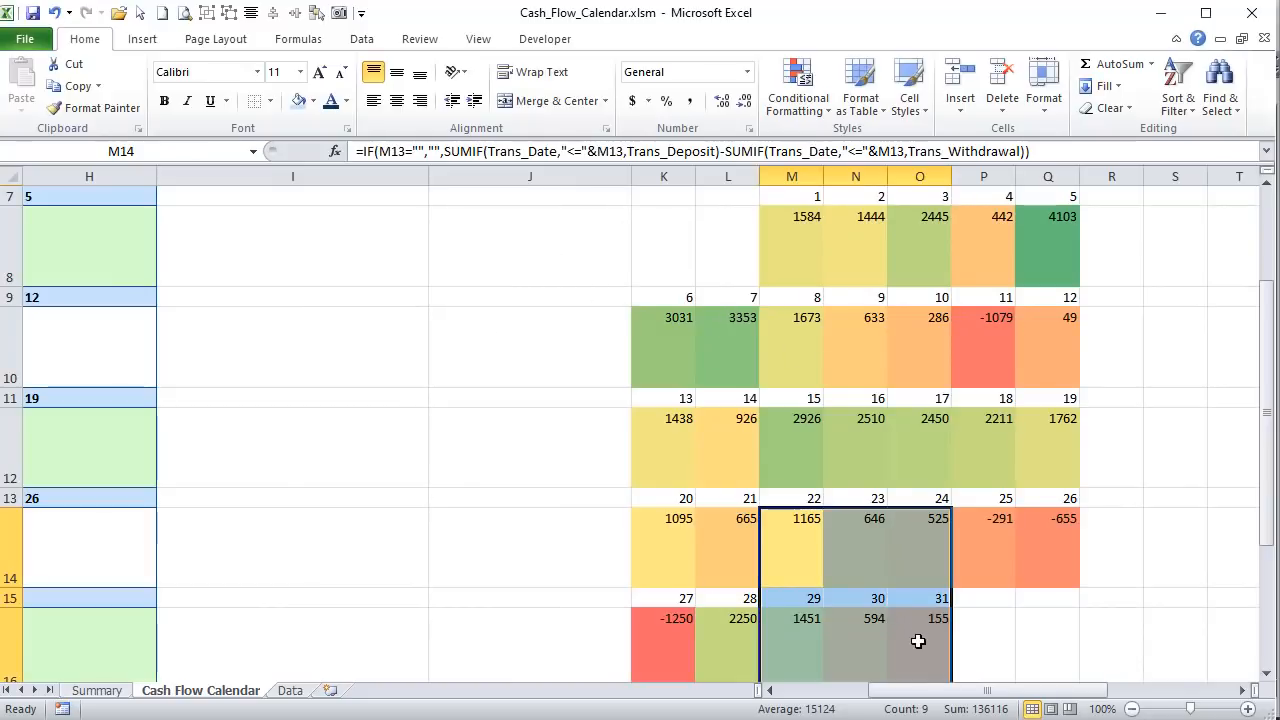
- Delete the 3-Color Scale rule from the helper-grid balances through the conditional formatting rules manager
mouse_move(950, 690)
mouse_down()
mouse_move(925, 691)
mouse_move(937, 693)
mouse_up()
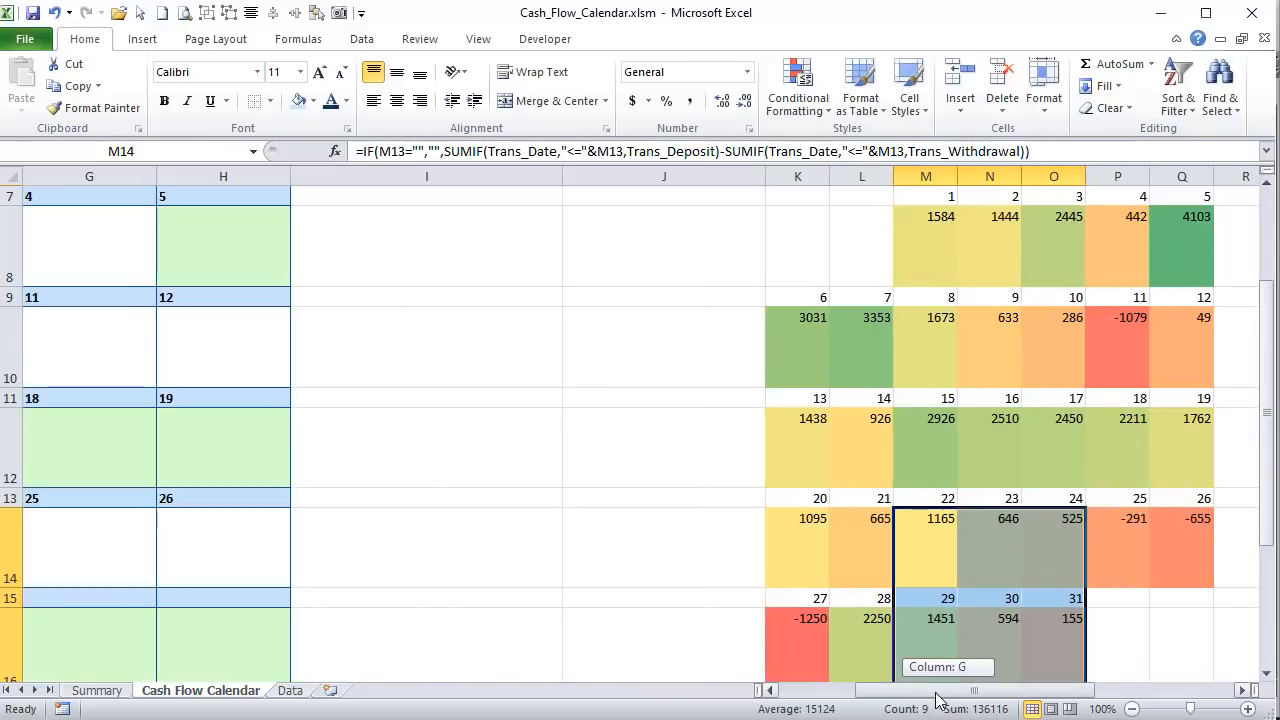
click(796, 88)
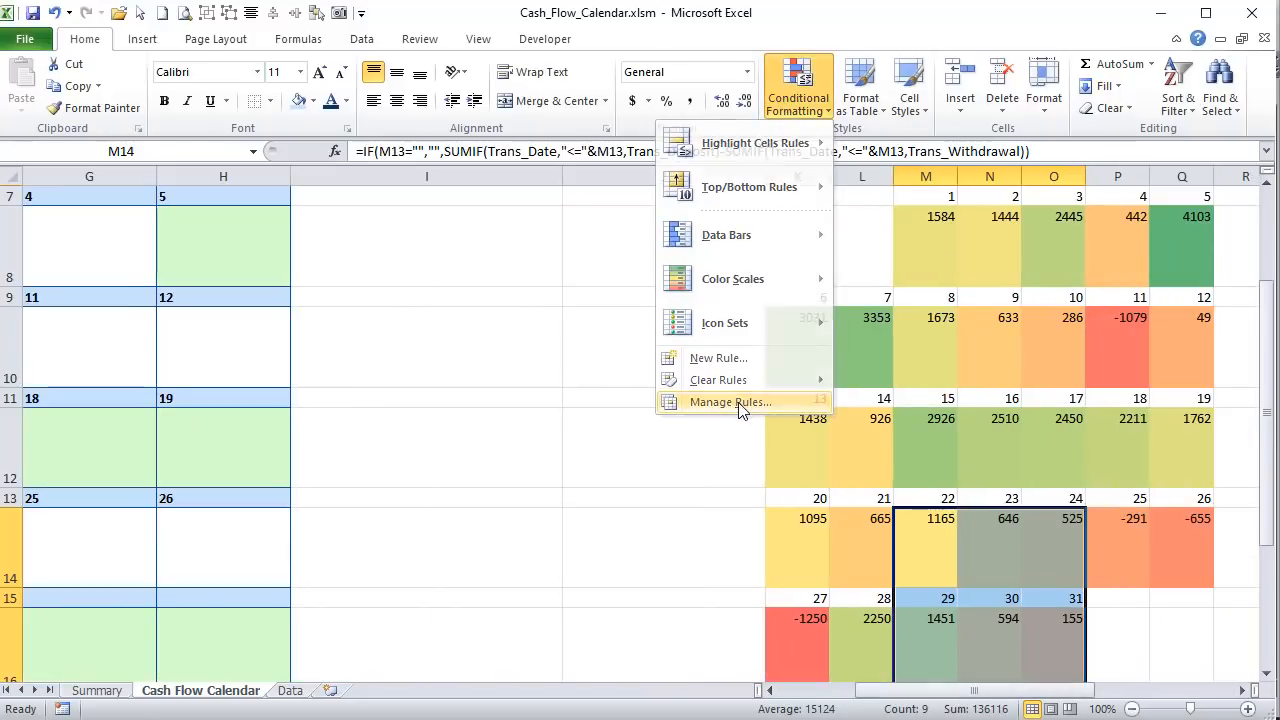
click(738, 402)
click(416, 369)
click(565, 314)
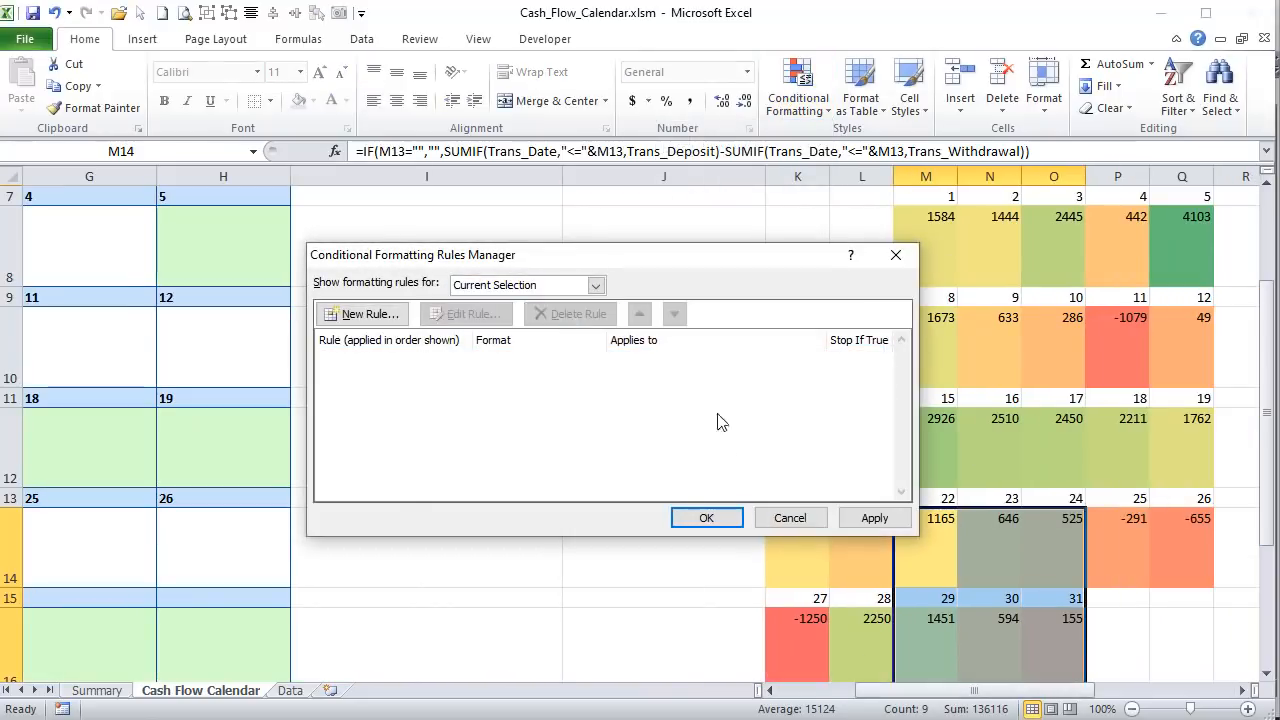
click(720, 519)
- Open the rules manager for calendar cell F8 and copy the range that the green rule applies to
drag(1010, 688, 932, 677)
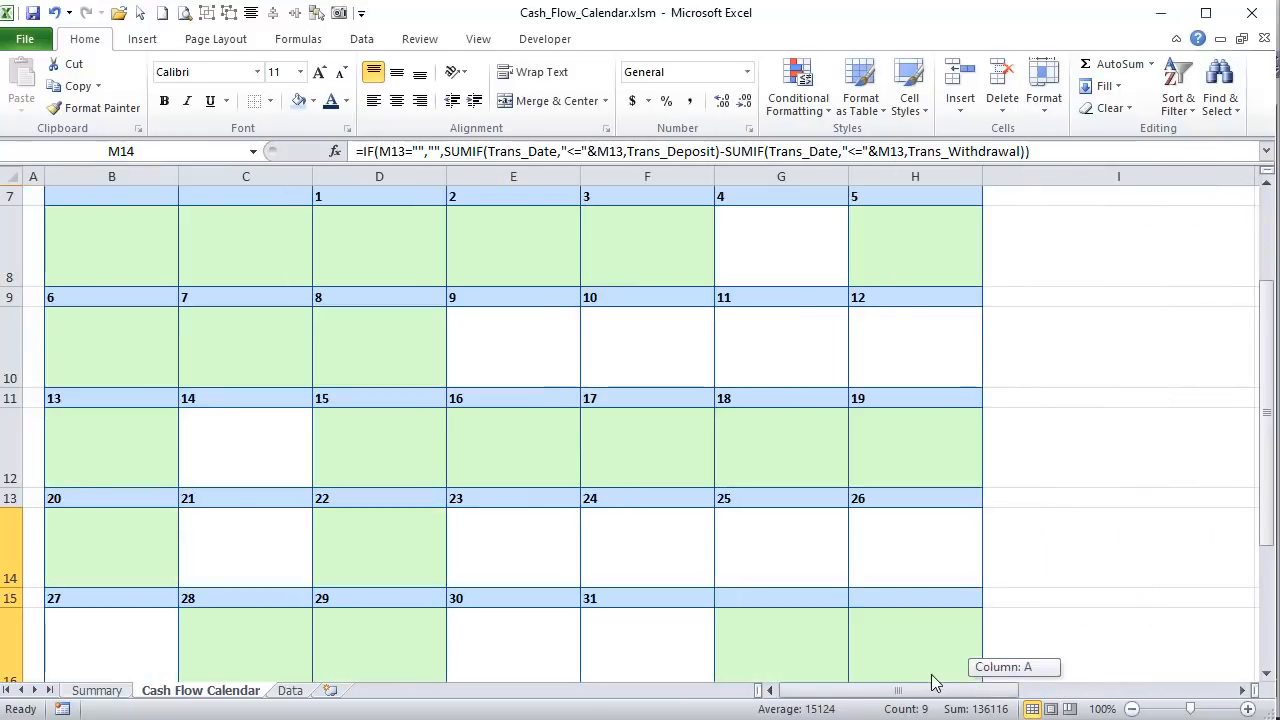
scroll(443, 363, up, 2)
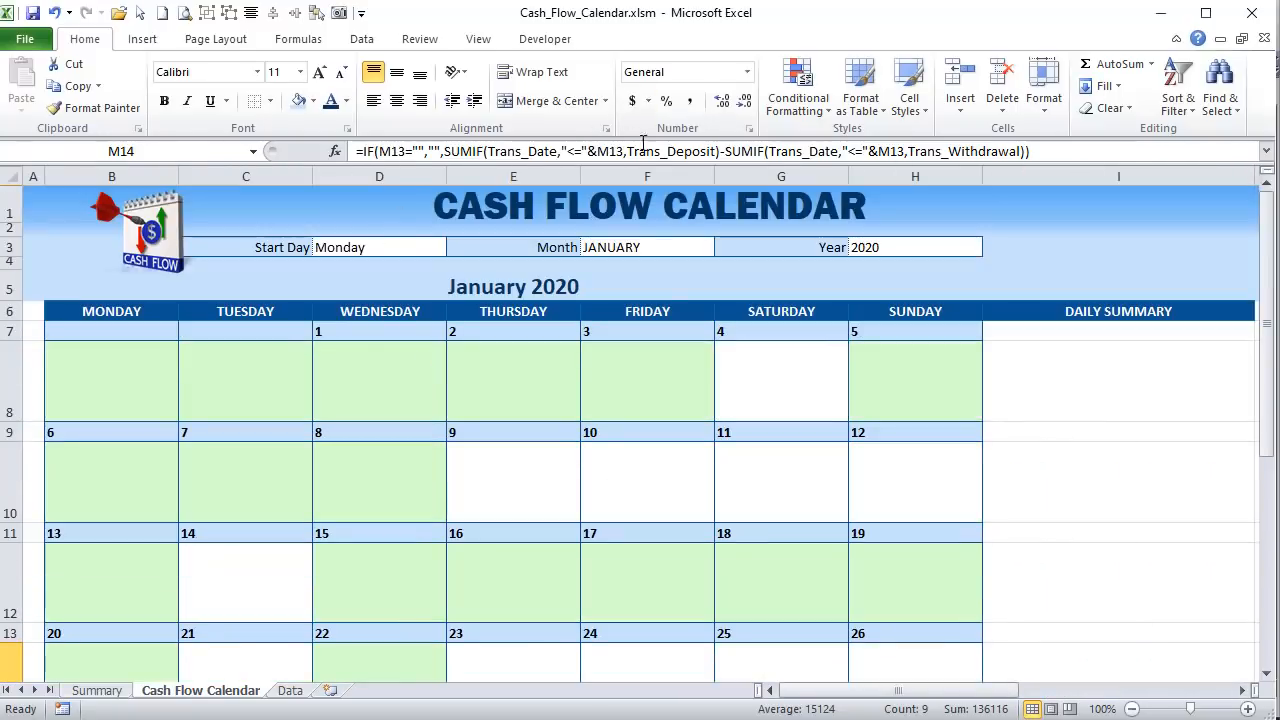
click(683, 403)
click(797, 90)
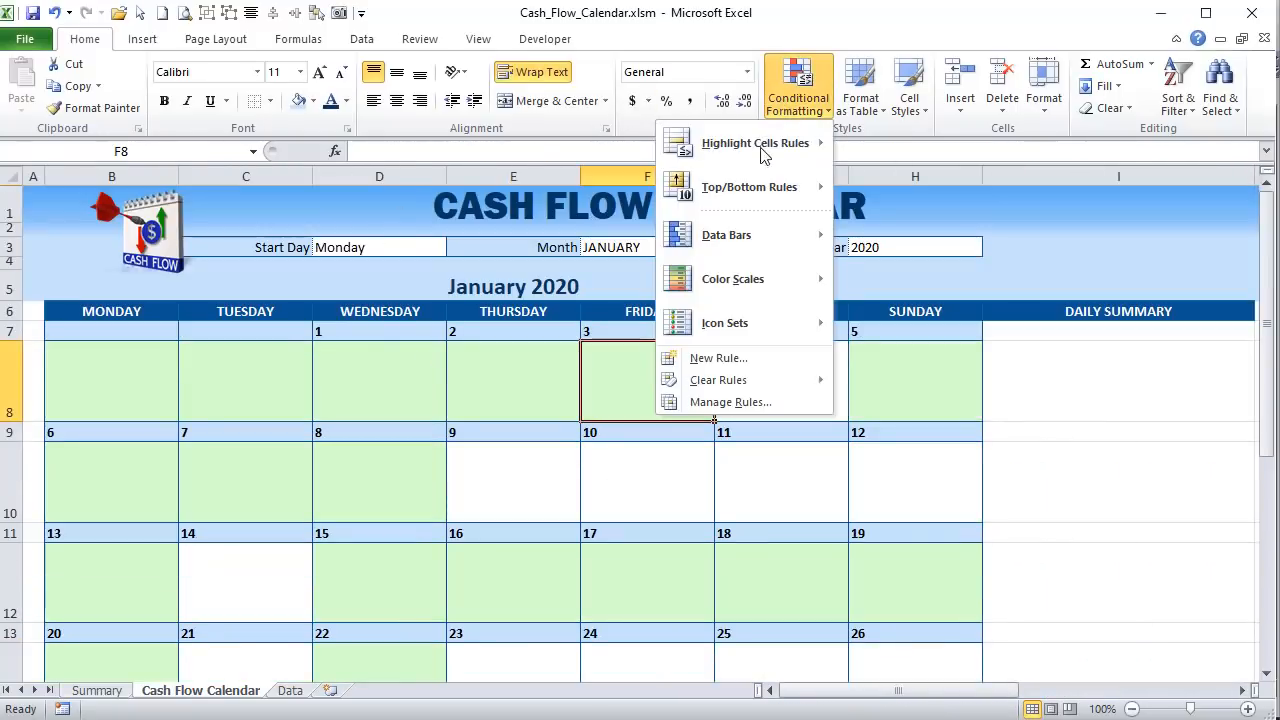
click(740, 402)
click(683, 367)
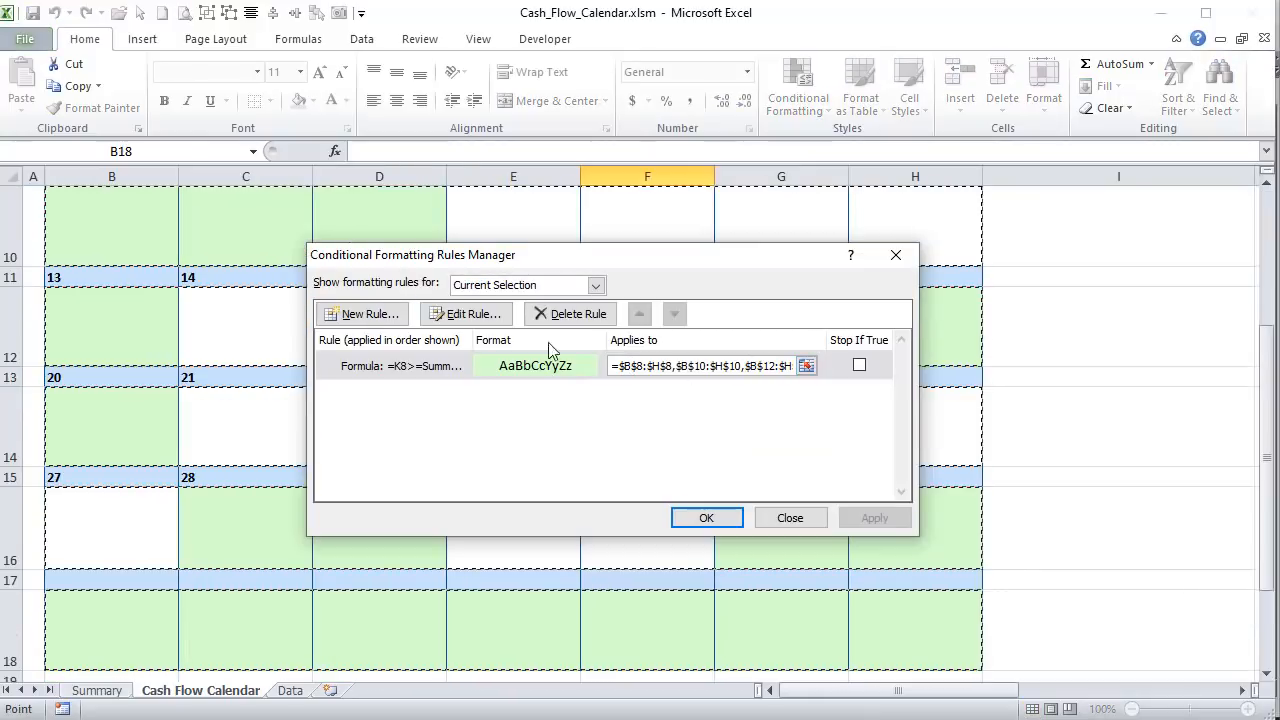
click(497, 318)
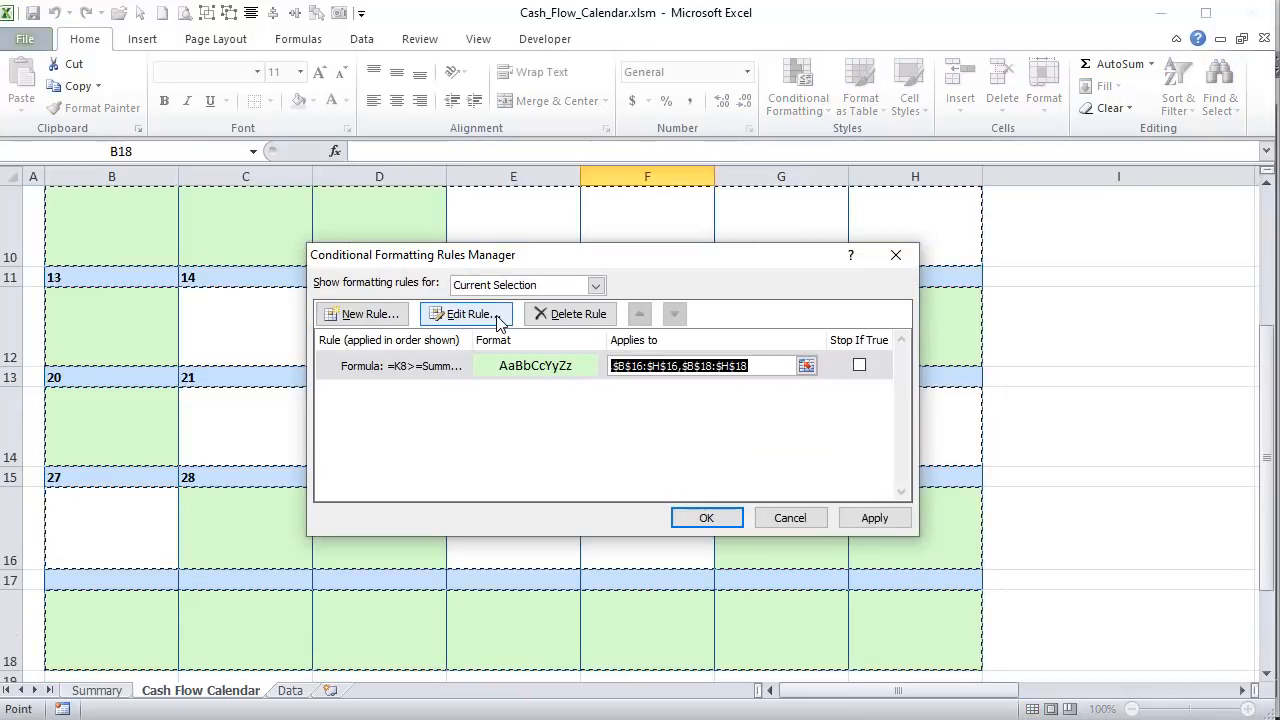
click(497, 318)
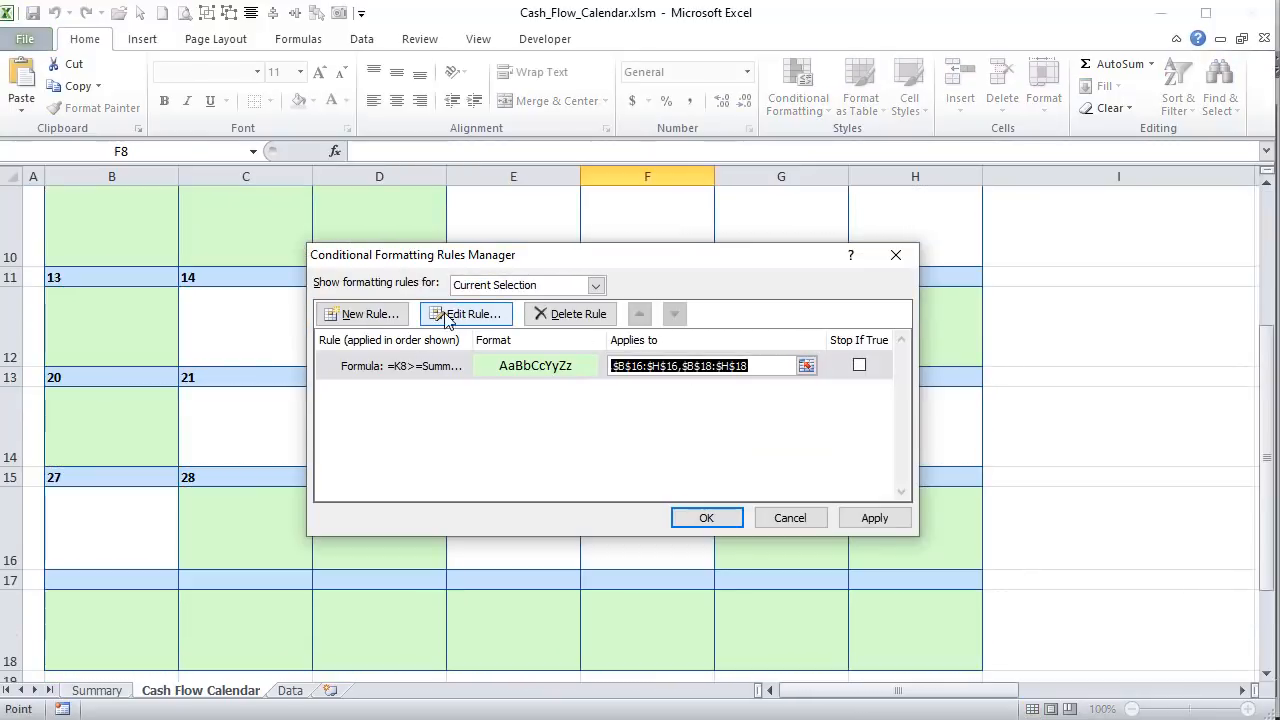
- Add a new rule that uses a formula and begin it with =and(K8<, keeping K8 relative
click(362, 314)
click(432, 341)
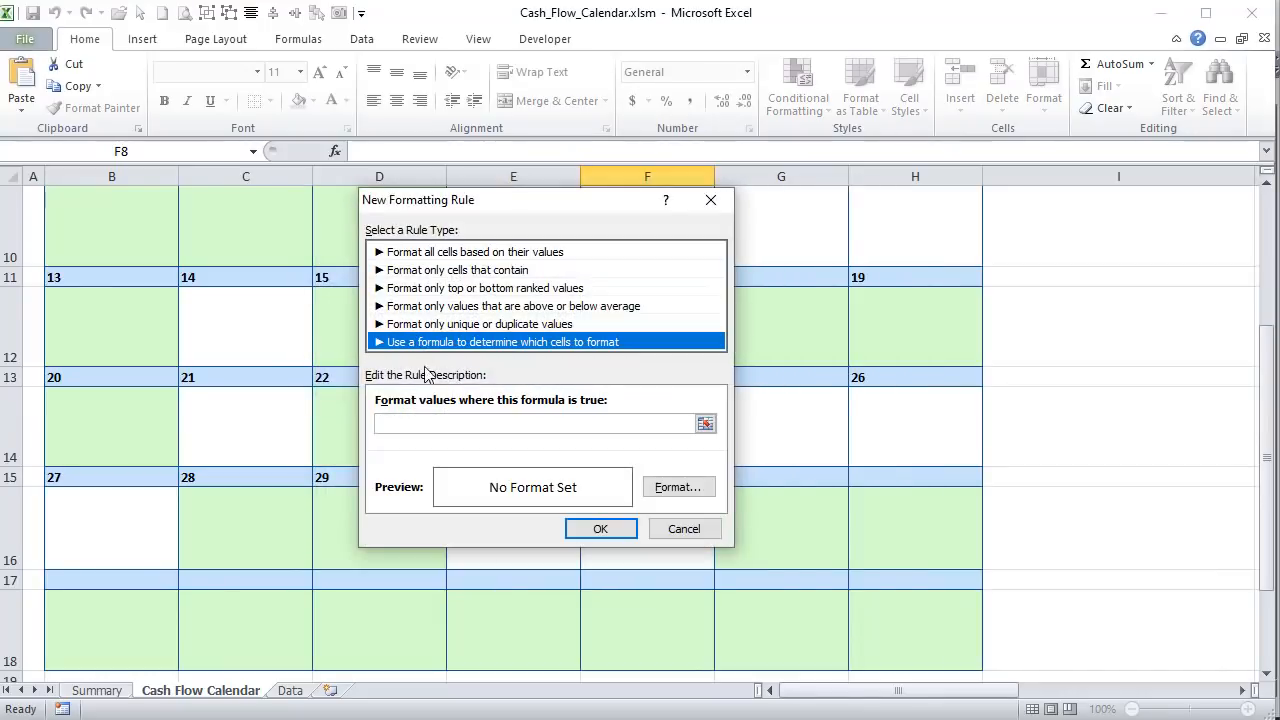
click(433, 423)
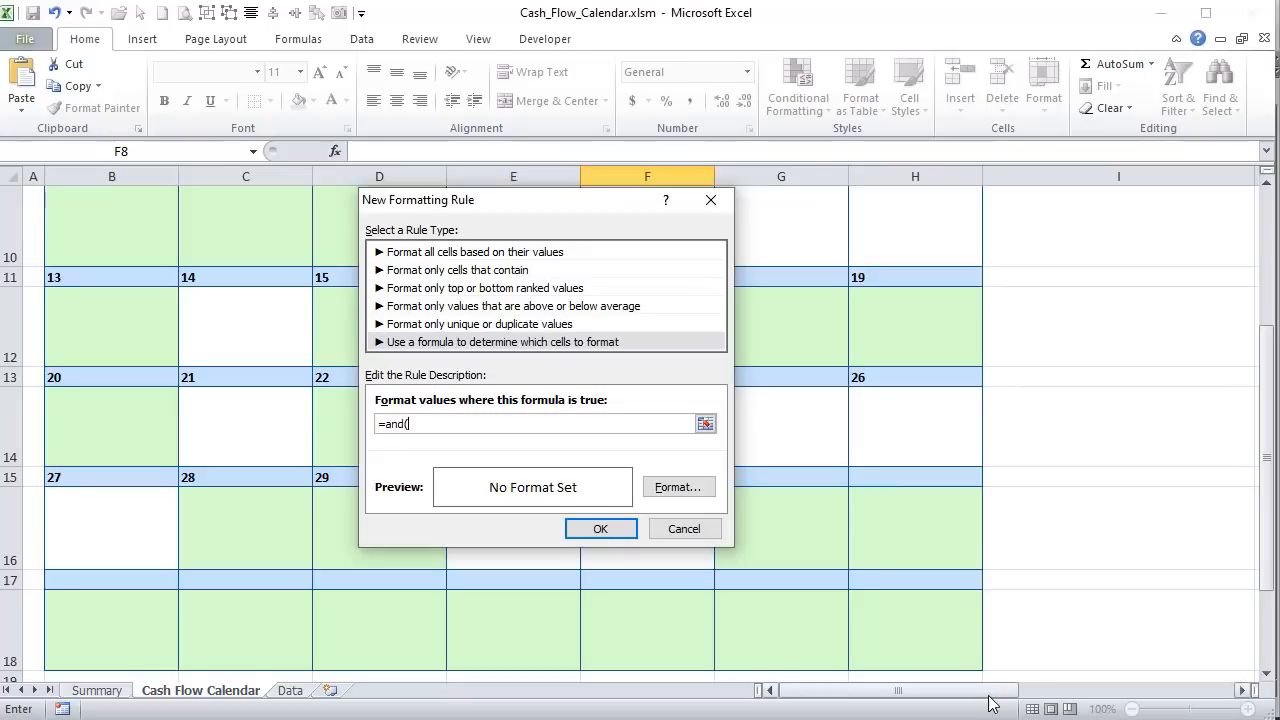
click(932, 357)
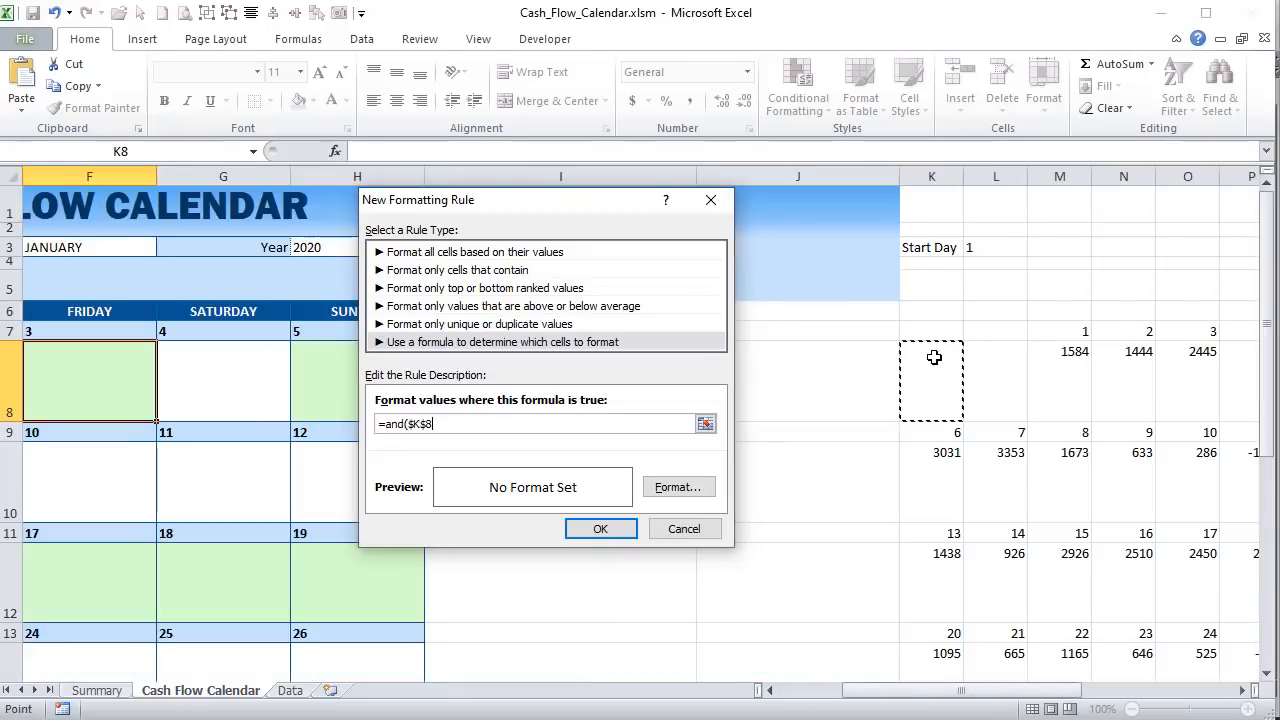
click(424, 424)
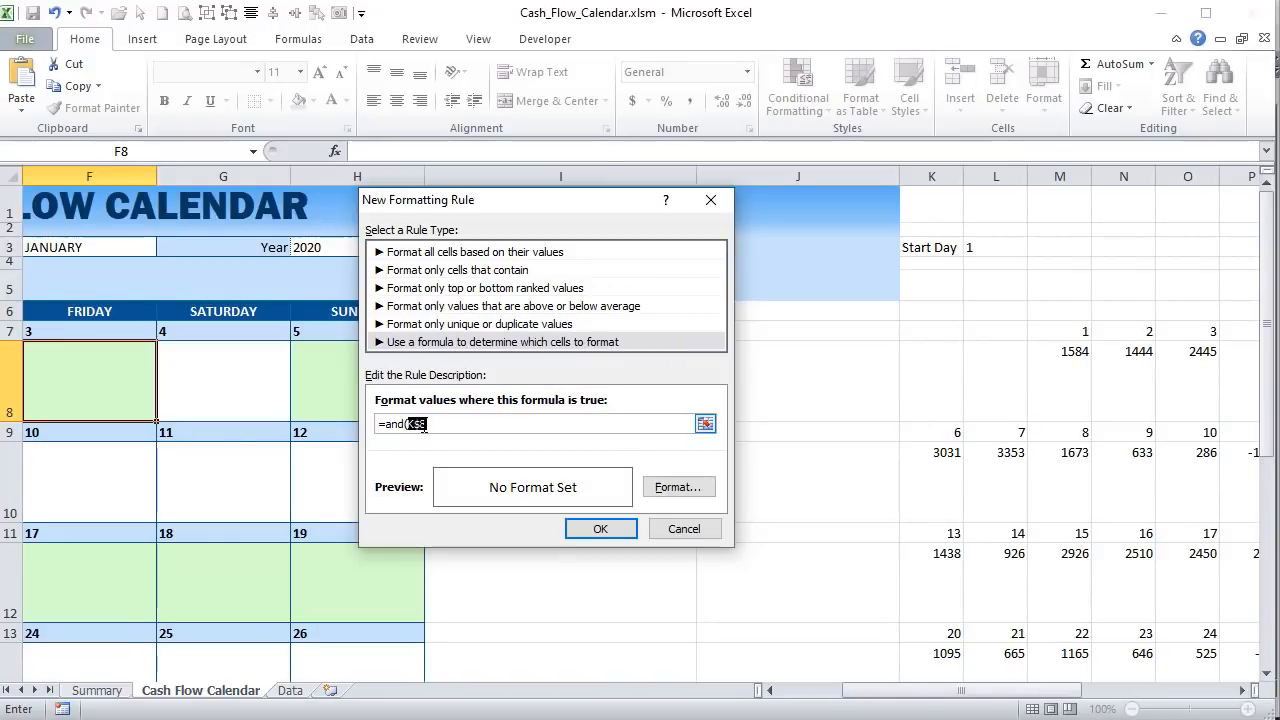
text(K8<)
- Complete the formula as =and(K8<Summary!$I$6,K8>Summary!$I$8), picking the green and red threshold cells on the Summary sheet
click(95, 690)
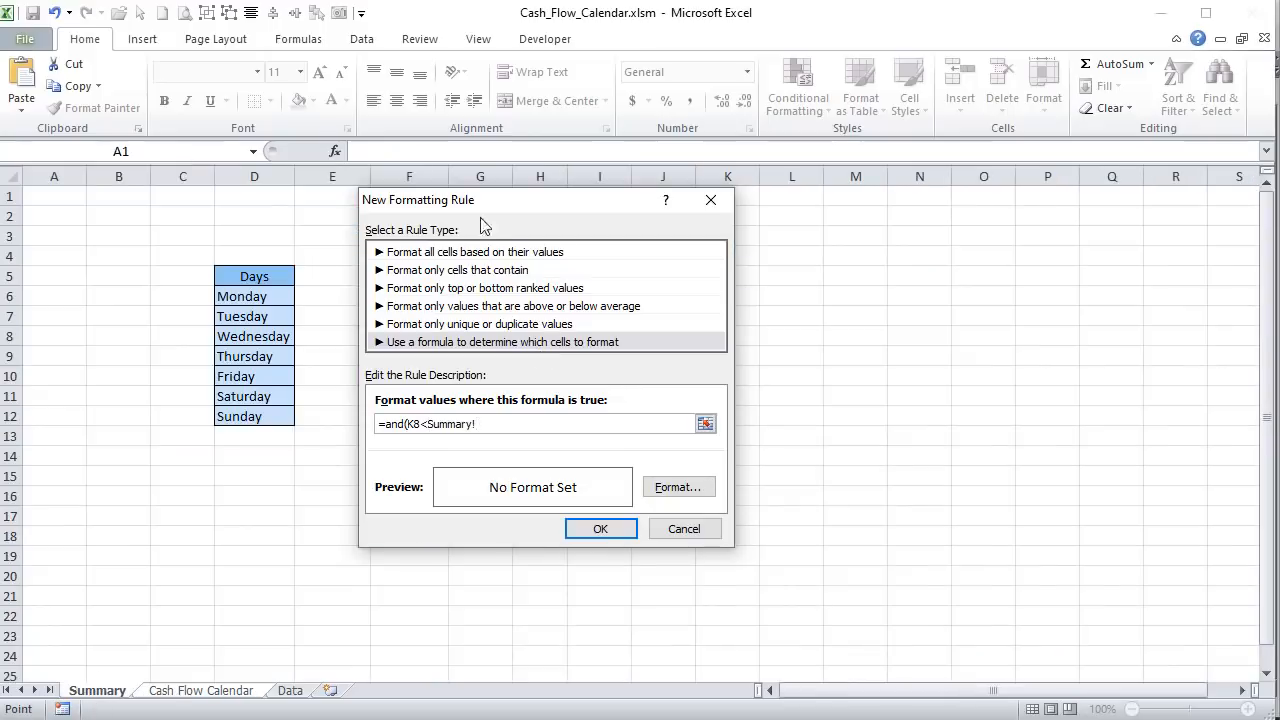
drag(480, 218, 842, 253)
click(620, 300)
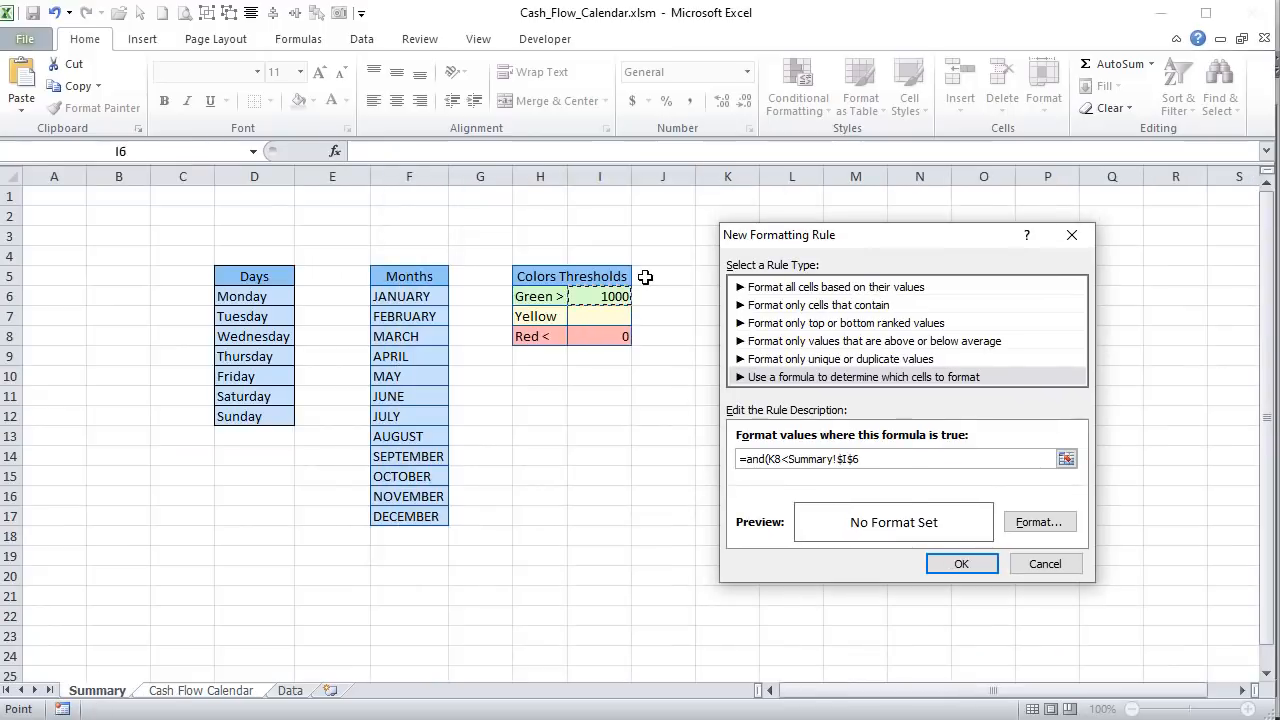
text(,)
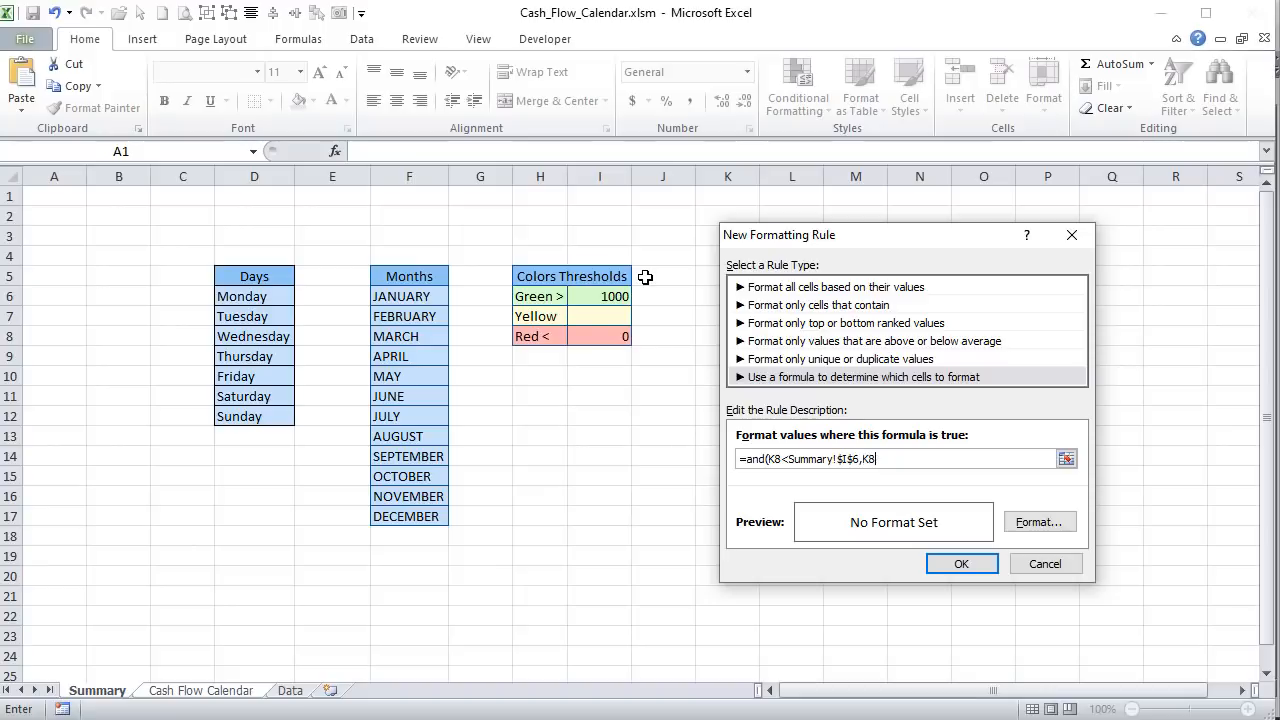
click(622, 338)
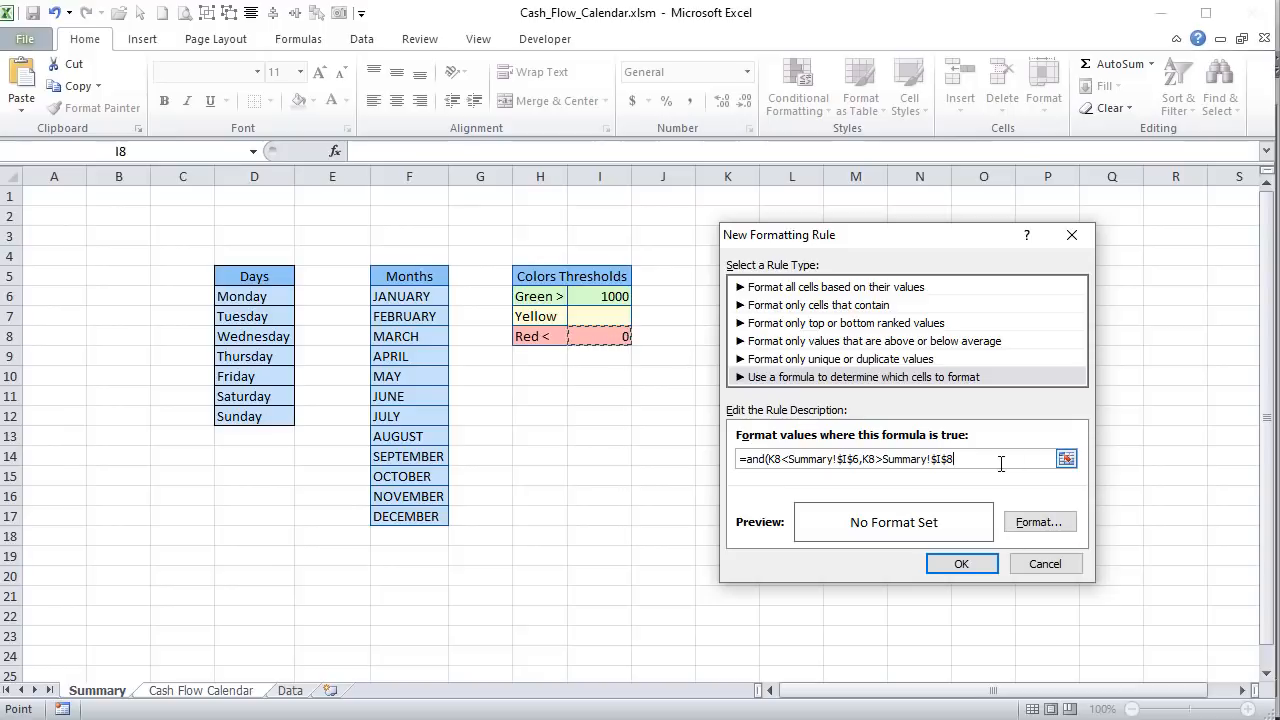
- Give the new AND rule a two-colour gradient fill with both colours set to the recent pale yellow, and apply the rule
click(1017, 522)
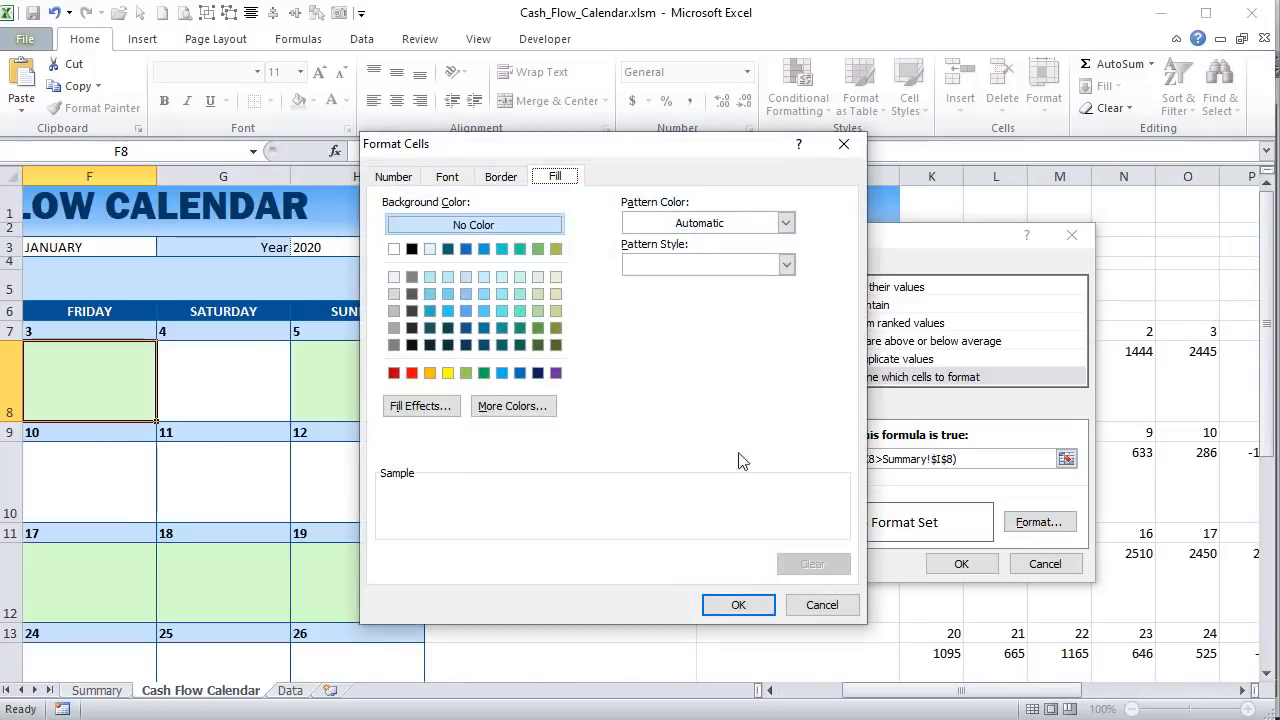
click(420, 406)
click(671, 256)
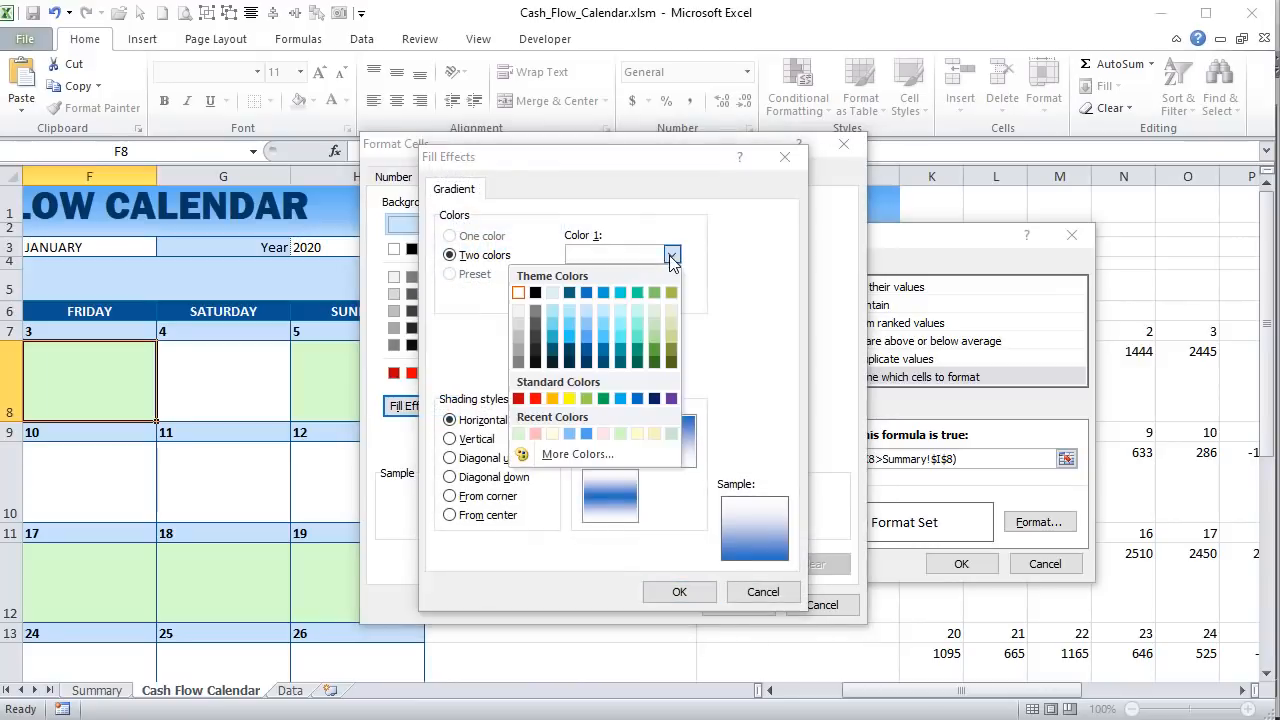
click(552, 433)
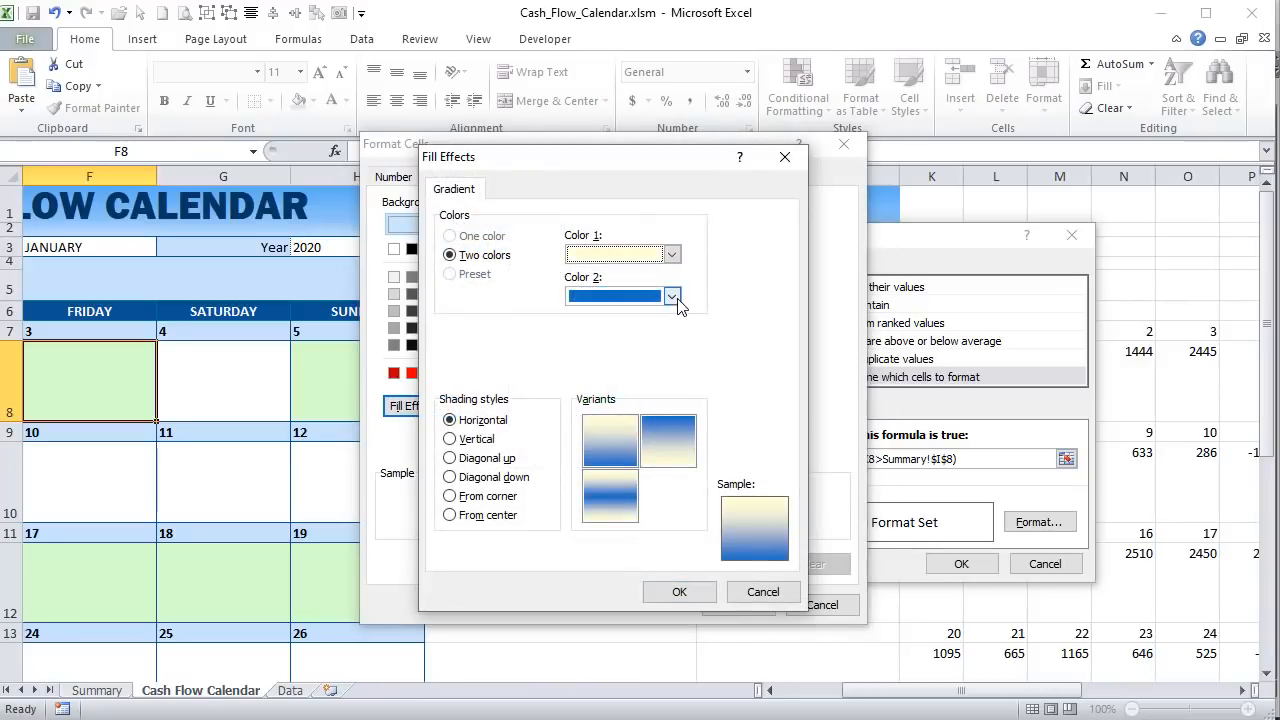
click(671, 297)
click(519, 475)
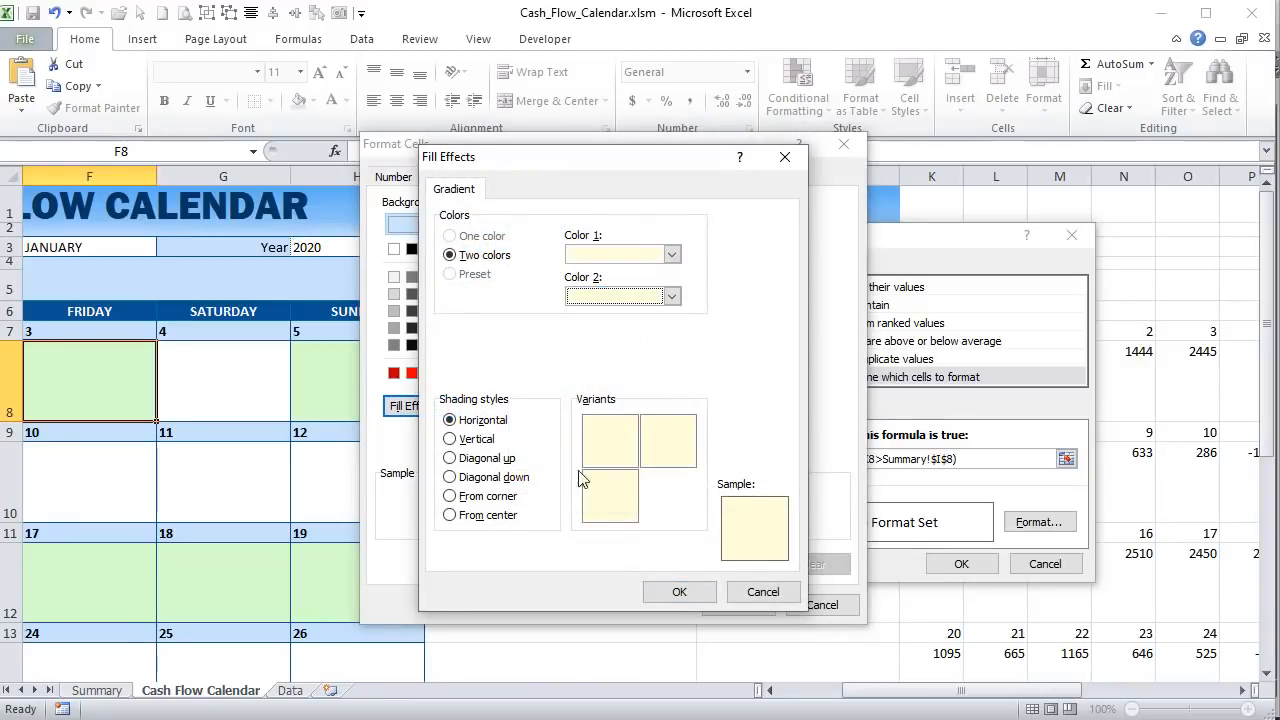
click(683, 592)
click(745, 606)
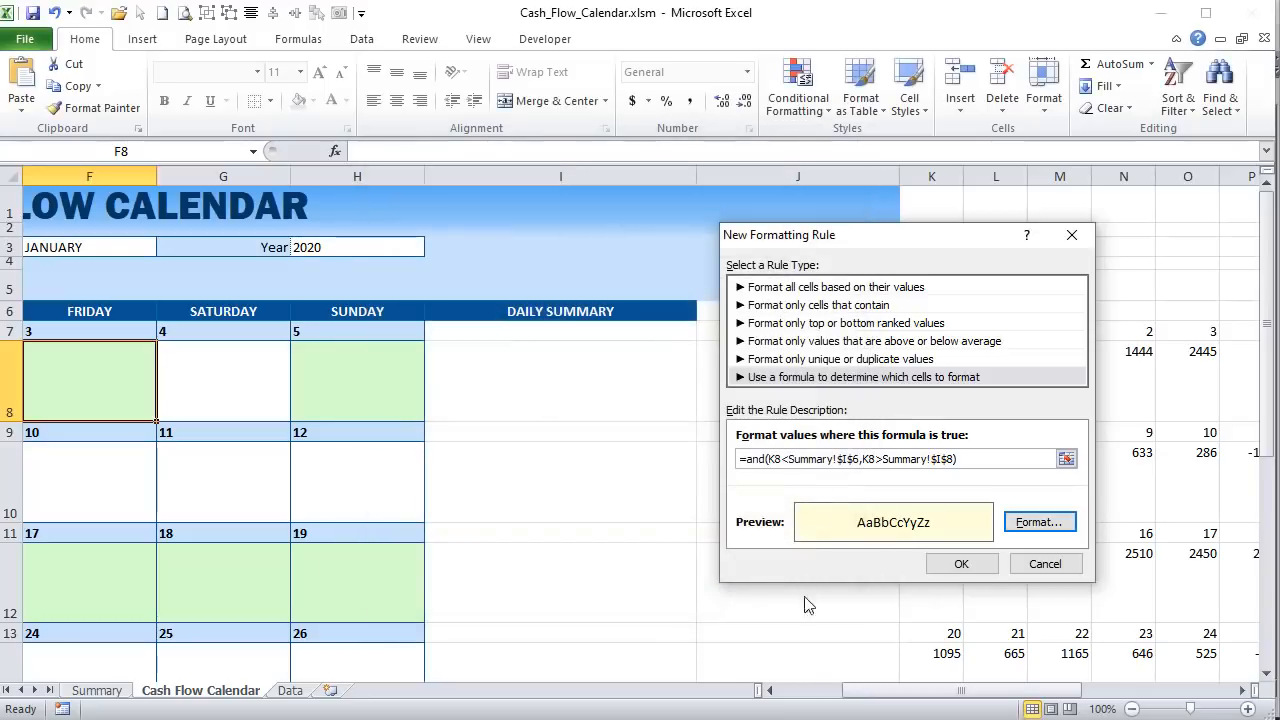
click(972, 563)
click(874, 518)
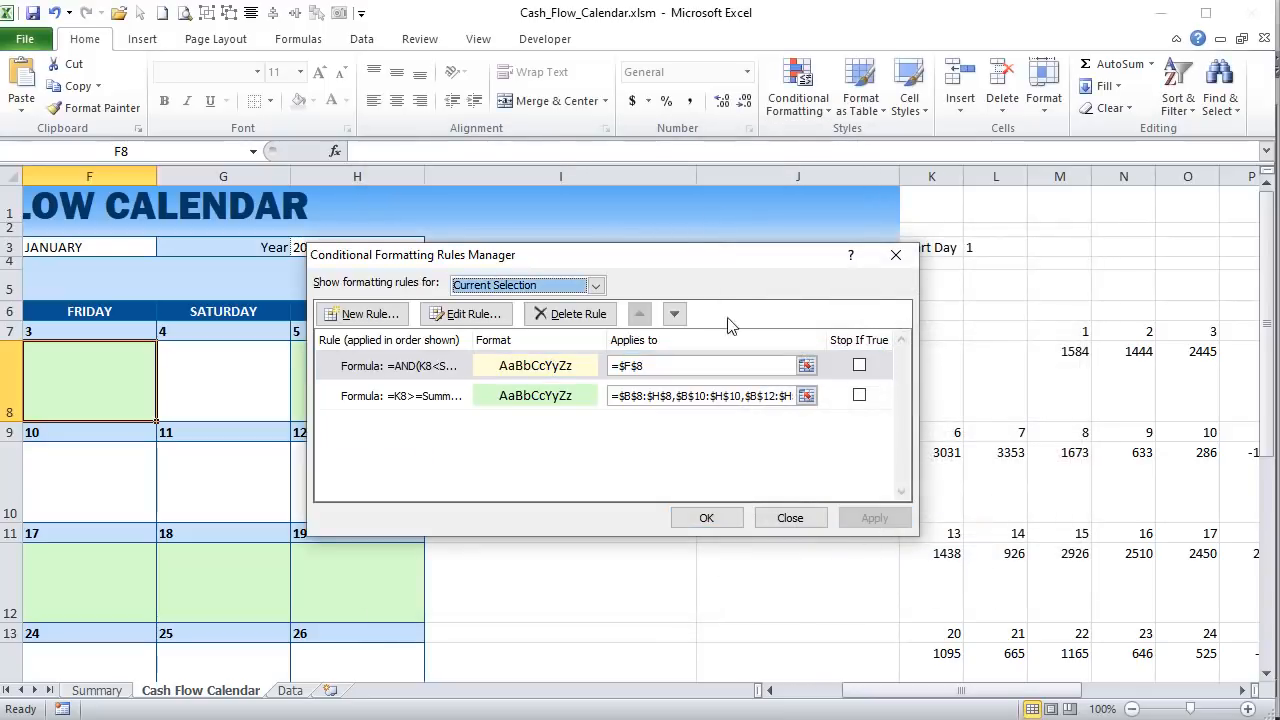
- Extend the yellow rule from F8 to the same calendar day ranges as the green rule by copying its range, and apply
drag(703, 259, 869, 248)
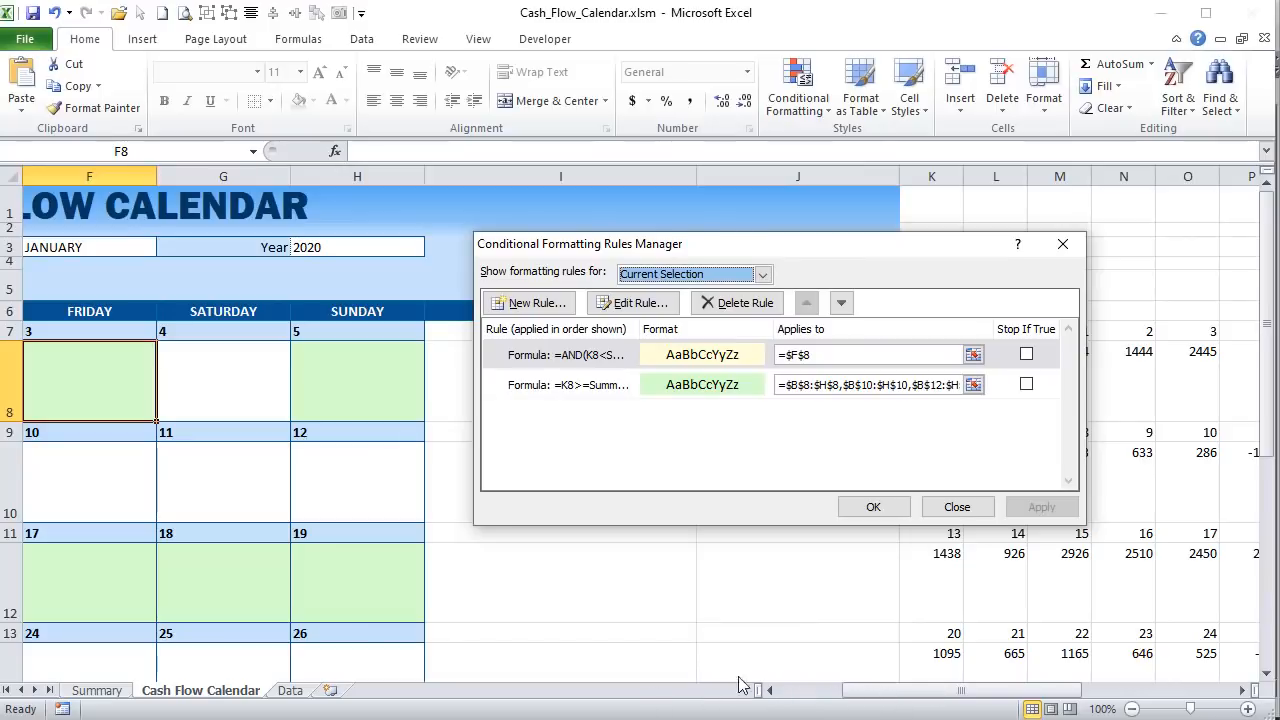
click(878, 354)
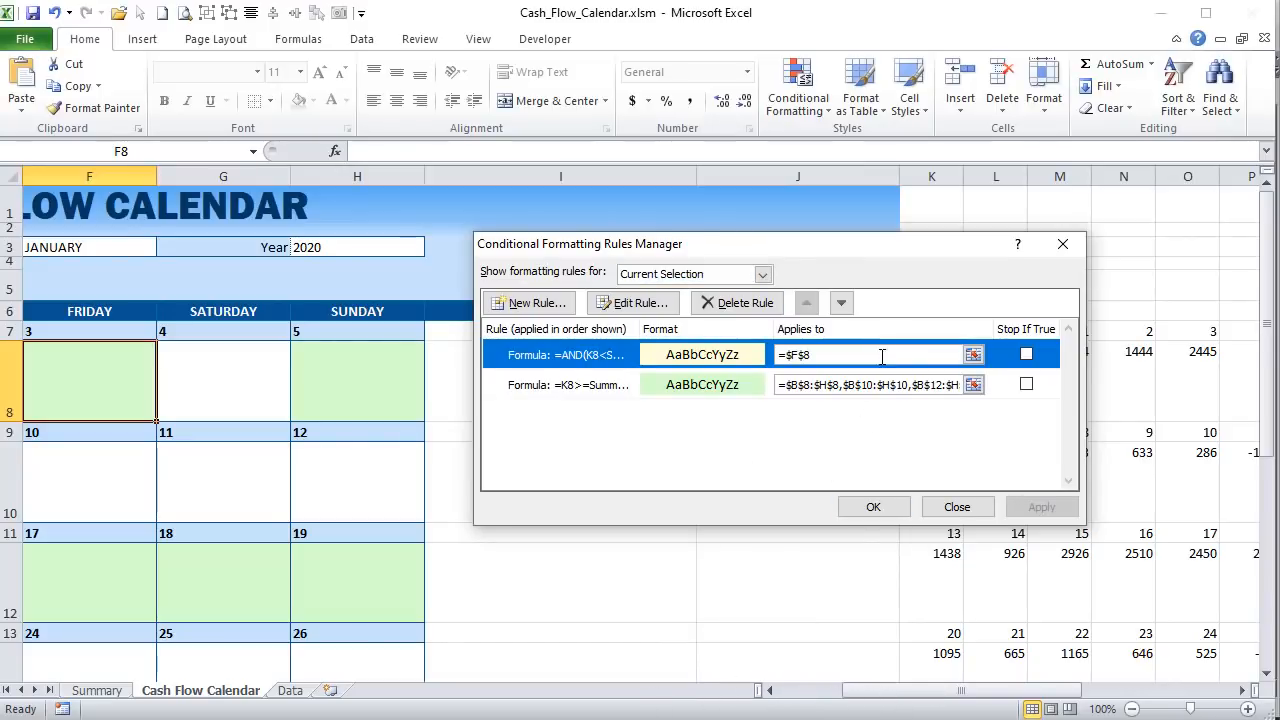
click(884, 383)
click(928, 383)
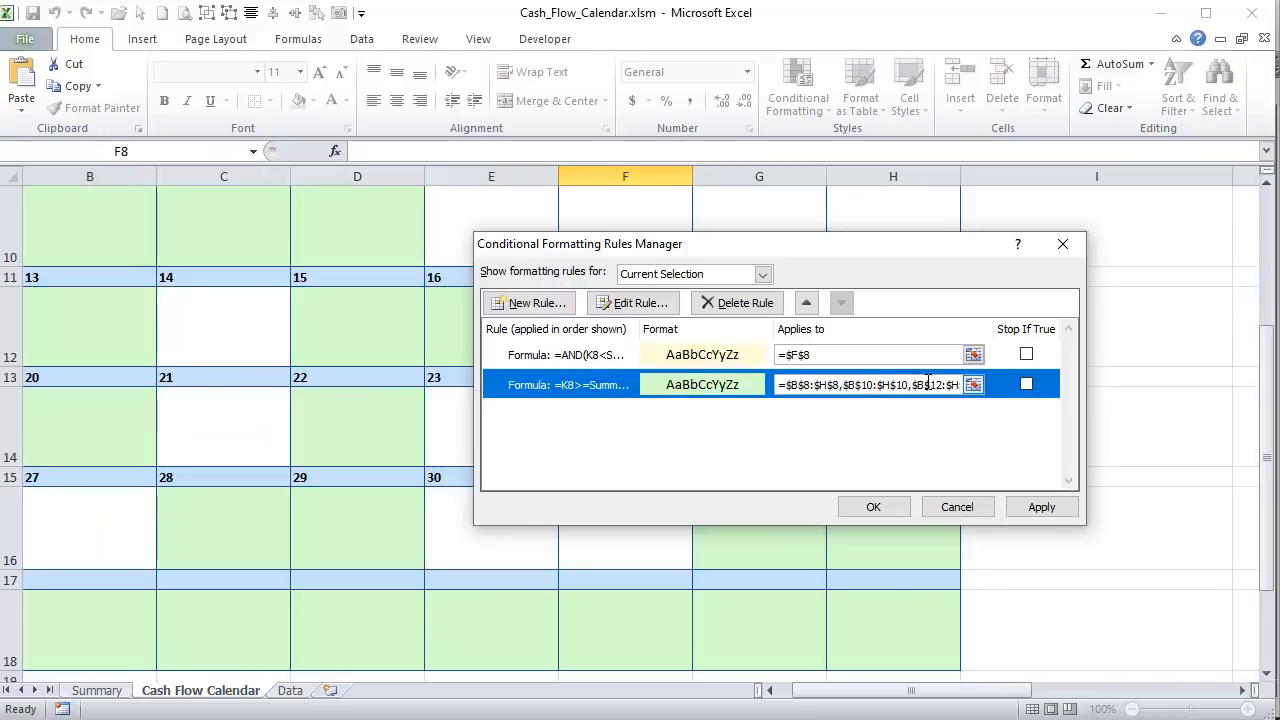
click(833, 388)
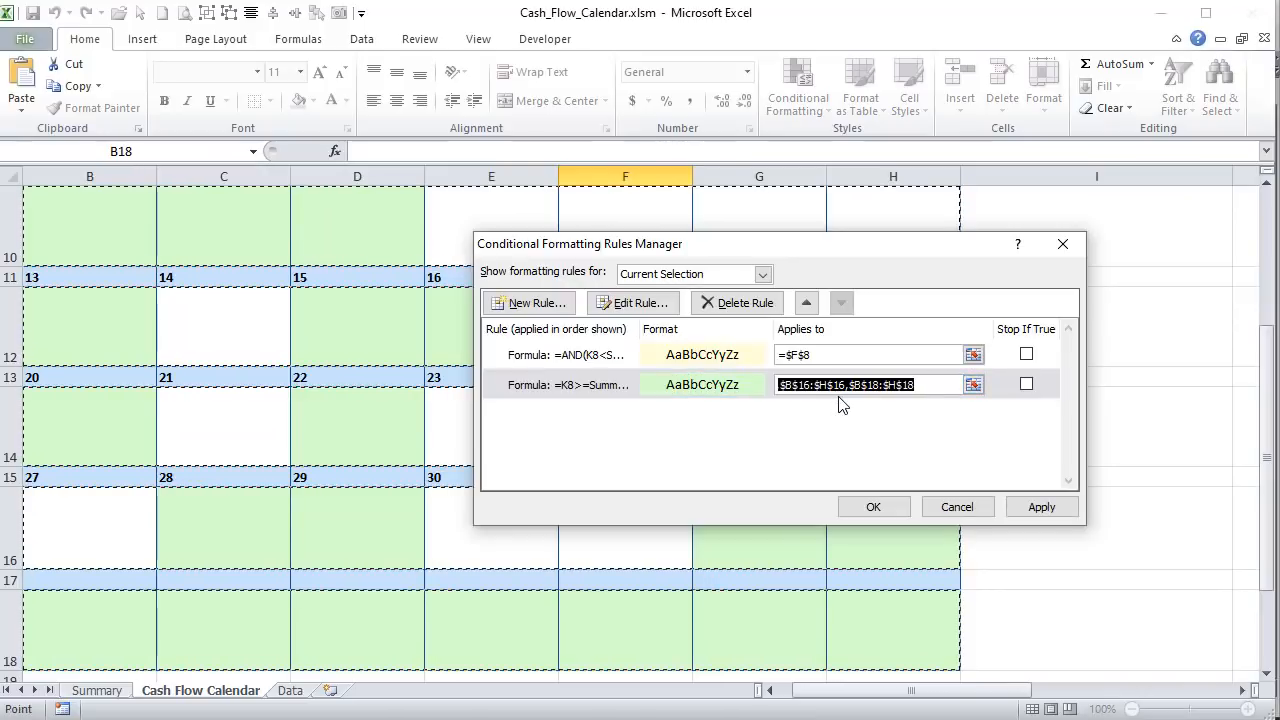
click(877, 355)
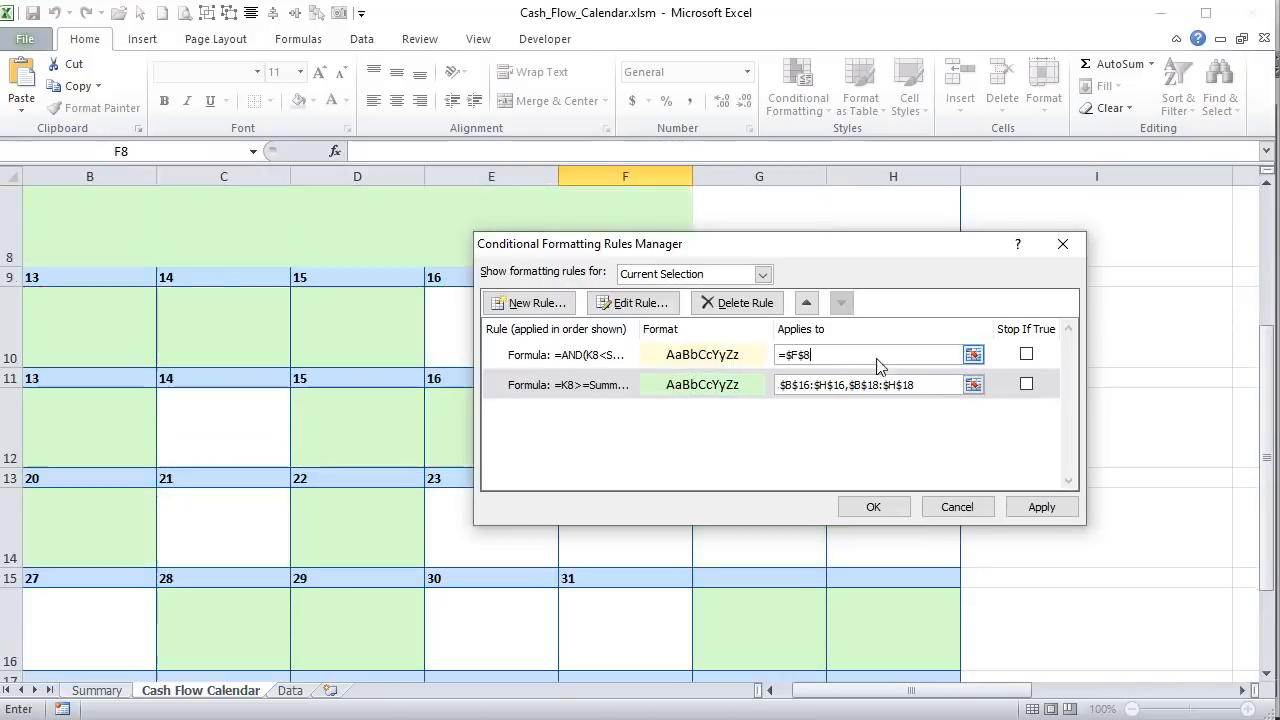
key(ctrl+v)
click(1041, 507)
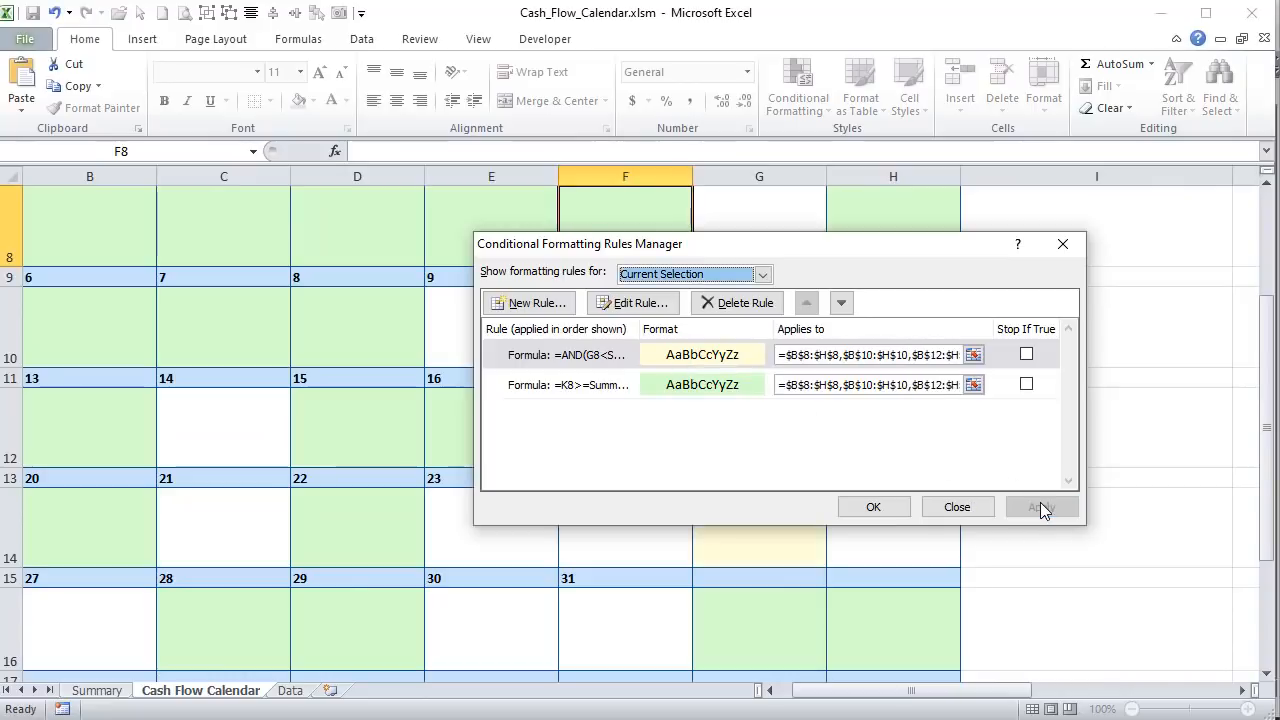
- Correct the yellow rule's formula to =AND(K8<Summary!$I$6,K8>Summary!$I$8) and apply it
click(609, 357)
click(626, 306)
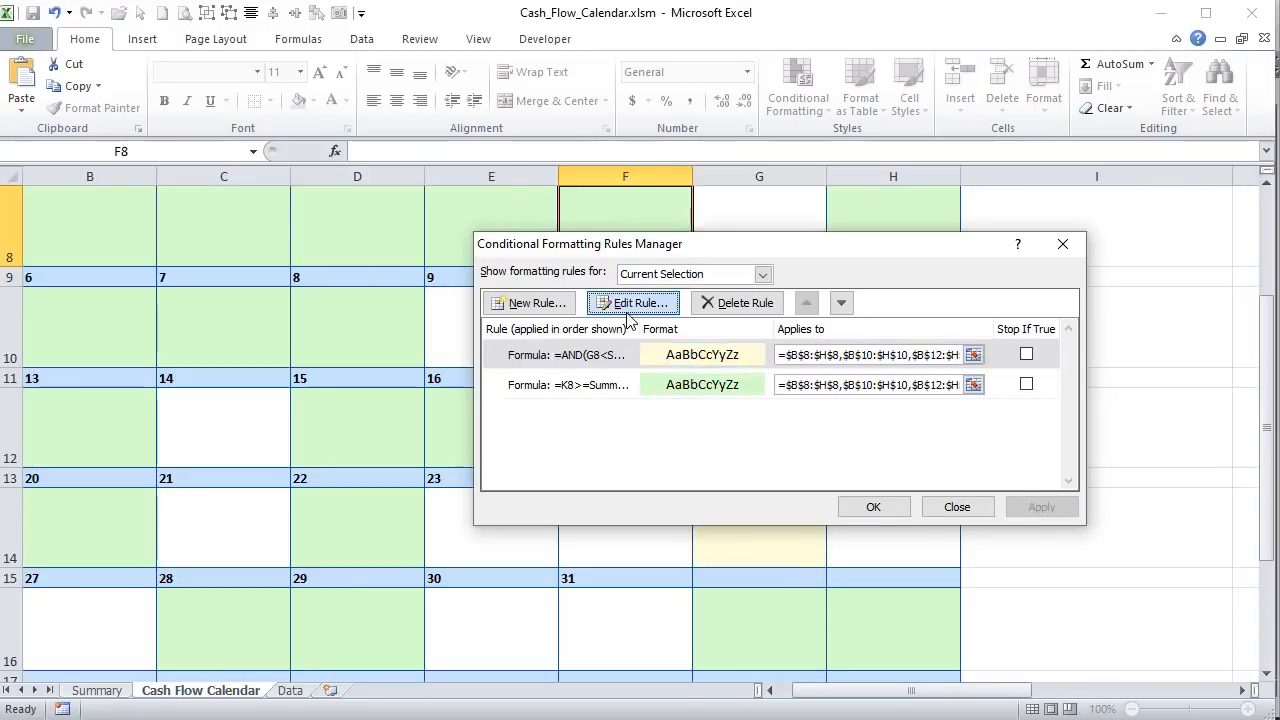
click(647, 434)
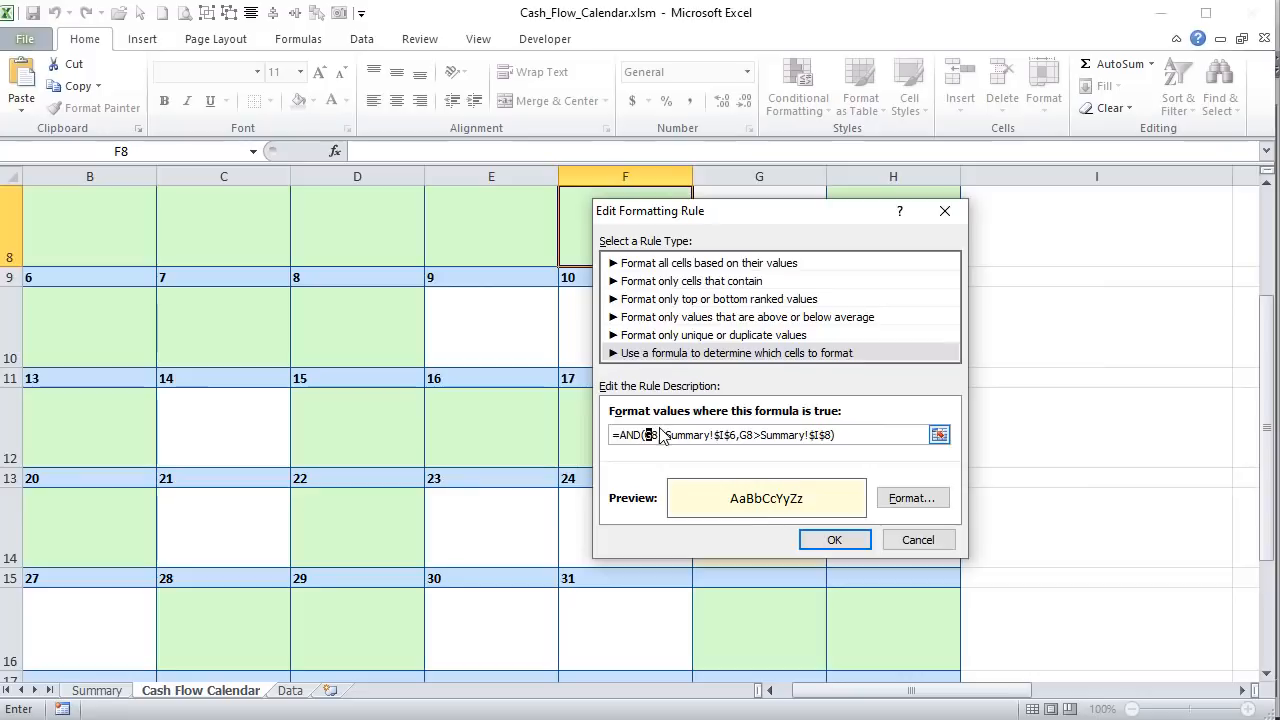
text(K)
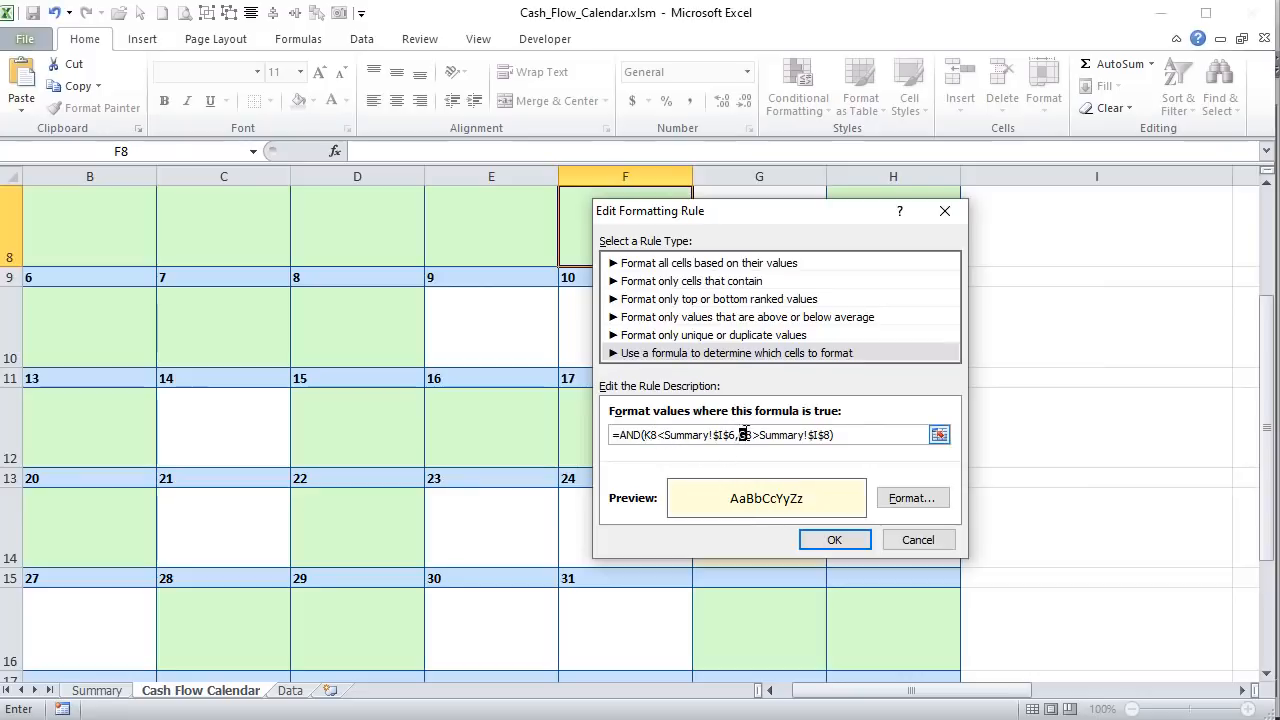
text(K)
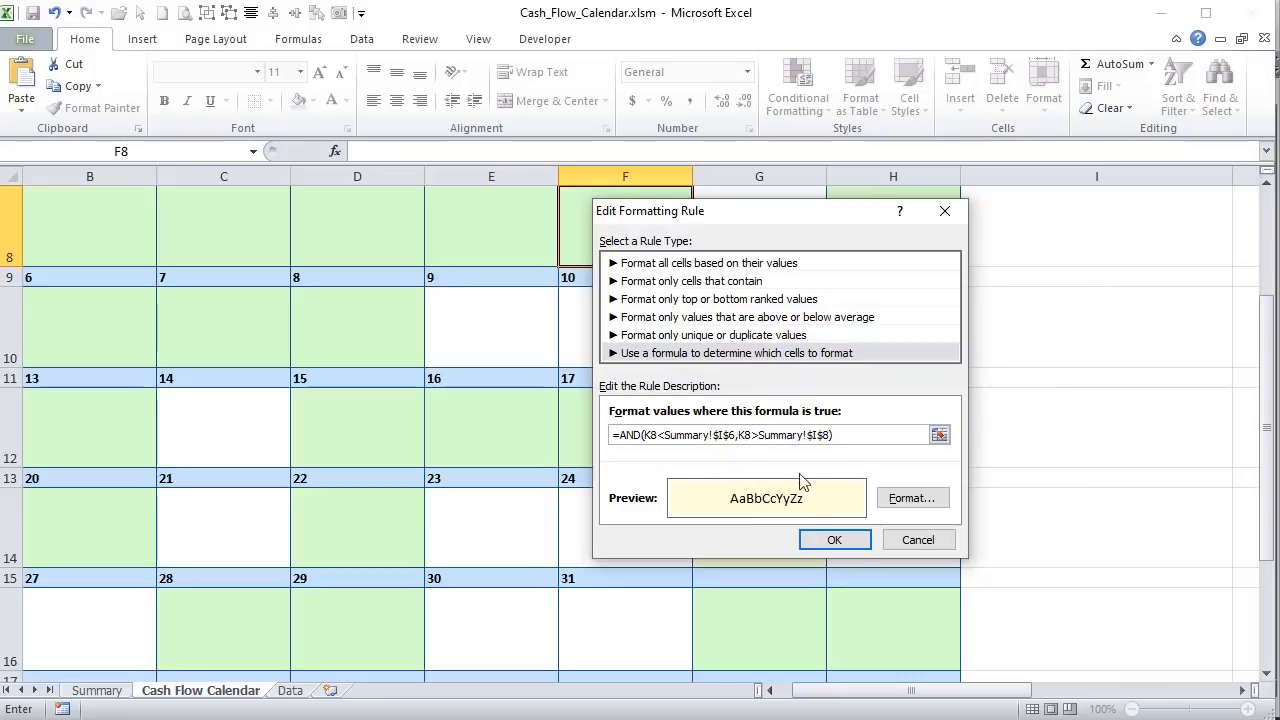
click(836, 539)
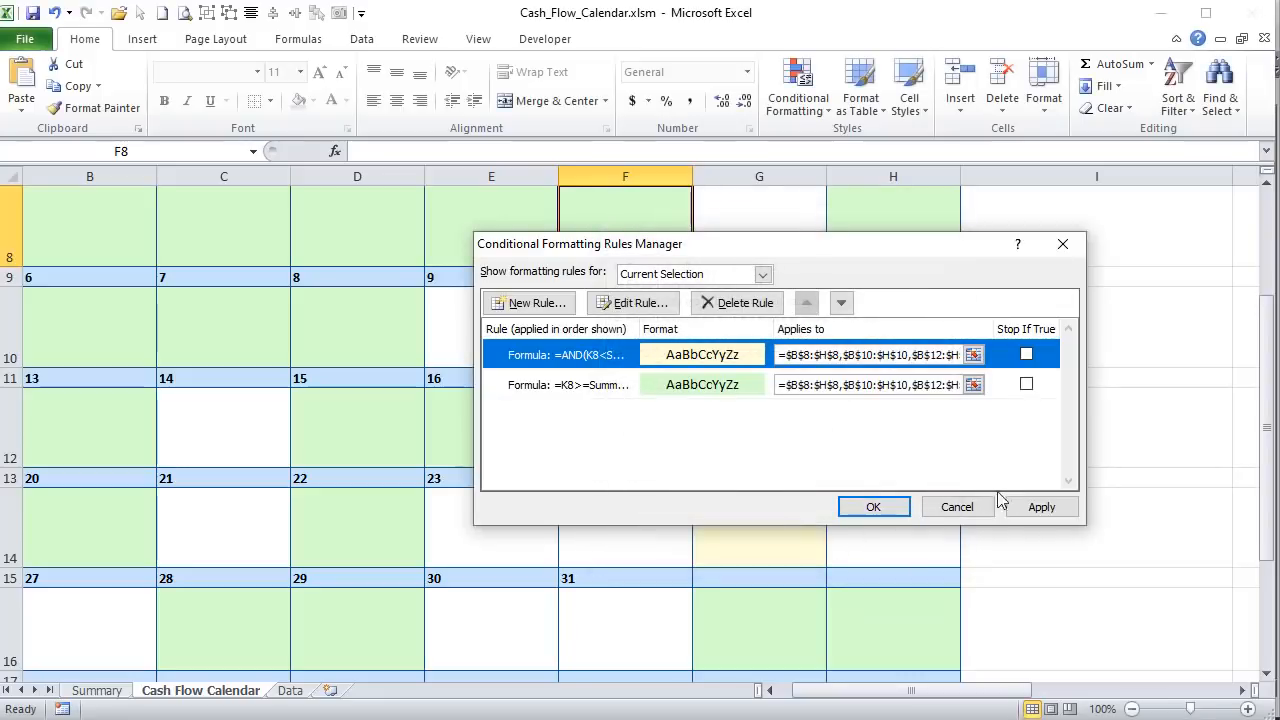
click(1040, 507)
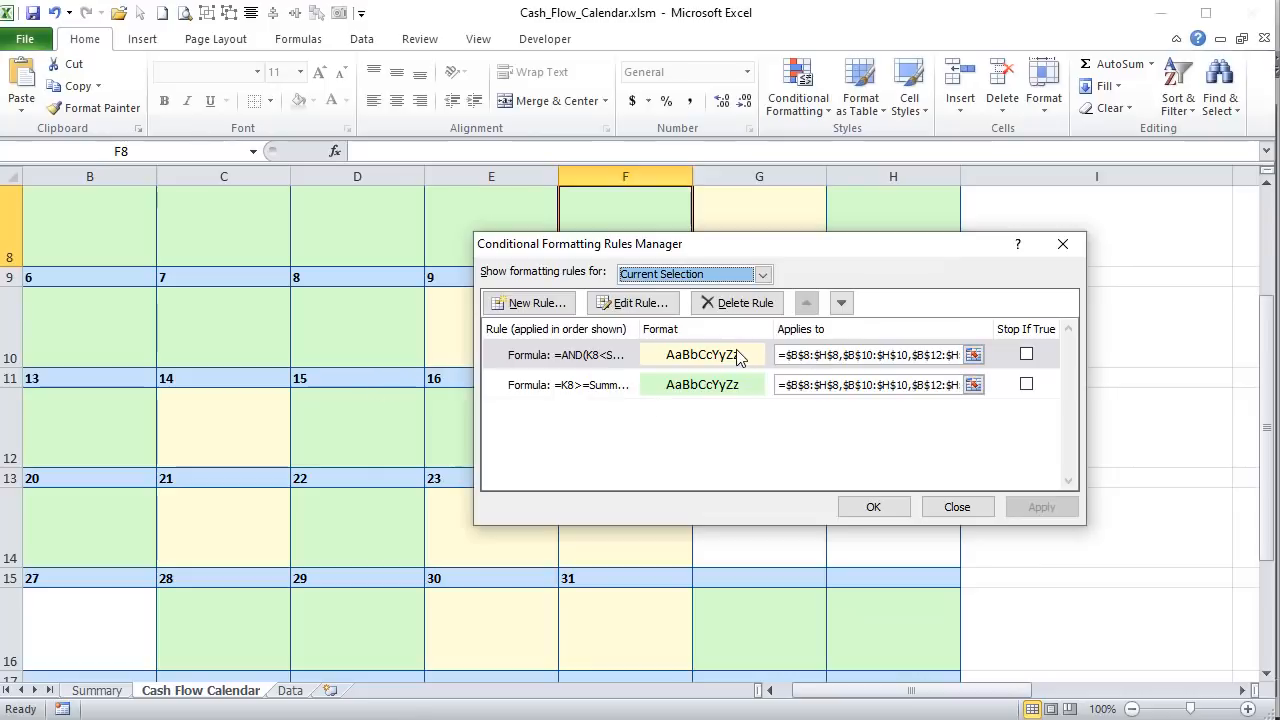
- Add a new formula-based rule with =K8<=Summary!$I$8, picking the red threshold cell on the Summary sheet
click(557, 306)
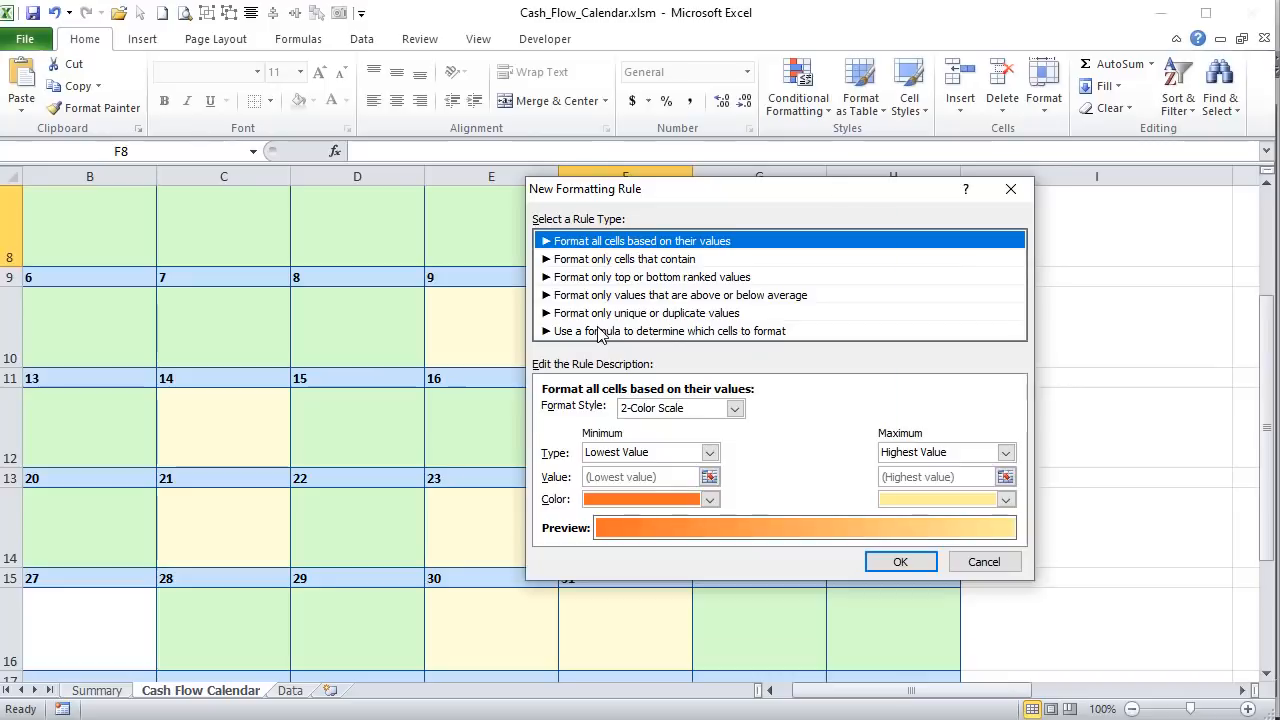
click(600, 332)
click(605, 412)
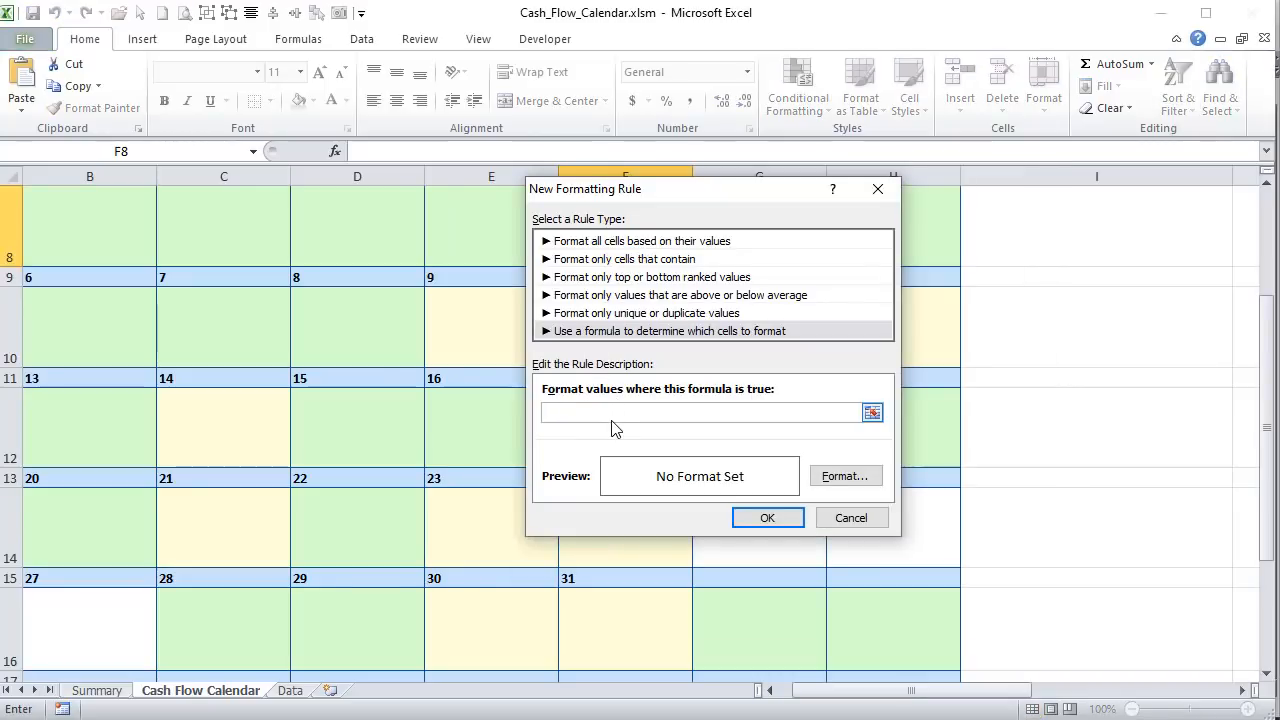
text(=K8 <=Summary!)
click(97, 690)
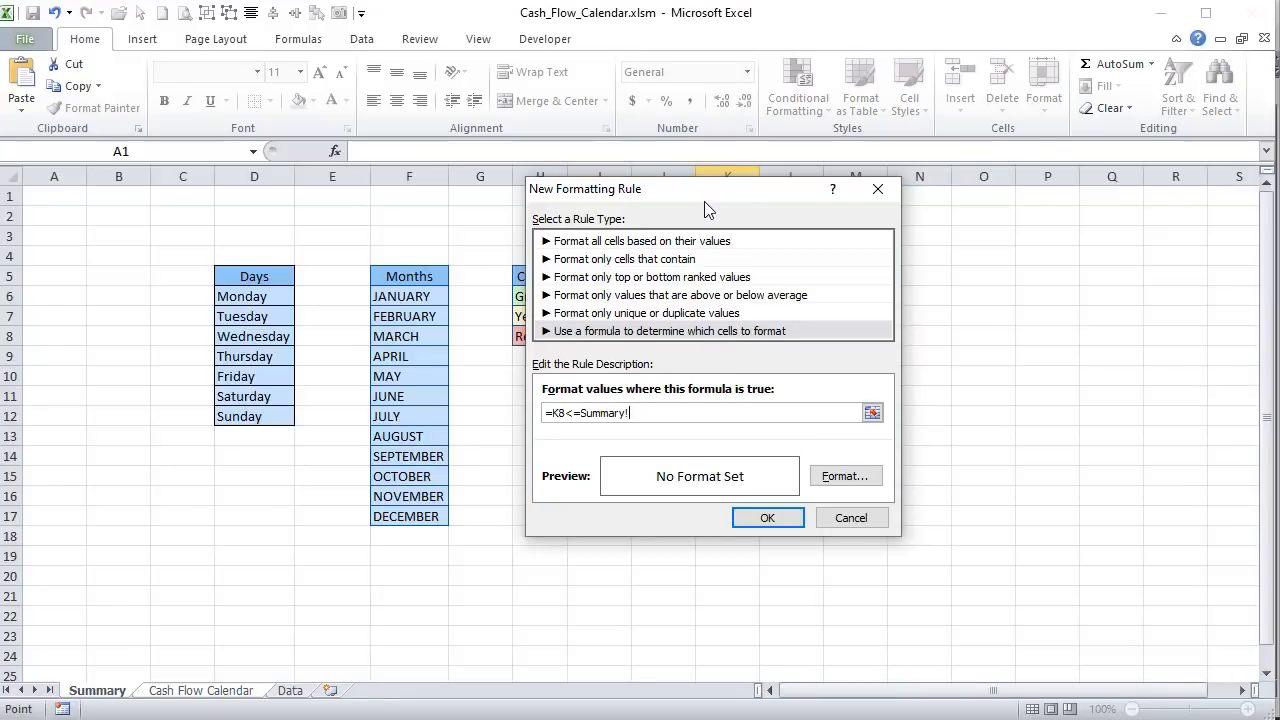
drag(704, 201, 910, 200)
click(622, 336)
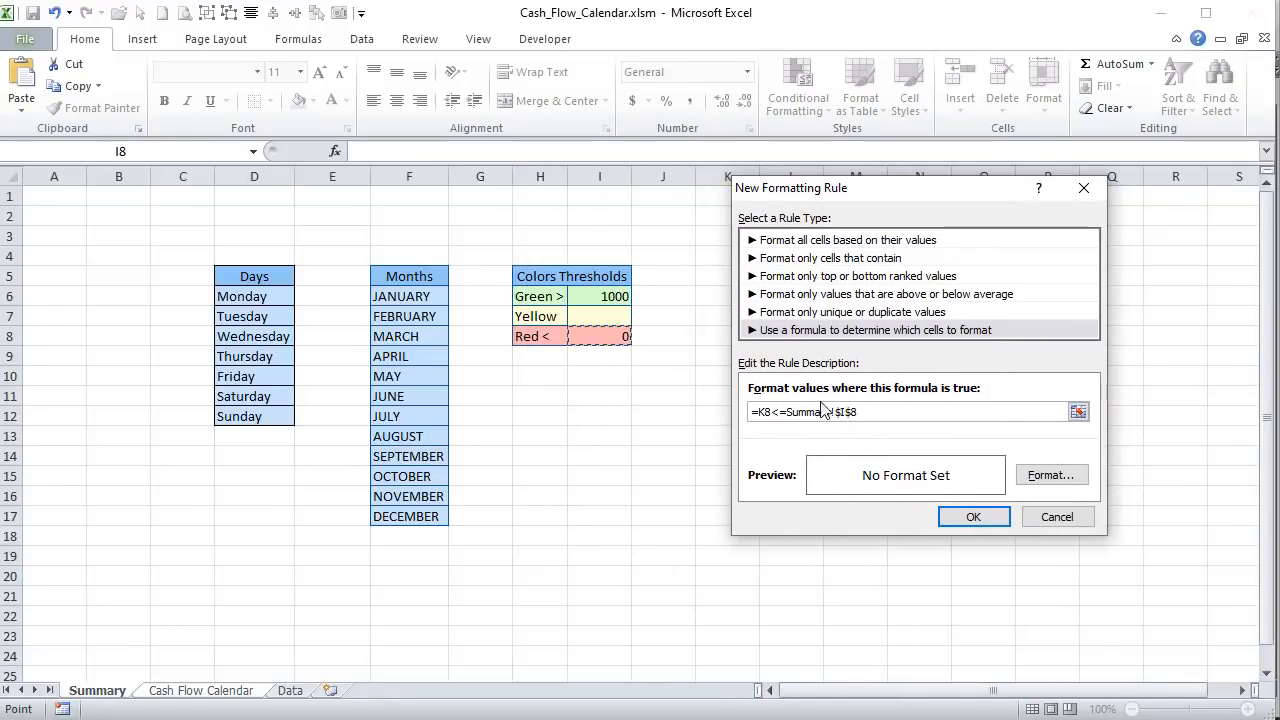
- Give the red-threshold rule a gradient fill with both colours set to the recent pale red, and add the rule
click(1050, 475)
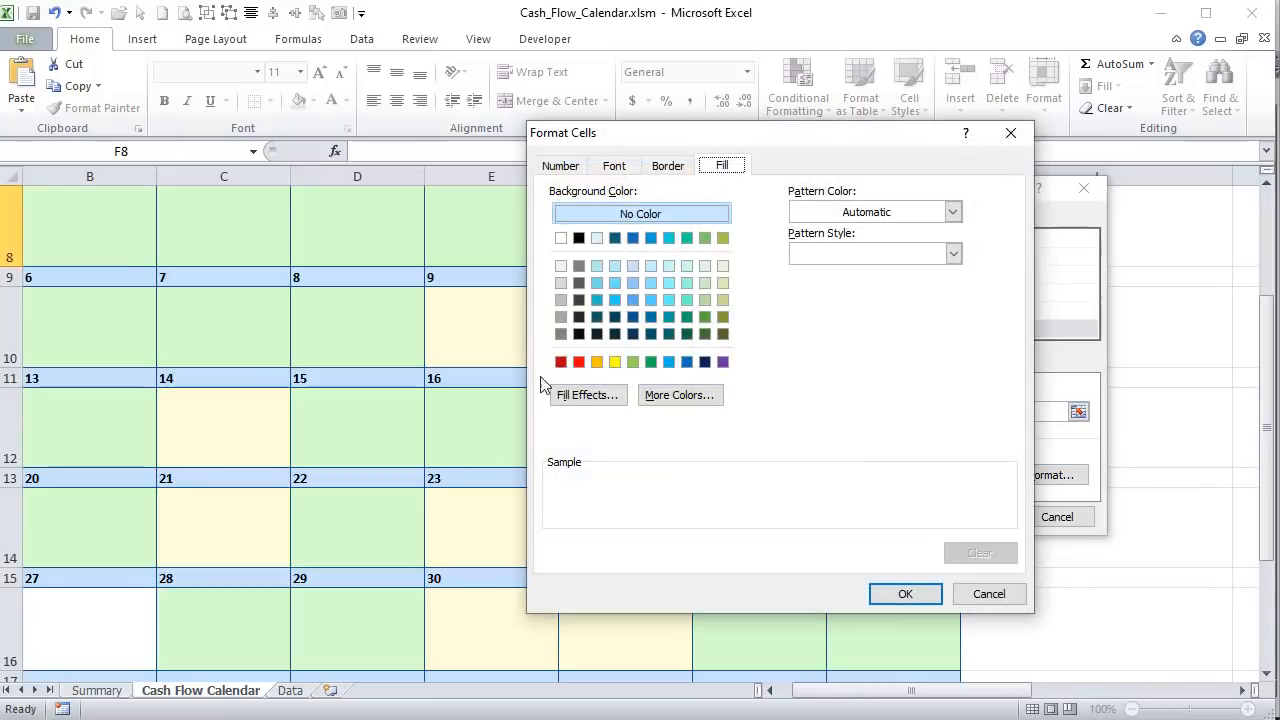
click(588, 394)
click(838, 243)
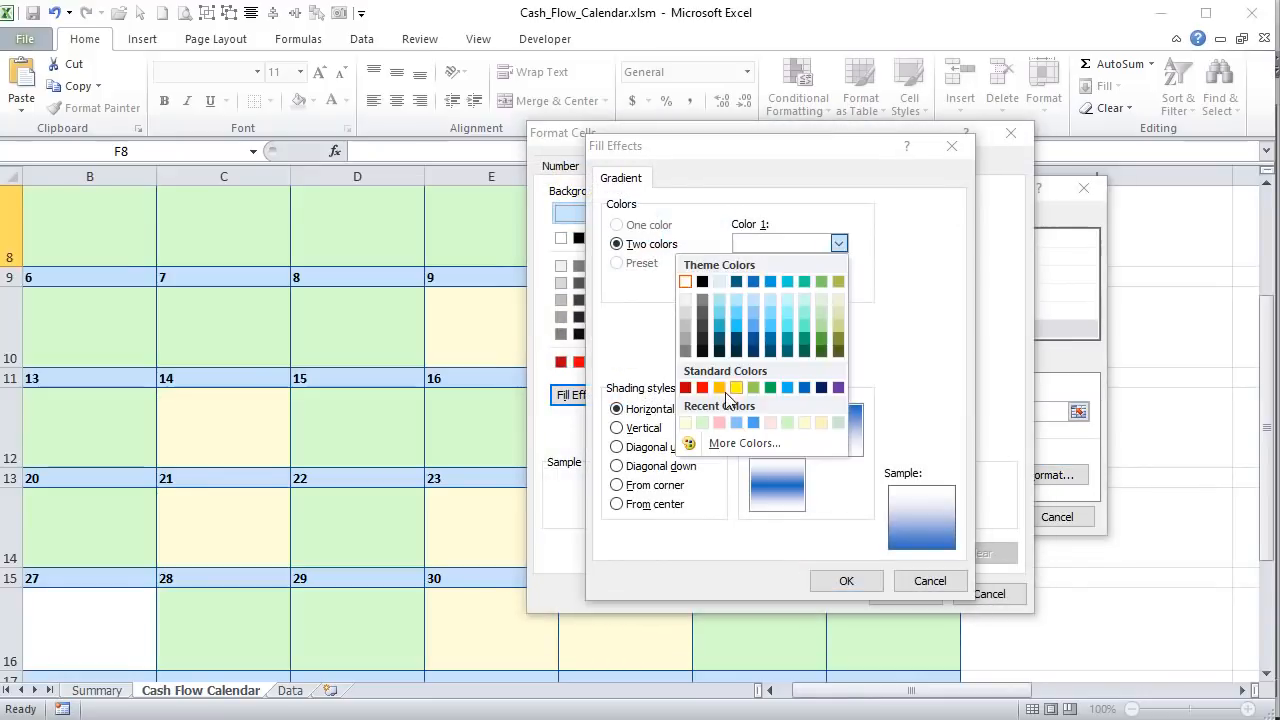
click(719, 422)
click(838, 285)
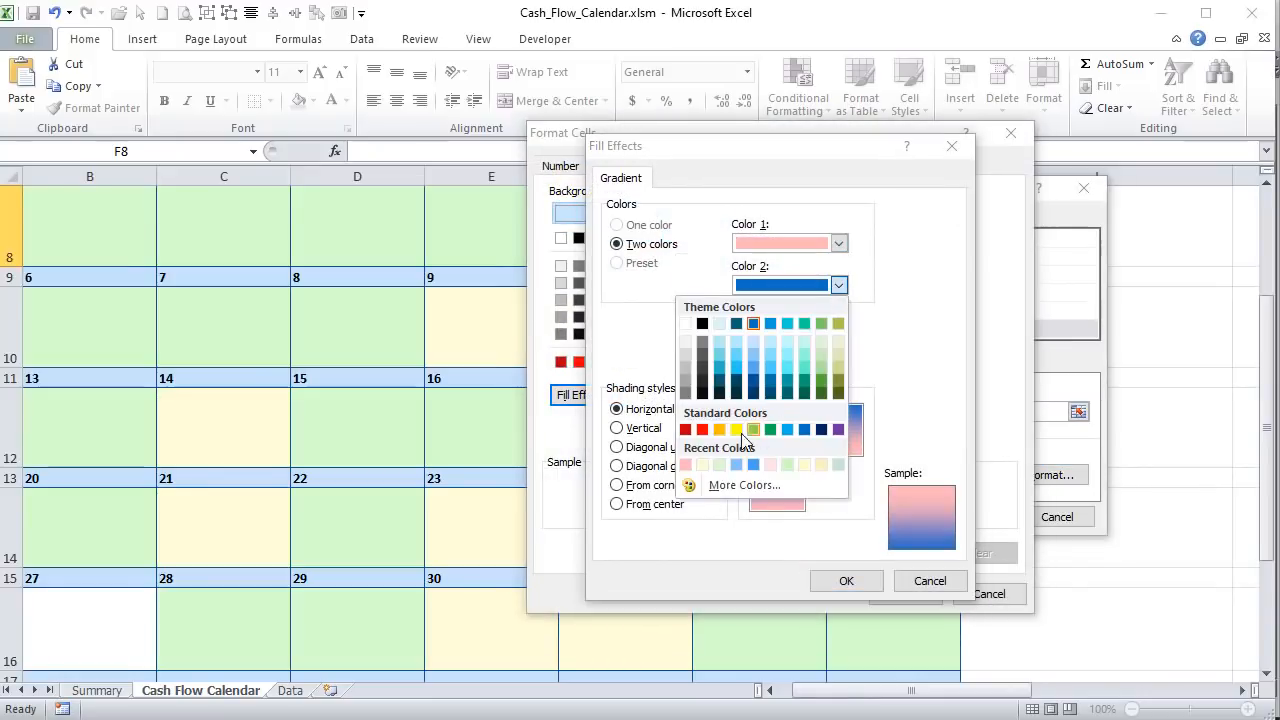
click(685, 464)
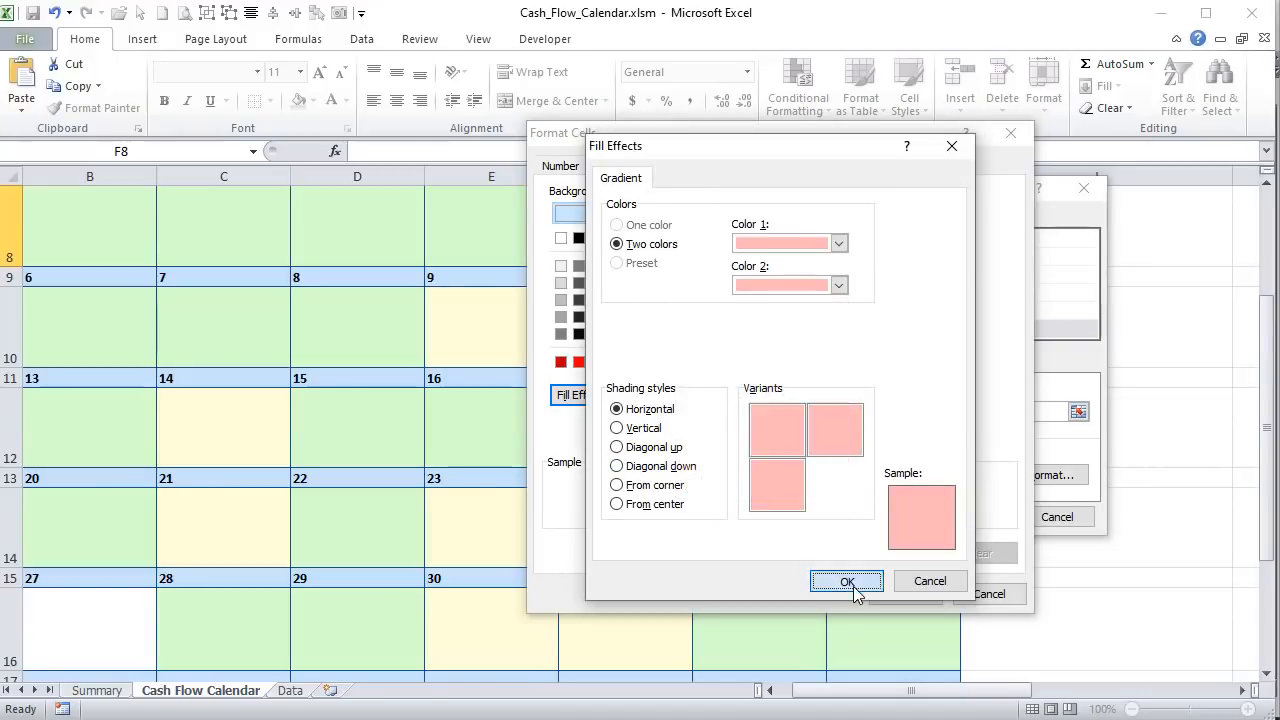
click(850, 583)
click(900, 592)
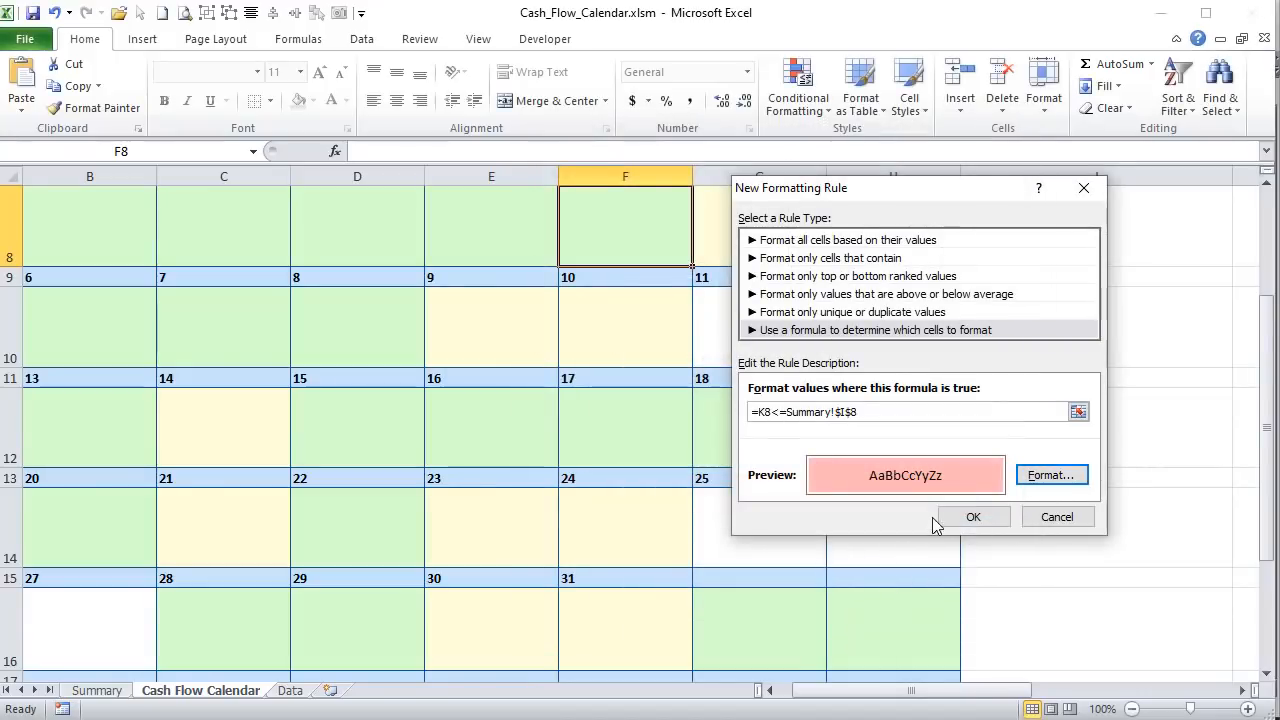
click(968, 517)
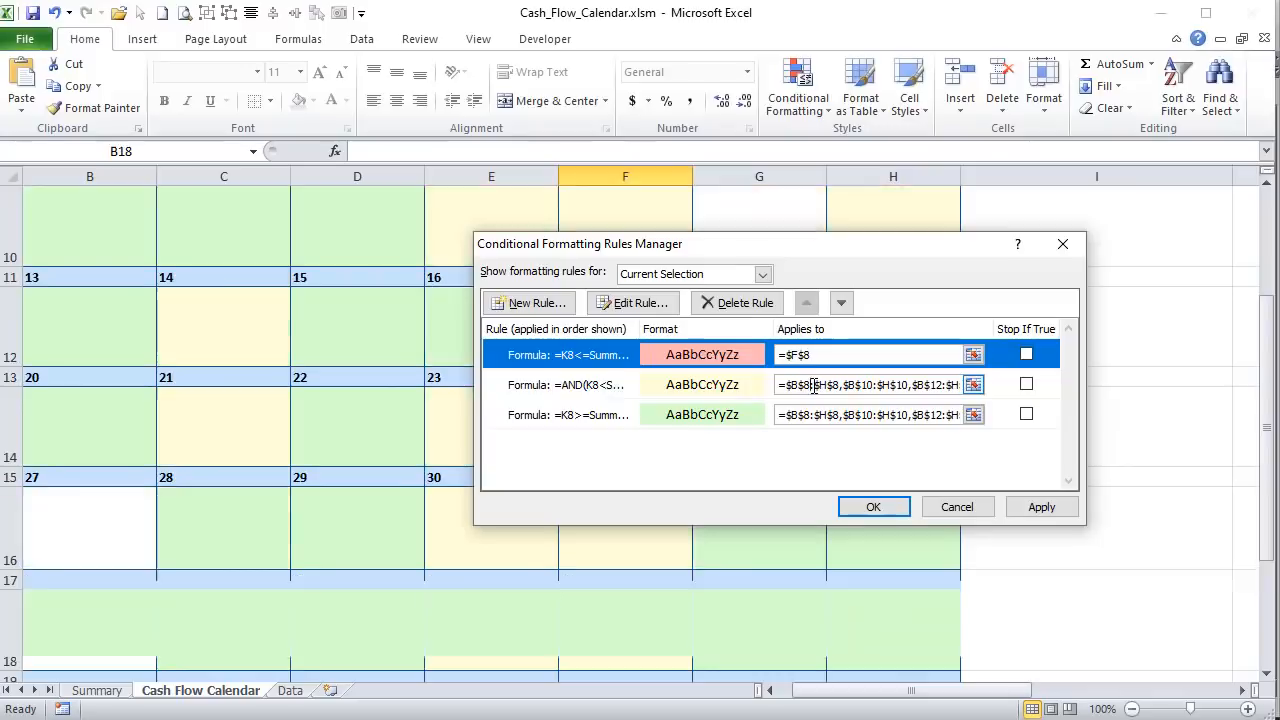
- Copy the range of the yellow rule into the red rule's applied range in place of F8, and apply
click(814, 385)
key(ctrl+c)
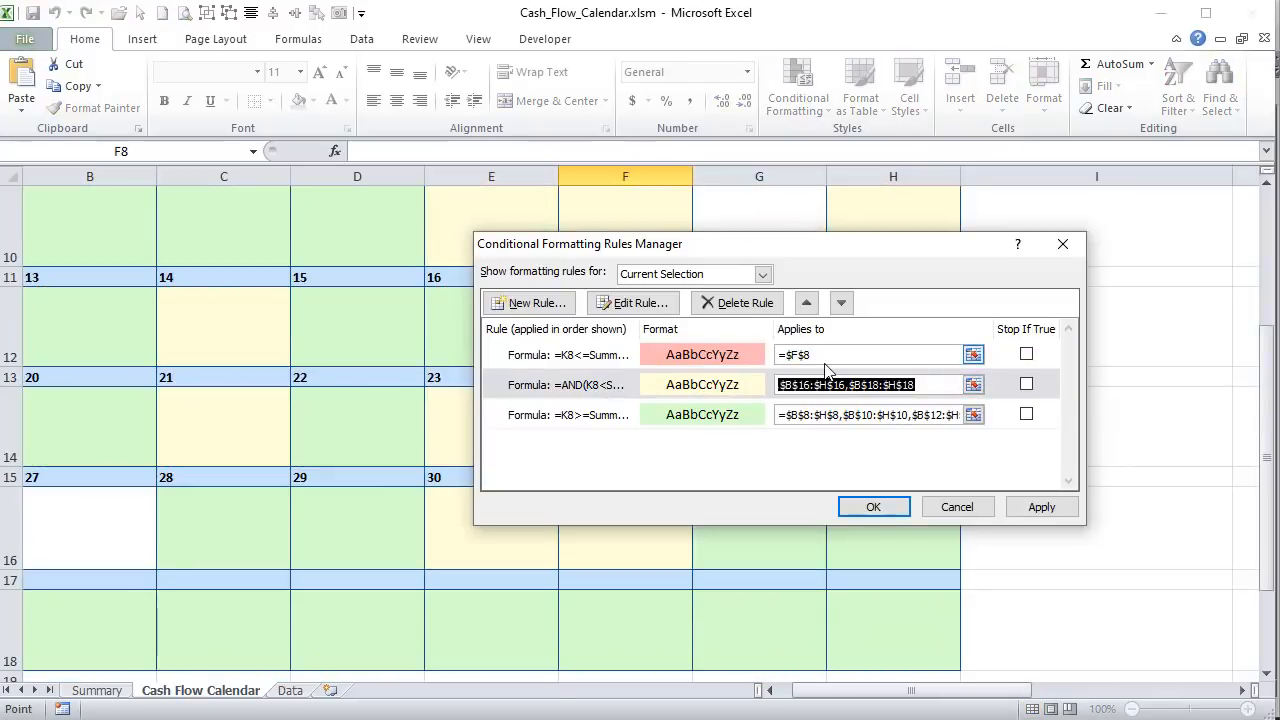
click(828, 354)
key(ctrl+v)
click(1041, 507)
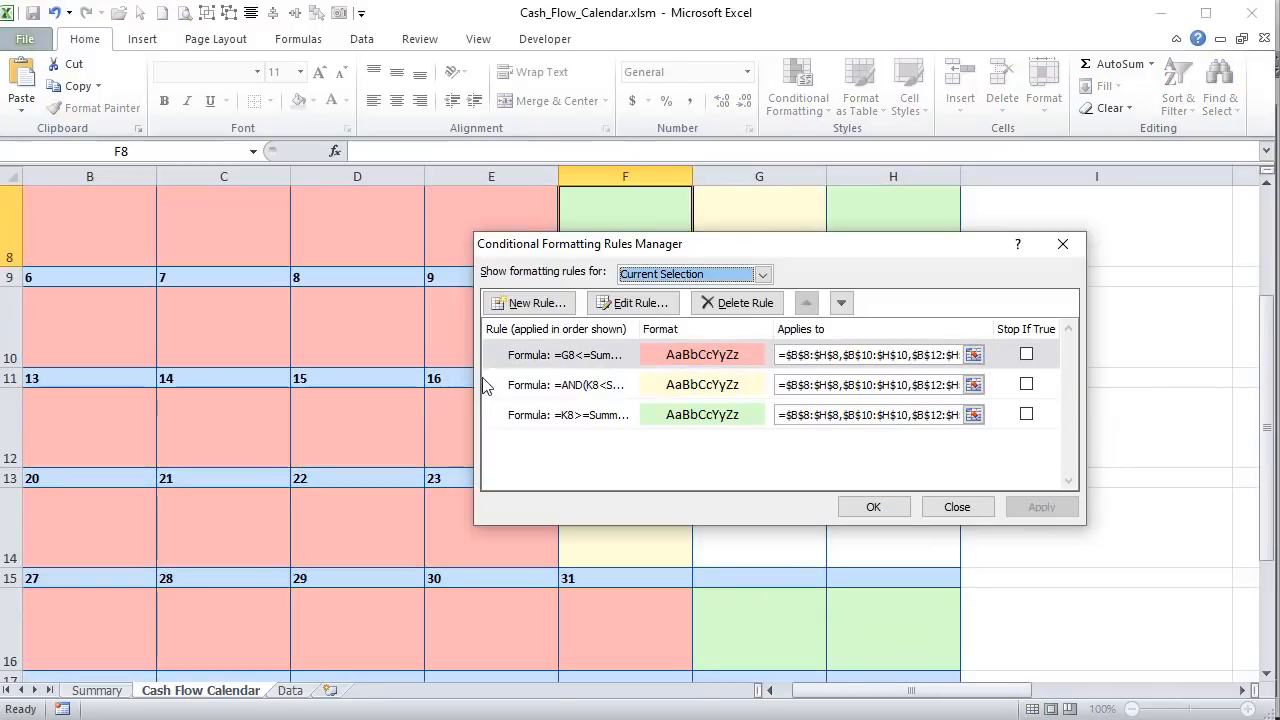
- Correct the red rule's formula to =K8<=Summary!$I$8, apply it and close the rules manager
click(530, 358)
click(600, 303)
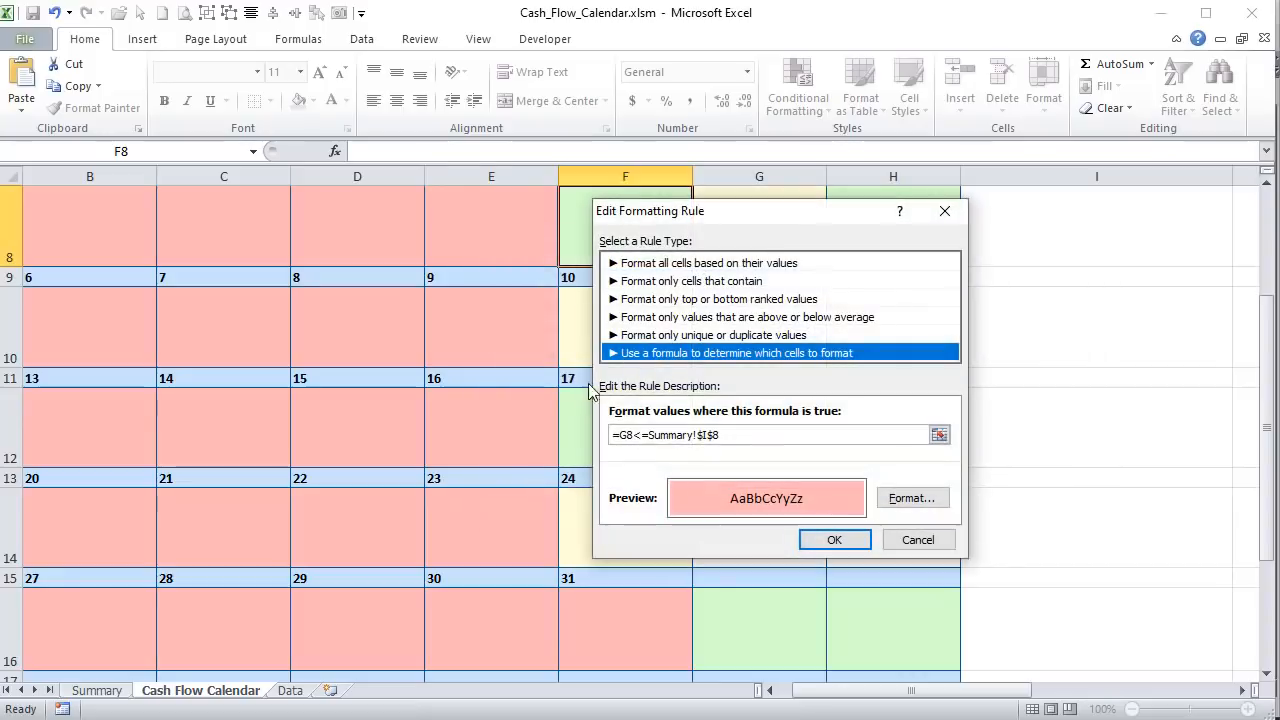
click(624, 435)
key(BackSpace)
text(K)
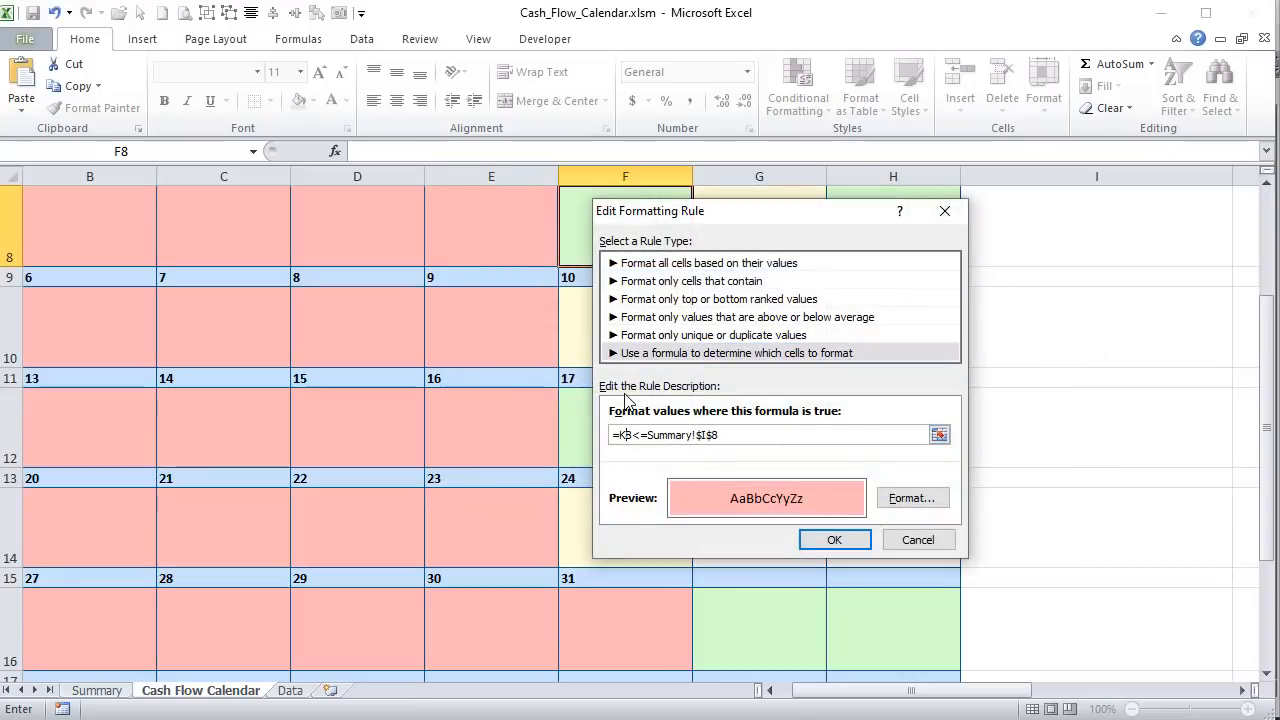
click(826, 537)
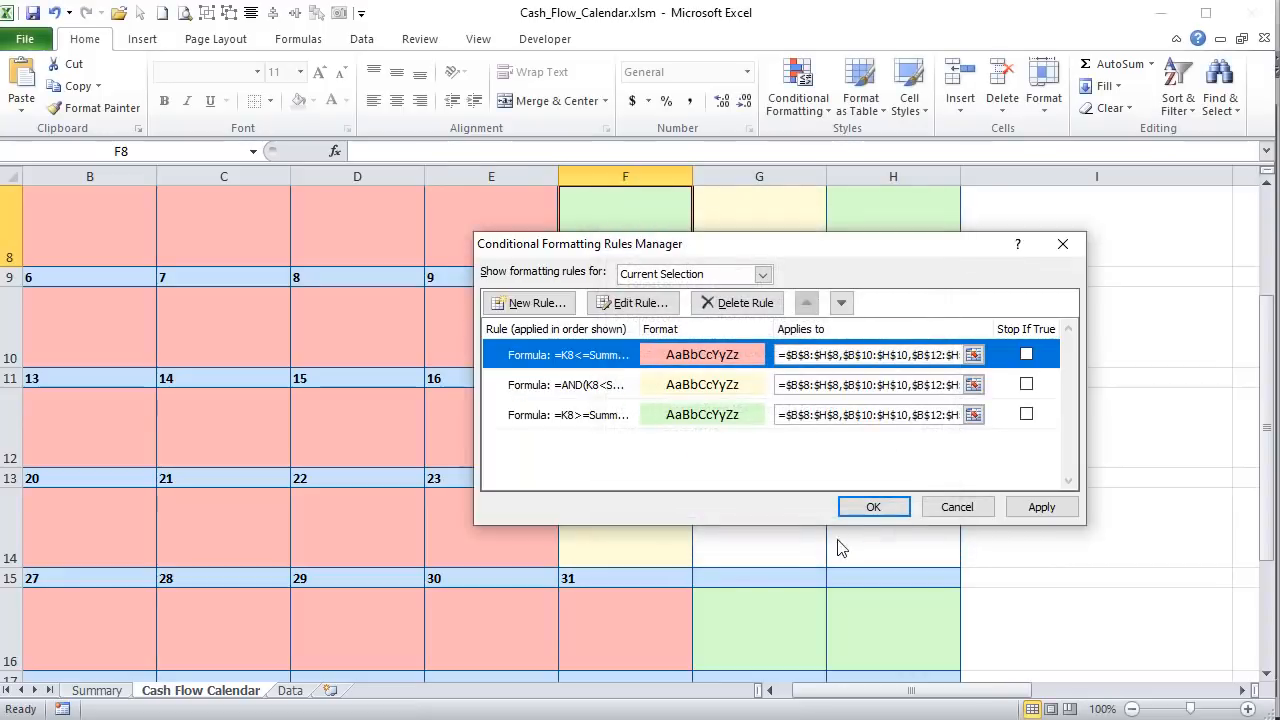
click(1032, 508)
click(873, 507)
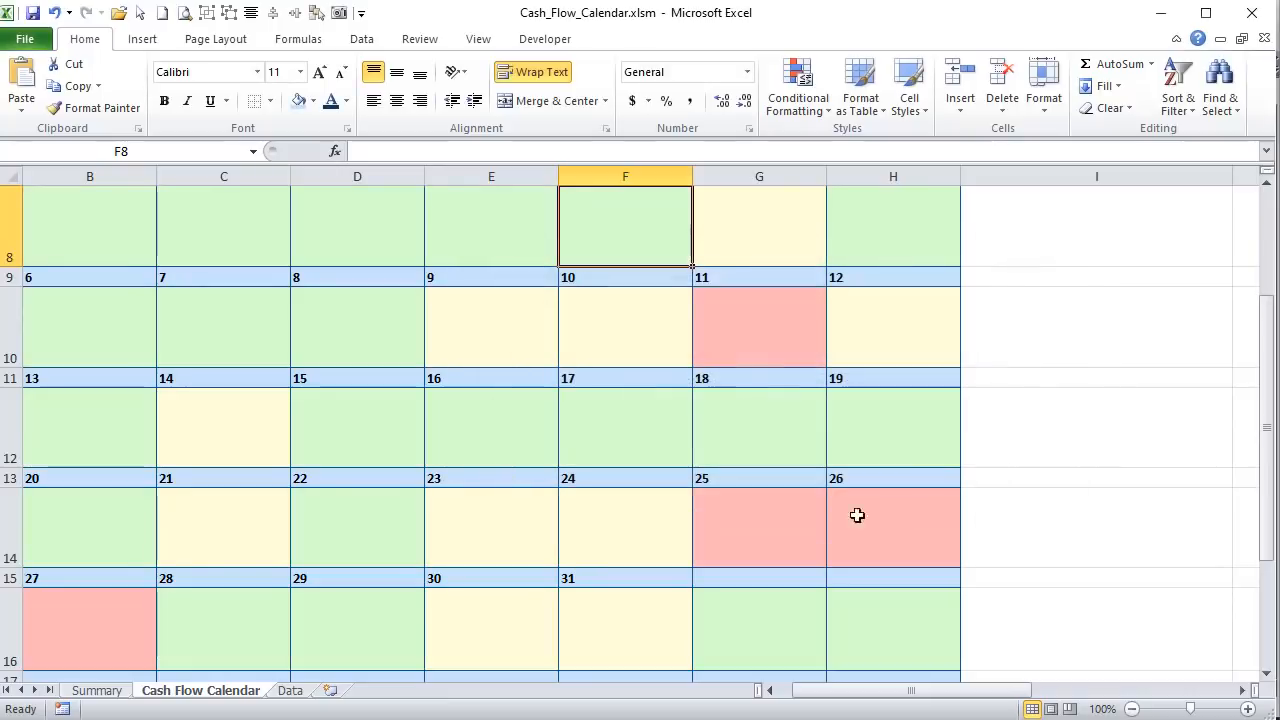
click(625, 500)
scroll(434, 468, up, 2)
scroll(434, 468, down, 3)
scroll(434, 470, up, 2)
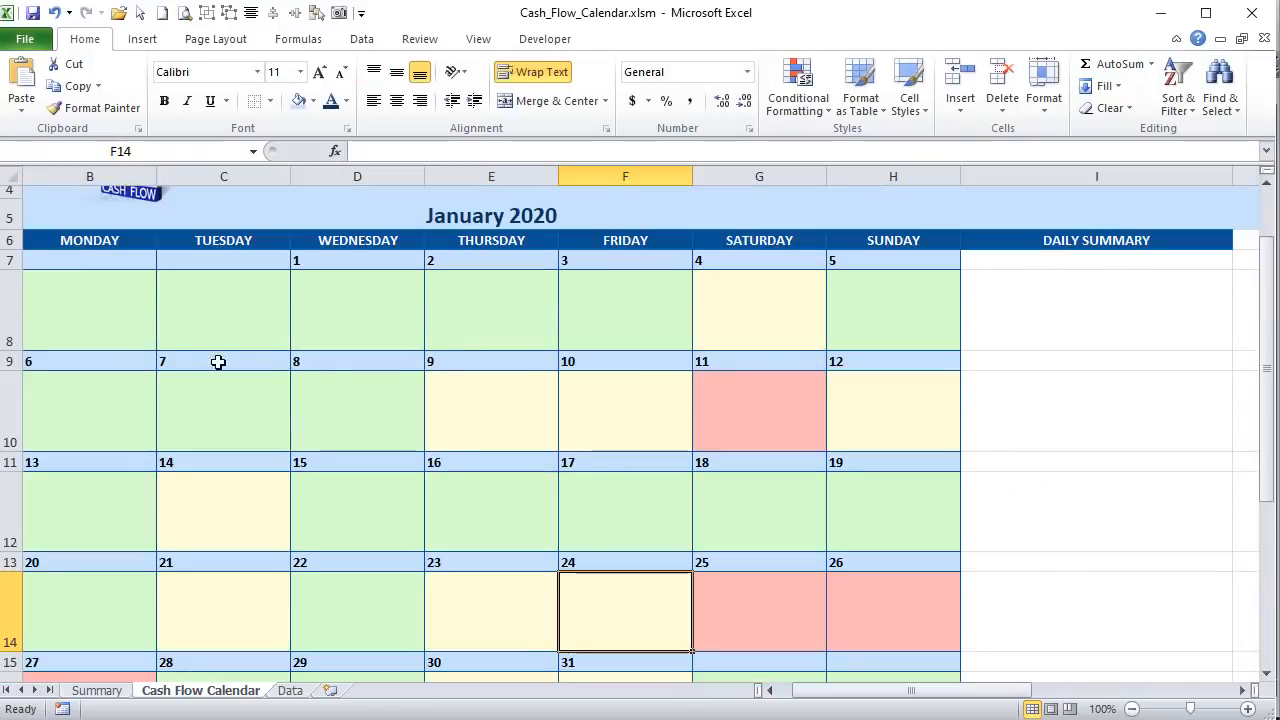
- Examine the green, yellow and red colouring of the day cells across the January 2020 calendar
scroll(344, 375, down, 1)
scroll(344, 375, up, 1)
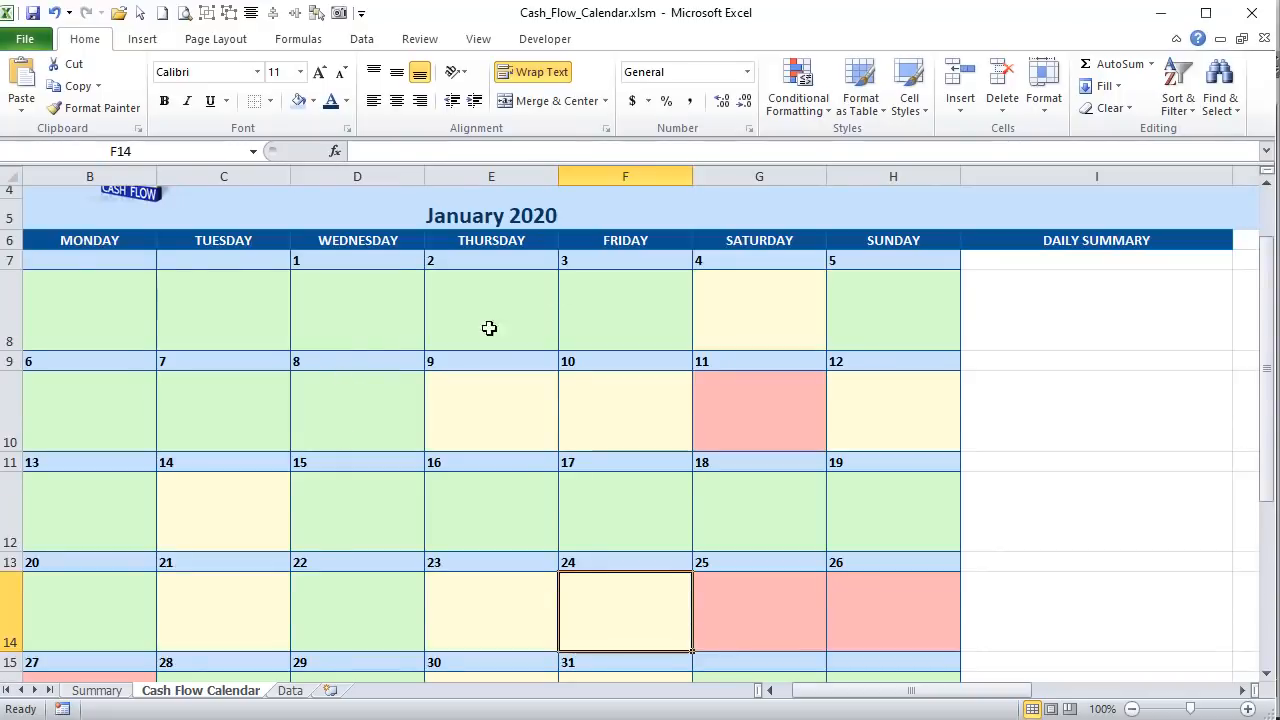
click(357, 325)
click(484, 335)
click(596, 302)
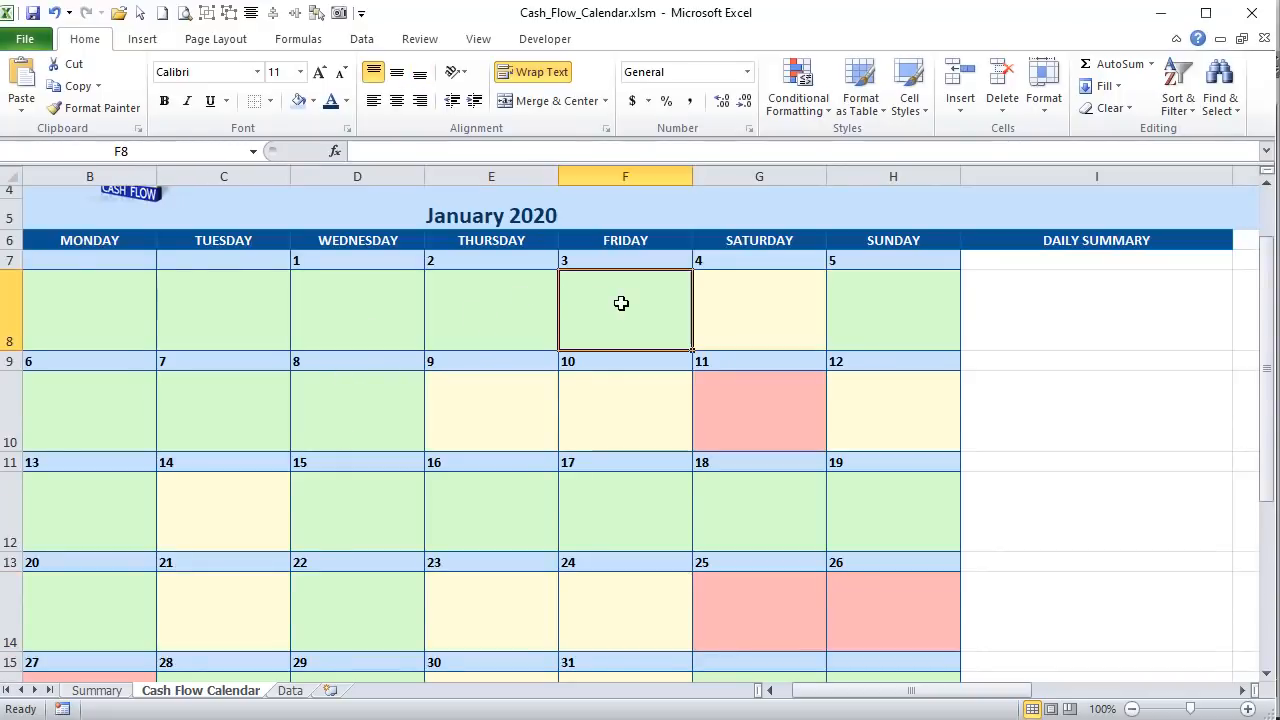
click(798, 310)
click(900, 304)
click(600, 418)
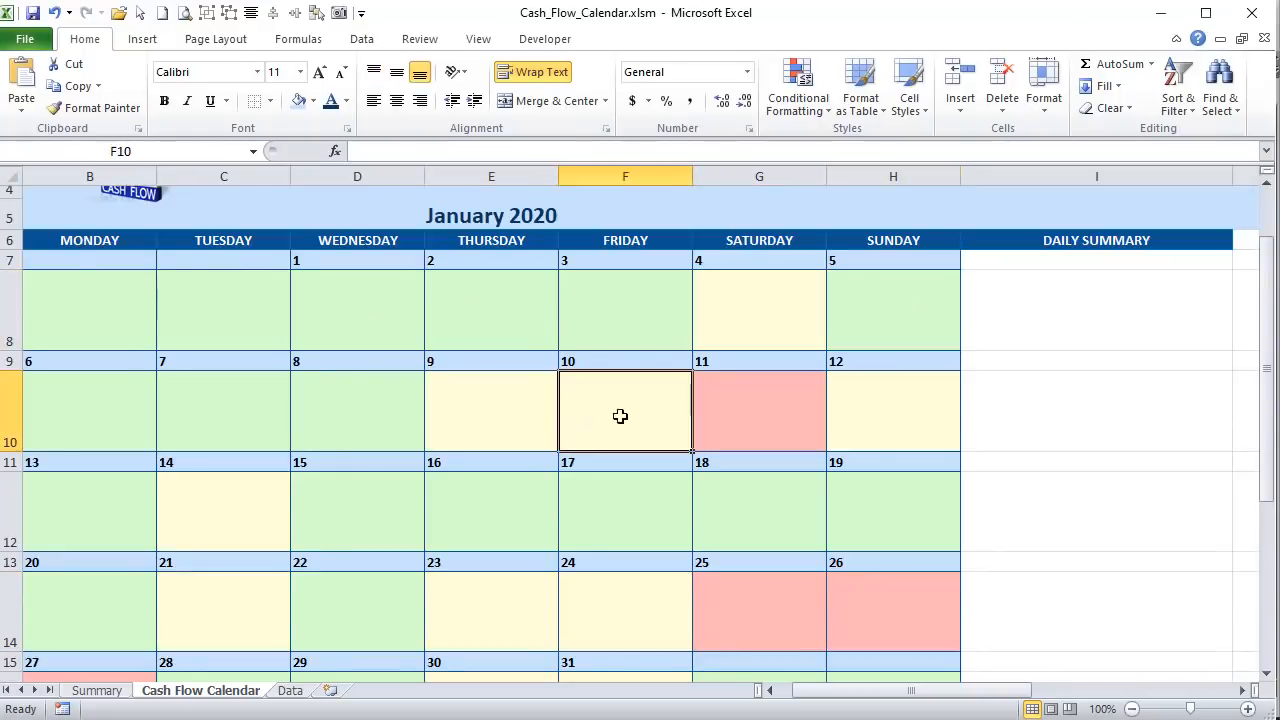
click(765, 414)
click(591, 336)
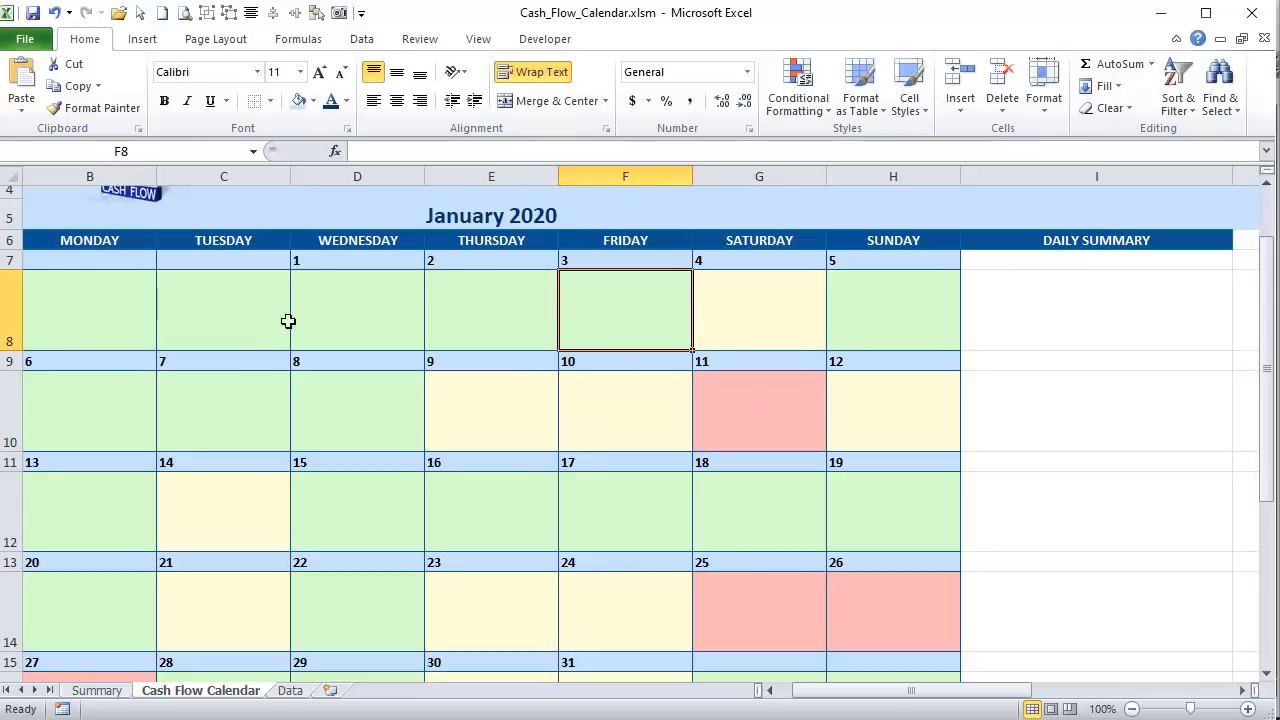
- Collapse the ribbon and bring the full calendar, from column A and the title row, into view
click(1175, 39)
click(295, 237)
click(226, 230)
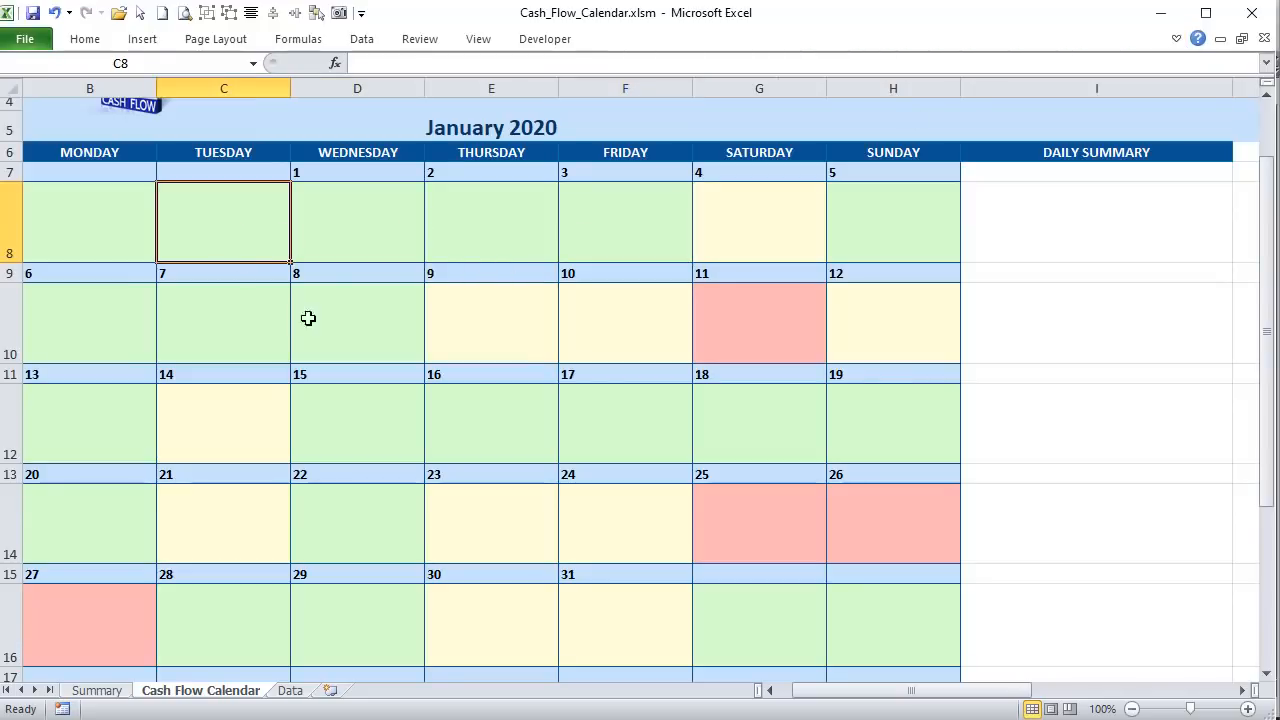
drag(873, 691, 840, 690)
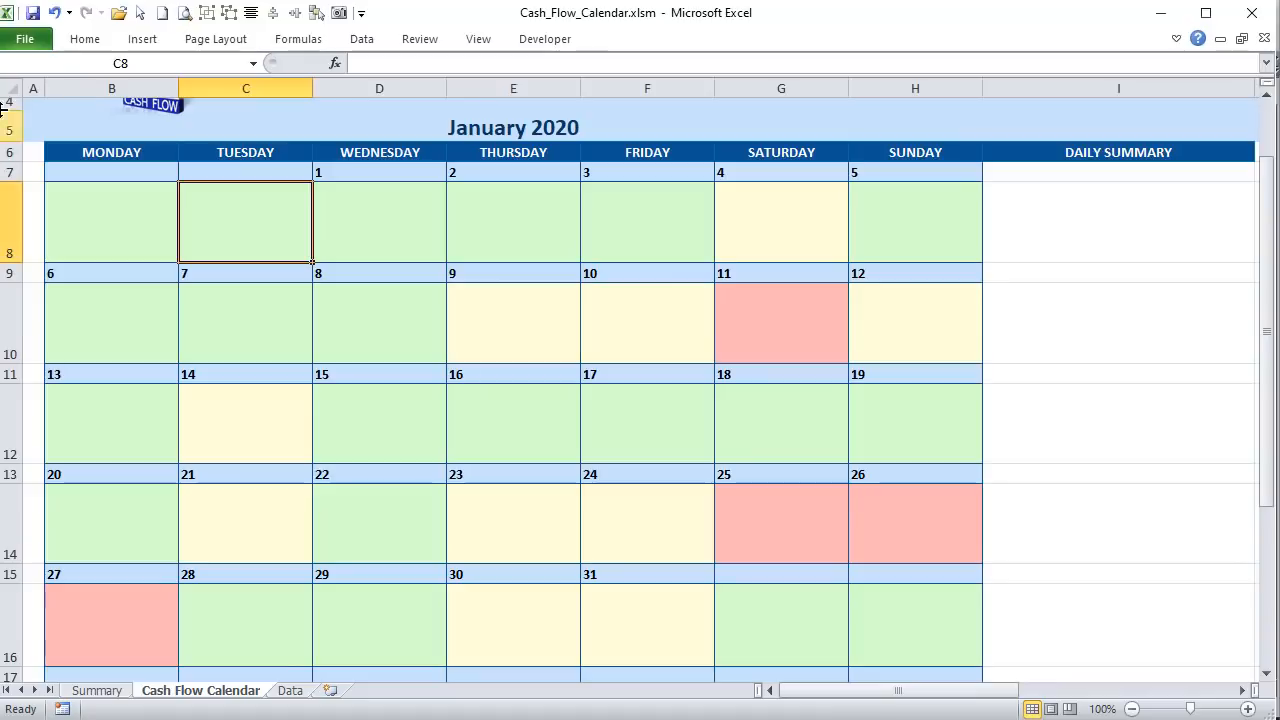
click(148, 226)
click(472, 236)
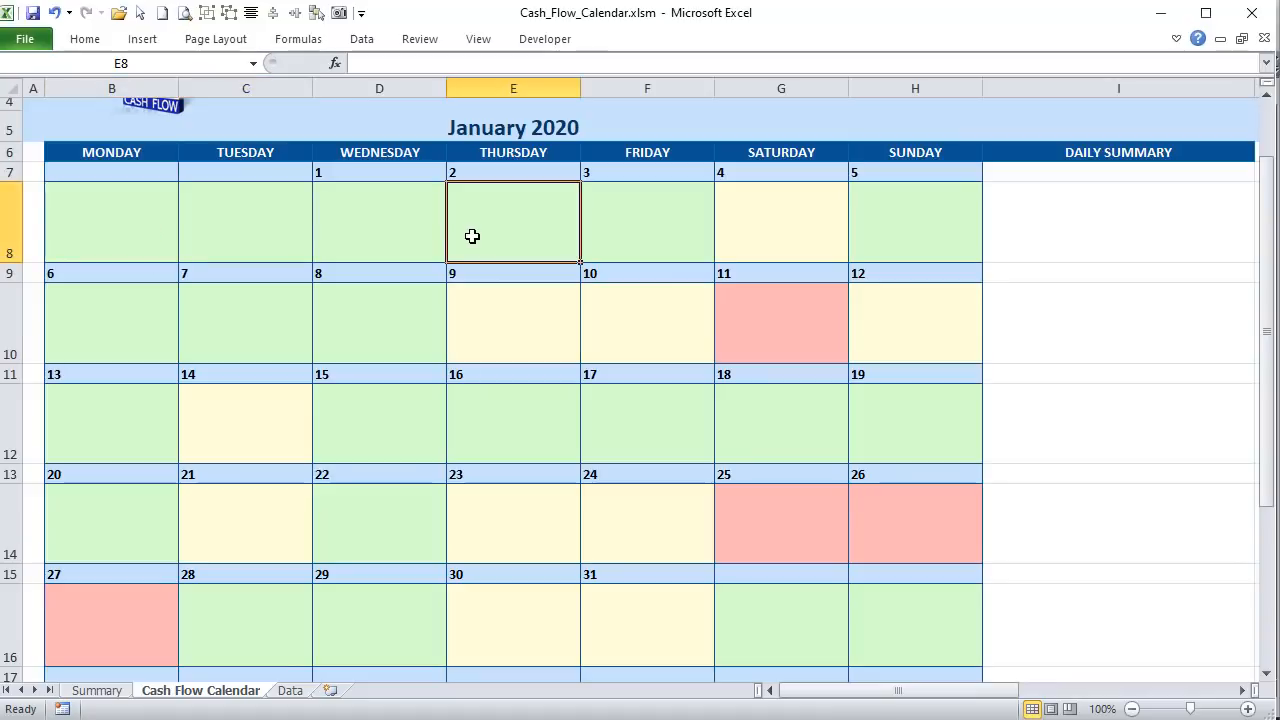
click(409, 229)
scroll(271, 257, up, 1)
click(117, 289)
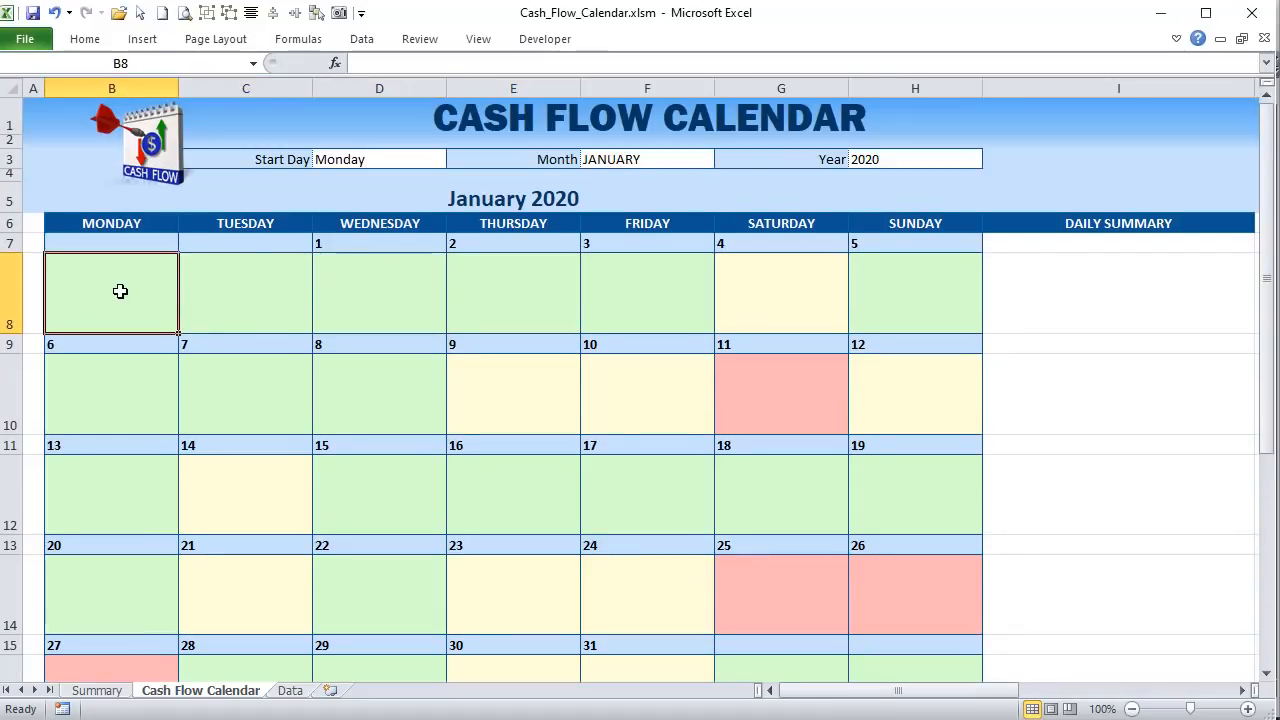
click(380, 277)
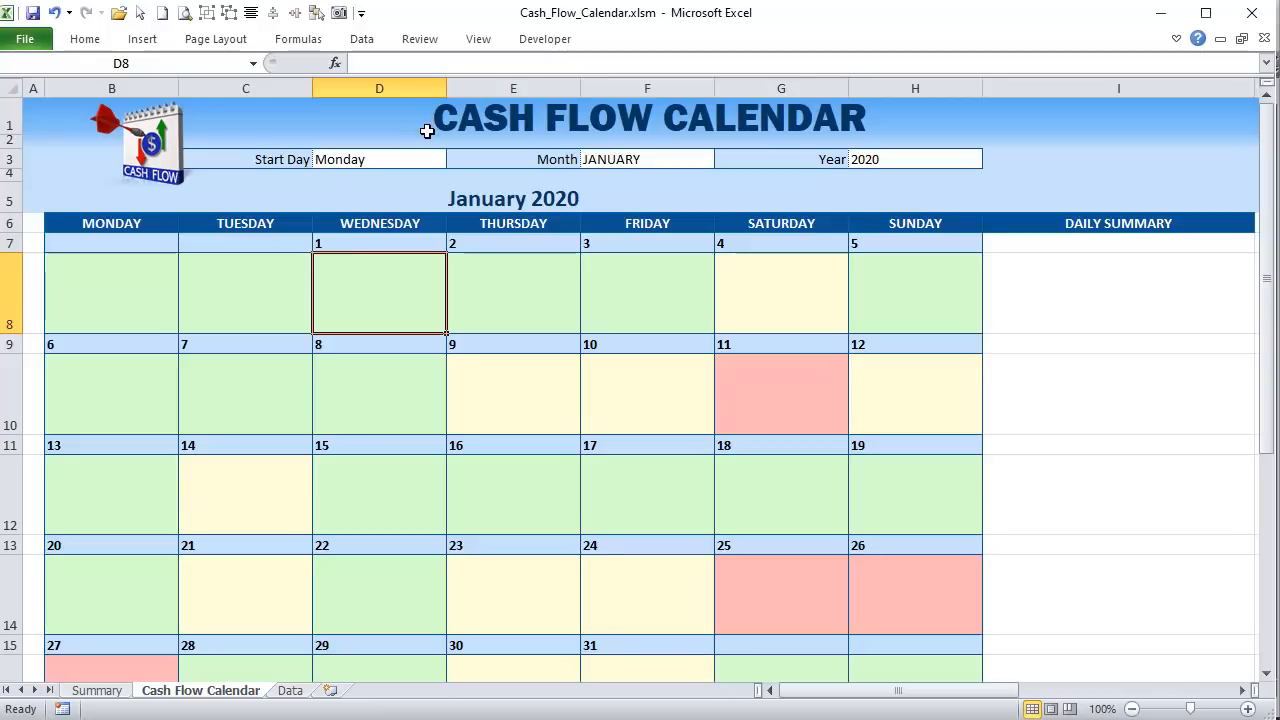
- Select day cell D8 under January 1 and enlarge the formula bar to several lines
click(381, 240)
click(370, 280)
click(1266, 63)
drag(431, 98, 437, 138)
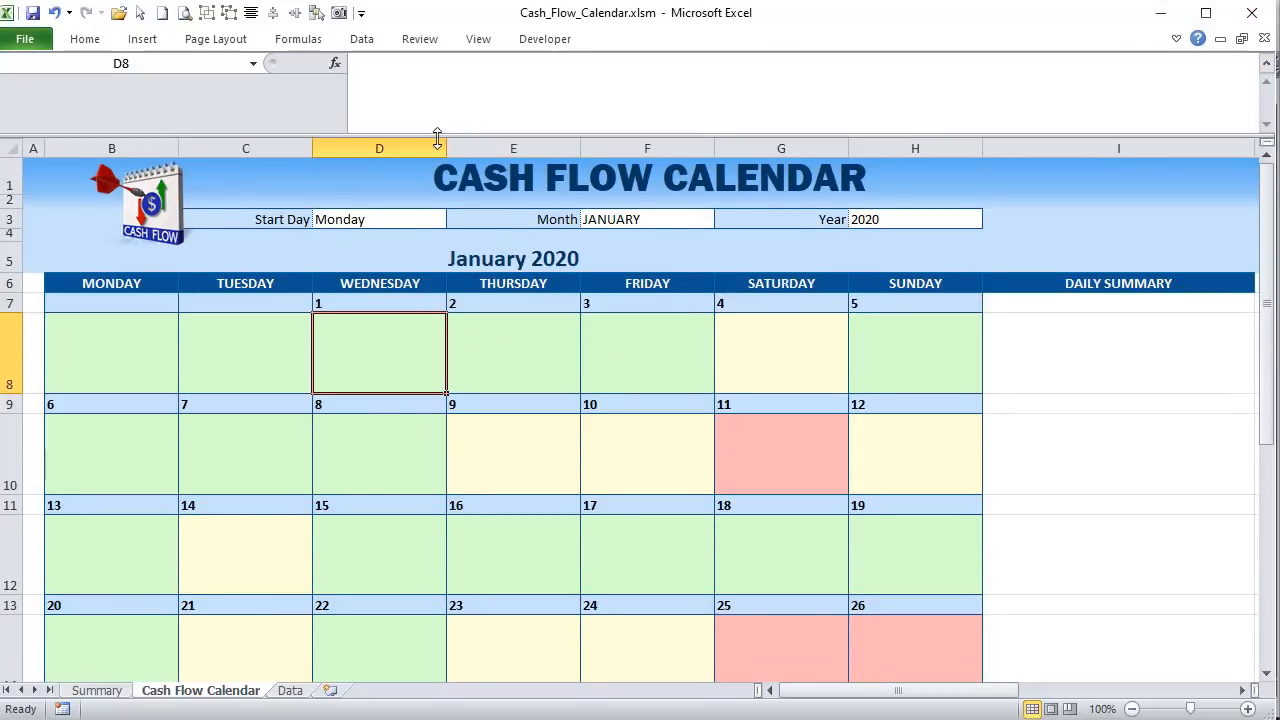
- Begin a formula in D8 that stays blank when D7 is empty and otherwise shows a label: =if(D7="","","Starting:
text(=)
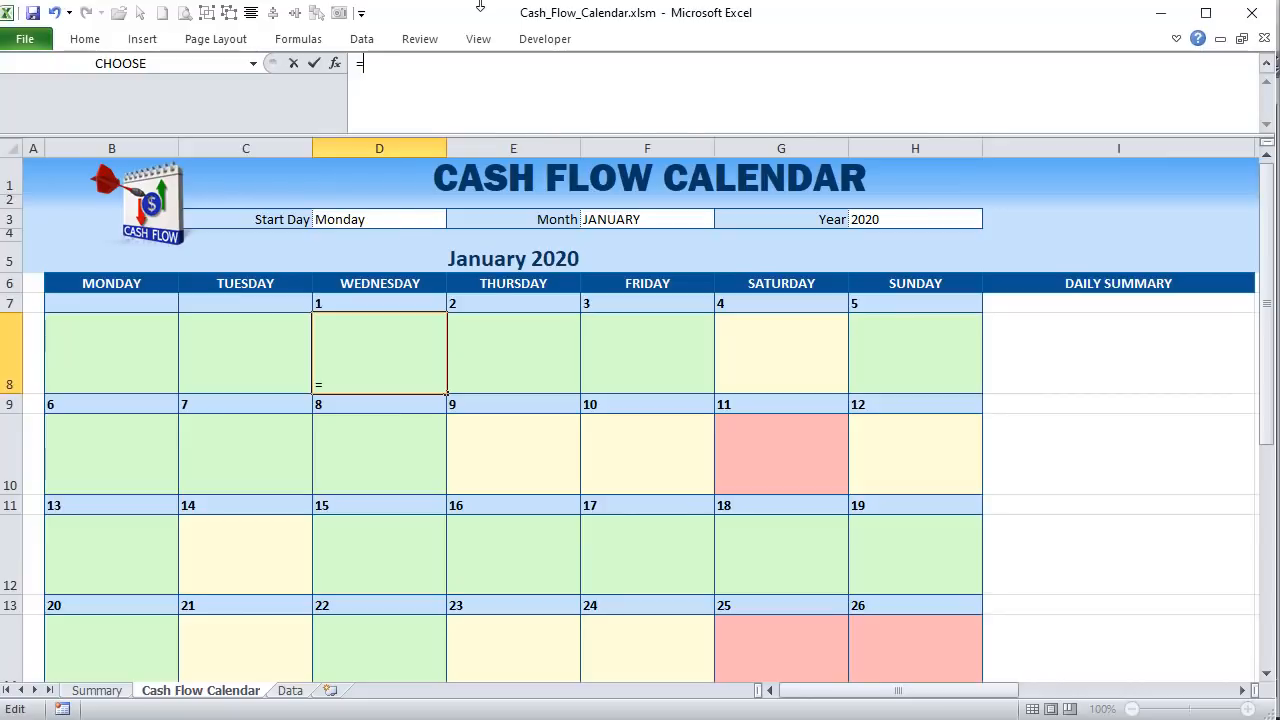
text(if()
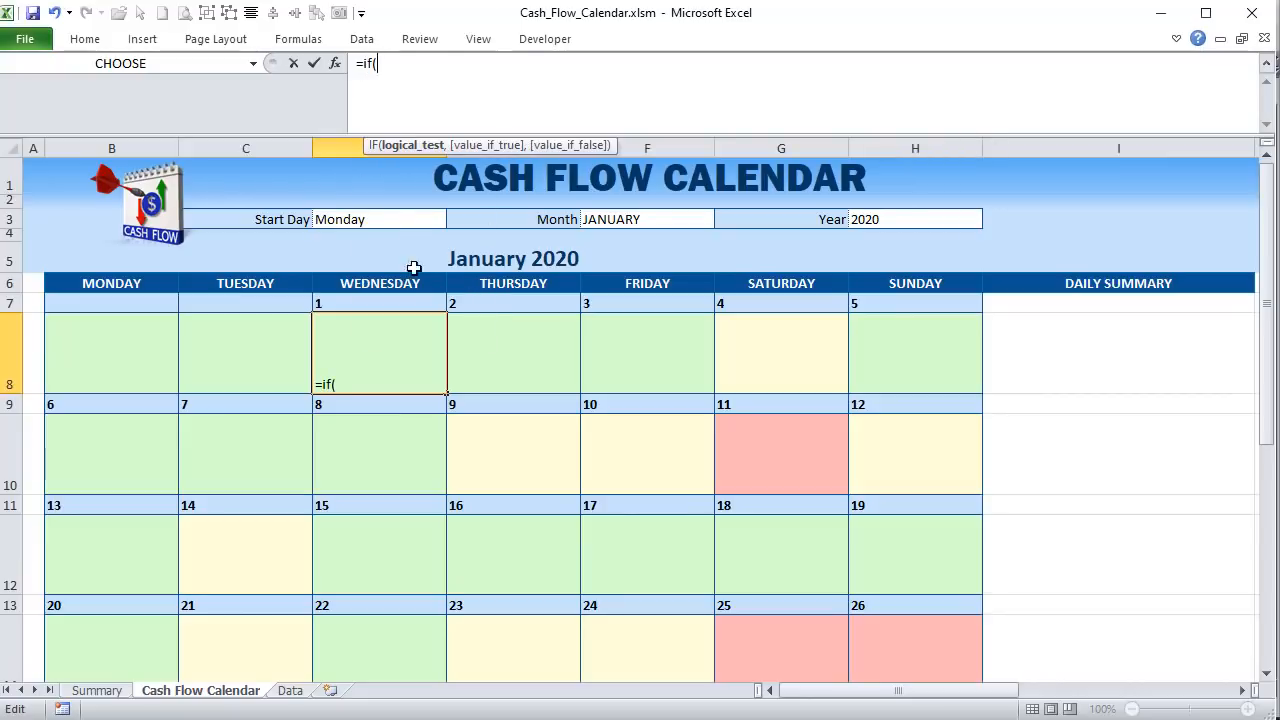
click(392, 302)
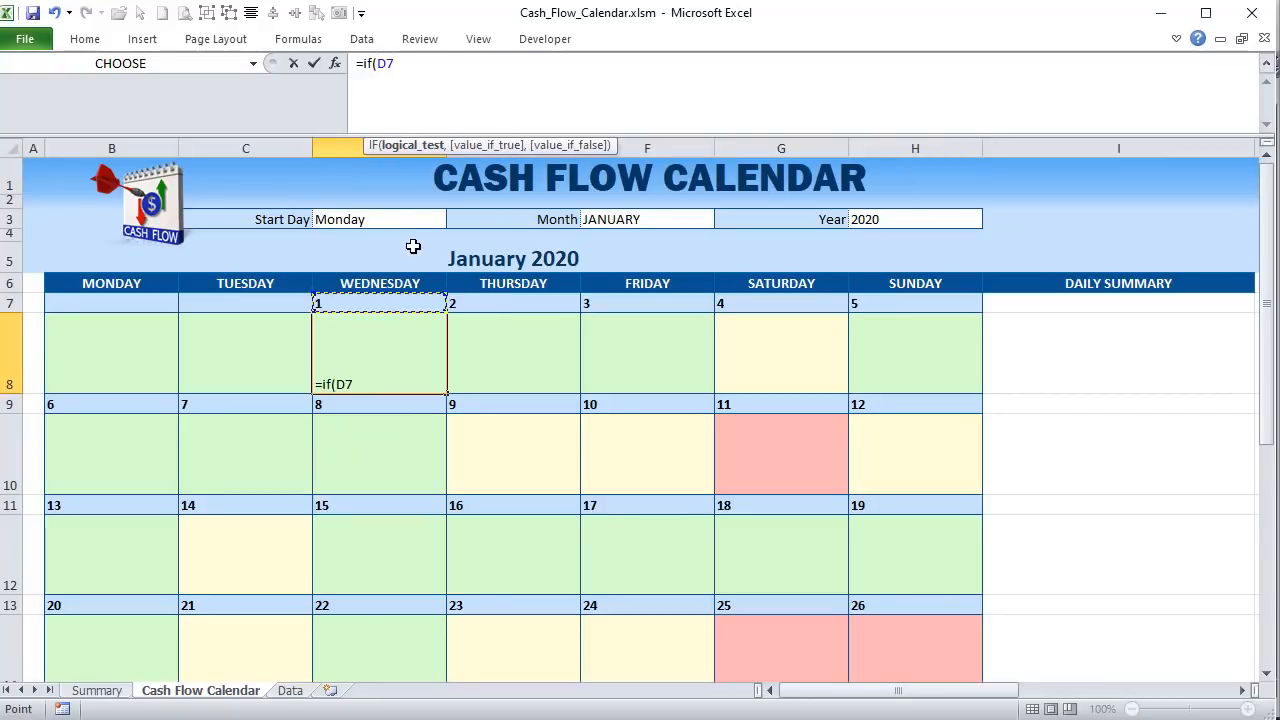
text(="","",)
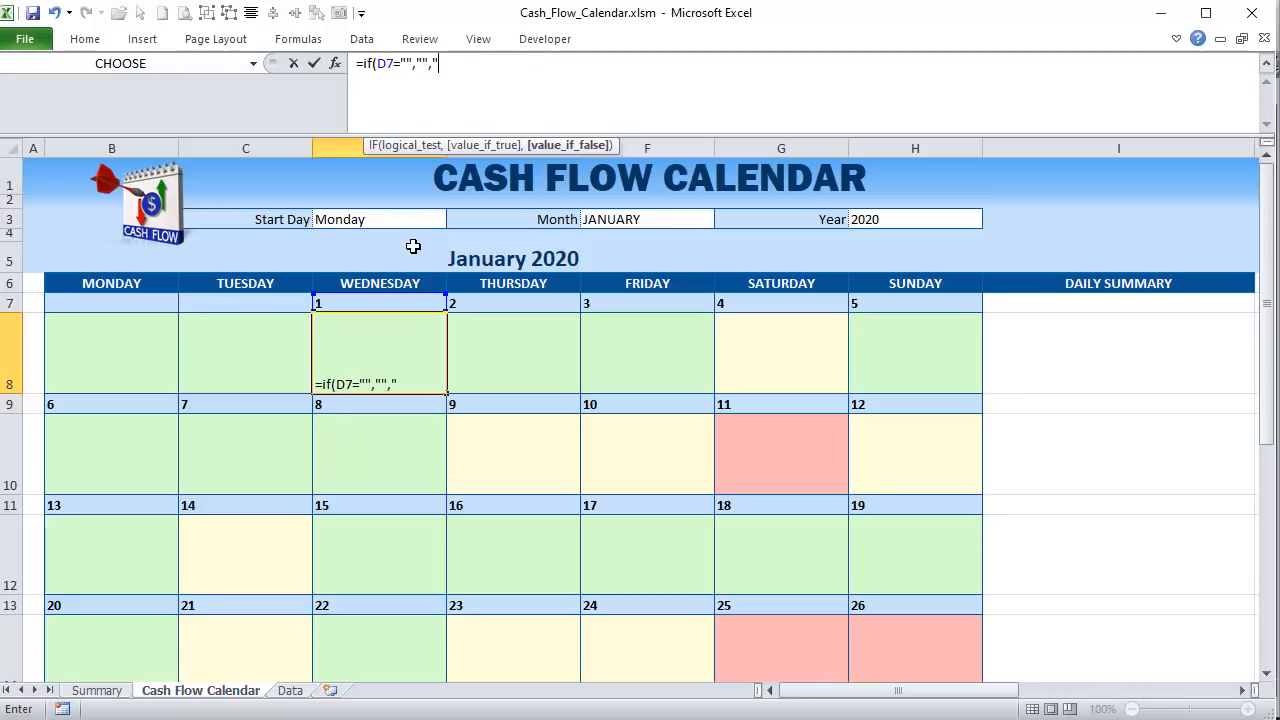
text("Starting:)
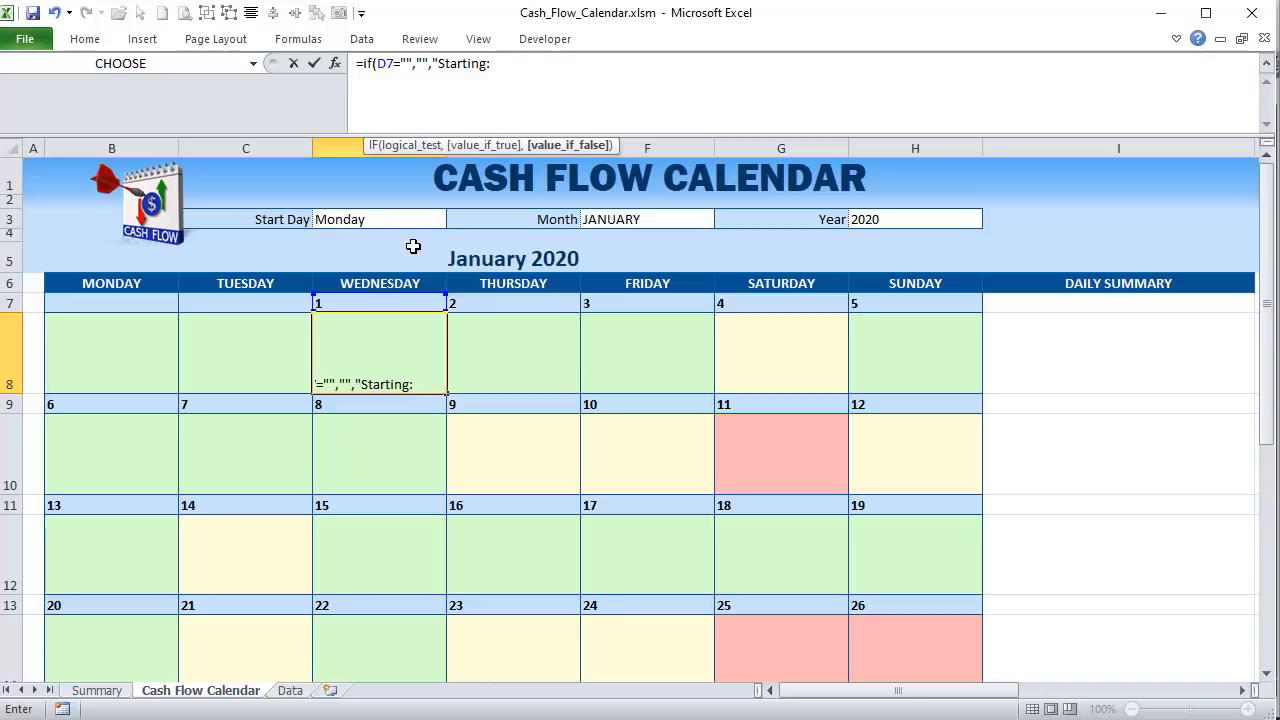
- Continue the Starting label with a dollar sign and the deposit total: $"&SUMIF(Trans_Date,"<",Trans_Deposit)
text( $"&sumif)
key(Tab)
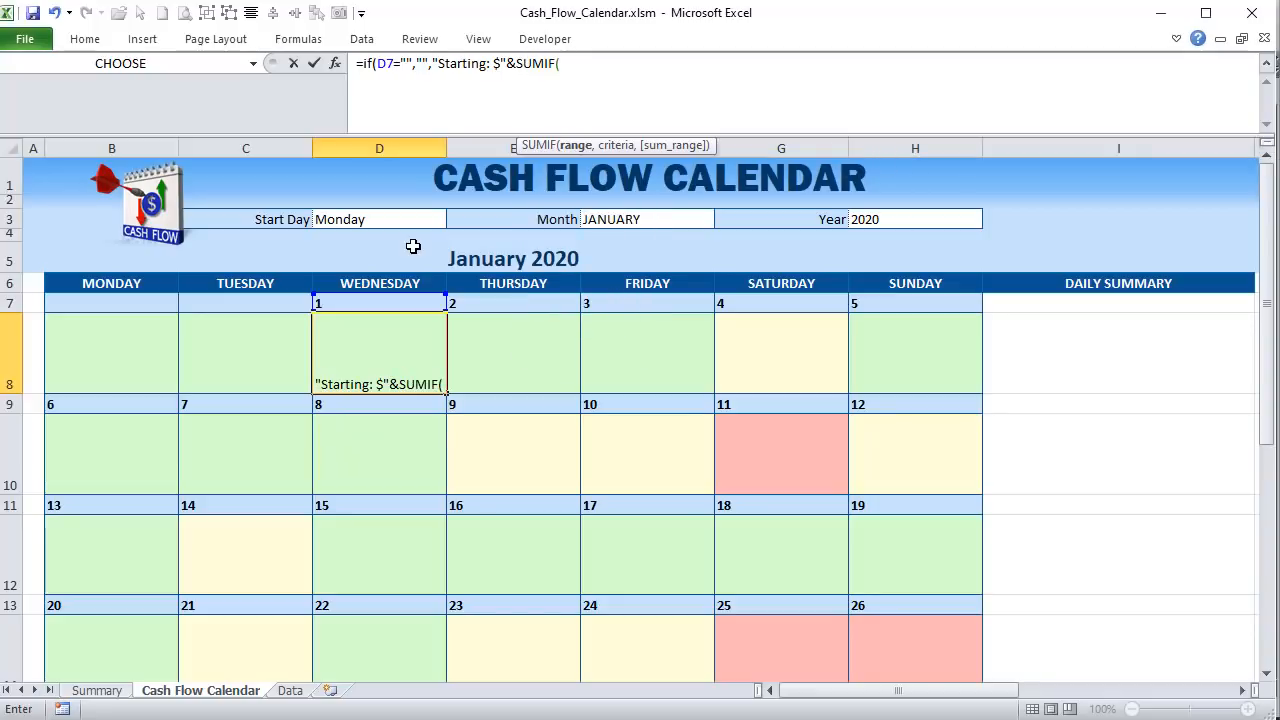
text(Tran)
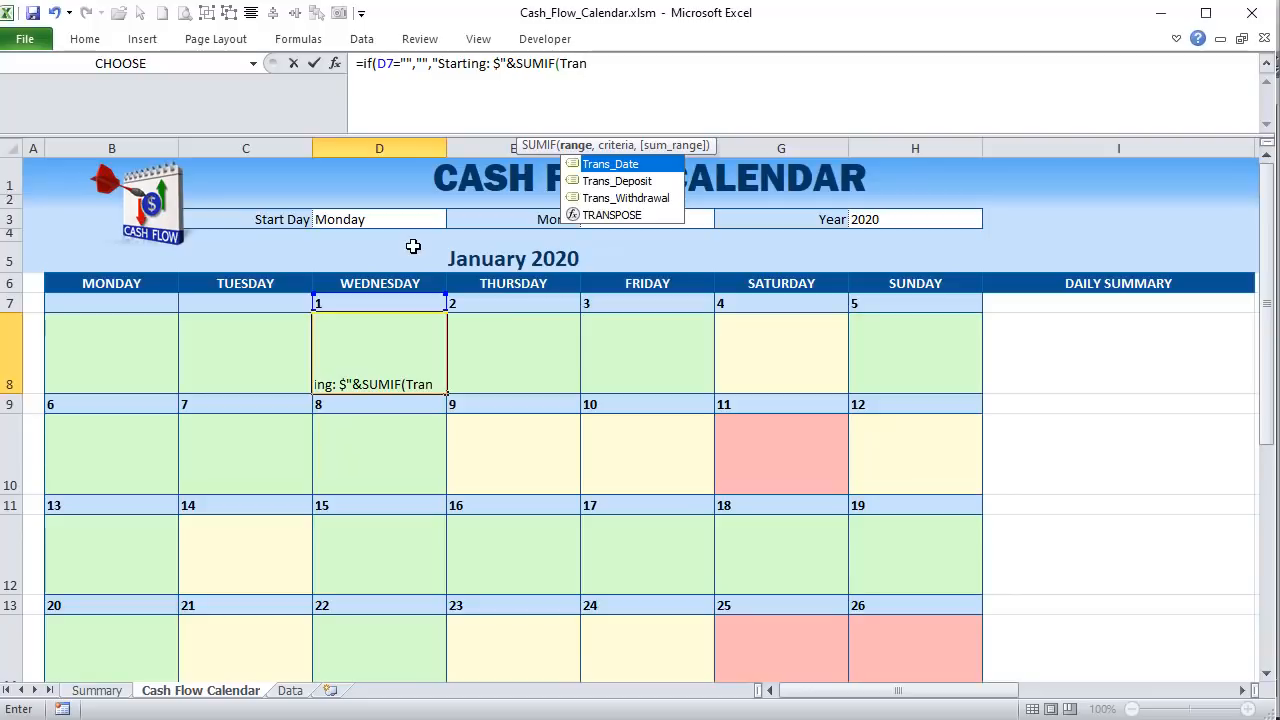
key(Tab)
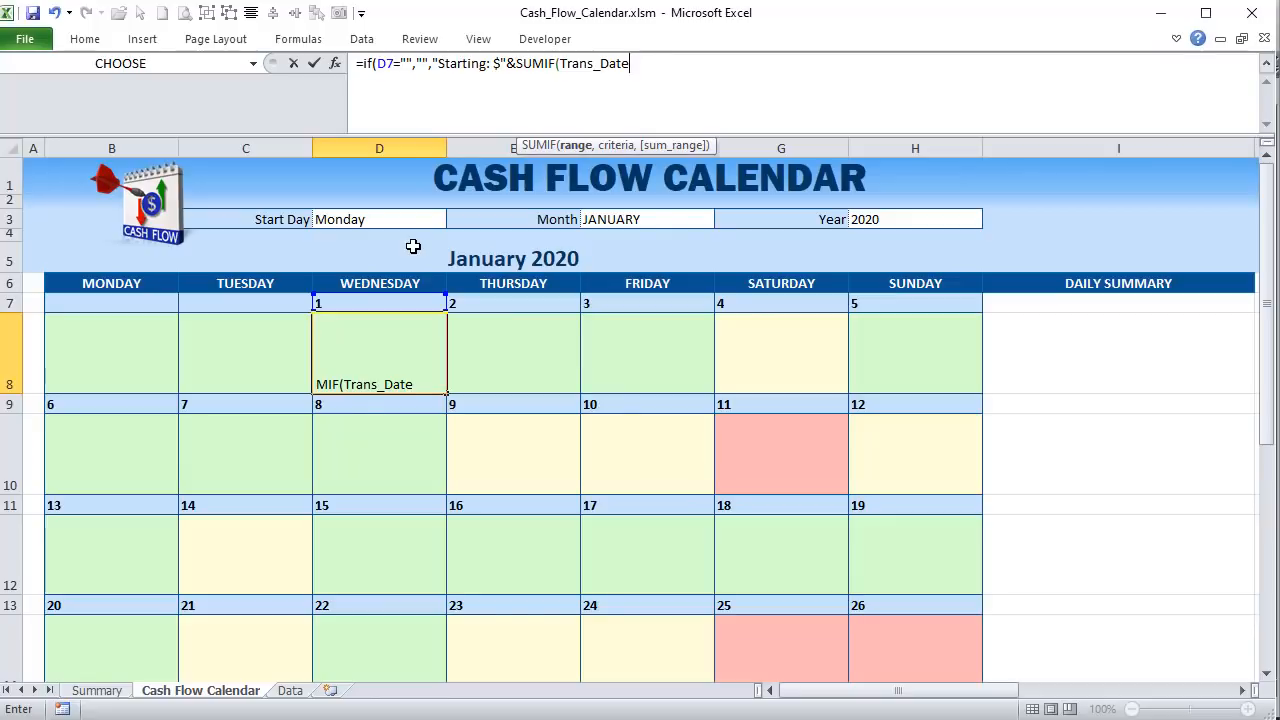
text(,)
key(BackSpace)
text(,)
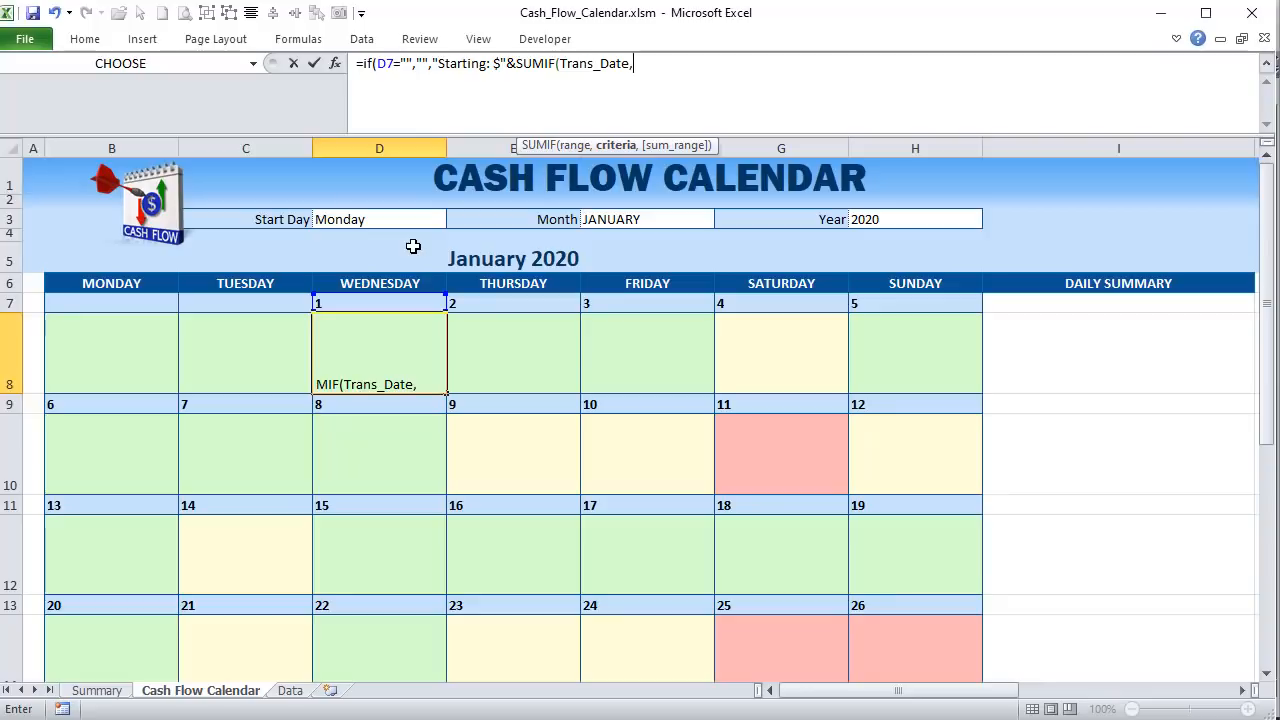
text("<",tra)
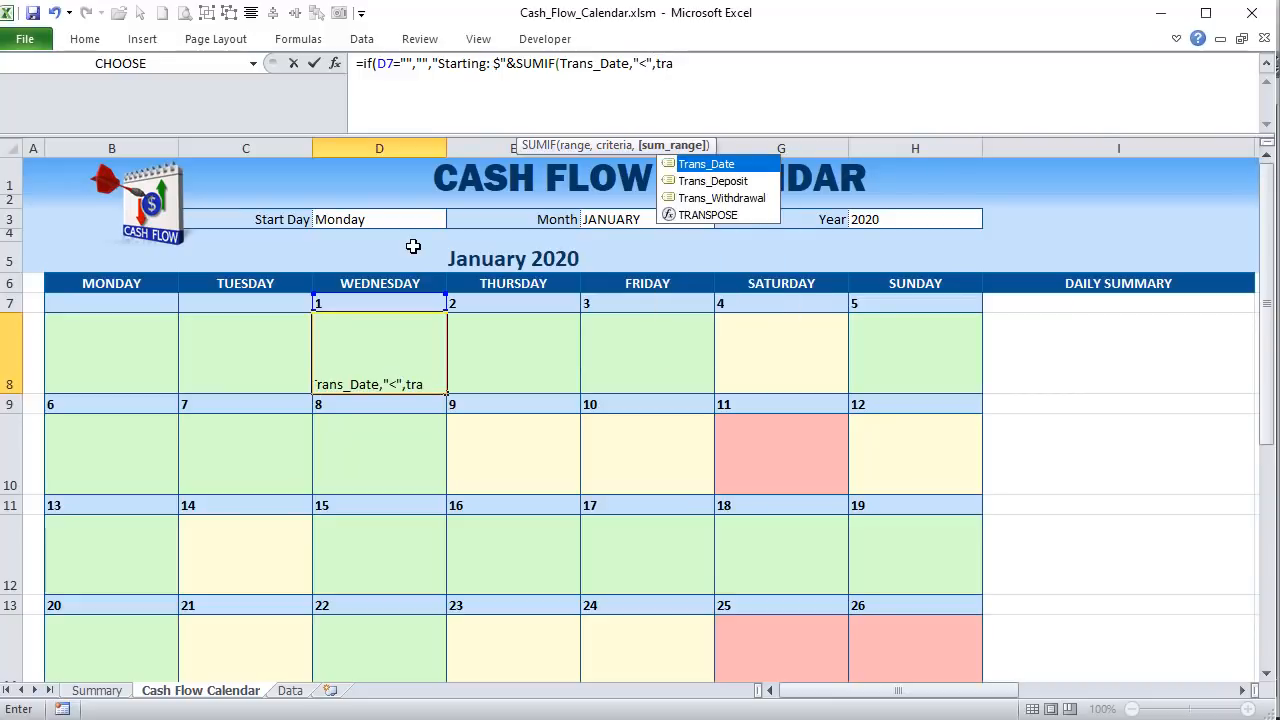
key(Down)
key(Tab)
text())
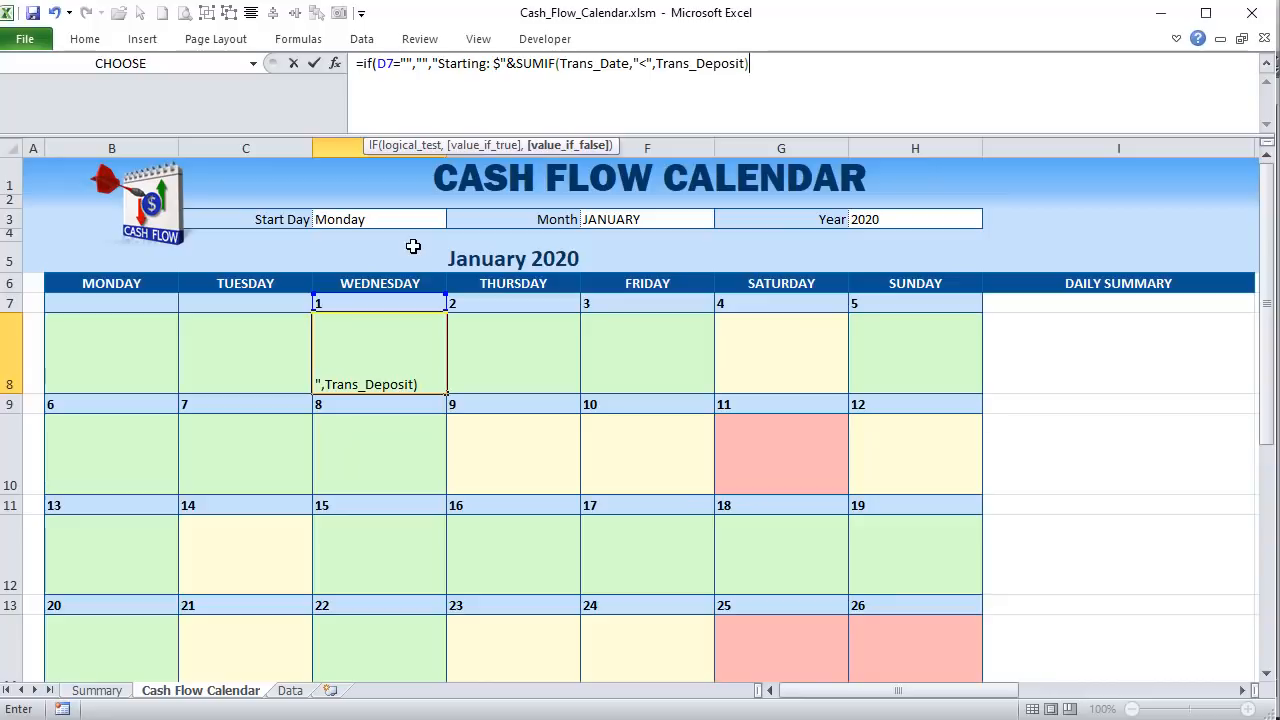
- Subtract a copy of the SUMIF from it, with Trans_Withdrawal as the sum range instead of Trans_Deposit
text(-)
drag(750, 63, 526, 58)
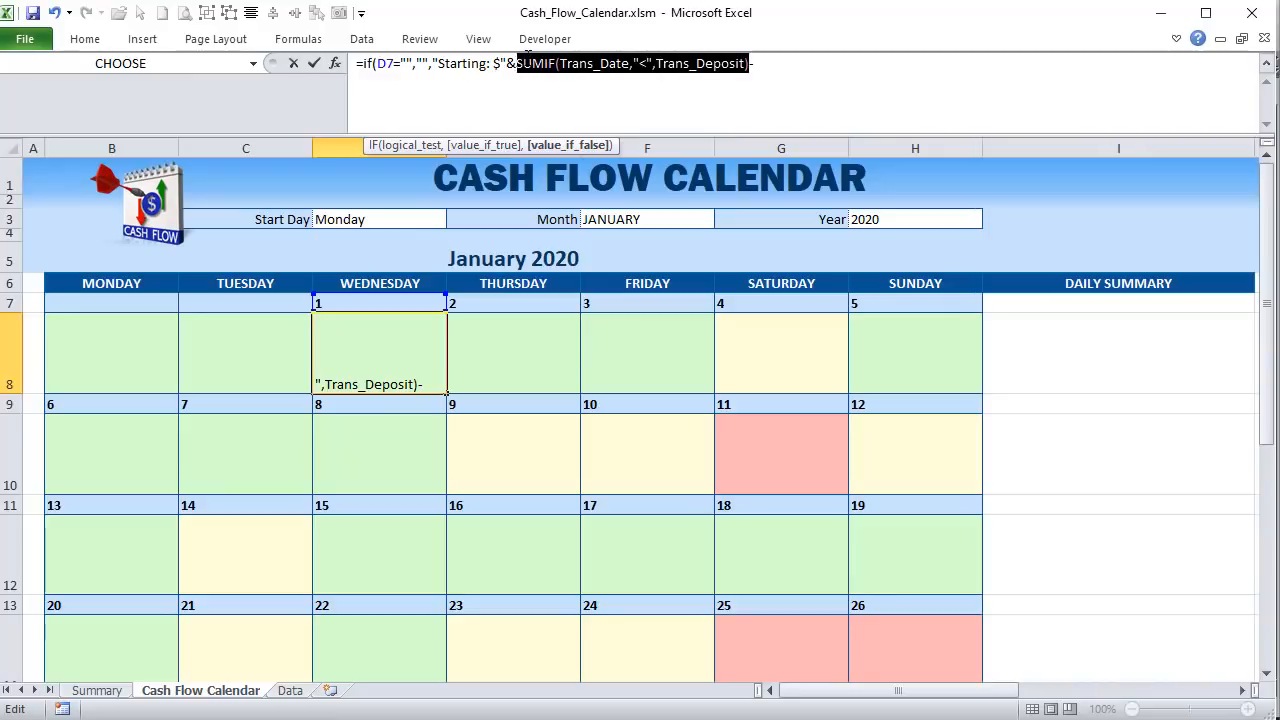
key(ctrl+c)
click(770, 63)
key(ctrl+v)
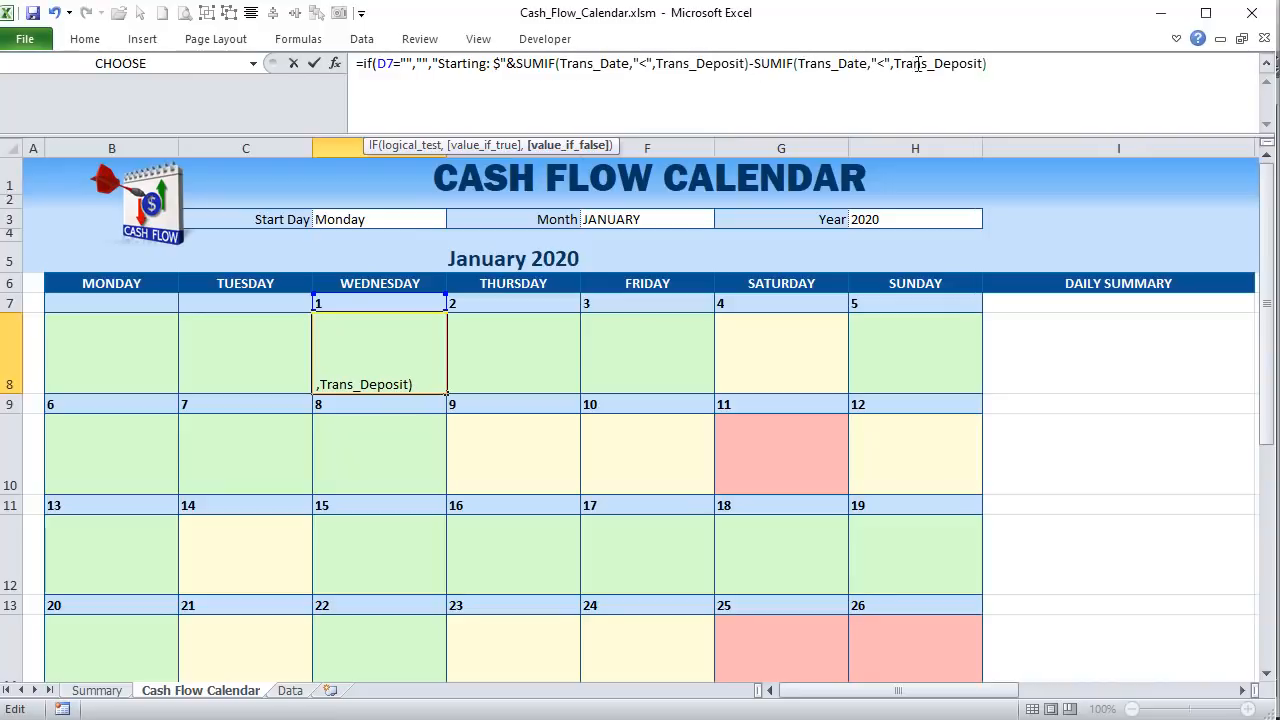
drag(984, 63, 943, 63)
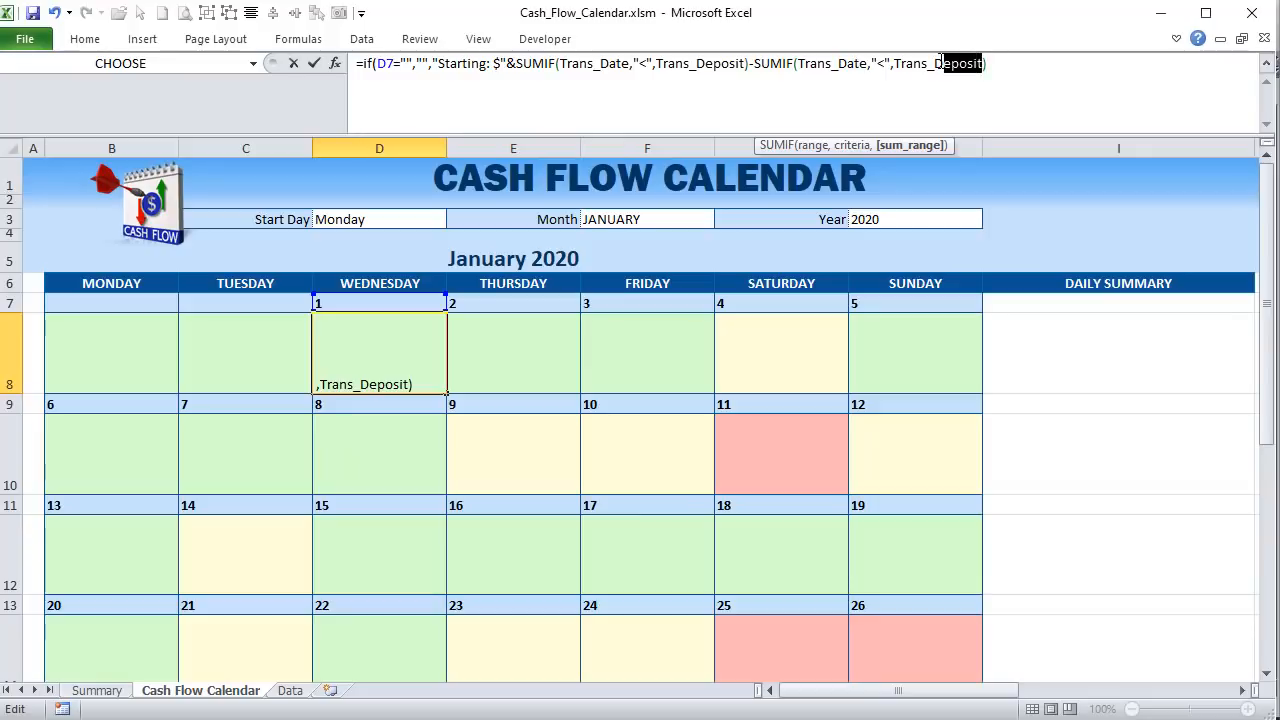
key(BackSpace)
key(BackSpace)
text(wi)
key(Tab)
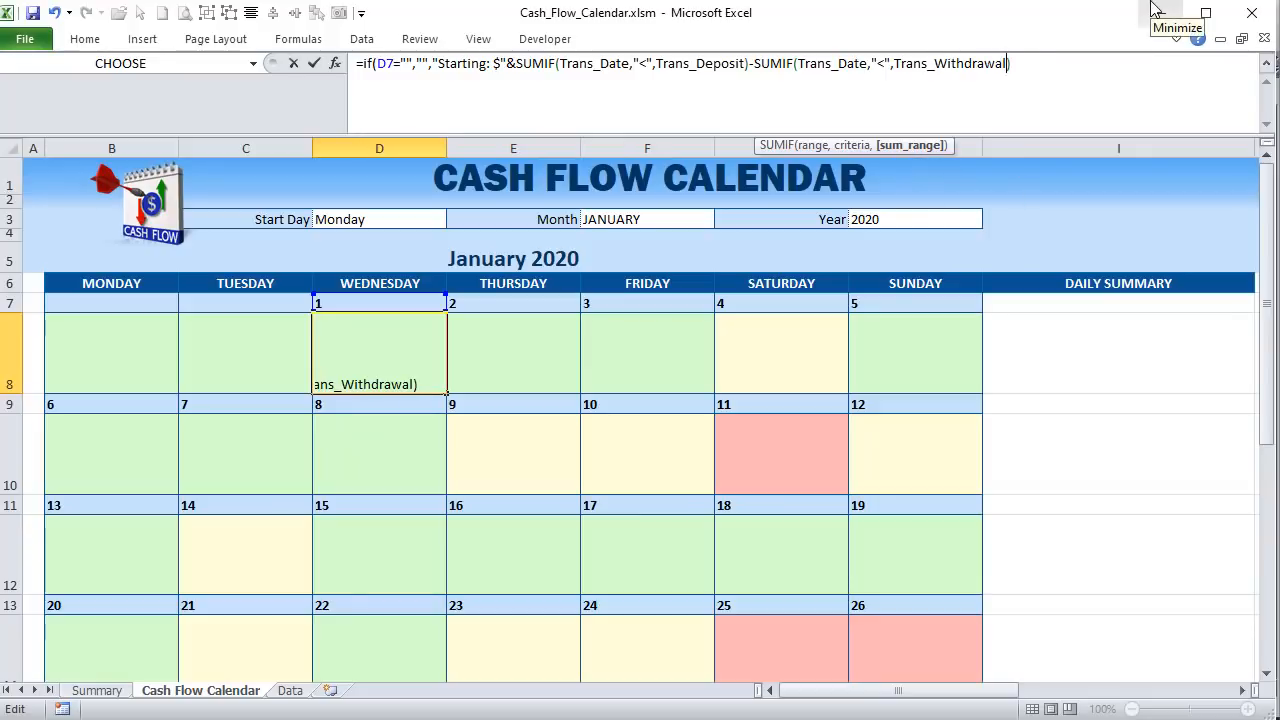
- Append a line break to the end of the D8 formula with &CHAR(10)
click(1041, 67)
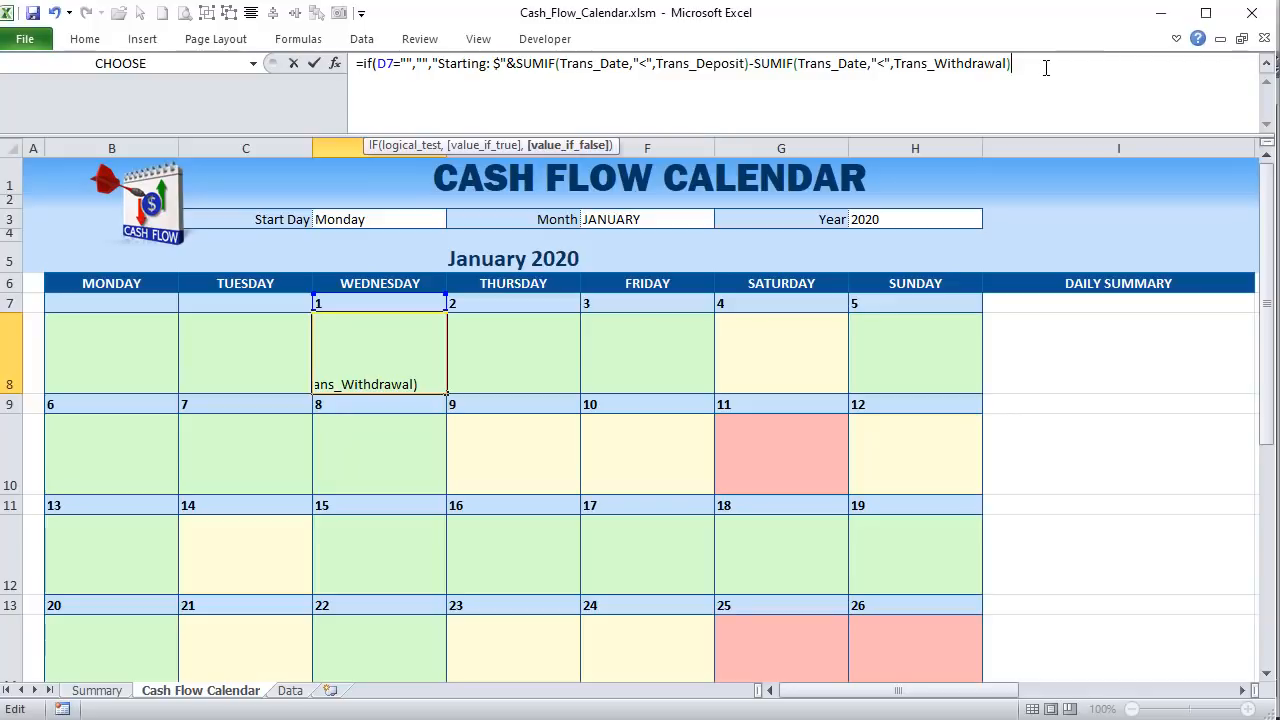
text(&)
text(Char)
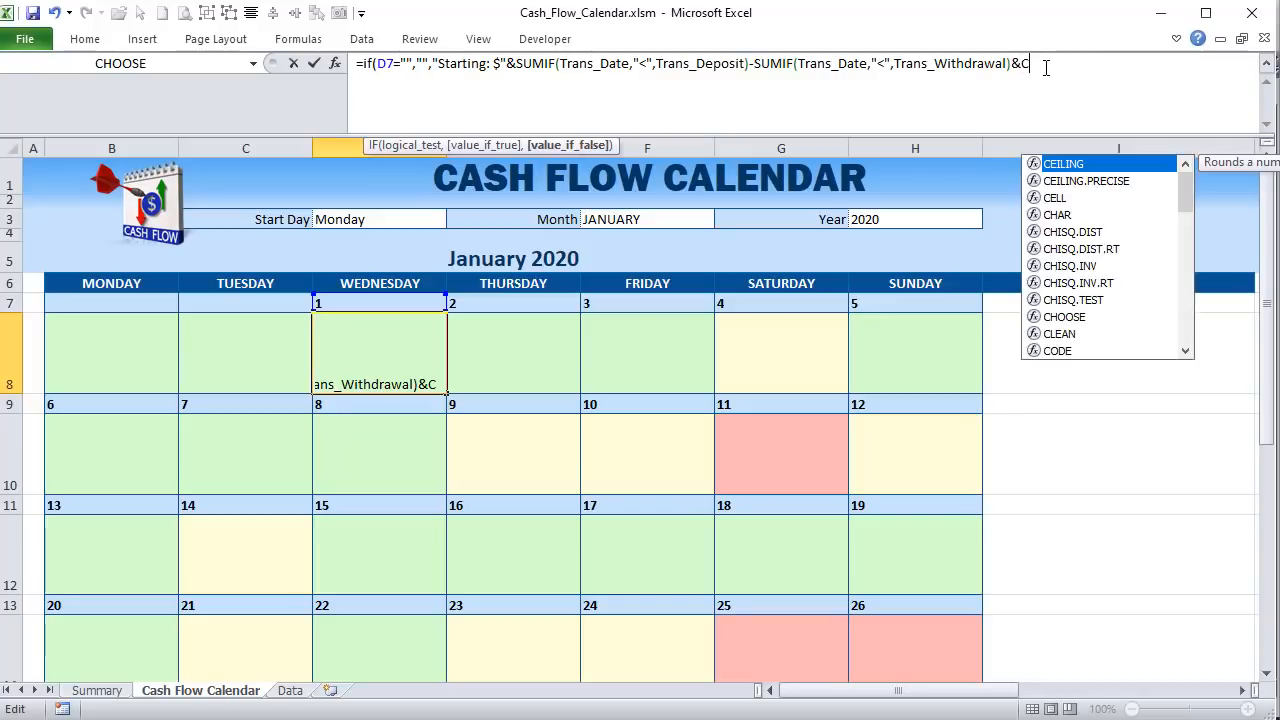
key(BackSpace)
key(BackSpace)
text(har)
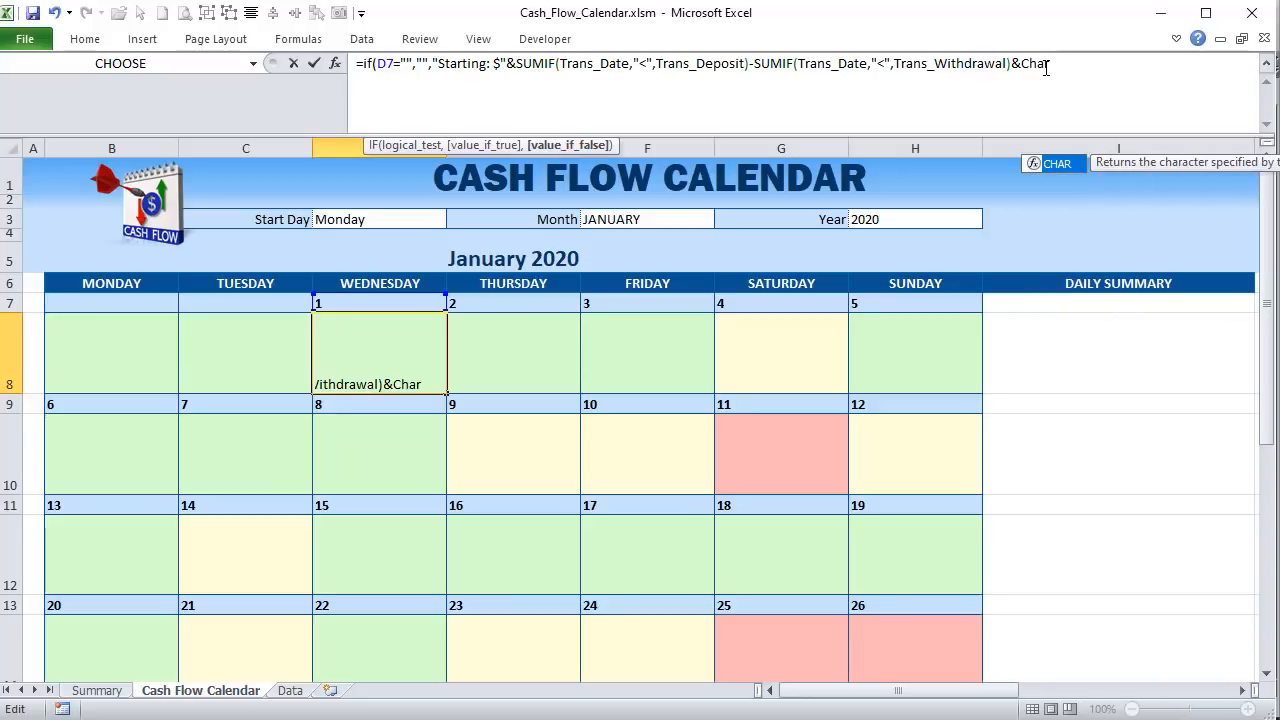
key(Tab)
text(10)
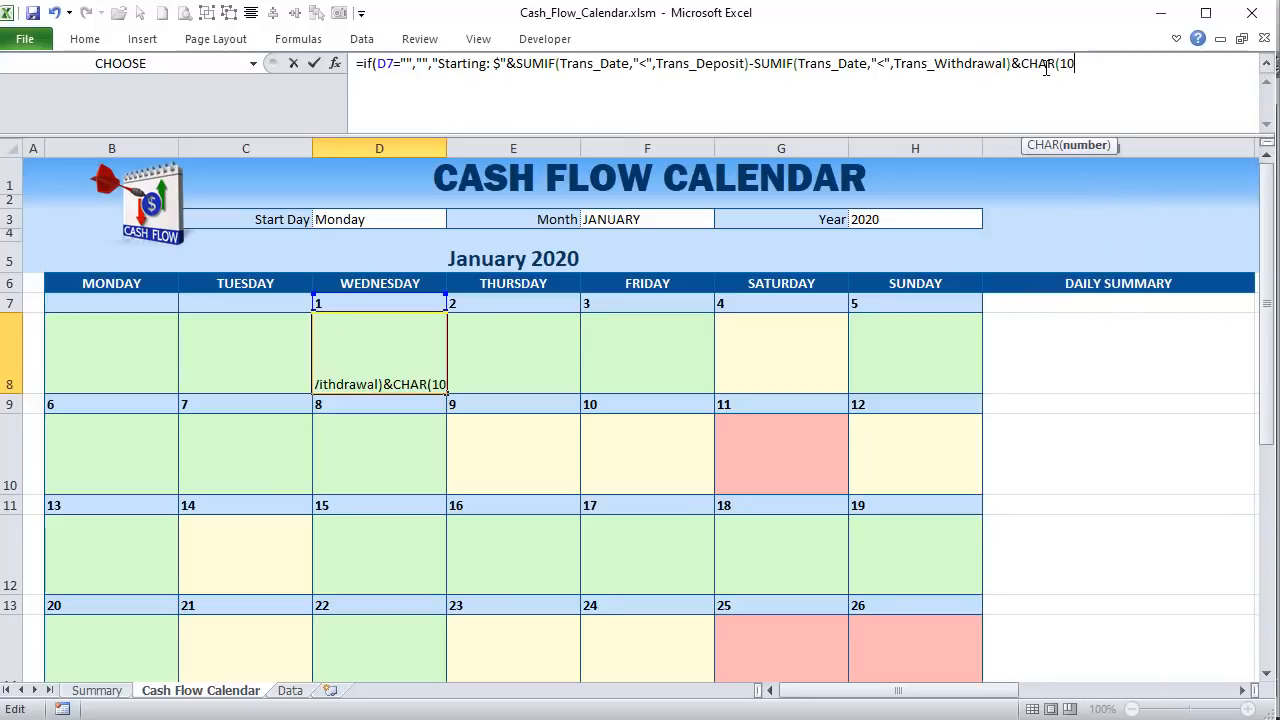
text())
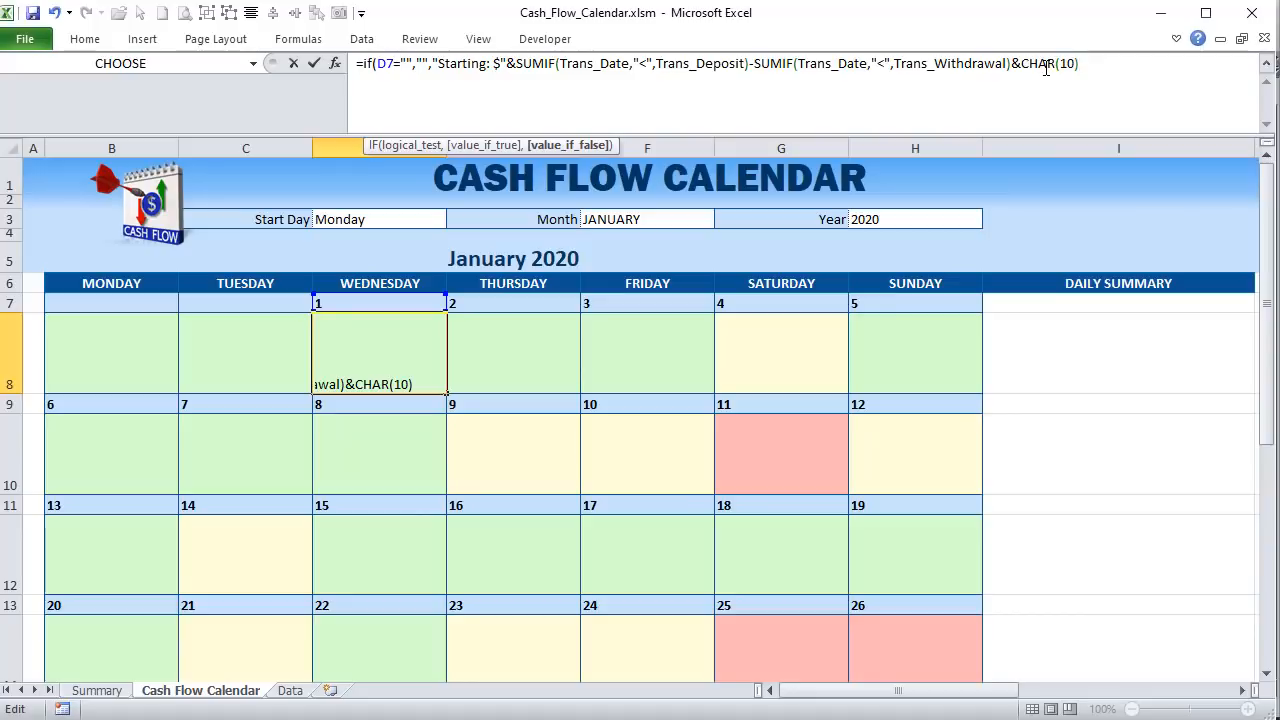
- Append the text label &"Funds Out: $" after the line break in the D8 formula
text(&"F)
key(BackSpace)
text("Fund)
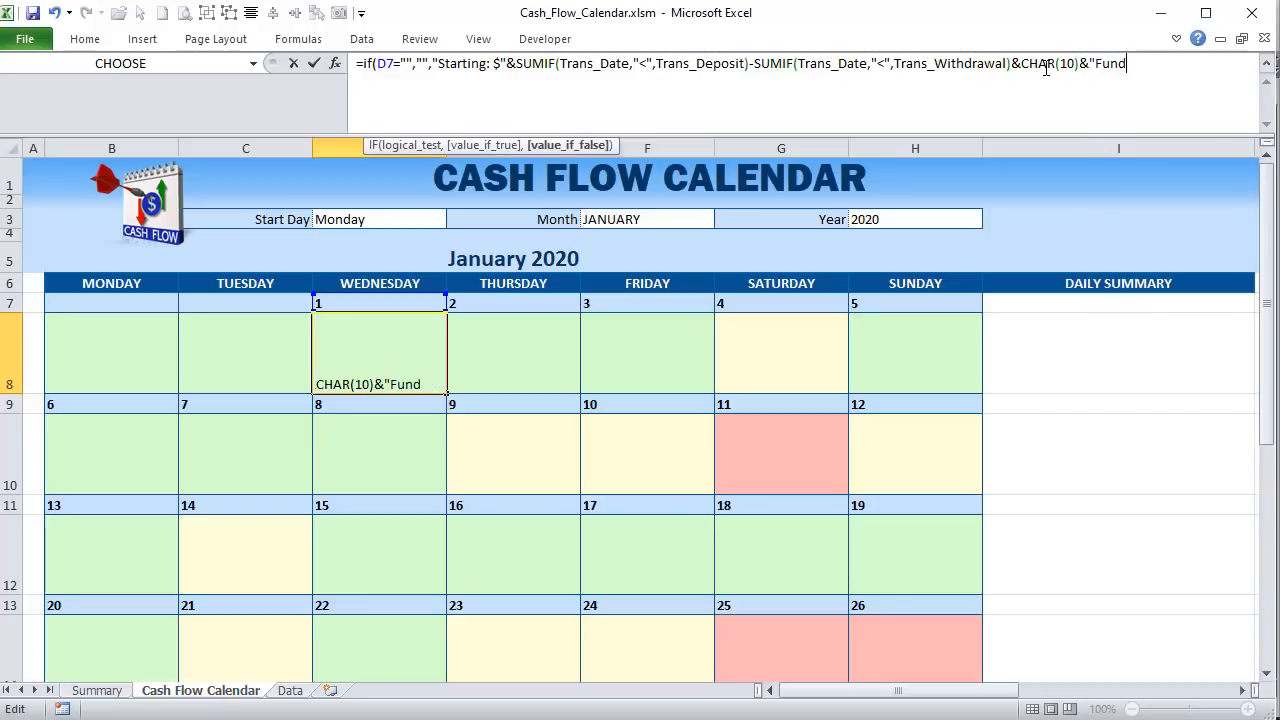
text(s Out)
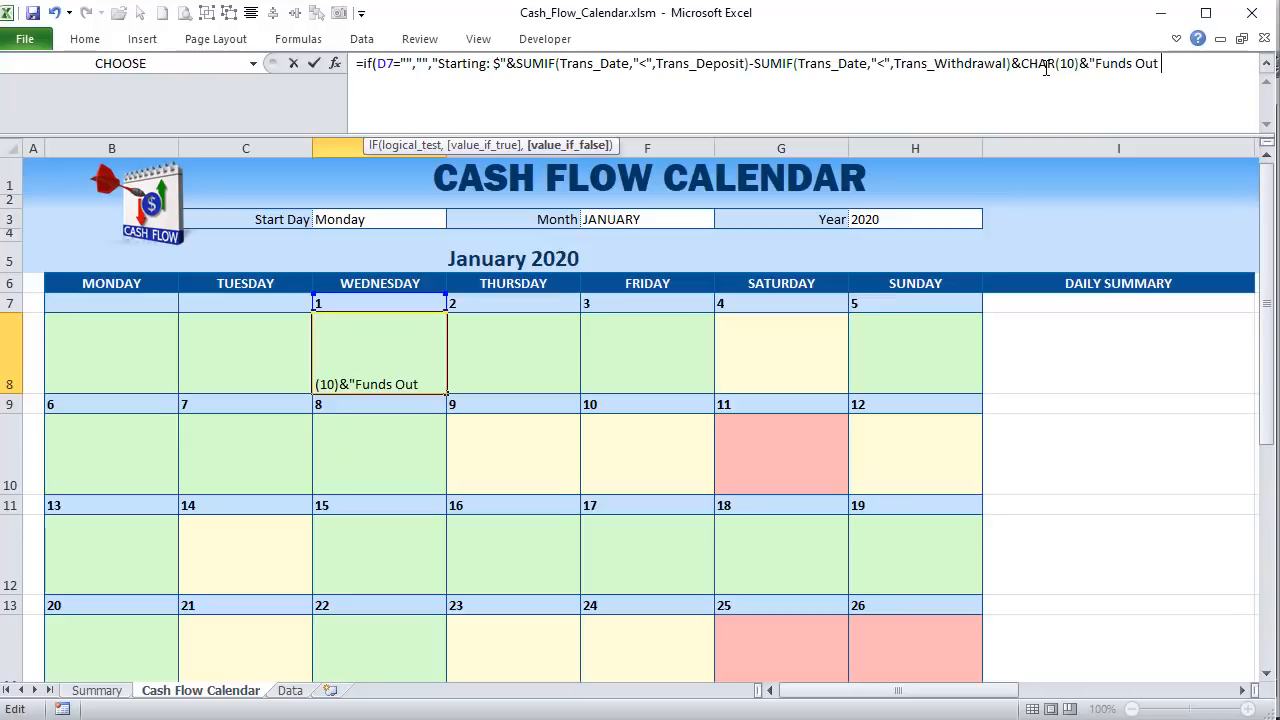
key(shift+space)
key(BackSpace)
key(BackSpace)
key(BackSpace)
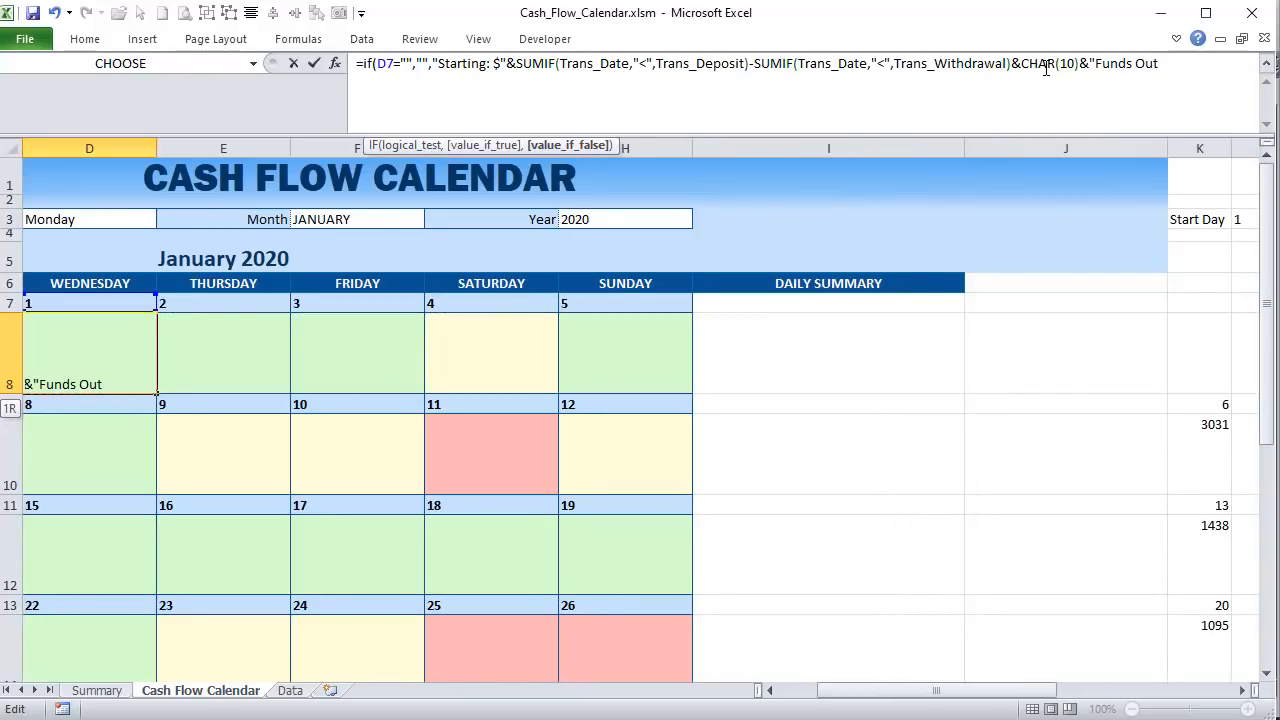
text($")
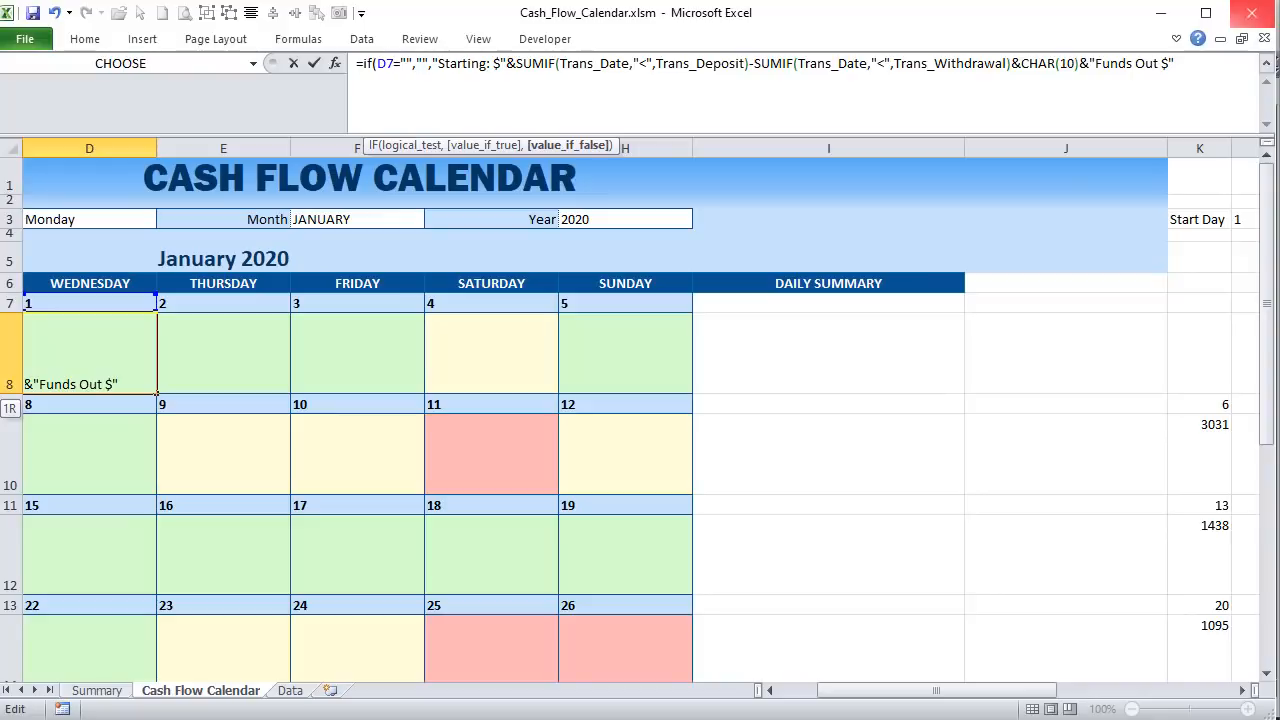
key(BackSpace)
key(BackSpace)
key(BackSpace)
text(:)
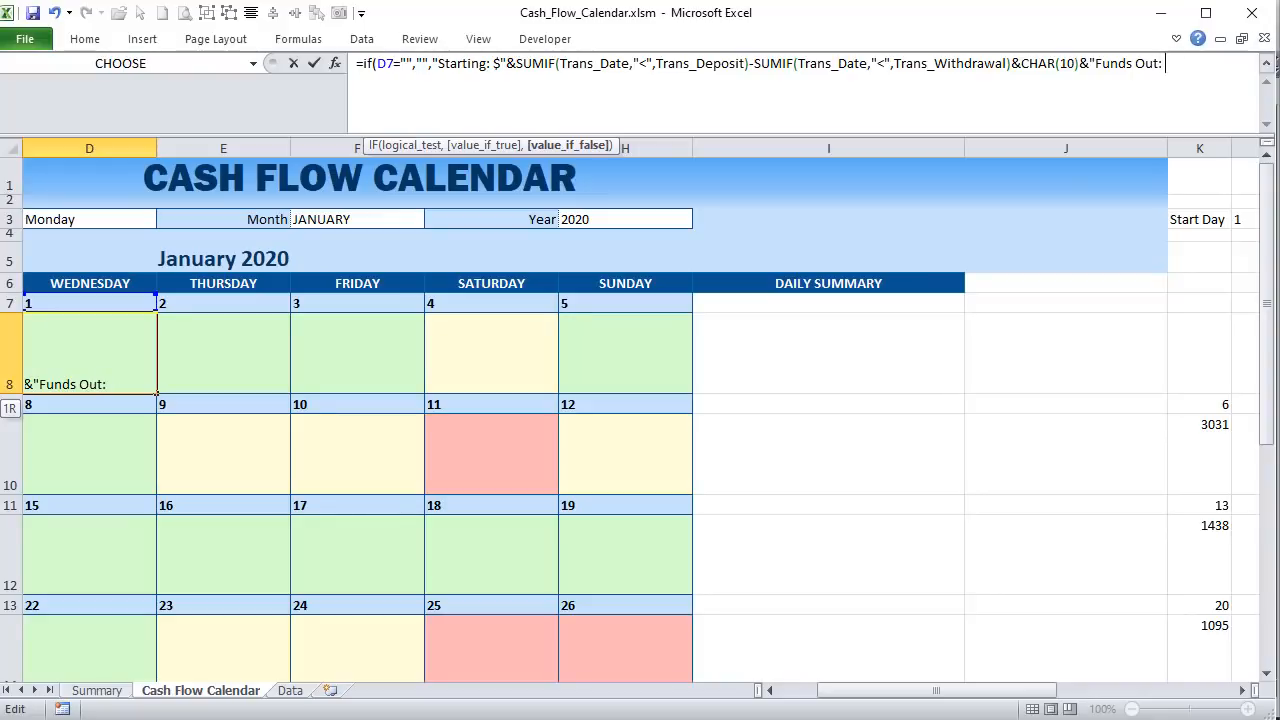
text( $)
- Follow the Funds Out label with the day's withdrawal total: &SUMIF(Trans_Date,"="&D7,Trans_Withdrawal)
text(&sumi)
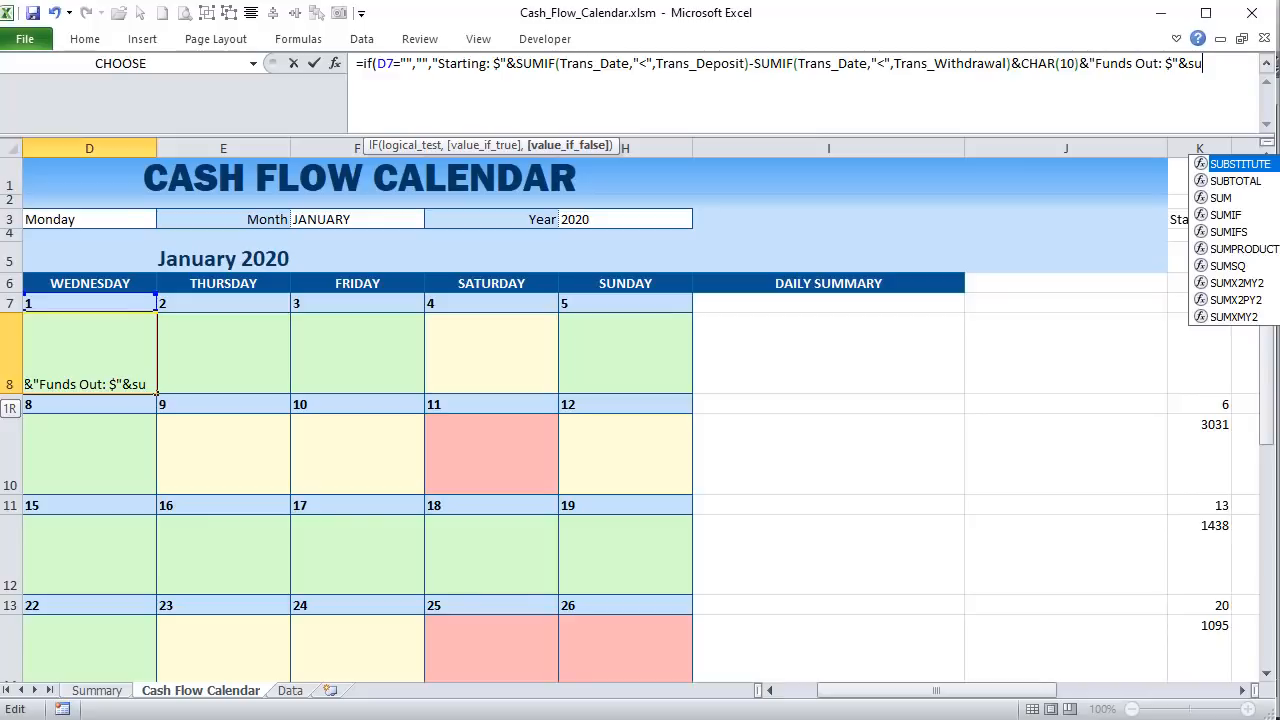
key(Tab)
text(Tran)
key(Tab)
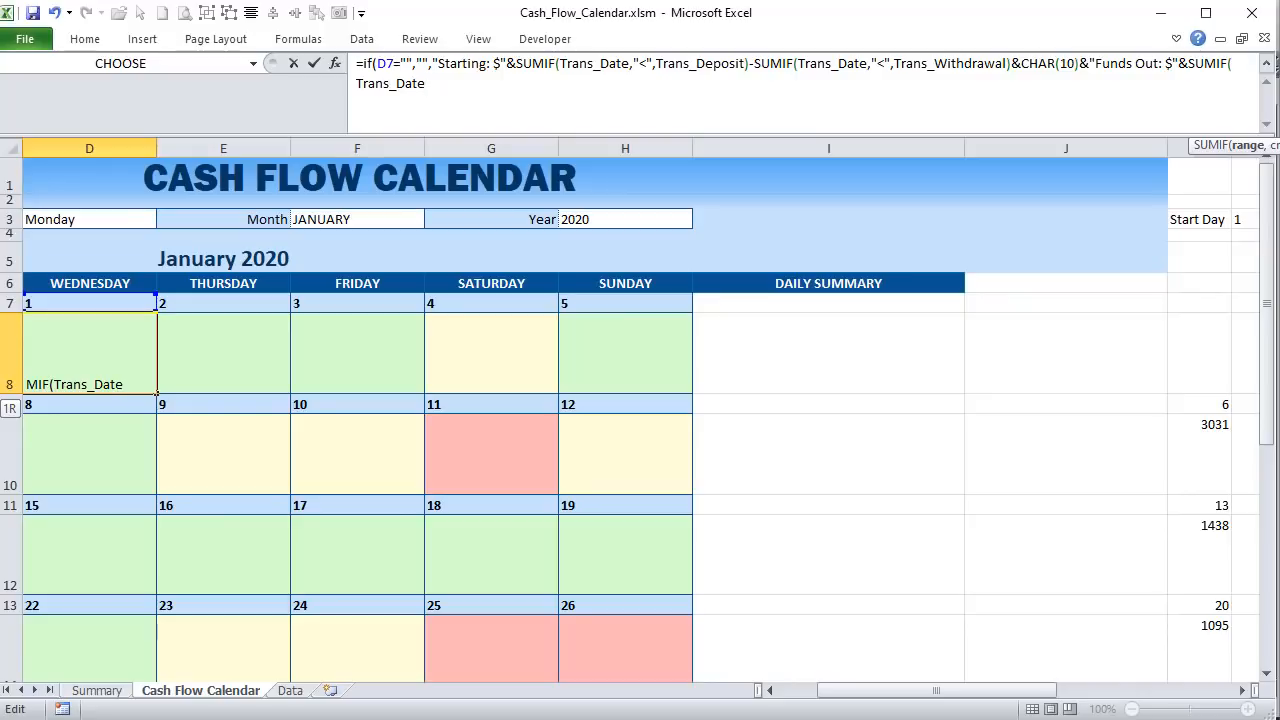
text(,"="&D)
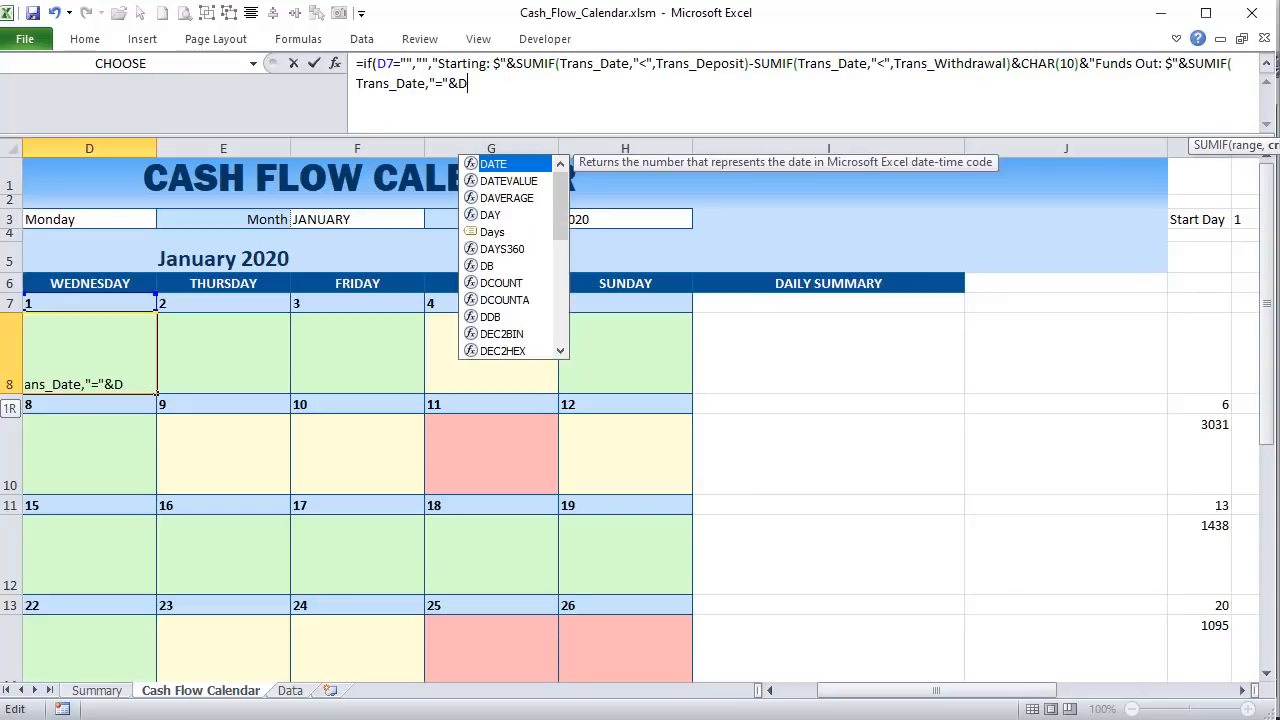
text(7)
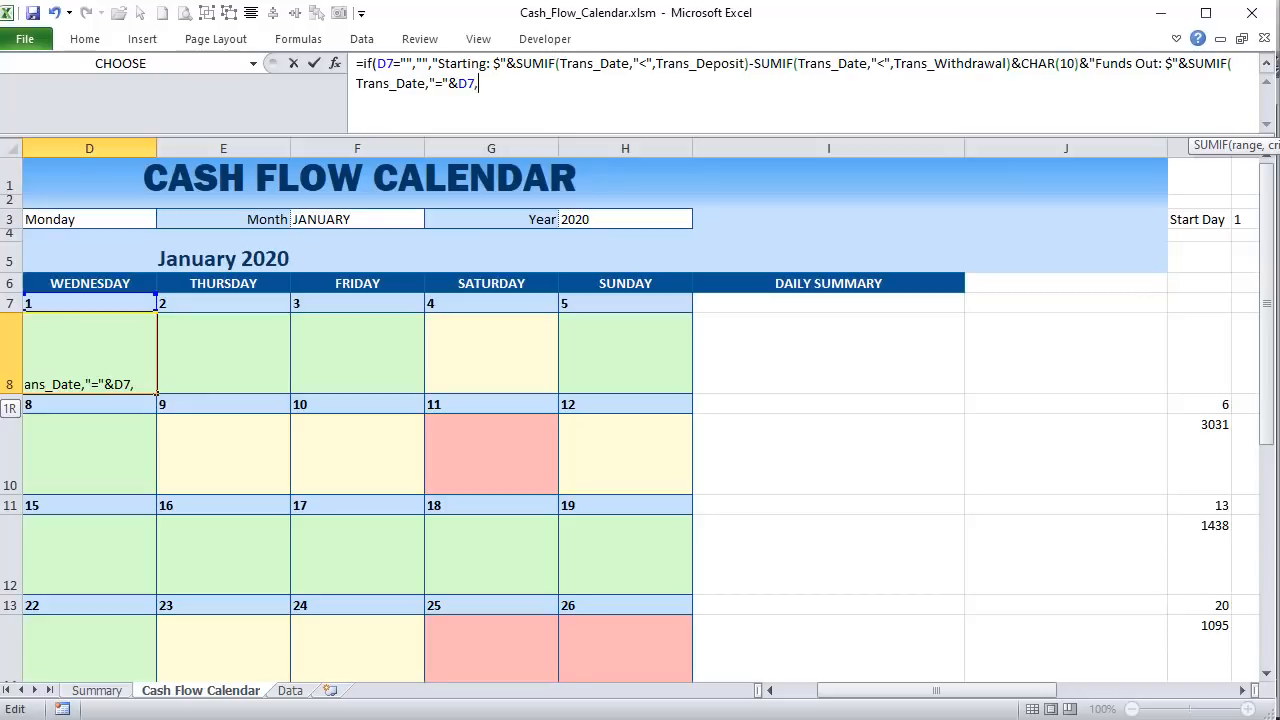
text(,tran)
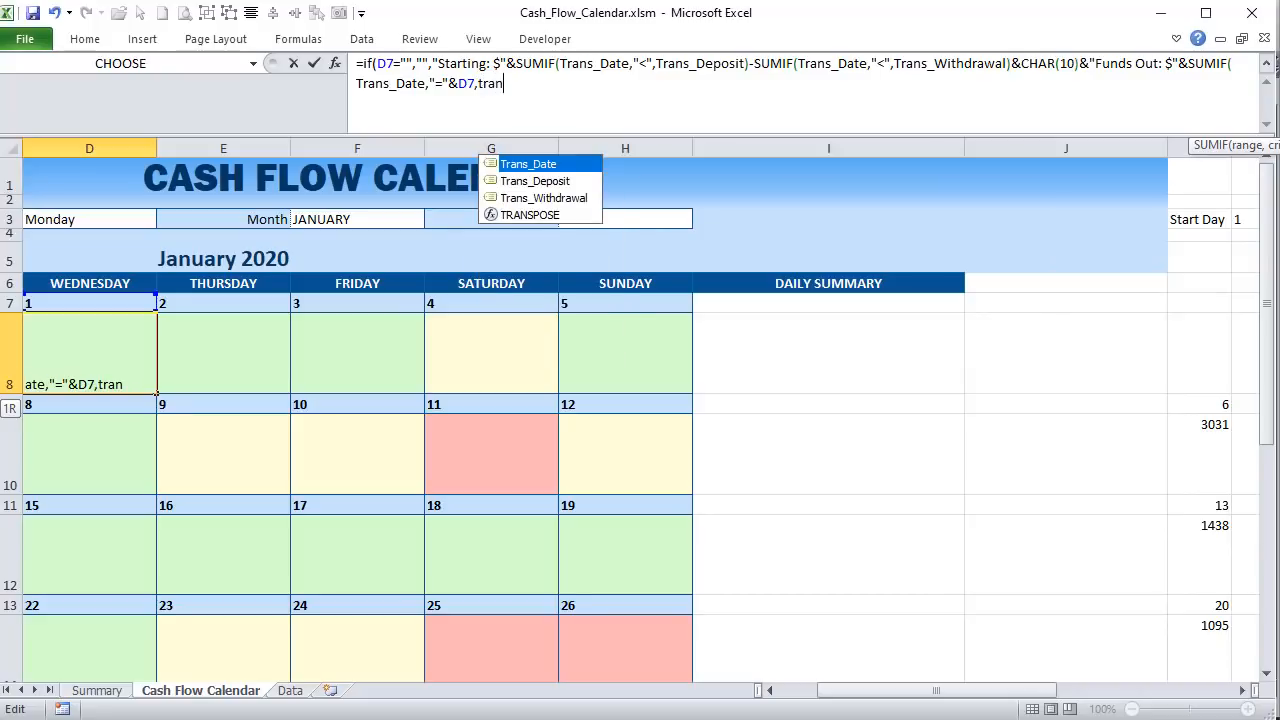
key(Down)
key(Down)
key(Tab)
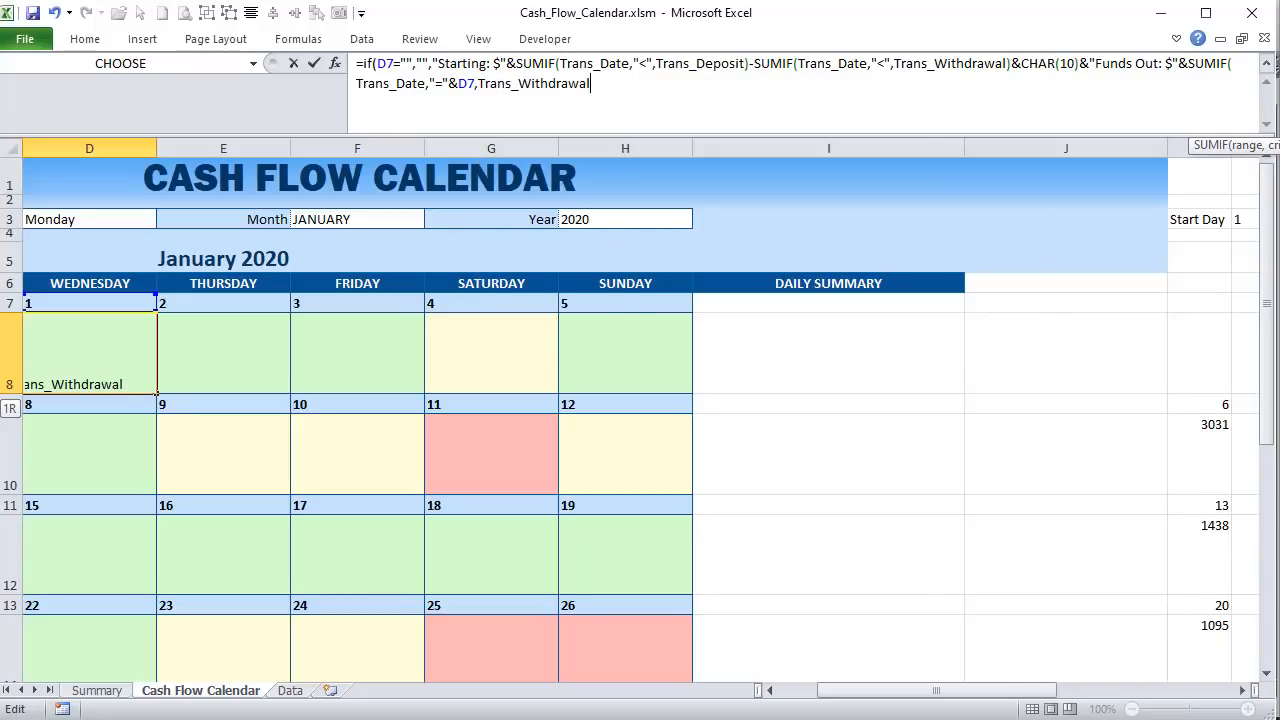
text()&)
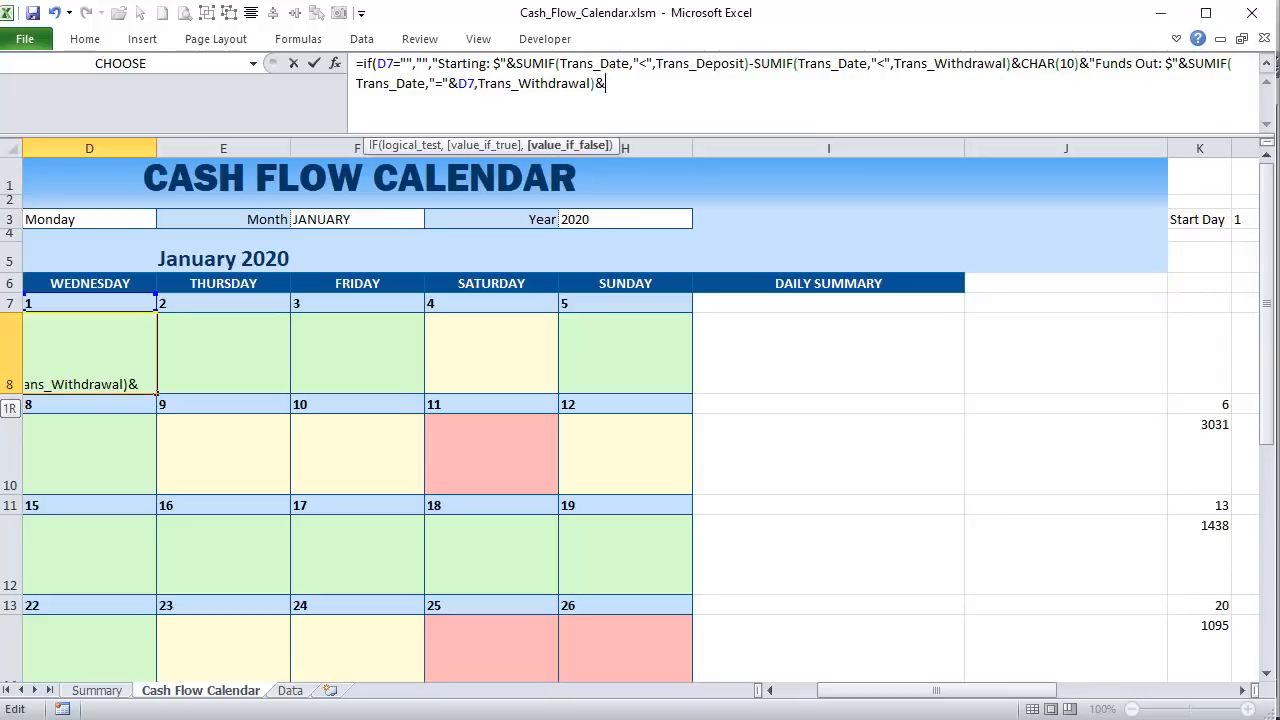
- Append another line break, CHAR(10), and the label "Funds In: $" followed by an ampersand to the D8 formula
text(Car)
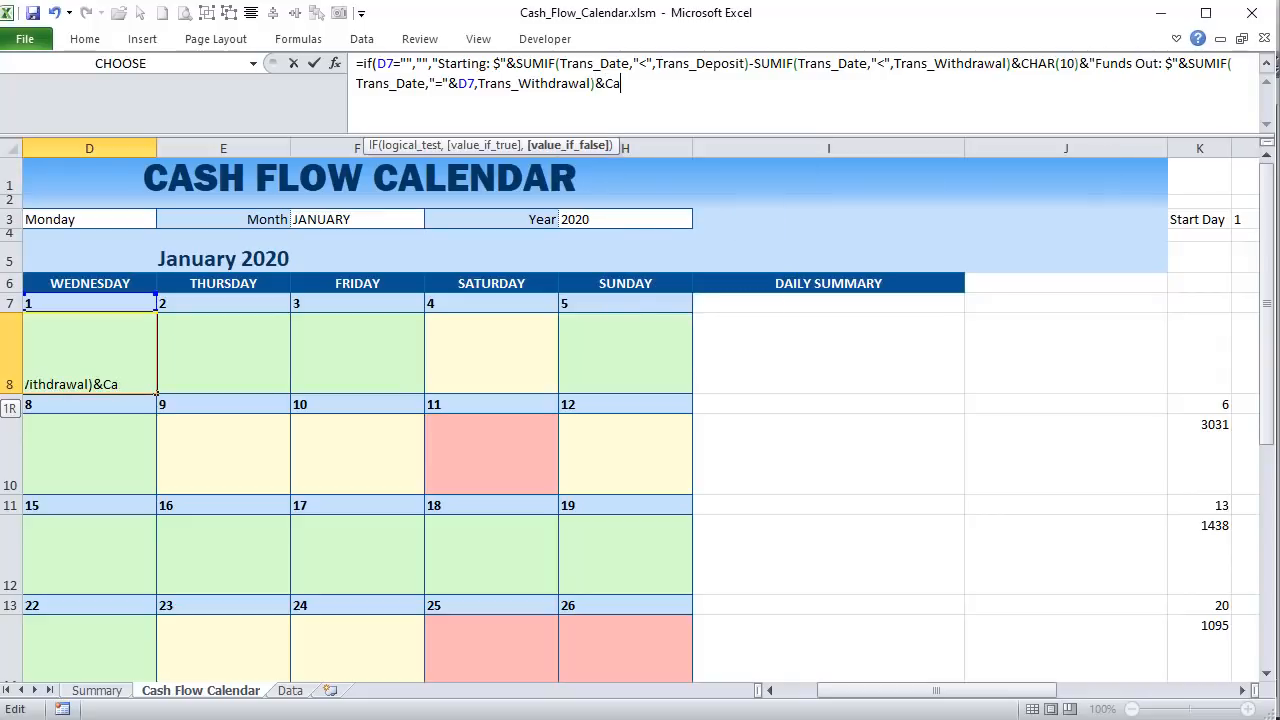
key(BackSpace)
text(HAR(10))
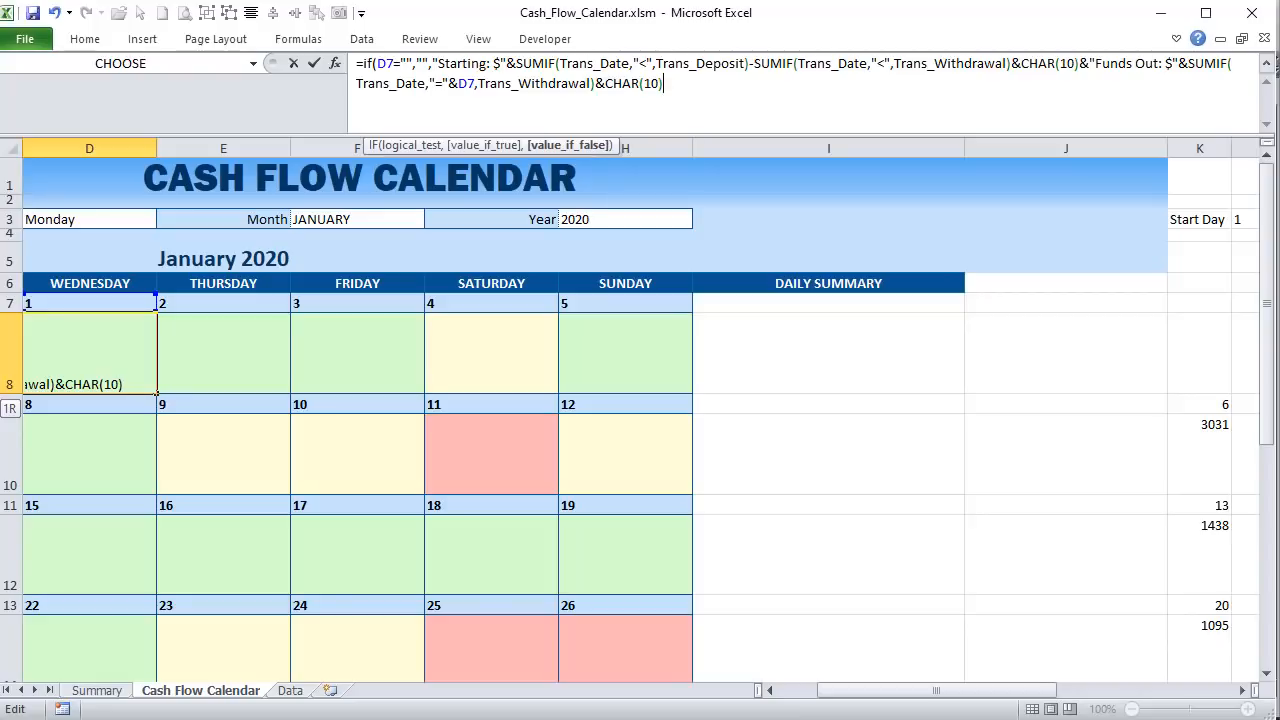
text(&"Funds In)
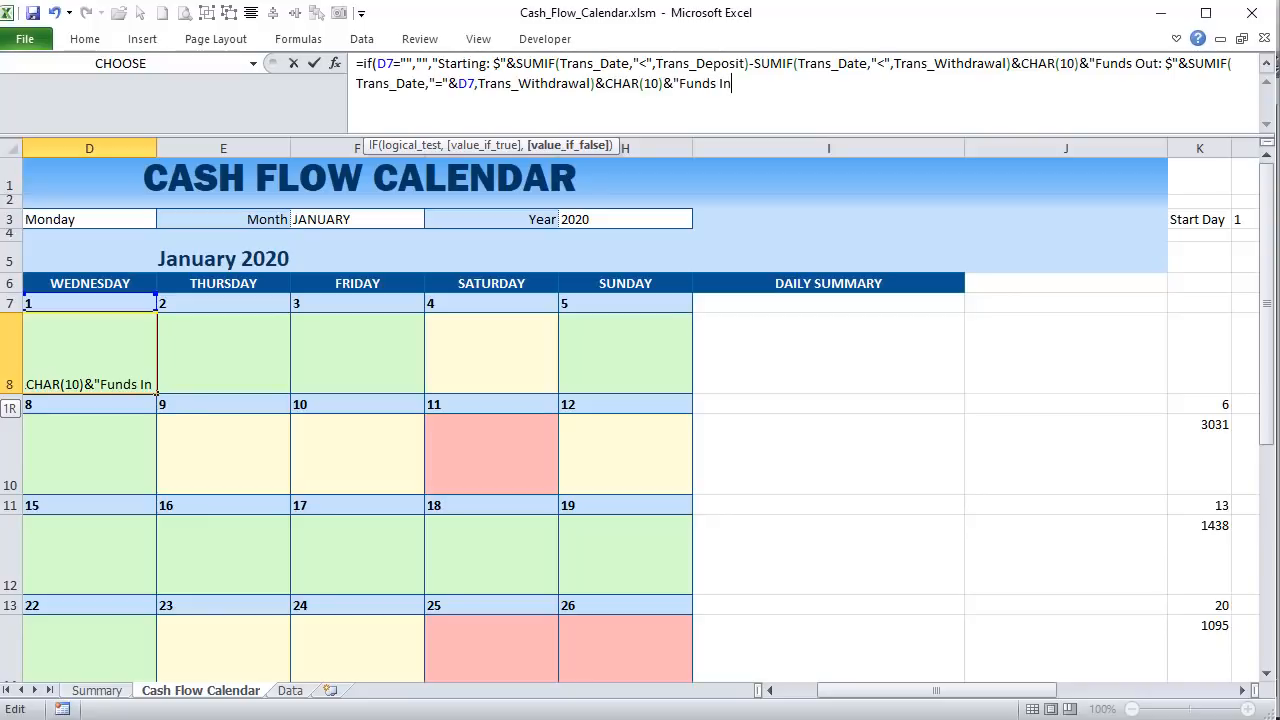
text(: )
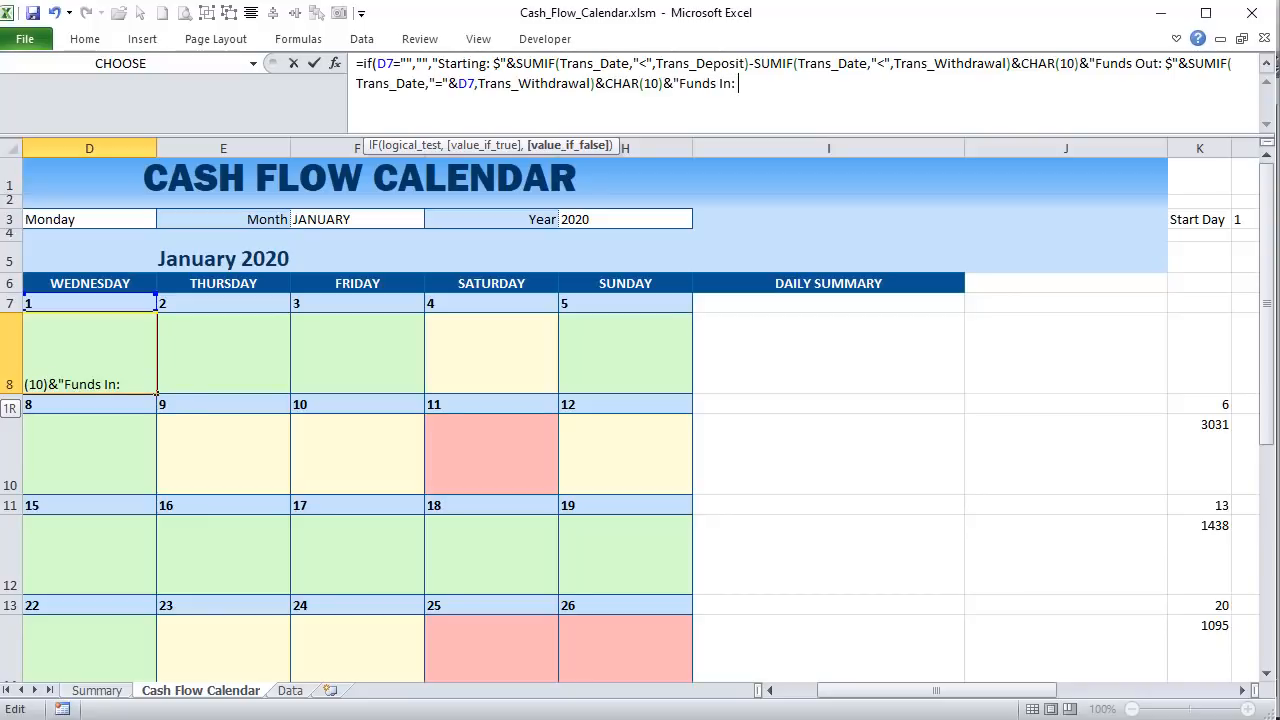
text($"&)
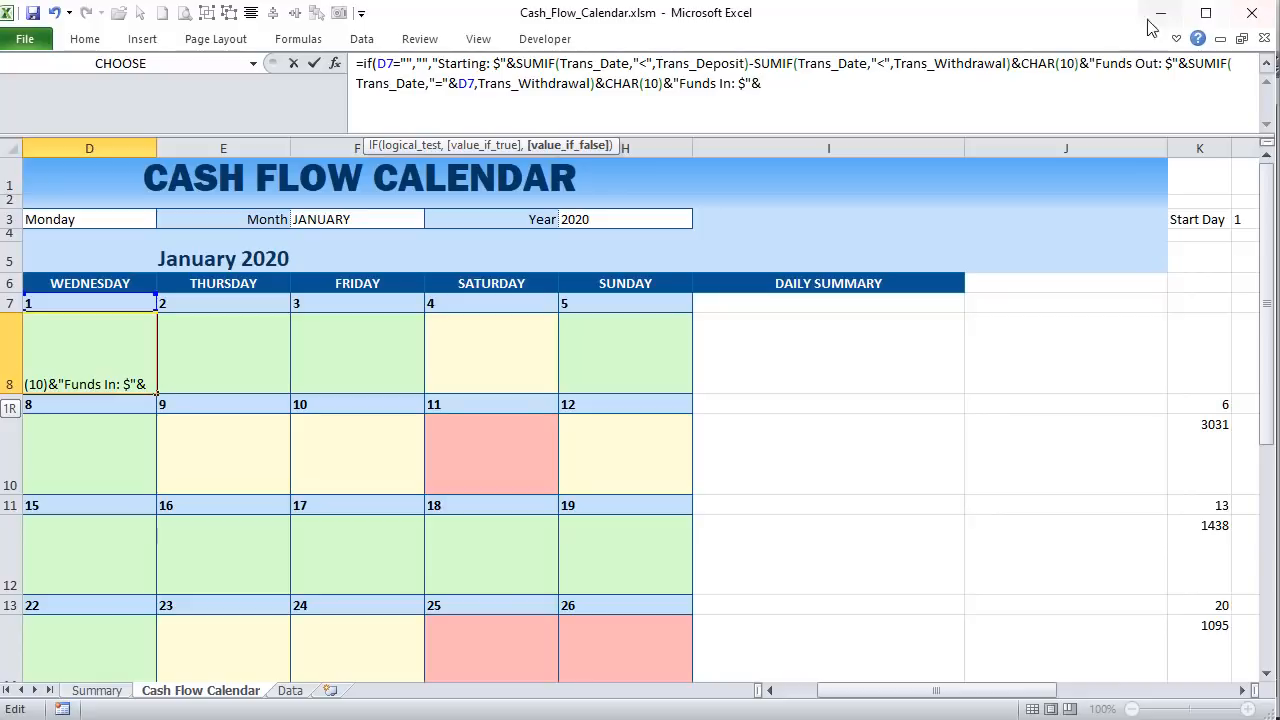
- Add a copy of the Funds Out SUMIF after the Funds In label, with Trans_Deposit as the sum range
drag(598, 84, 1189, 70)
key(ctrl+c)
click(813, 84)
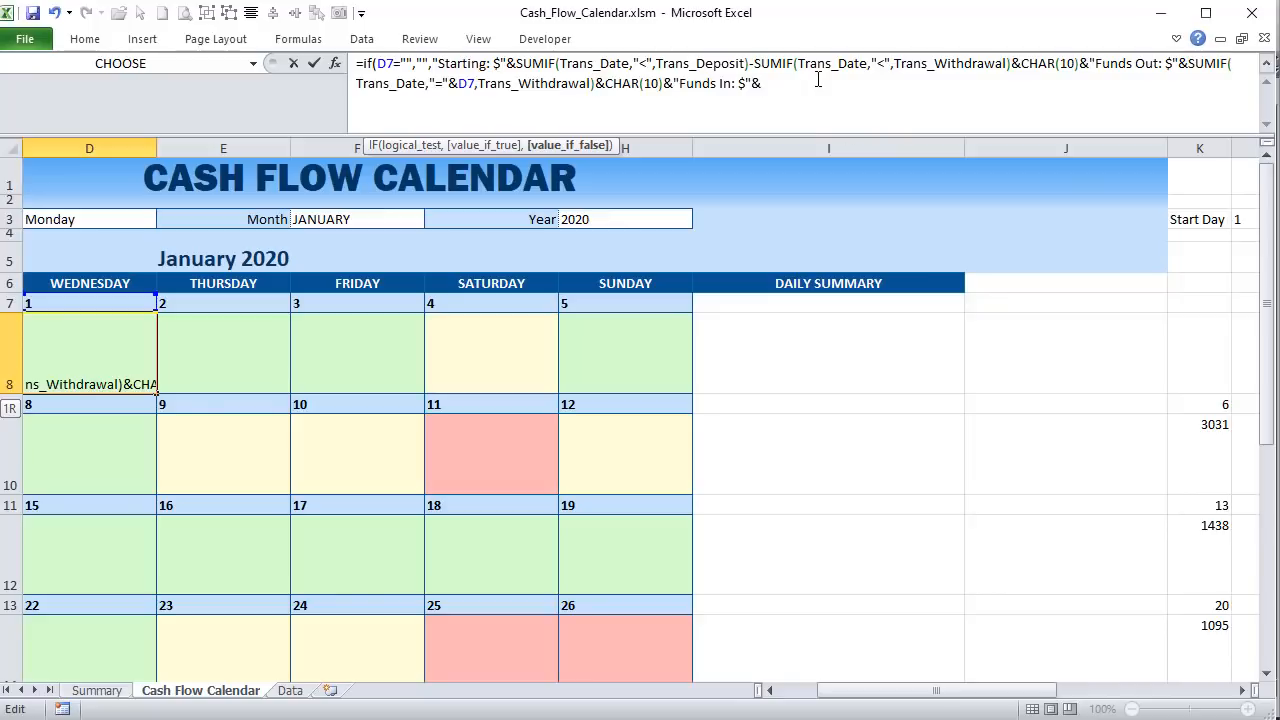
key(ctrl+v)
drag(1039, 85, 967, 85)
text(de)
key(Tab)
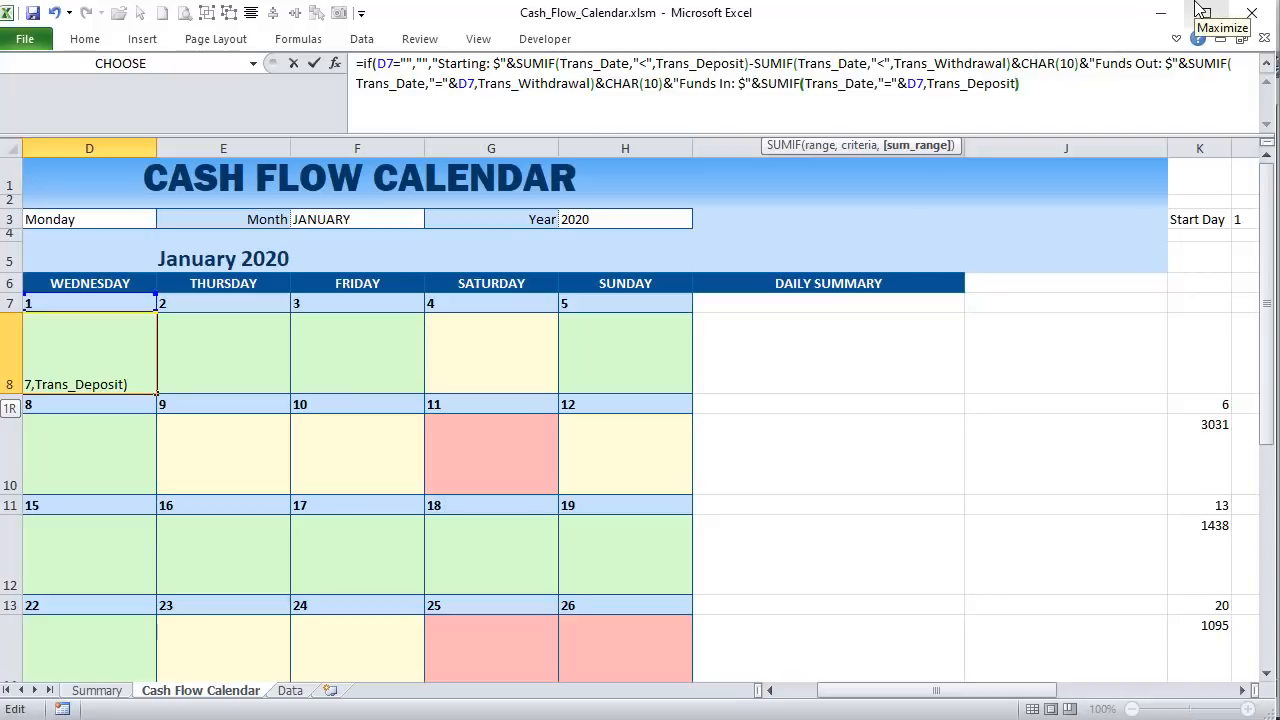
key(Right)
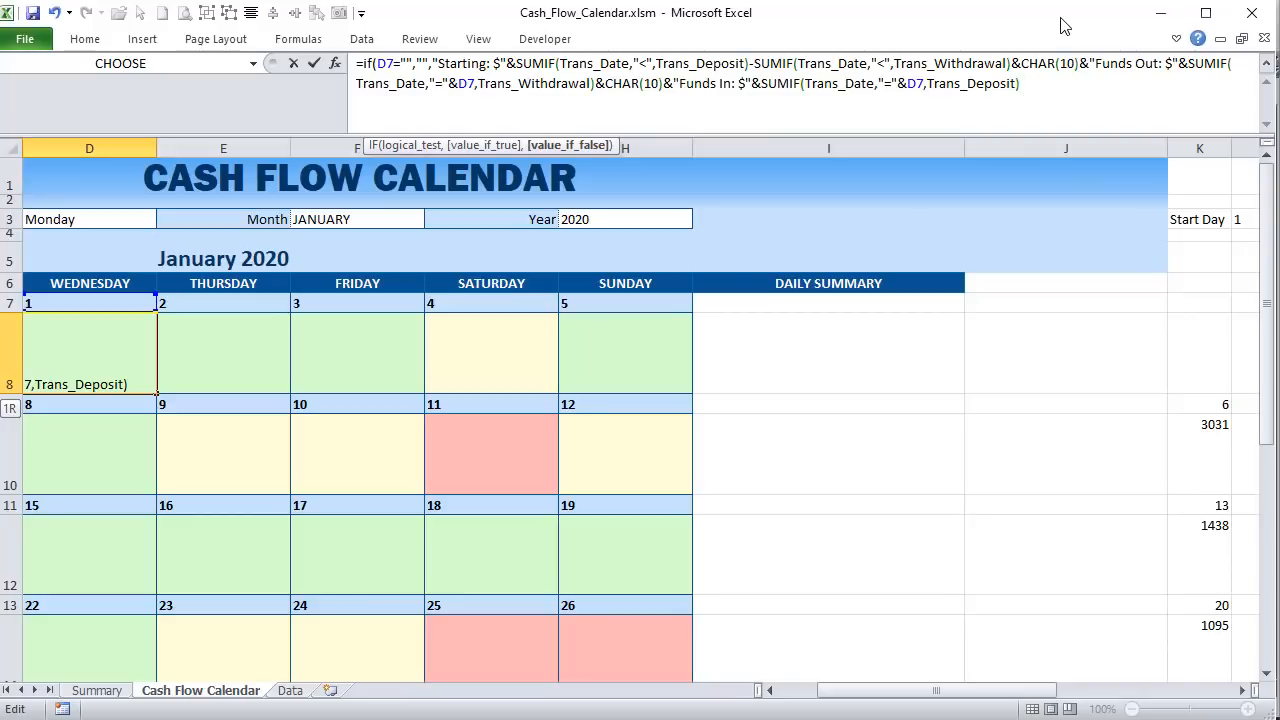
- Append a line break and the label "Ending: $" joined to the balance in M8, and close the D8 formula
text(&char)
key(Tab)
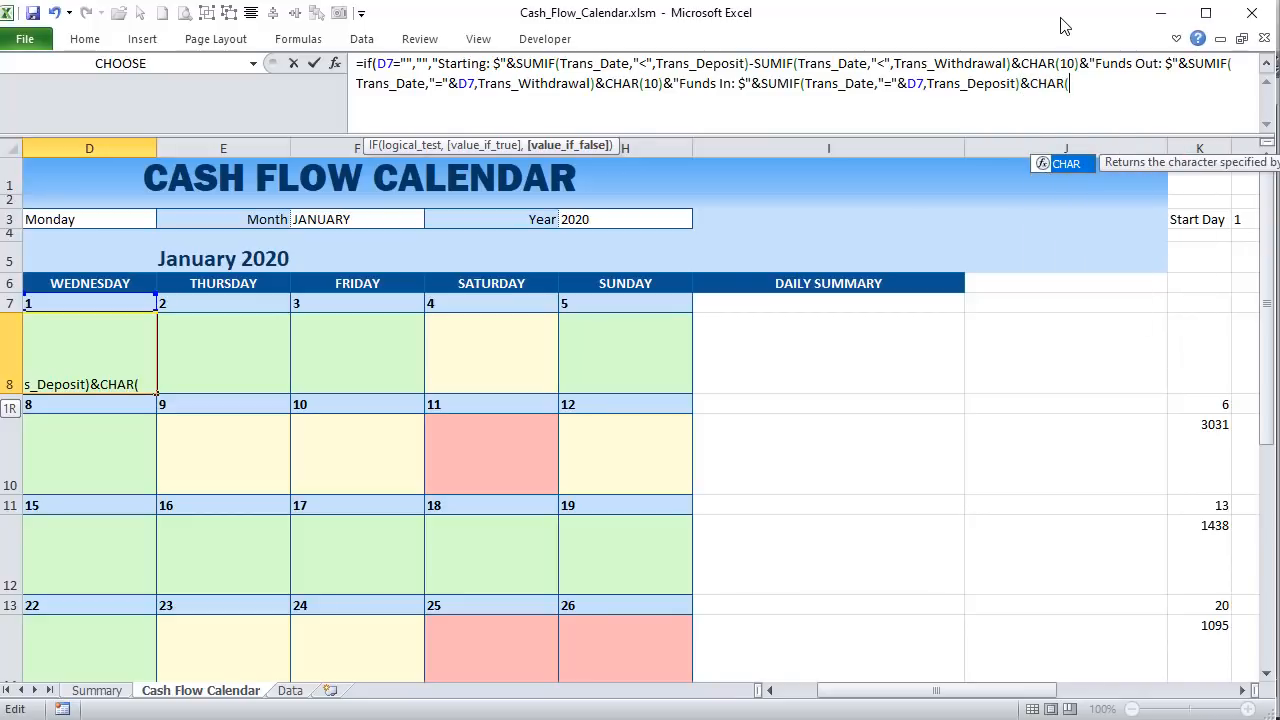
text(10)&)
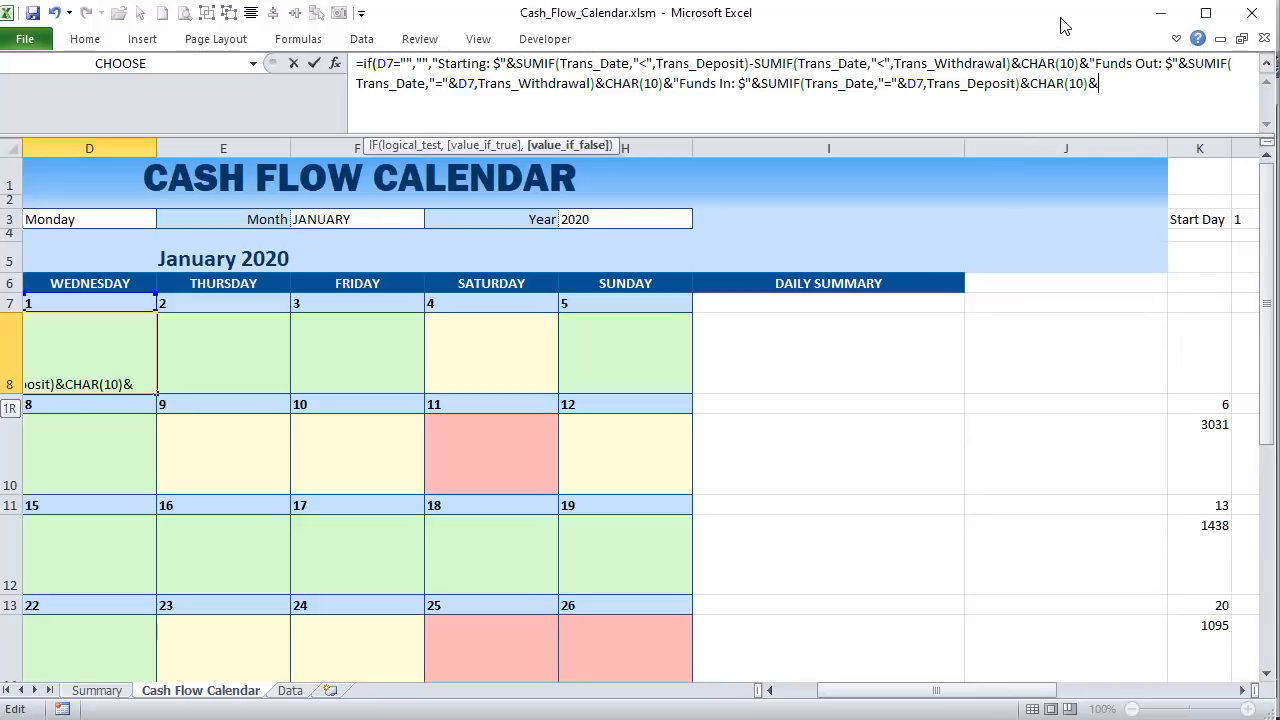
text("Ending)
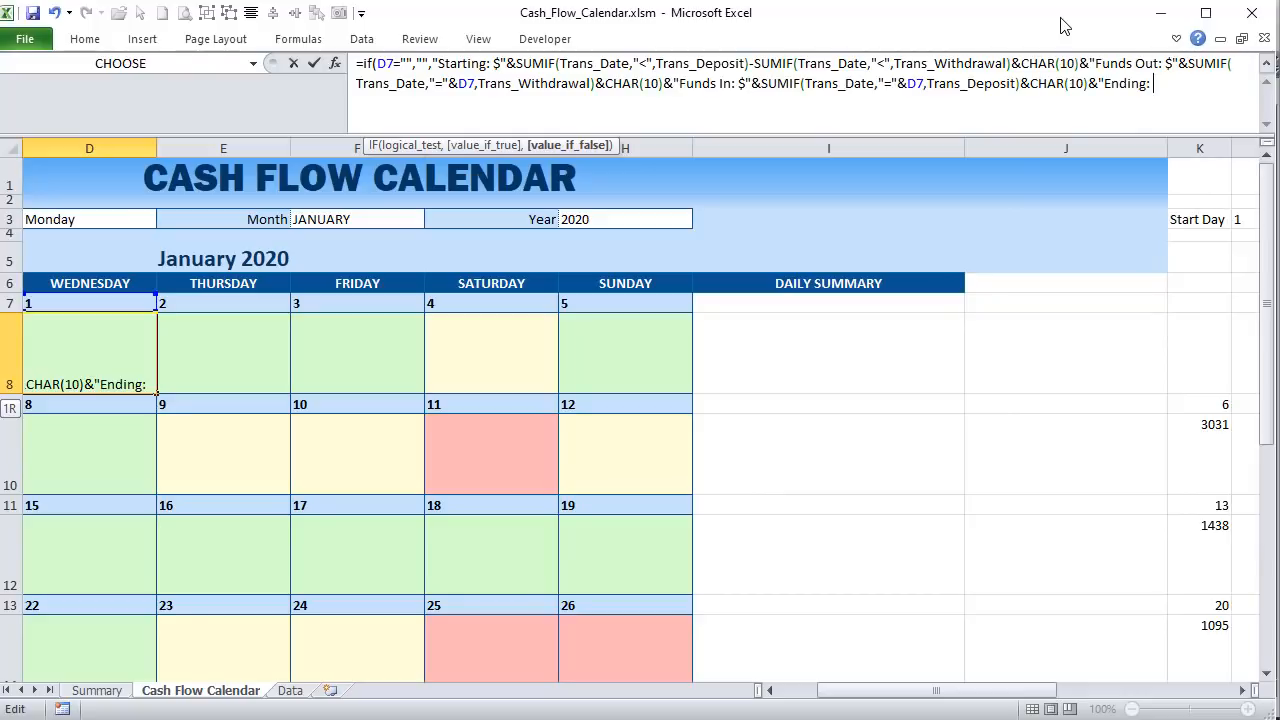
text(: $"&)
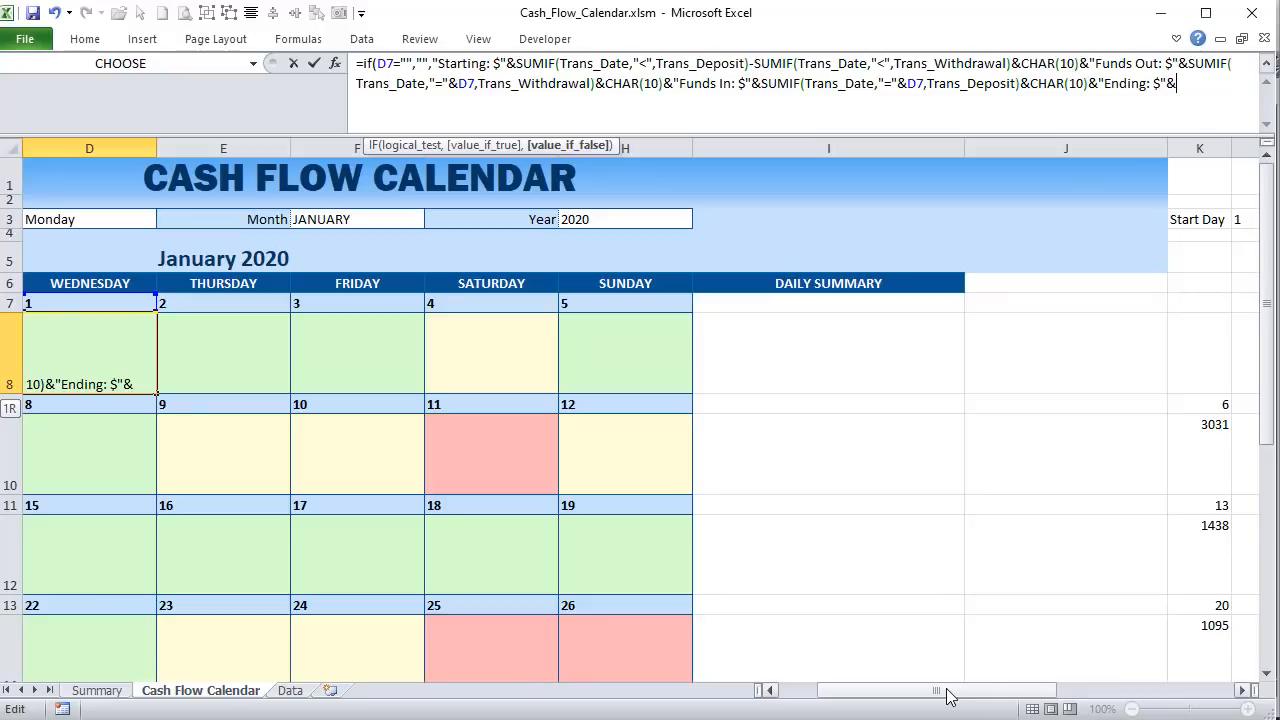
drag(948, 697, 1012, 691)
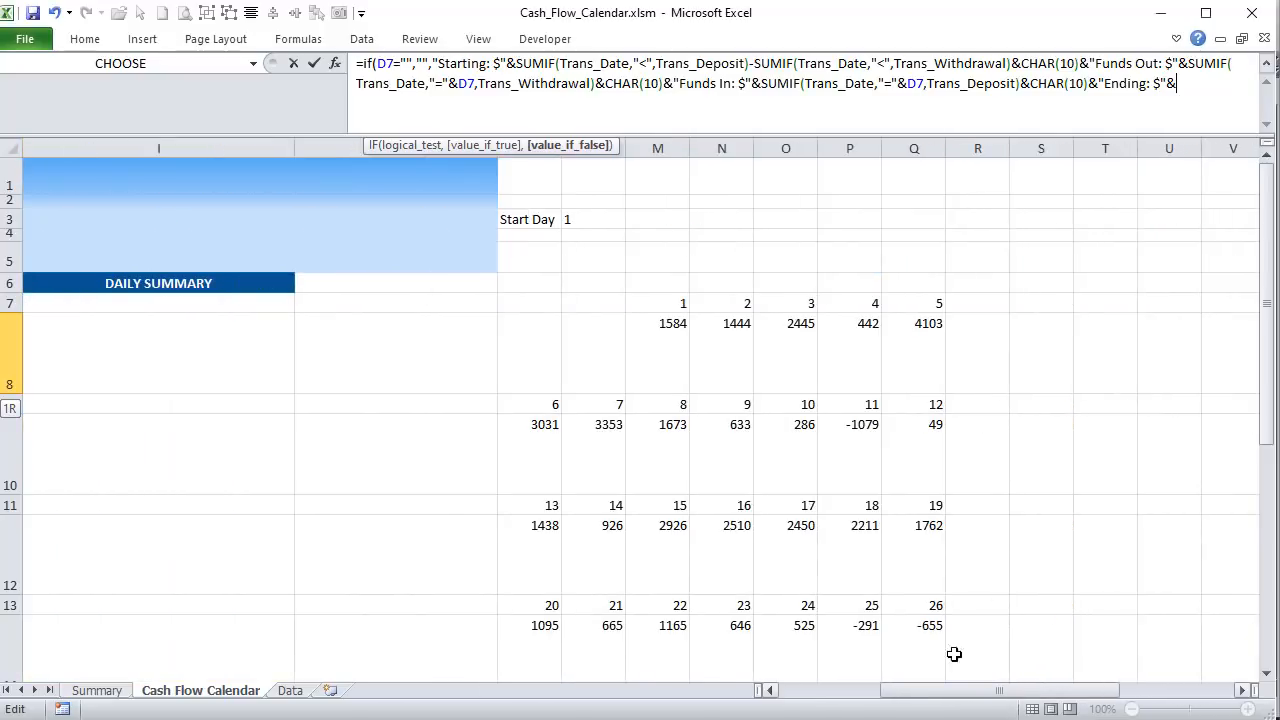
click(666, 330)
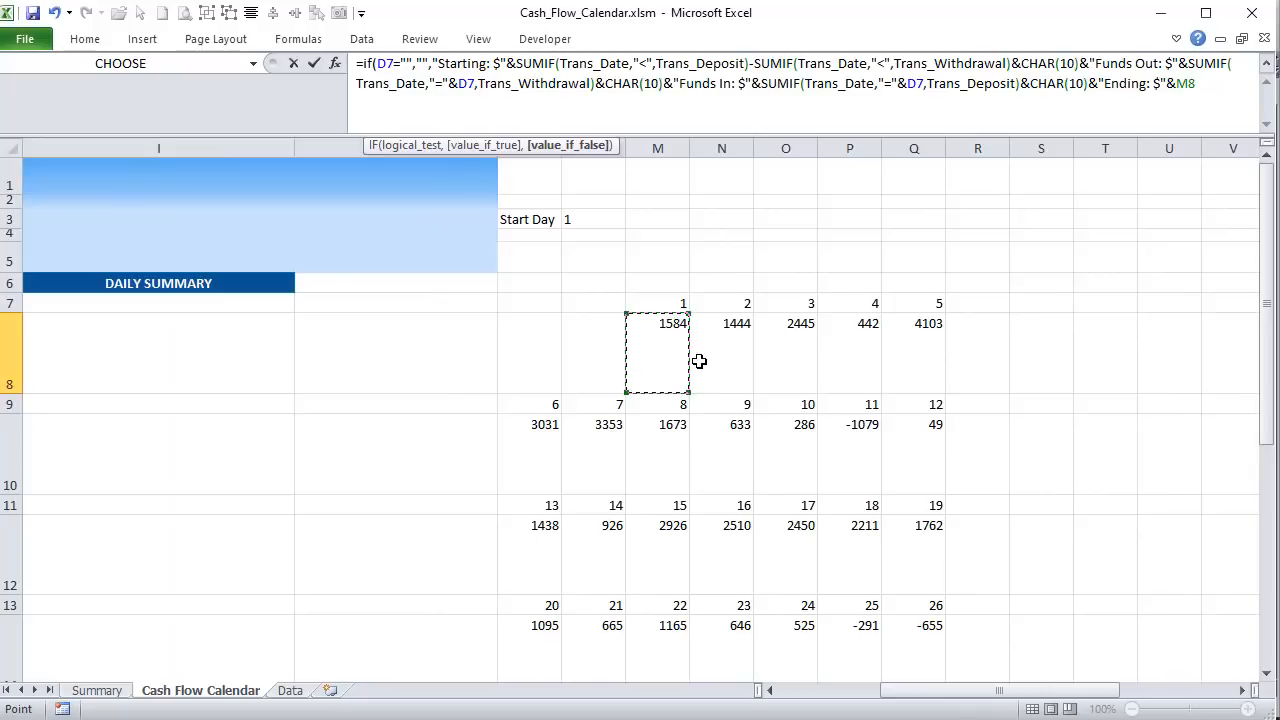
drag(958, 693, 883, 695)
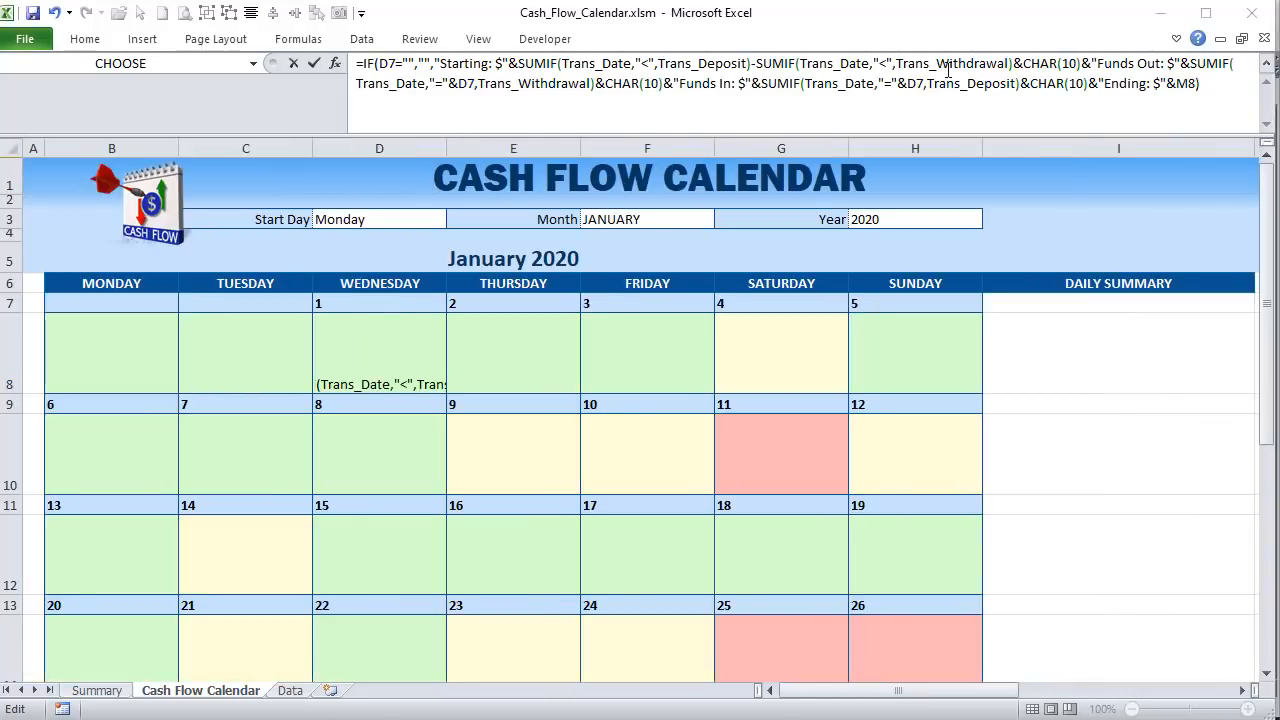
- Append &D7 to the "<" criterion in both Starting SUMIFs and commit the D8 formula
click(649, 62)
click(652, 62)
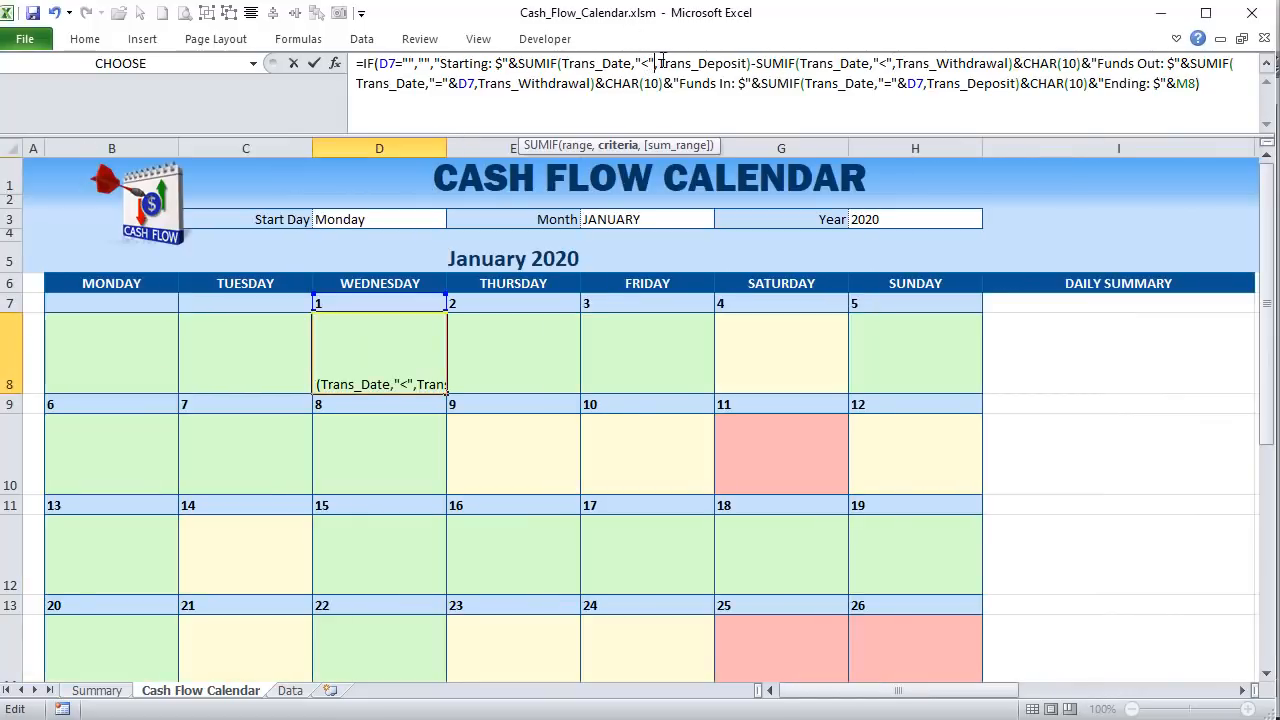
text(&)
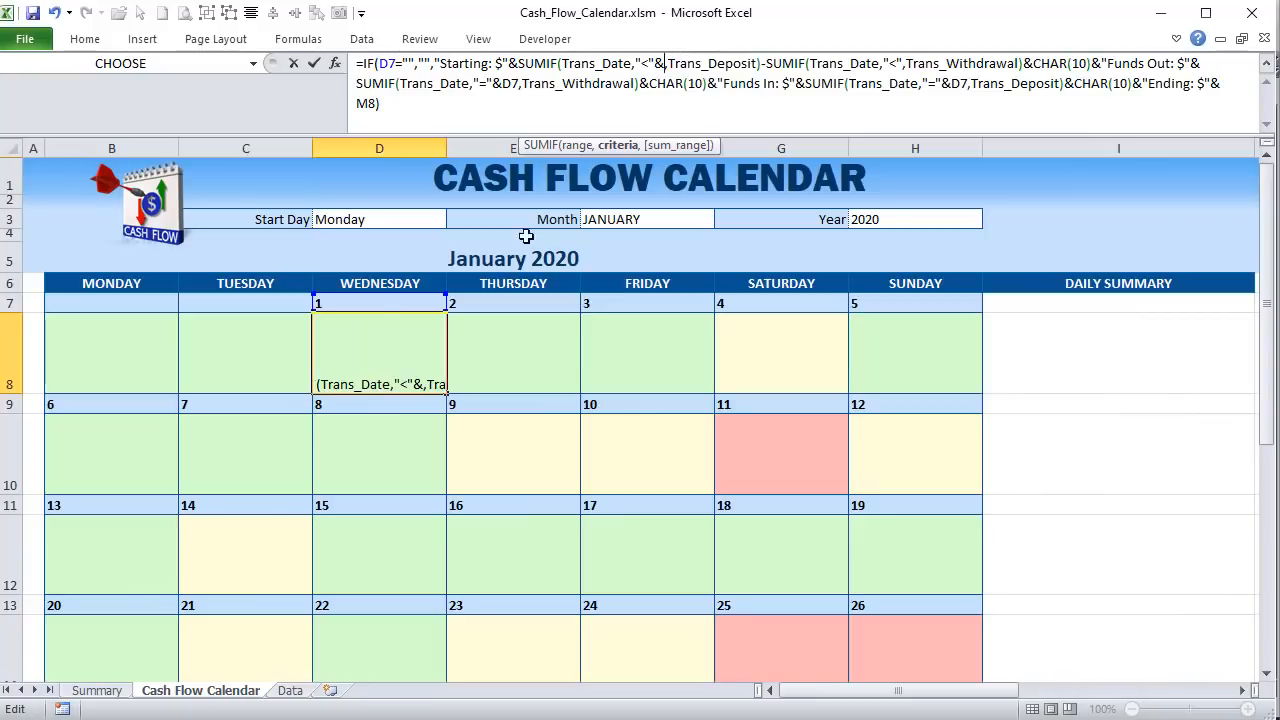
click(380, 302)
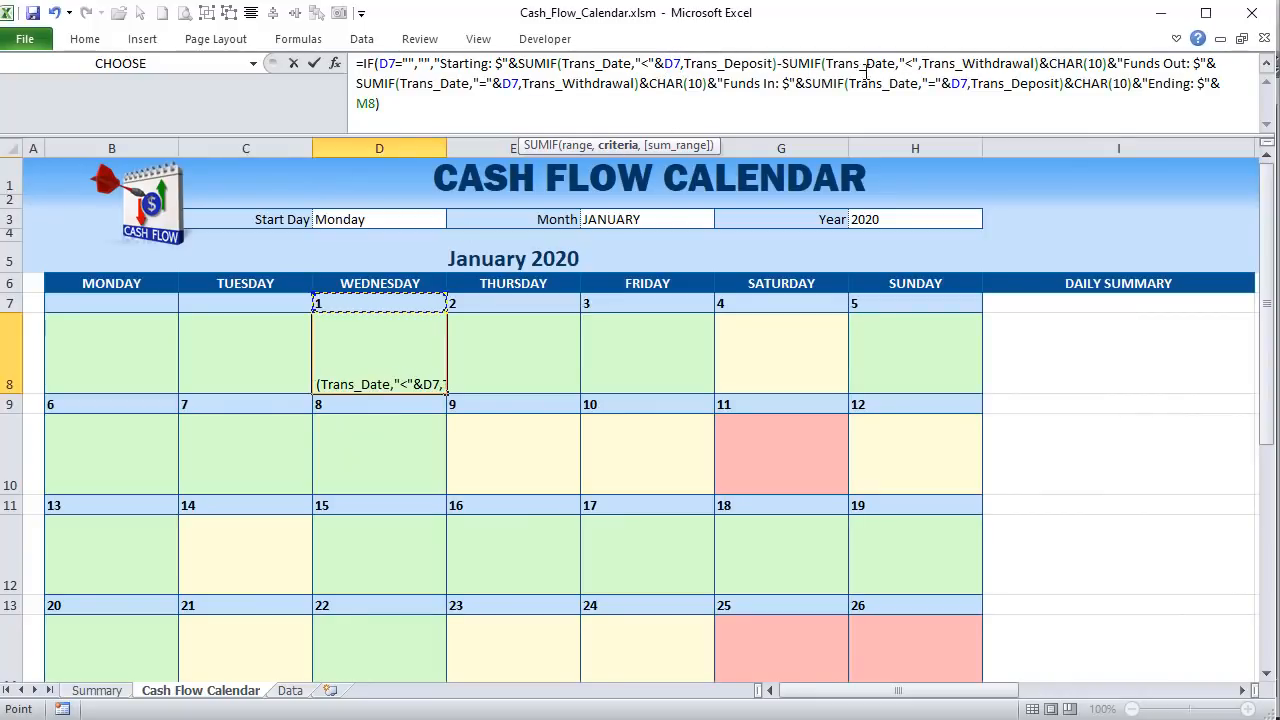
click(922, 63)
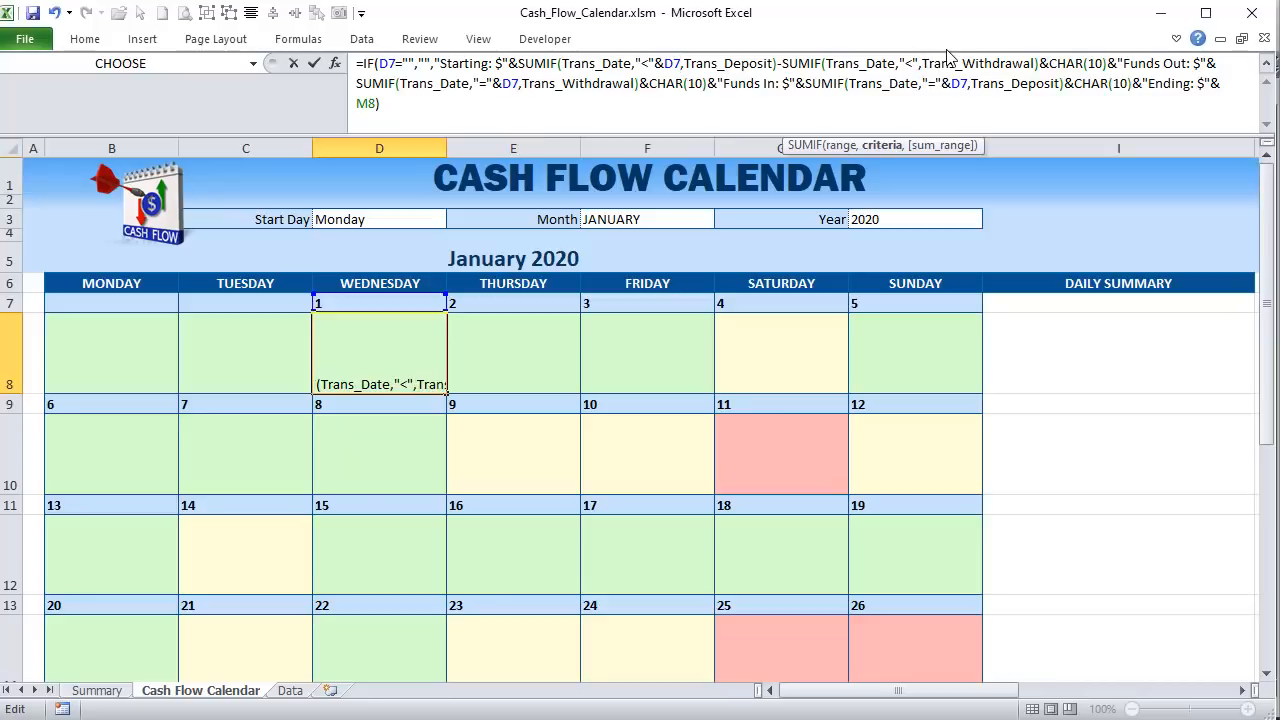
text(&)
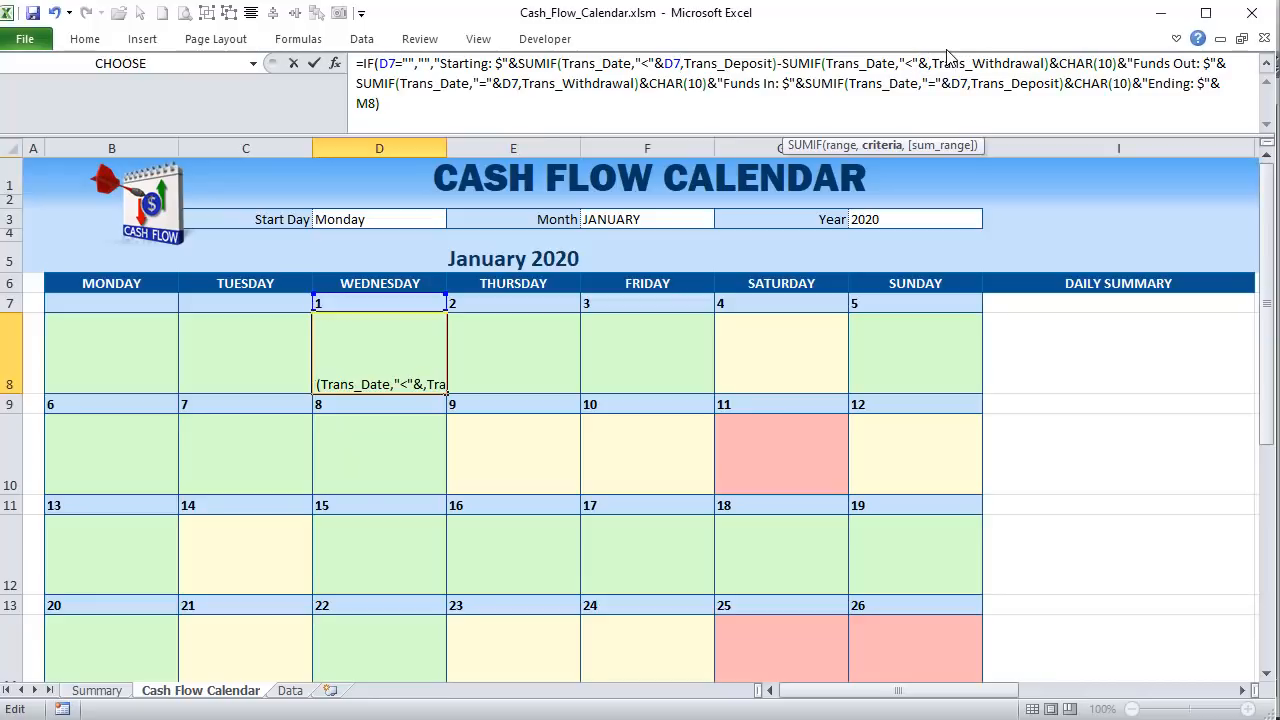
click(358, 300)
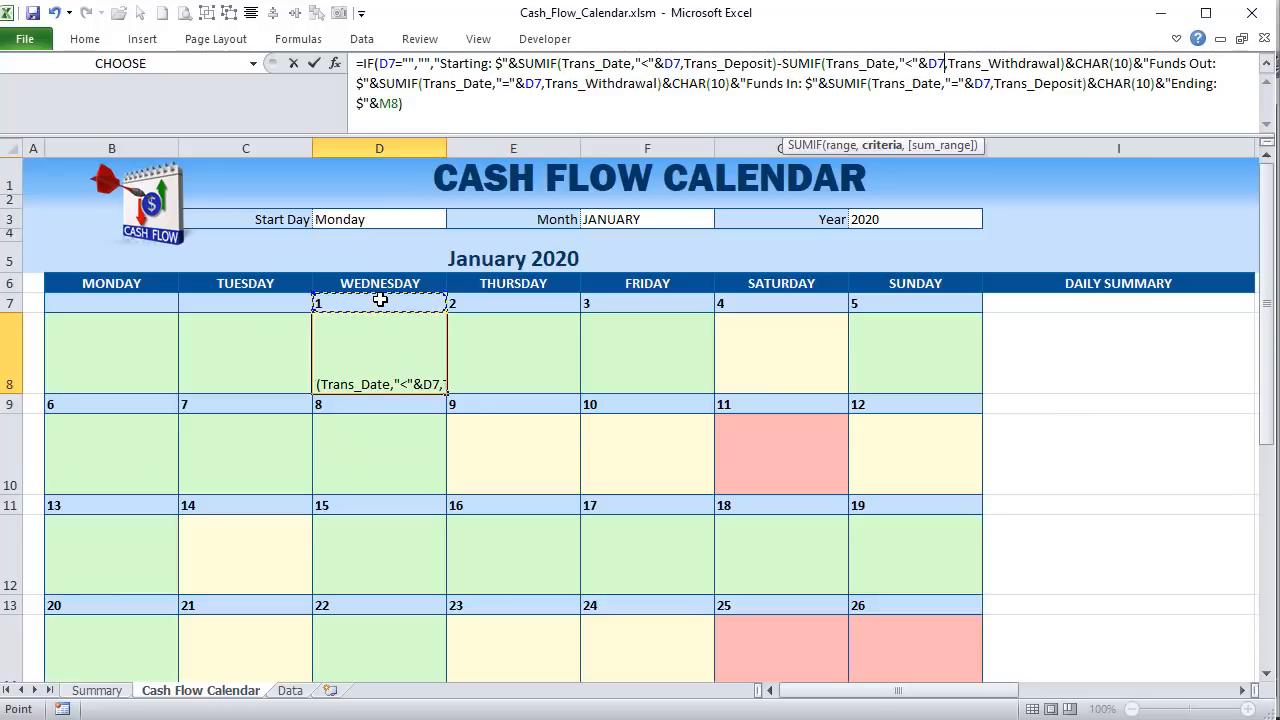
key(Return)
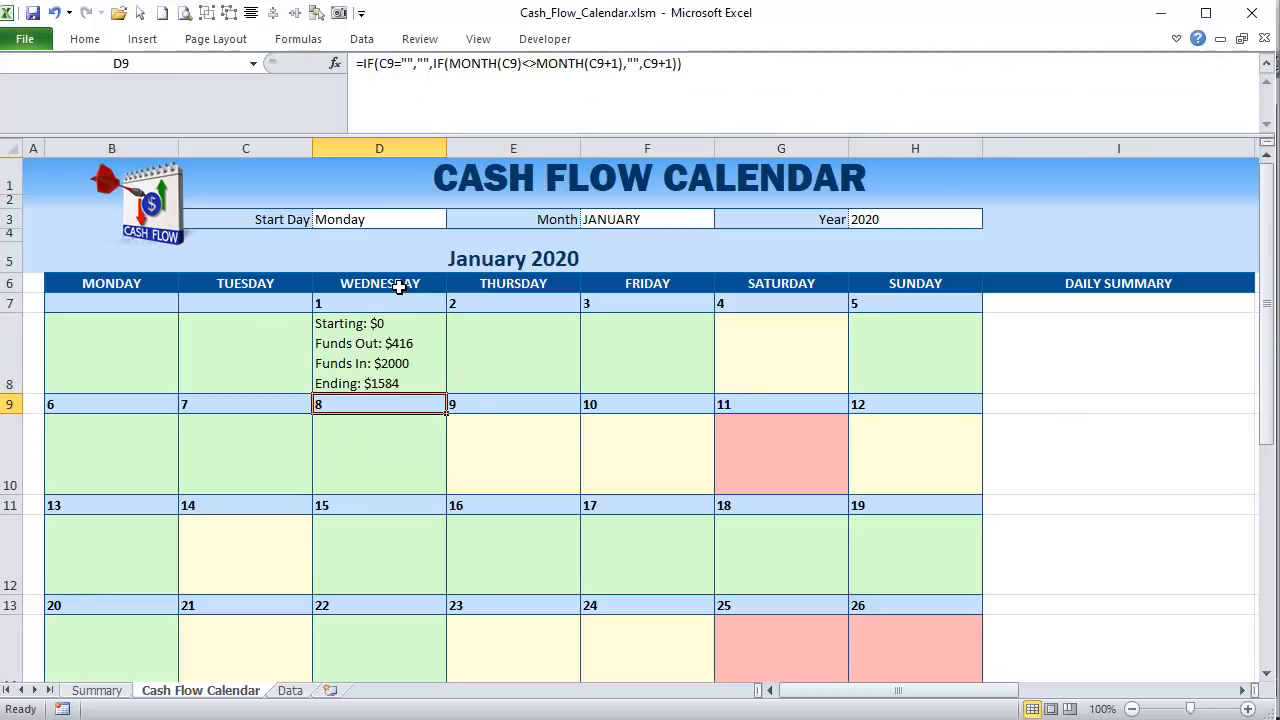
- Copy the D8 formula and paste only the formula into E8
click(364, 366)
key(ctrl+c)
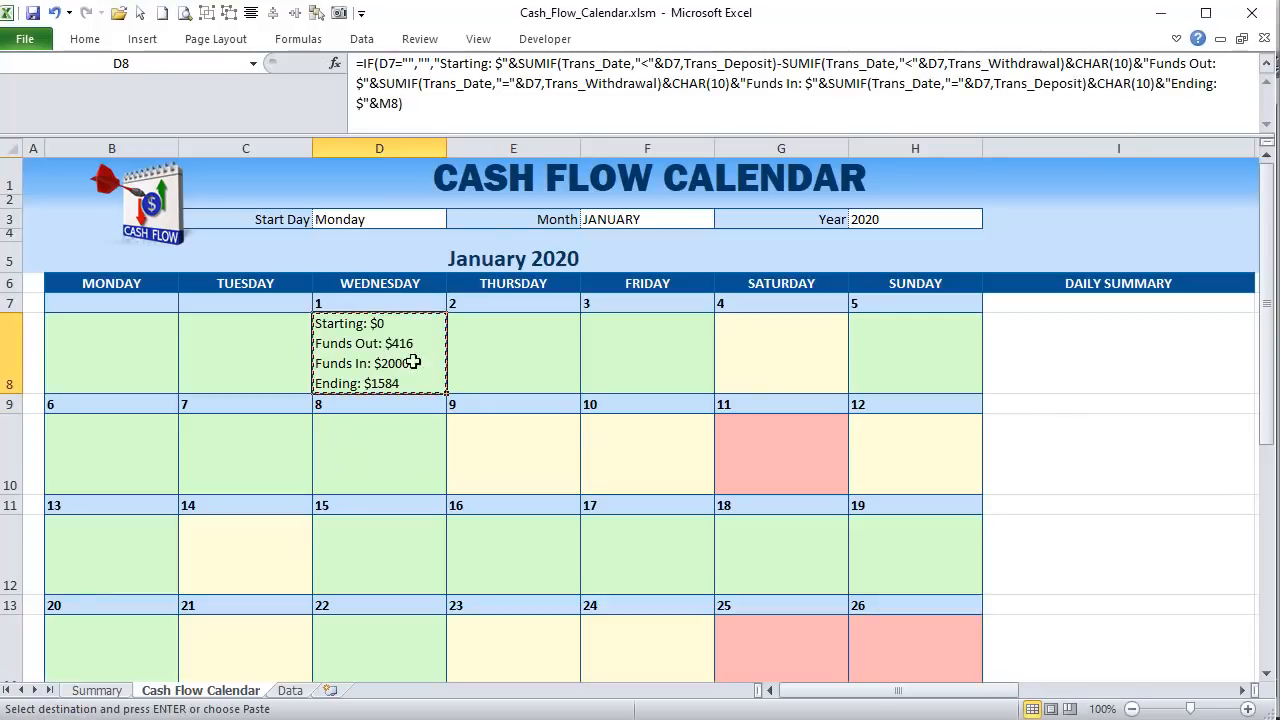
click(486, 355)
right_click(487, 357)
click(379, 434)
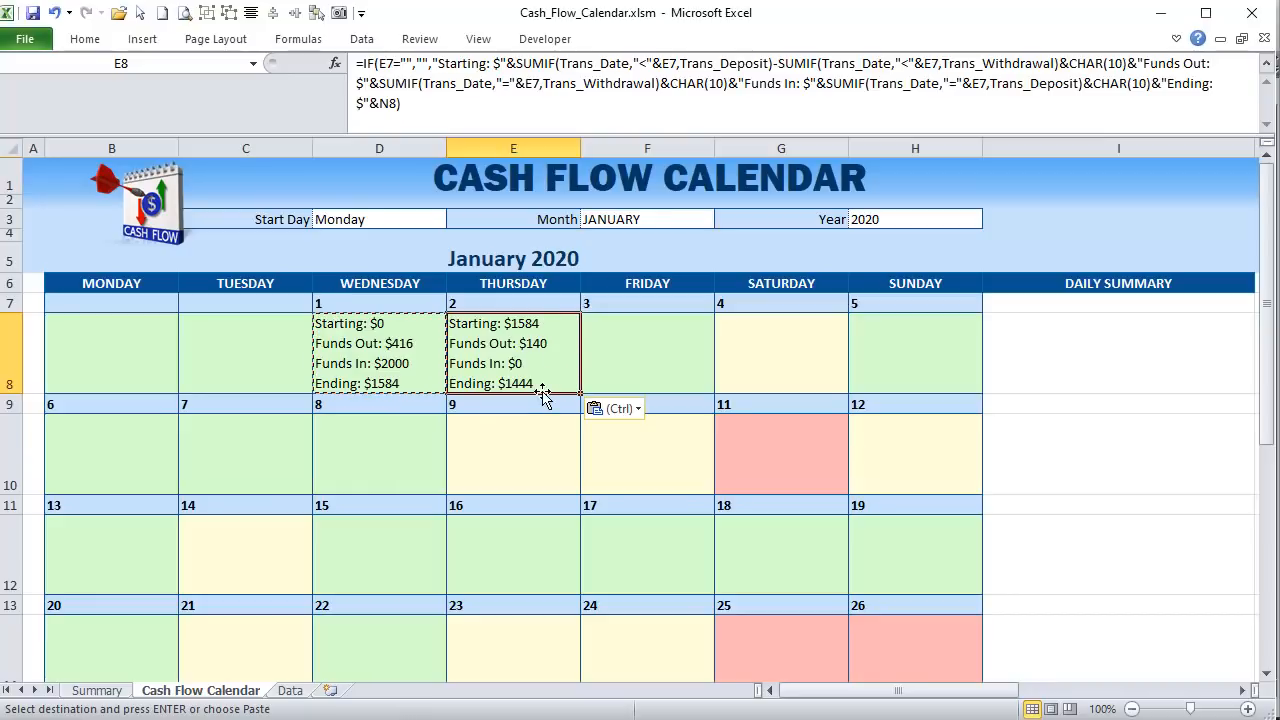
- Paste only the copied D8 formula into columns B to H of rows 8, 10, 12, 14, 16 and 18 together
right_click(521, 363)
click(157, 361)
drag(157, 361, 894, 360)
ctrl+click(143, 448)
drag(143, 448, 894, 449)
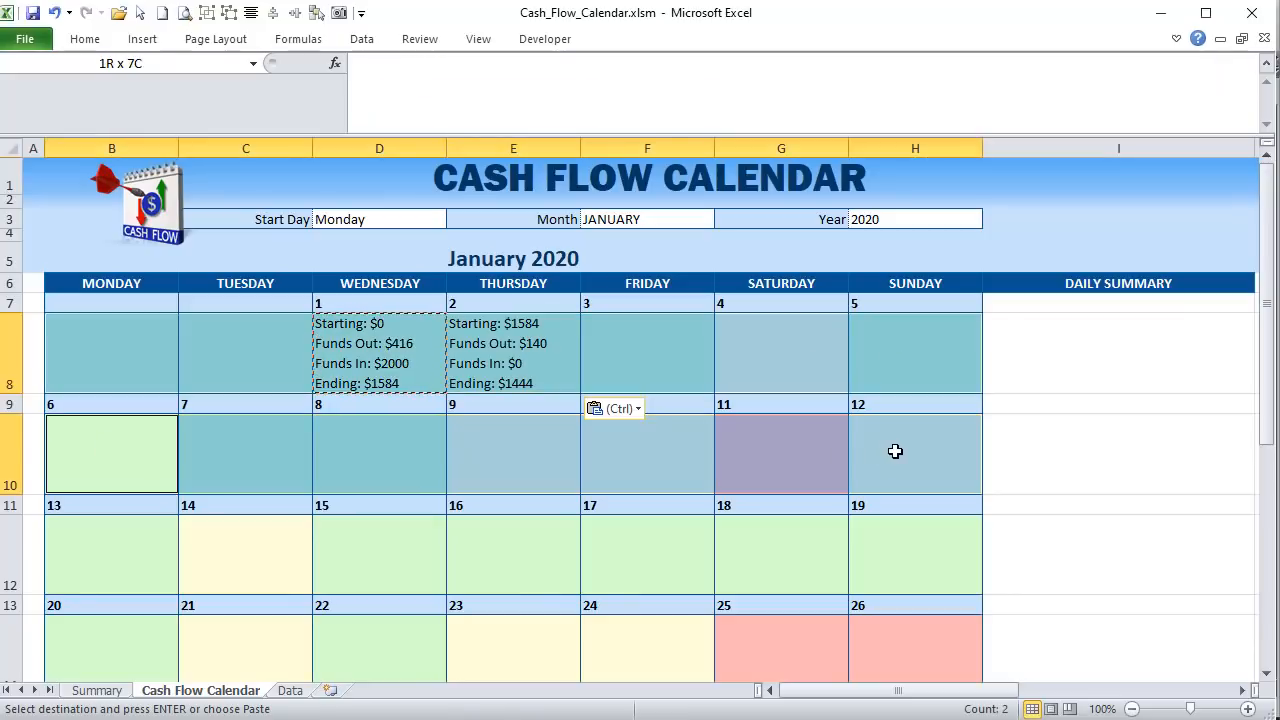
scroll(300, 465, down, 2)
drag(87, 425, 960, 440)
drag(93, 515, 869, 517)
ctrl+click(78, 630)
drag(216, 629, 851, 623)
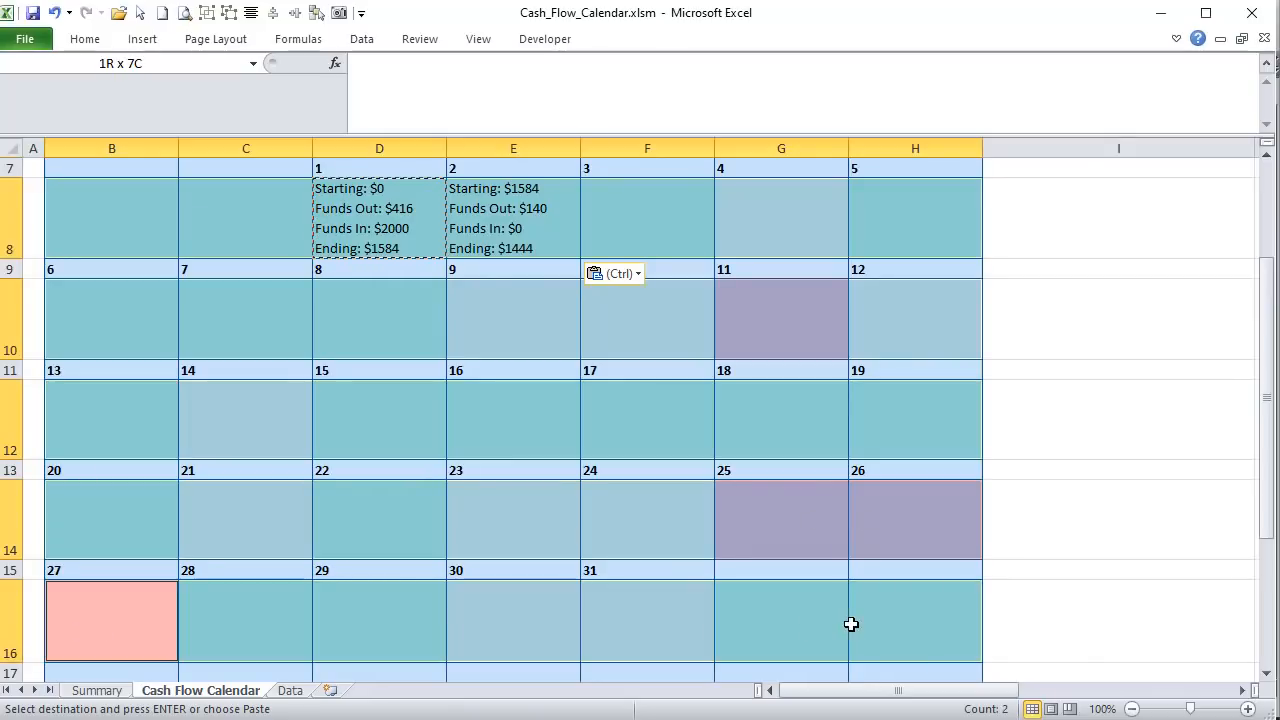
scroll(414, 543, down, 1)
scroll(148, 611, down, 1)
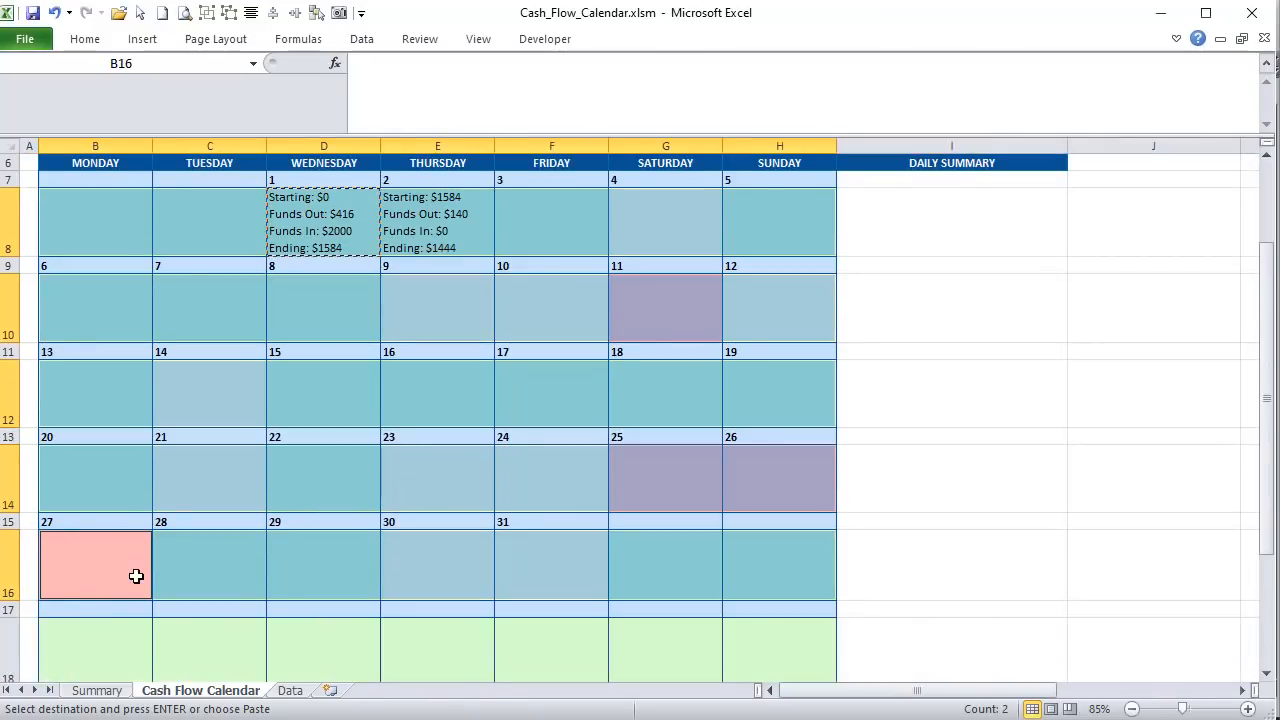
drag(62, 655, 775, 650)
right_click(549, 556)
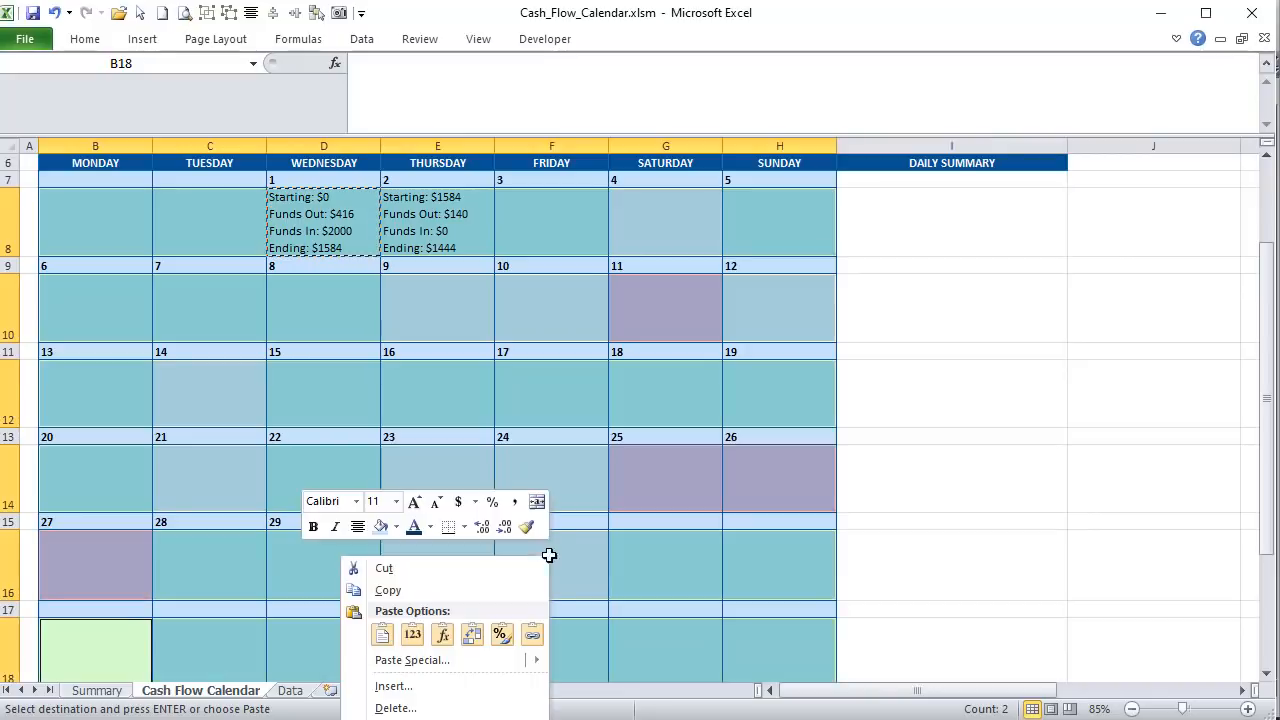
click(443, 636)
- Examine the starting, funds out, funds in and ending amounts against the cell colours throughout the month
scroll(411, 546, up, 1)
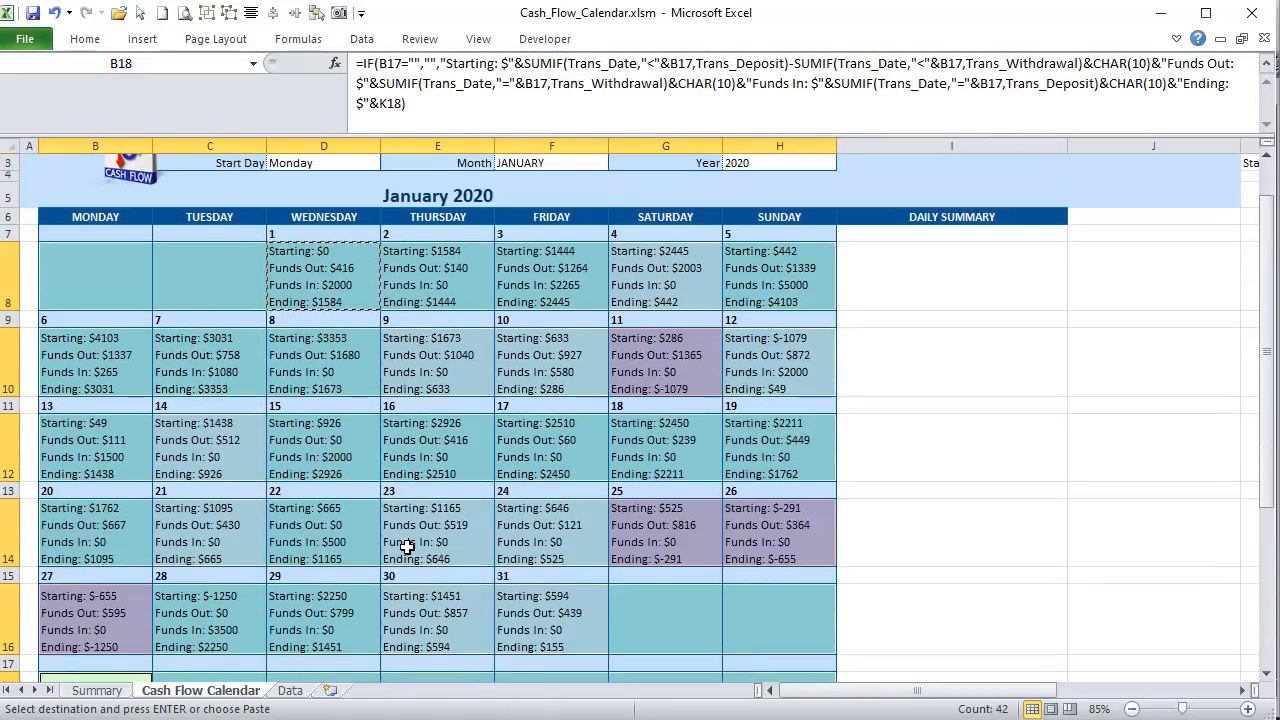
scroll(411, 546, up, 1)
click(766, 533)
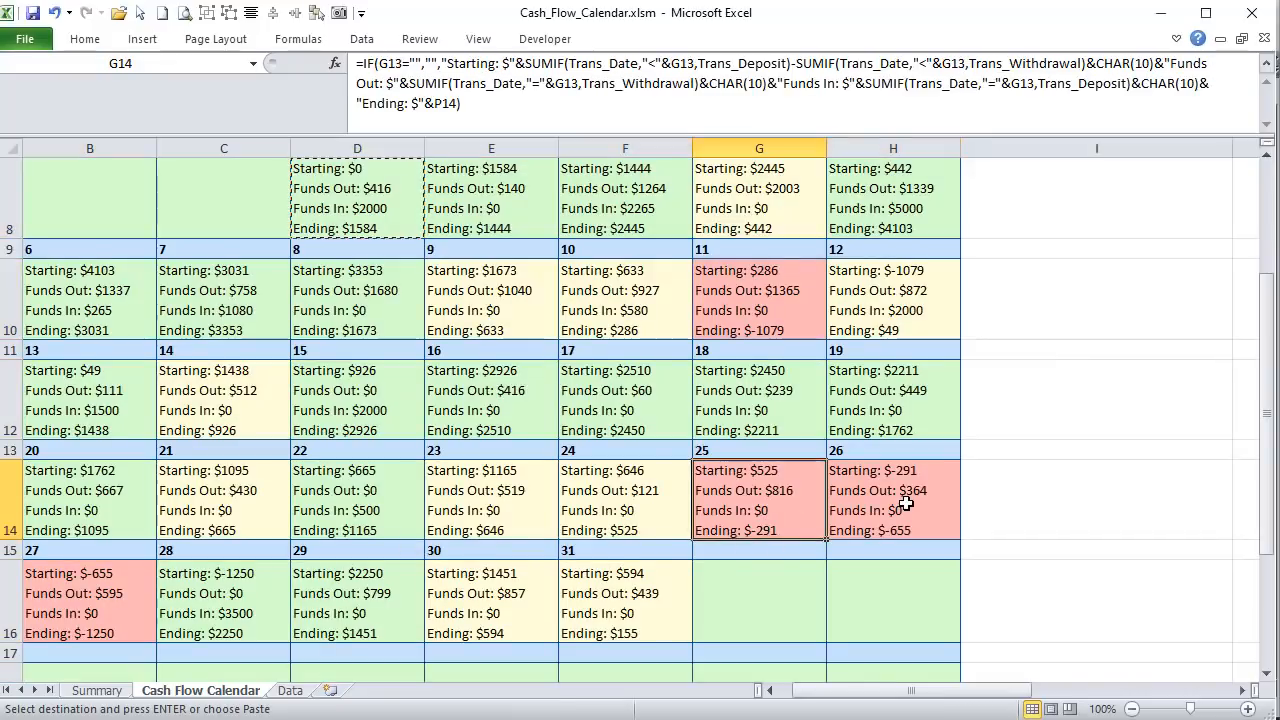
click(905, 503)
click(895, 290)
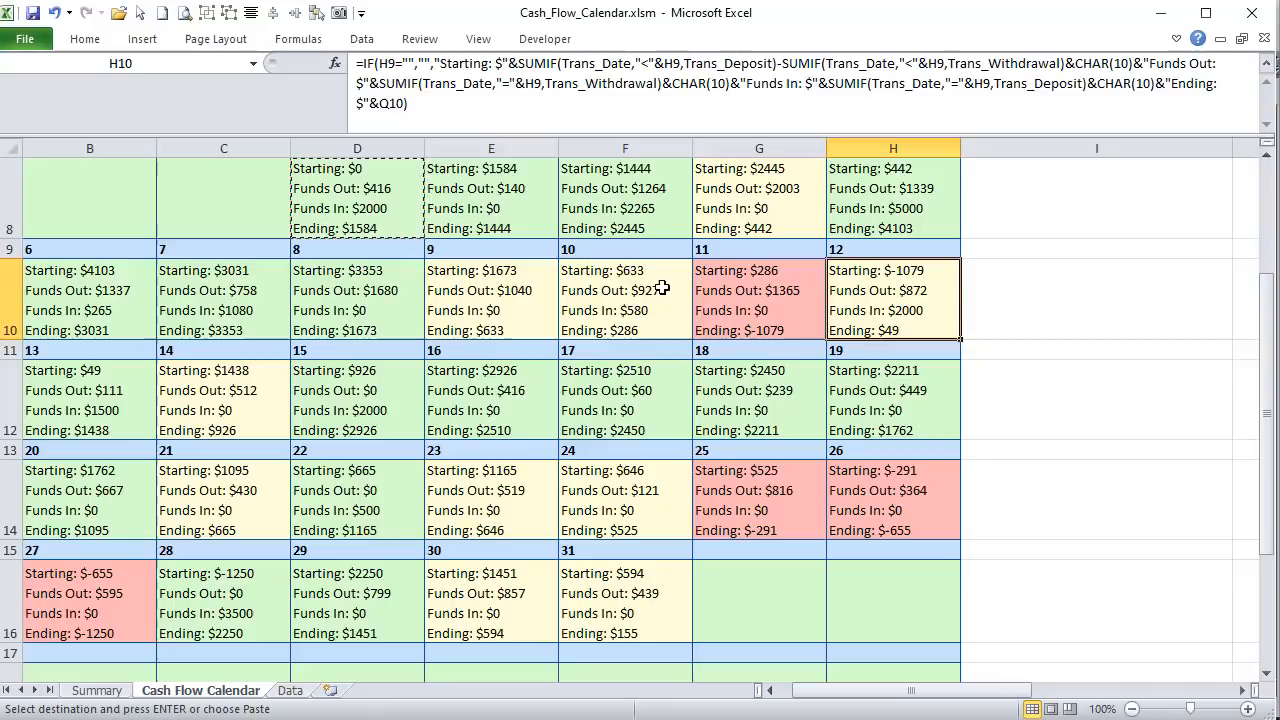
click(662, 290)
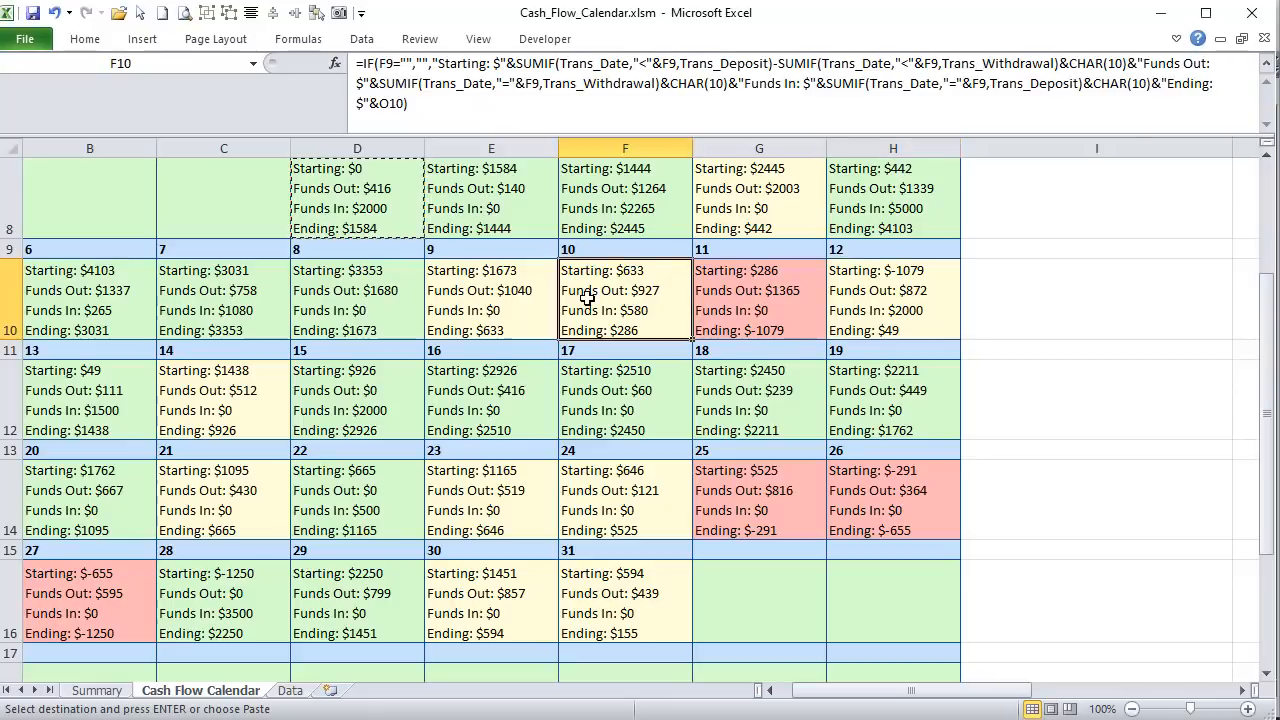
click(580, 216)
scroll(618, 354, up, 3)
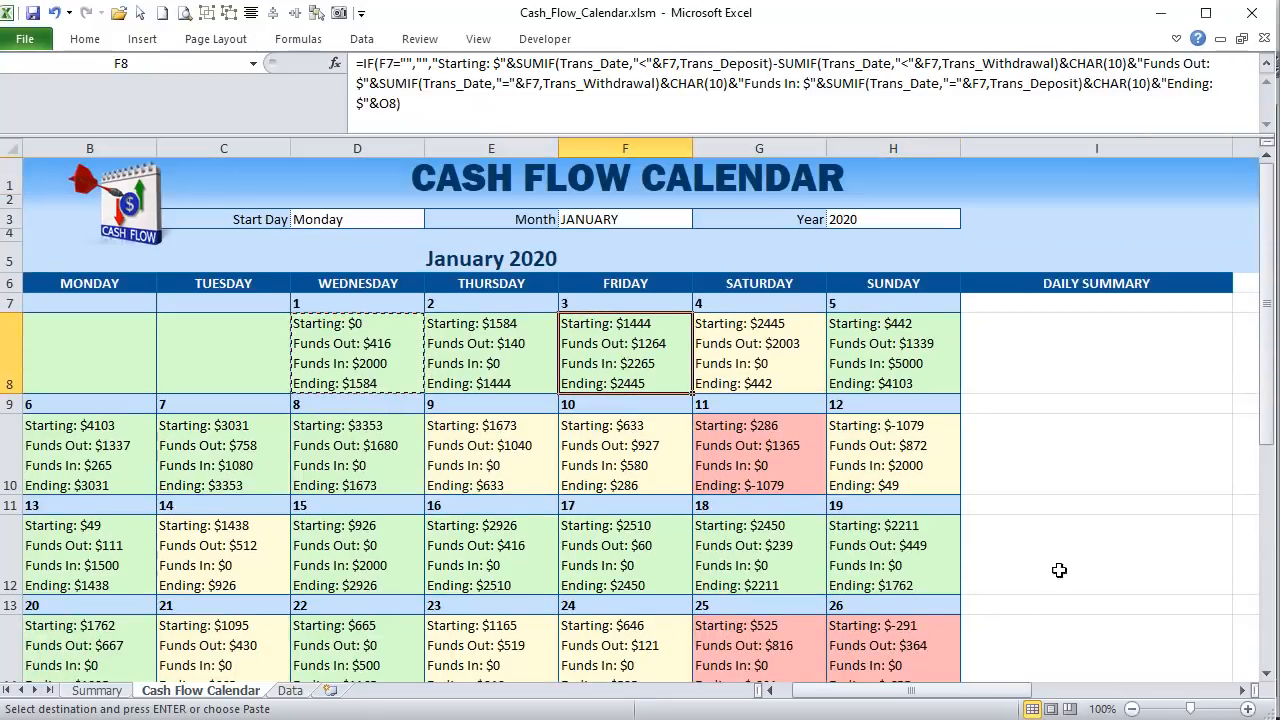
drag(975, 690, 900, 690)
scroll(754, 627, down, 2)
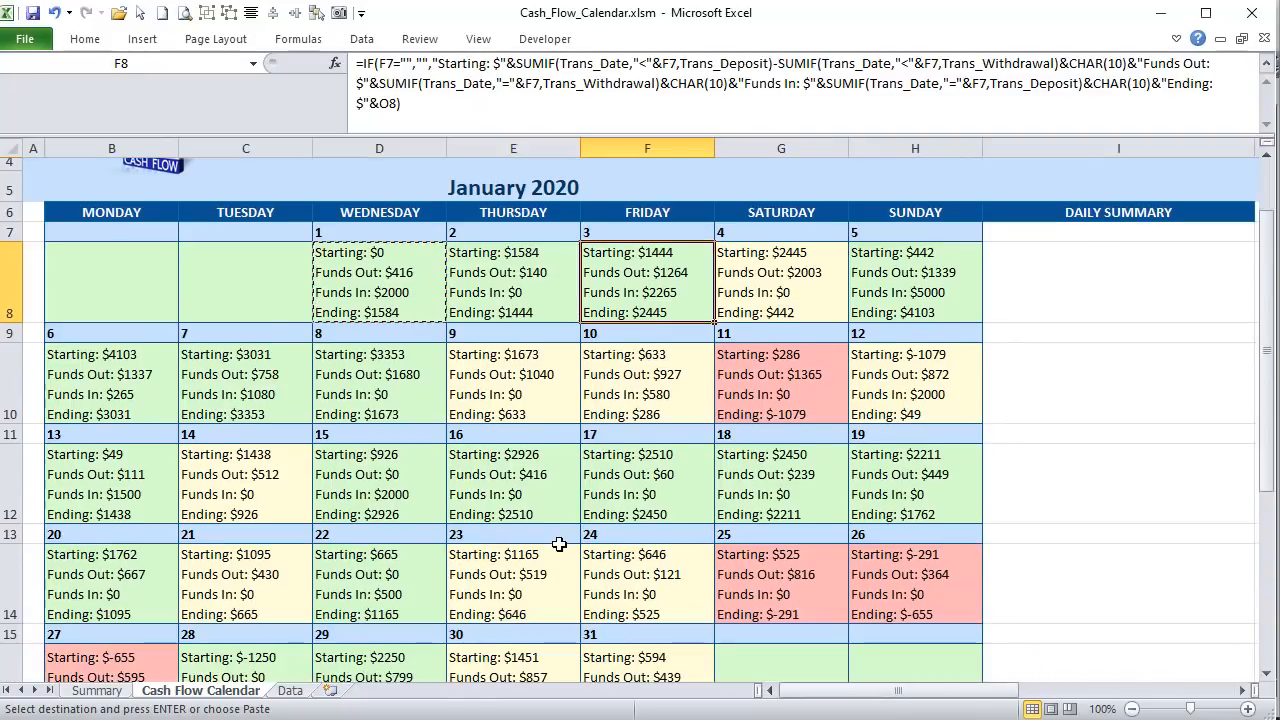
scroll(754, 627, up, 2)
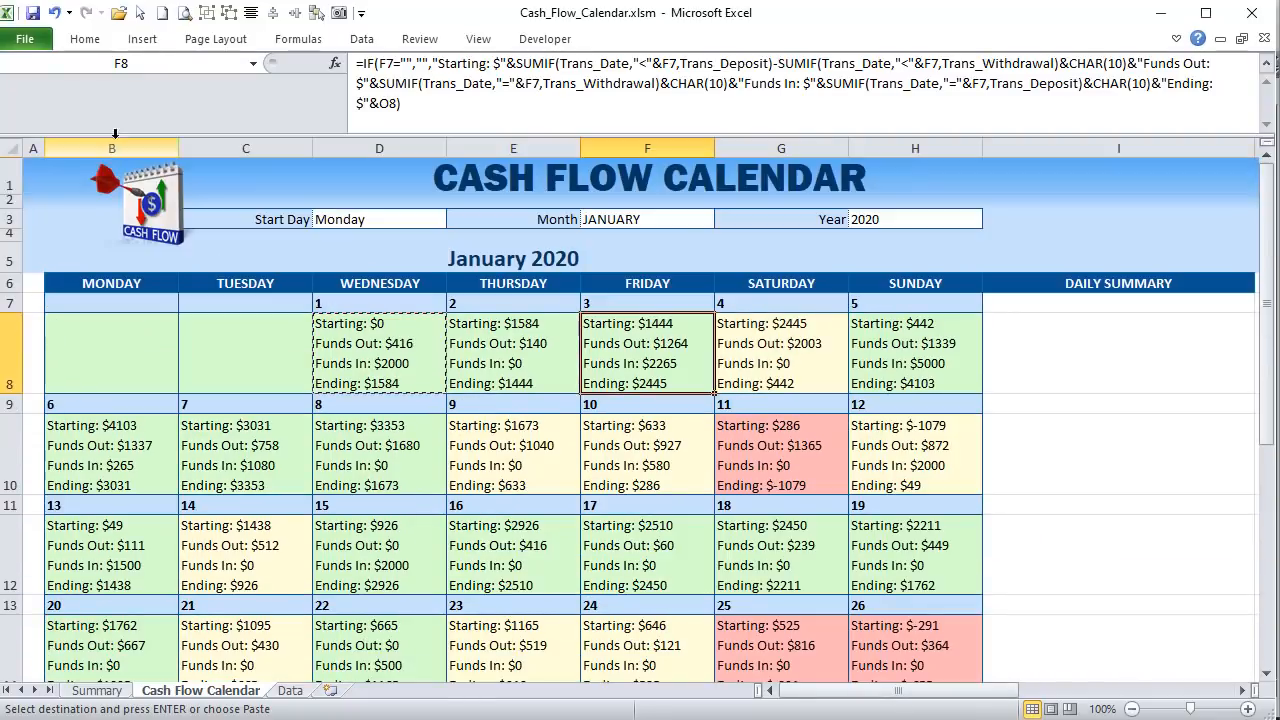
- Save the workbook
click(34, 15)
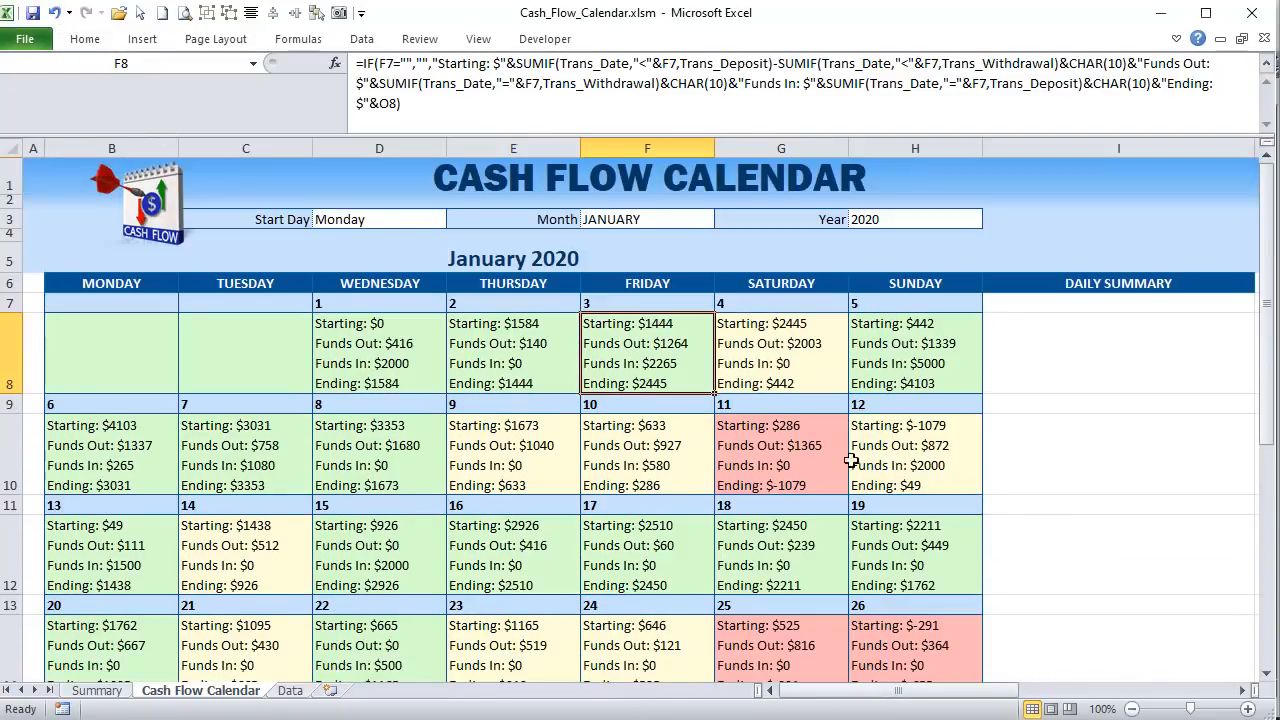
scroll(226, 486, down, 2)
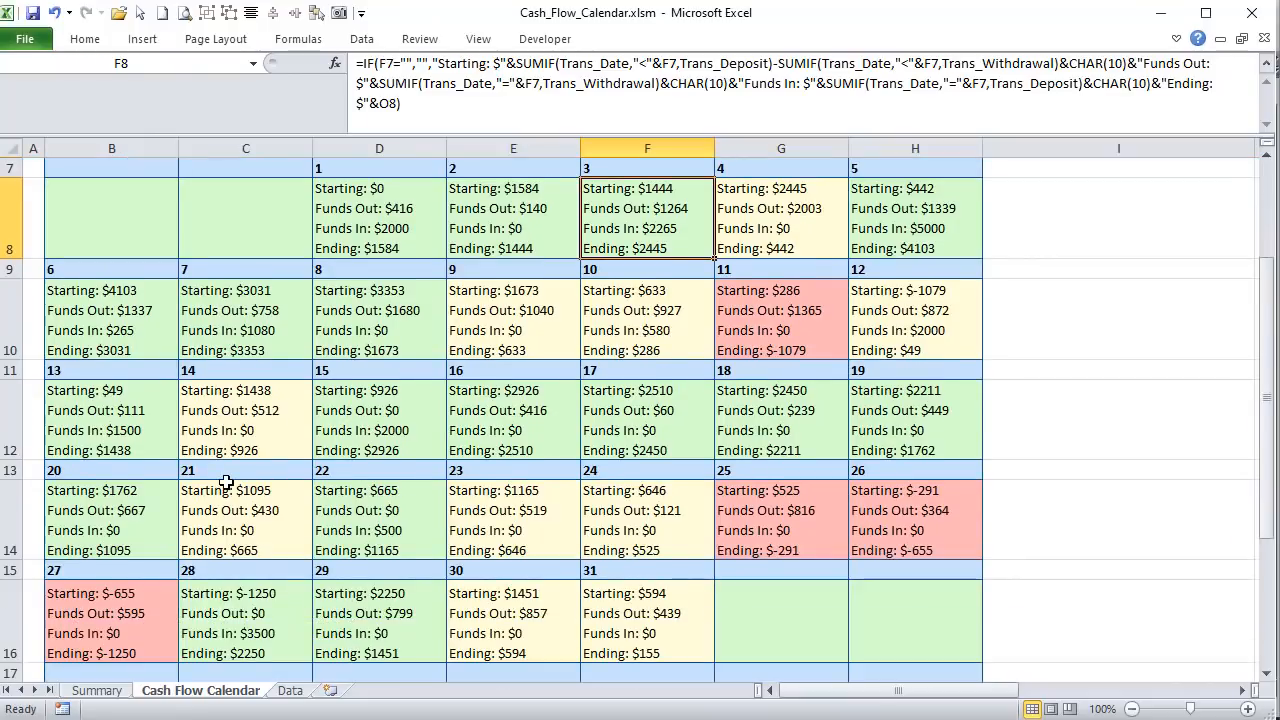
scroll(226, 486, up, 2)
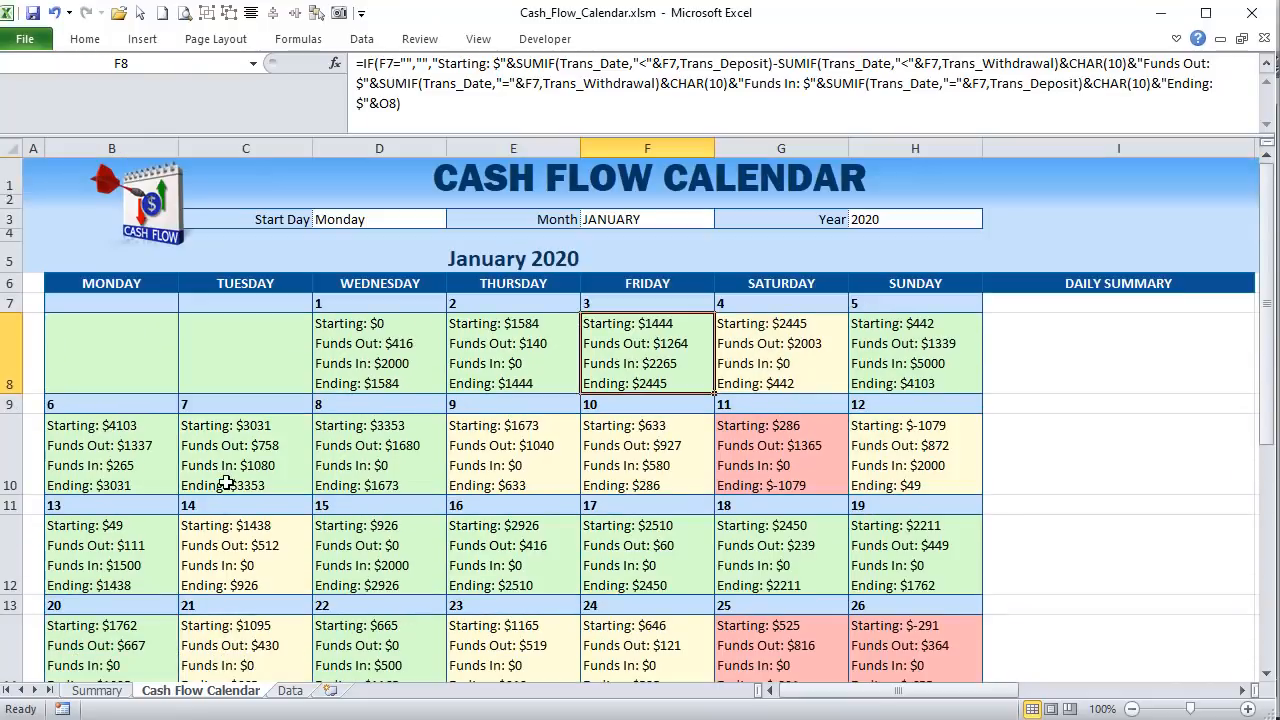
click(633, 457)
drag(1052, 300, 1157, 667)
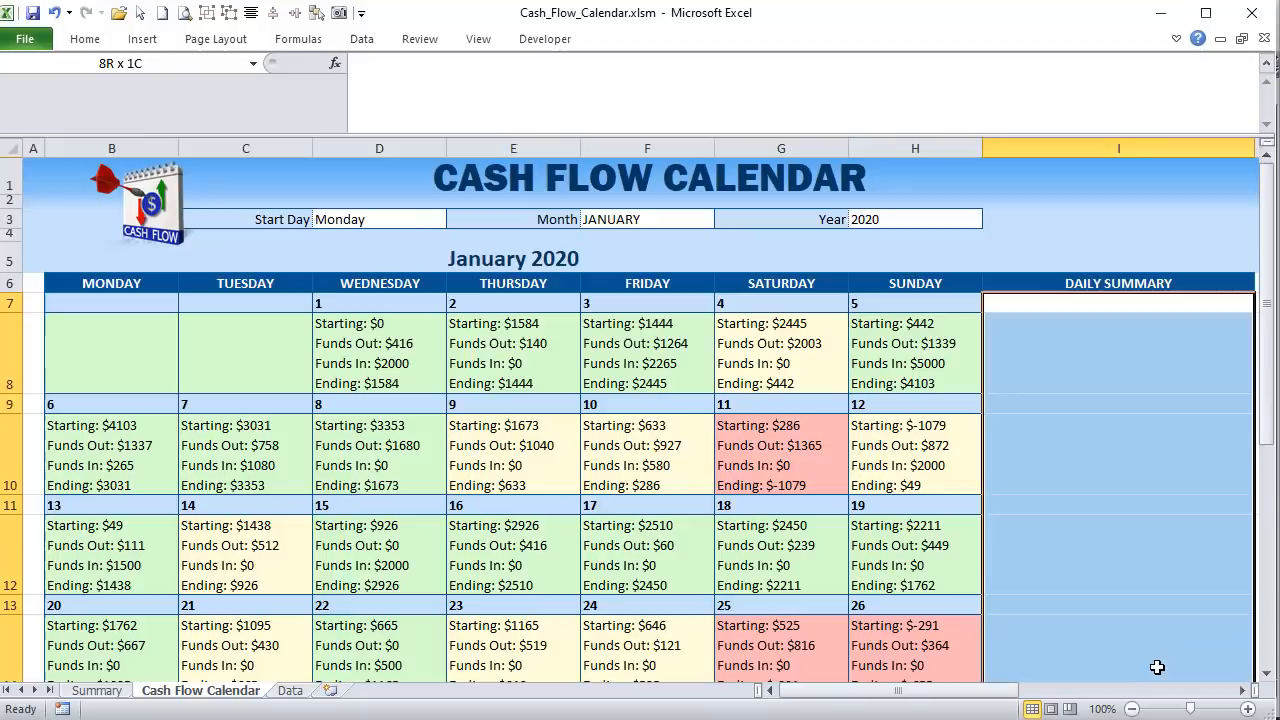
click(579, 455)
click(728, 448)
click(438, 457)
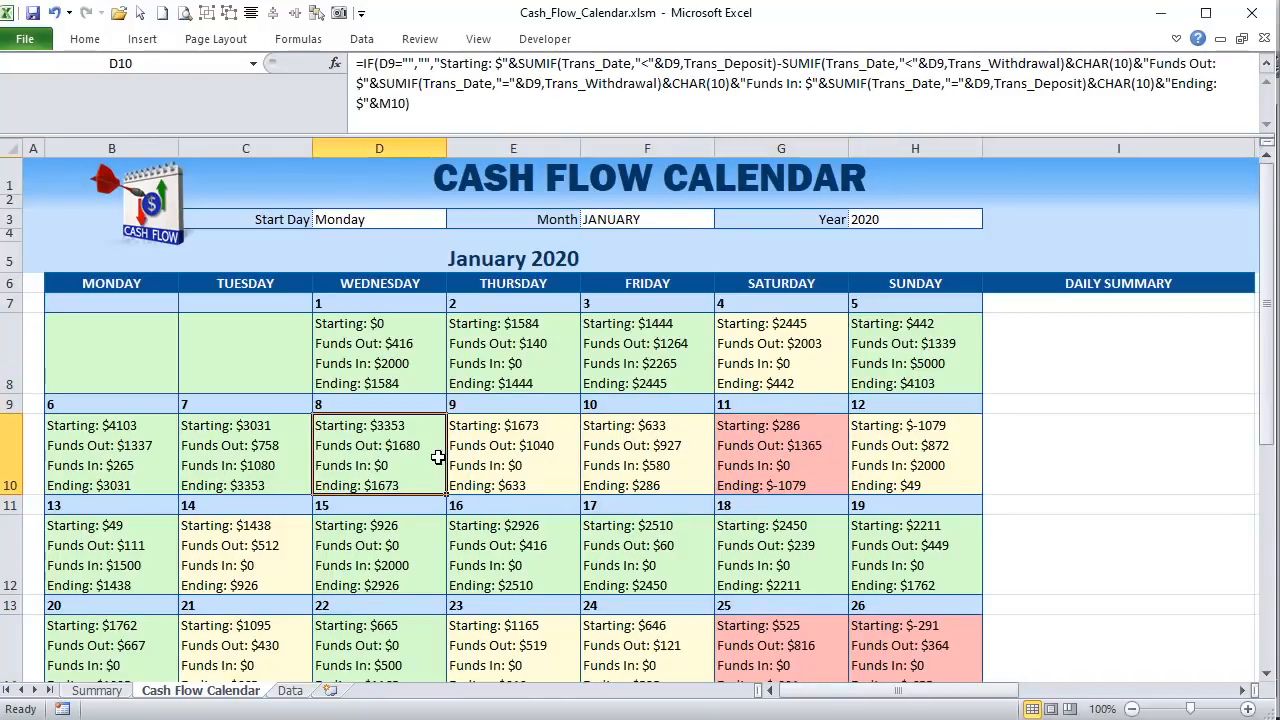
- Select D8 and shrink the formula bar to a single line
click(367, 347)
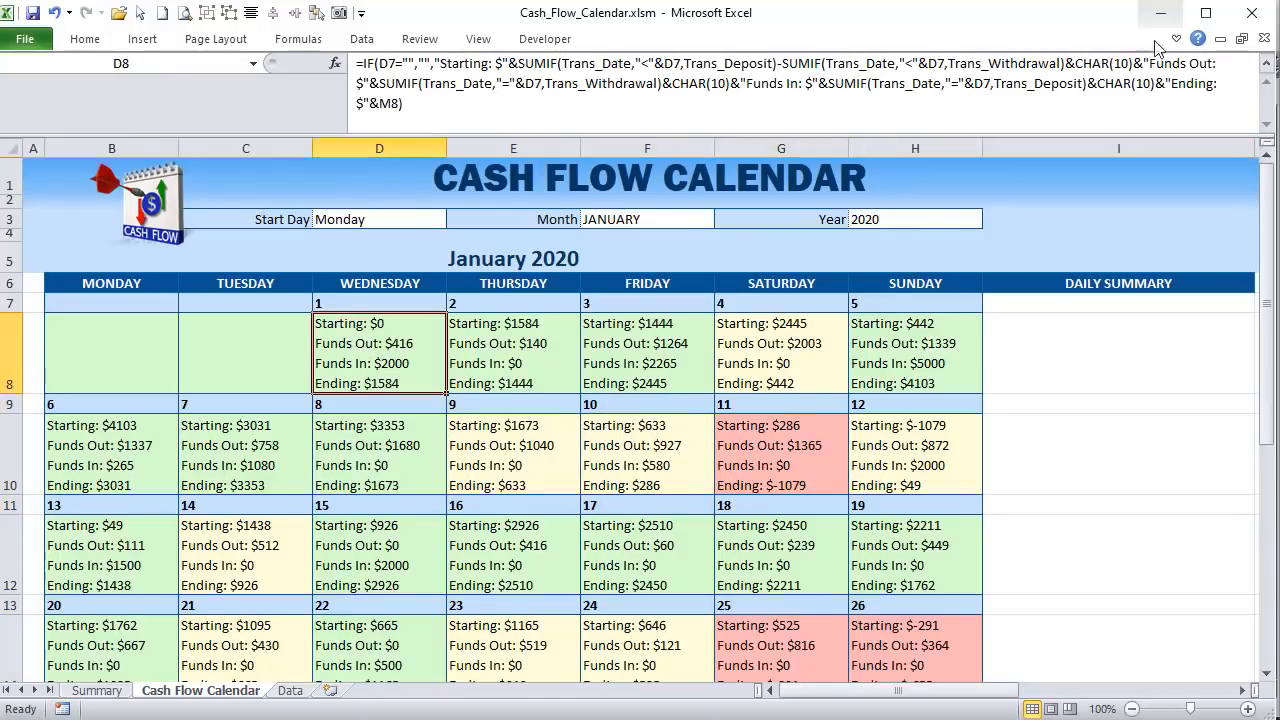
drag(1218, 131, 1217, 75)
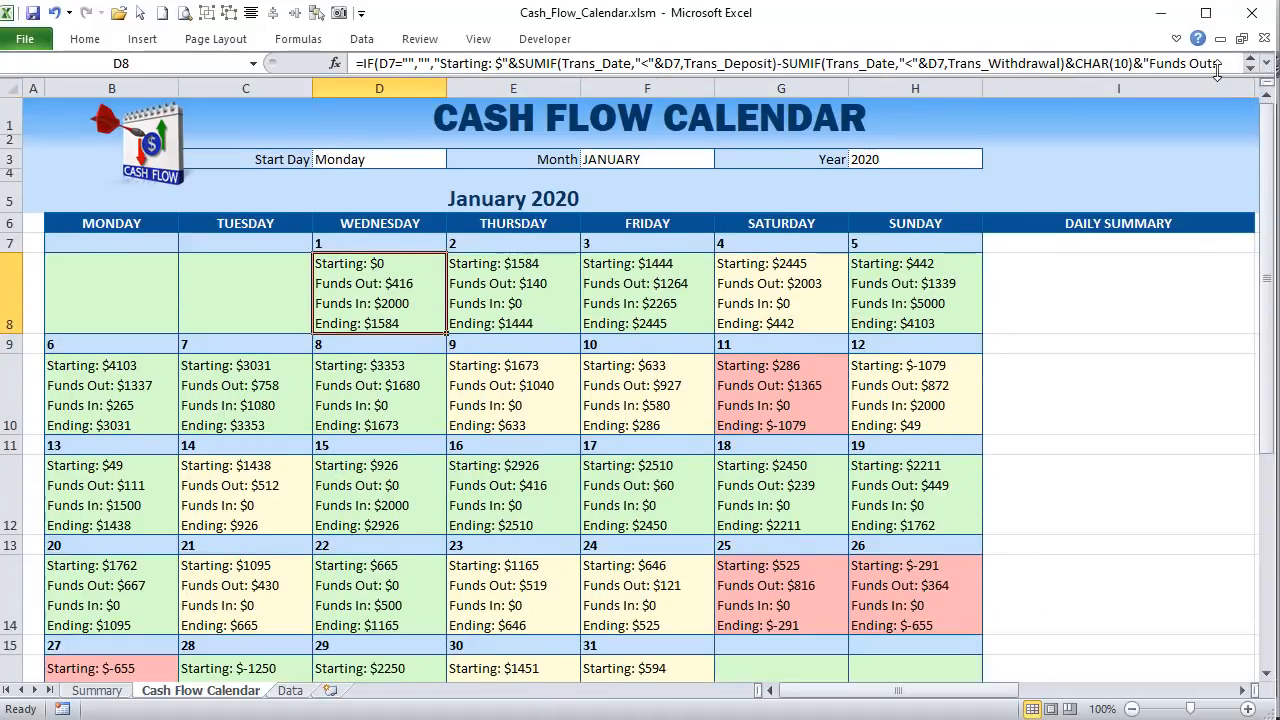
- Check the first days' cells and the transaction records on the Data sheet, and return to the Cash Flow Calendar sheet
click(262, 366)
click(230, 280)
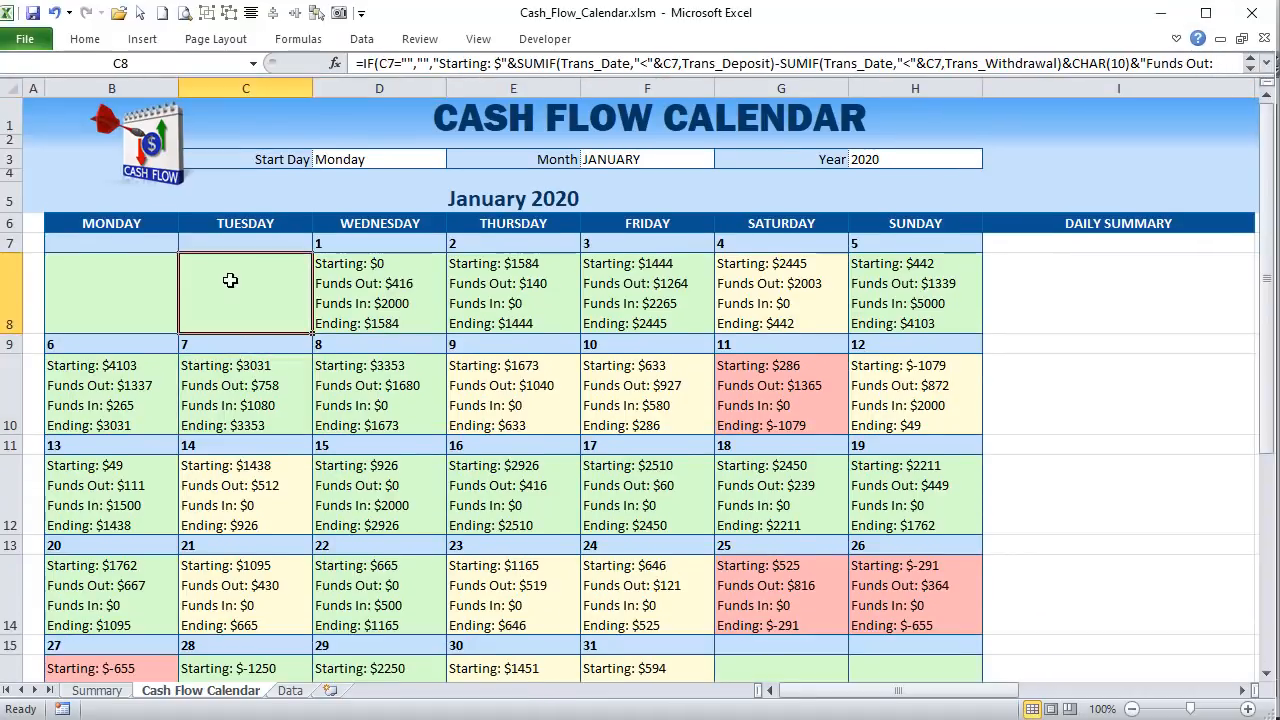
click(432, 298)
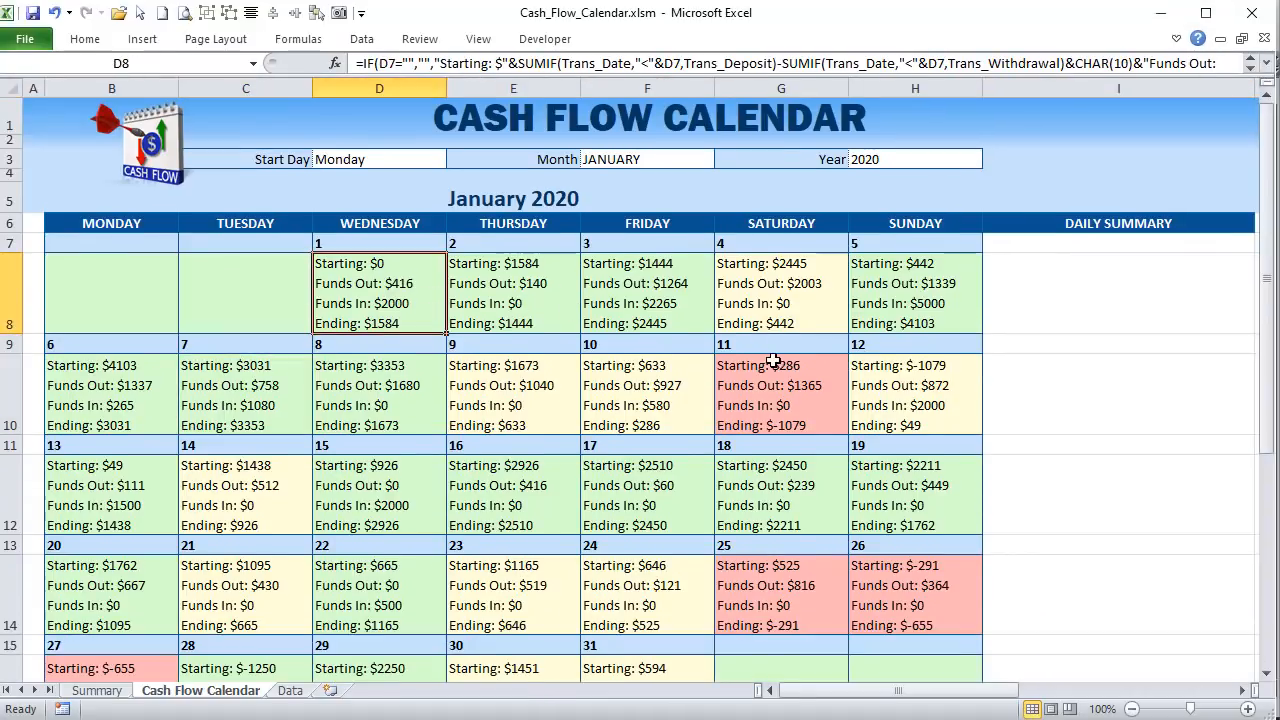
click(291, 691)
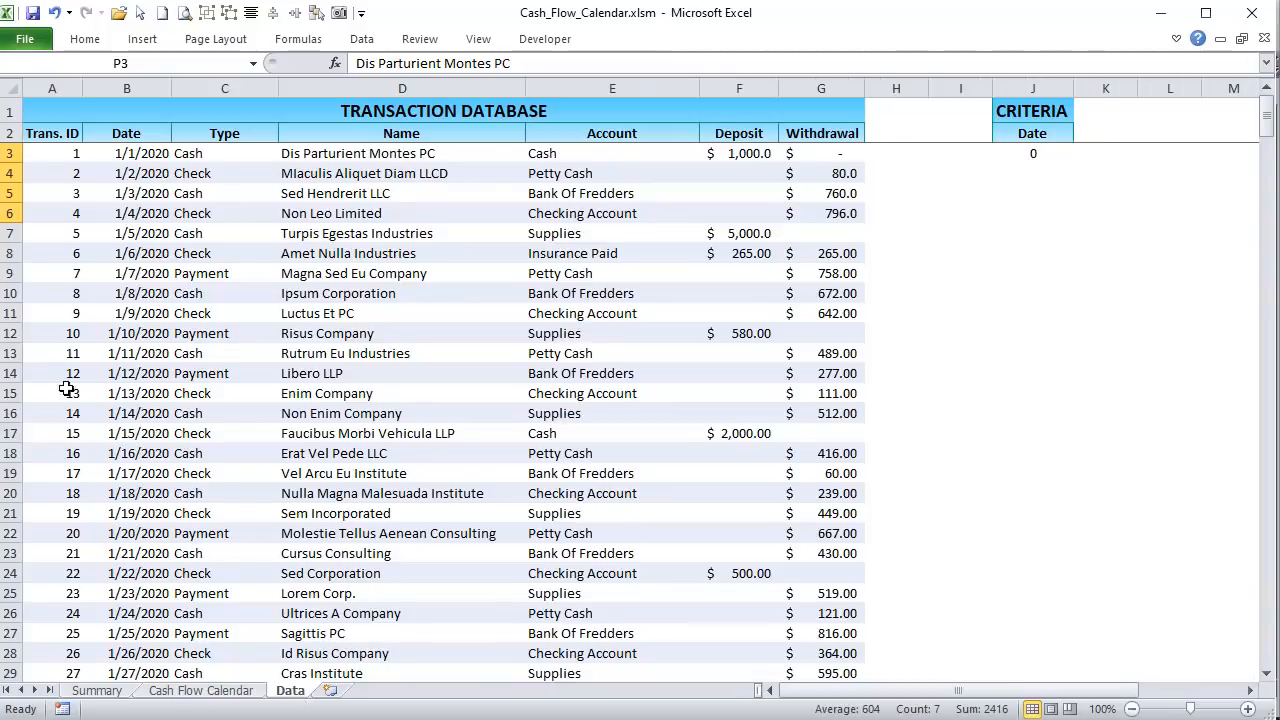
drag(58, 155, 838, 516)
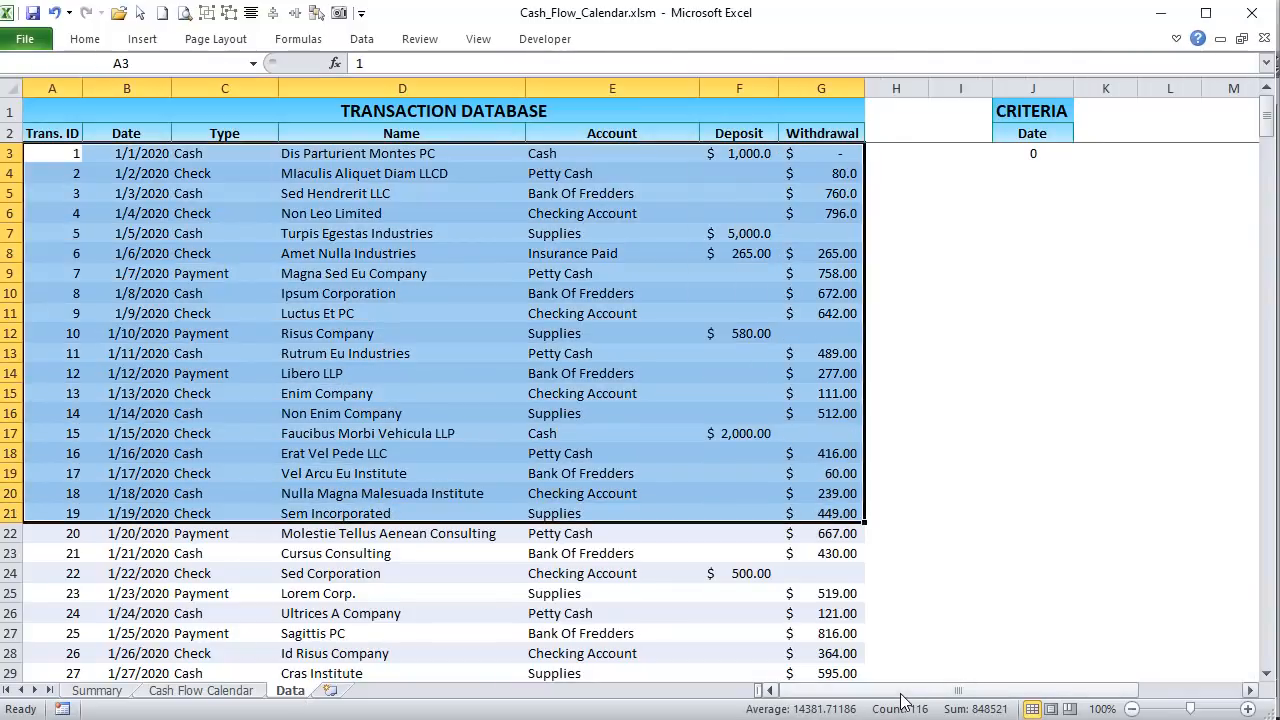
drag(893, 695, 893, 695)
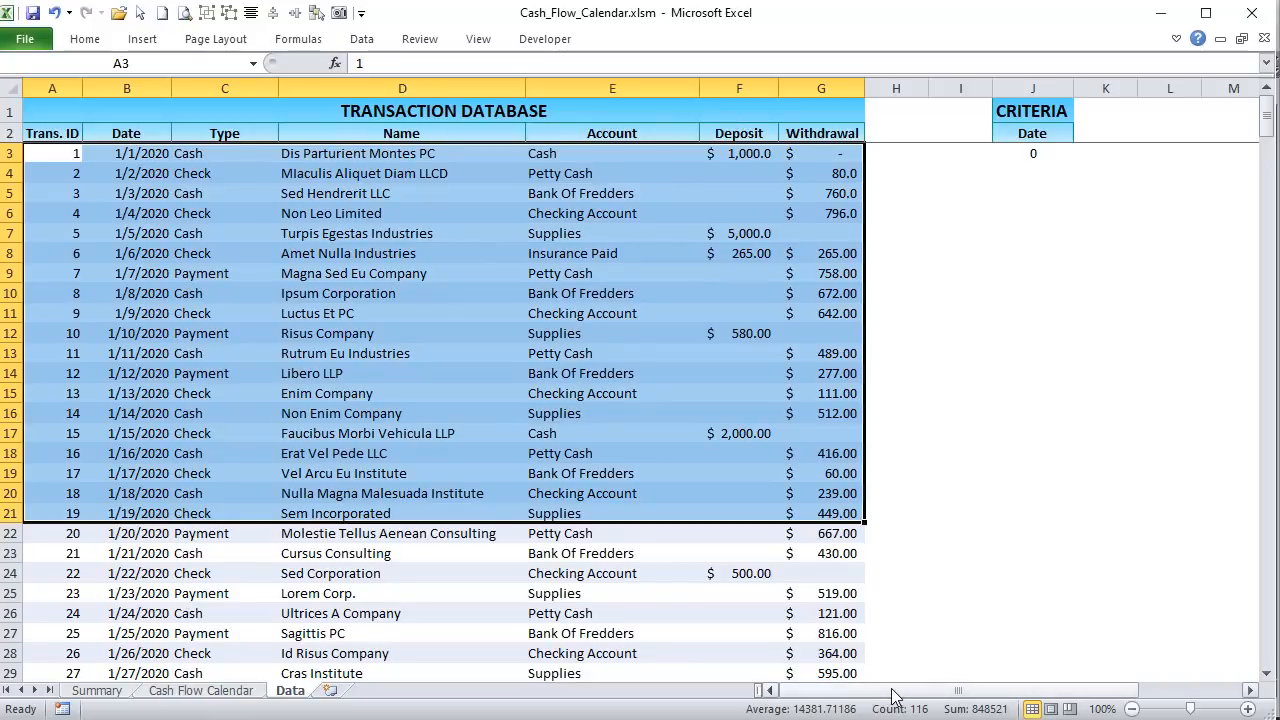
click(190, 691)
click(375, 502)
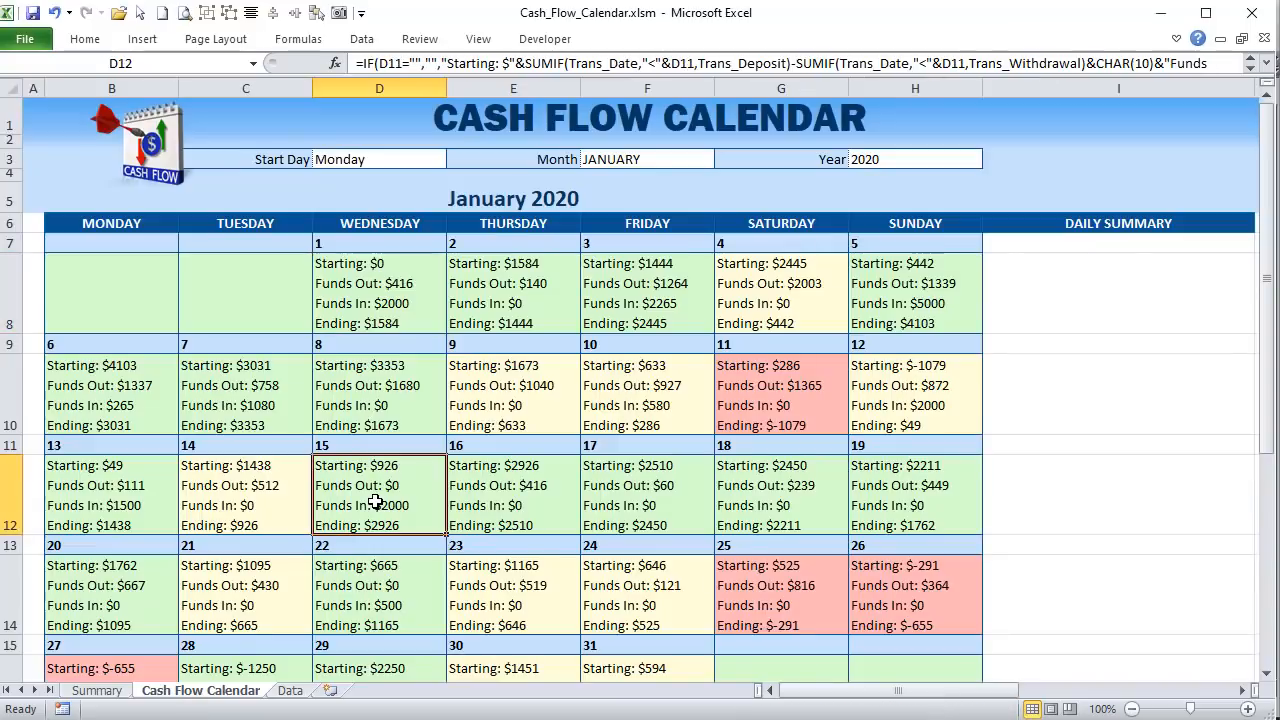
- Copy H7 and paste only its formats into I7 under the Daily Summary heading
click(1069, 245)
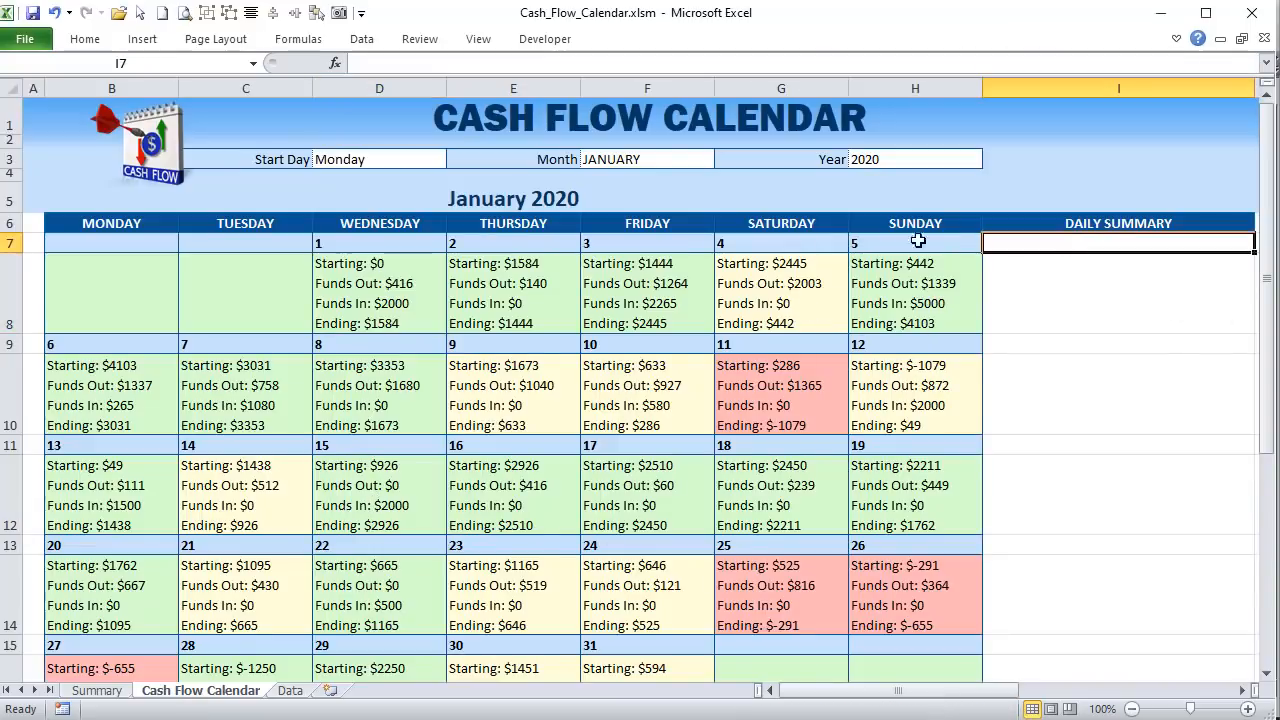
click(950, 242)
right_click(950, 242)
click(866, 279)
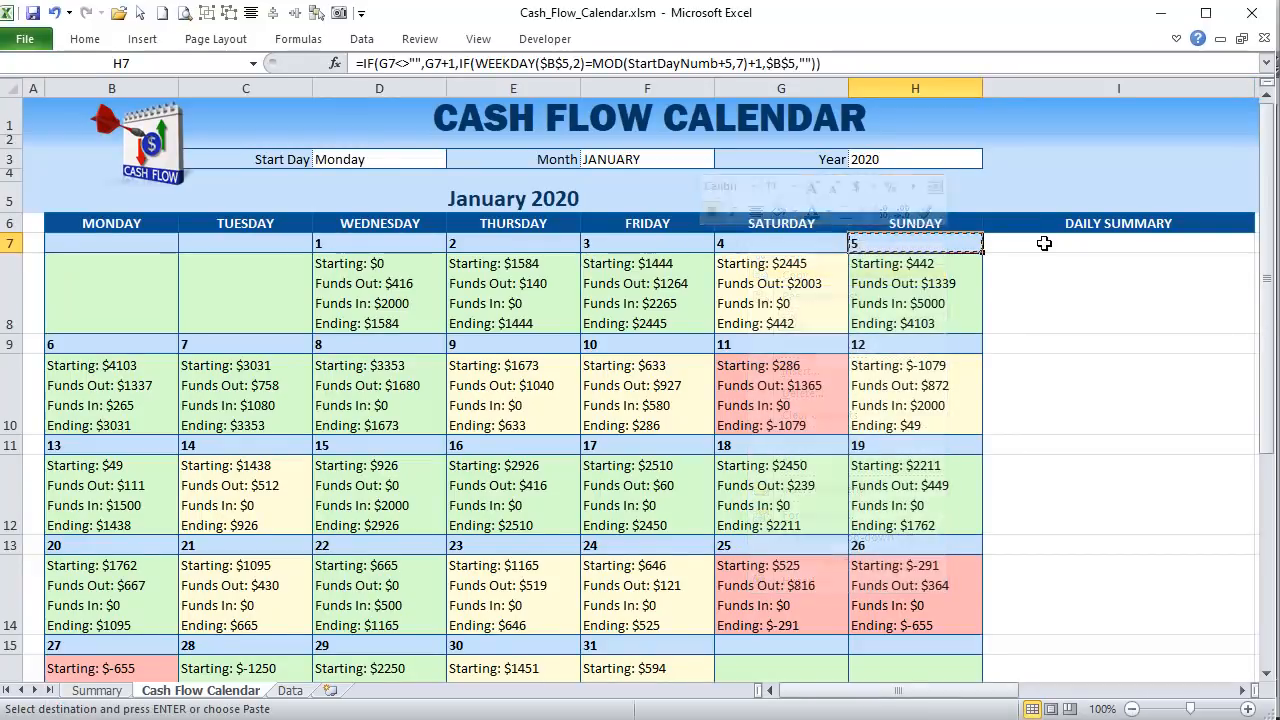
right_click(1044, 243)
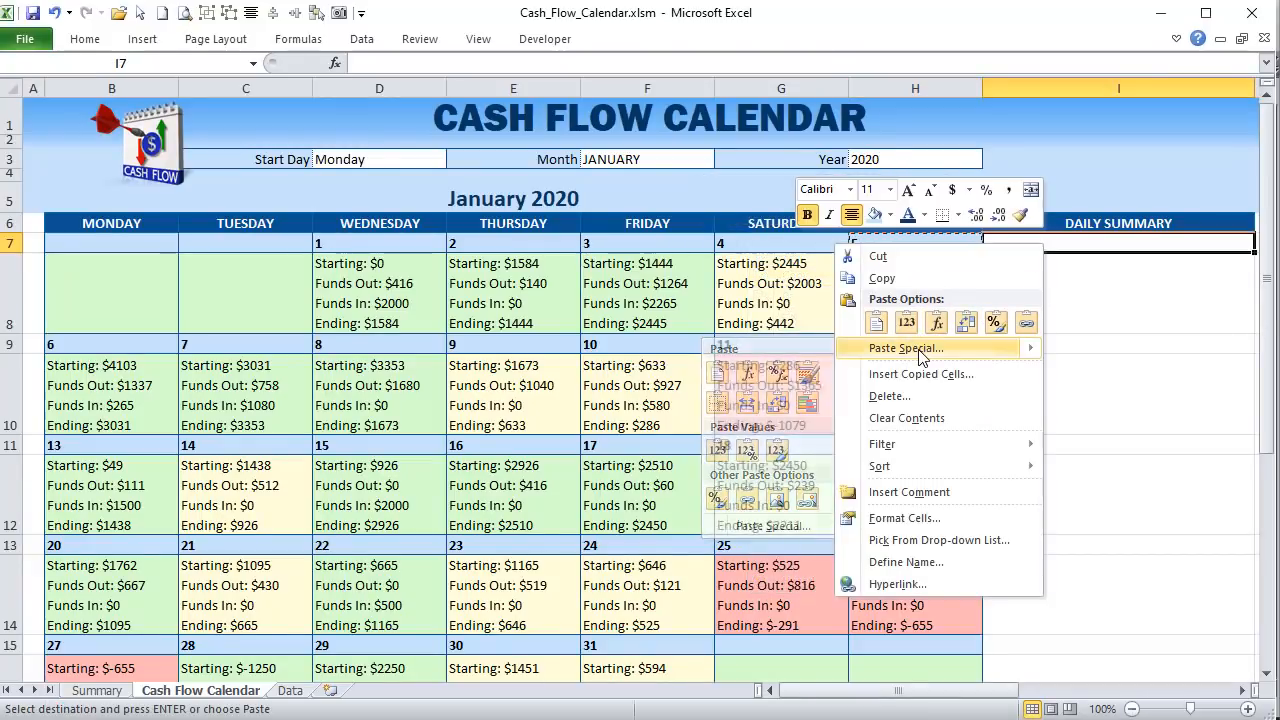
click(920, 350)
click(785, 294)
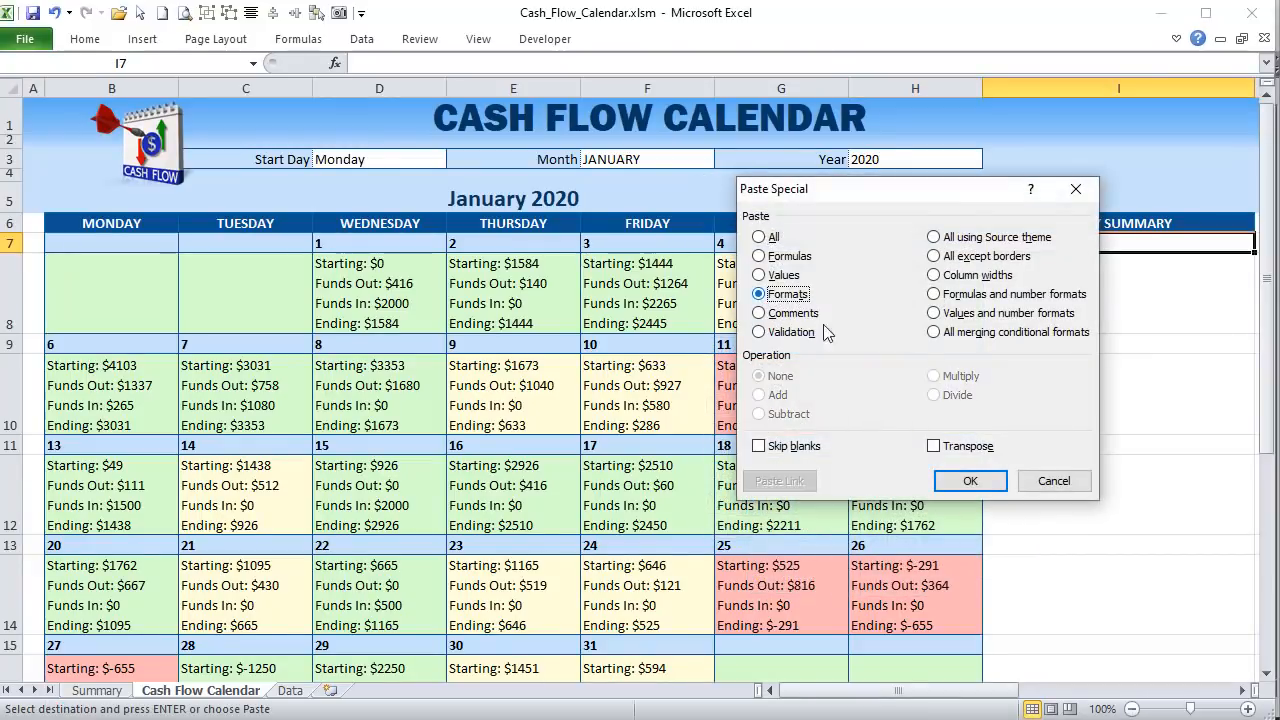
click(970, 481)
- Enter the date 1/1/2020 in I7 and reselect the cell
click(1088, 221)
click(1088, 243)
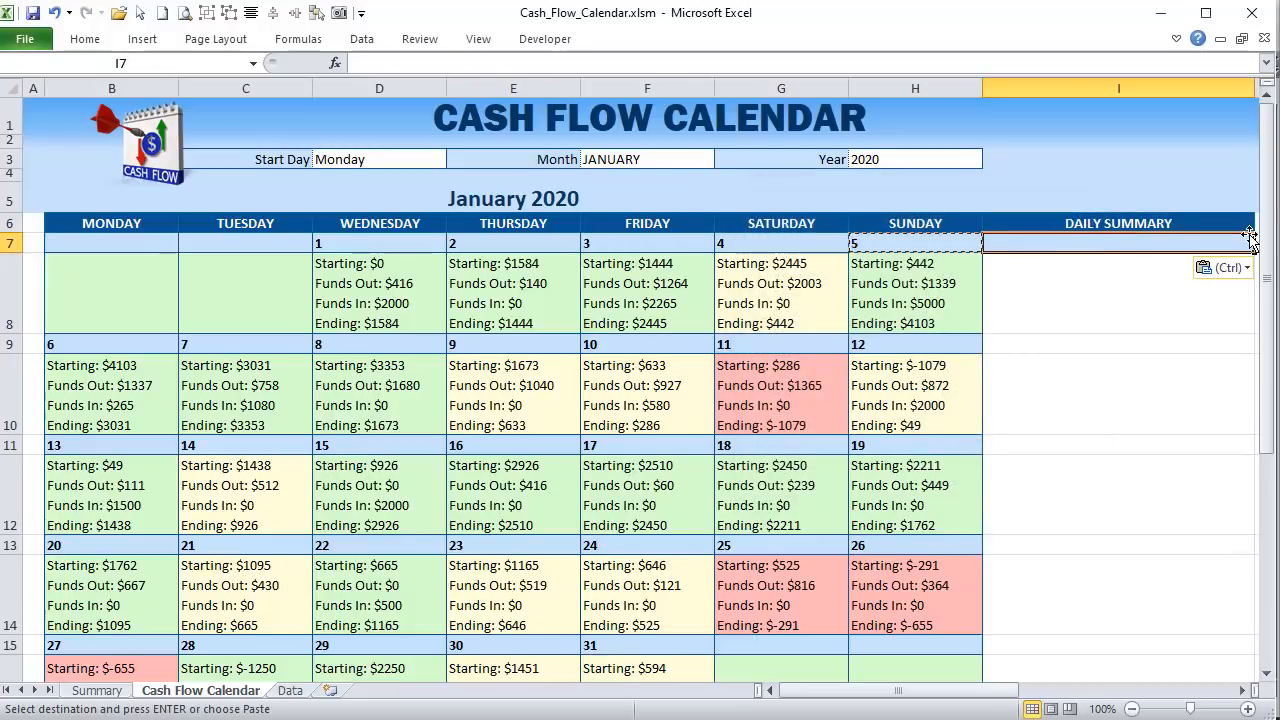
text(1/)
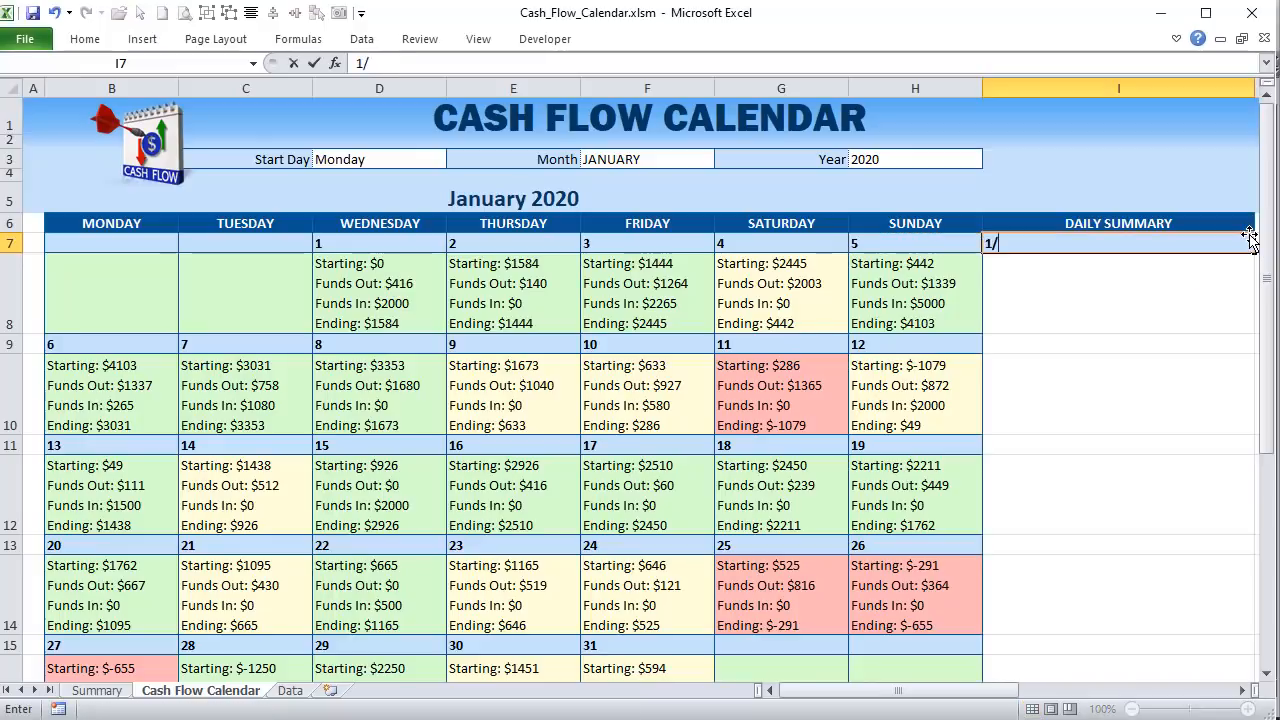
key(Return)
click(1180, 240)
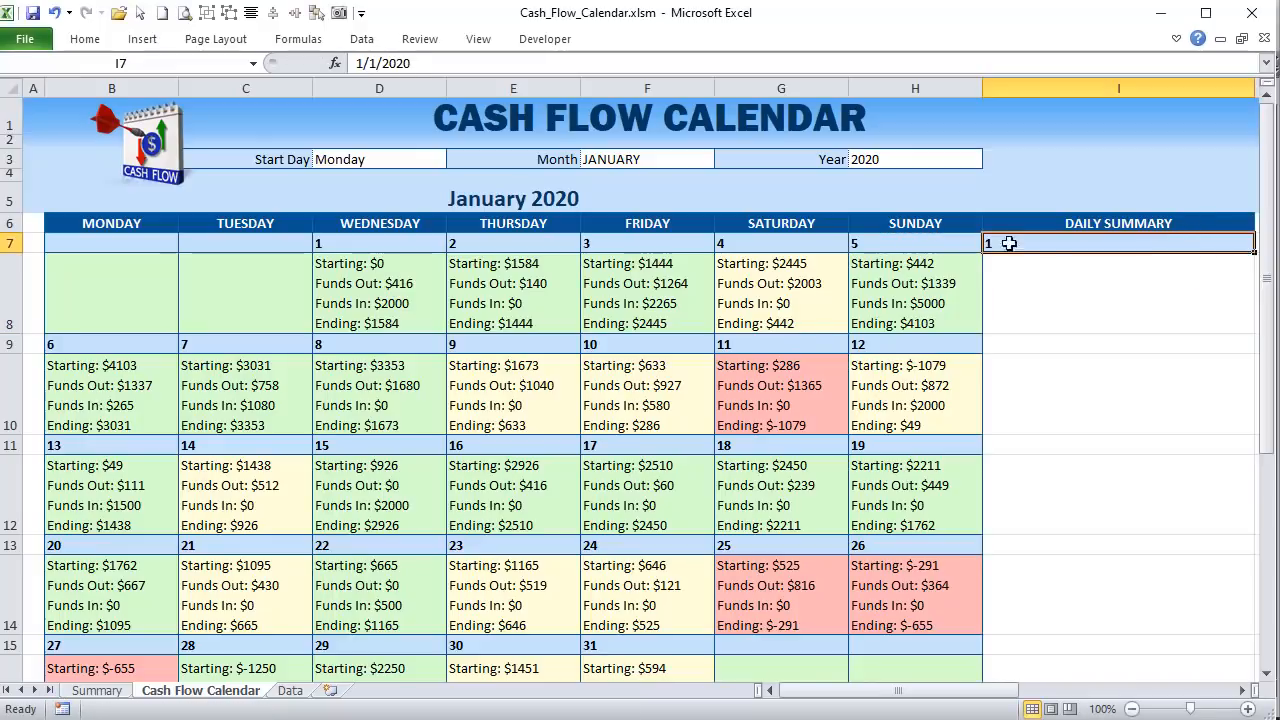
- Format the date in I7 as a Long Date and centre it in the cell
click(85, 40)
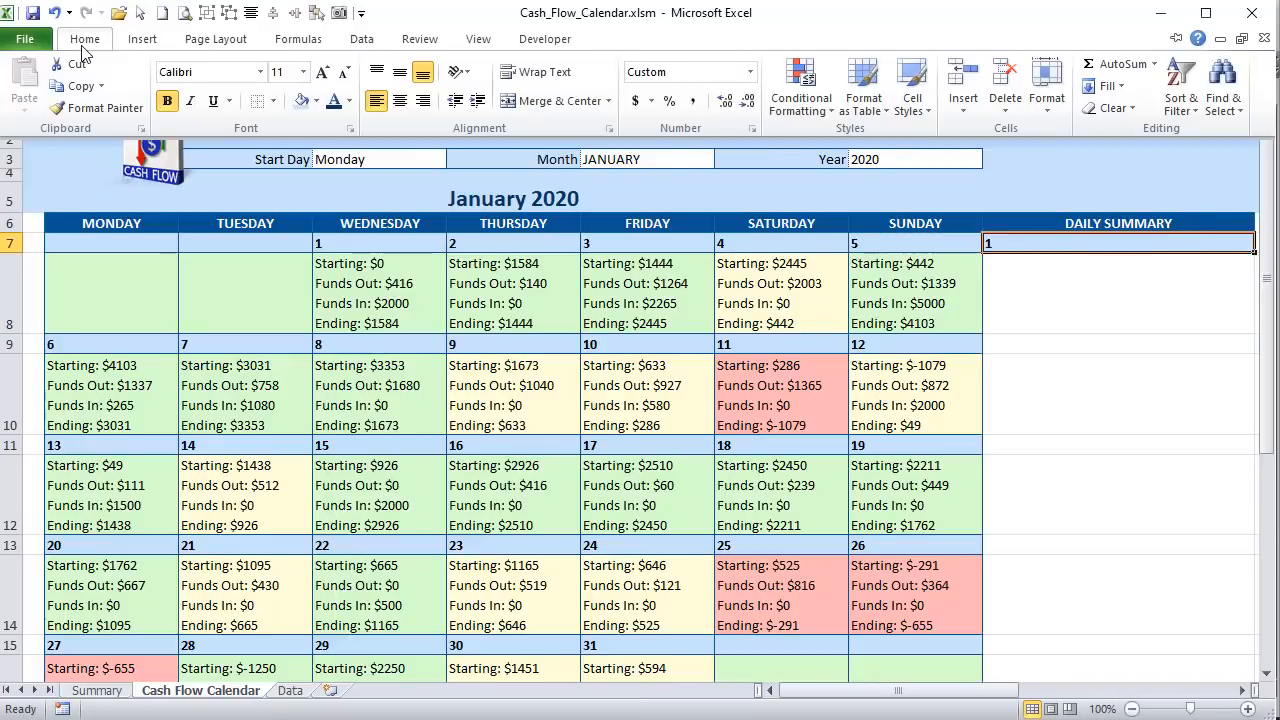
click(749, 72)
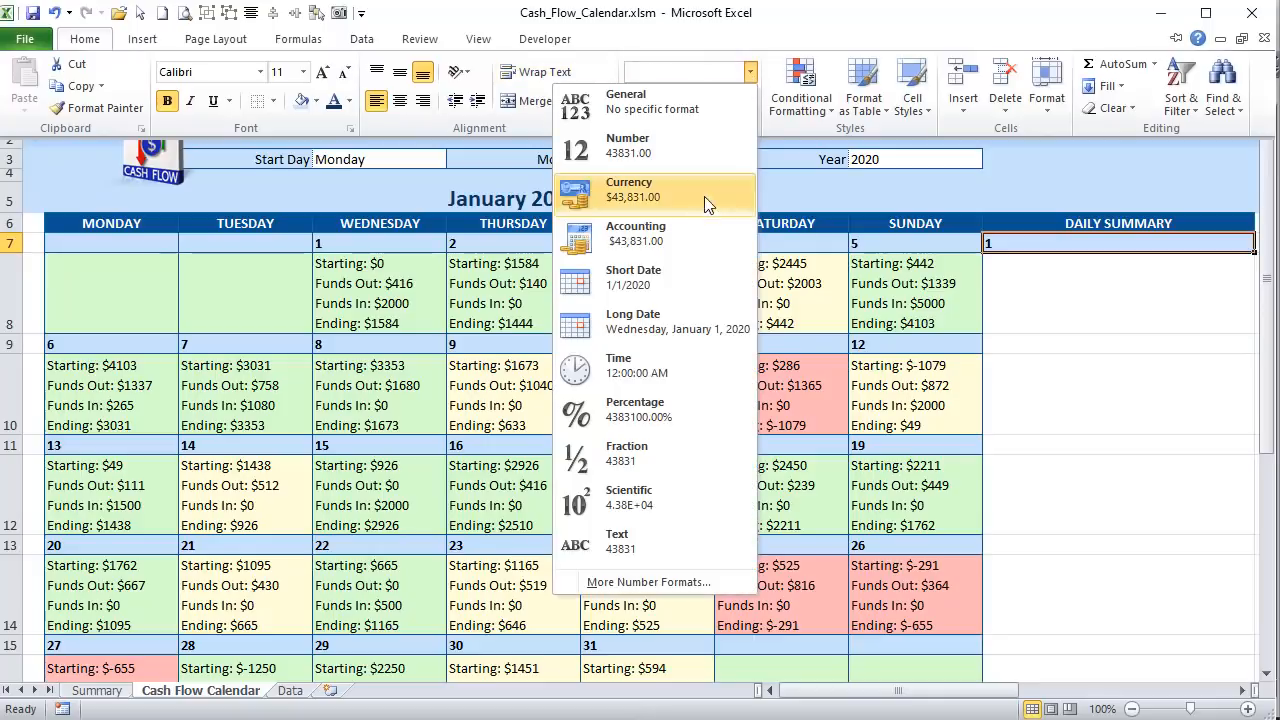
click(690, 322)
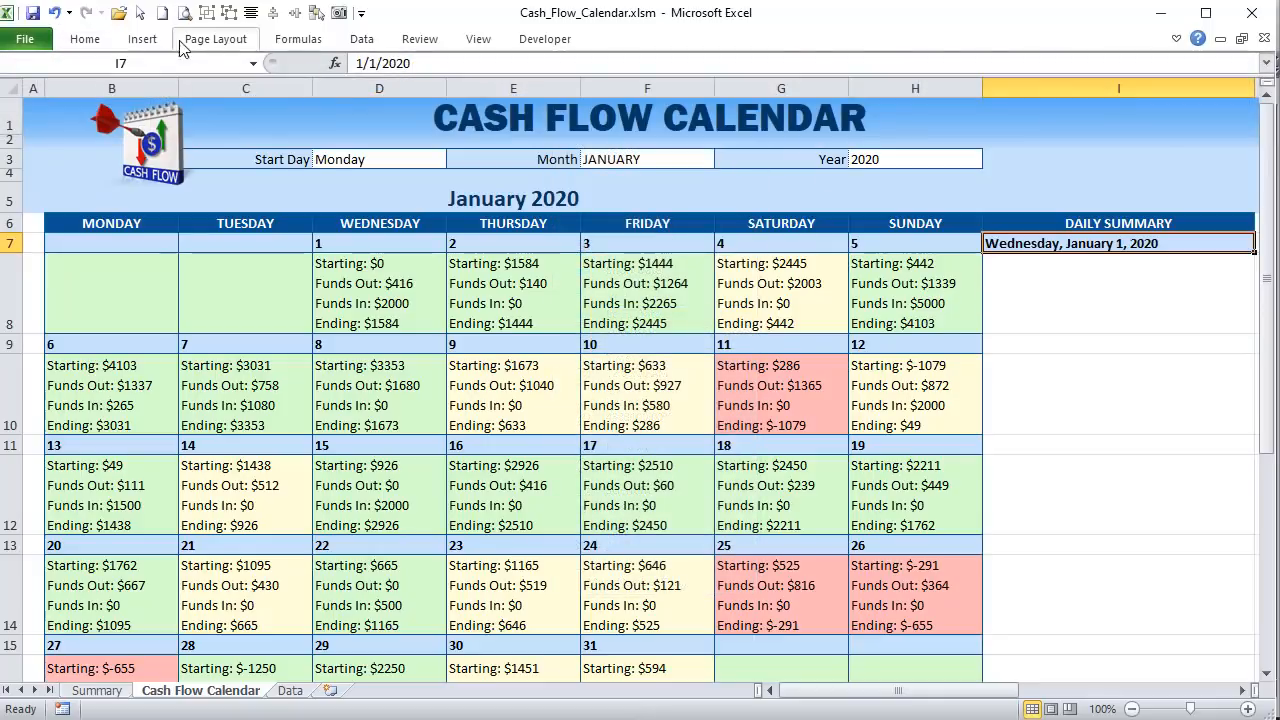
click(85, 40)
click(412, 108)
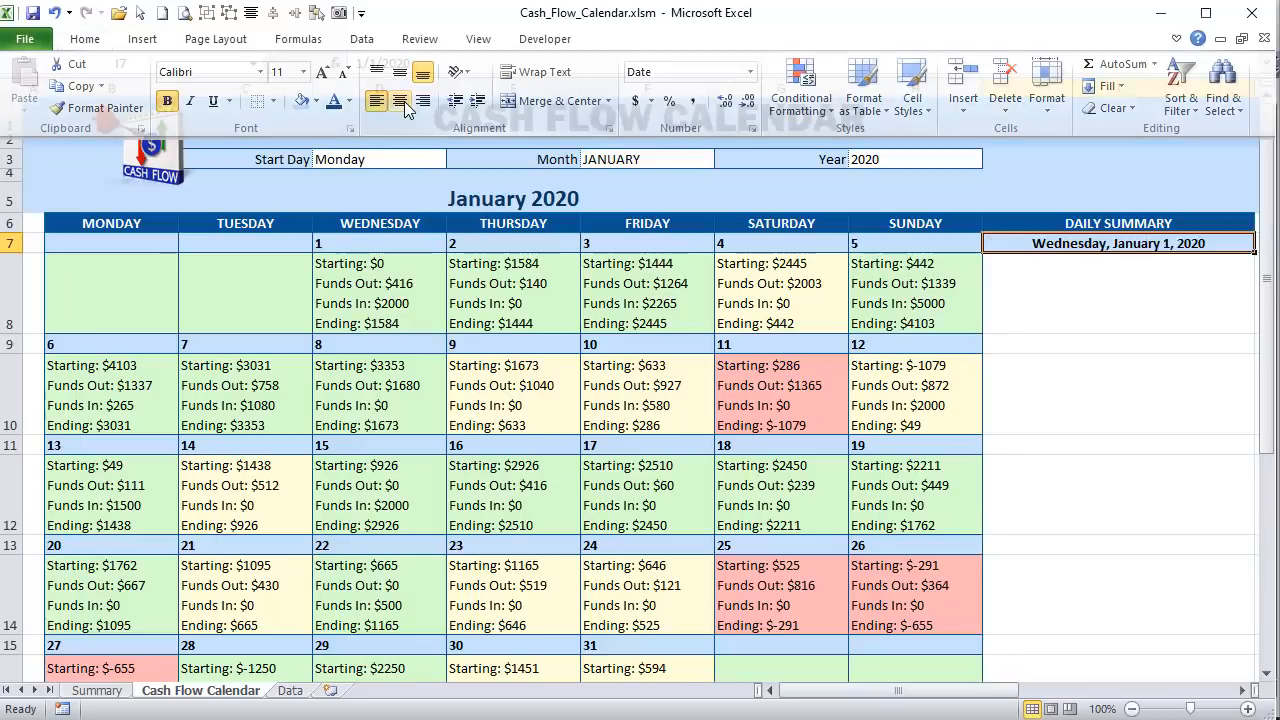
- Enter test in I8, I9 and I10 as trial entries and clear all three cells
click(1087, 293)
text(test)
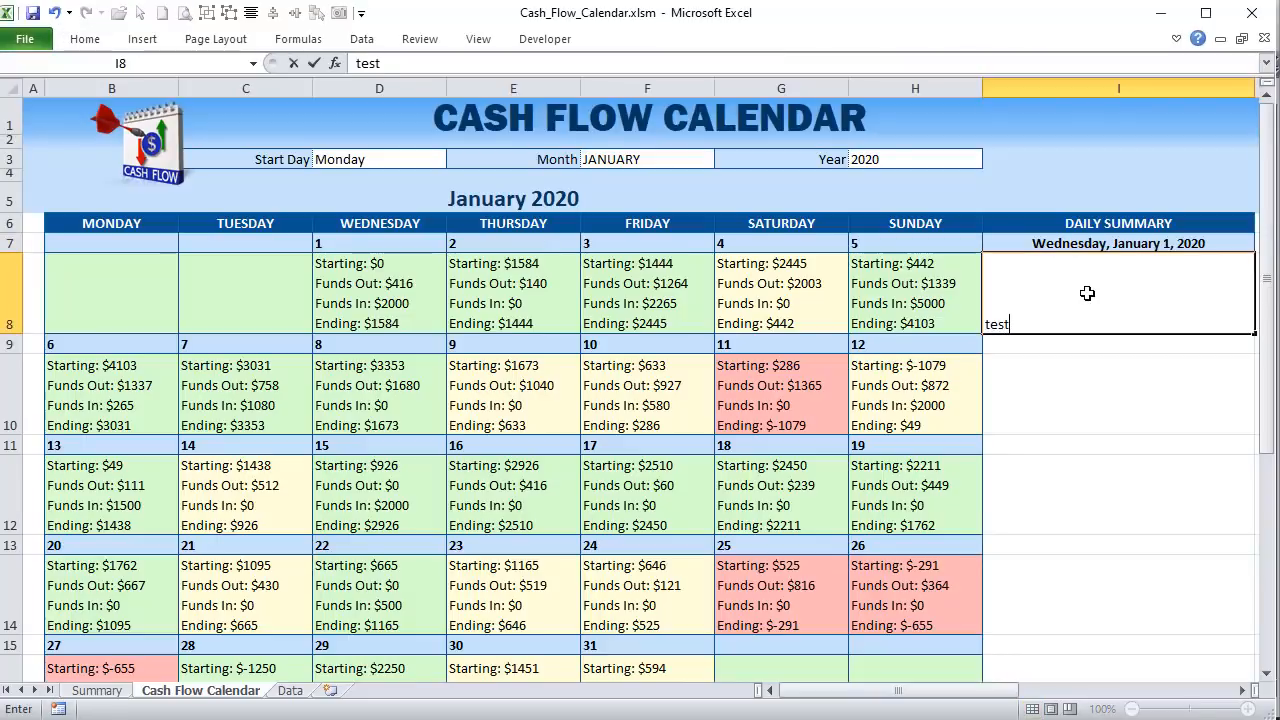
key(Return)
text(test)
key(Return)
text(test)
key(Return)
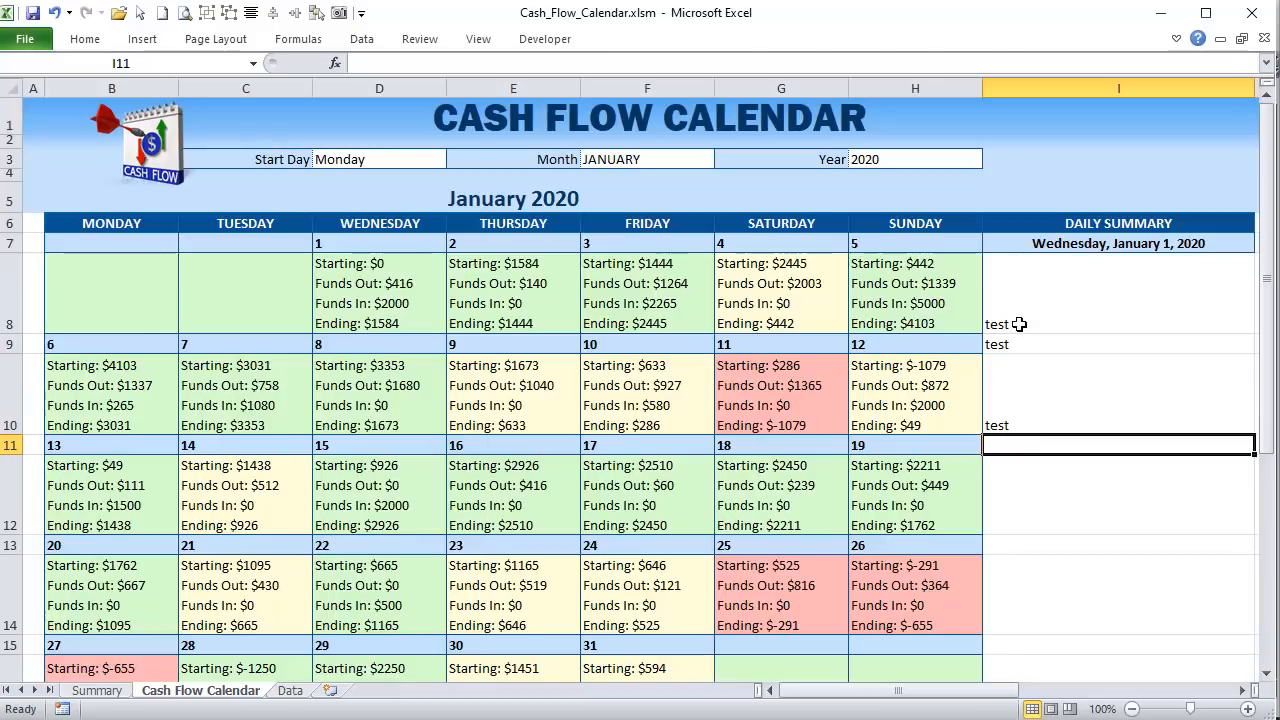
click(1163, 293)
drag(995, 690, 1017, 703)
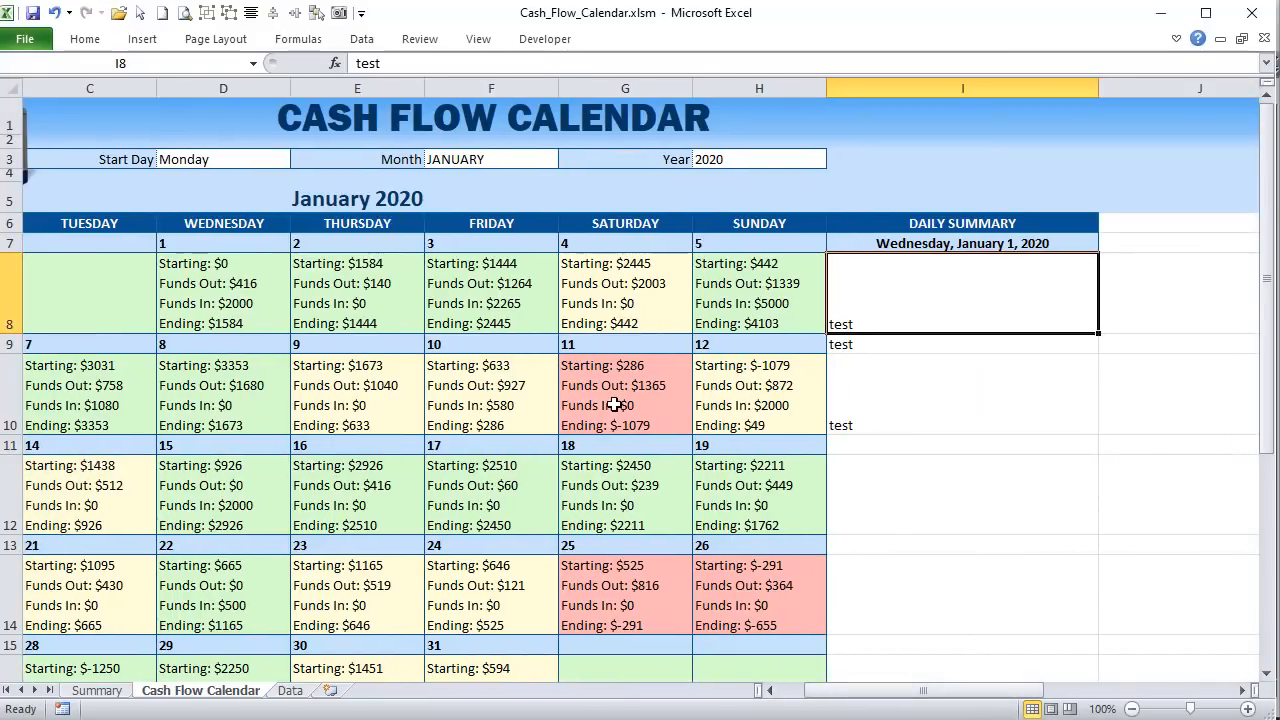
click(884, 429)
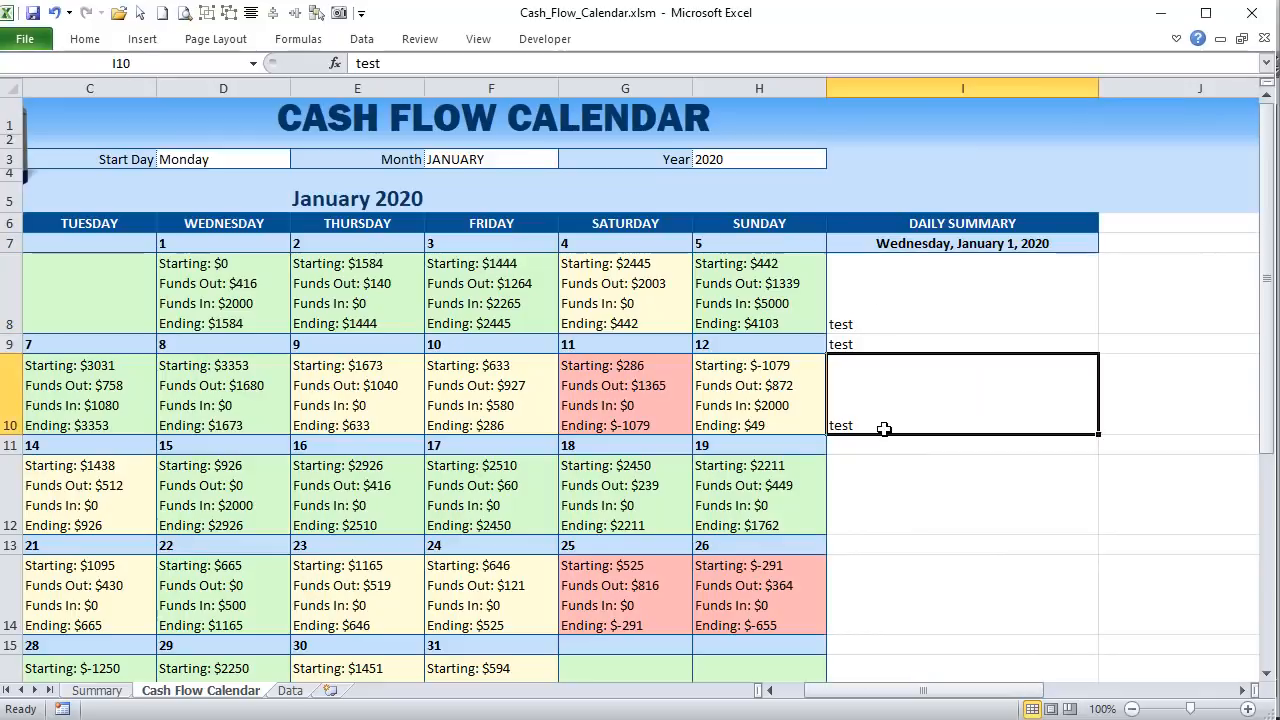
drag(871, 313, 874, 406)
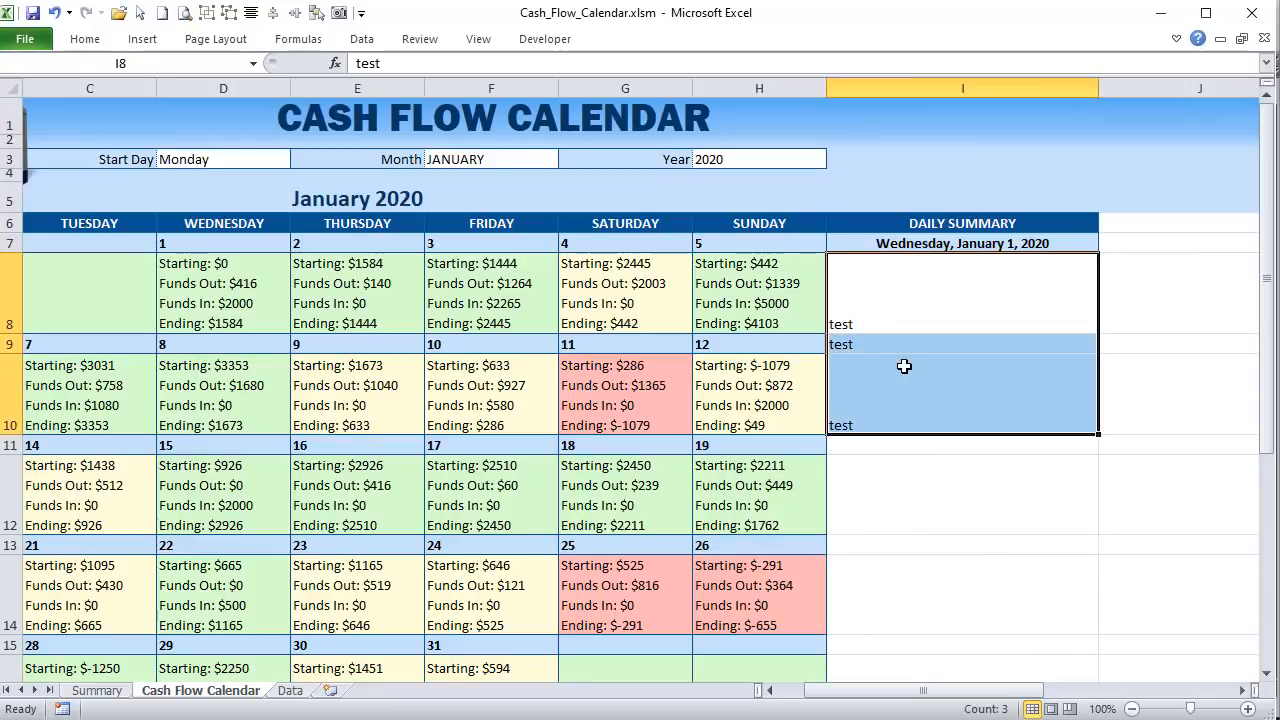
key(Delete)
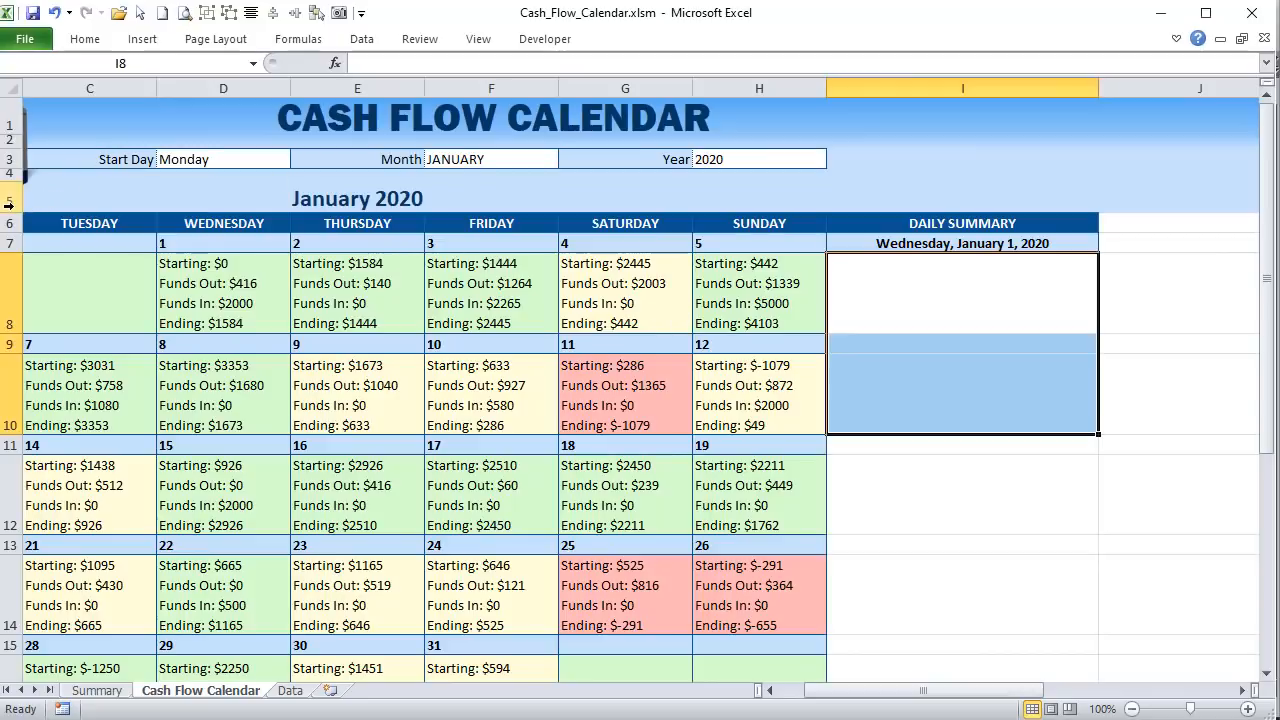
- Slightly reduce the height of row 5, which holds the month title
drag(12, 206, 14, 203)
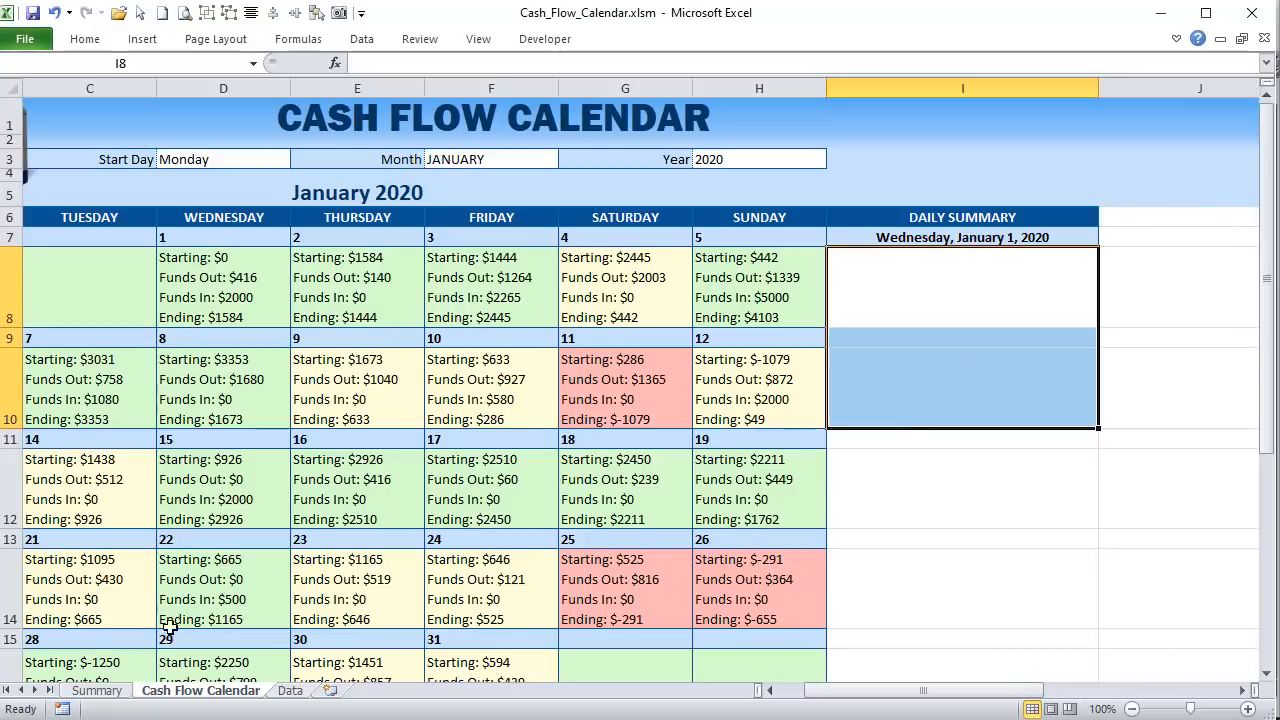
- On the Data sheet, link the Criteria date in J3 to I7 of the Cash Flow Calendar sheet with ='Cash Flow Calendar'!I7
click(290, 691)
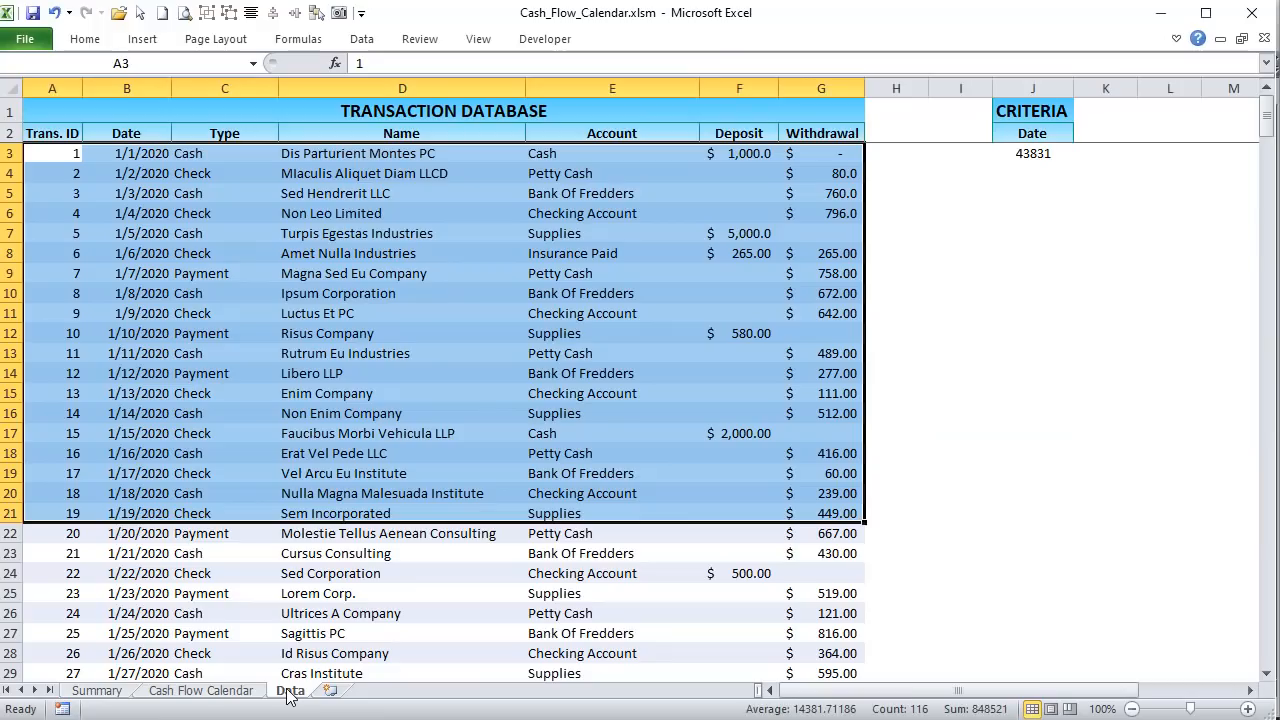
drag(48, 160, 860, 578)
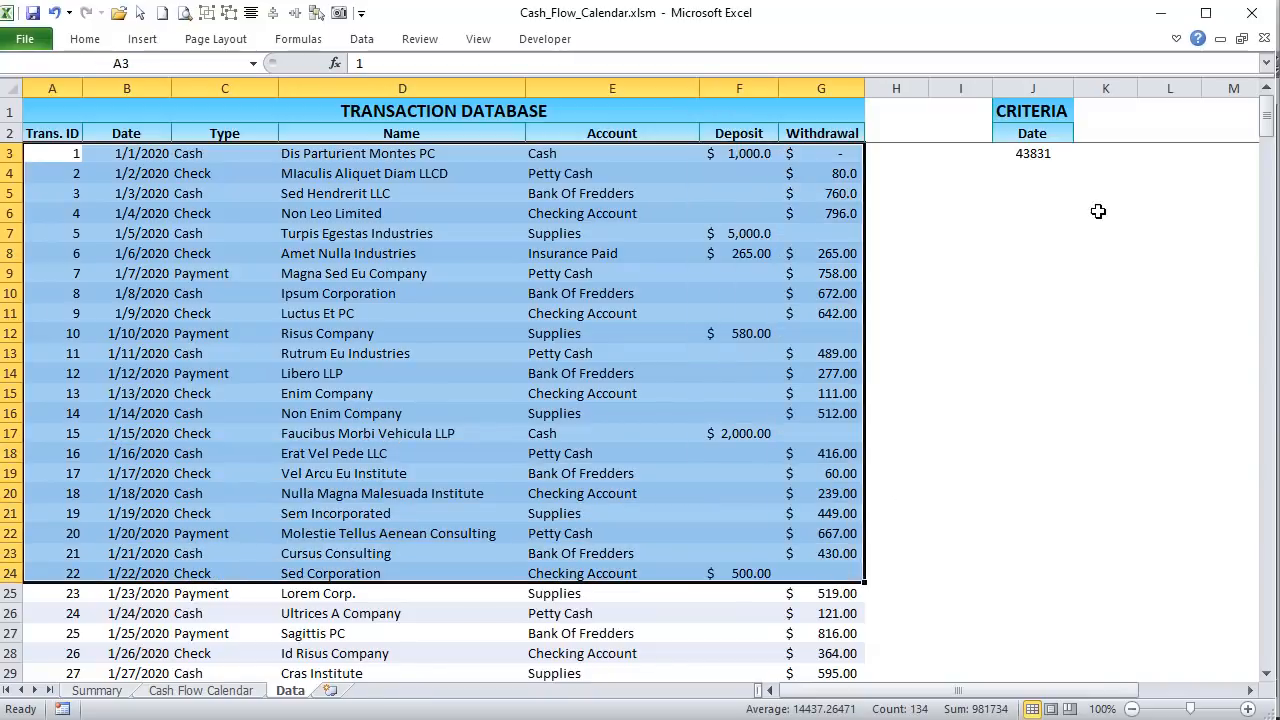
click(1040, 158)
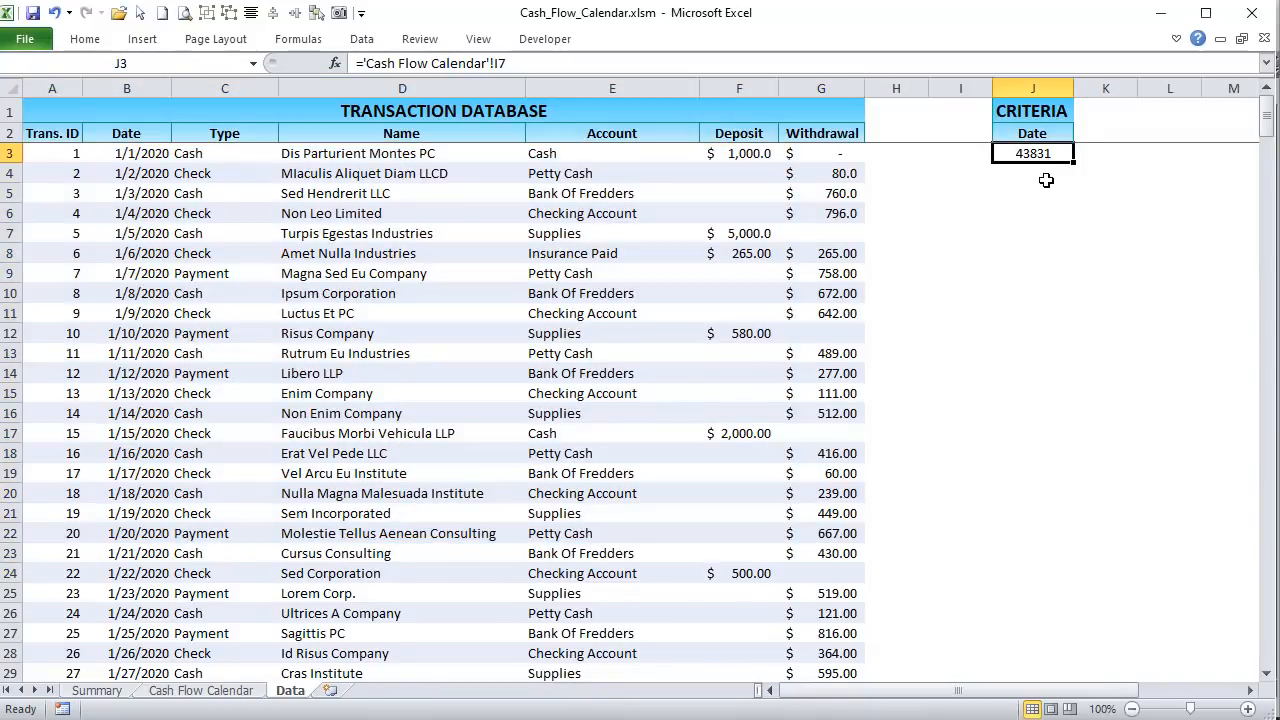
text(=)
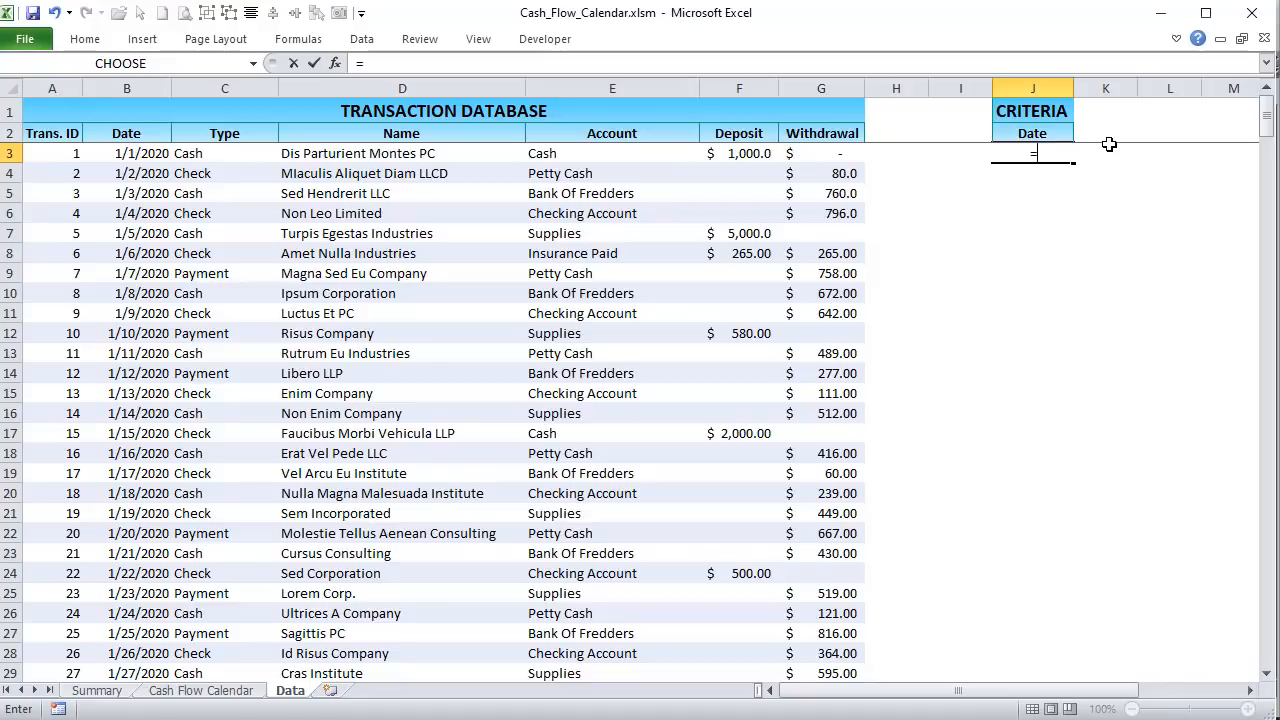
click(168, 692)
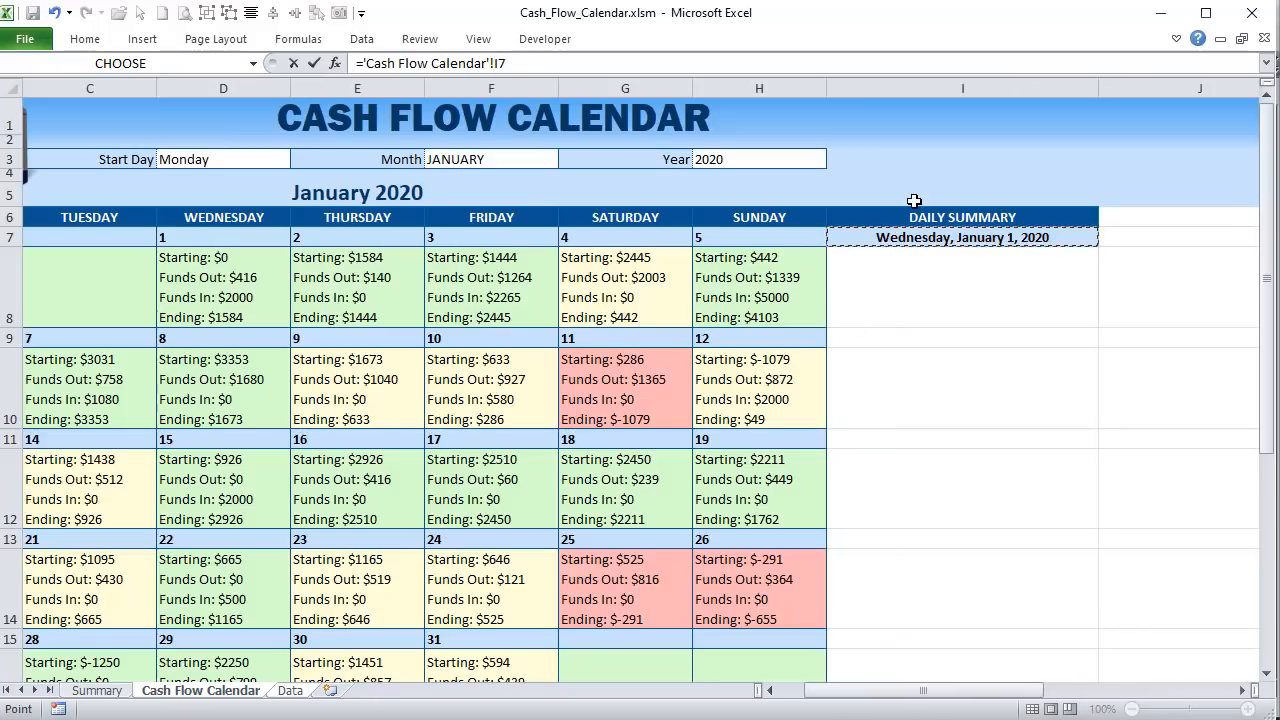
key(Return)
click(1025, 154)
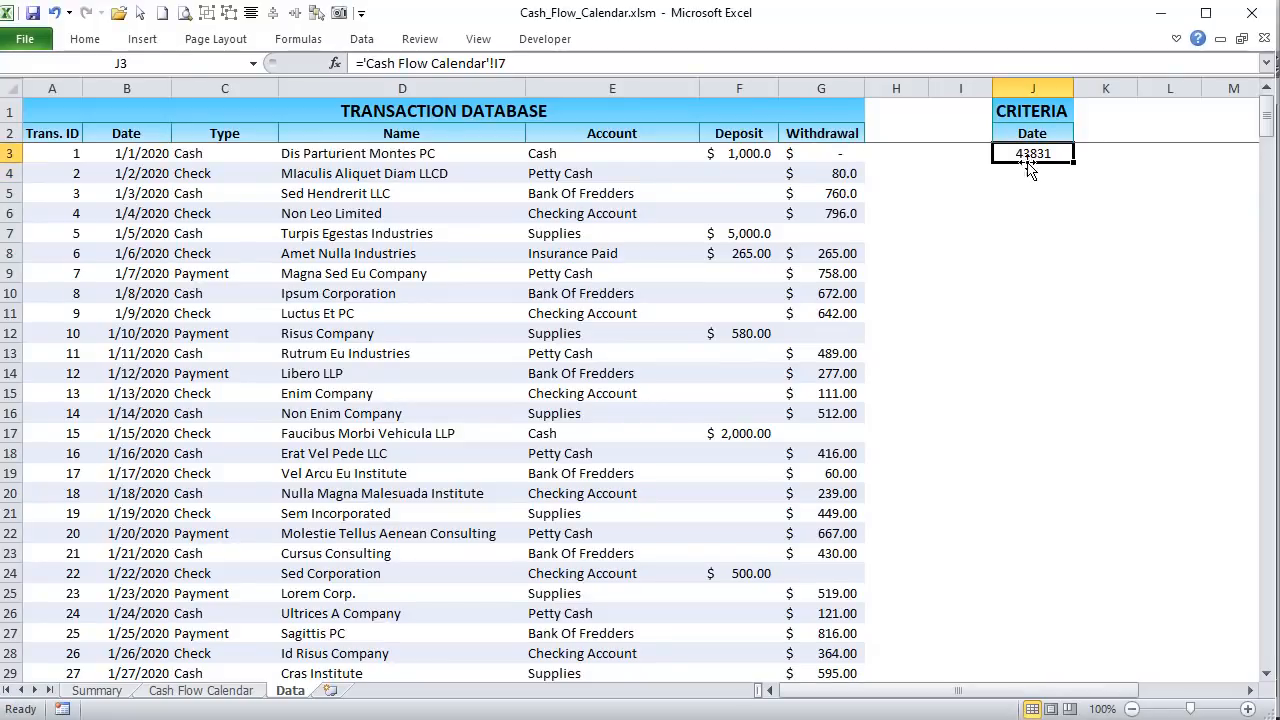
- Review the transaction rows, the criteria date and the Results columns, and examine the cells below the Daily Summary date on the Cash Flow Calendar sheet
drag(74, 180, 833, 467)
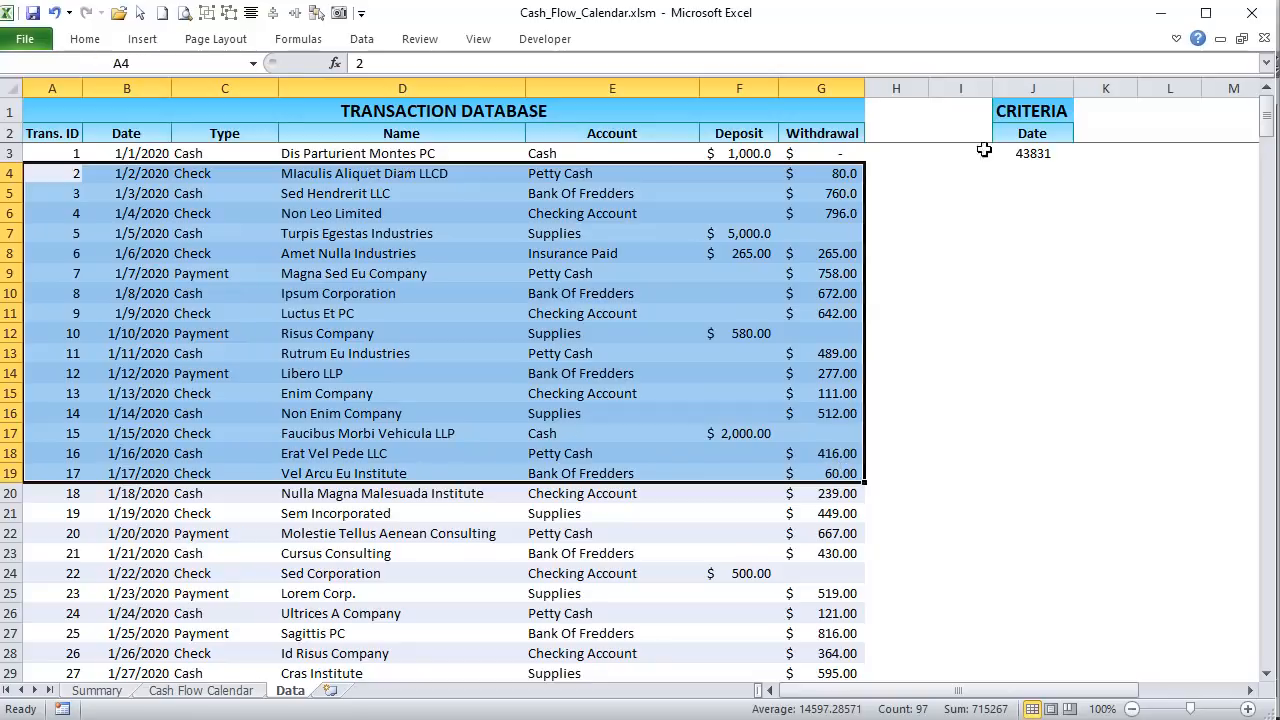
click(1022, 153)
drag(1040, 690, 1058, 690)
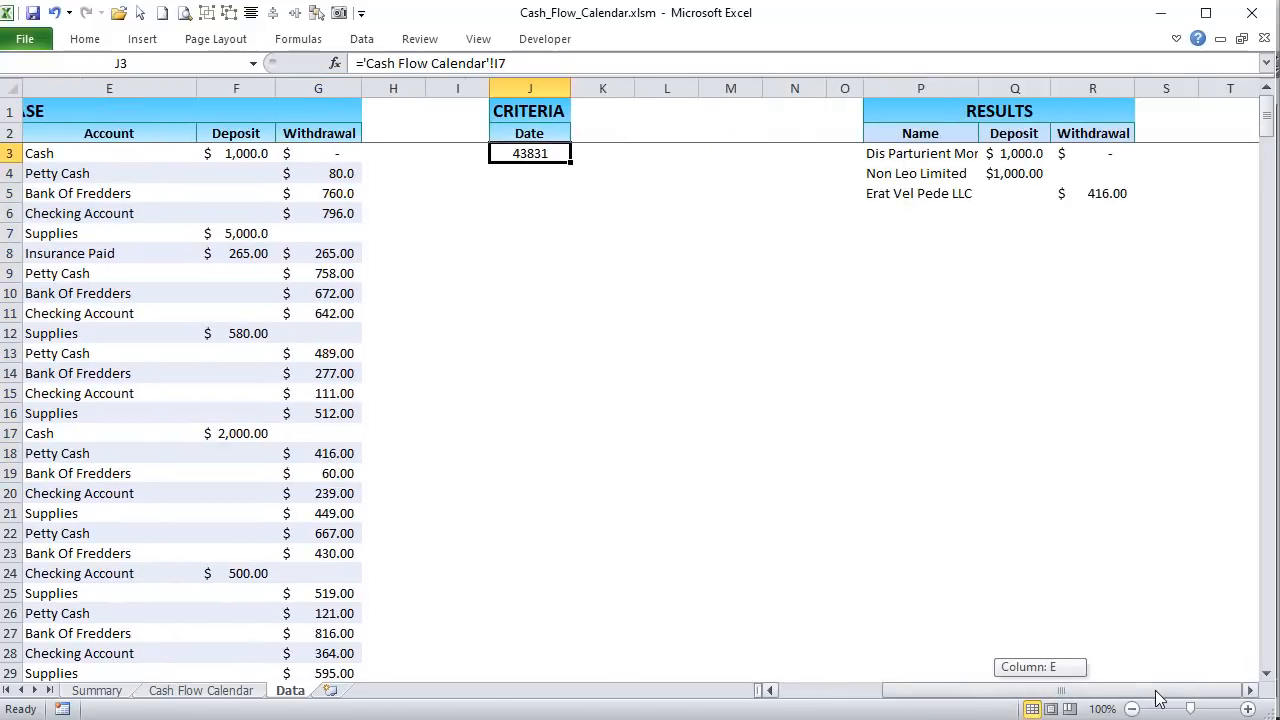
drag(913, 156, 1116, 270)
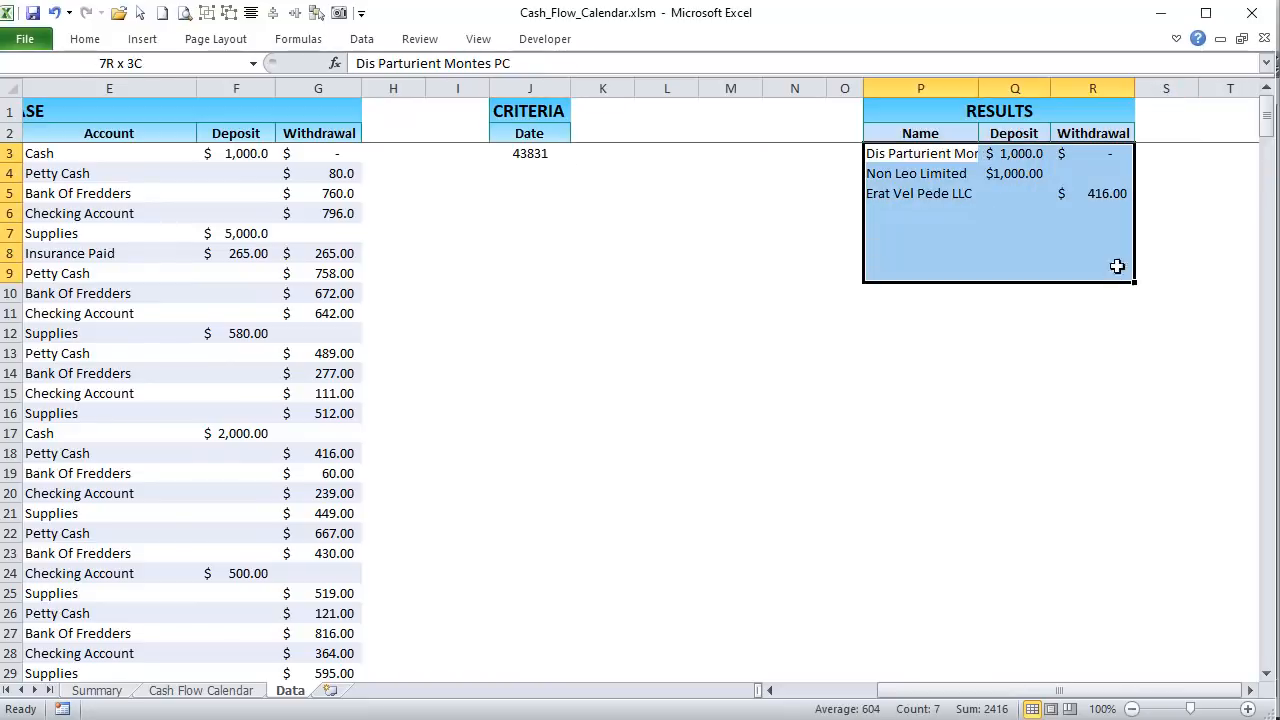
drag(906, 129, 1110, 355)
click(118, 692)
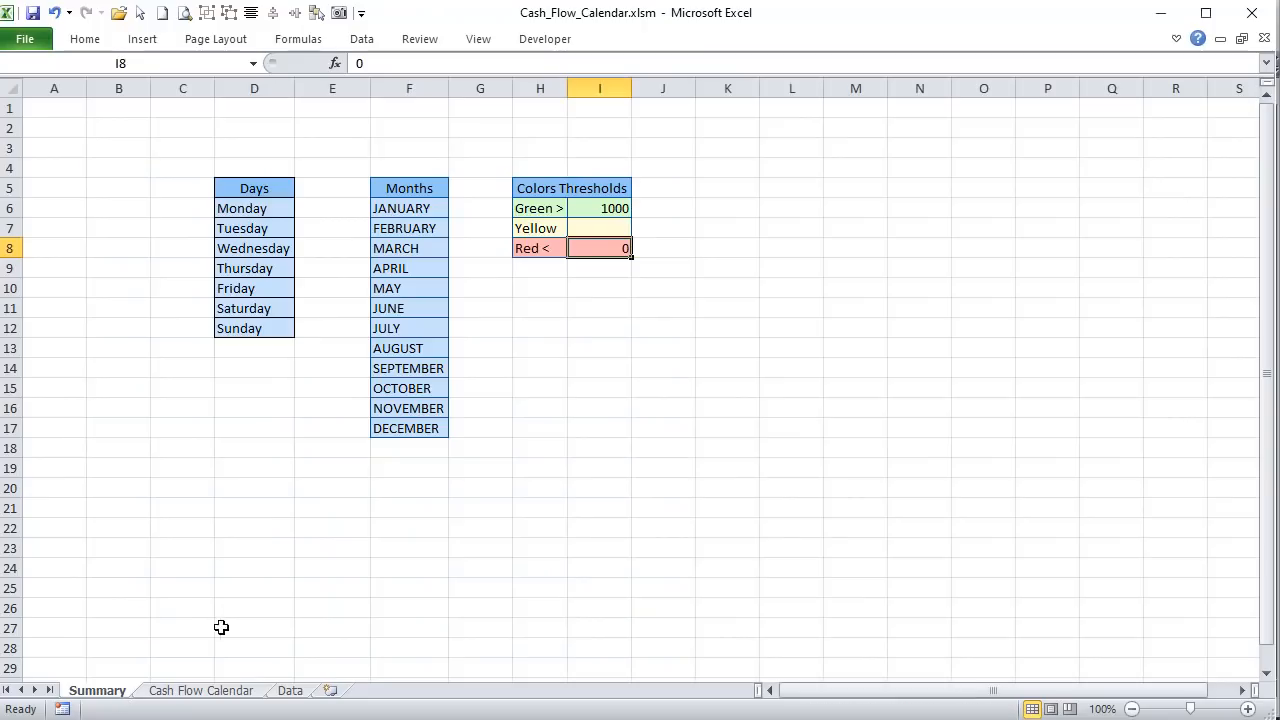
click(216, 692)
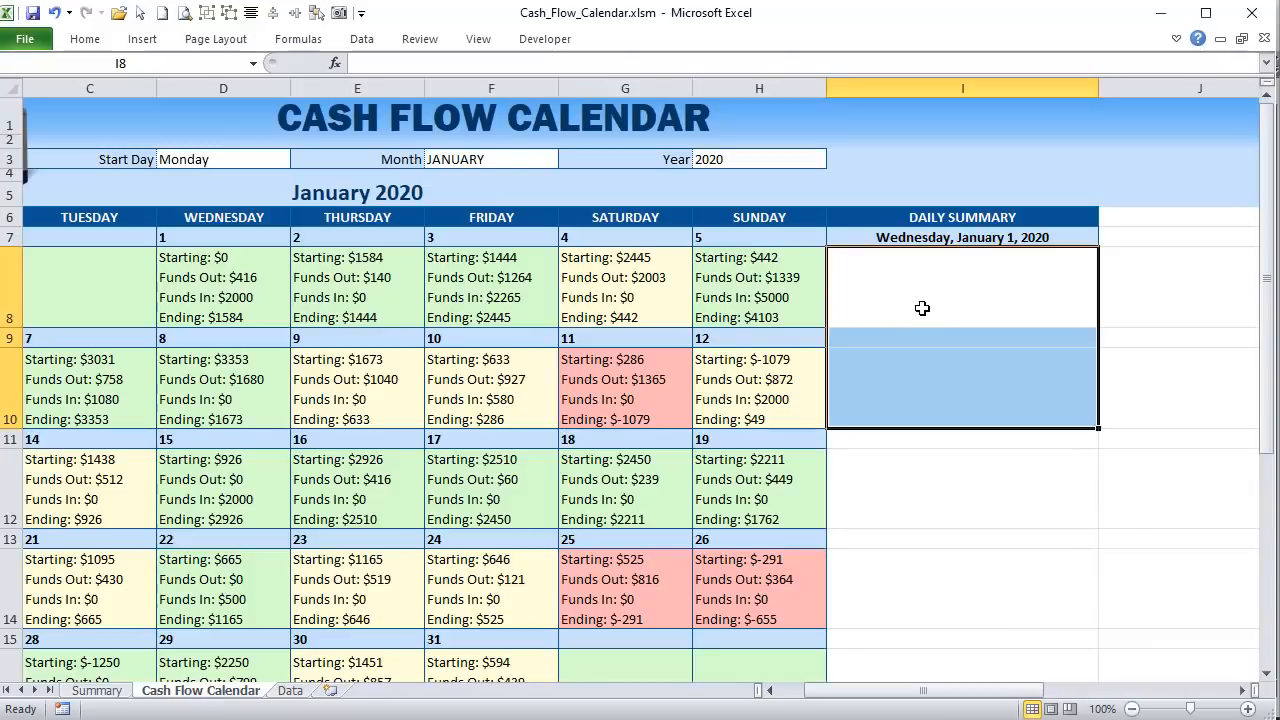
drag(922, 301, 971, 471)
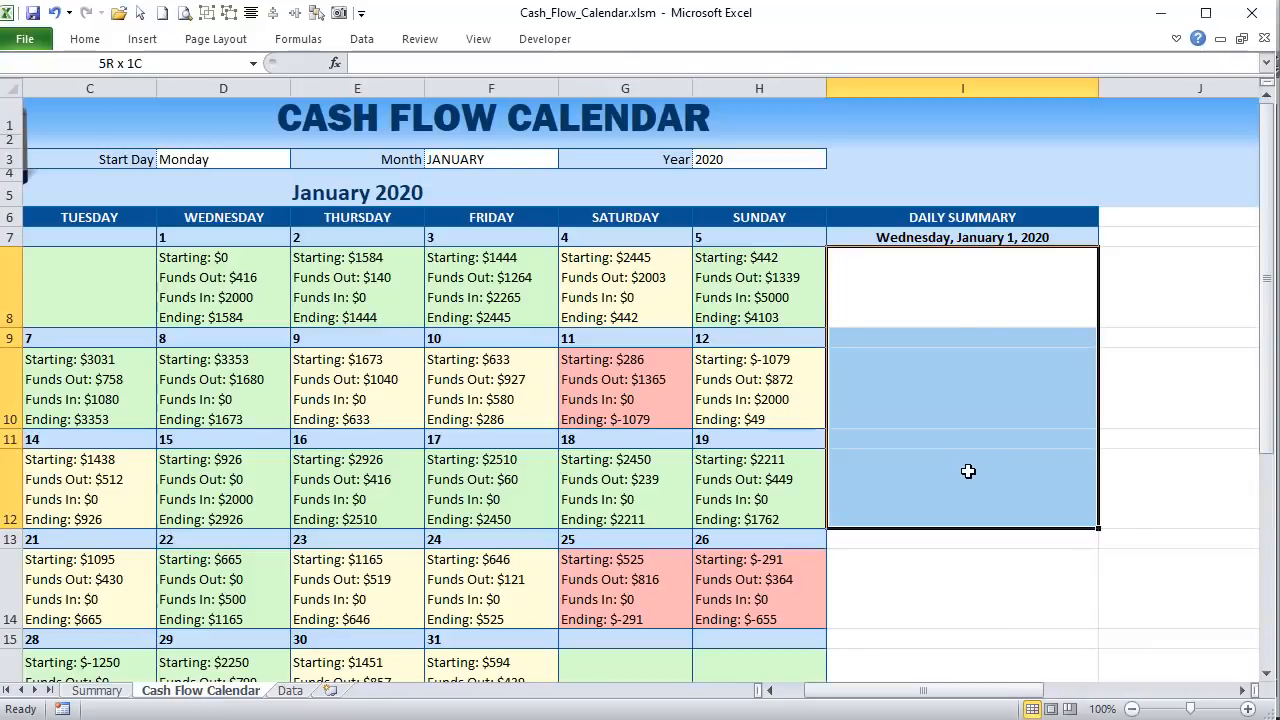
click(916, 273)
click(930, 369)
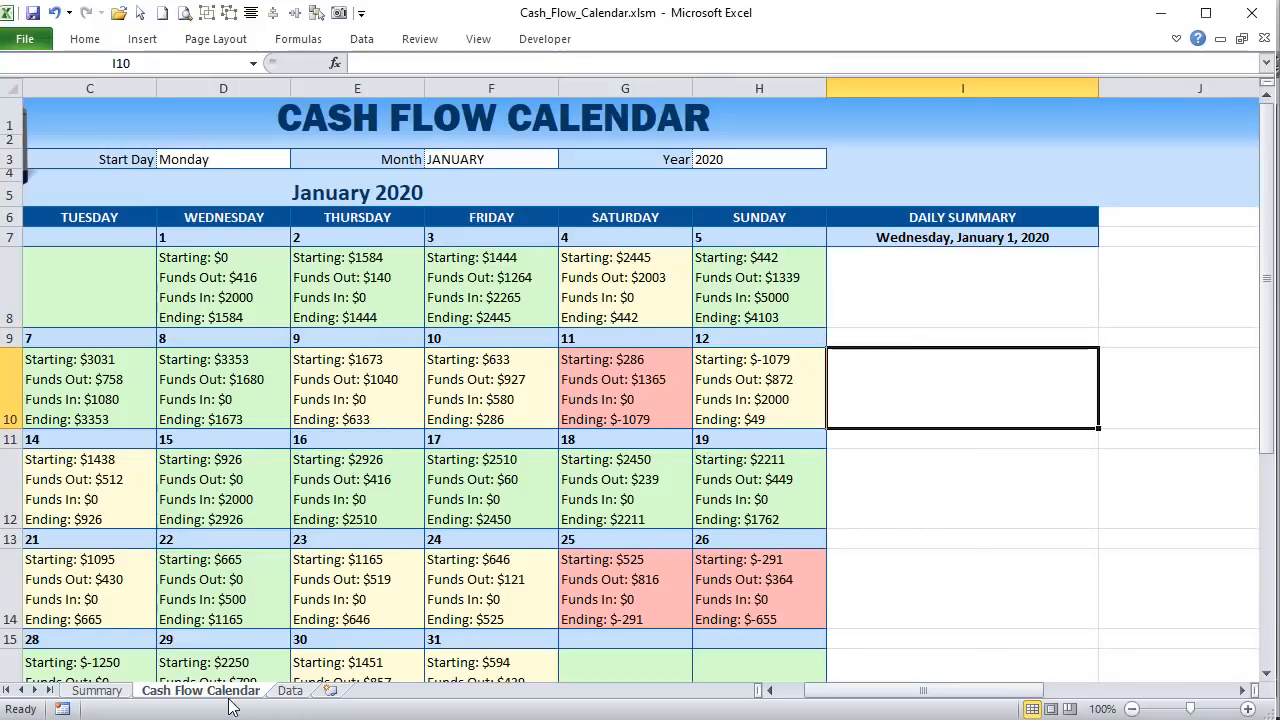
- On the Data sheet, capture the empty cell P10 below the Results table with the Camera tool
click(96, 690)
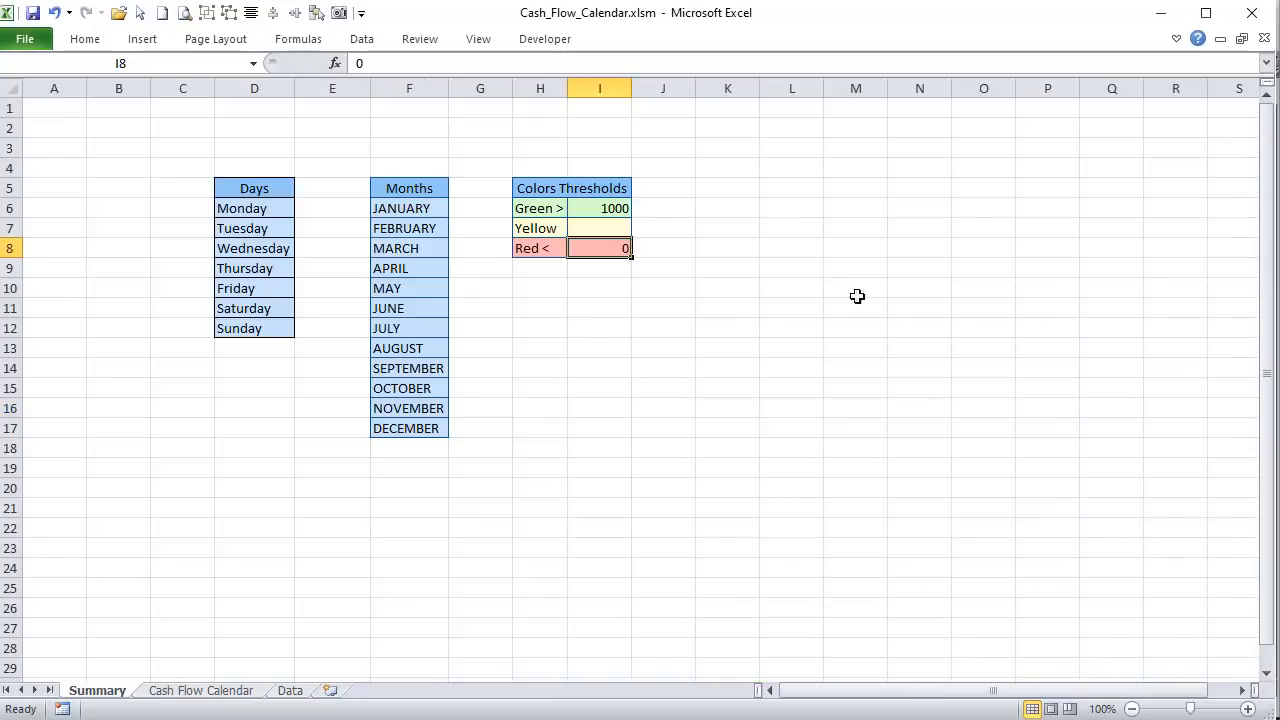
click(290, 690)
click(790, 214)
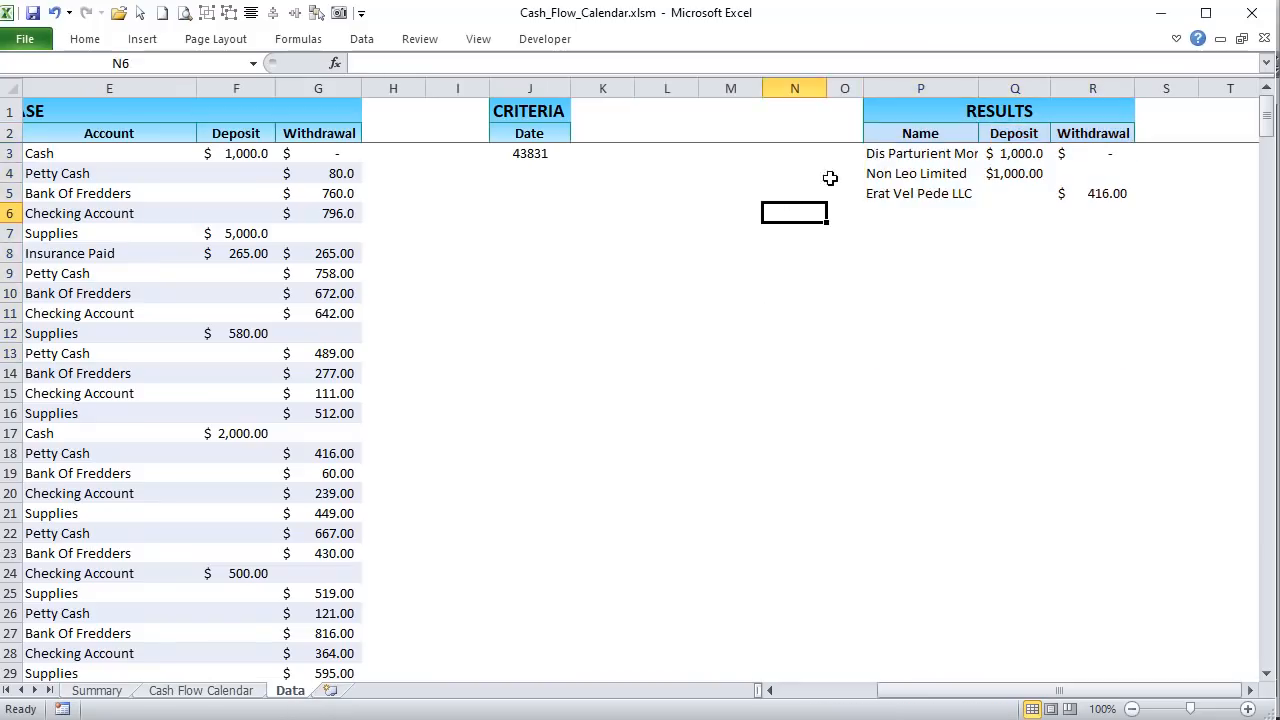
drag(901, 154, 1108, 232)
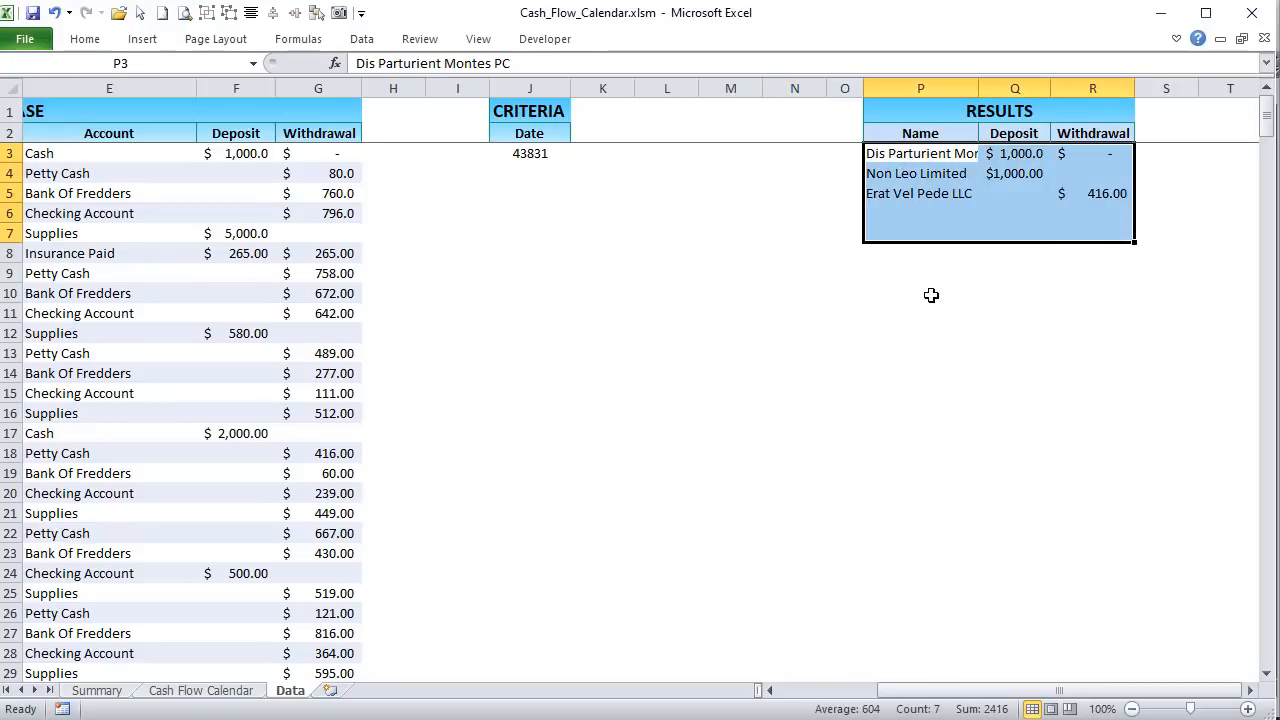
click(931, 295)
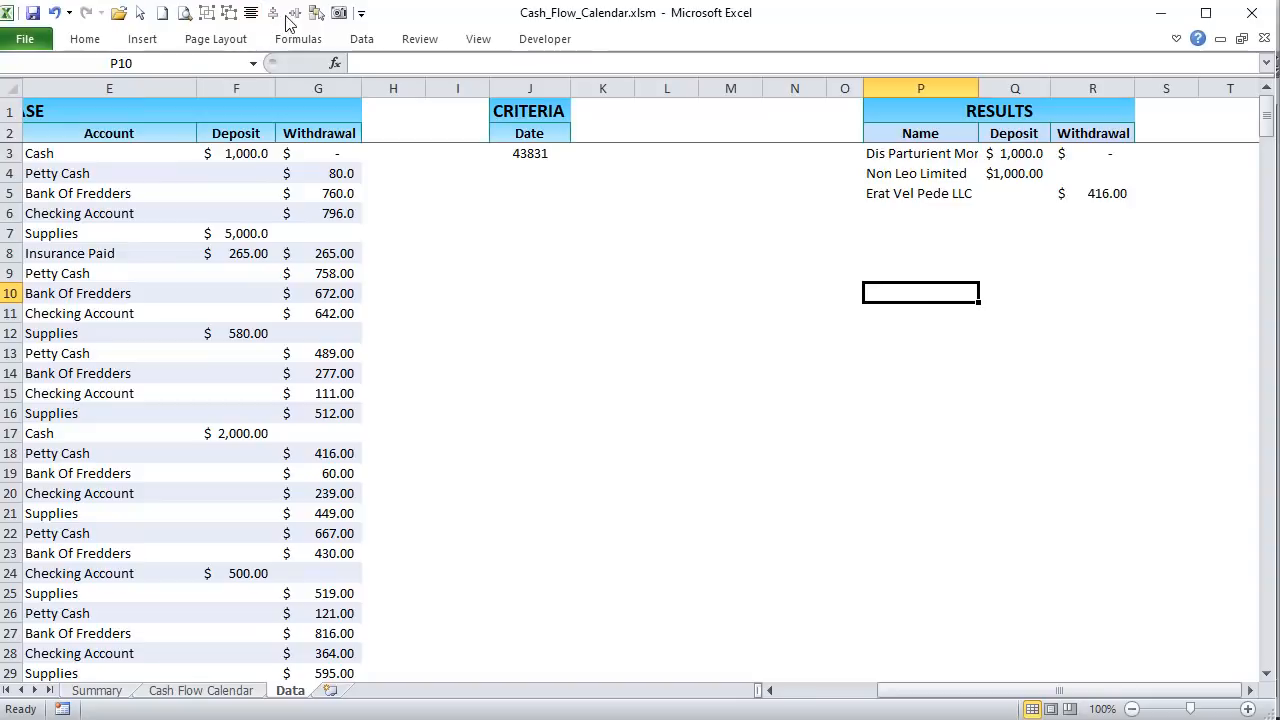
click(340, 13)
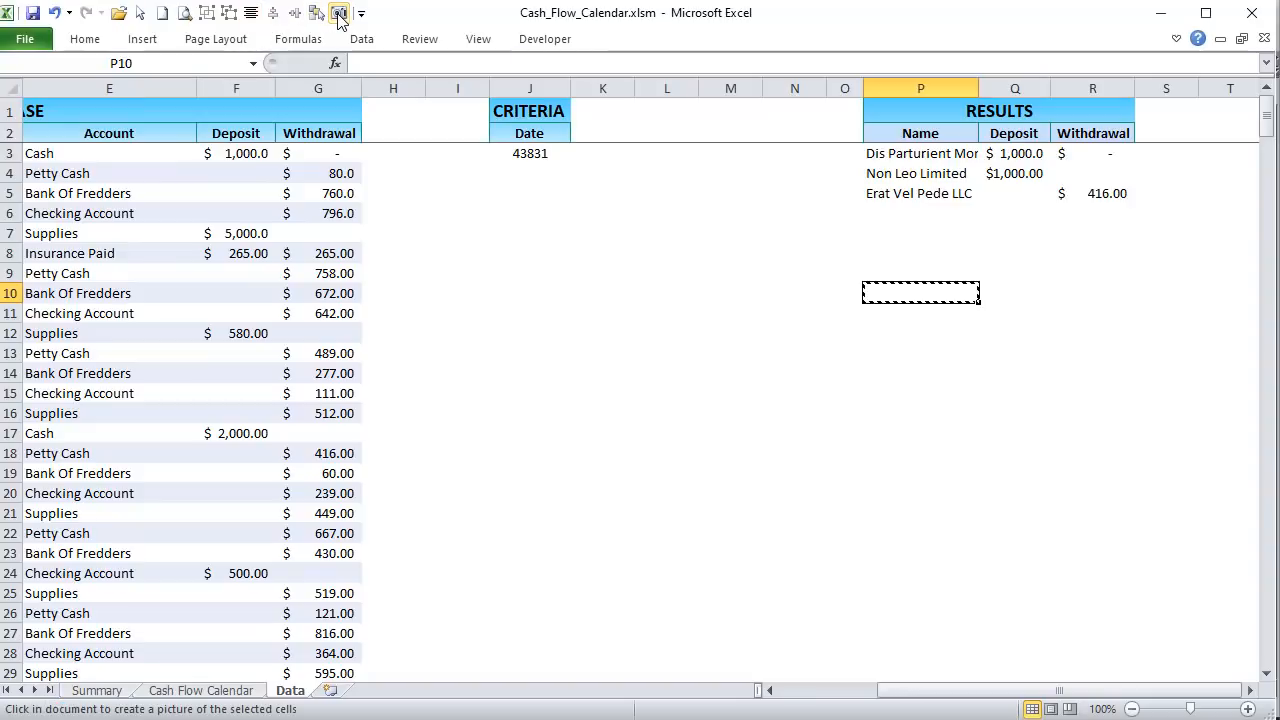
- Look through All Commands in the Quick Access Toolbar customization for the Camera command, and cancel the options
click(361, 13)
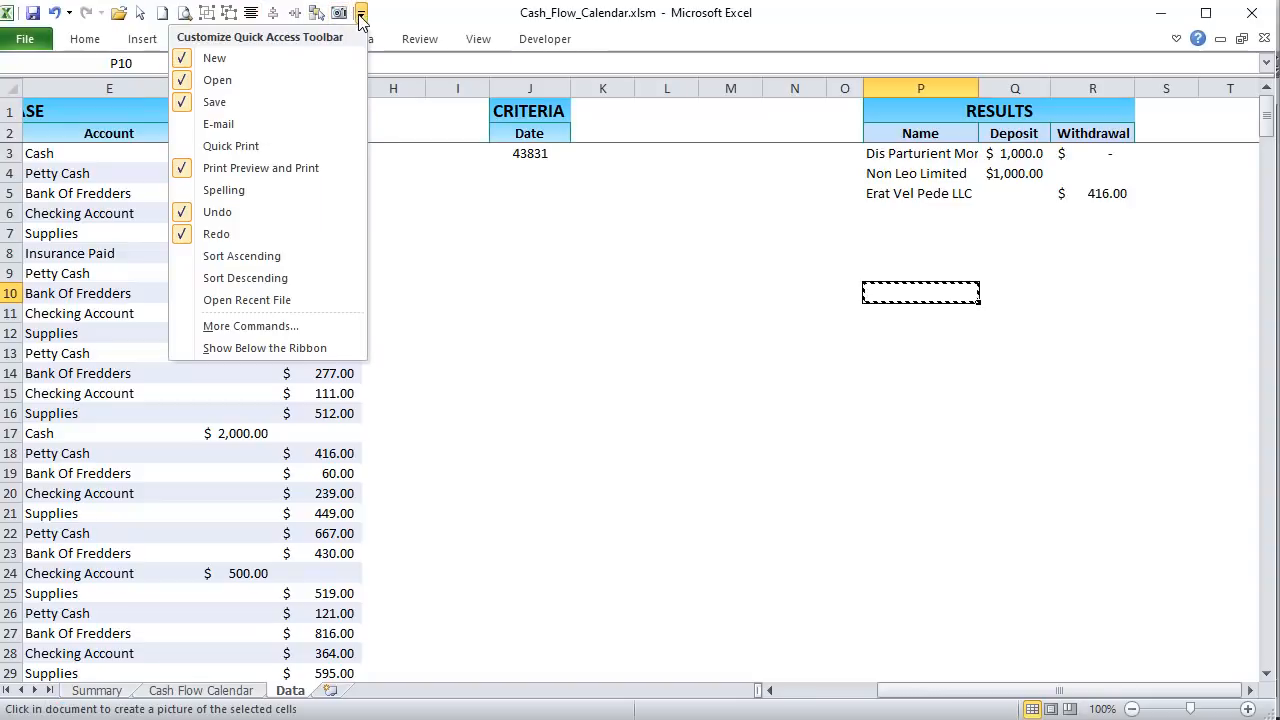
click(274, 326)
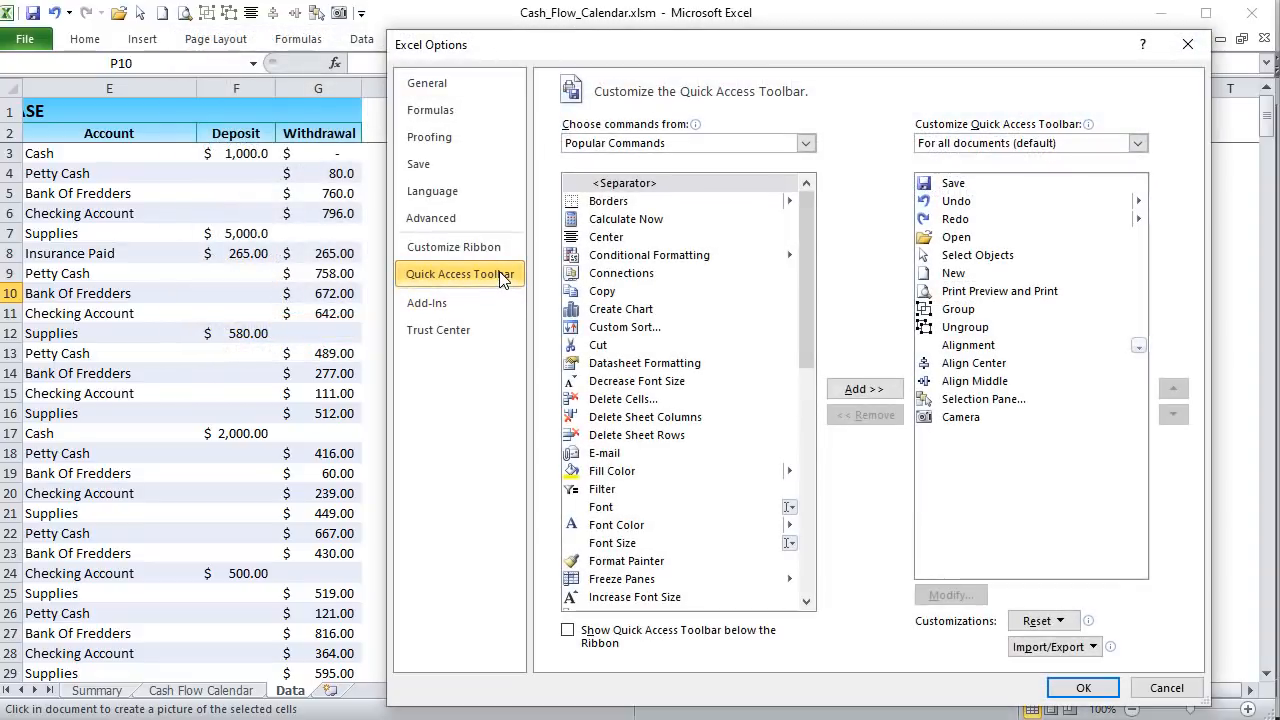
click(692, 141)
click(640, 197)
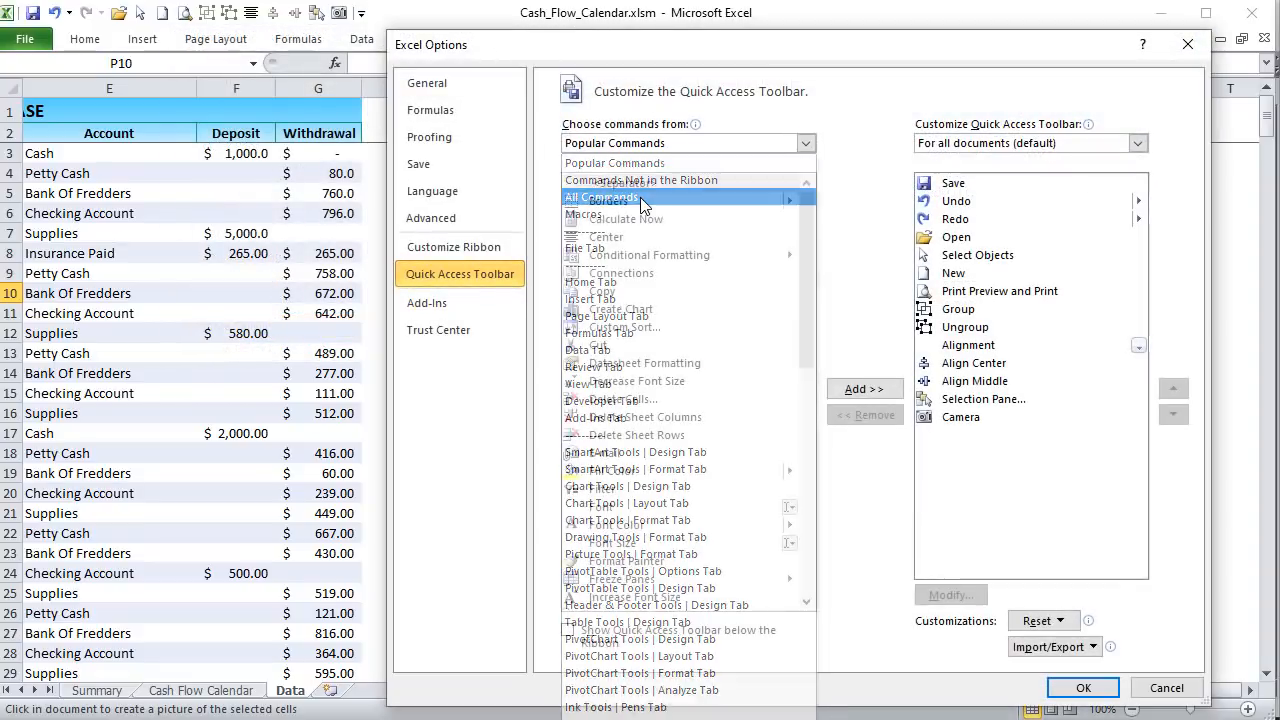
drag(807, 198, 795, 271)
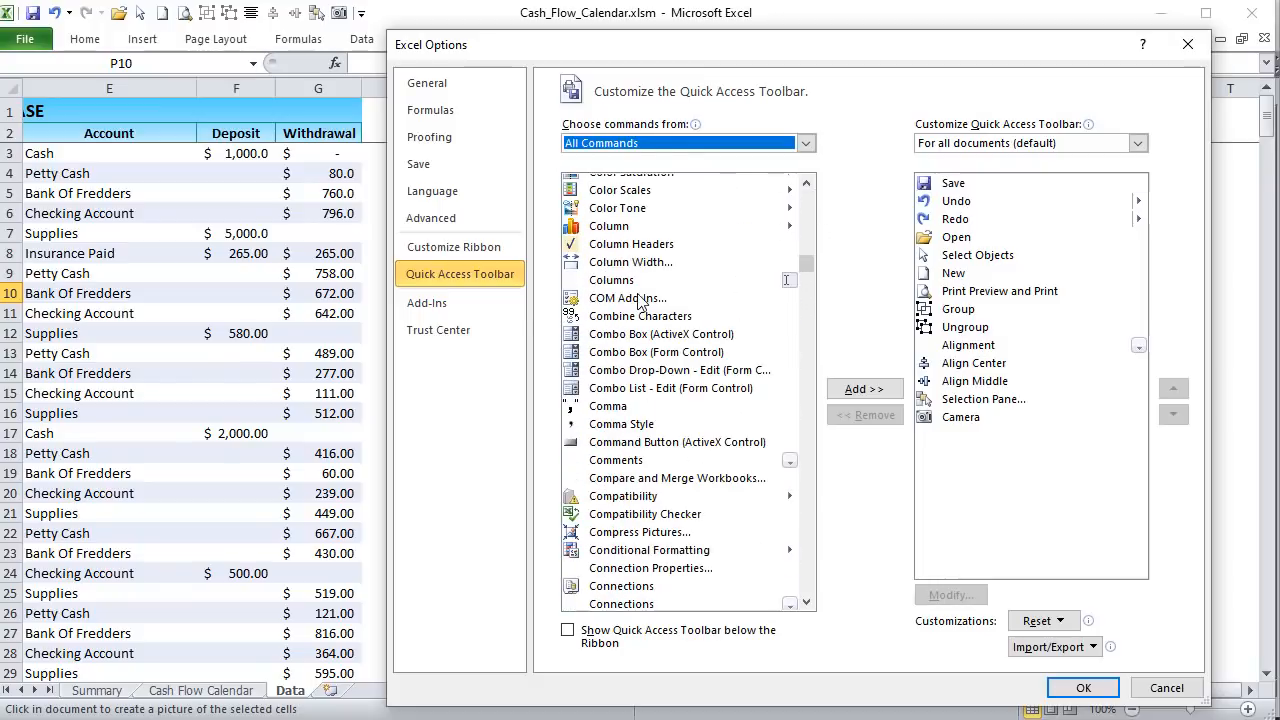
click(1188, 690)
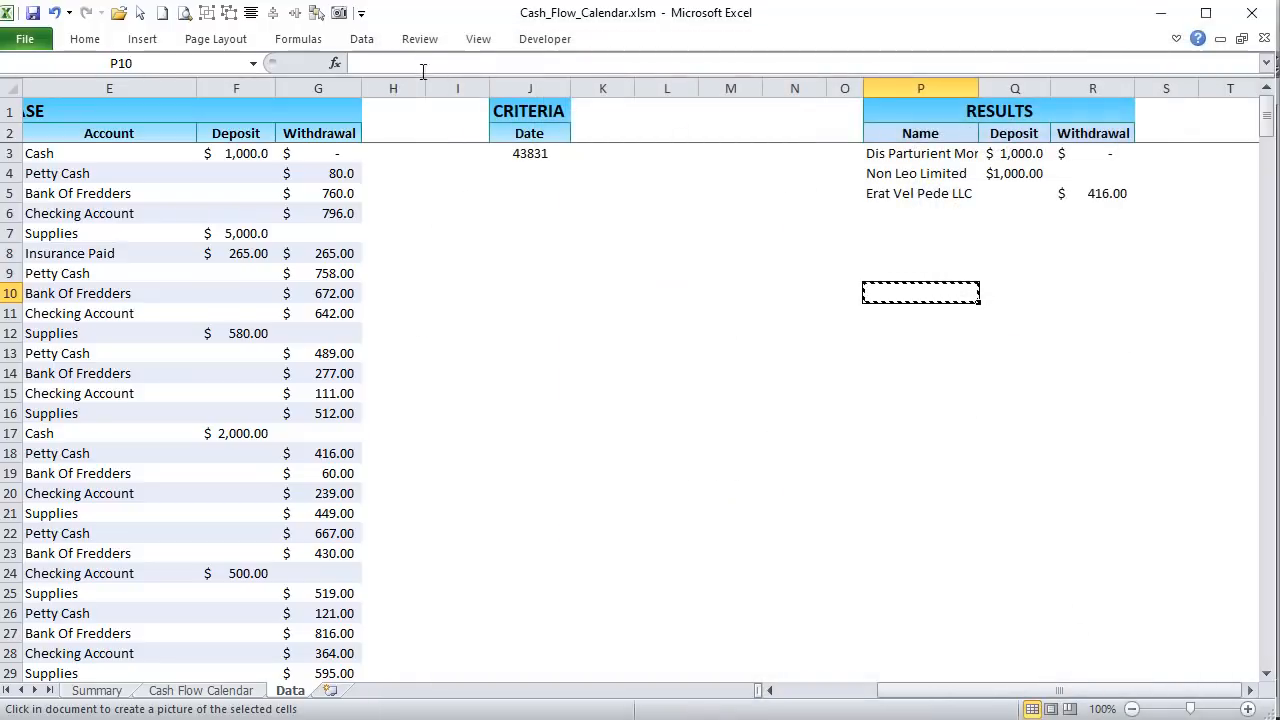
- Place the linked picture of P10 on the Data sheet, below and beside the Results table
click(786, 277)
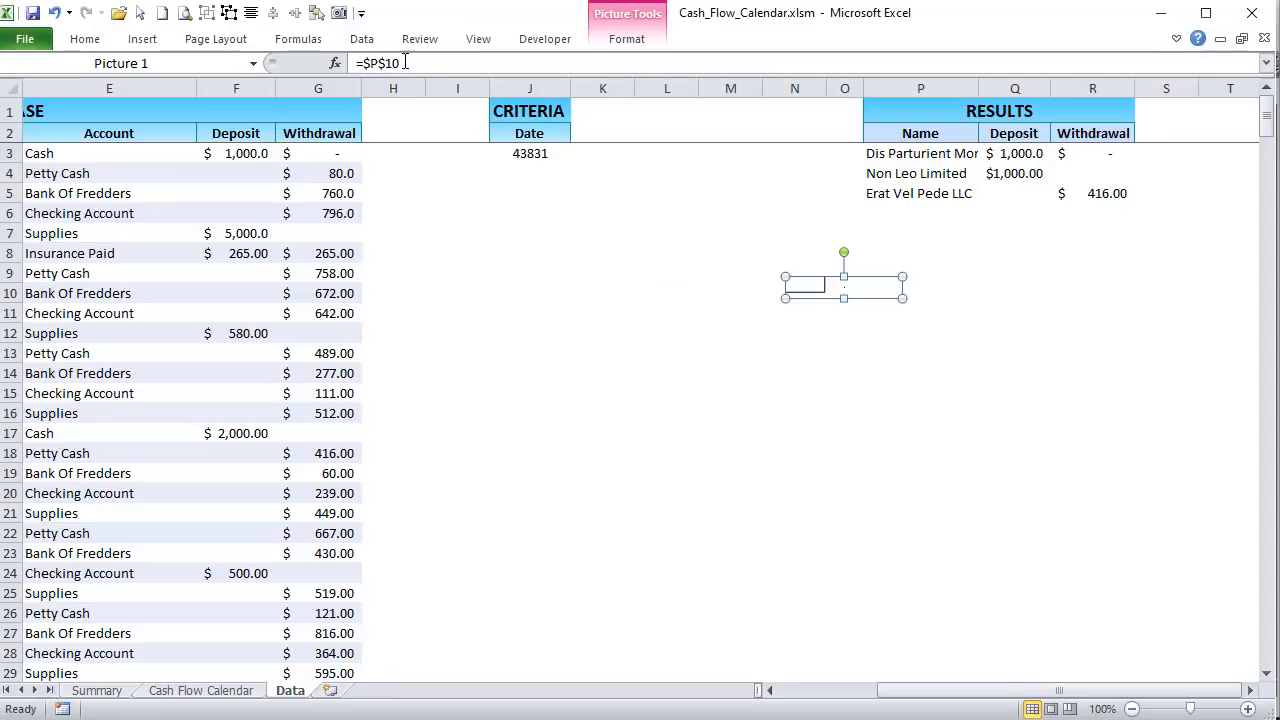
- Link the picture on the Data sheet to the Results range =$P$2:$R$26 and move it between the Criteria and Results tables
drag(406, 62, 361, 63)
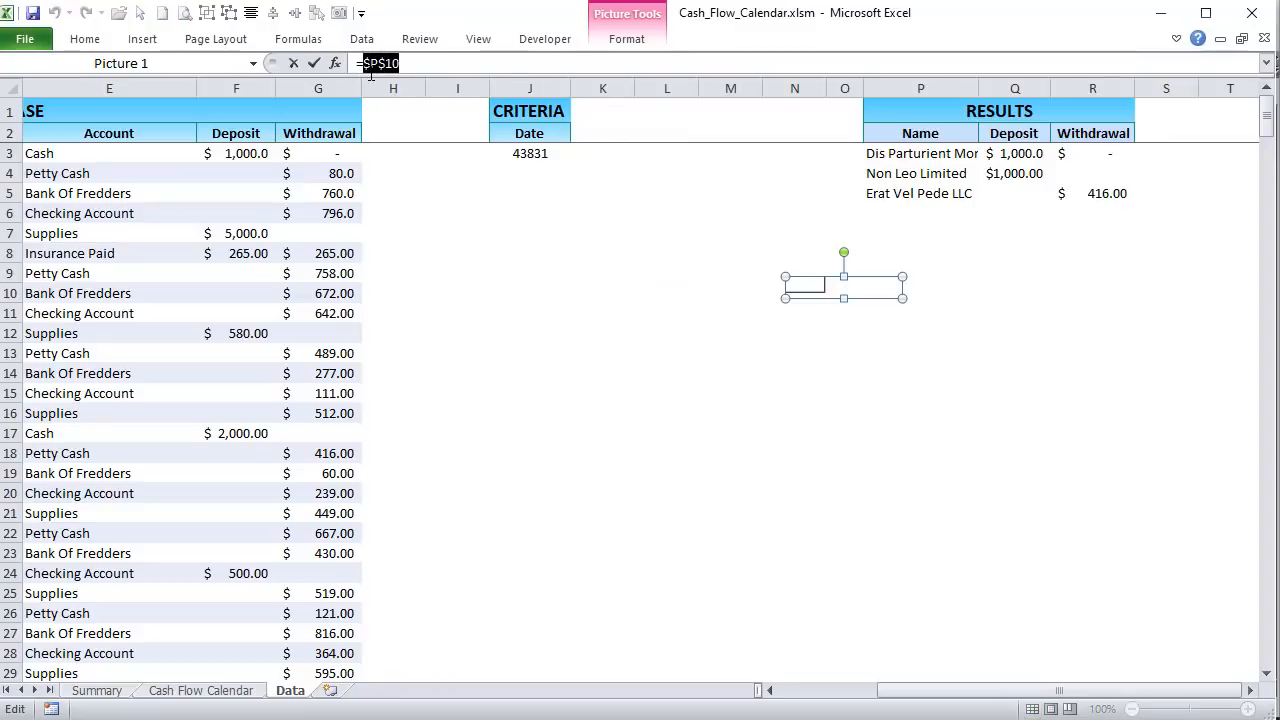
click(905, 137)
drag(905, 137, 1072, 613)
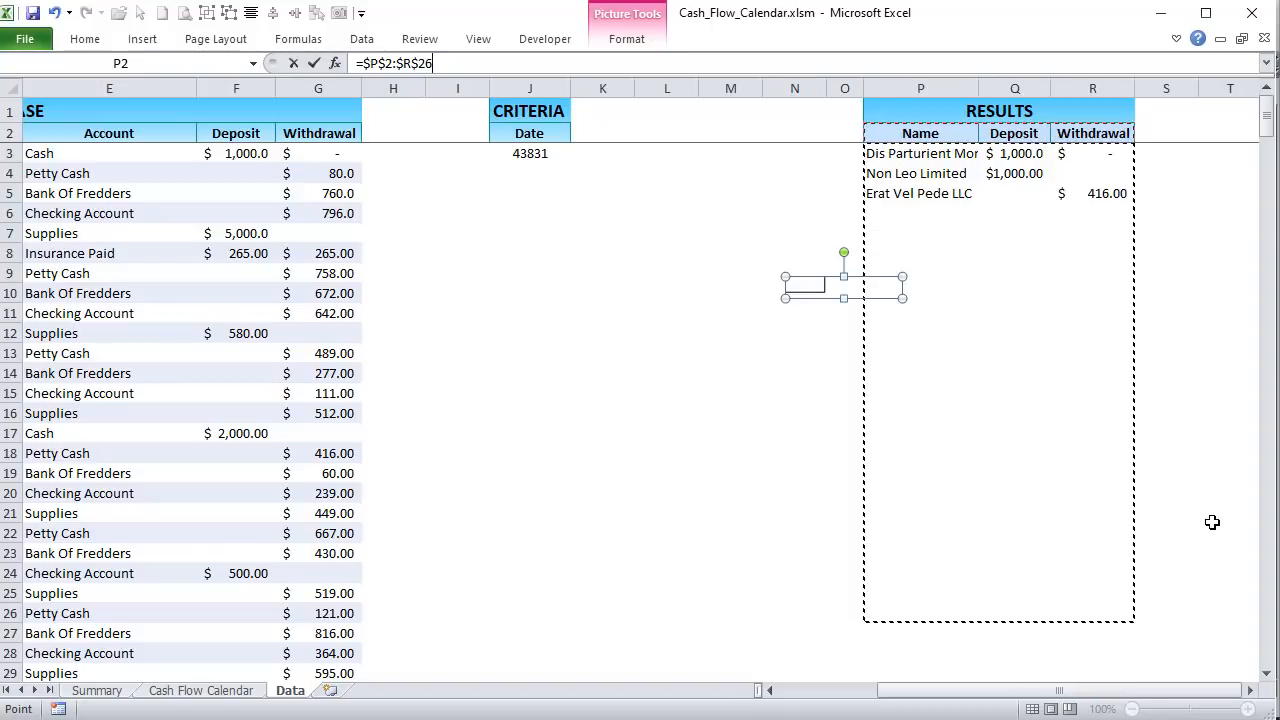
key(Return)
drag(1017, 503, 808, 388)
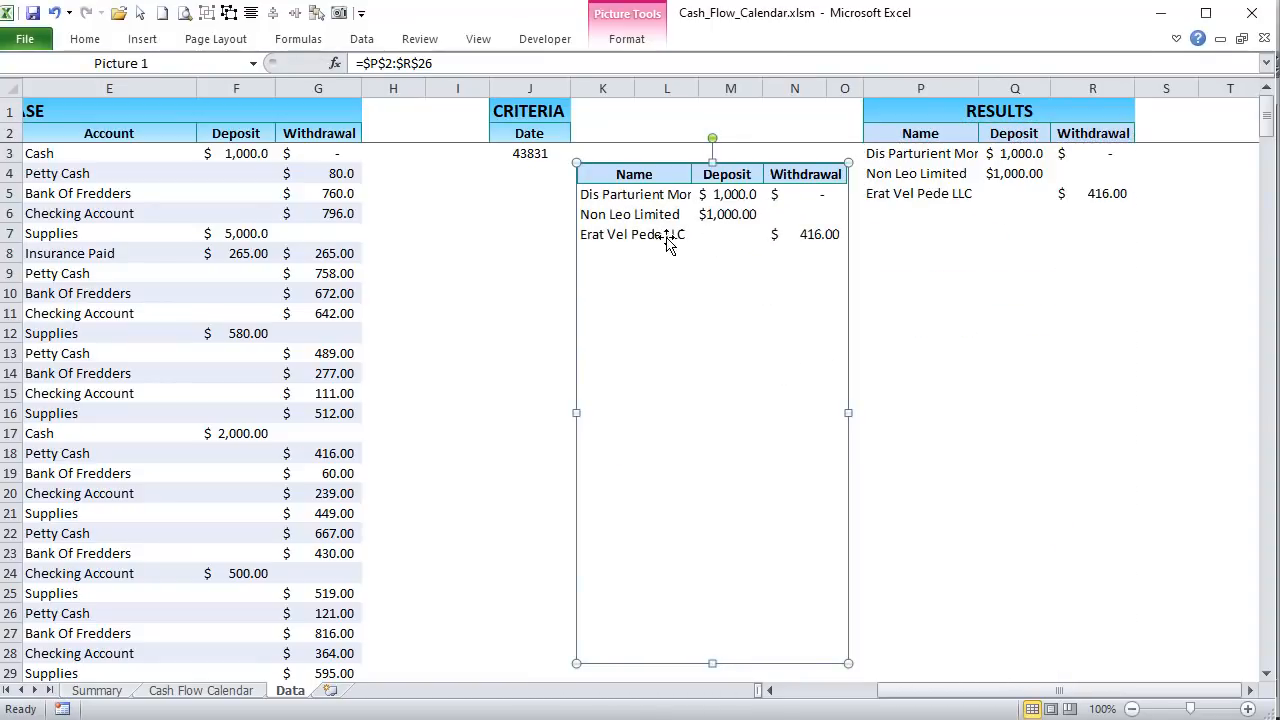
drag(668, 242, 653, 296)
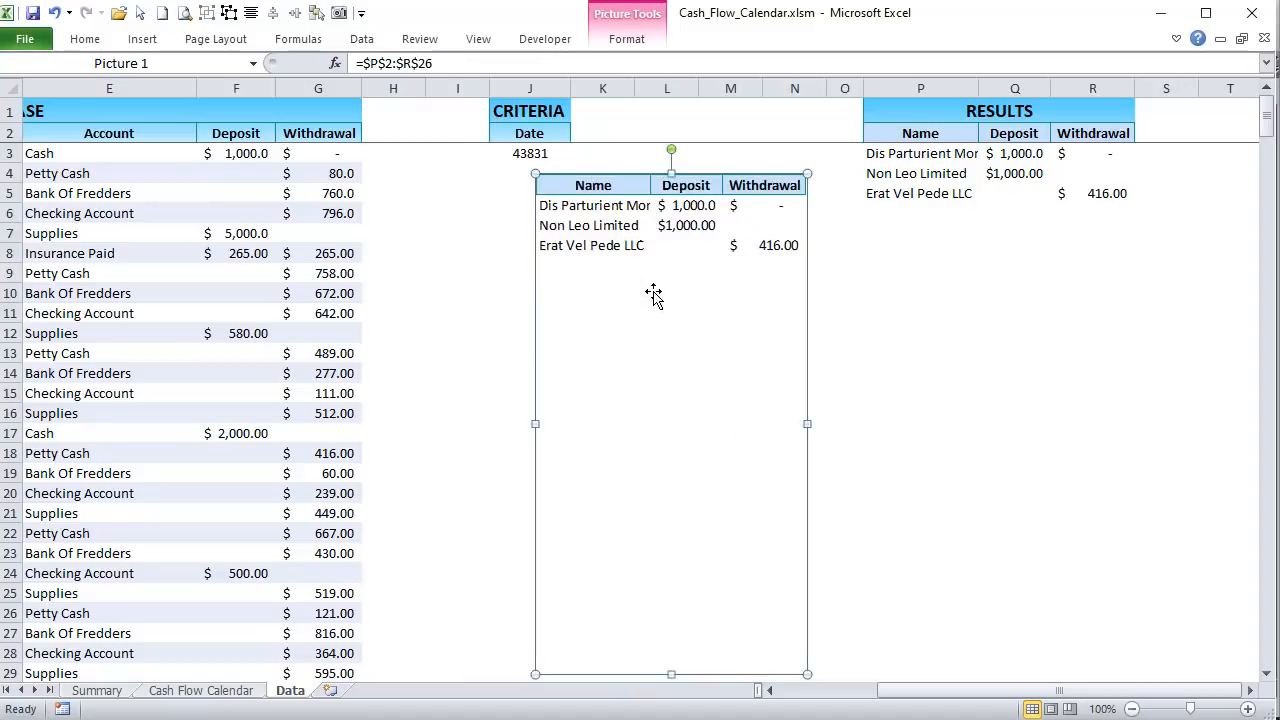
- Test the linked picture by changing the Results header in P2 to Names and restoring it to Name
click(889, 136)
double_click(961, 136)
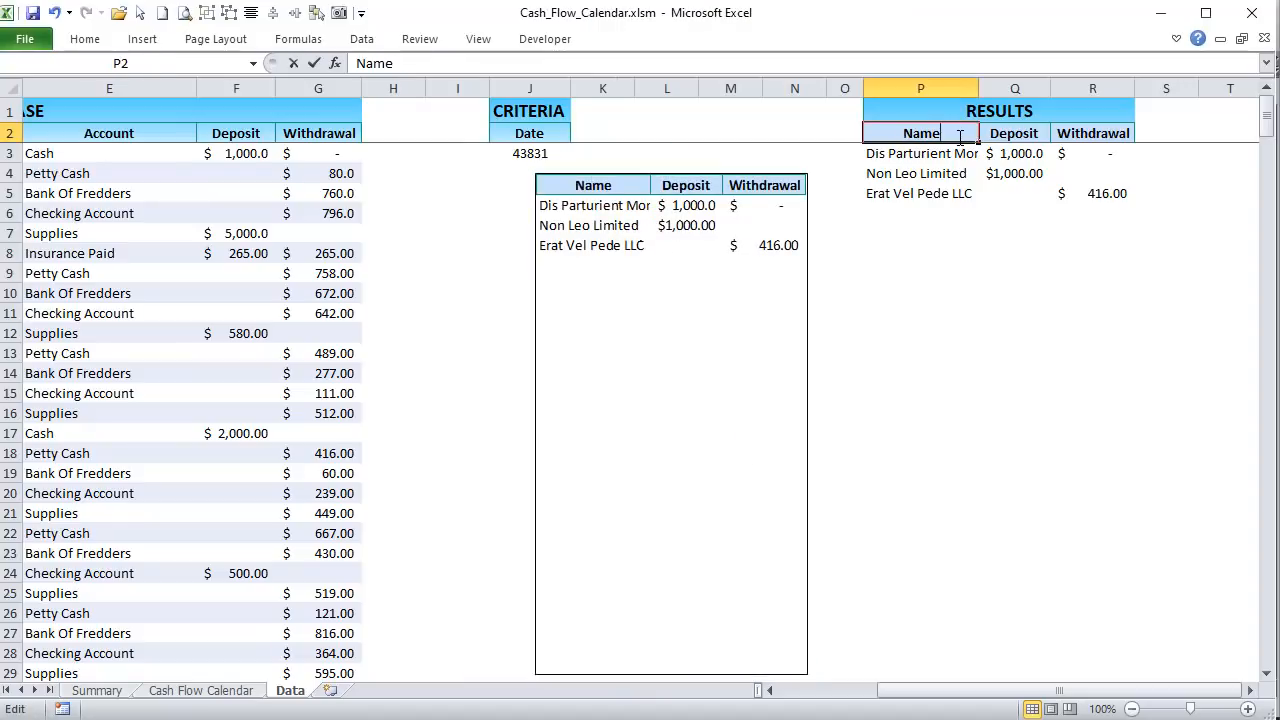
text(s)
key(Tab)
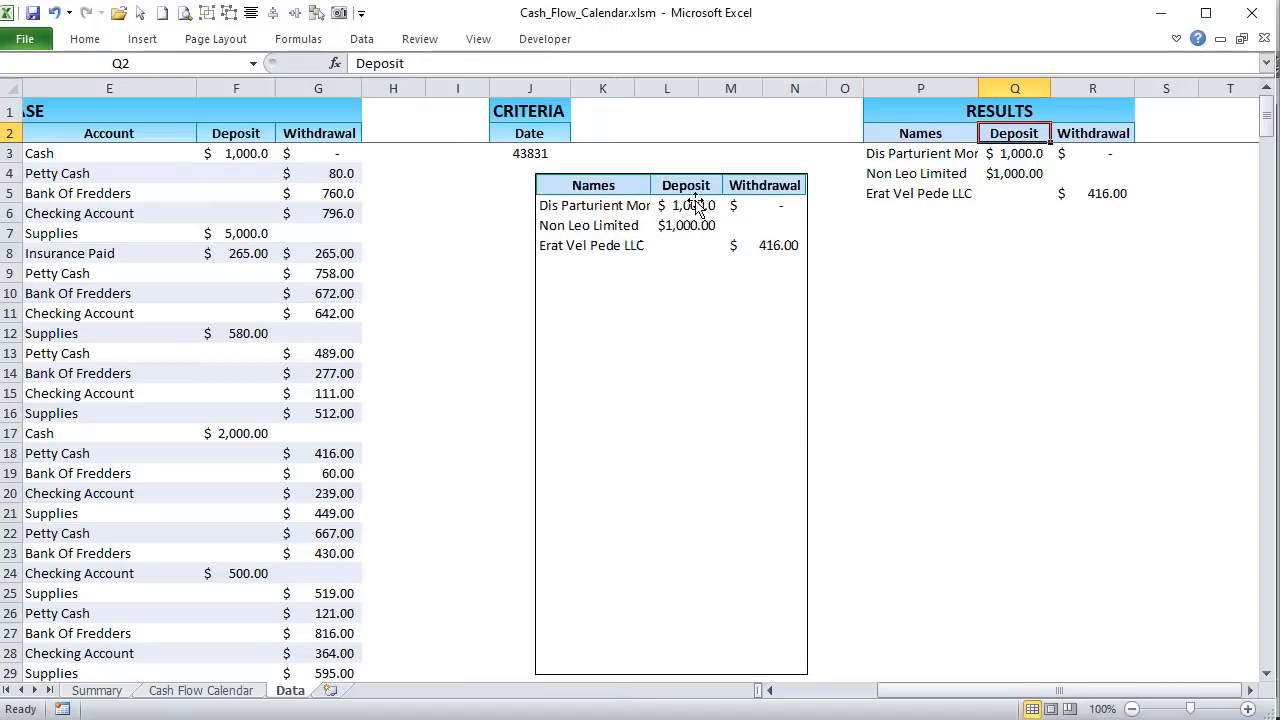
double_click(940, 133)
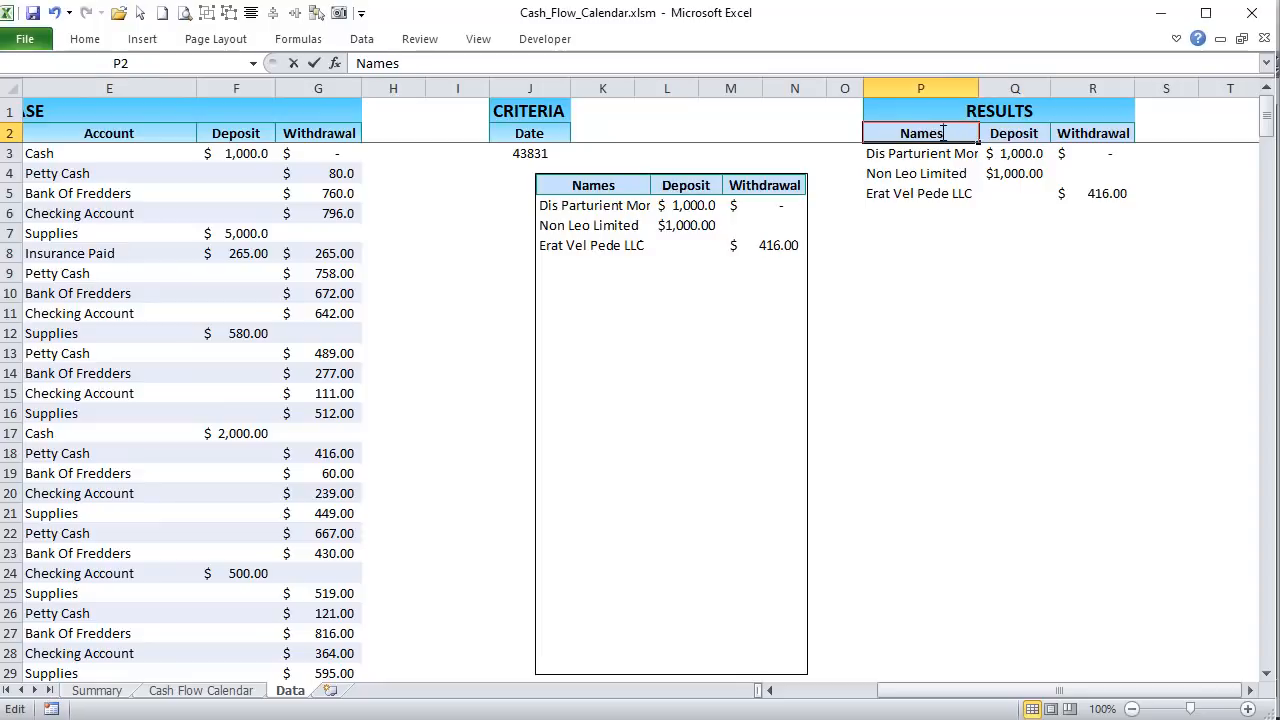
key(BackSpace)
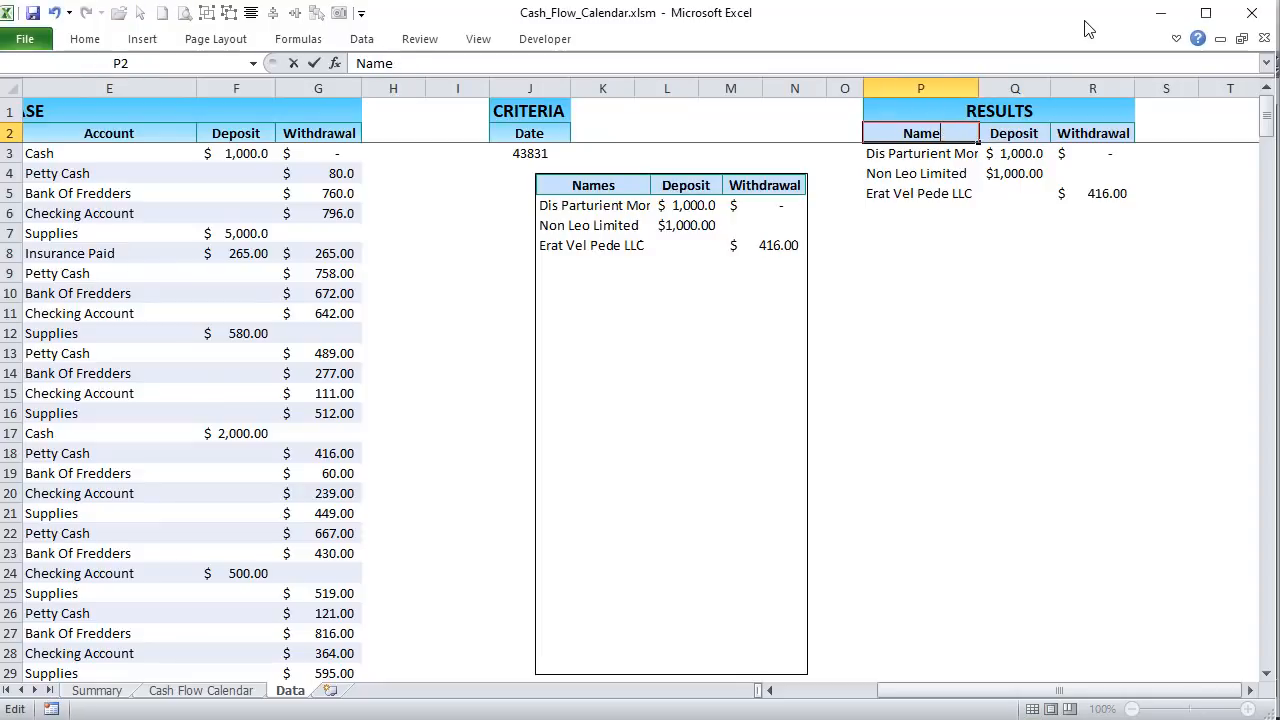
key(Tab)
- Copy the linked picture to the Cash Flow Calendar sheet and position it below the Daily Summary date
click(766, 286)
drag(726, 300, 745, 275)
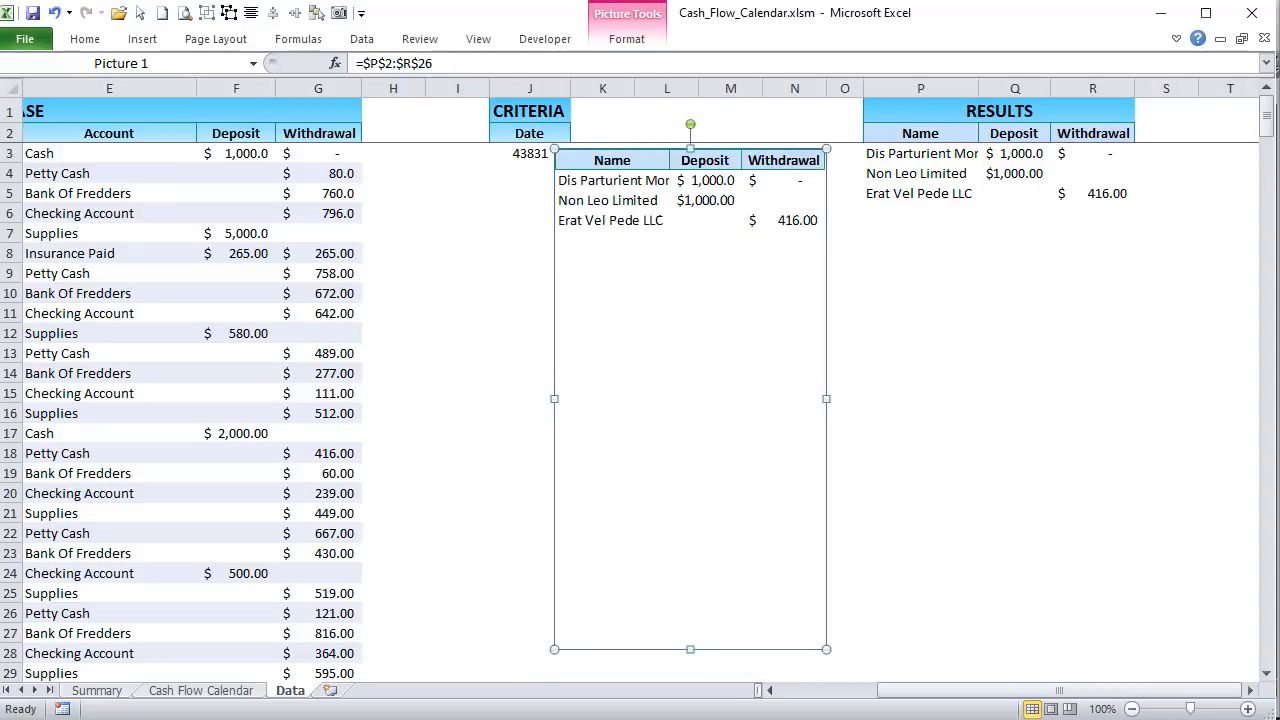
click(185, 691)
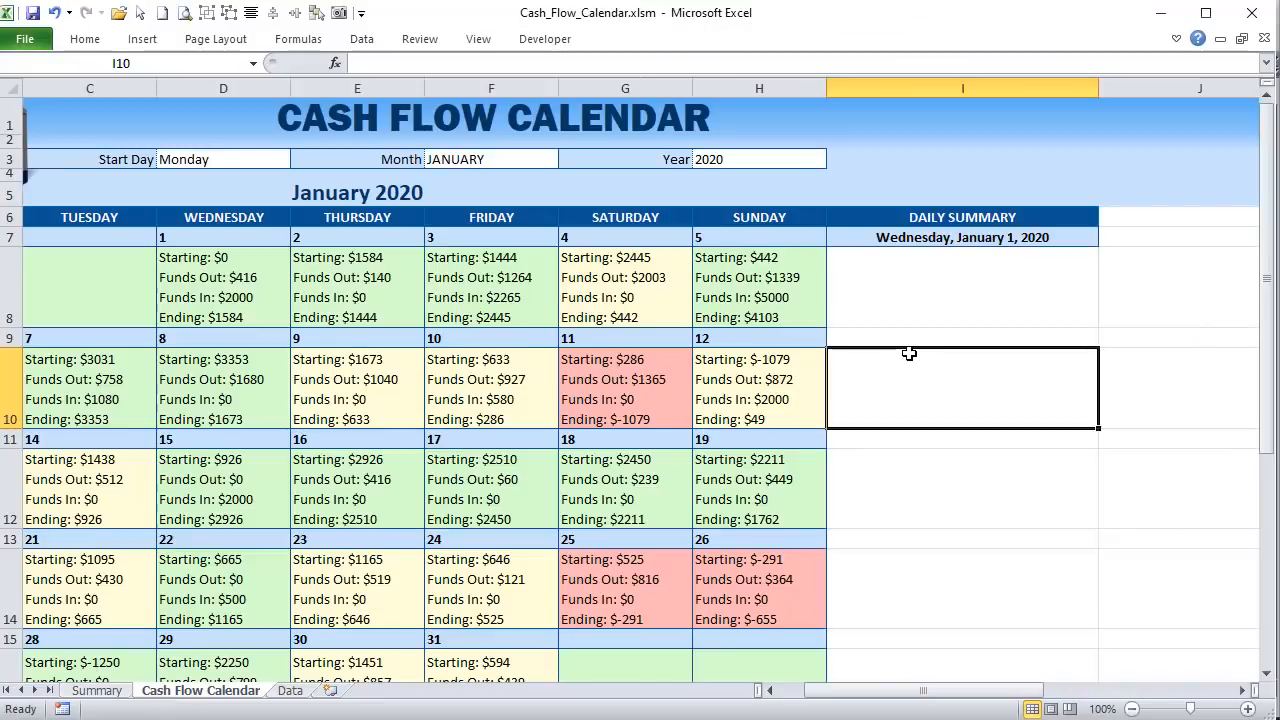
key(ctrl+v)
drag(933, 433, 910, 376)
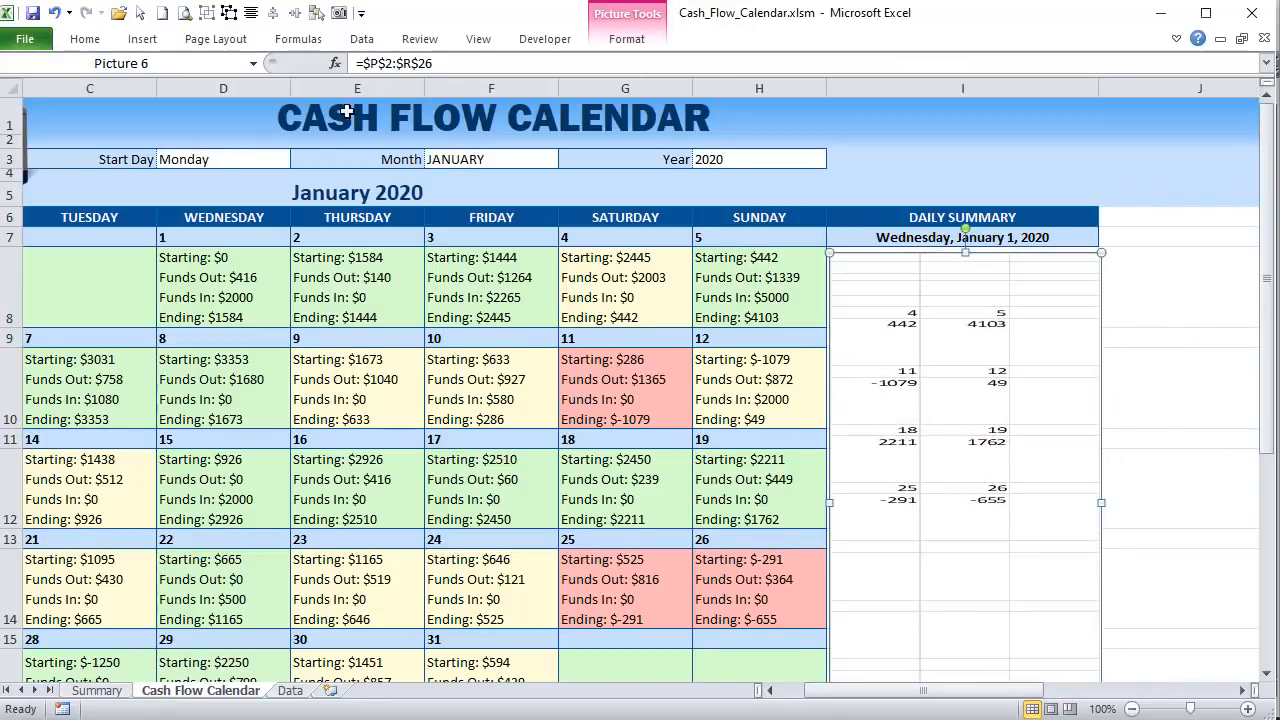
- Change the pasted picture's reference to =Data!$P$2:$R$26 and align it flush under the Daily Summary date
click(366, 64)
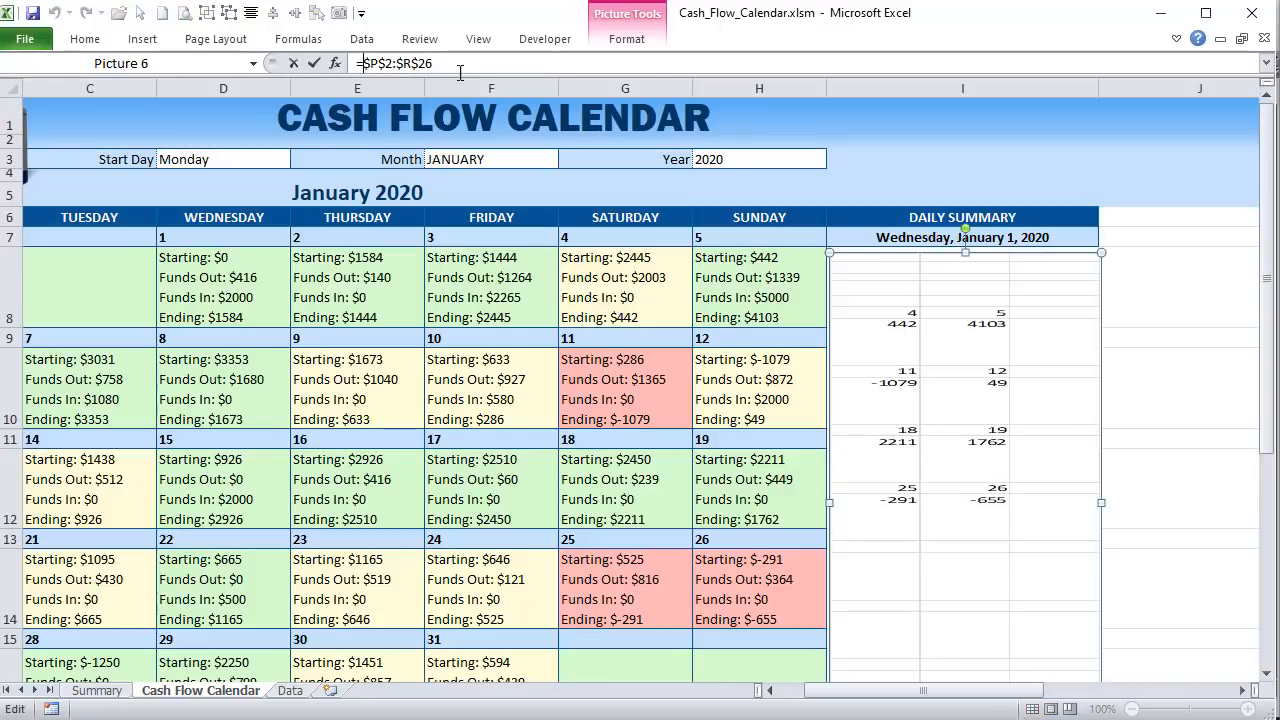
text(Data!)
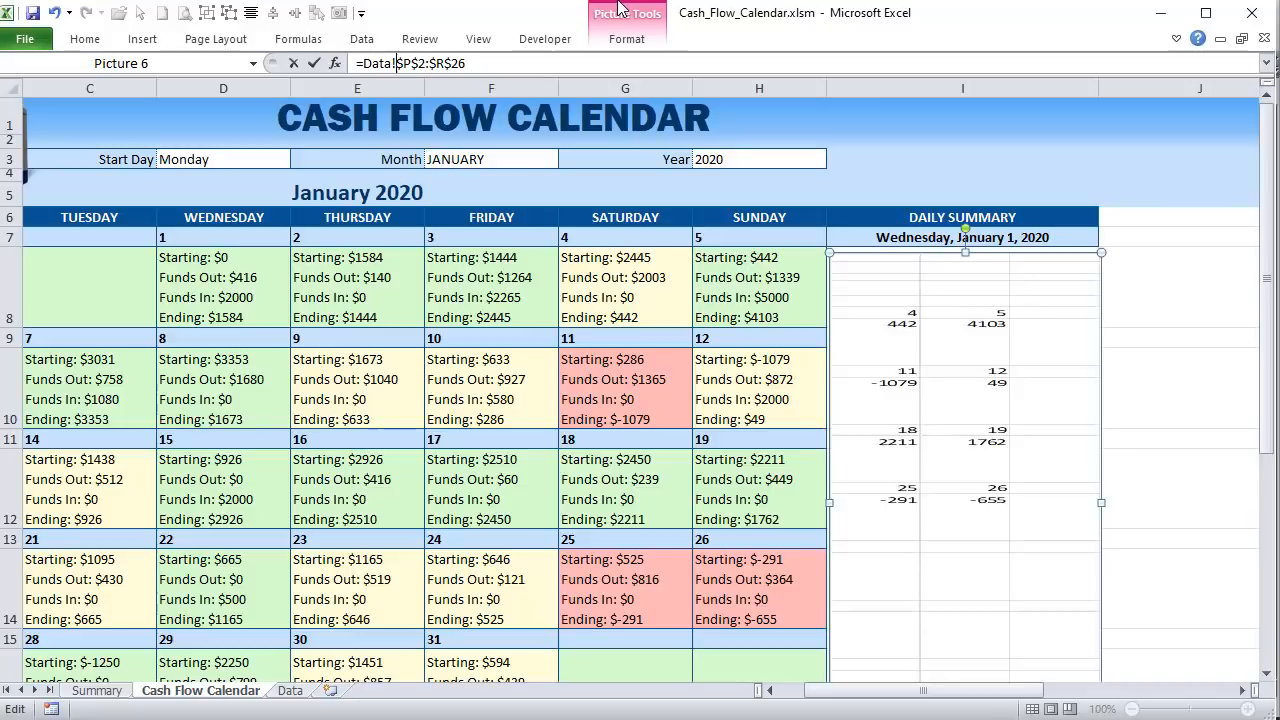
key(Return)
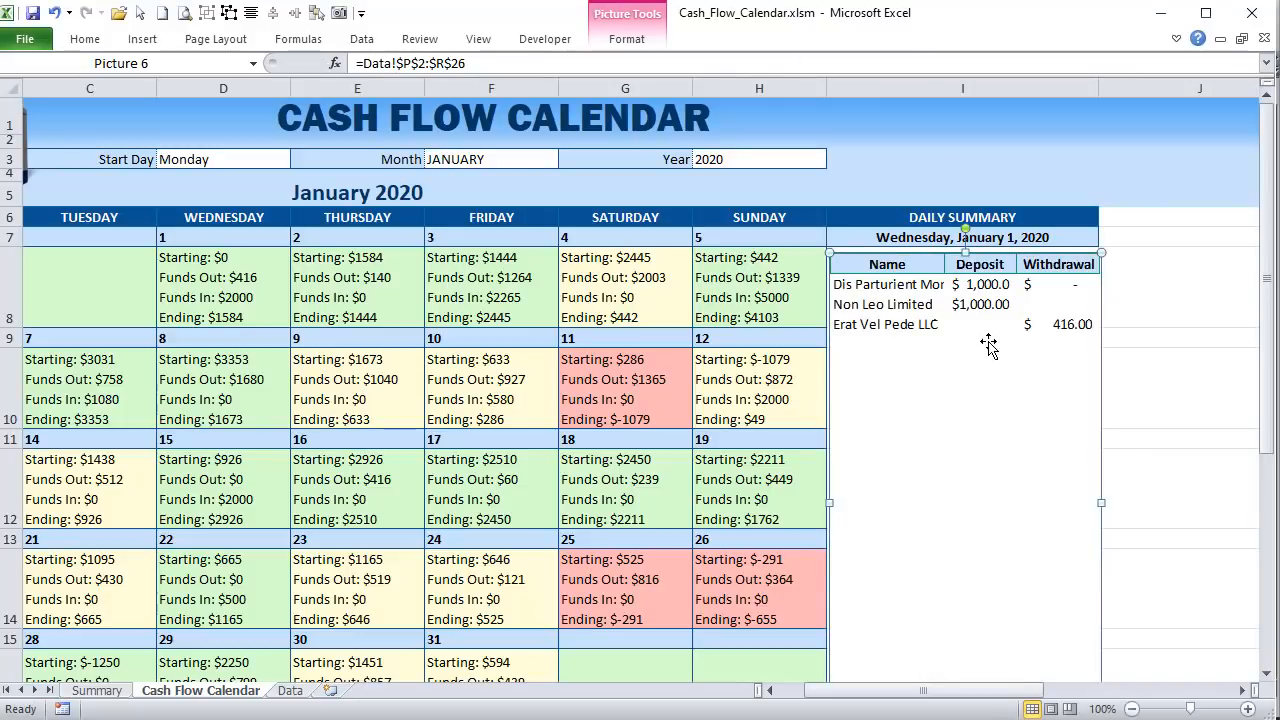
drag(988, 345, 986, 339)
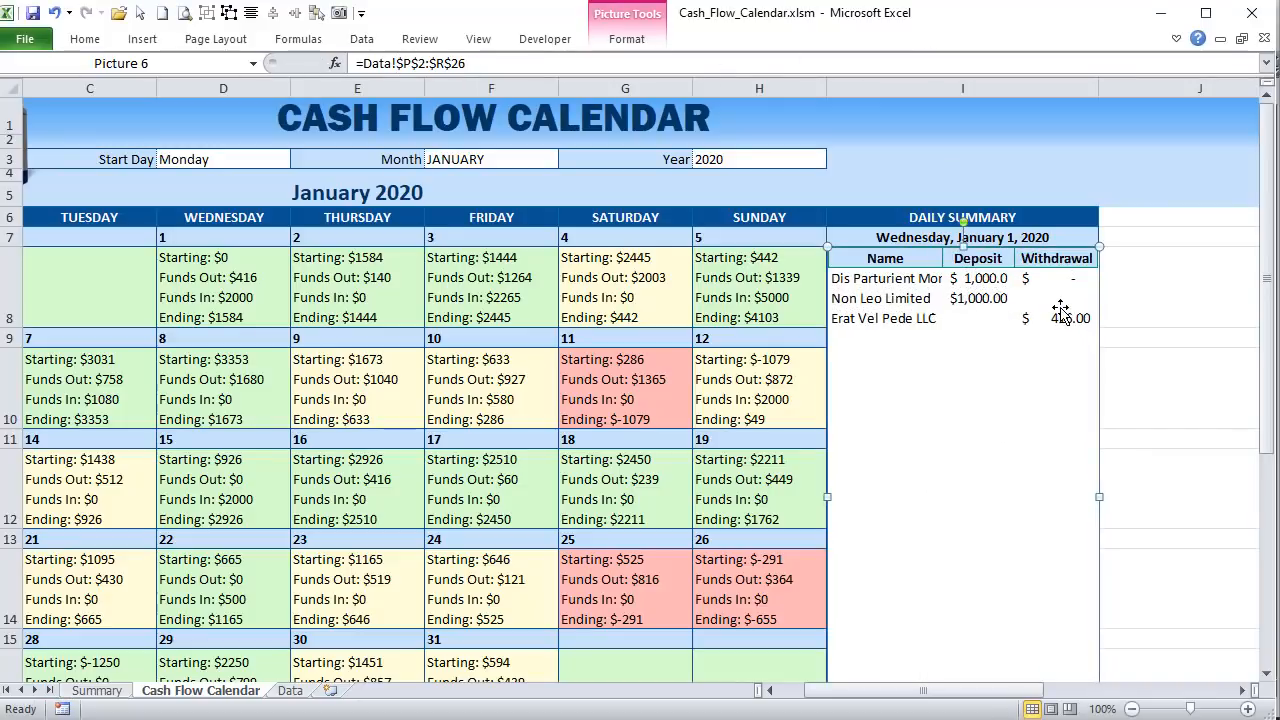
- Scale the linked Daily Summary picture to 100% of its original size
click(688, 400)
click(926, 368)
key(alt+F11)
click(1044, 371)
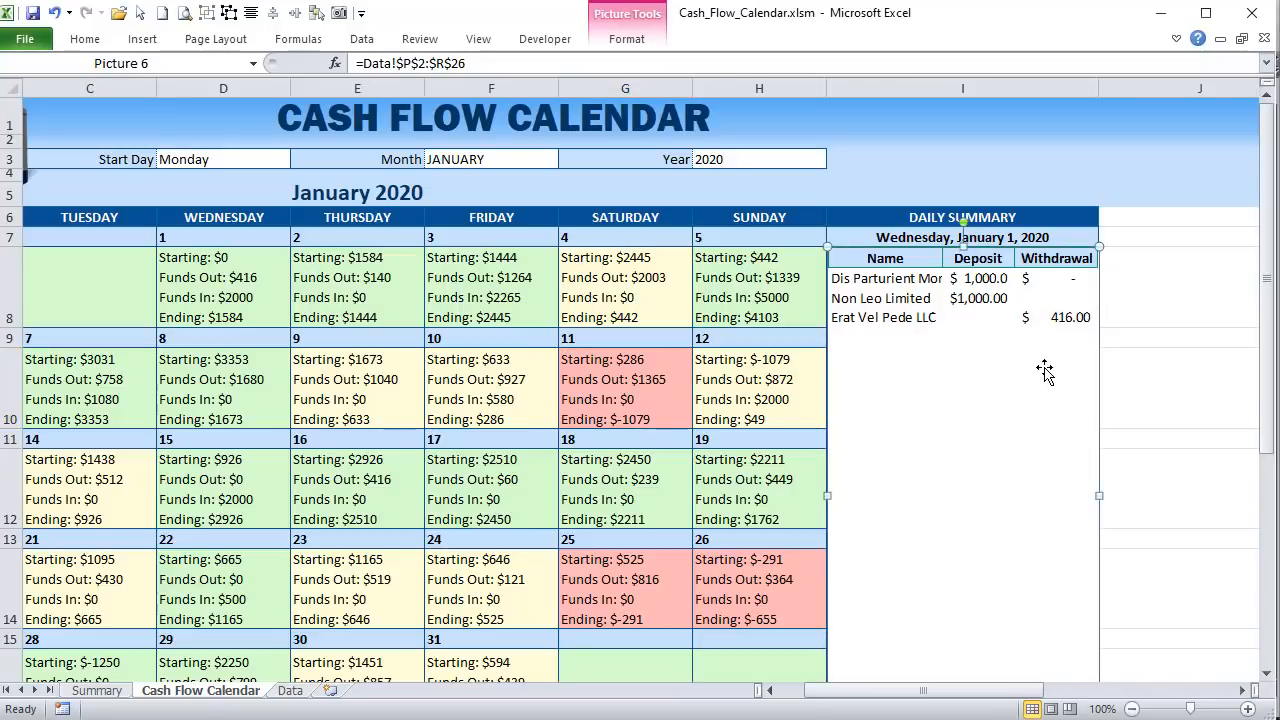
right_click(966, 366)
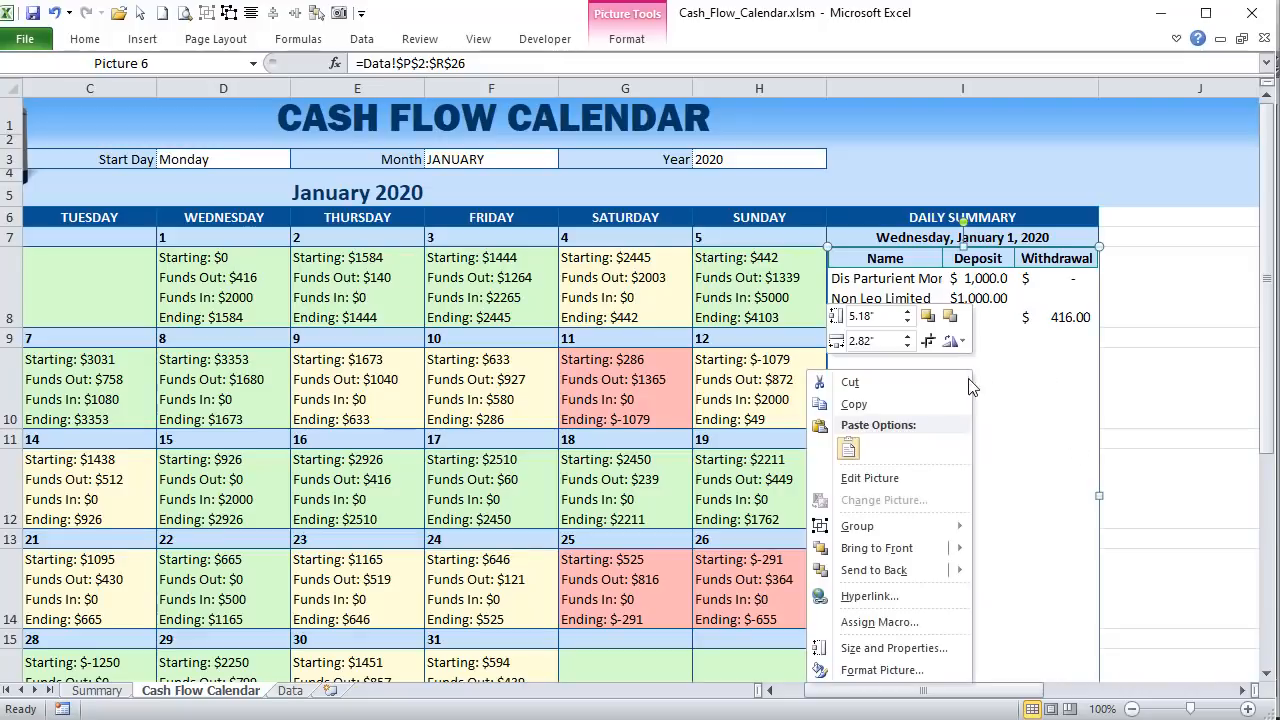
click(900, 649)
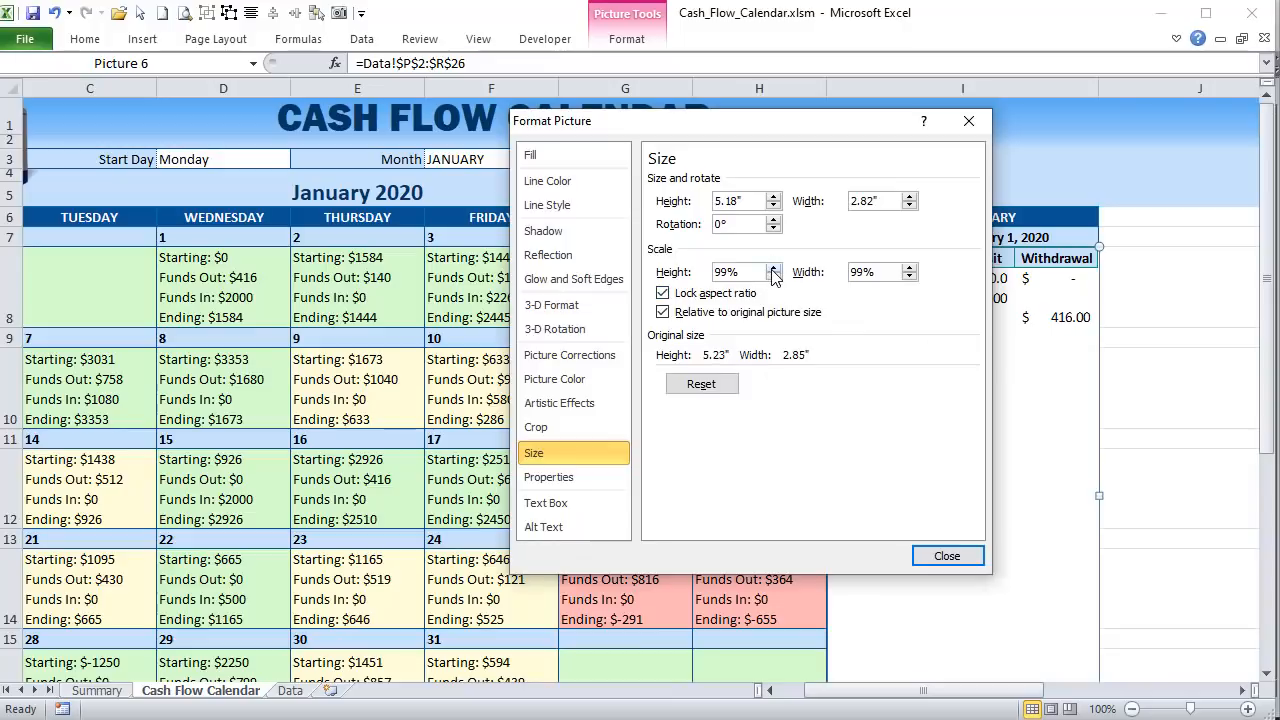
click(773, 267)
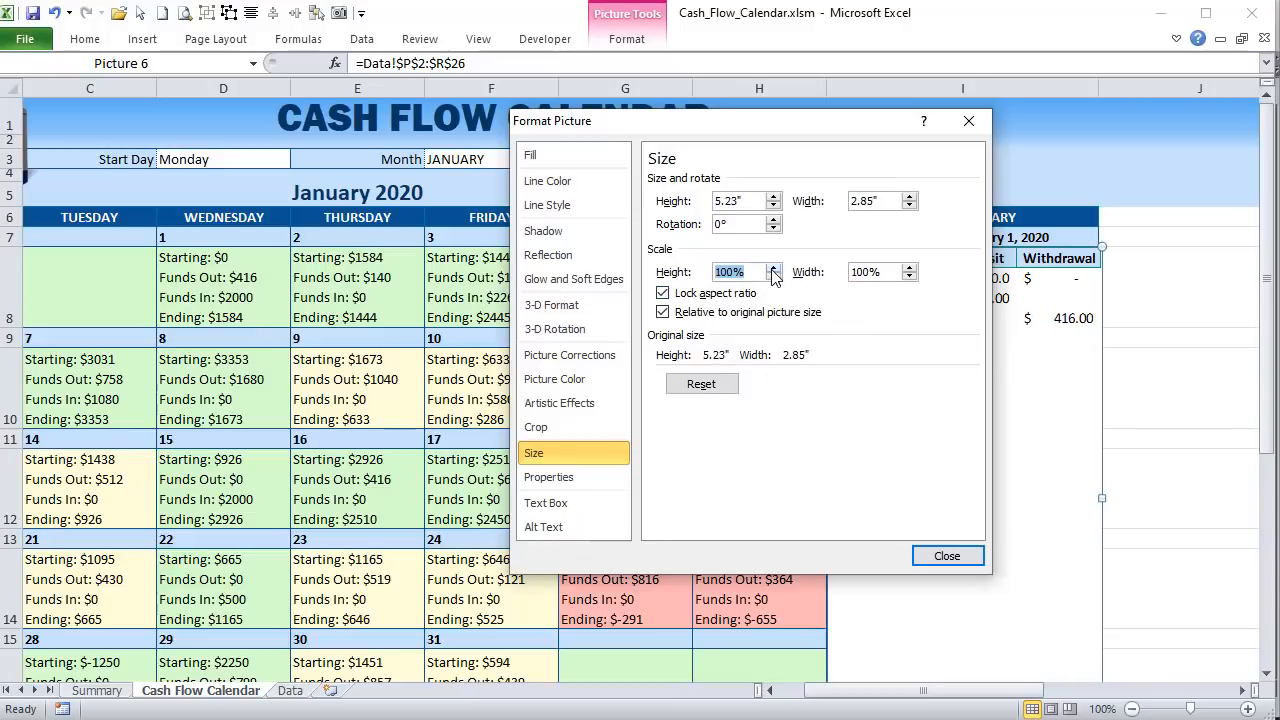
click(946, 556)
- Widen column I slightly so the Daily Summary column matches the width of the linked picture
click(1141, 423)
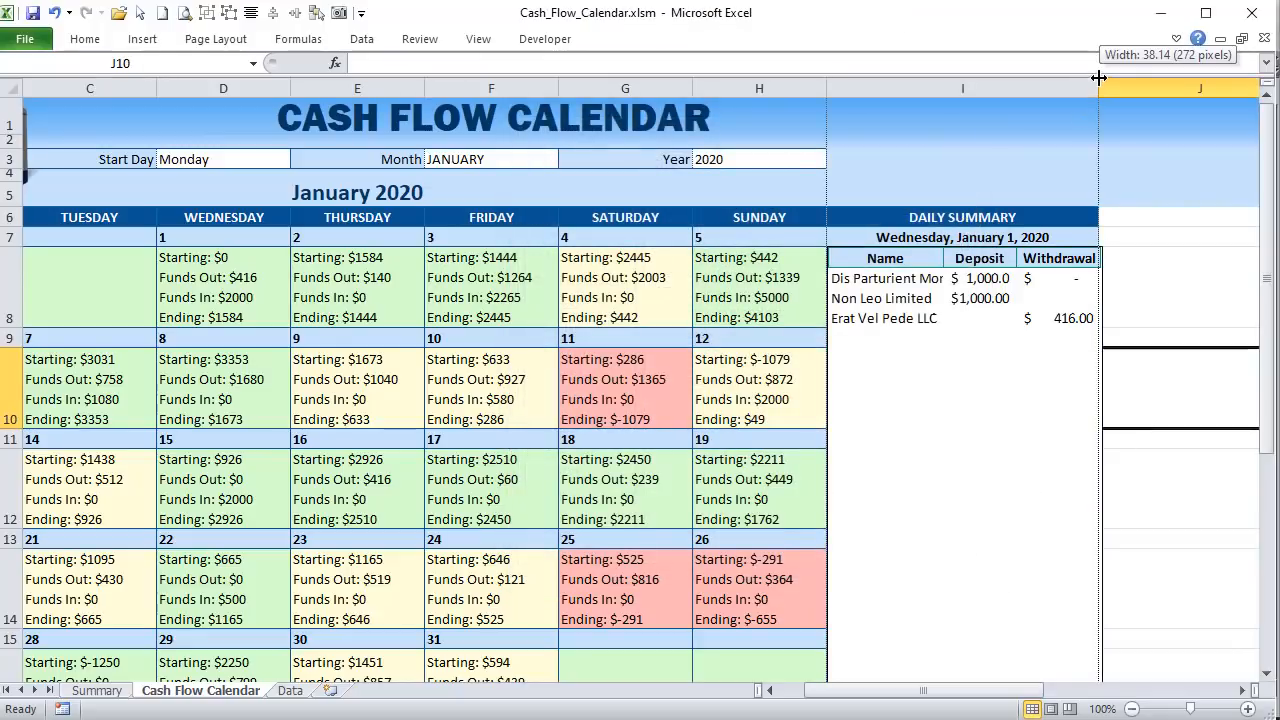
drag(1098, 77, 1102, 77)
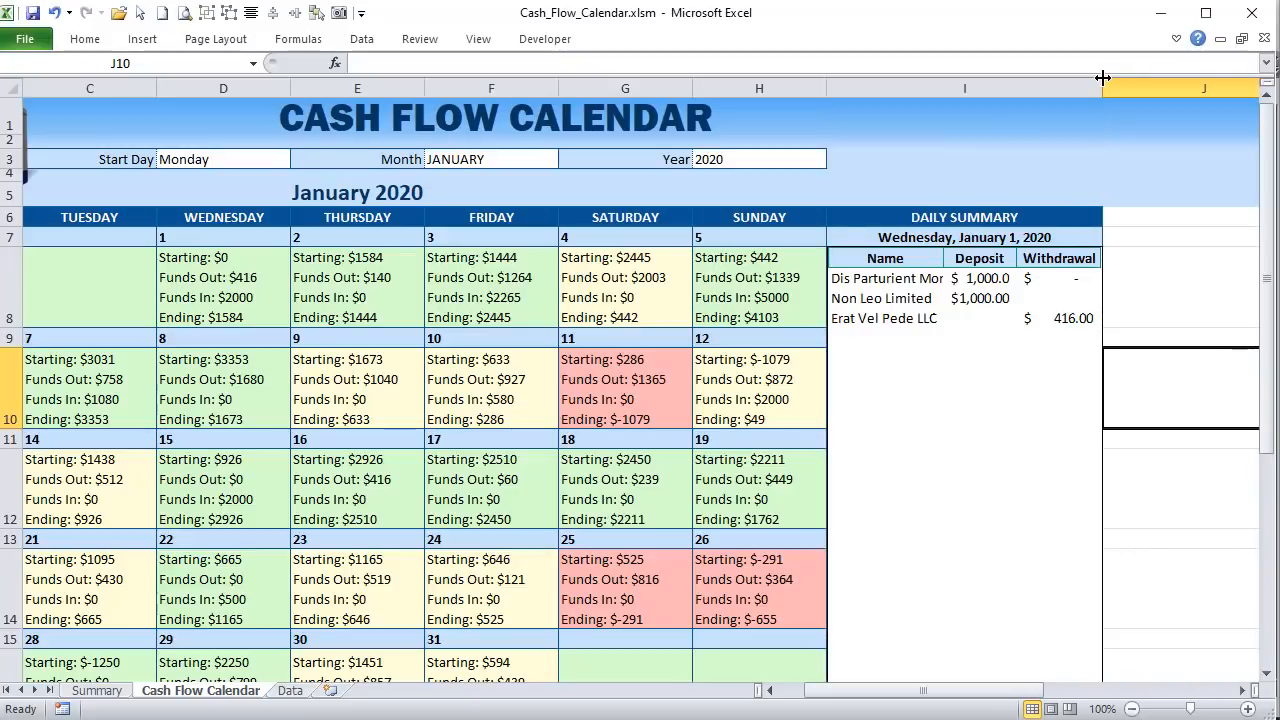
click(1008, 420)
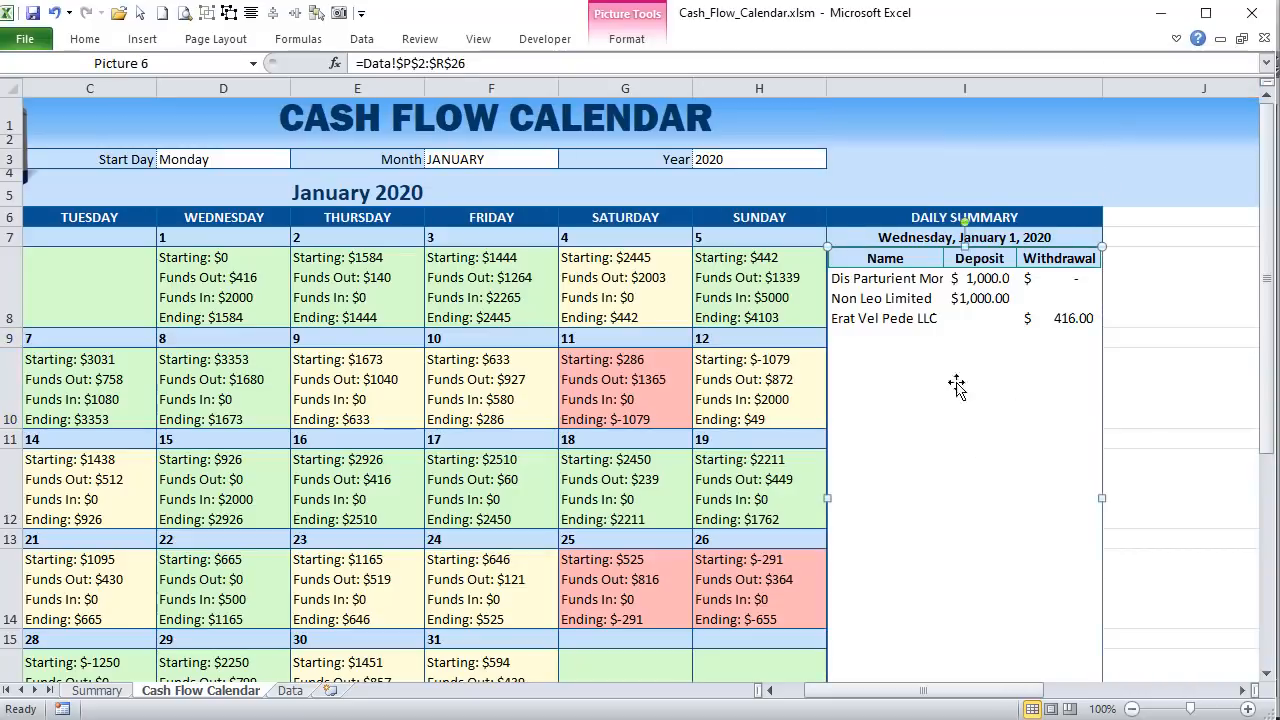
- Examine several January day cells on the calendar and the Daily Summary date in I7
click(746, 407)
click(765, 305)
click(776, 401)
click(622, 399)
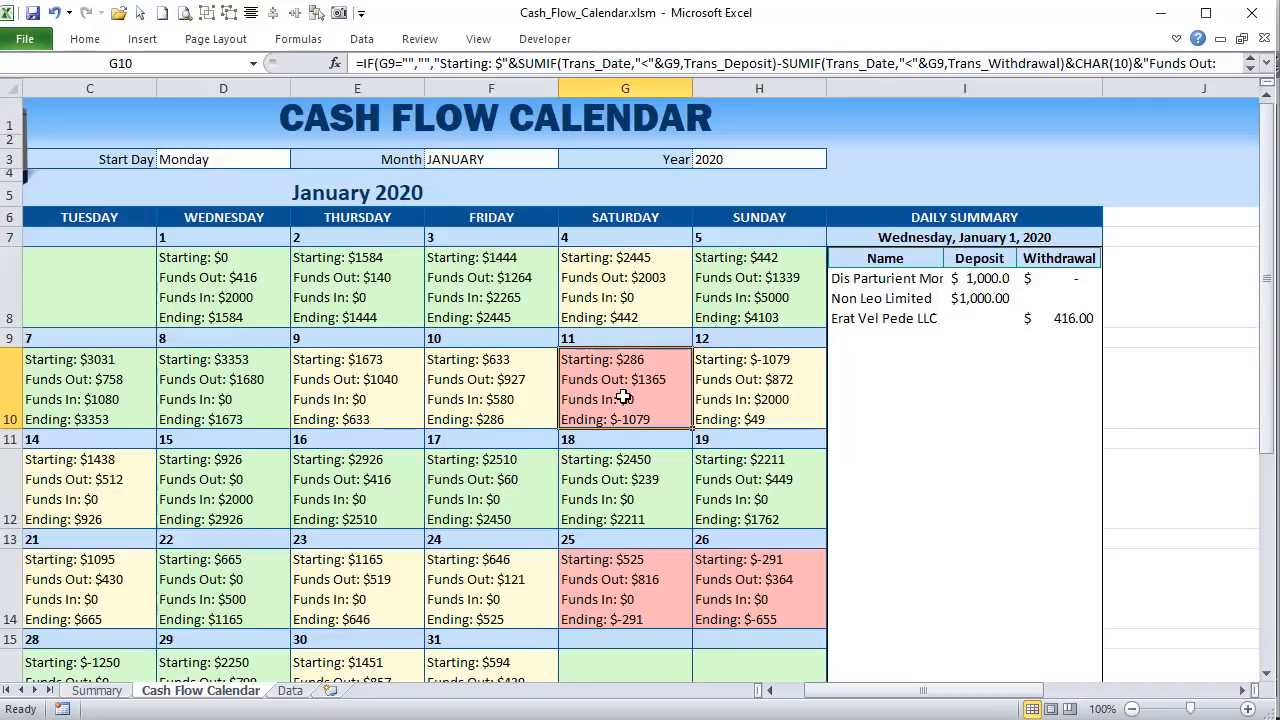
click(726, 392)
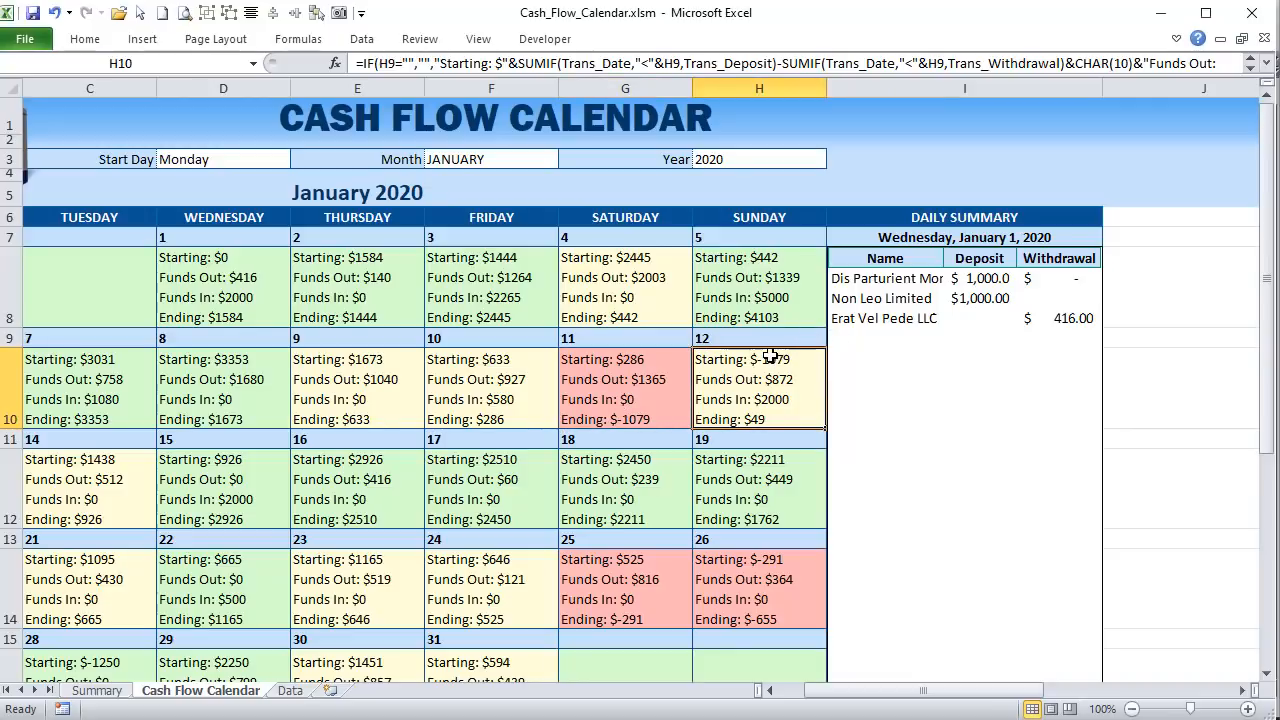
click(750, 285)
click(875, 238)
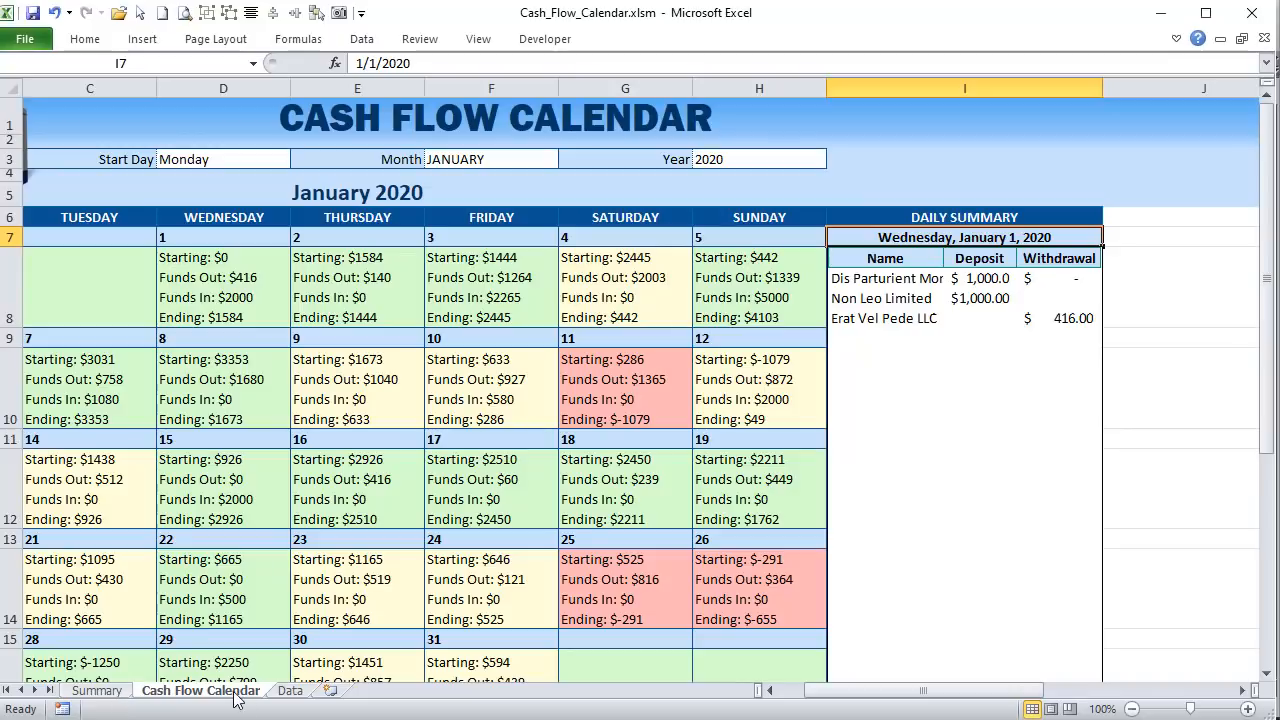
- On the Data sheet, check the criteria date formula in J3 and delete the leftover linked picture beside it
click(290, 690)
click(512, 155)
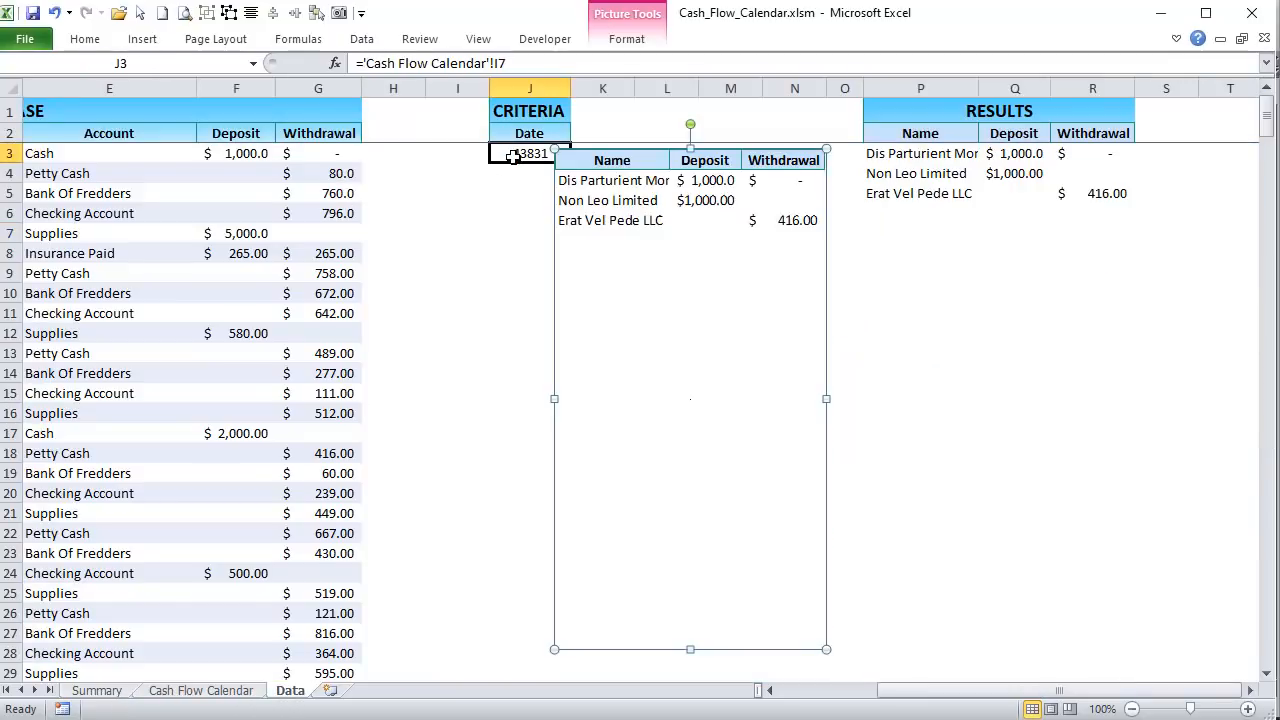
click(623, 172)
key(Delete)
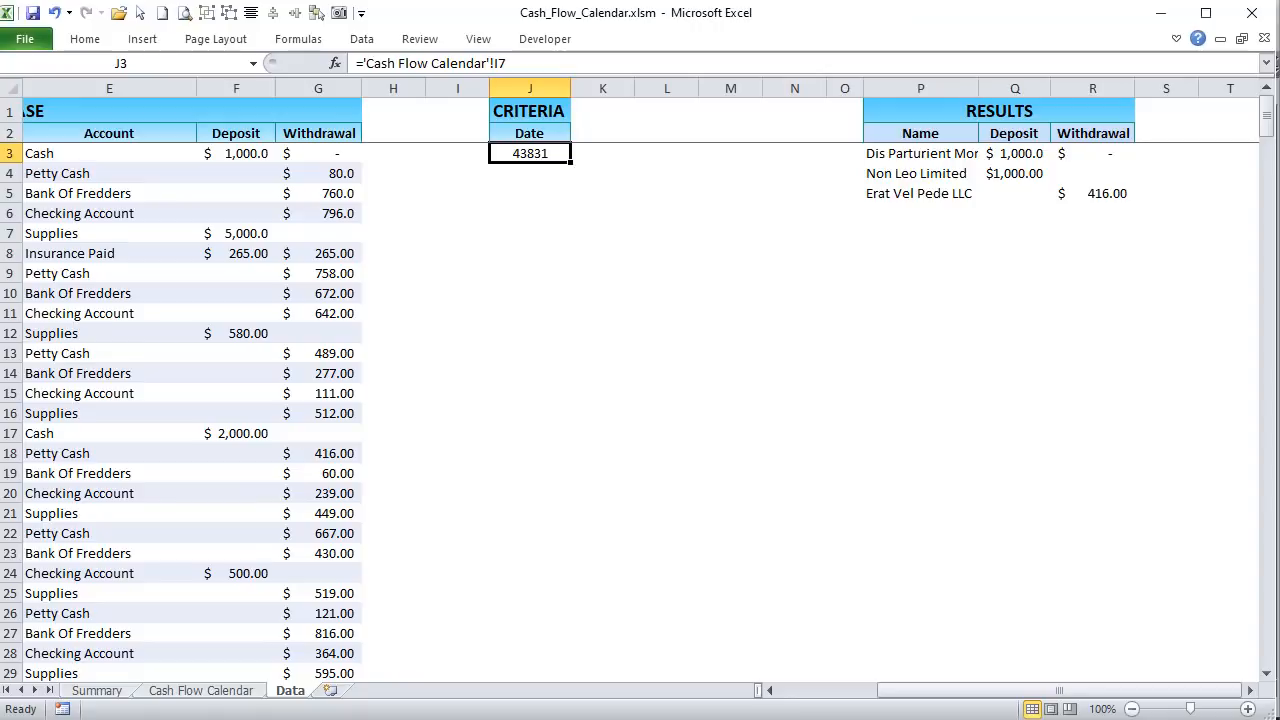
- In the Visual Basic editor, insert a new standard module into the Cash_Flow_Calendar.xlsm project
key(alt+F11)
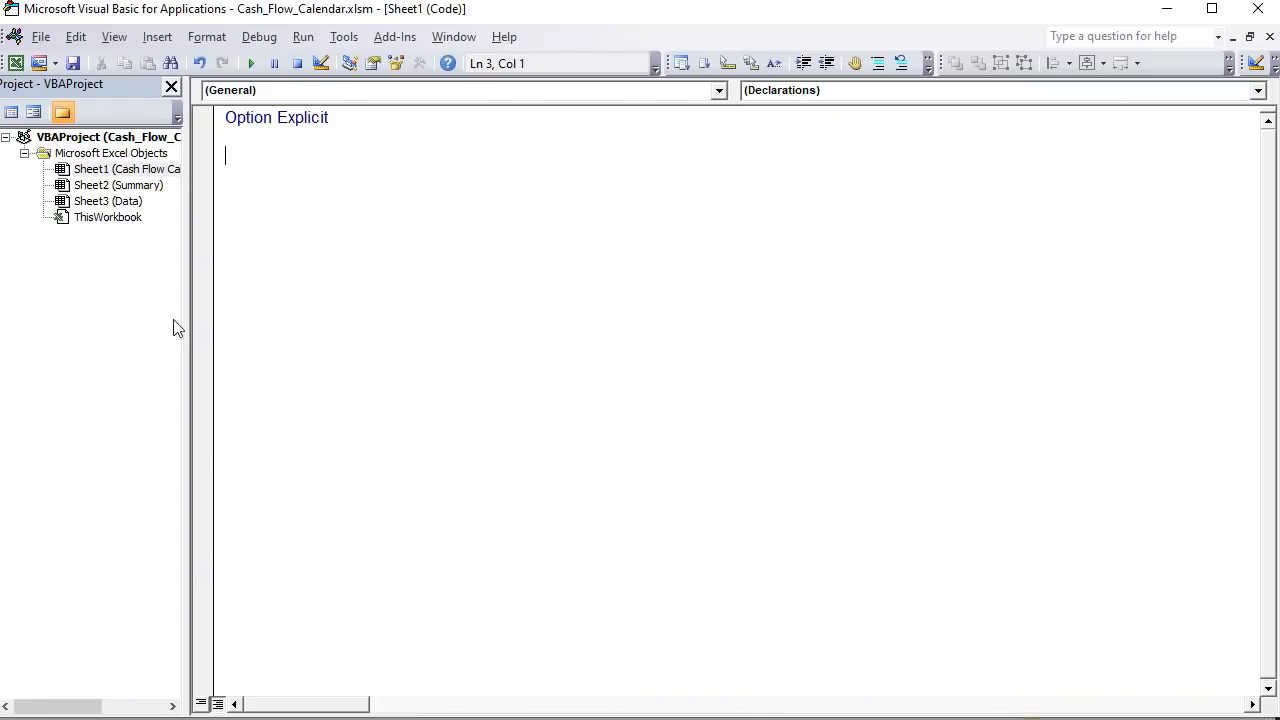
right_click(108, 203)
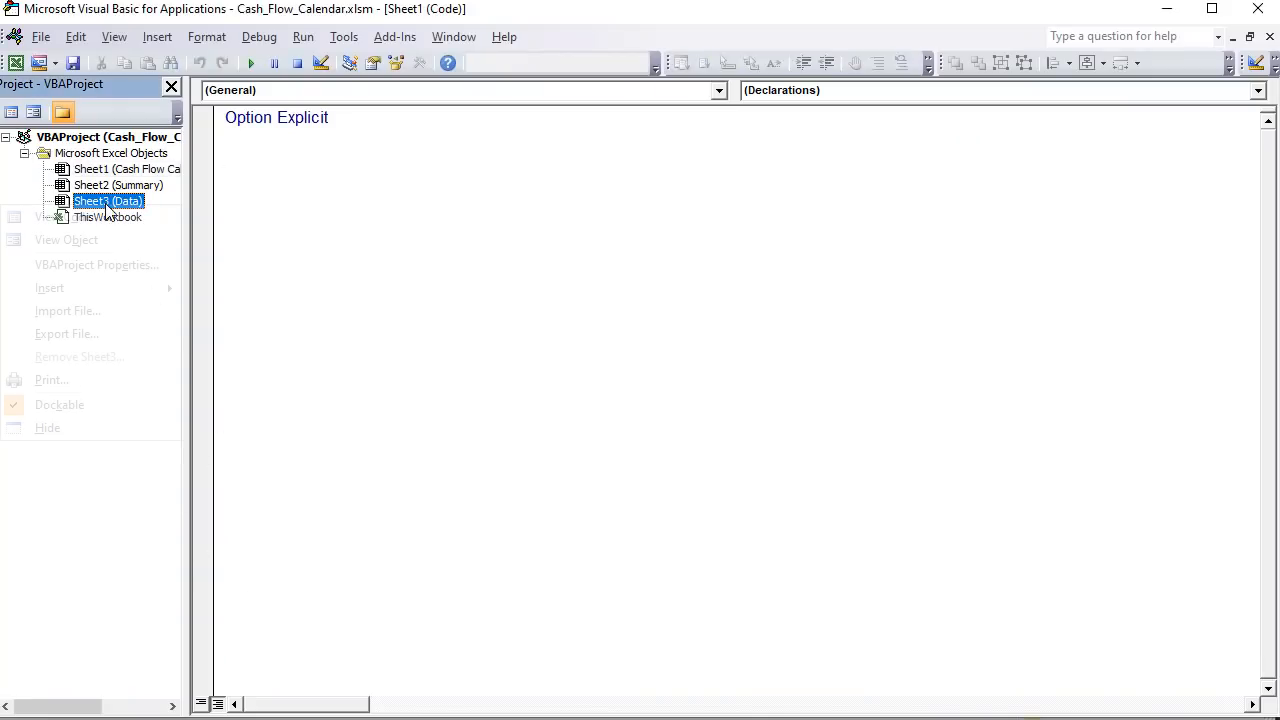
mouse_move(126, 289)
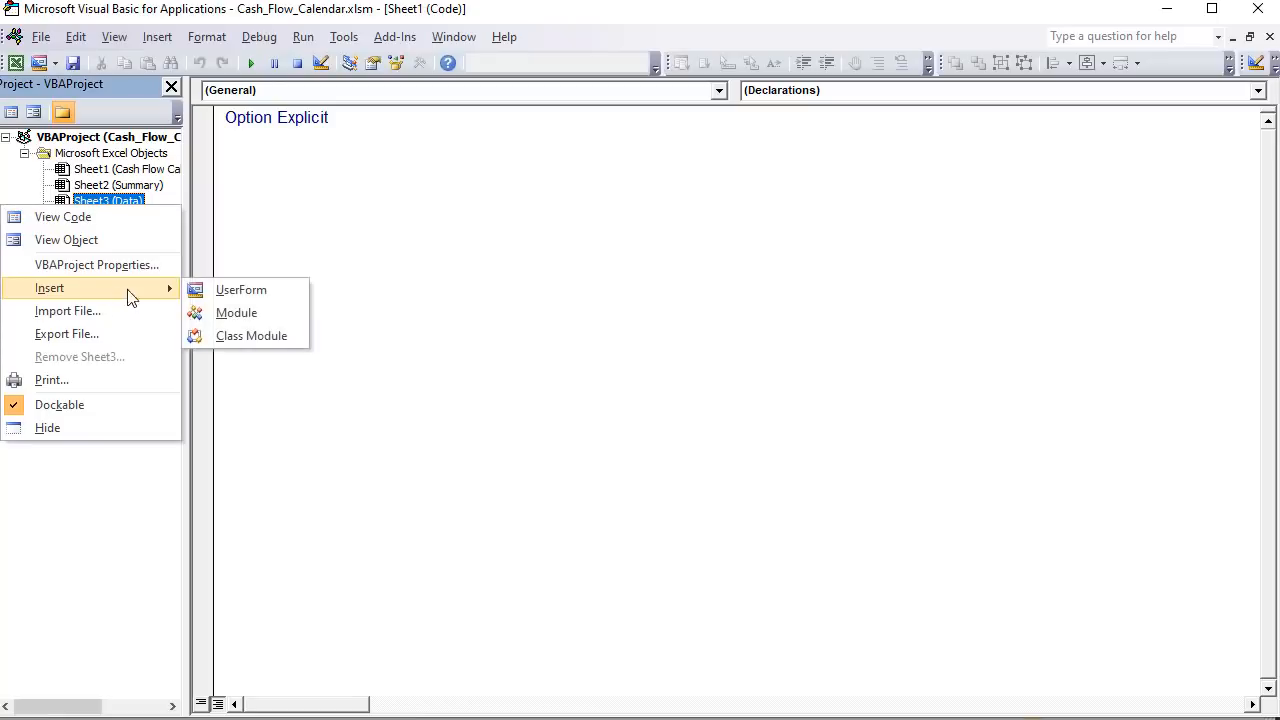
click(218, 316)
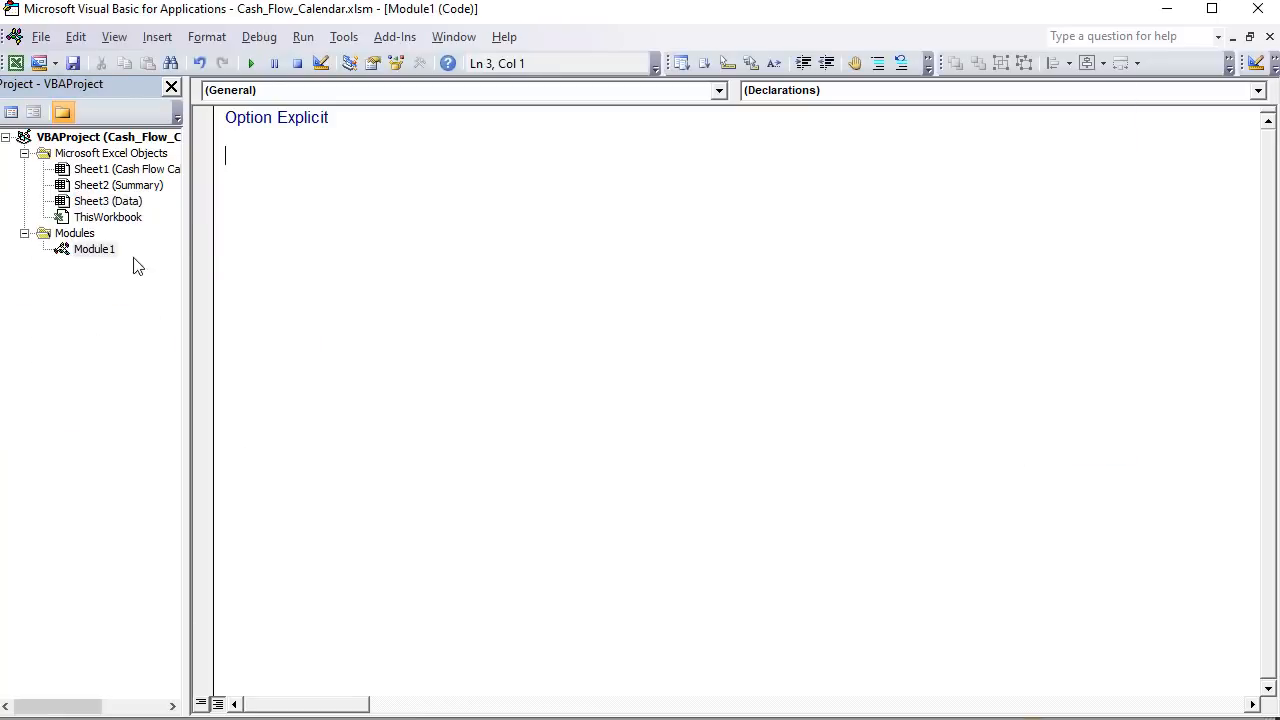
- Rename the new module CashFlowSummary and place the cursor in its empty code area
click(373, 63)
click(1094, 156)
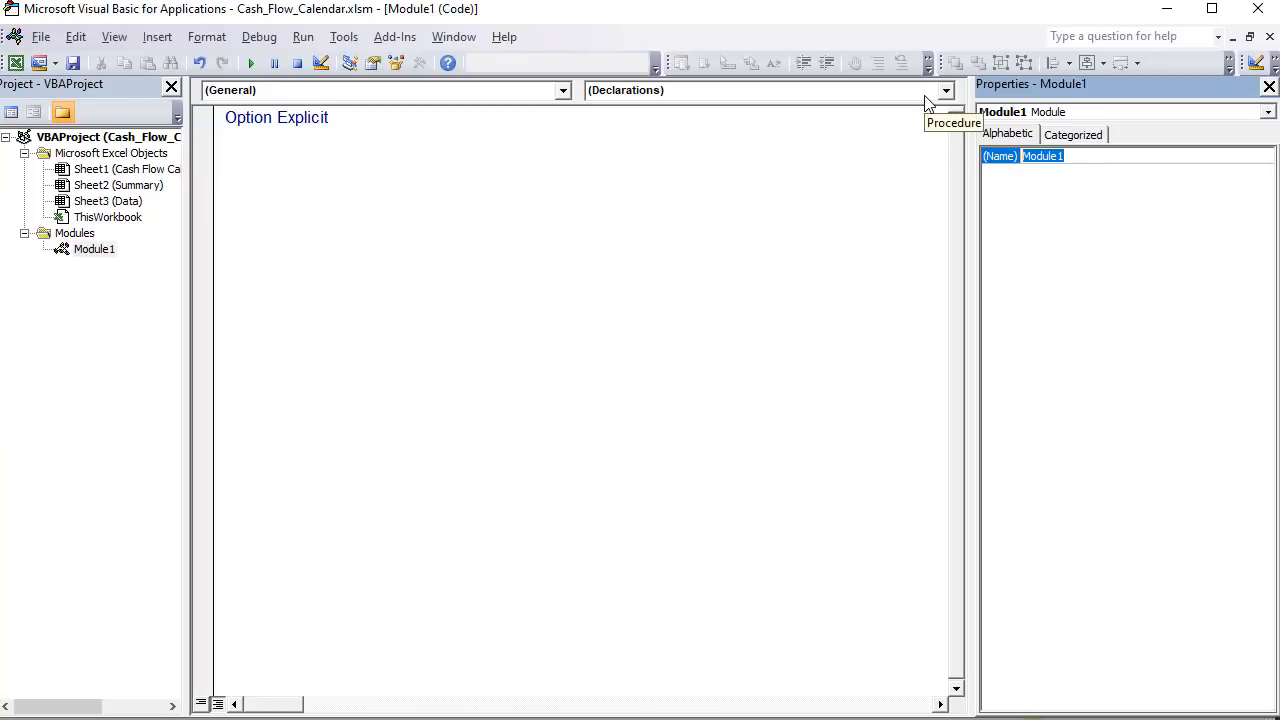
text(CashFlowSummary)
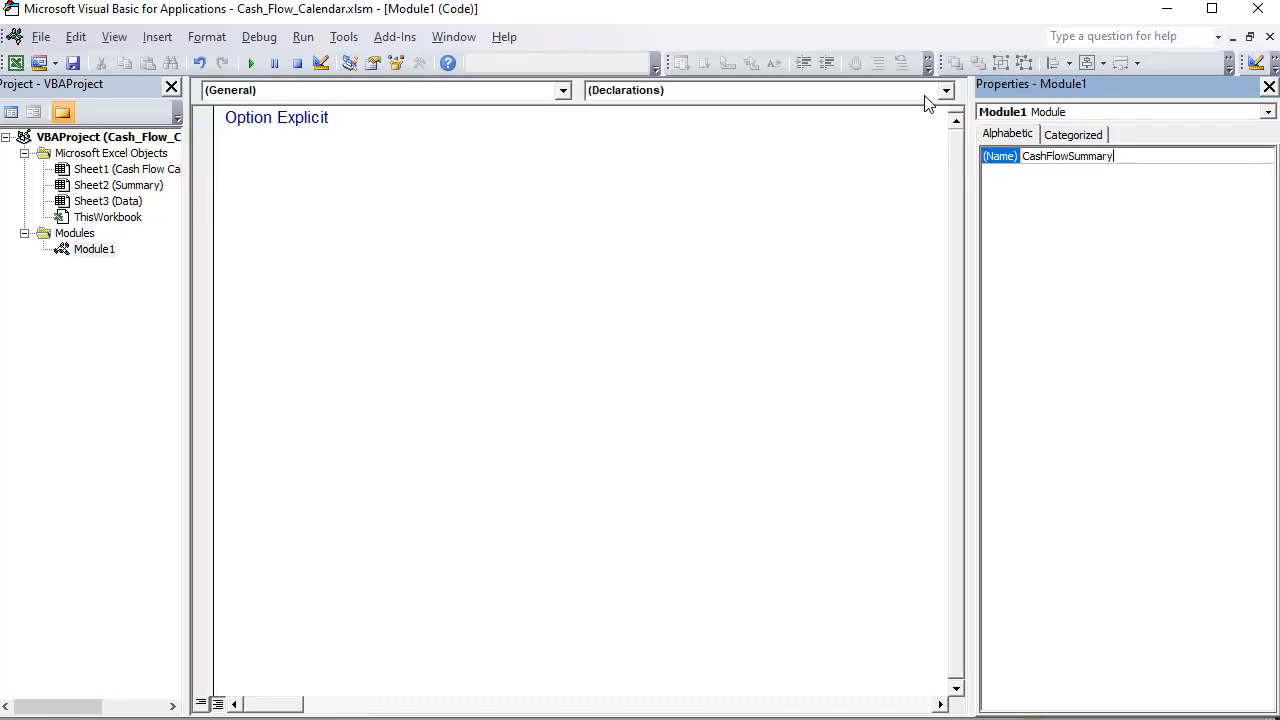
key(Return)
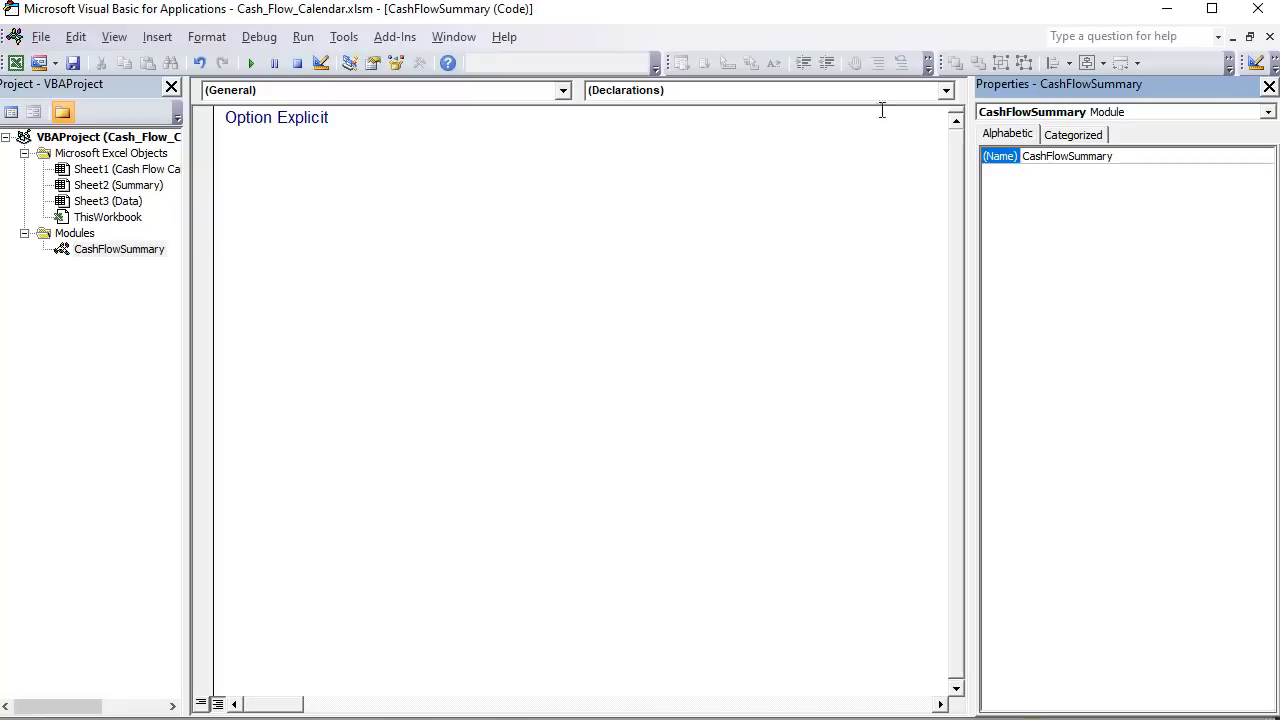
click(392, 230)
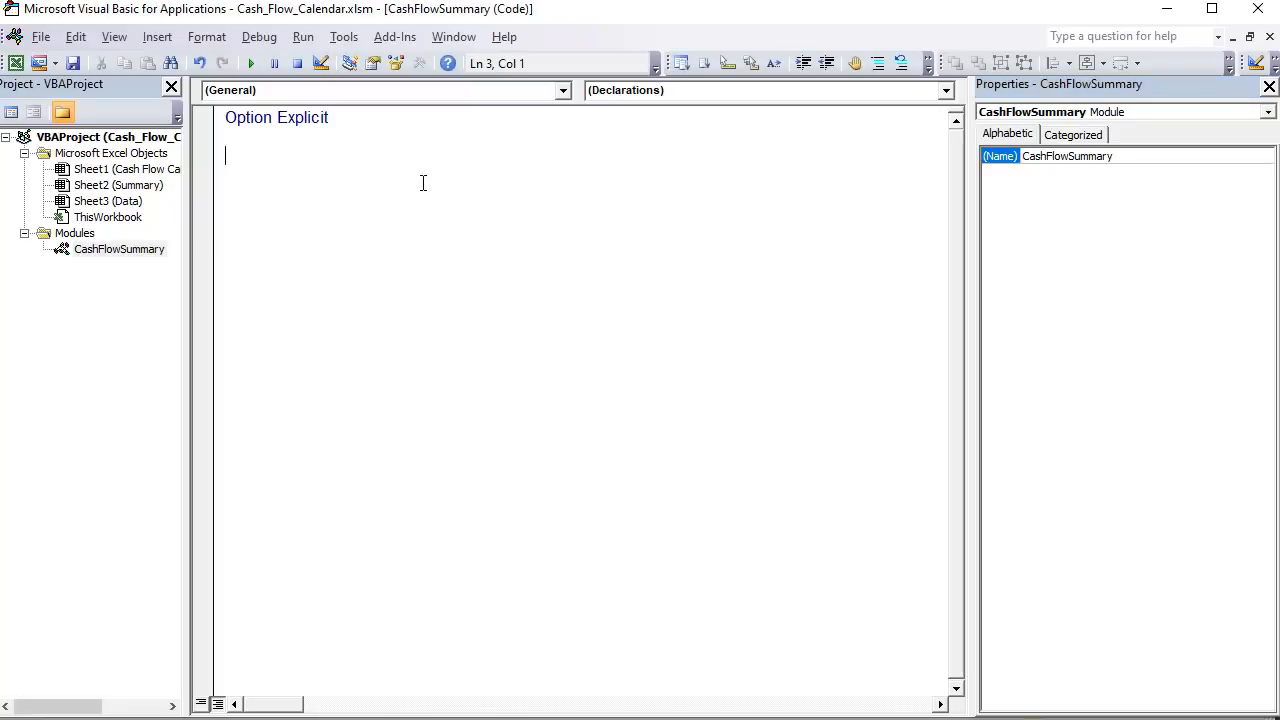
- Create a DaySummary procedure in the CashFlowSummary module and declare LastRow As Long
text(Sub DaySummary)
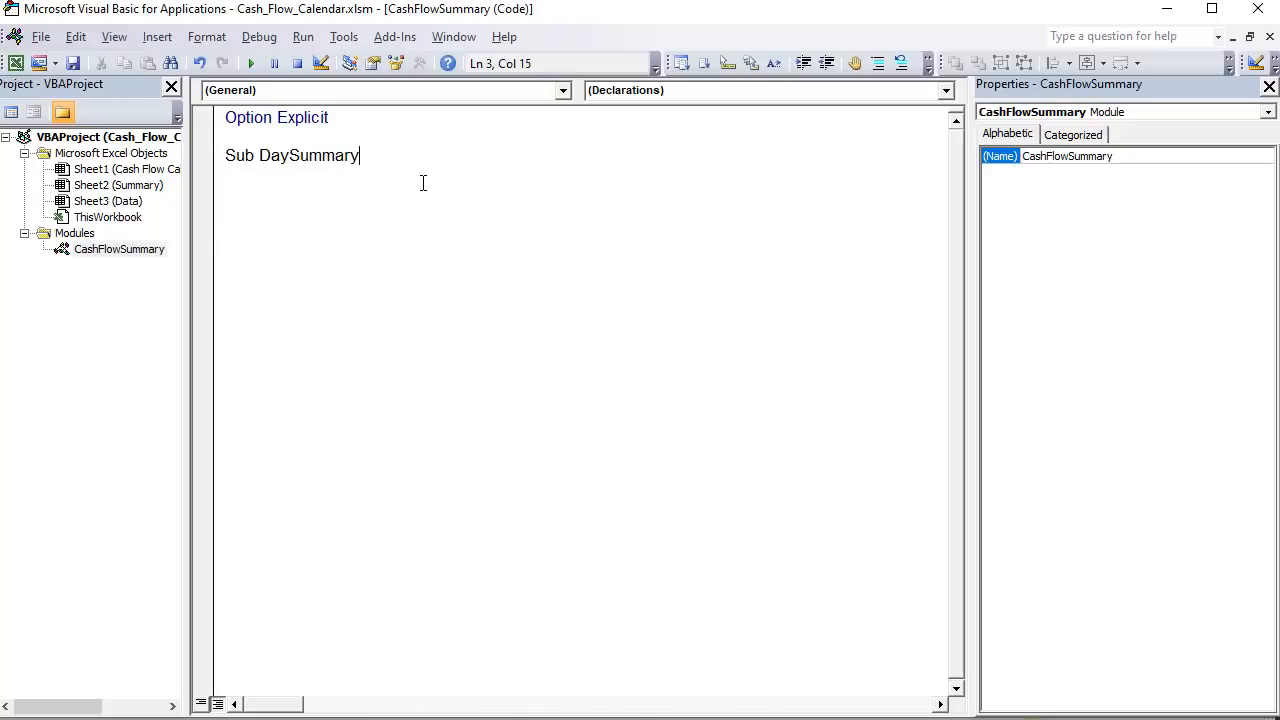
key(Return)
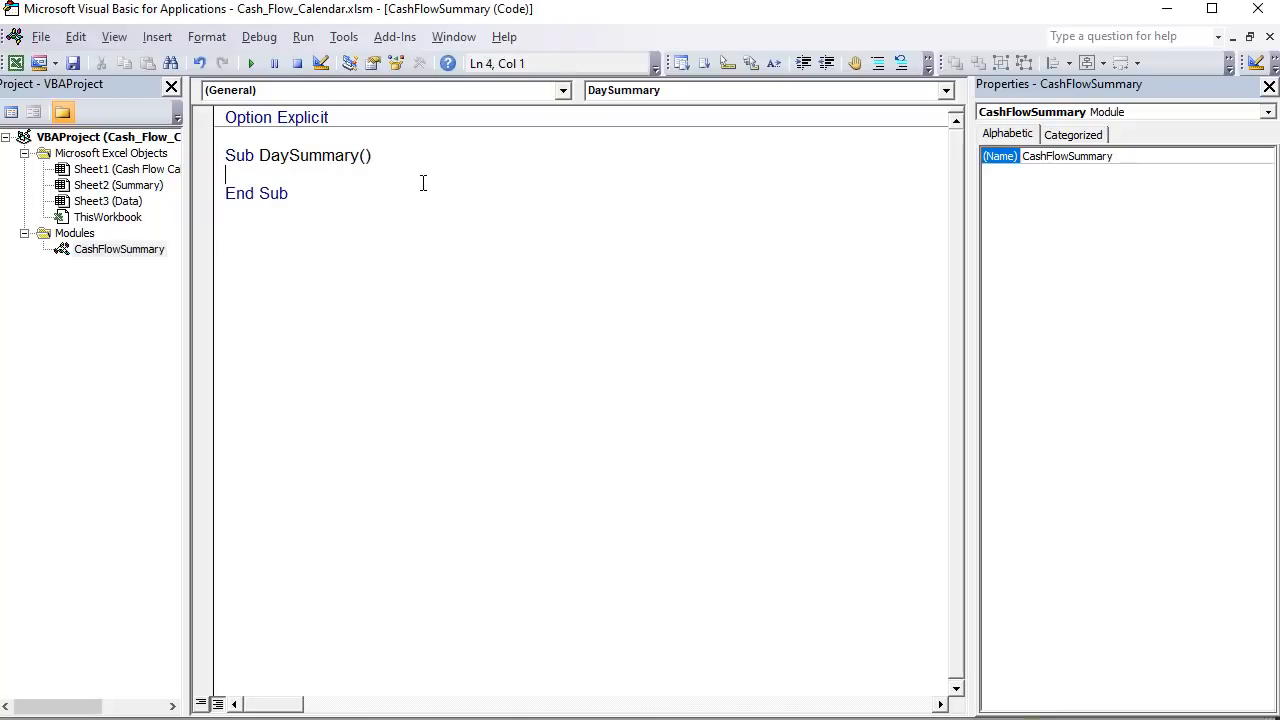
text(Dim LastRow as long)
key(Tab)
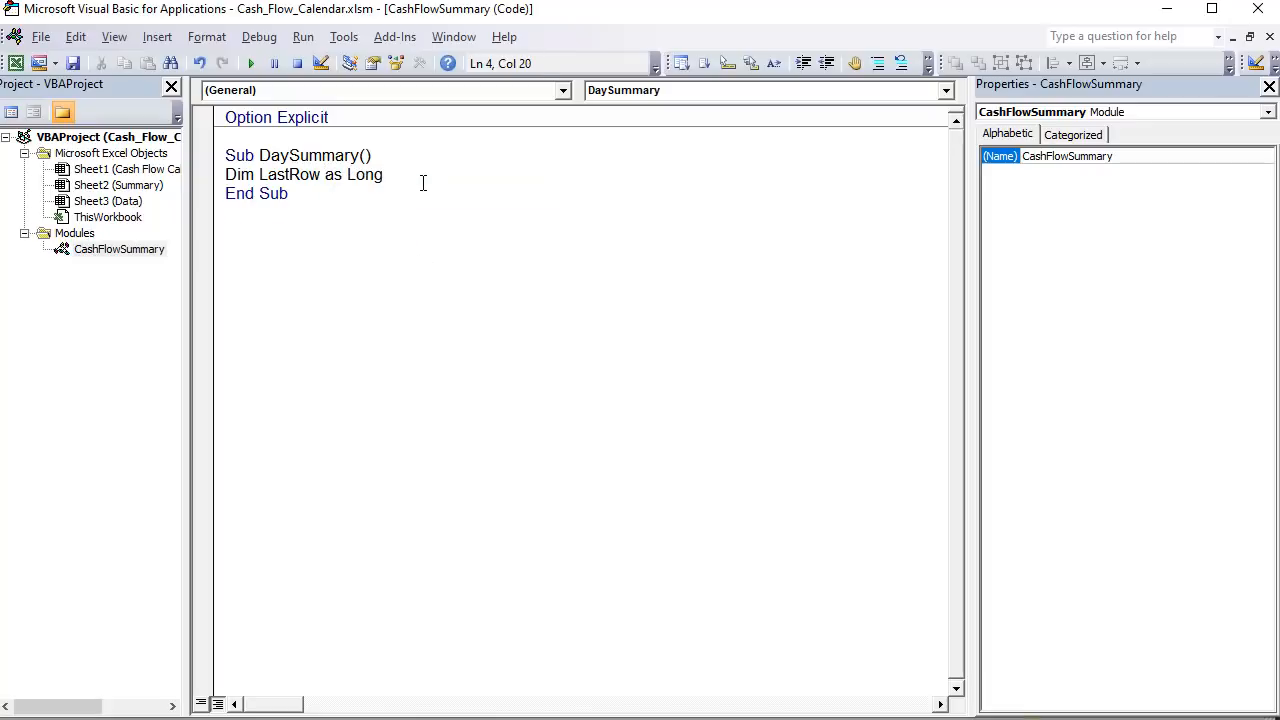
key(Return)
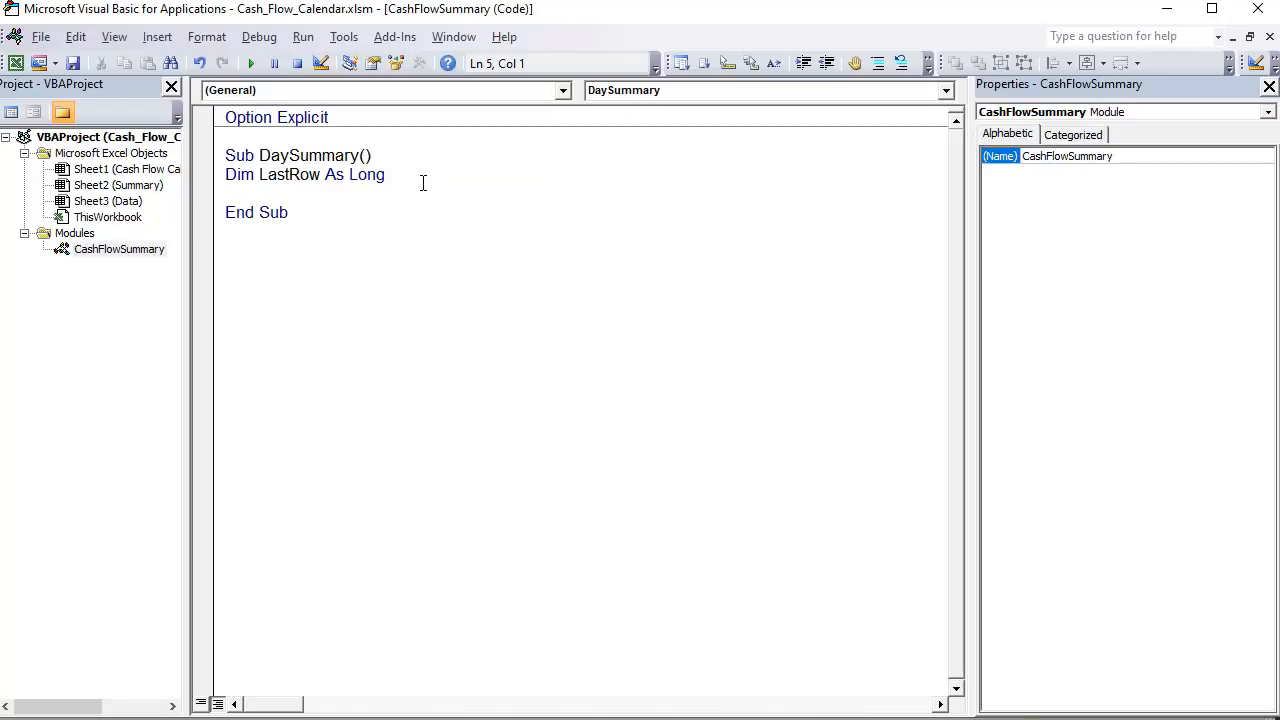
- Add the line LastRow = Sheet3.Range("A99999").End(xlUp).Row to find the last transaction row on the Data sheet
text(LastRow Sheet1.Range("A99999").End (xlUp).Row)
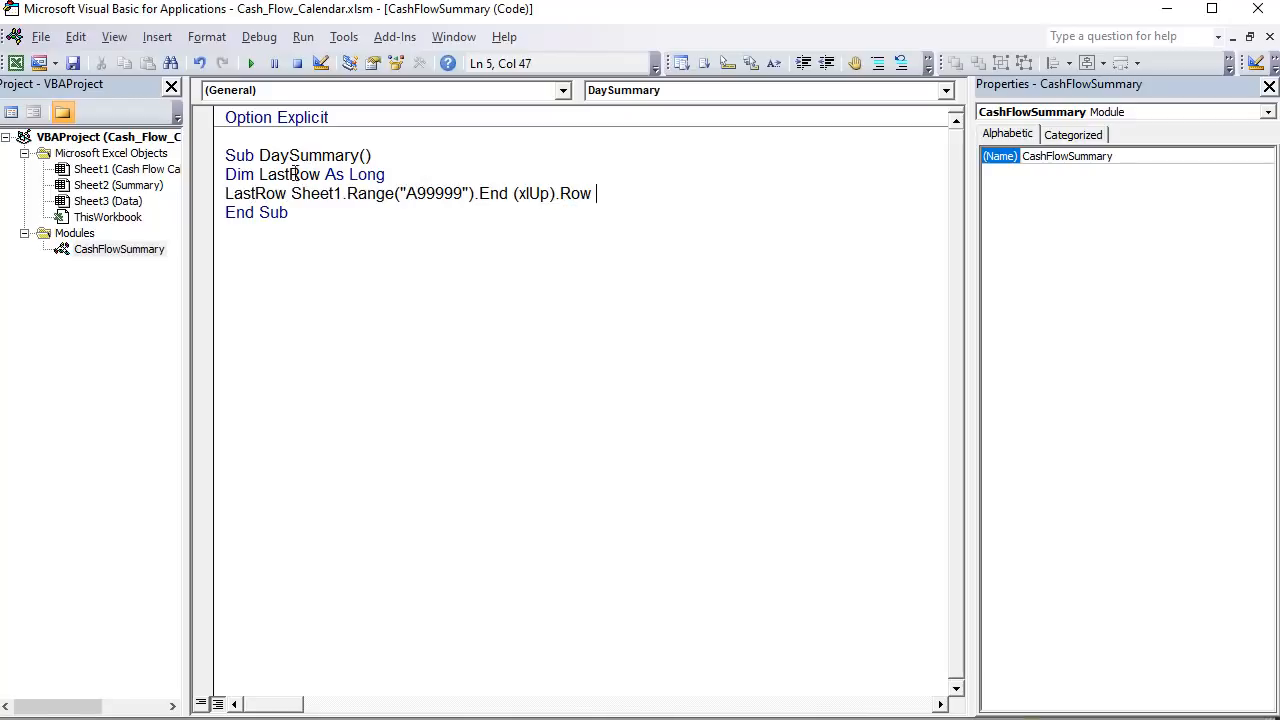
click(345, 194)
key(BackSpace)
text(3)
click(625, 178)
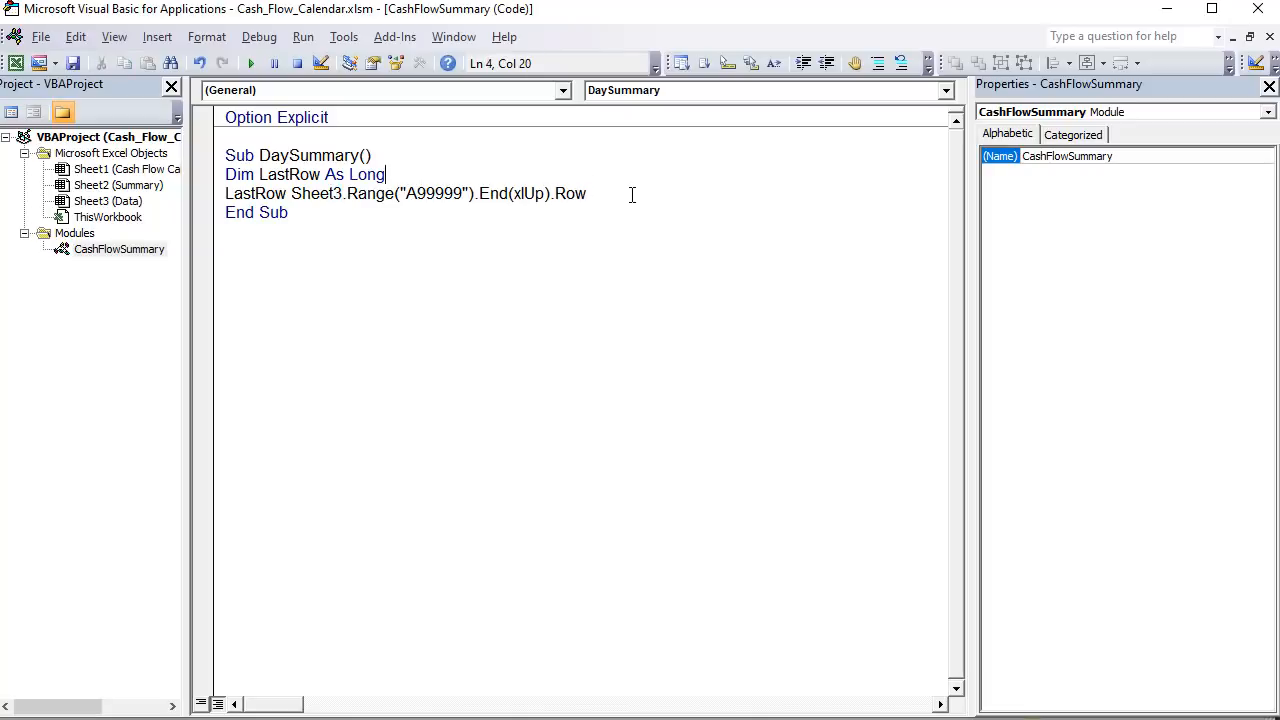
click(632, 196)
click(291, 194)
text(=)
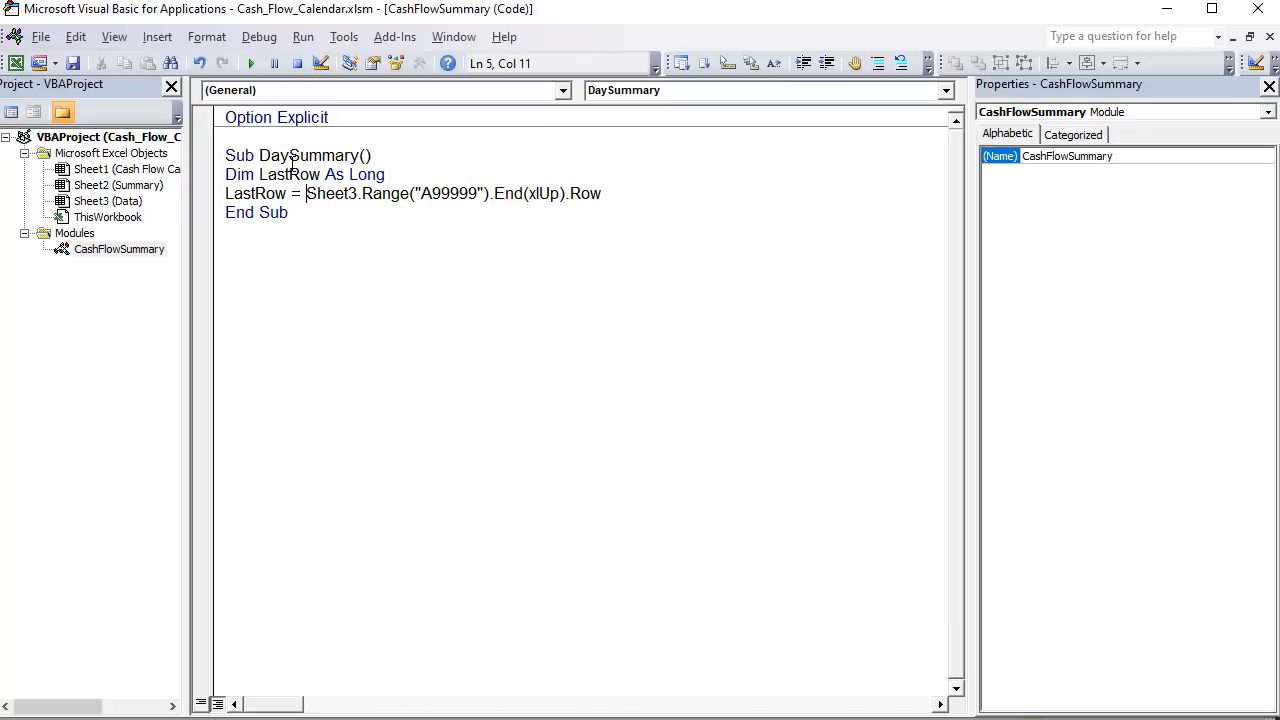
click(660, 194)
key(Return)
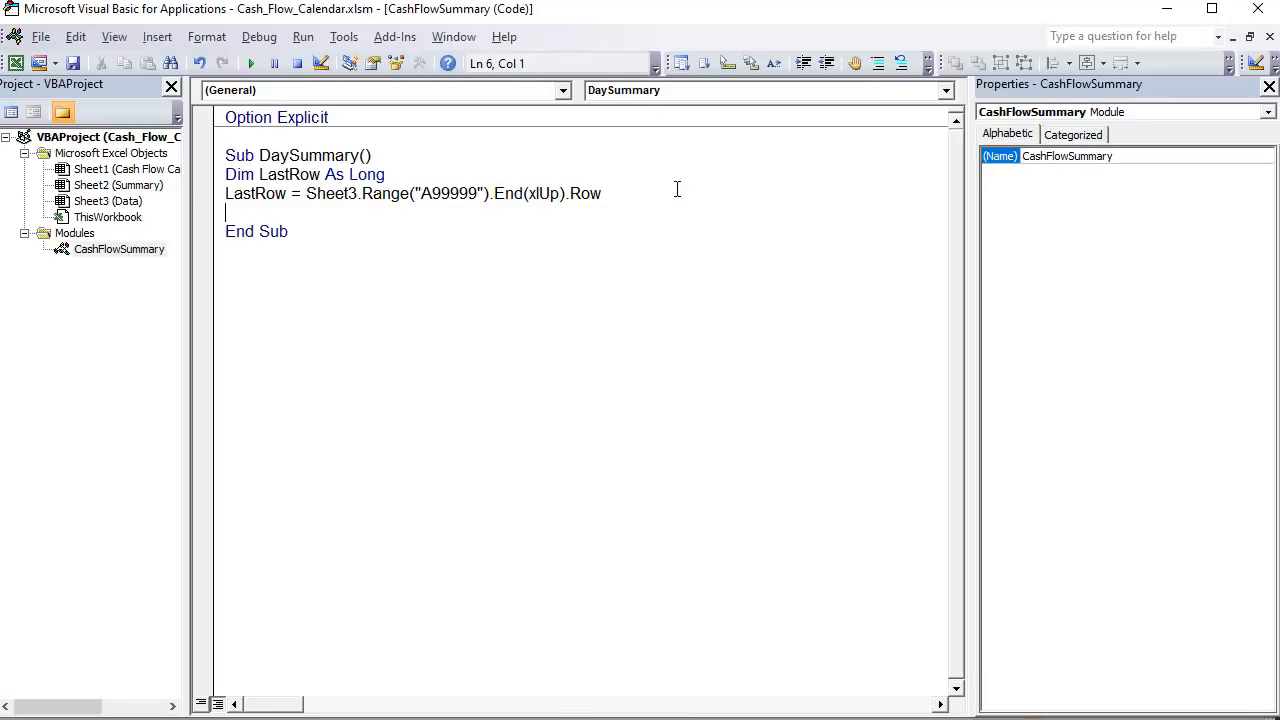
- Add the check If LastRow < 3 Then Exit Sub below the LastRow assignment
text(If LastRow < 3 then e)
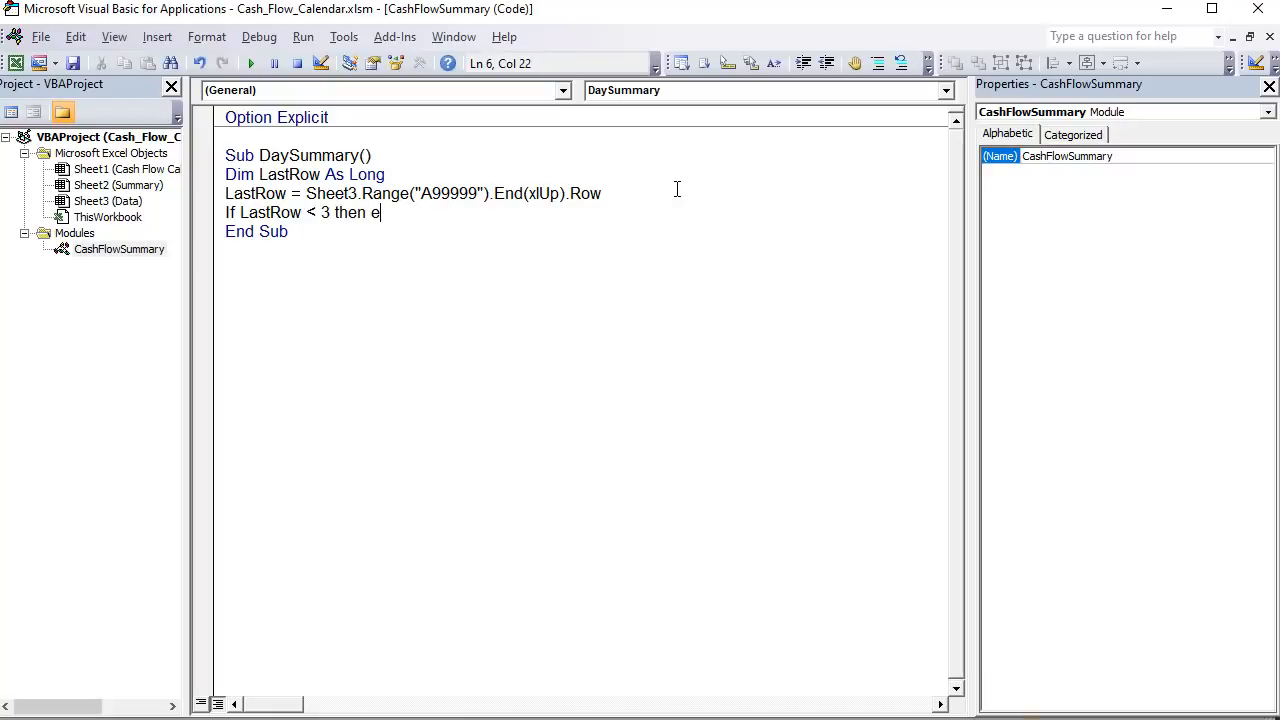
text(xit sub)
key(Return)
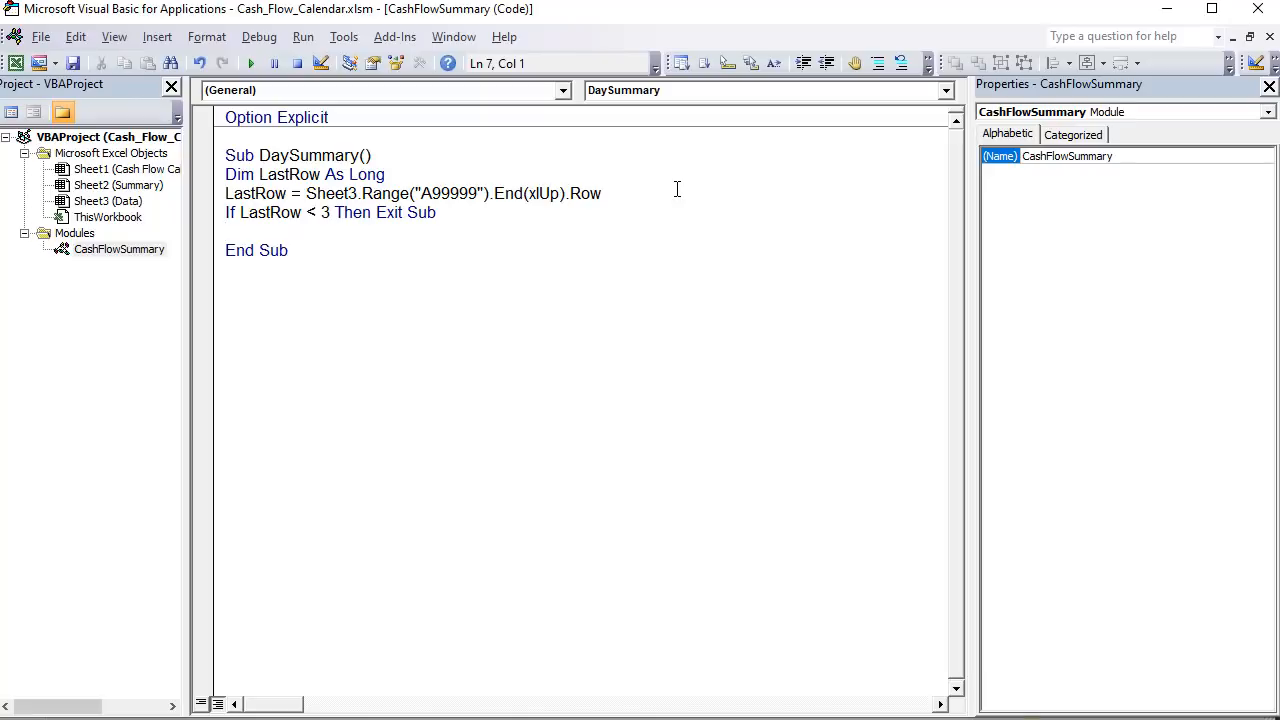
- Begin the filter statement Sheet3.Range("A2:G" & LastRow).AdvancedFilter, checking its columns against the Transaction Database headers on the Data sheet
text(Sheet3.Range)
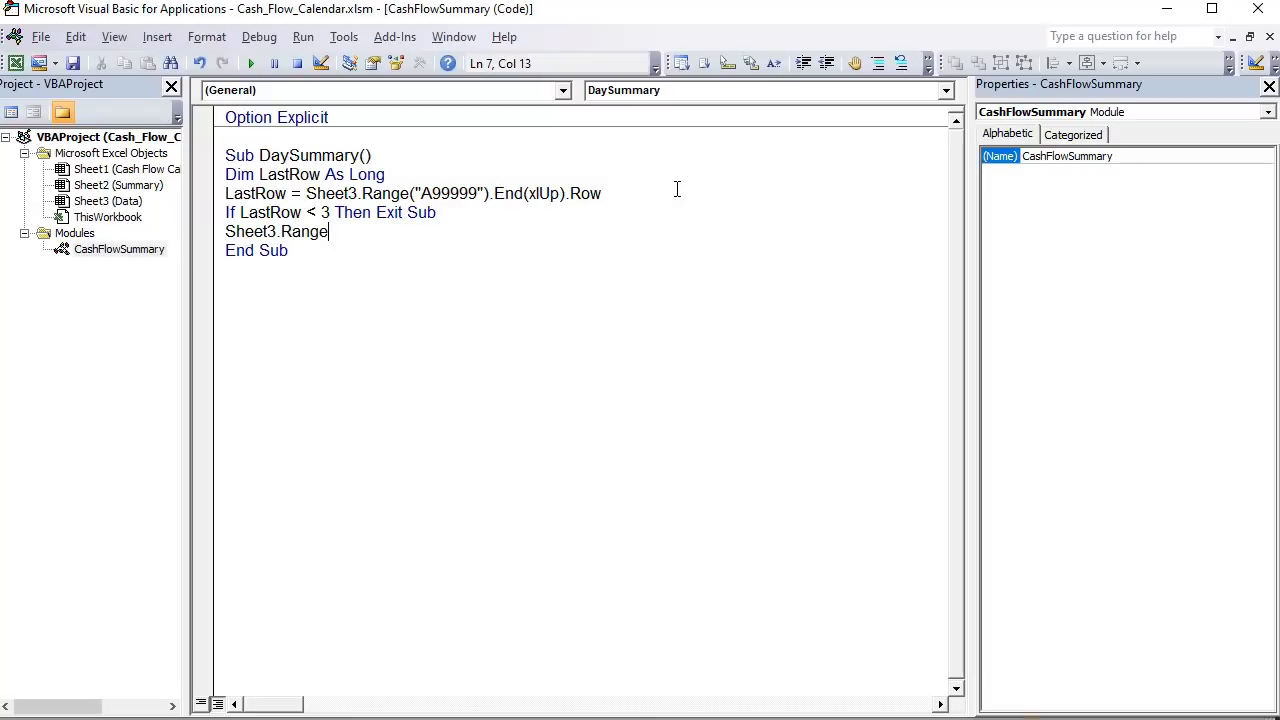
text(("A)
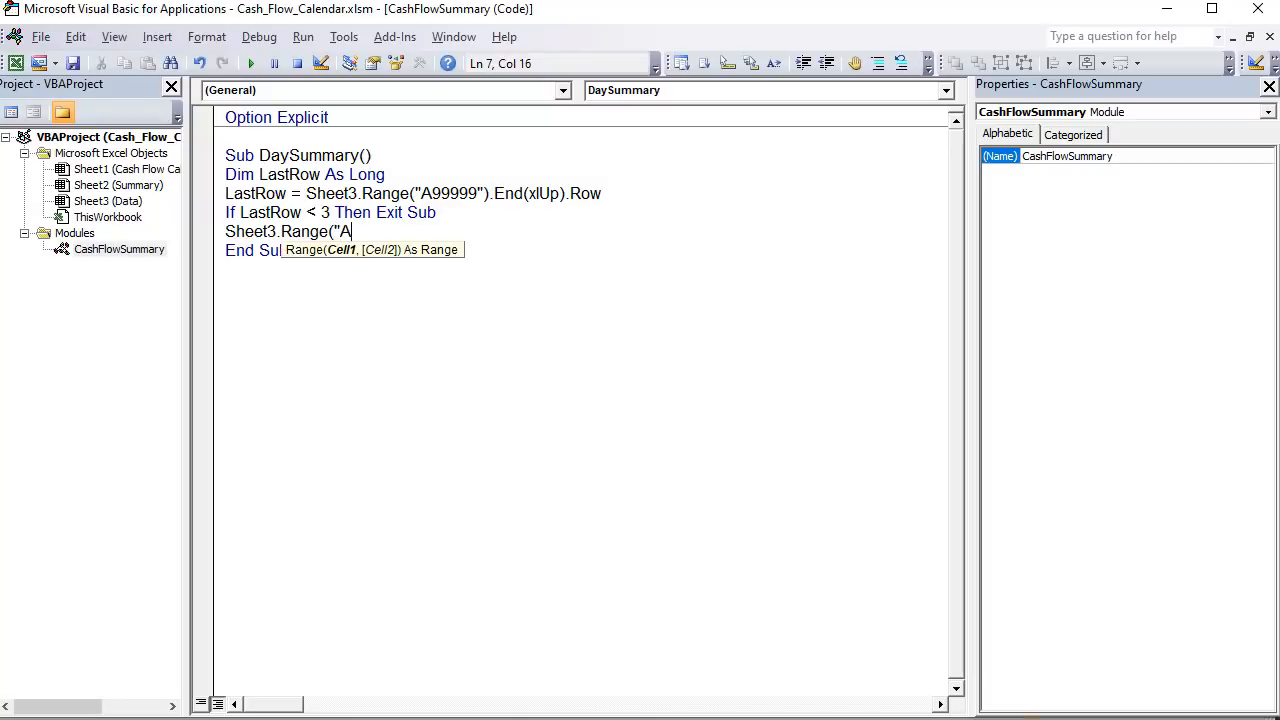
key(alt+F11)
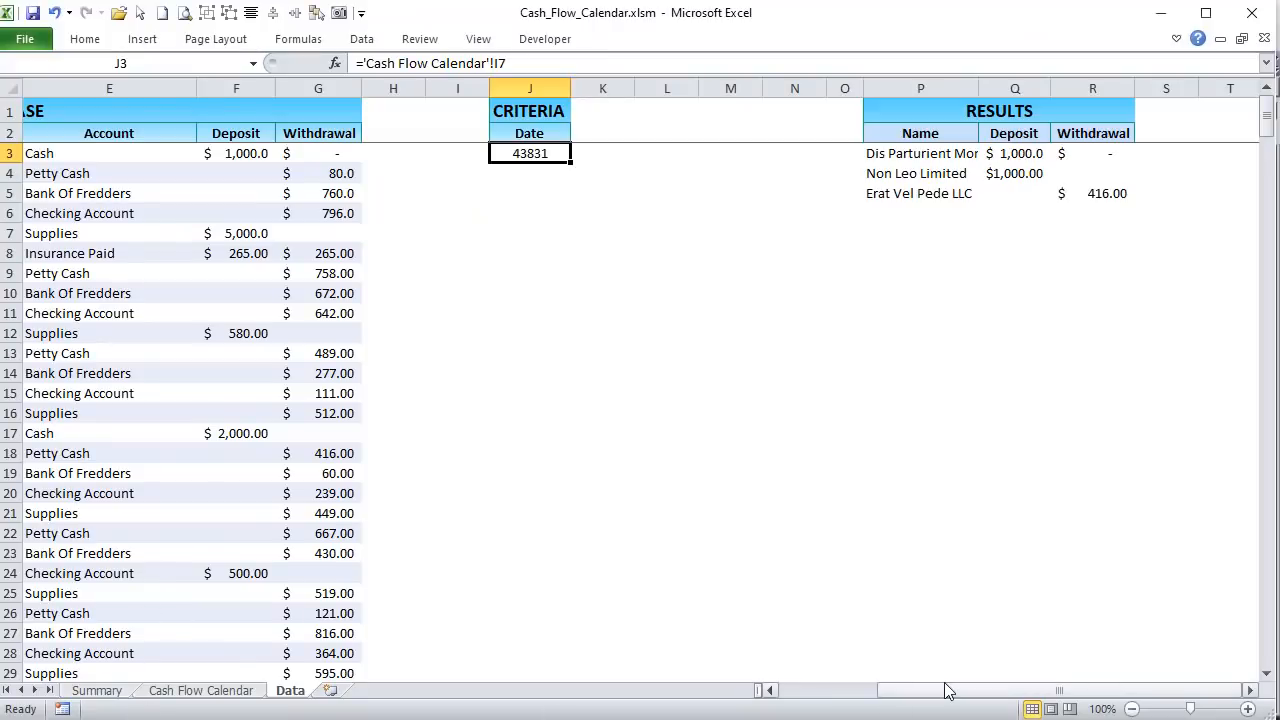
drag(948, 690, 850, 690)
click(55, 135)
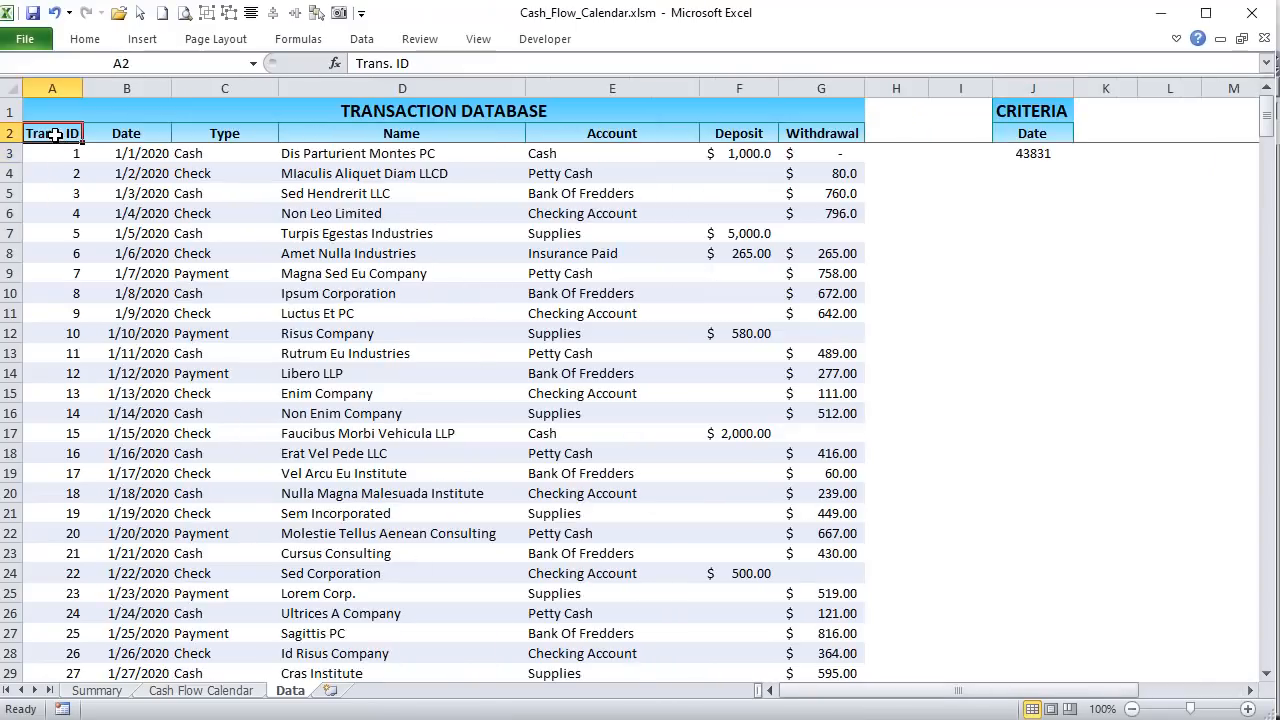
drag(55, 135, 838, 137)
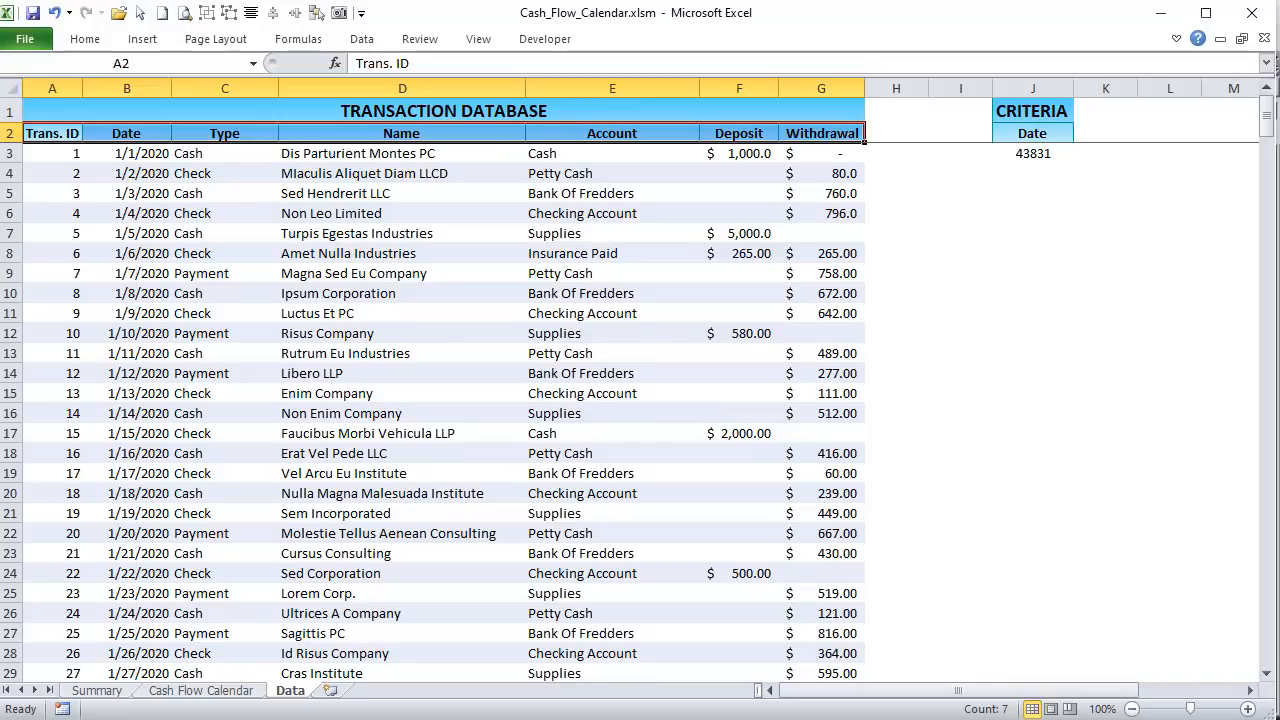
key(alt+F11)
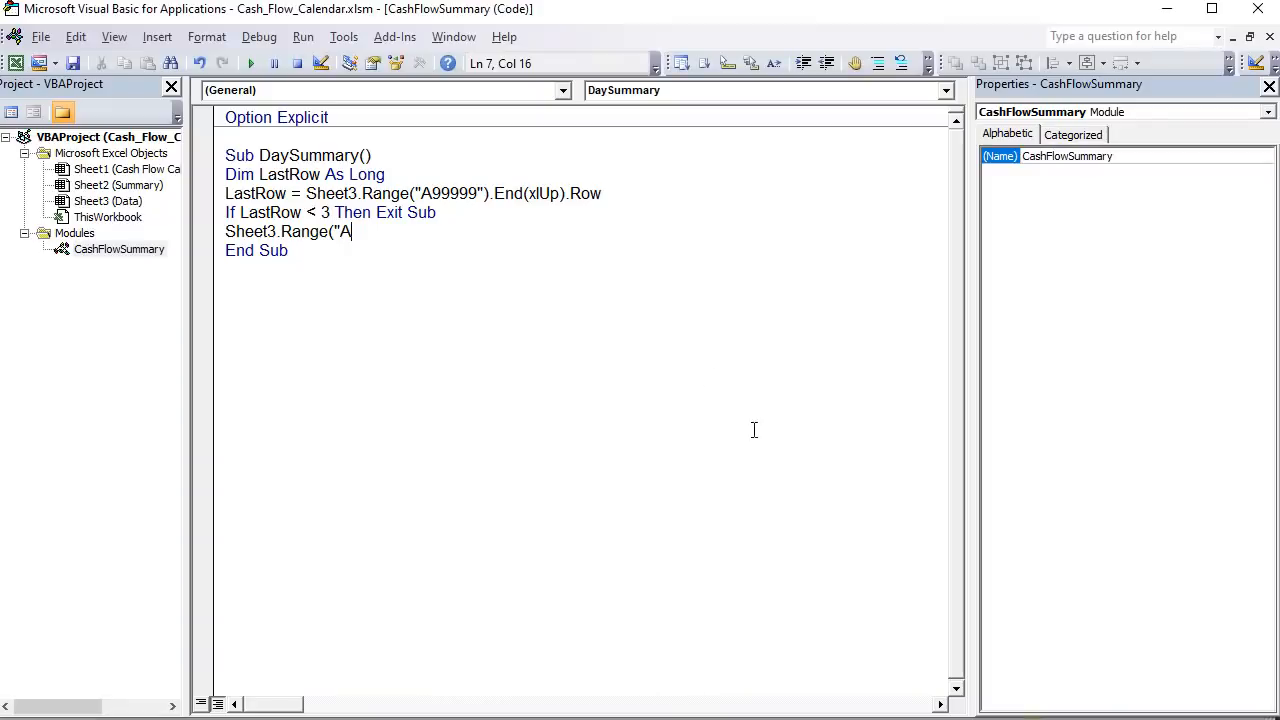
text(2:G" & LastRo)
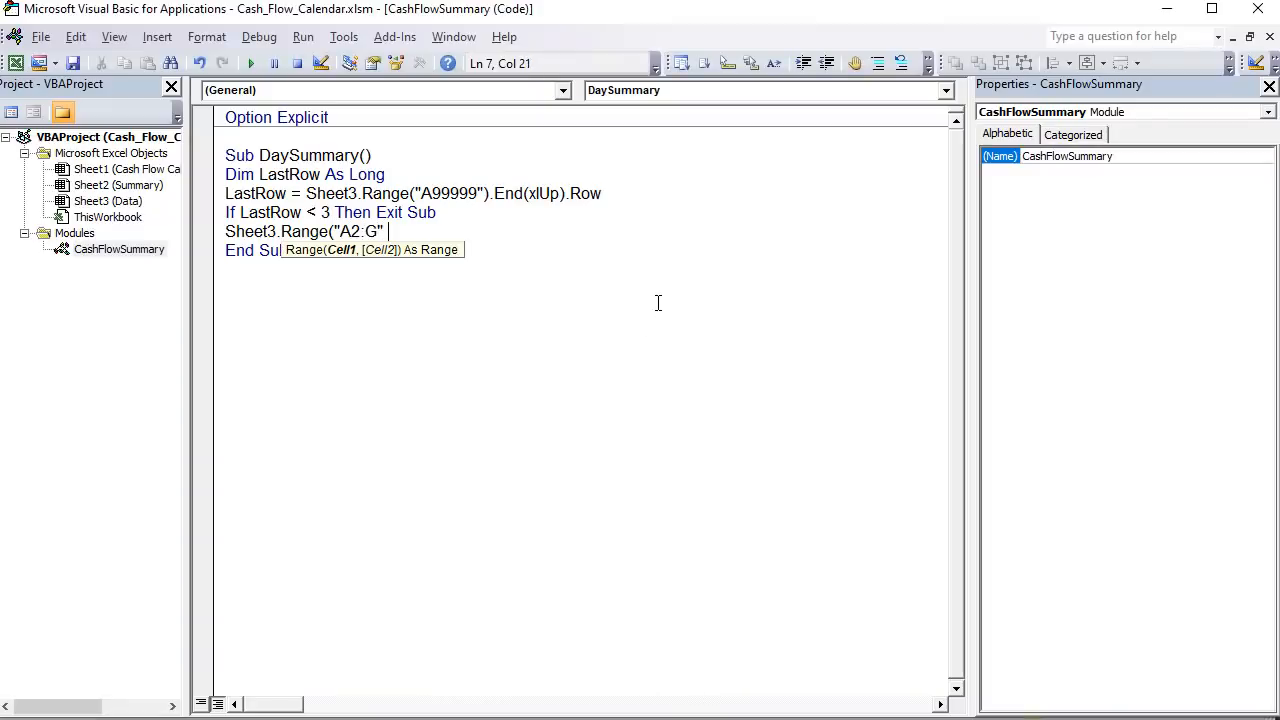
text(w).adva)
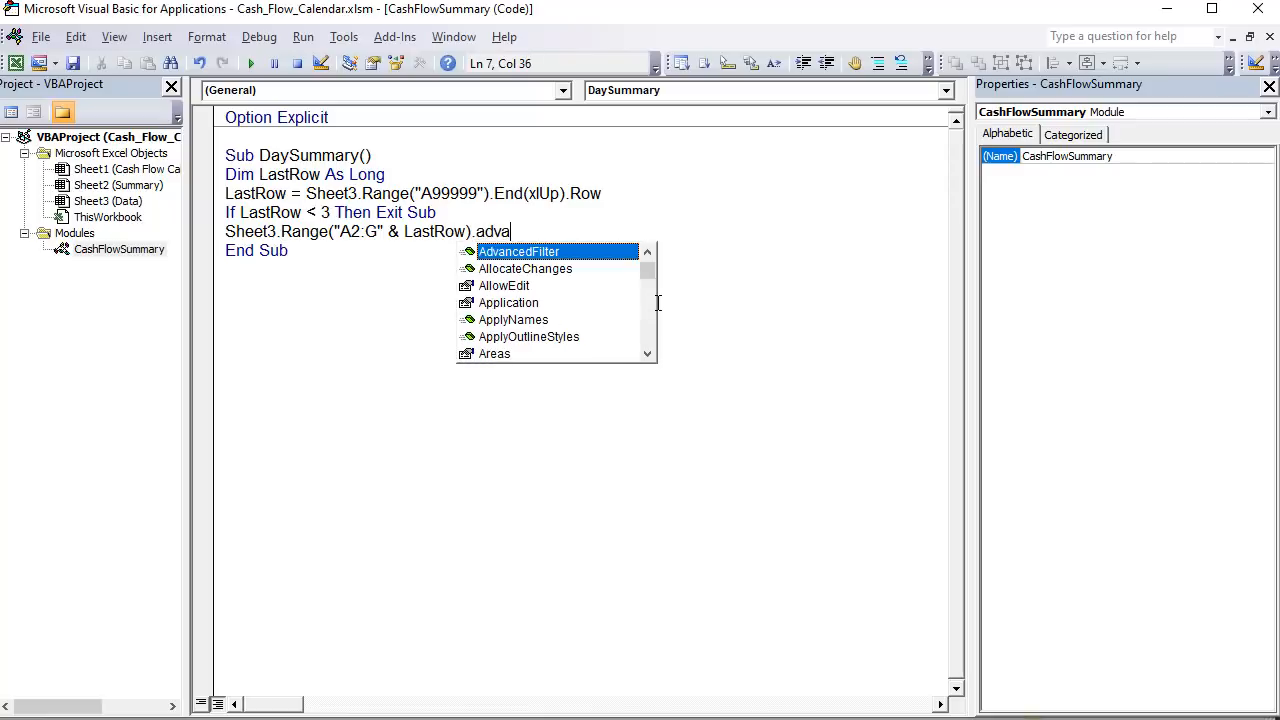
key(Tab)
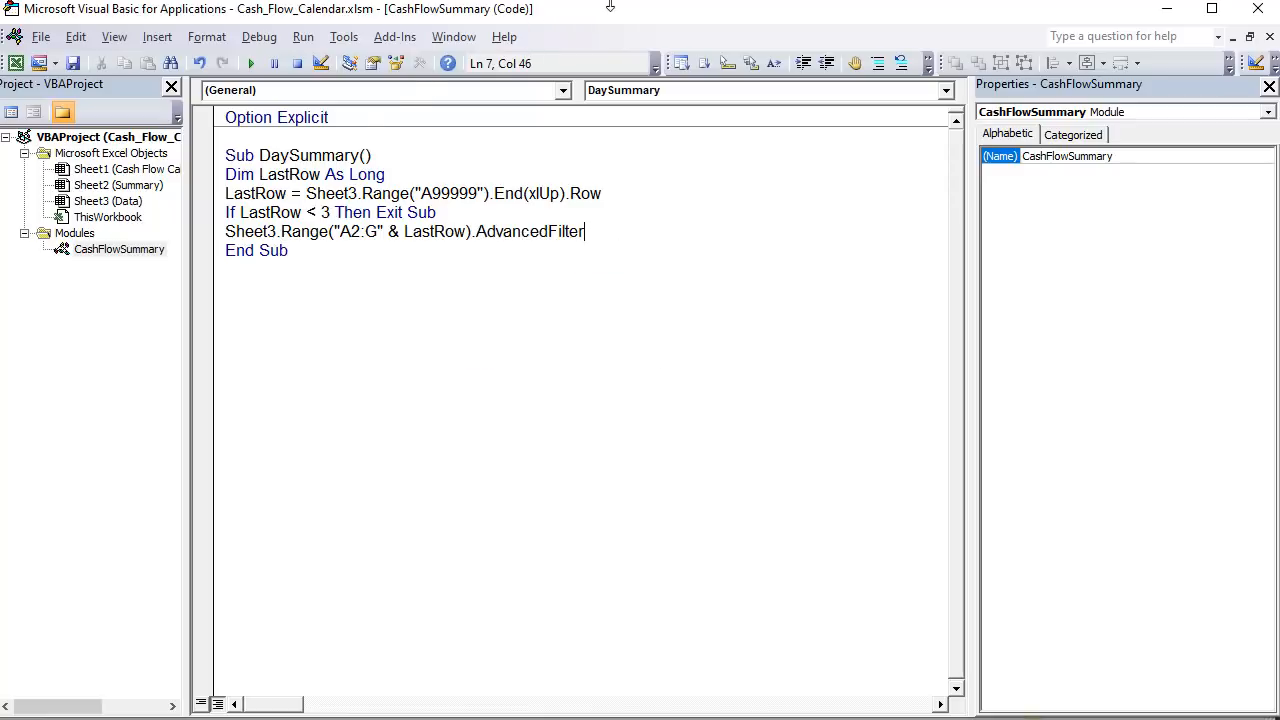
- Make room to see the Data sheet above the code and give AdvancedFilter the xlFilterCopy action with CriteriaRange:=Sheet3.Range("J2:J3")
drag(600, 30, 625, 288)
text(xl)
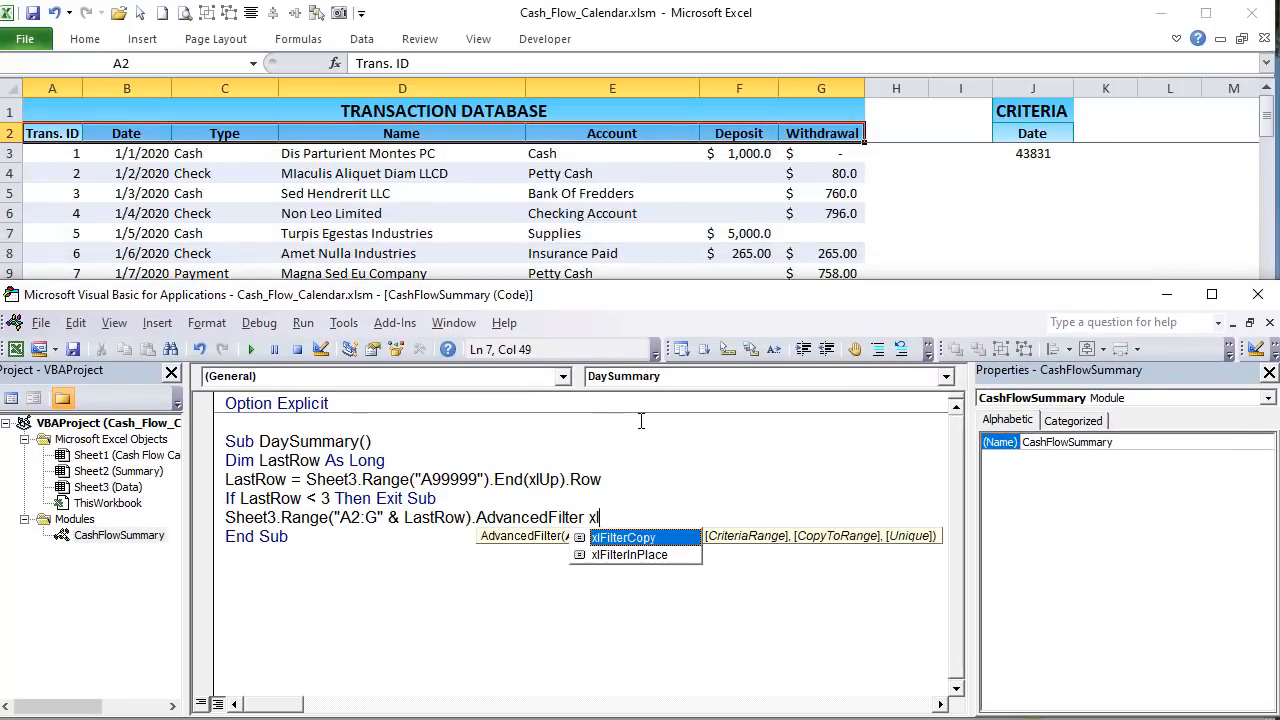
key(Tab)
text(, )
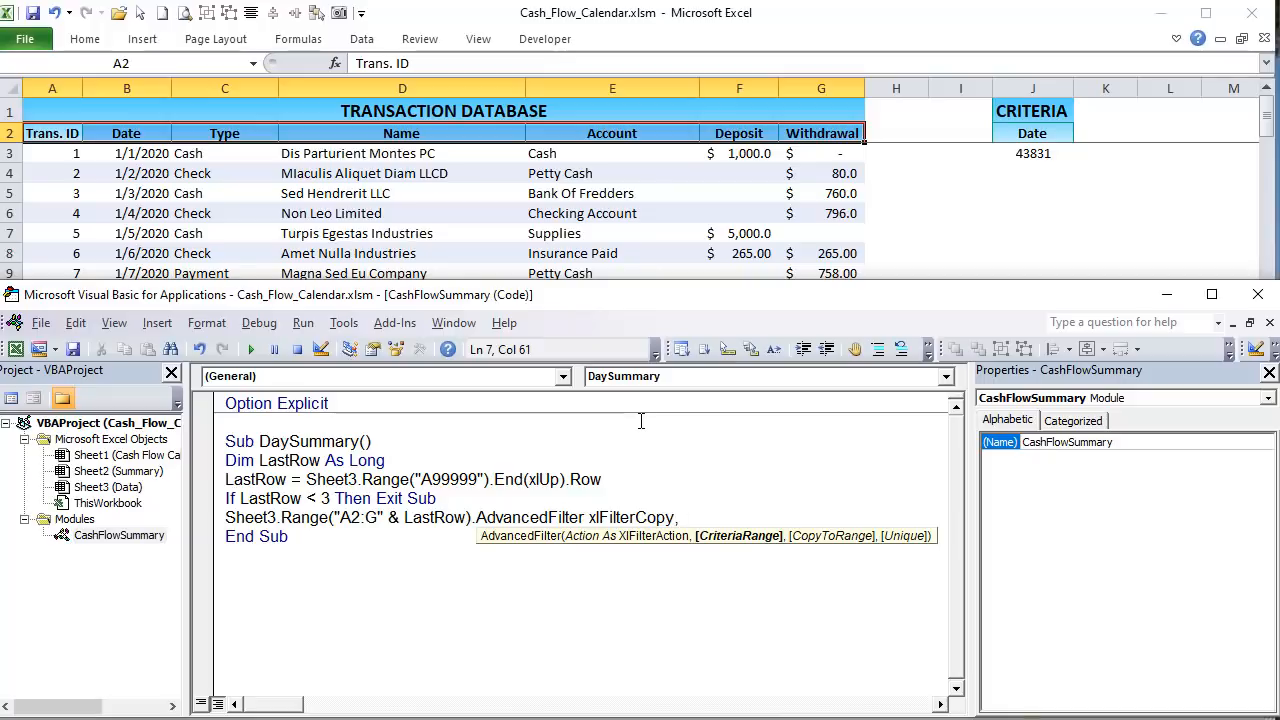
text(CriteriaRange:)
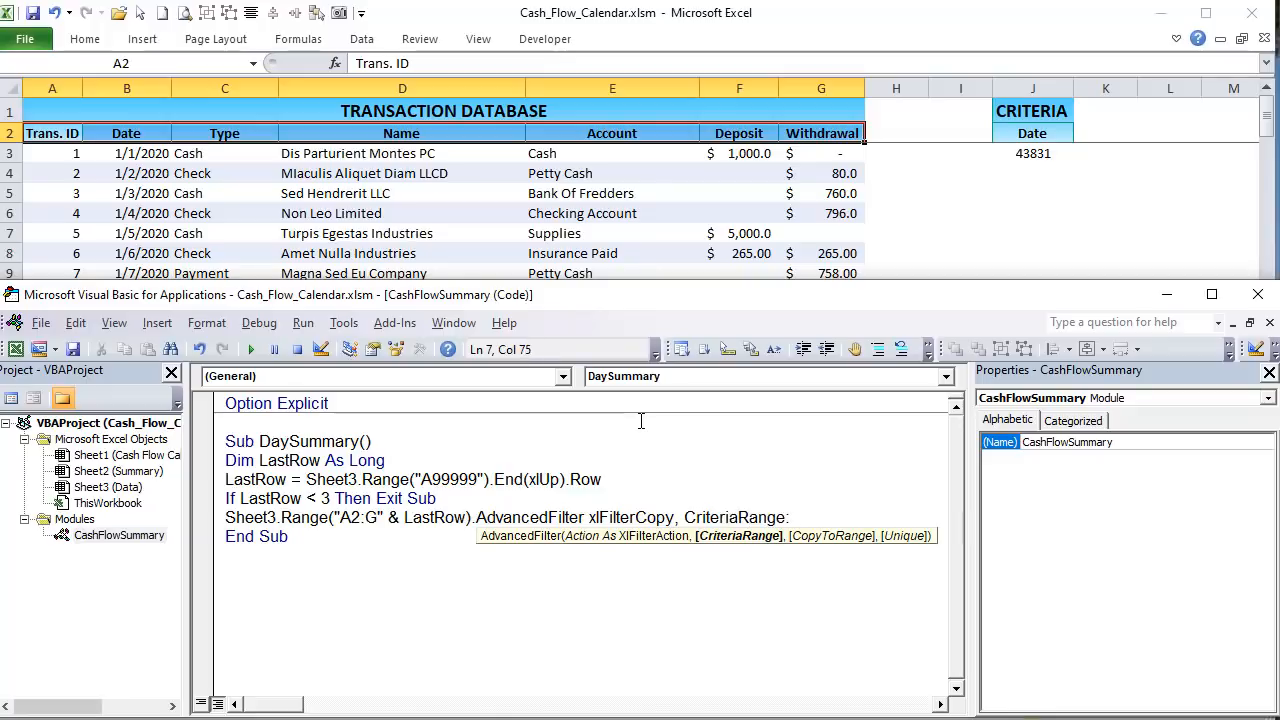
text(= Sheet)
click(1268, 370)
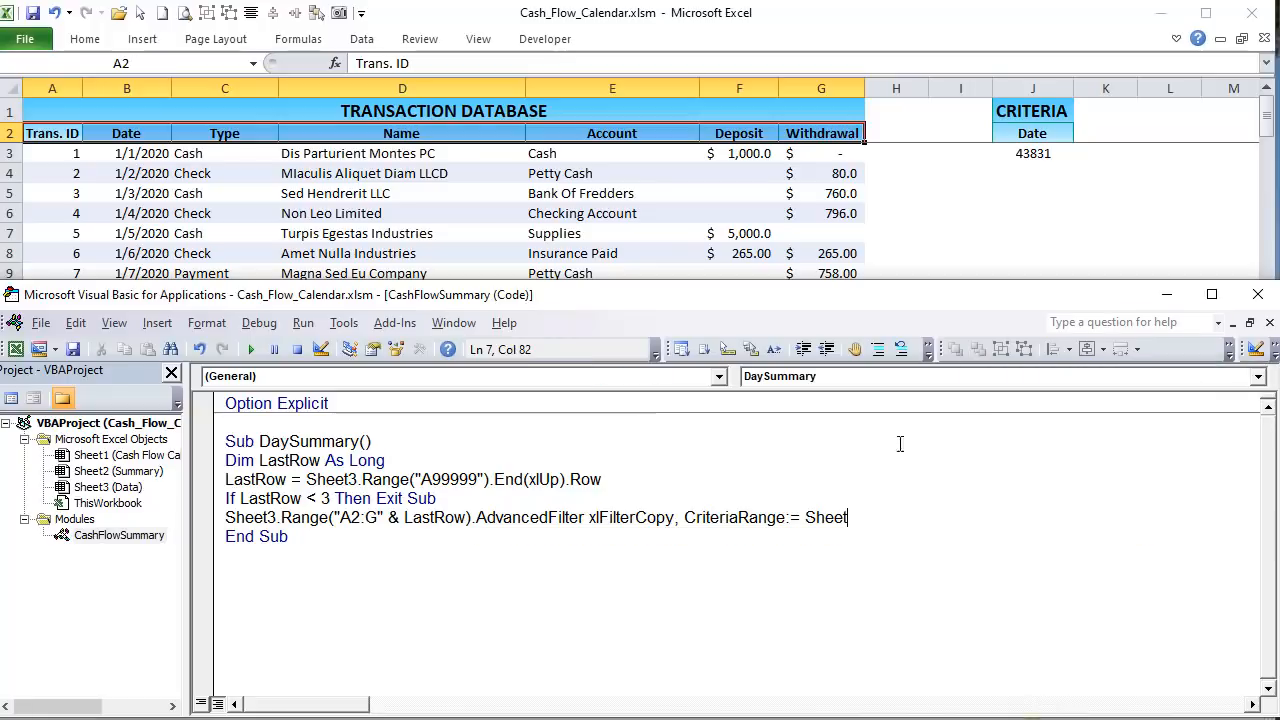
text(3.Range("J2)
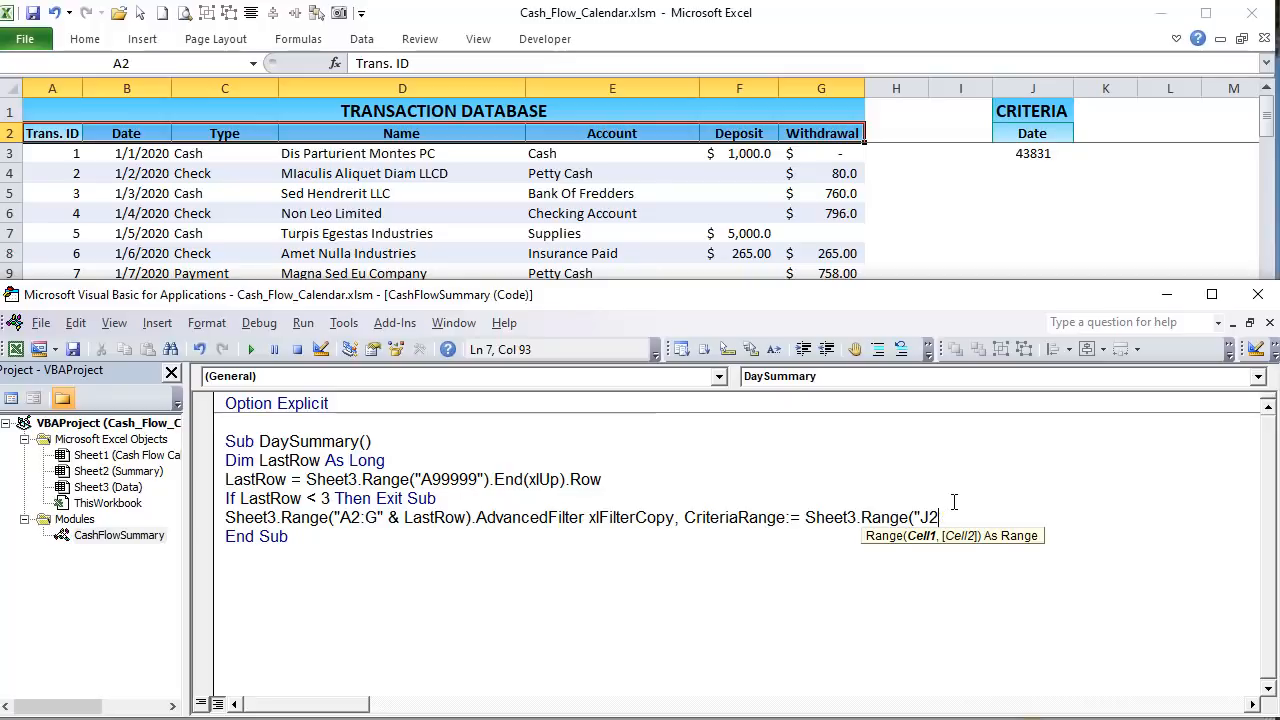
text(:J3"))
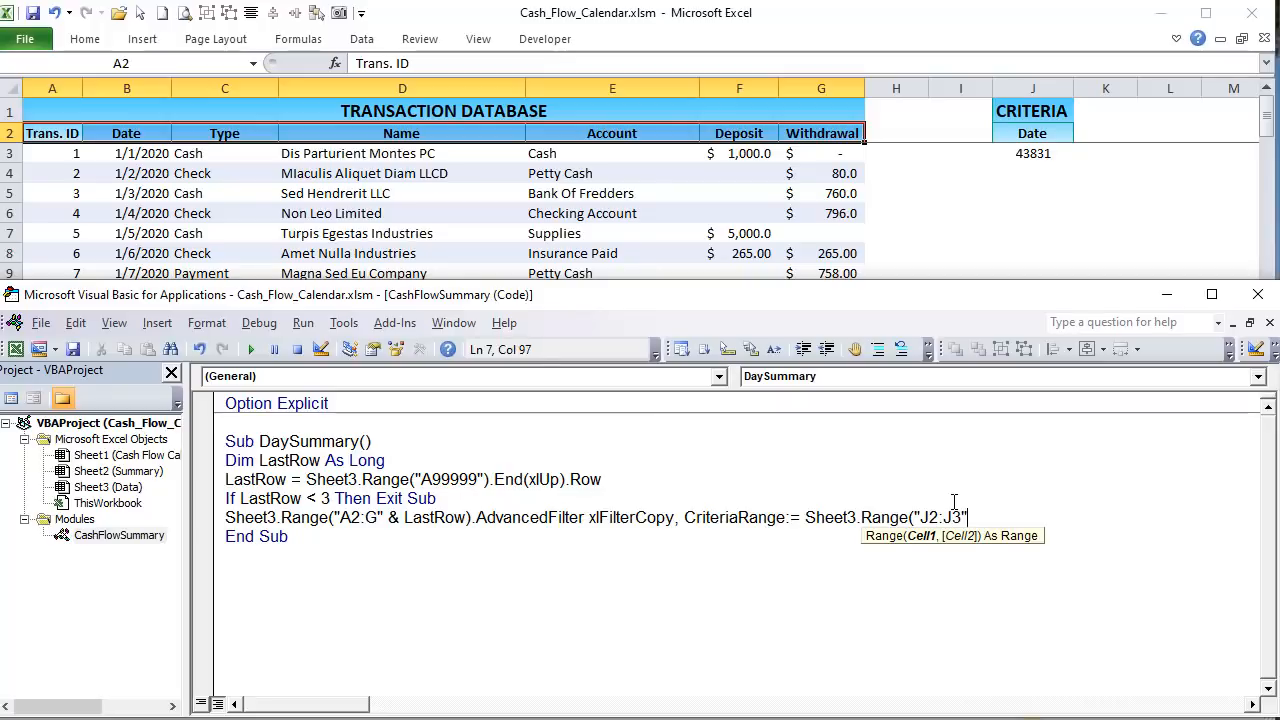
text(, )
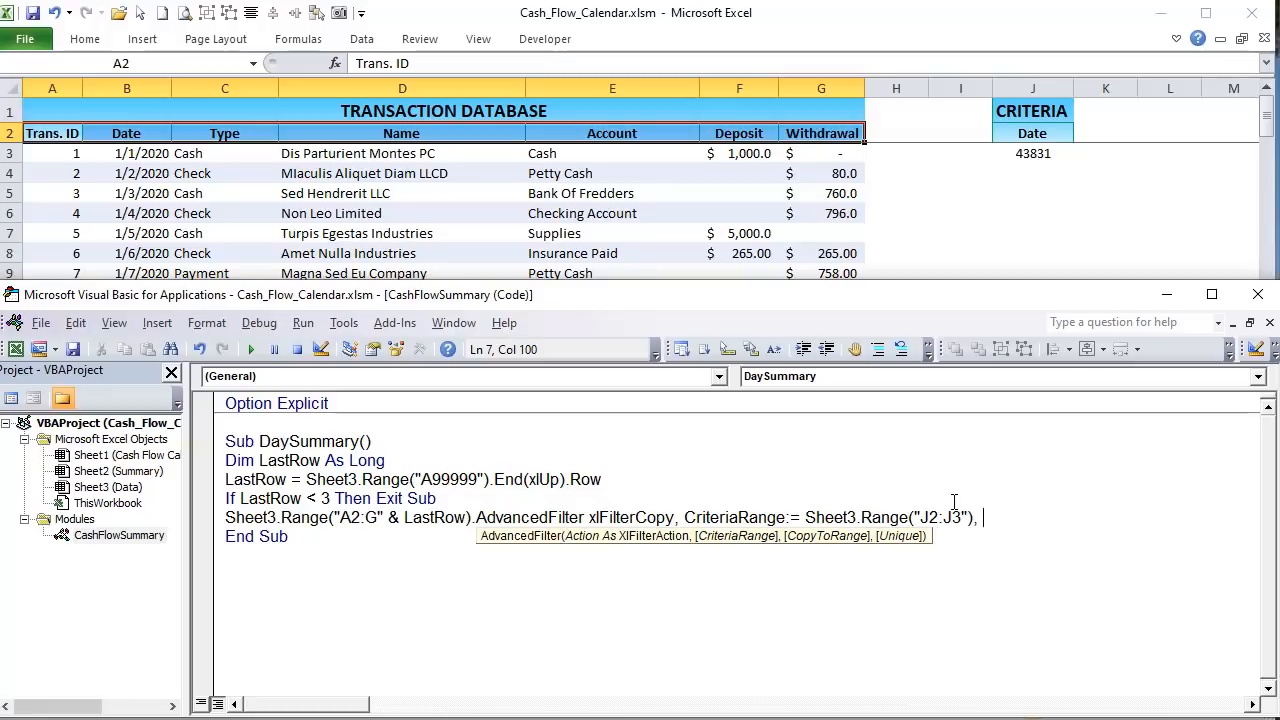
- Complete the AdvancedFilter statement with CopyToRange:=Sheet3.Range("P2:R2"), checked against the Results headers, and Unique:=False
text(CopyToRange:= Sheet3)
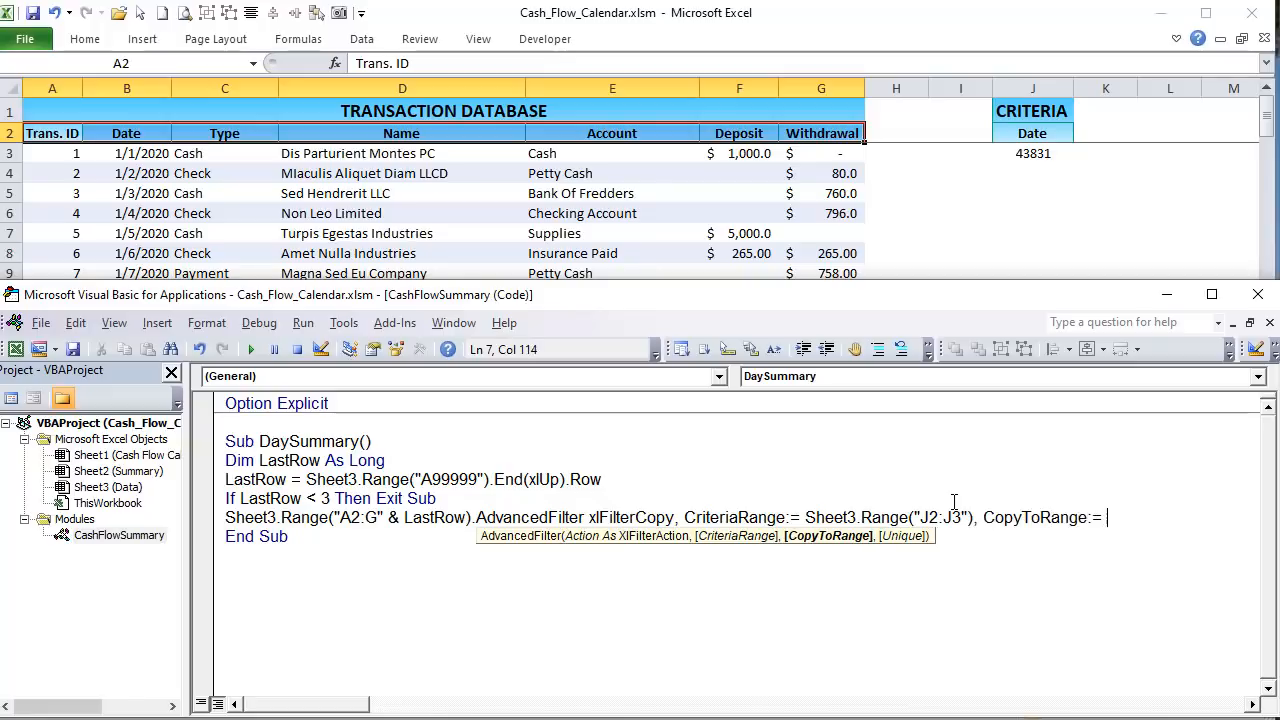
text(.Range()
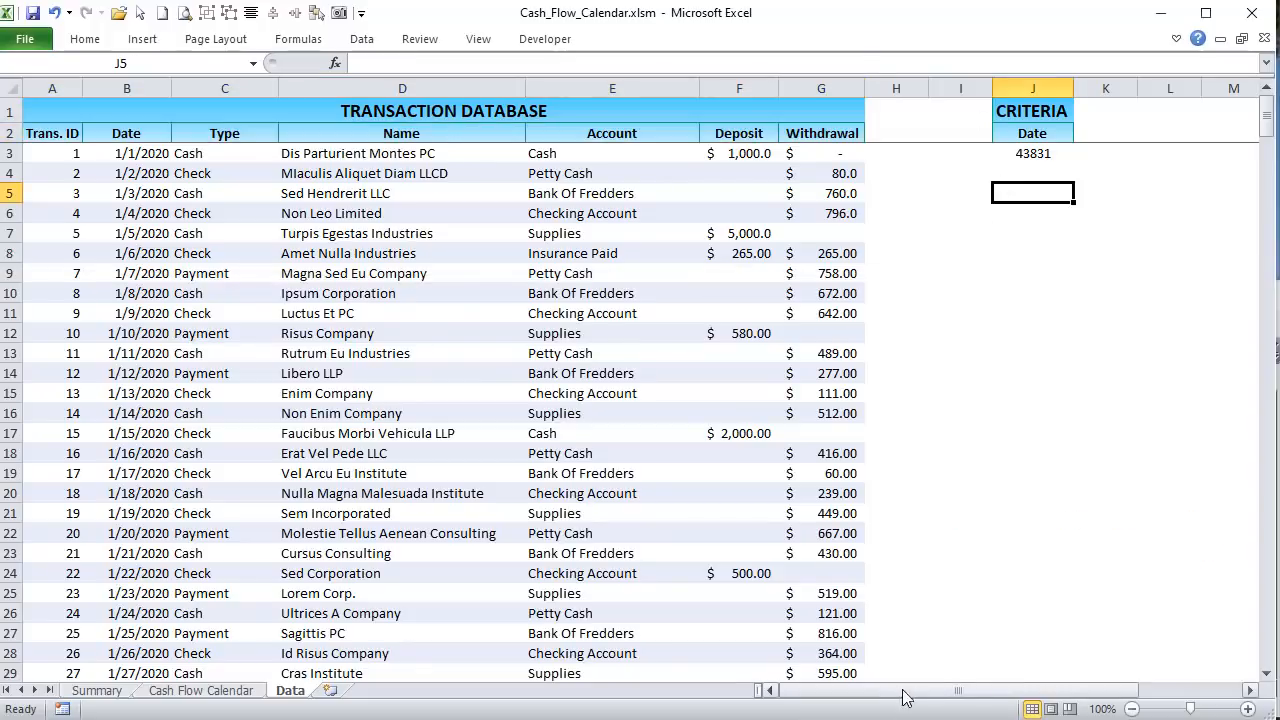
drag(915, 697, 960, 697)
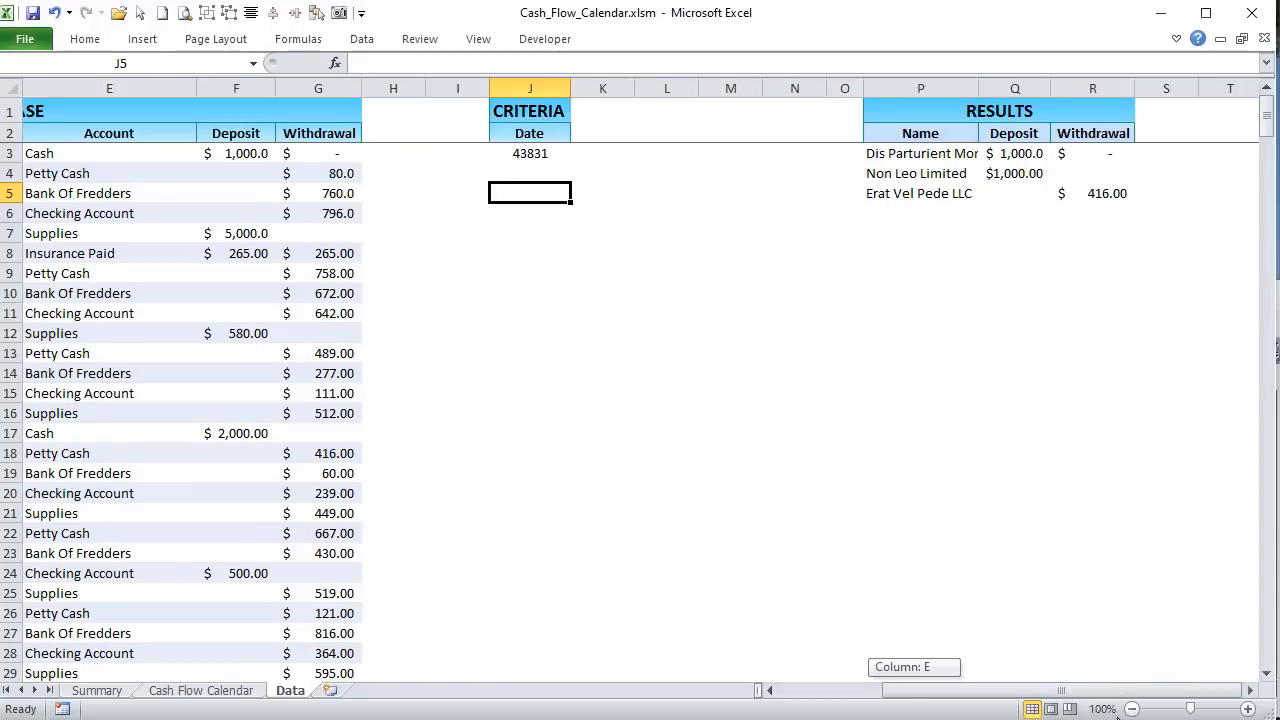
click(917, 131)
drag(917, 128, 1128, 131)
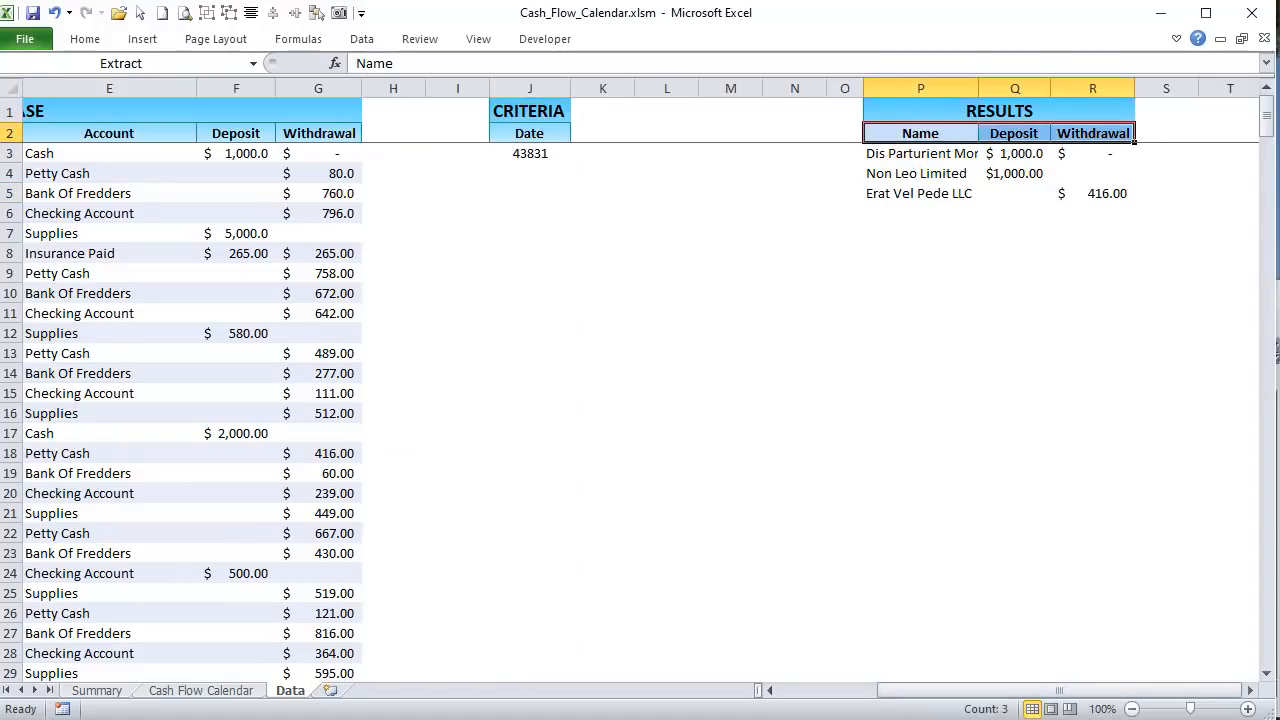
key(alt+F11)
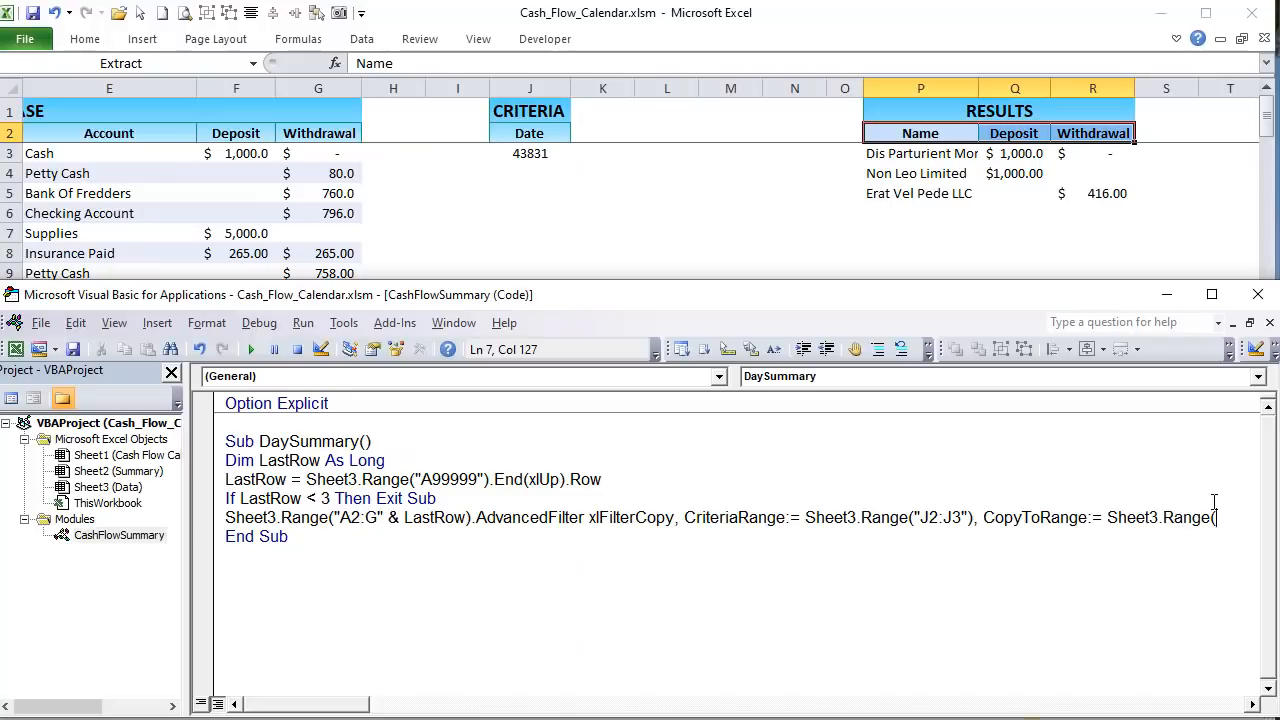
text("P2:)
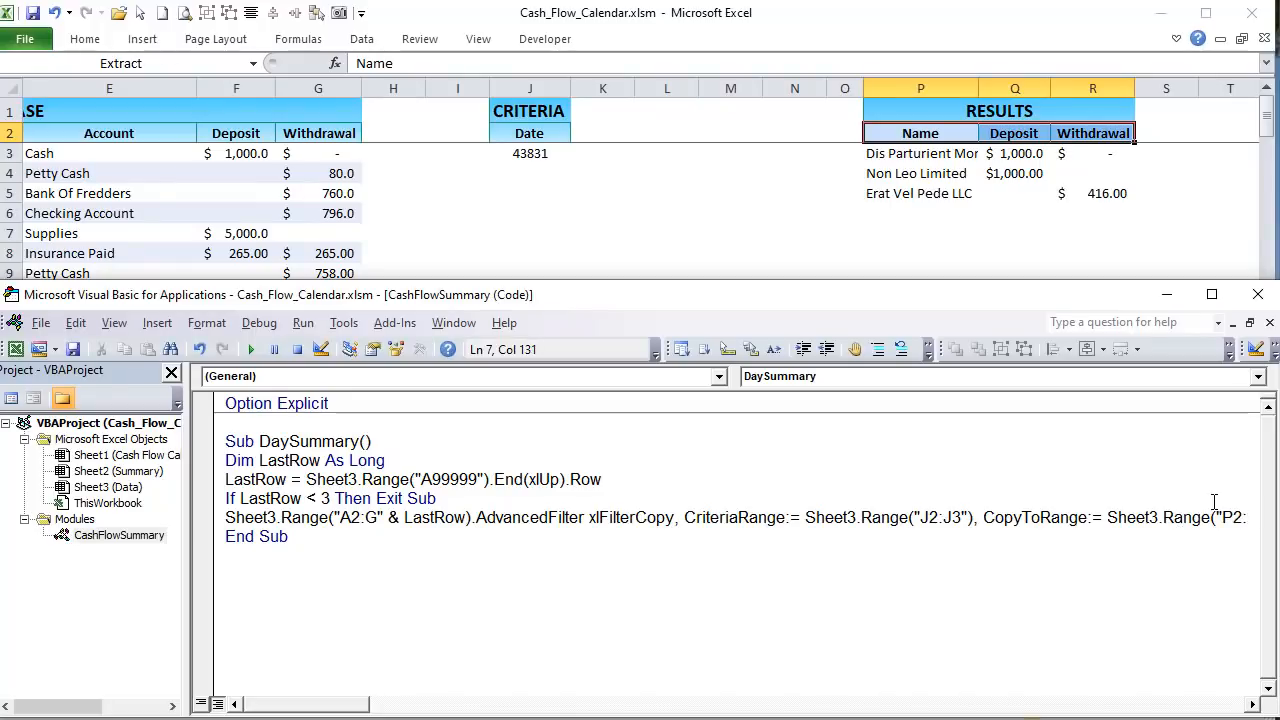
text(R2"))
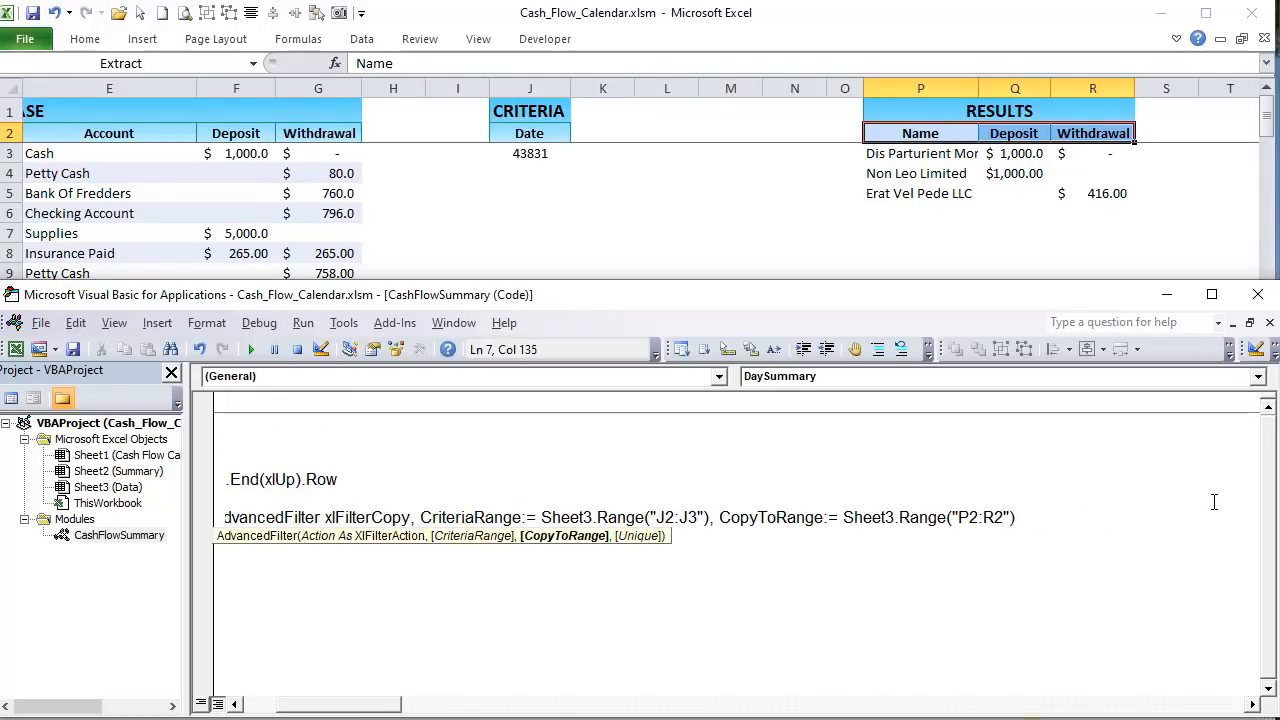
text(, Unique )
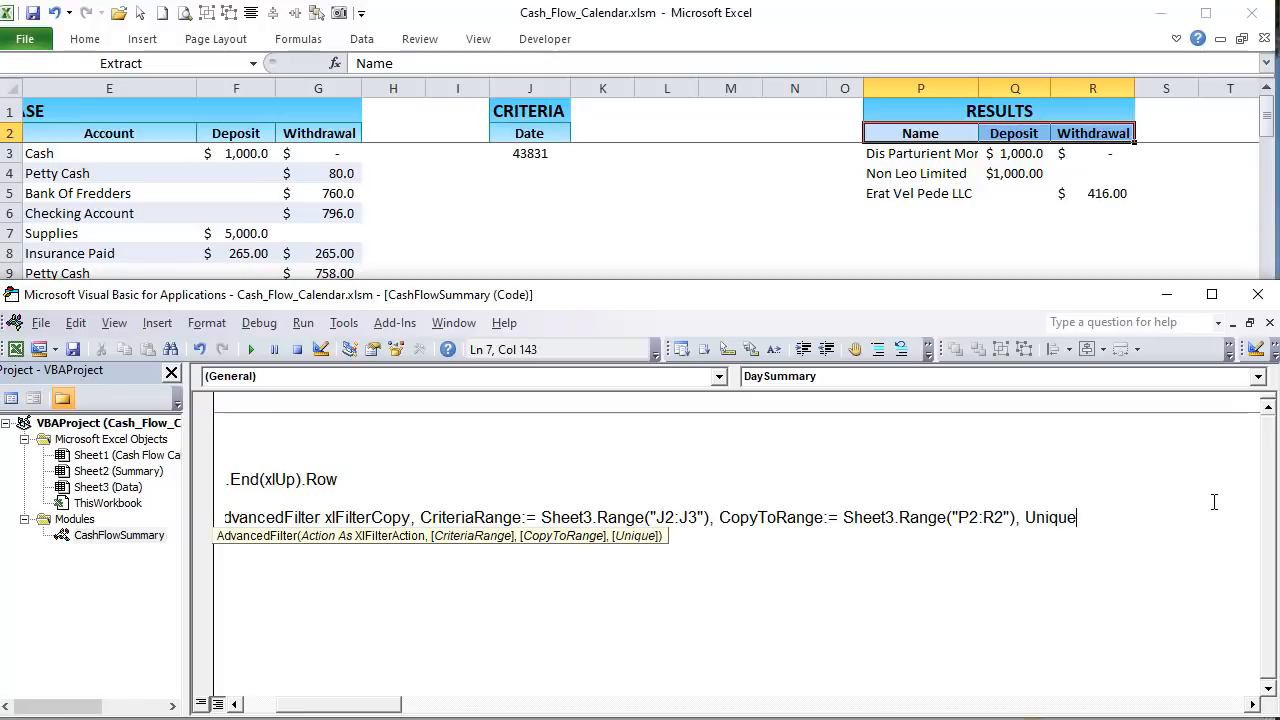
text(:= False)
key(Return)
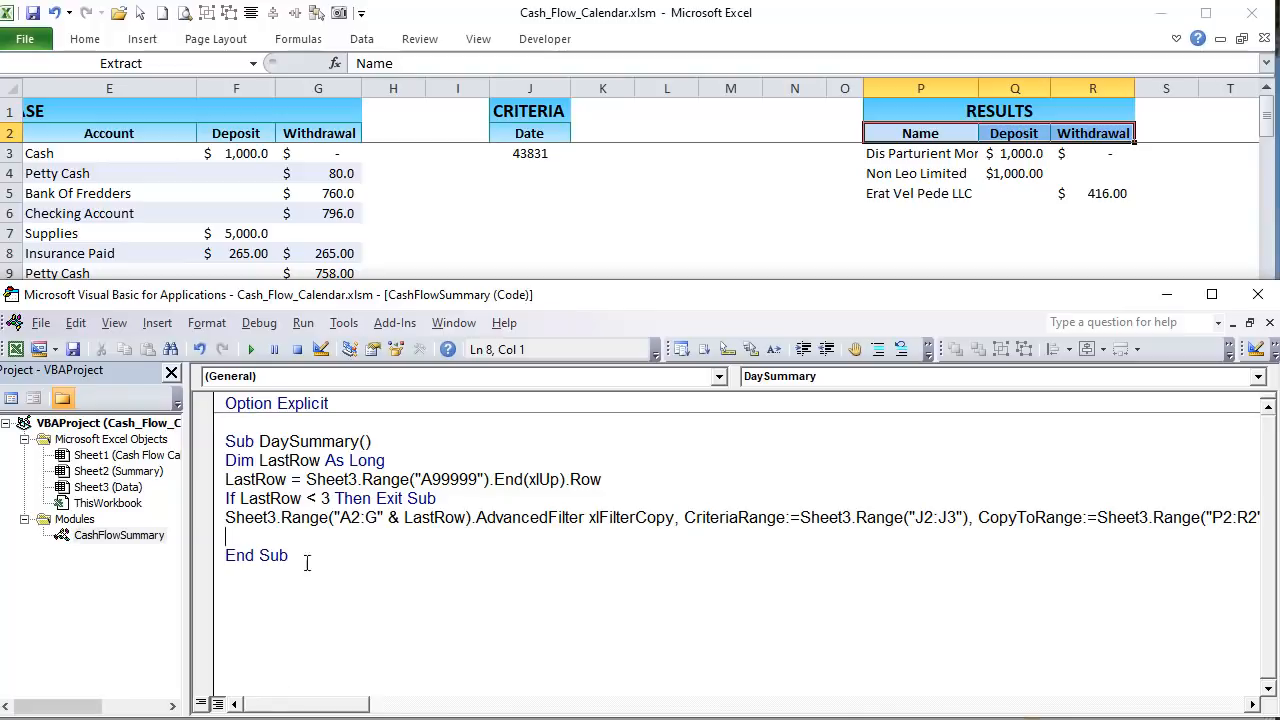
- Review the AdvancedFilter action, criteria range and copy range in DaySummary against the result rows P3:R5 on the Data sheet
drag(483, 519, 618, 517)
drag(740, 517, 788, 517)
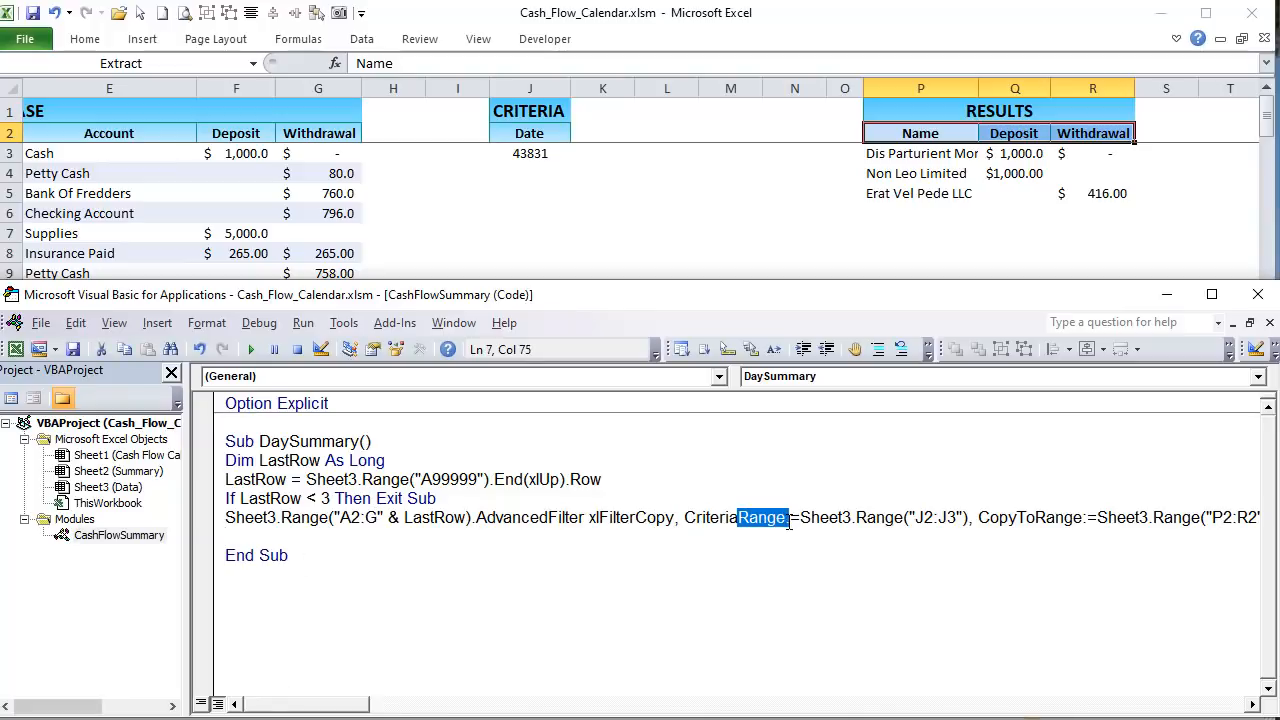
click(877, 517)
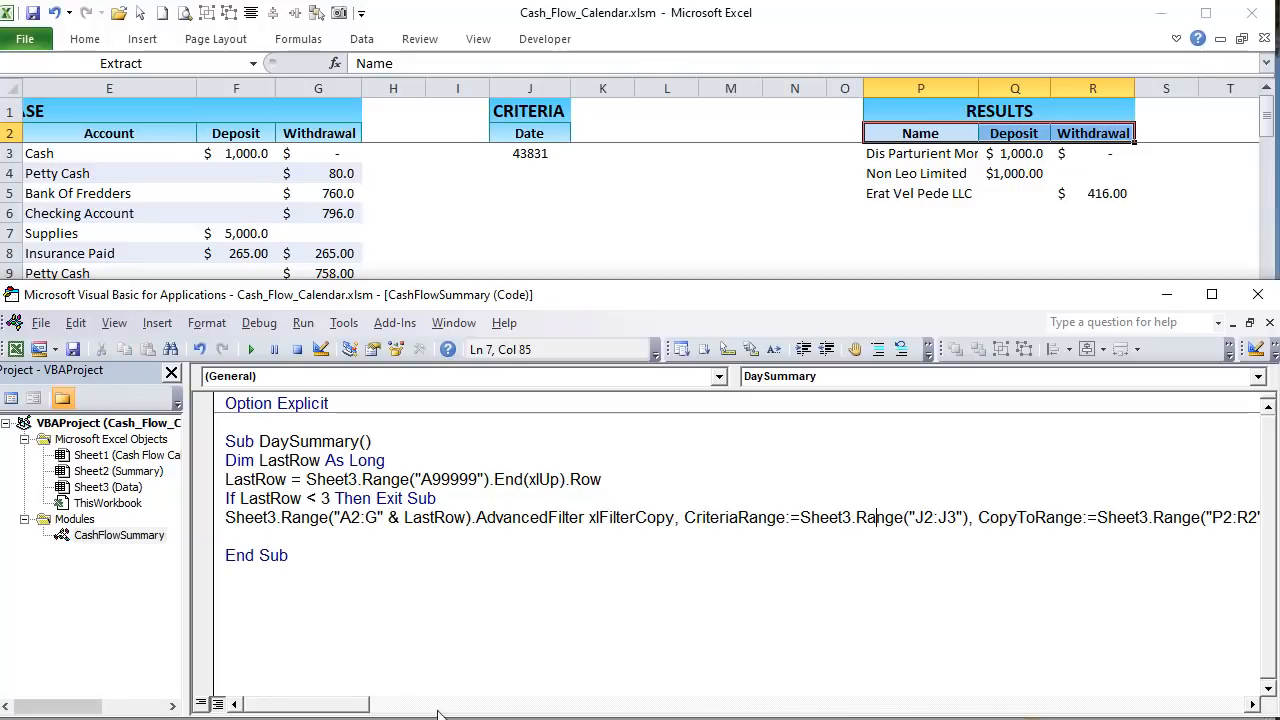
drag(317, 712, 345, 709)
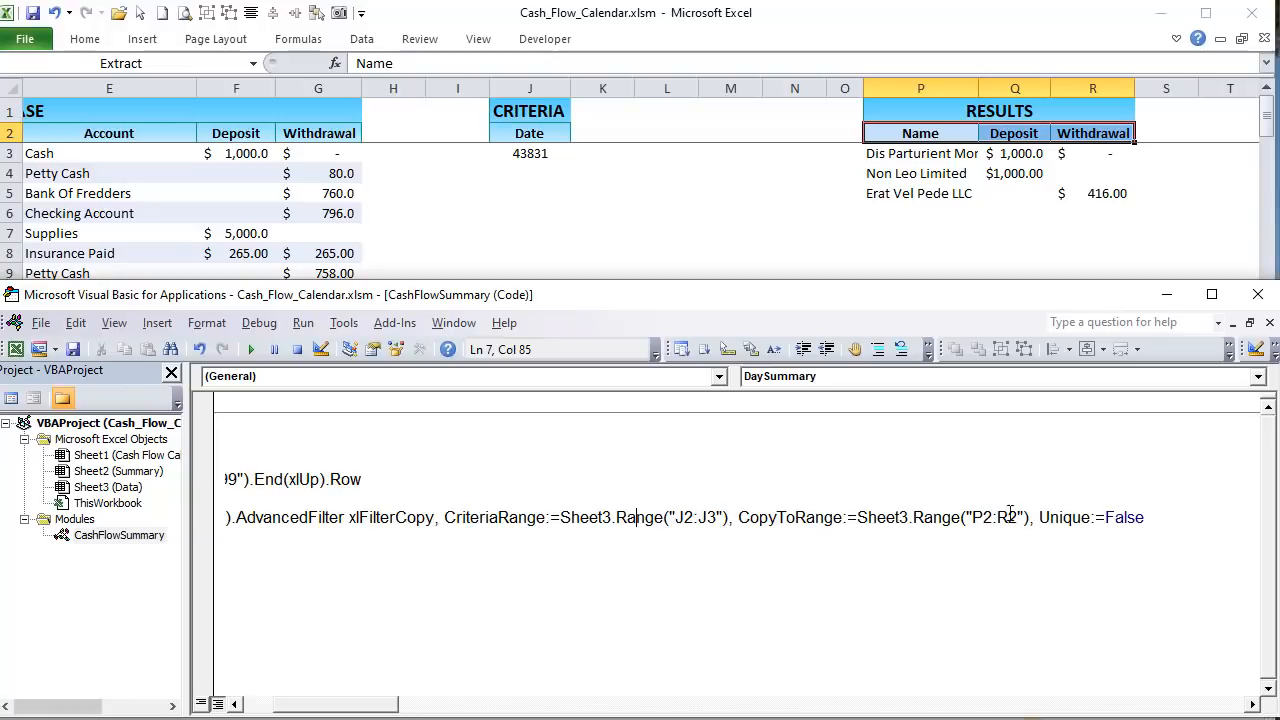
click(1152, 517)
drag(878, 160, 1087, 190)
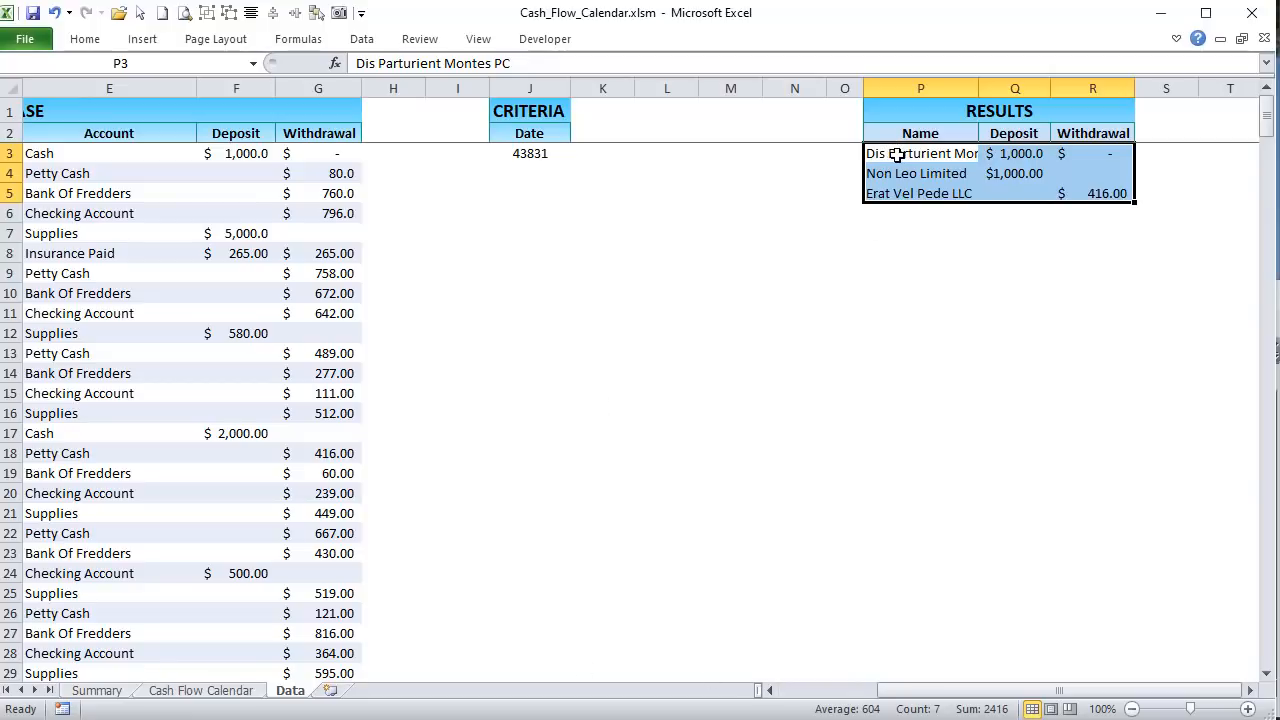
drag(900, 152, 1122, 195)
key(alt+F11)
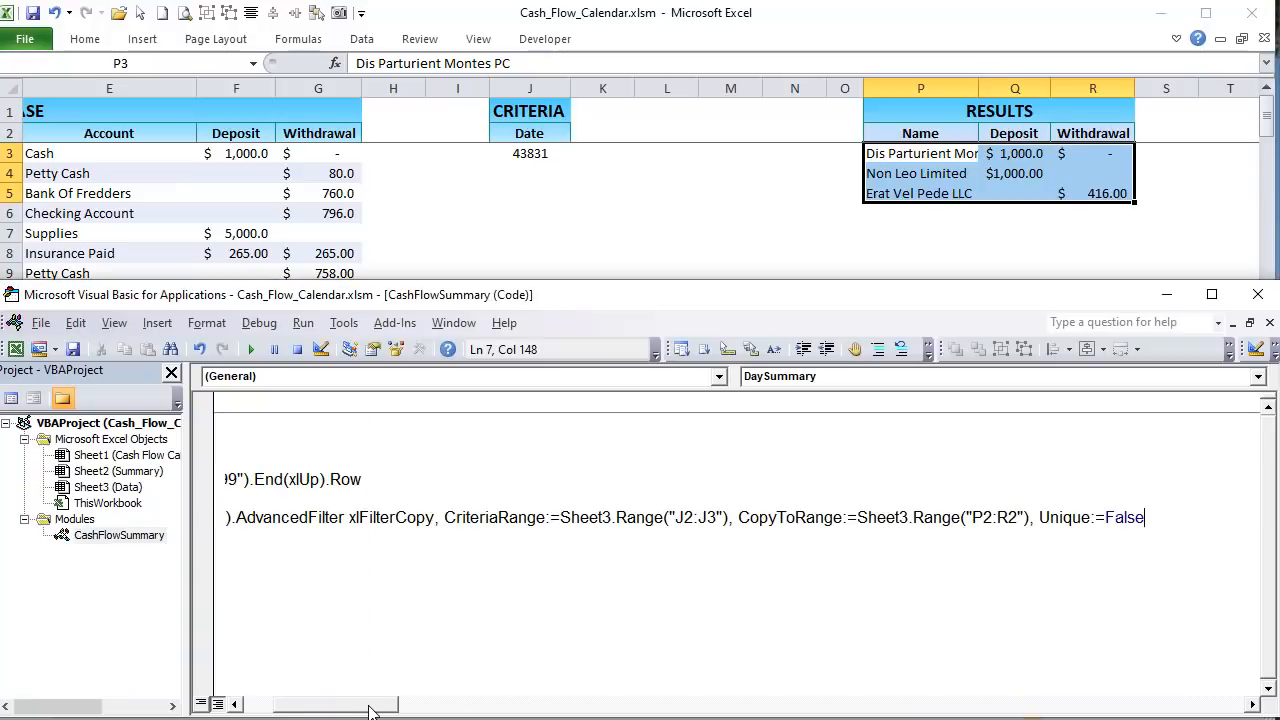
- Remove the blank line between the AdvancedFilter statement and End Sub in DaySummary
drag(371, 707, 334, 708)
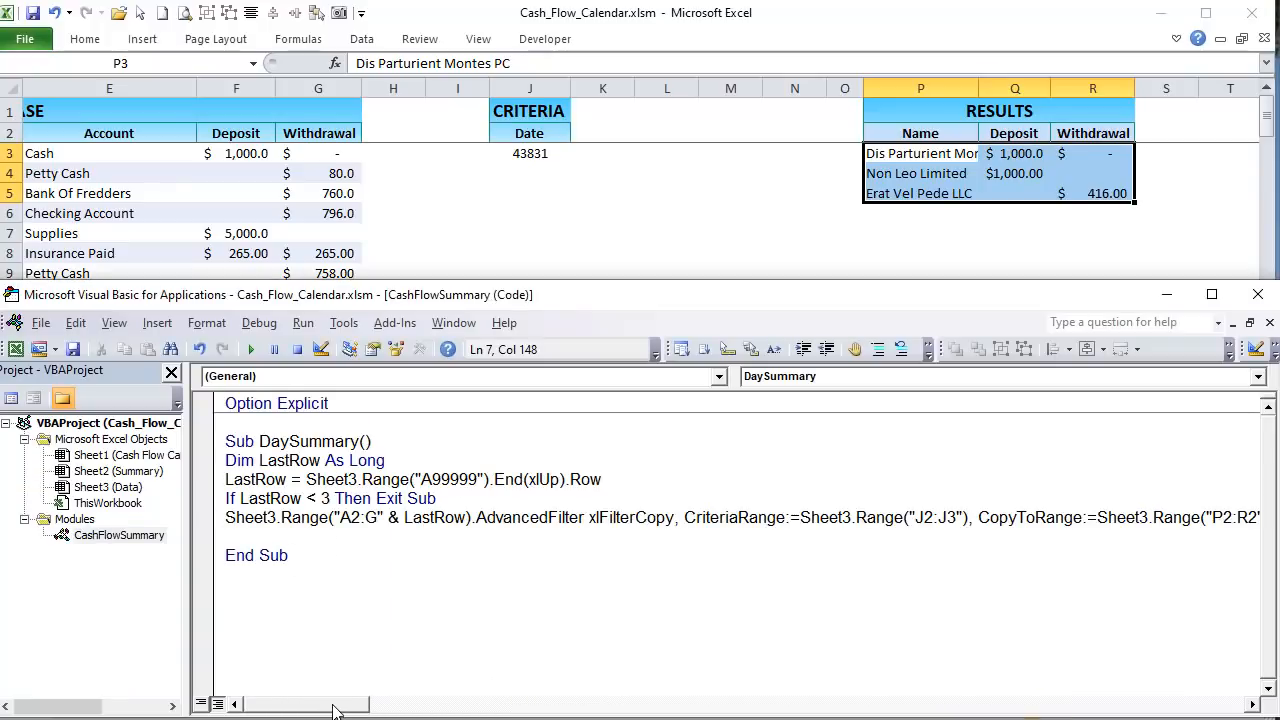
click(326, 542)
key(BackSpace)
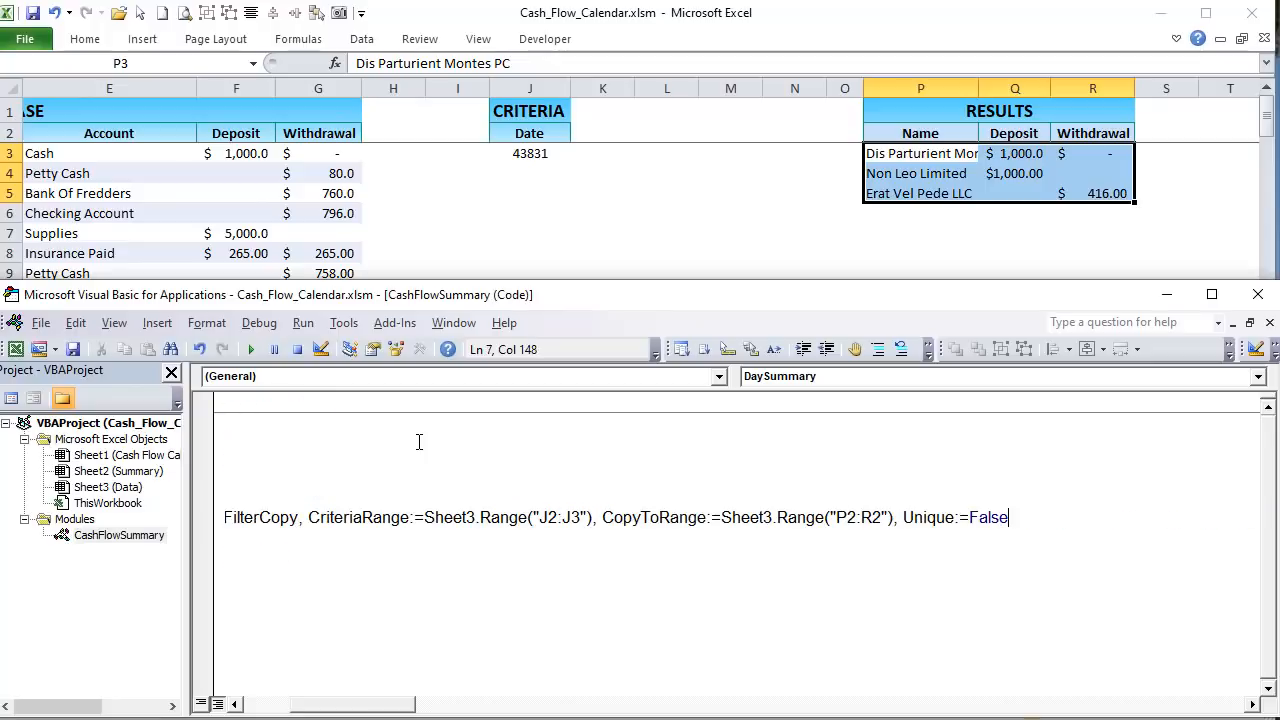
drag(317, 706, 239, 702)
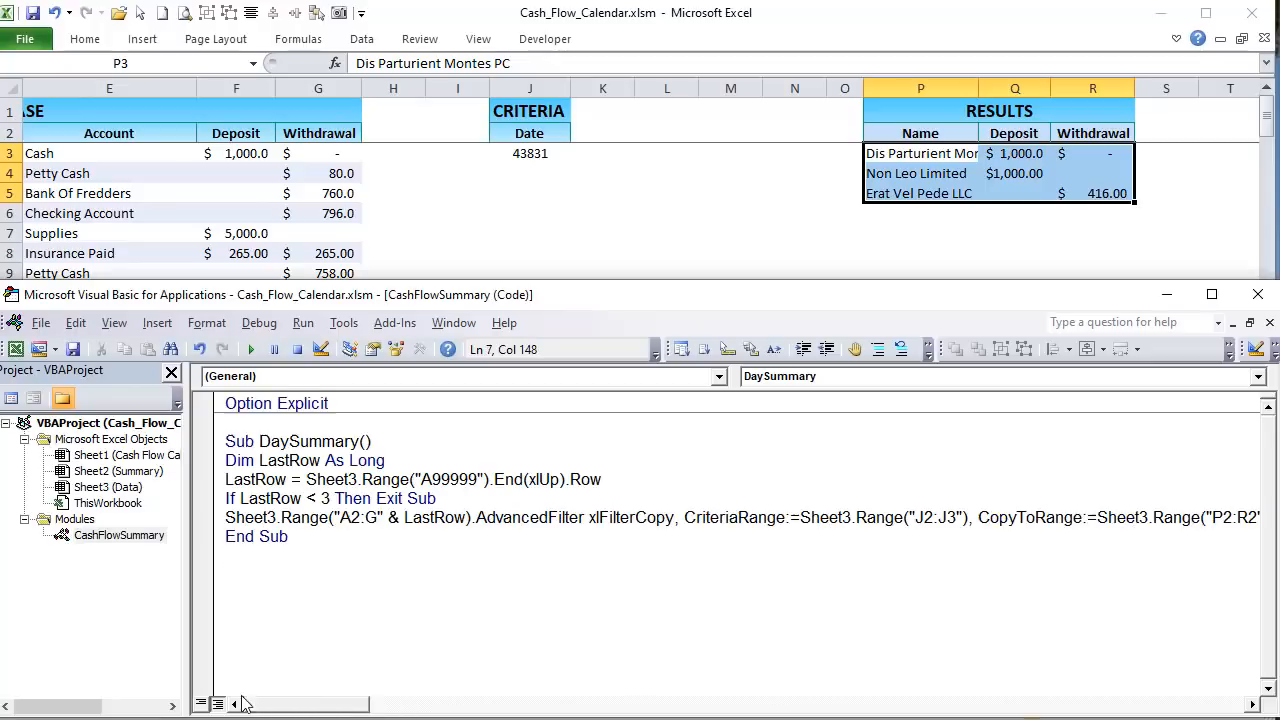
- Create a Worksheet_SelectionChange event procedure in the code of Sheet1, the Cash Flow Calendar sheet
drag(360, 441, 266, 433)
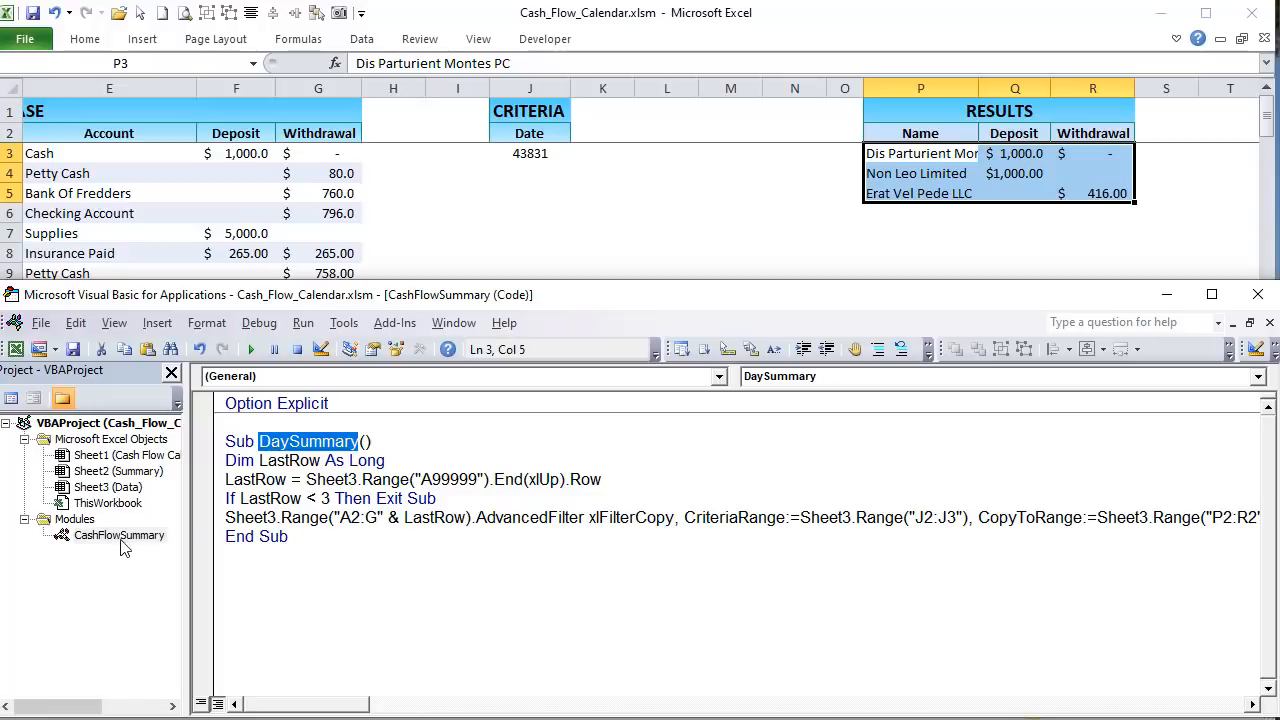
double_click(116, 456)
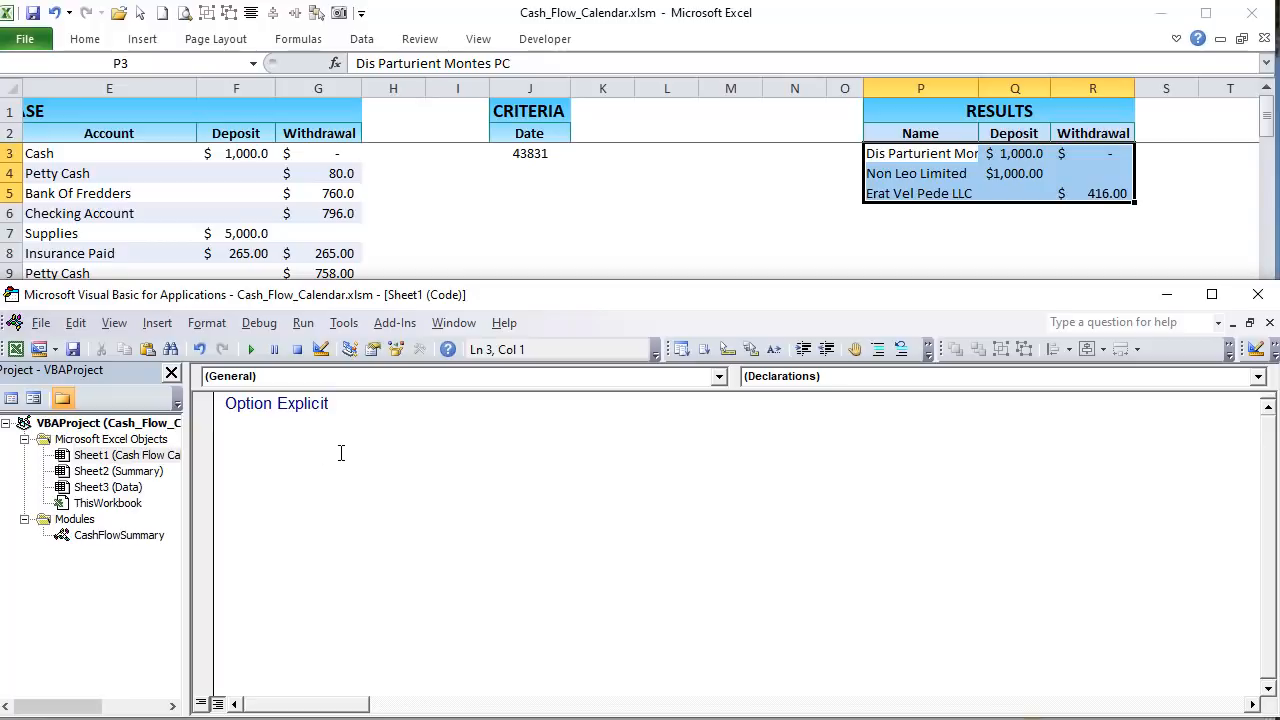
click(717, 378)
click(572, 410)
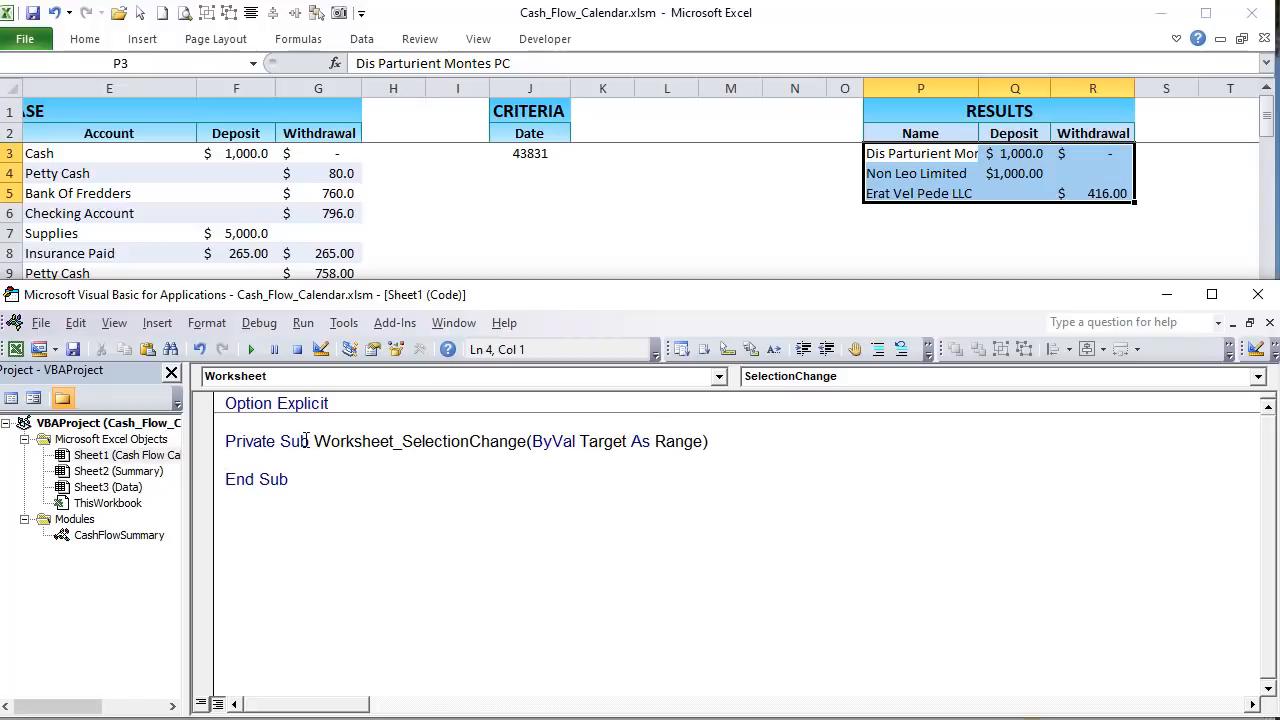
- Check the extent of the calendar's day cells and begin the event procedure with If Not Intersect(Target, Range("B8:H18")) Is Nothing
click(446, 189)
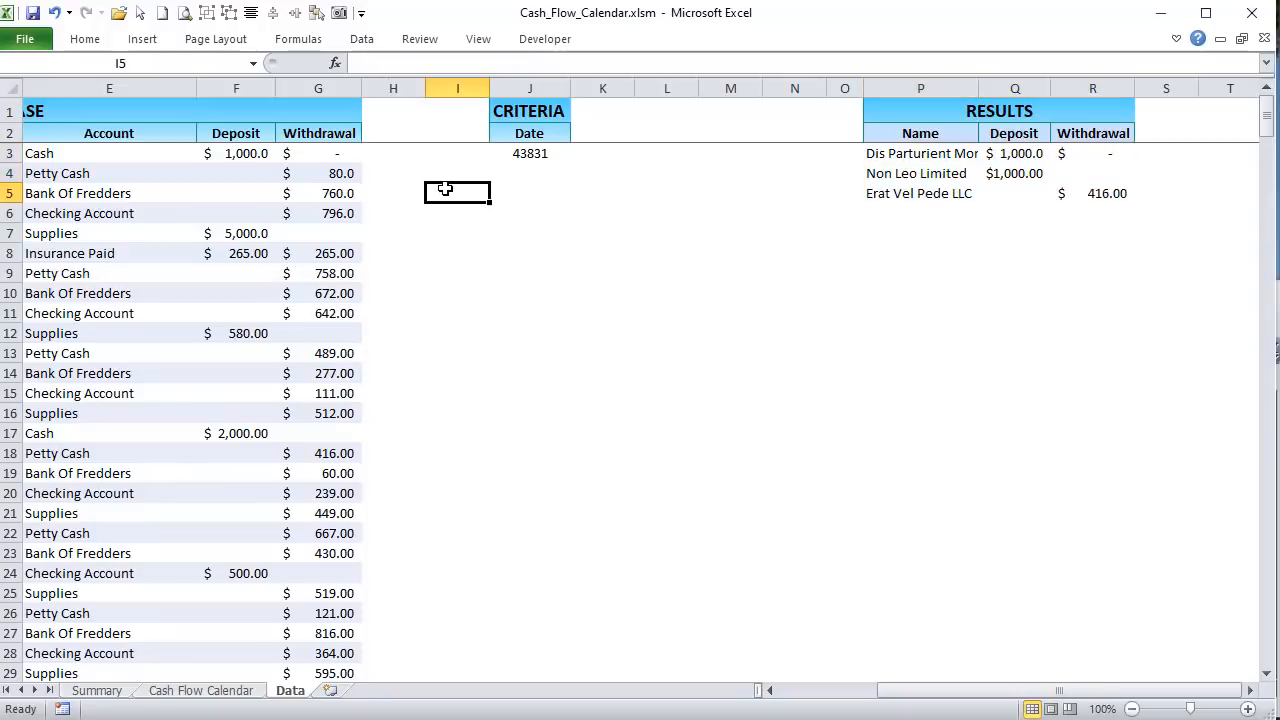
click(176, 692)
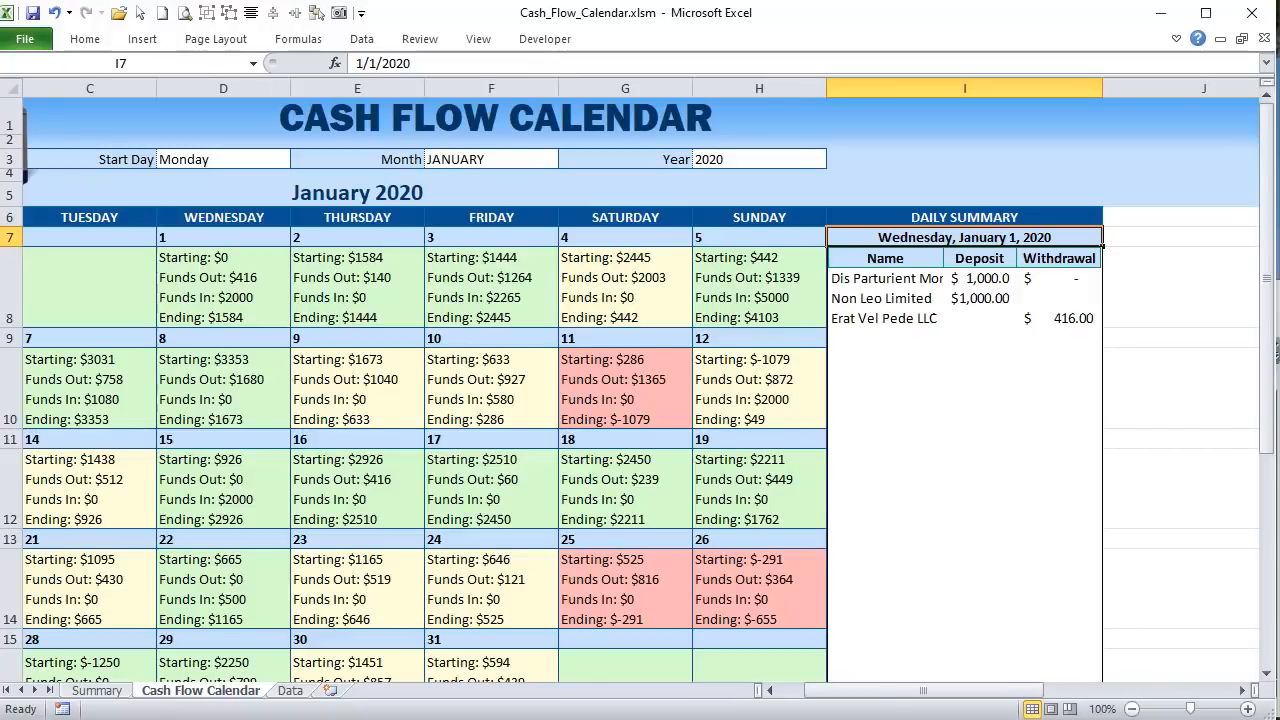
drag(1025, 692, 1001, 692)
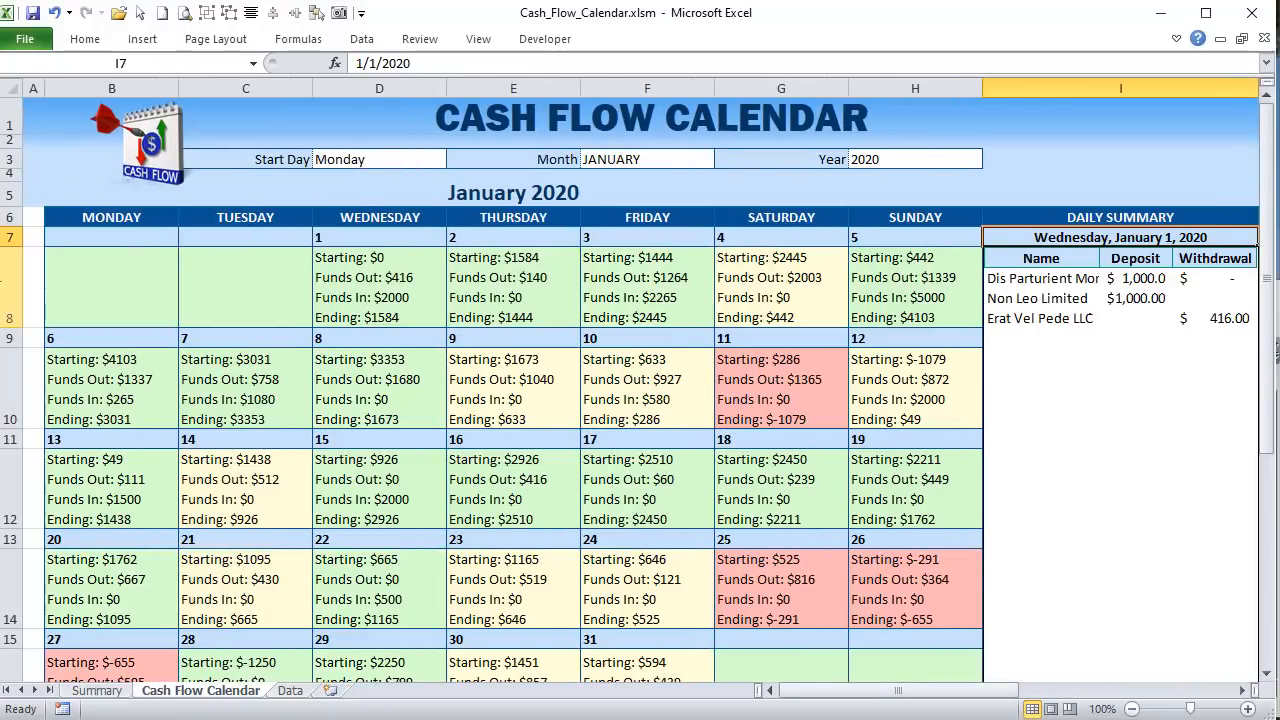
click(82, 260)
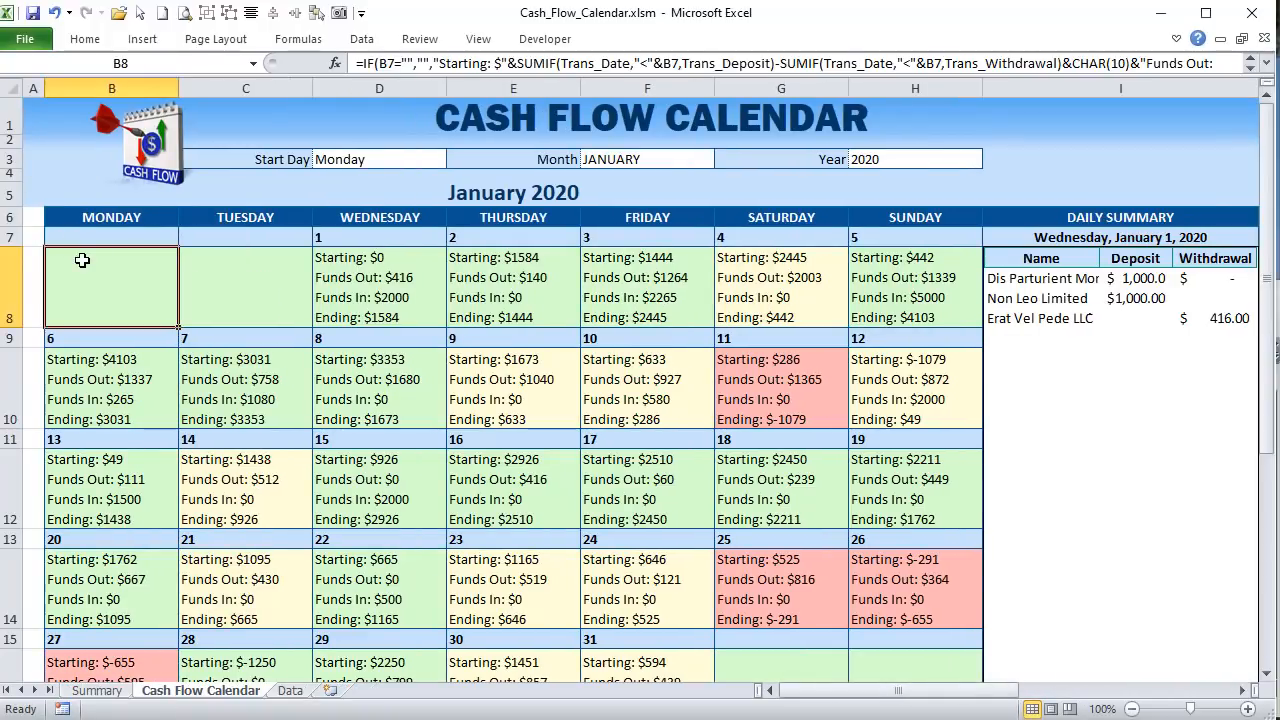
drag(82, 260, 913, 592)
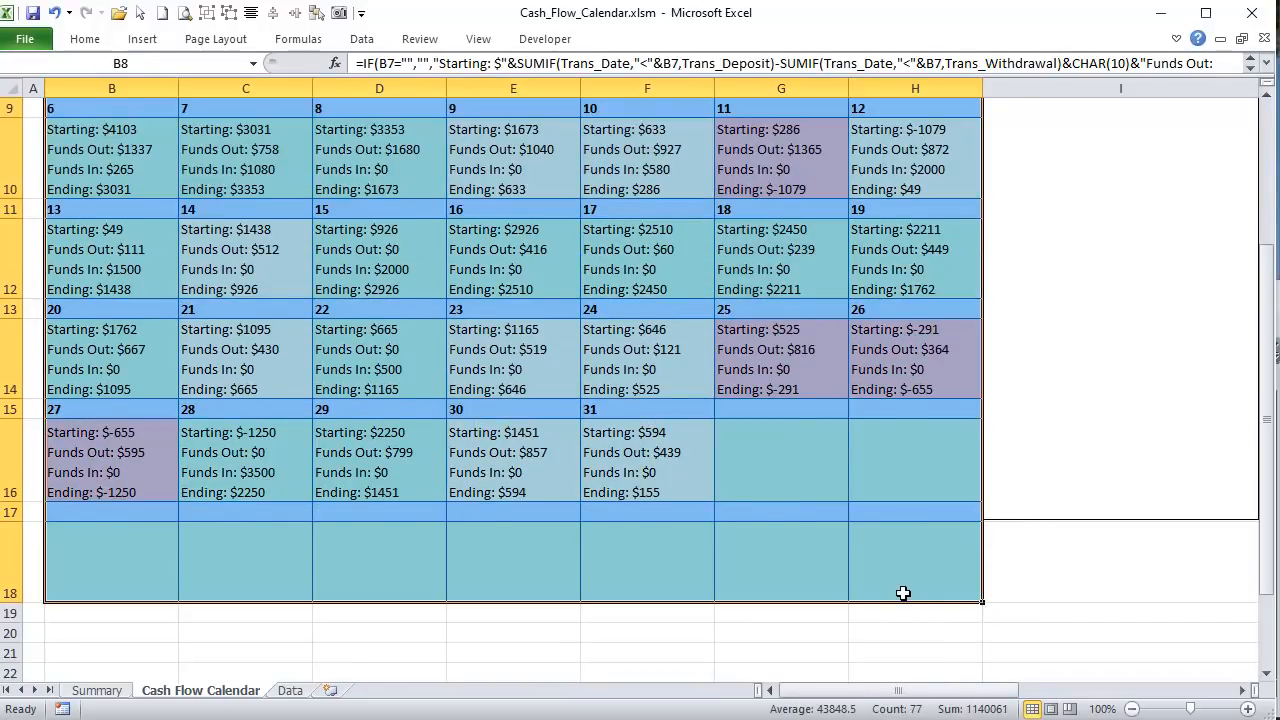
scroll(910, 590, up, 3)
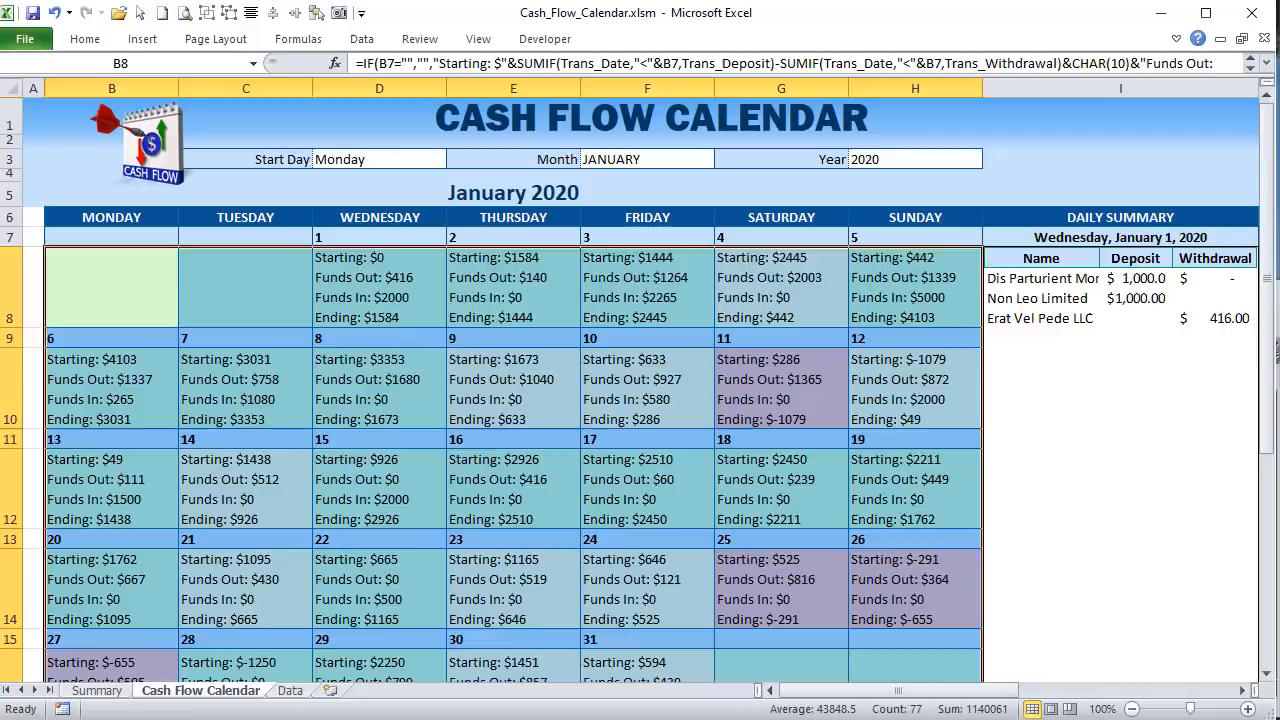
key(alt+F11)
text(If Not Intersect(Target, Range("H12")) Is Nothing)
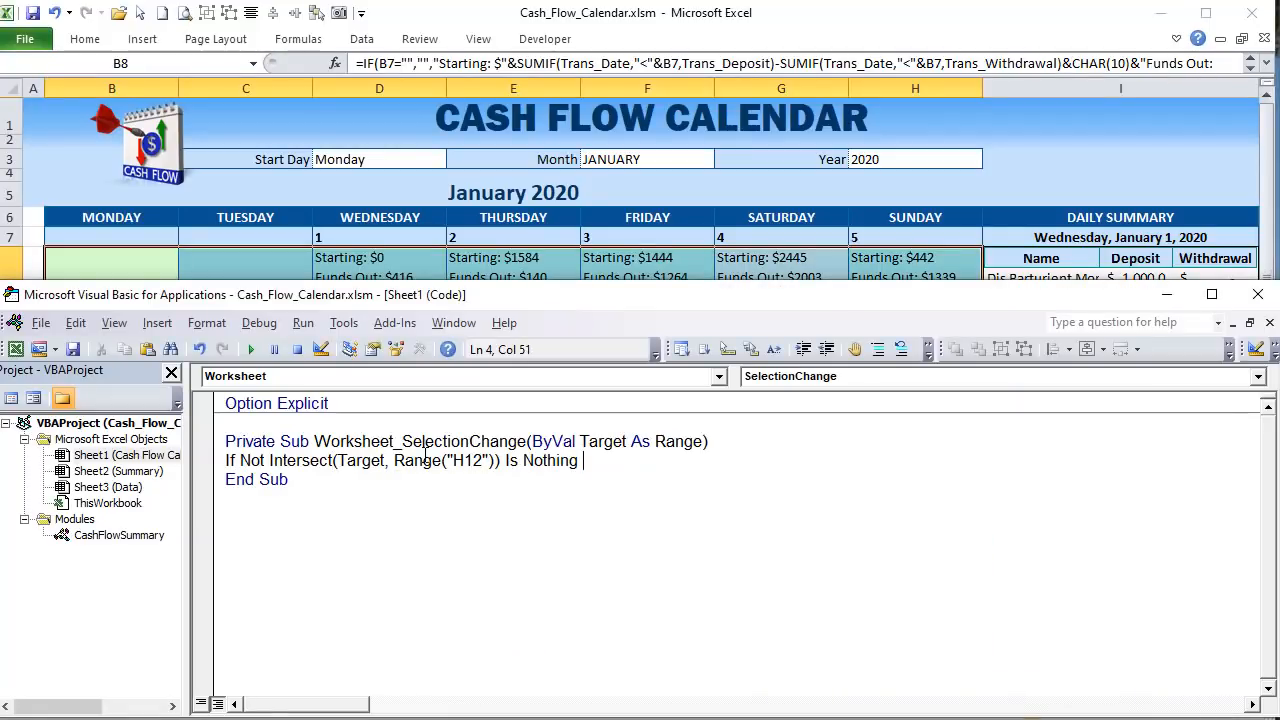
drag(483, 460, 453, 460)
text(B)
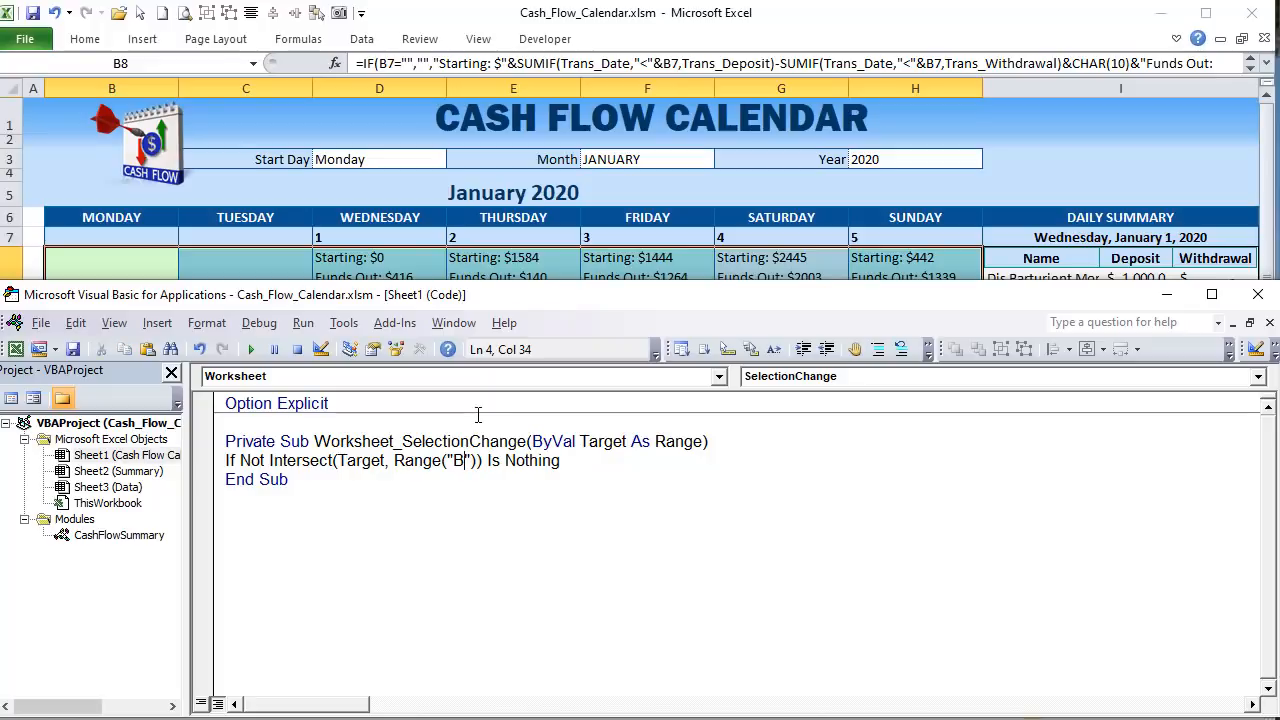
text(8)
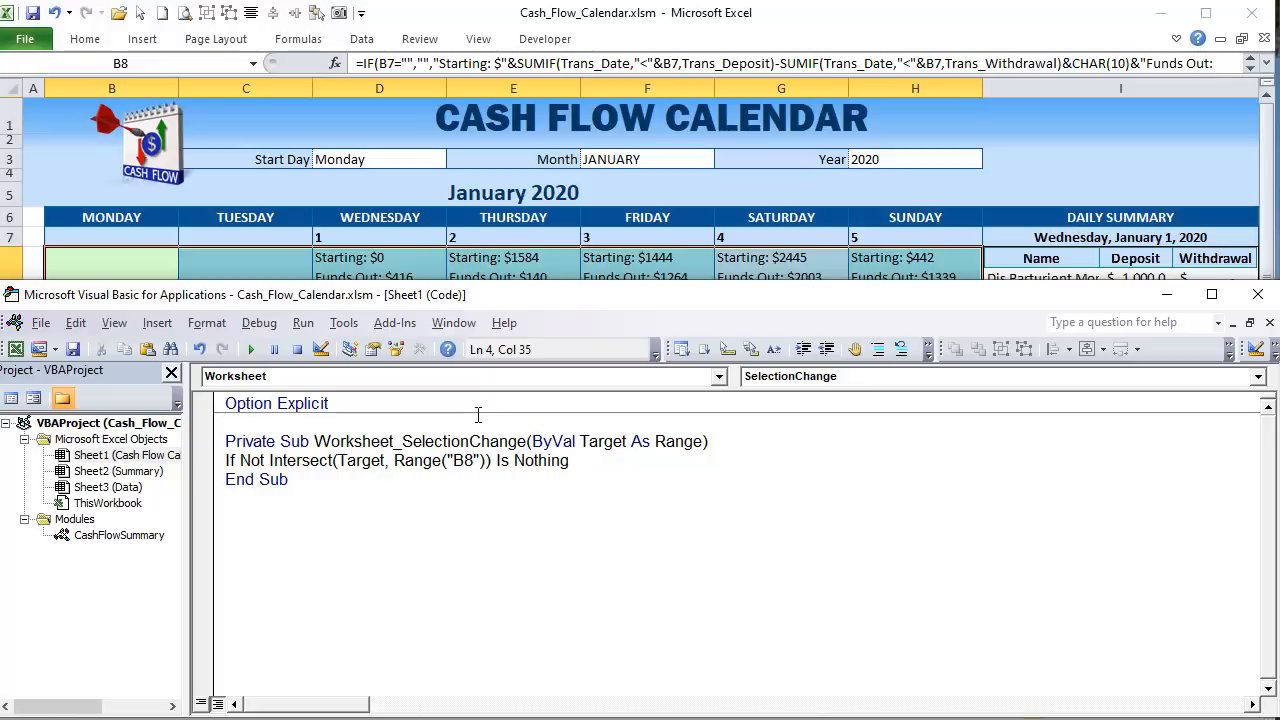
text(:H18)
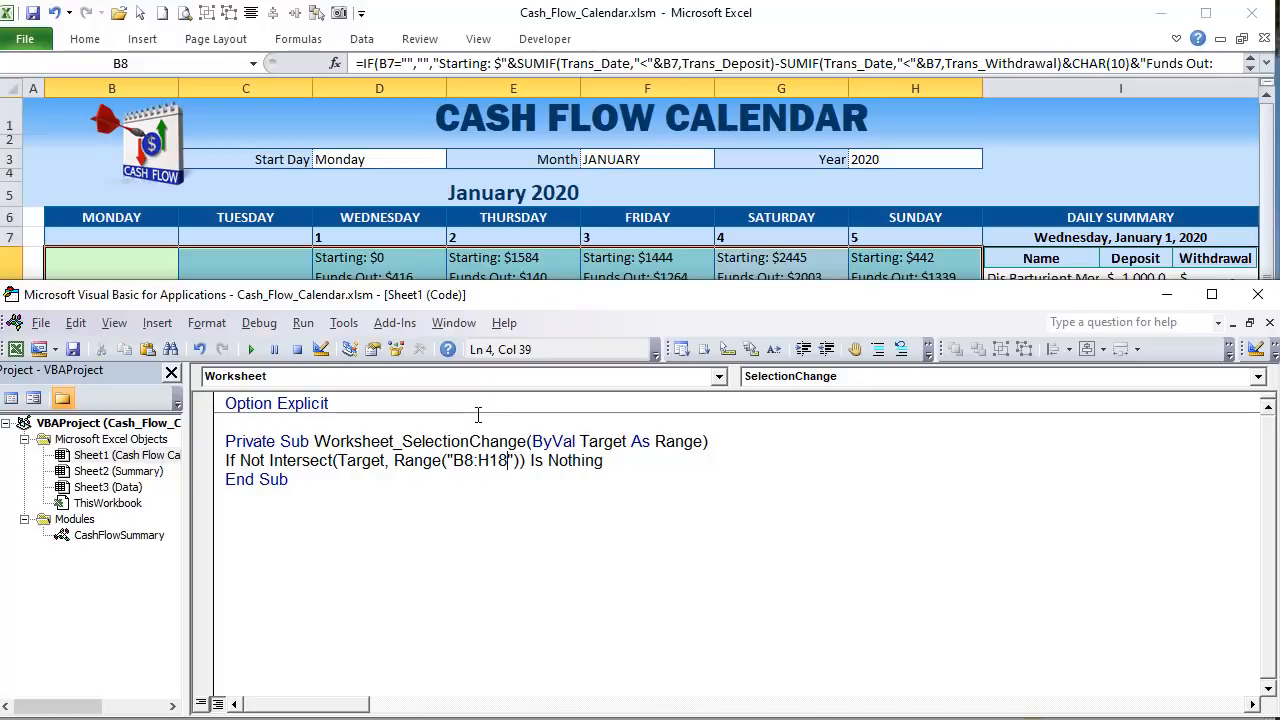
- Extend the If line with the condition and target.Offset(-1,0).Value <> empty, testing the cell above the selected one
click(631, 467)
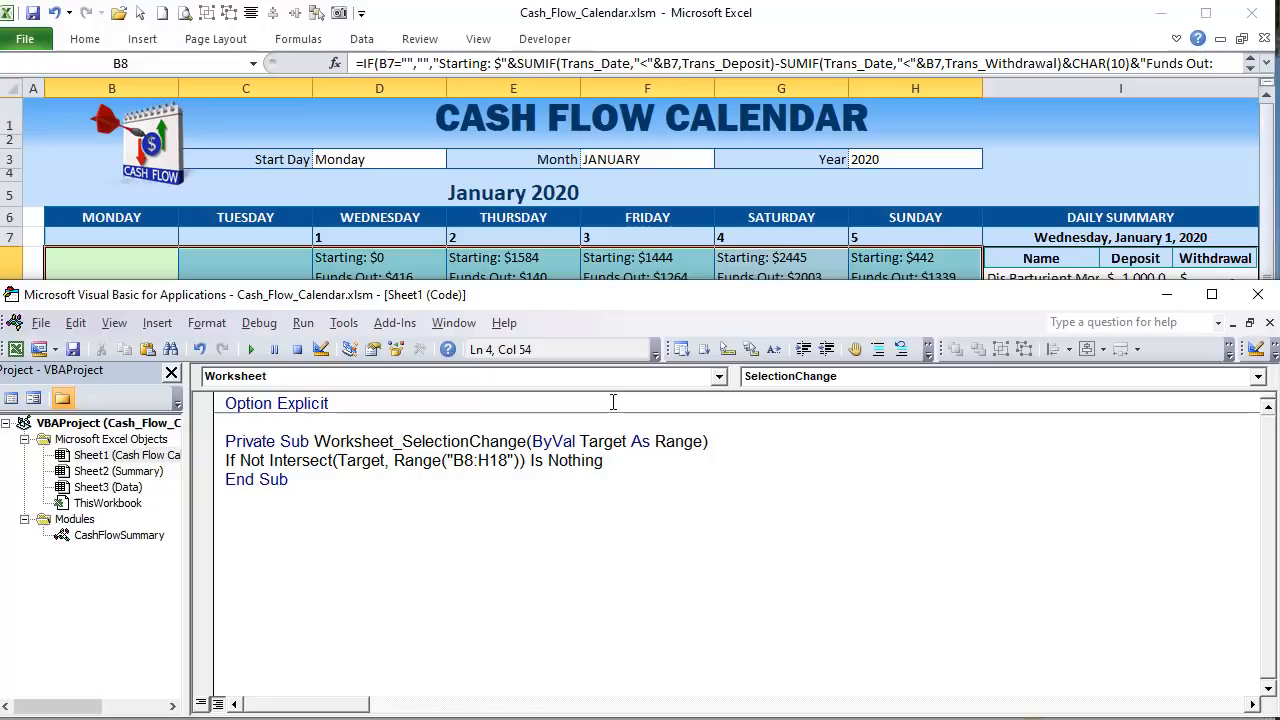
click(668, 262)
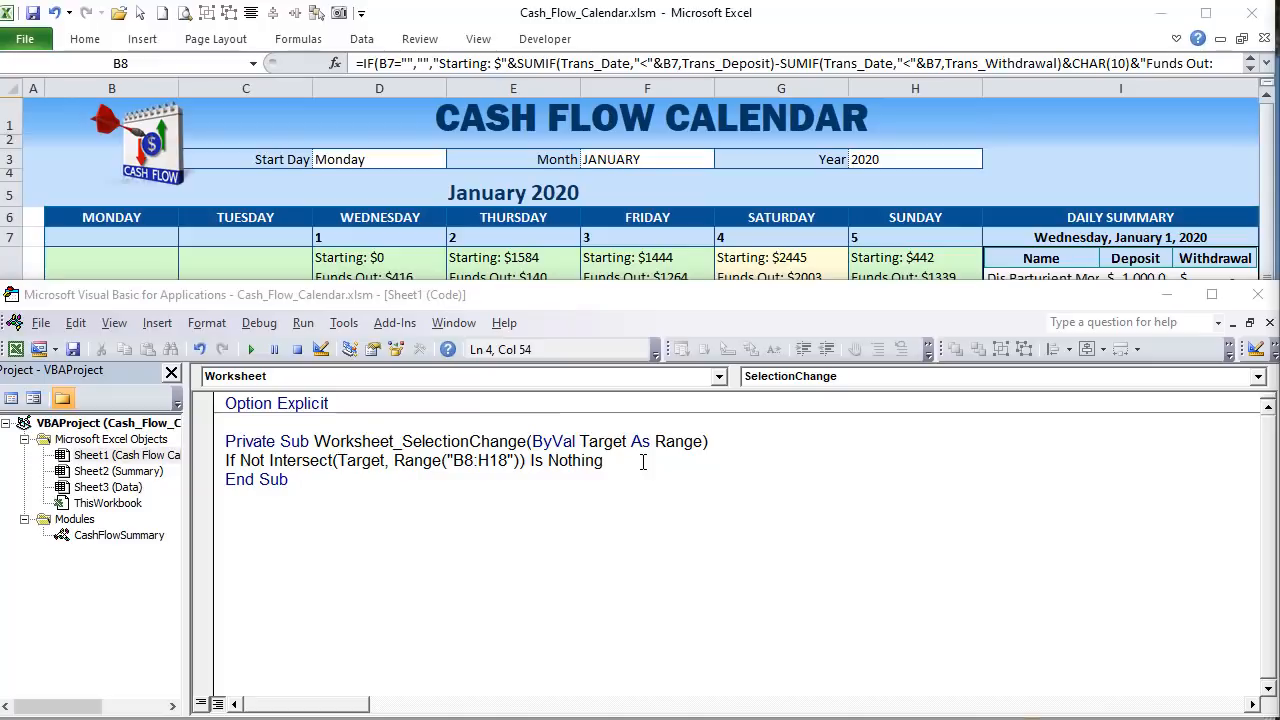
click(643, 461)
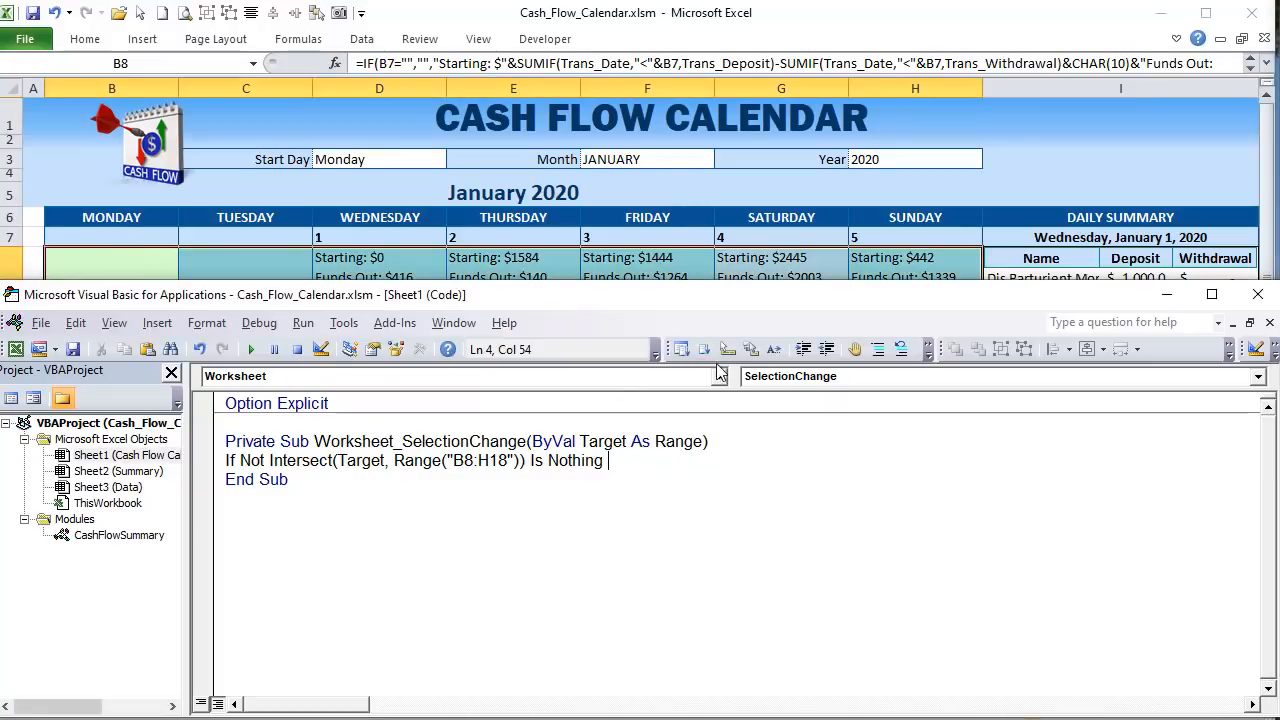
text(and ta)
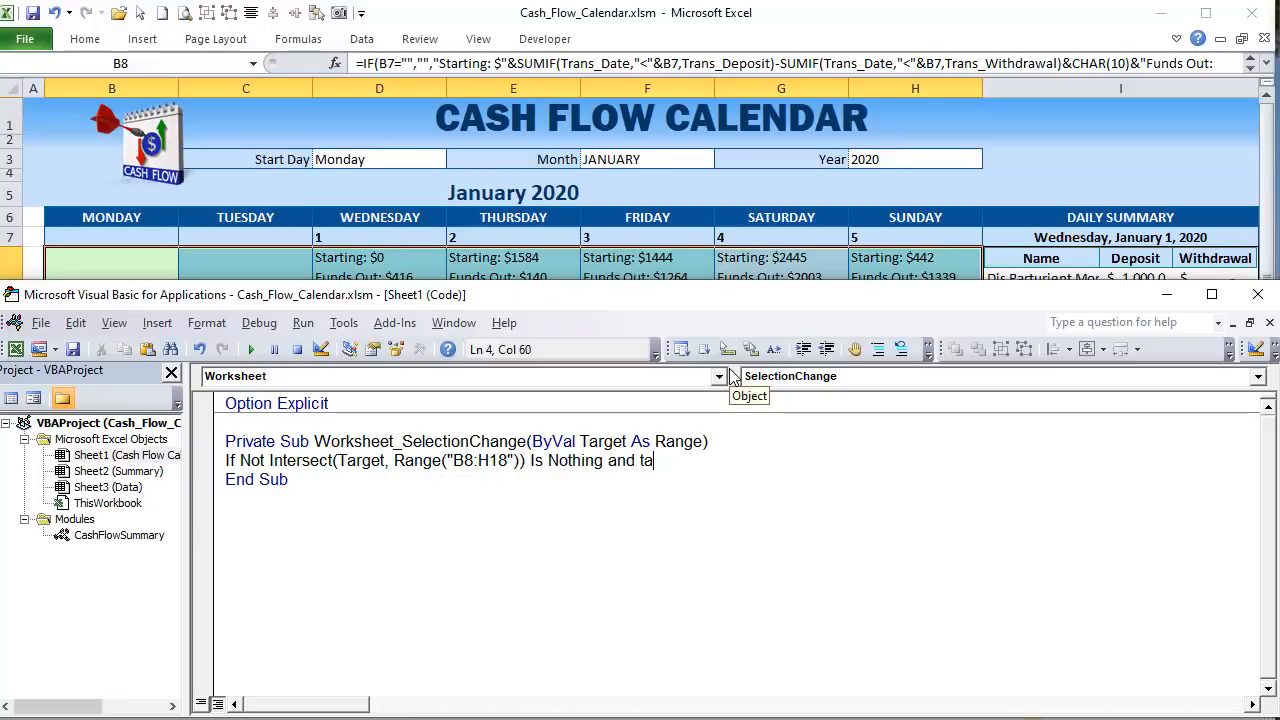
text(rget.off)
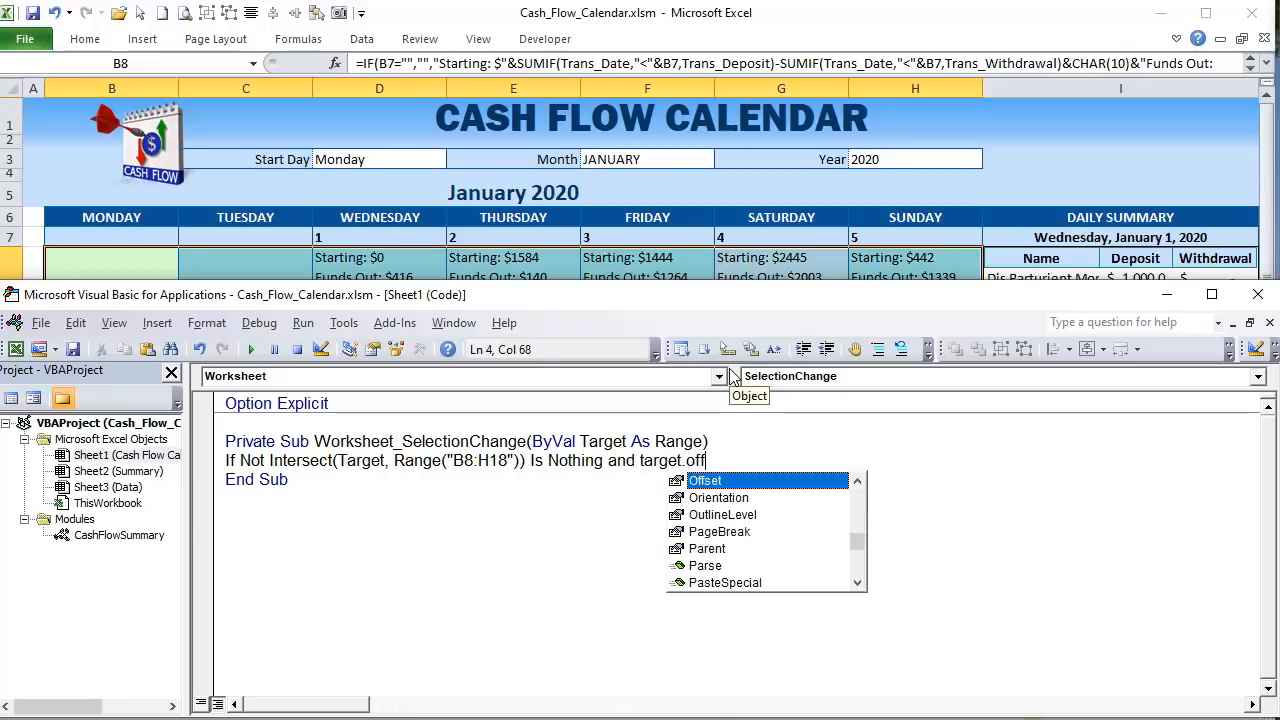
key(Tab)
text(()
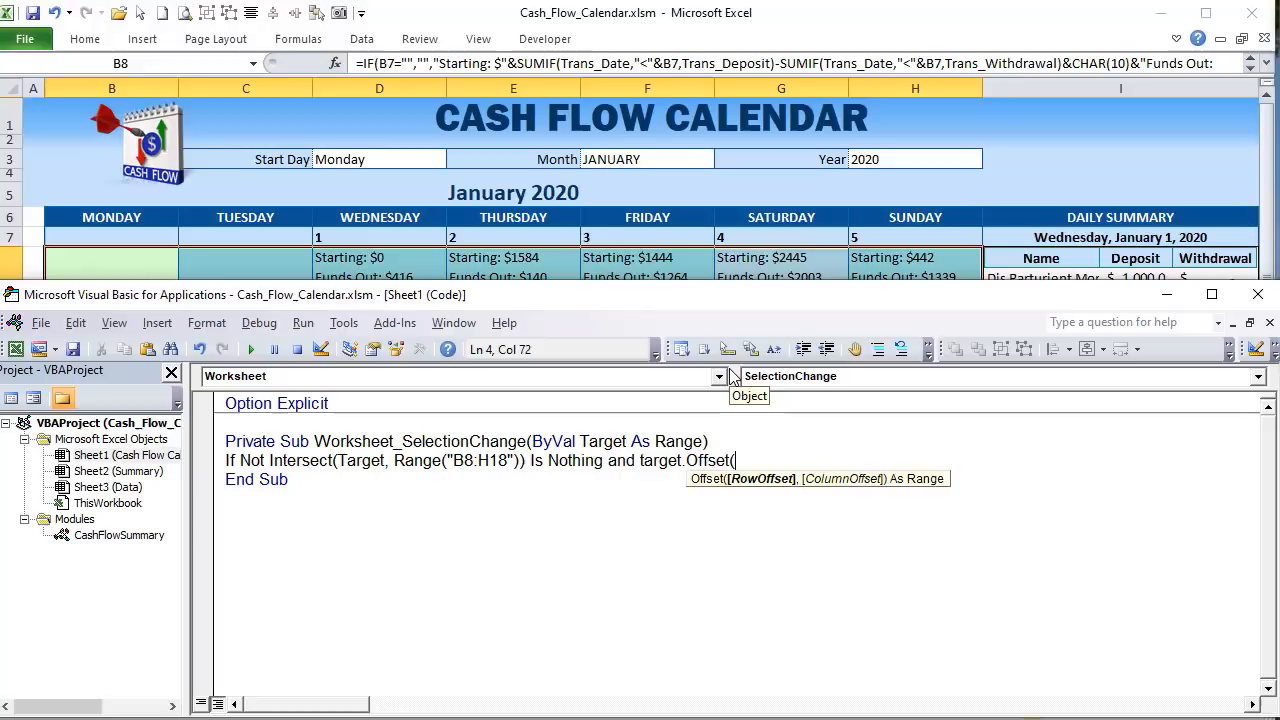
text(-1,0)
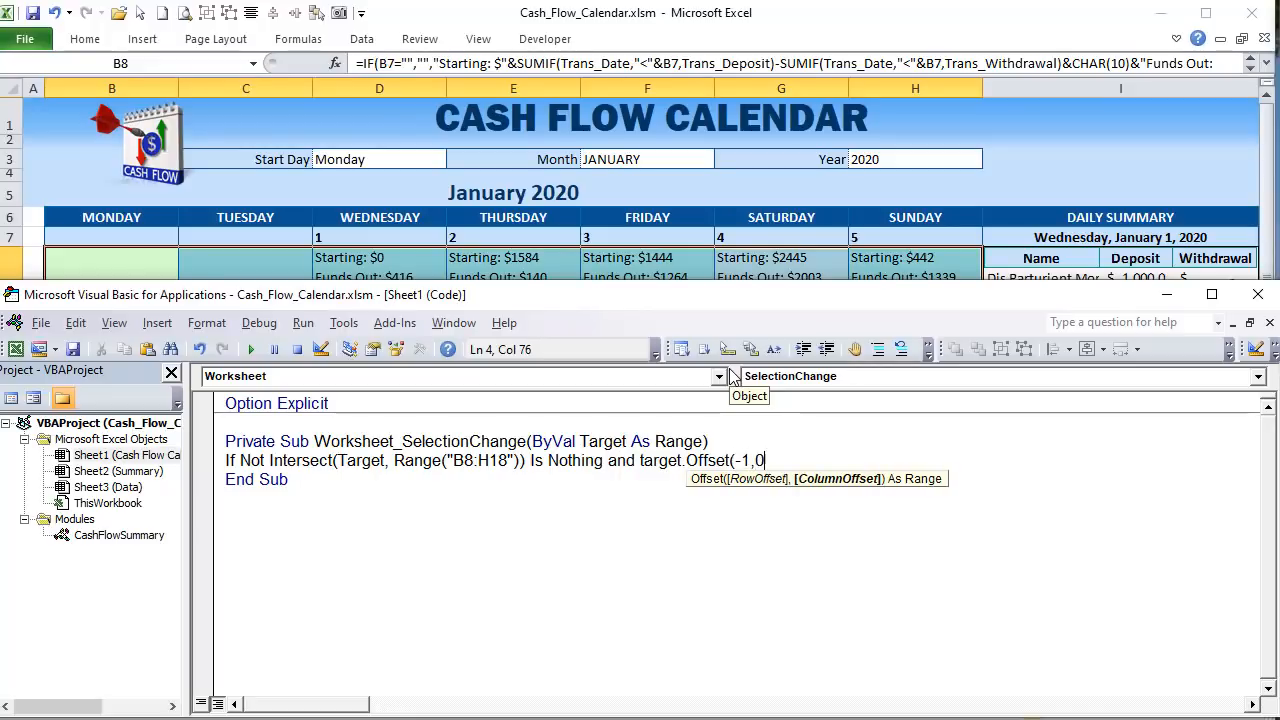
text().Value )
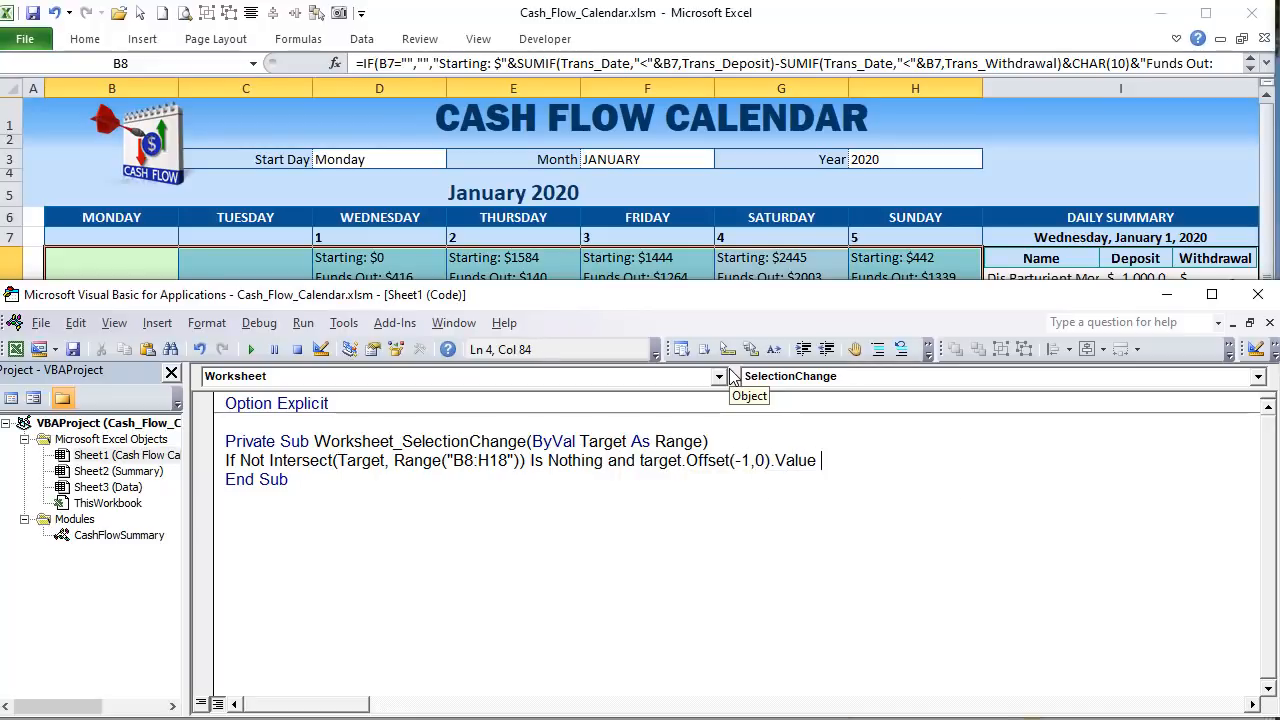
text(<> empty)
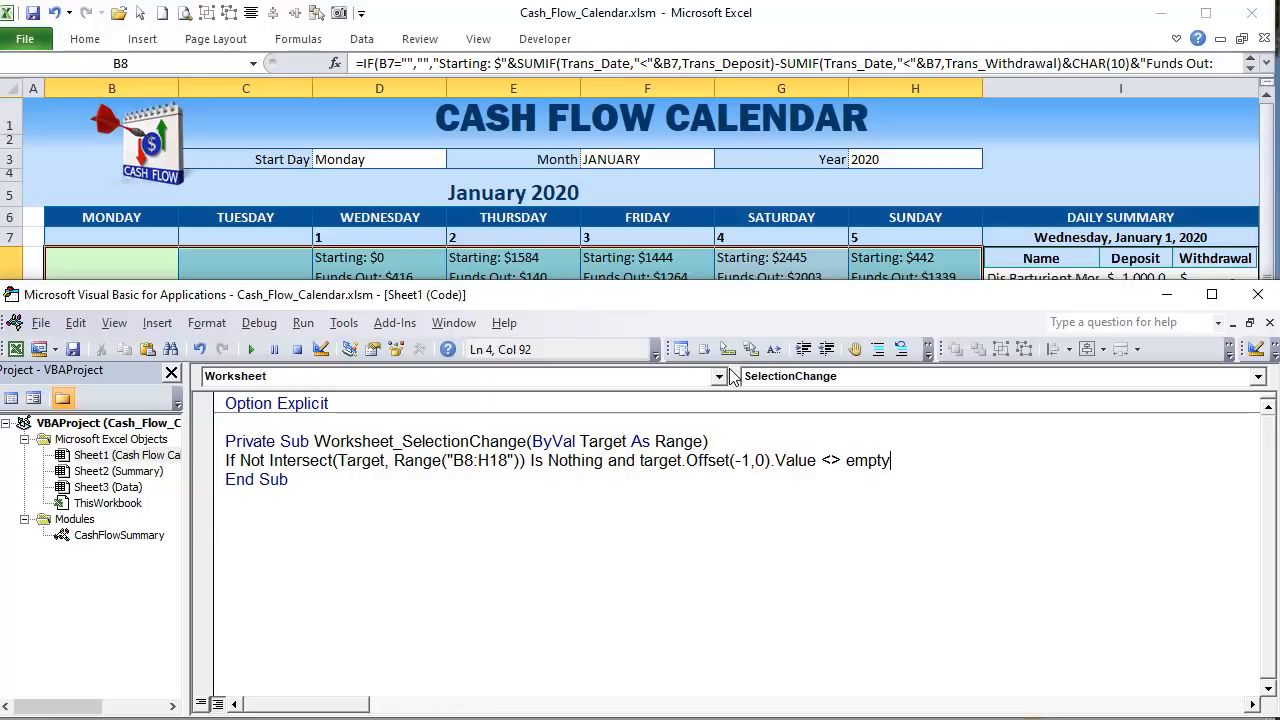
- Complete the If line with And IsDate(Target.Offset(-1, 0).Value) = True Then, testing that the cell above holds a date
text(and isdate()
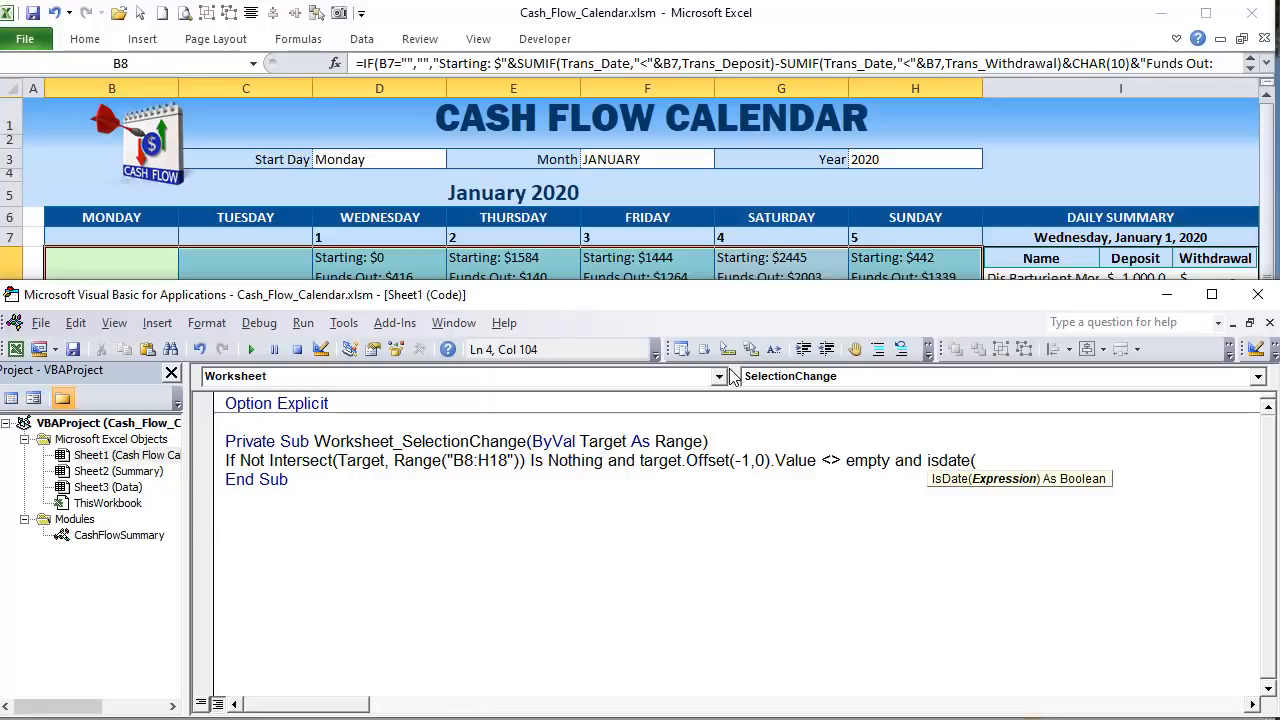
text(Target.of)
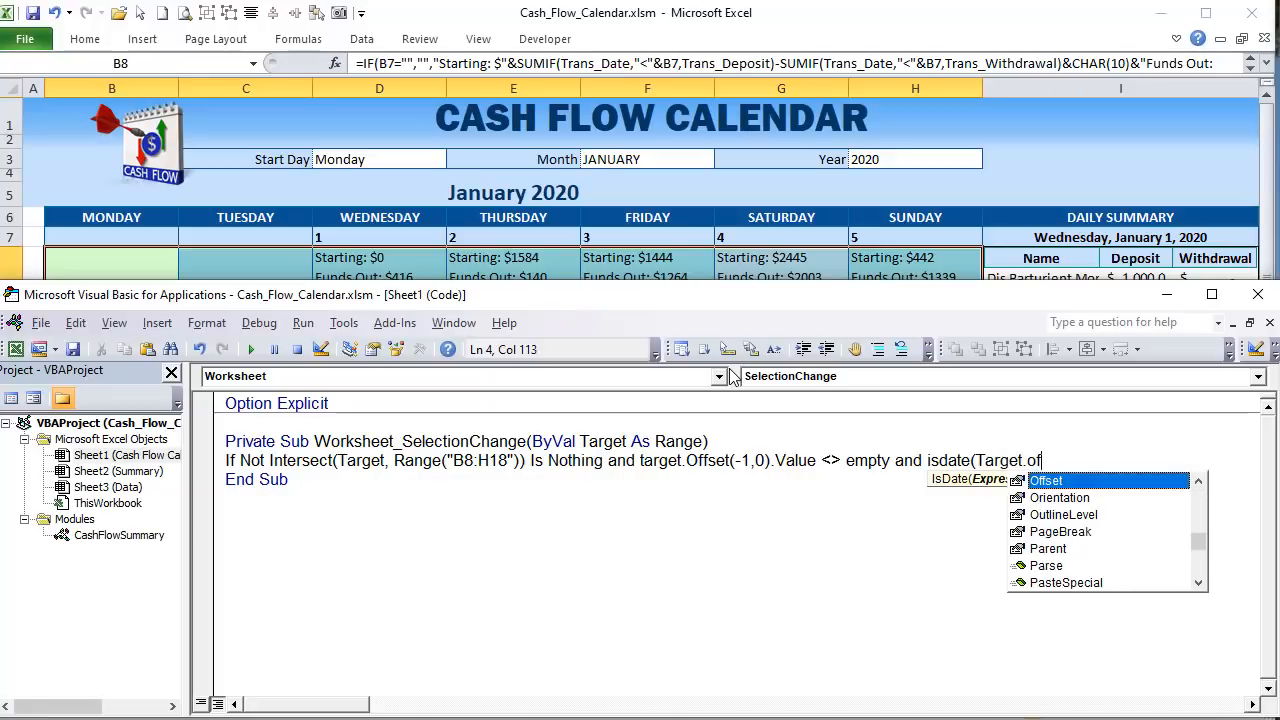
key(Tab)
text((-1)
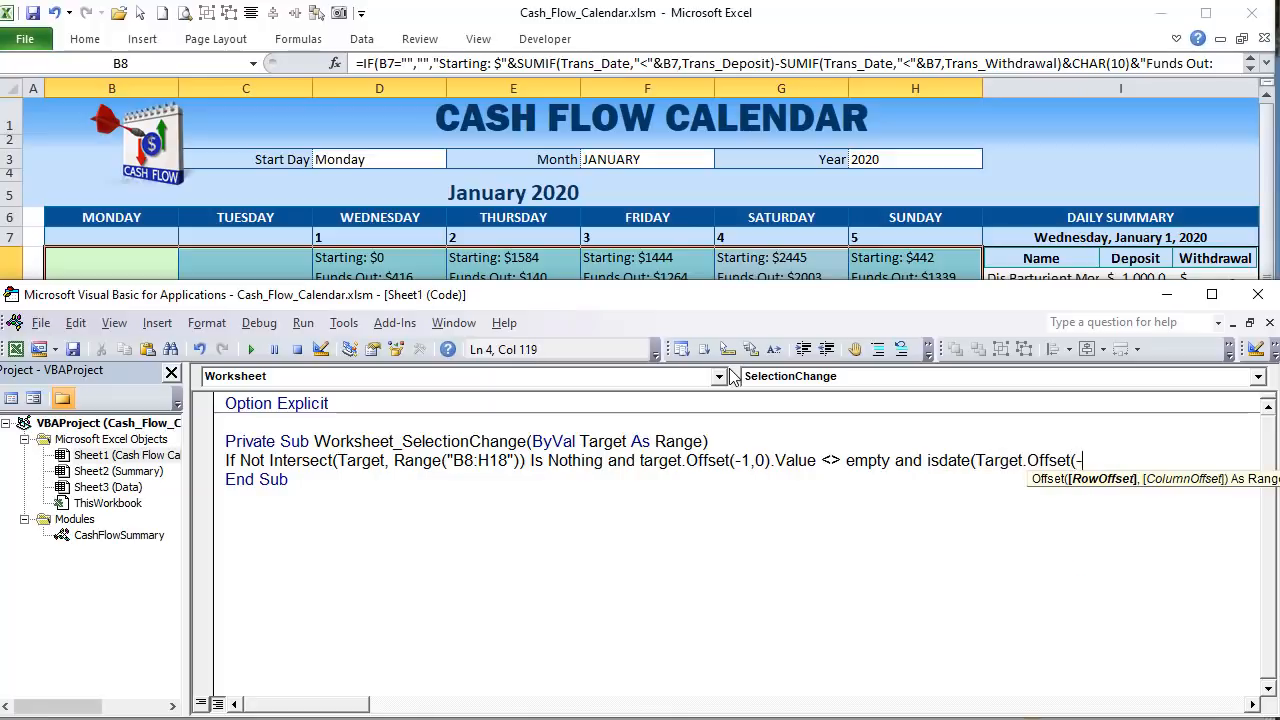
text(,0))
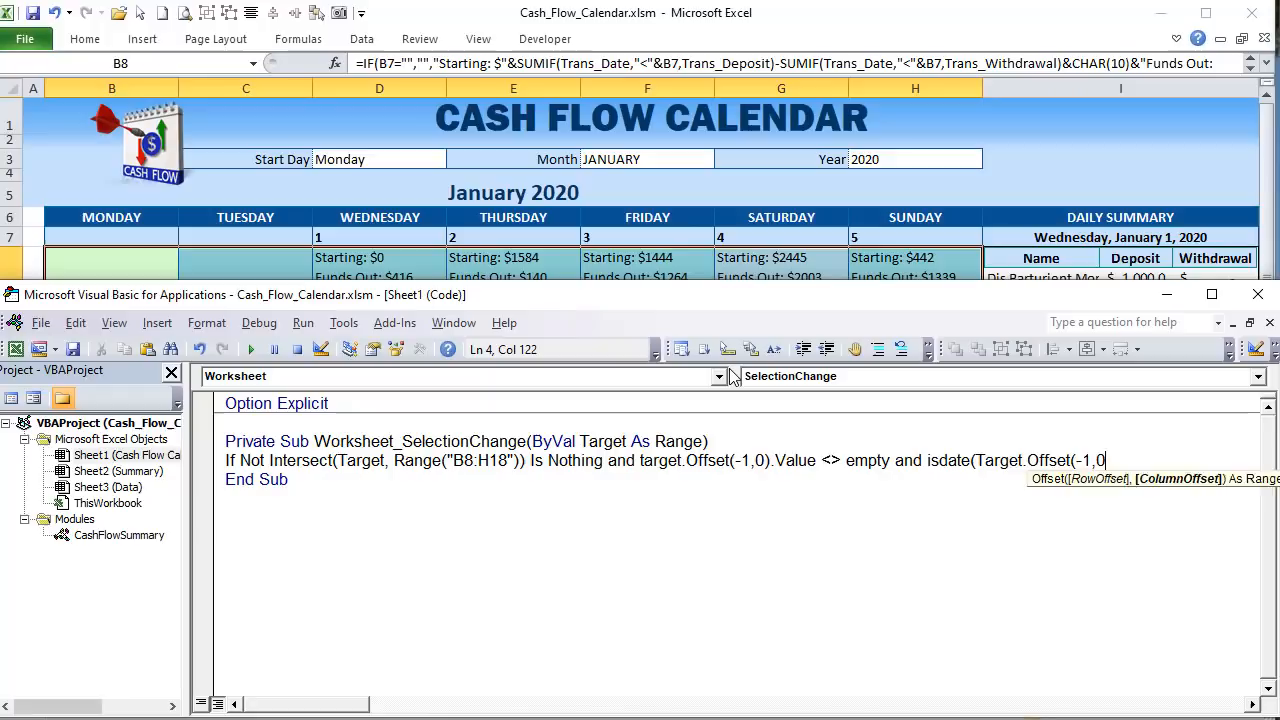
text(.Value) = )
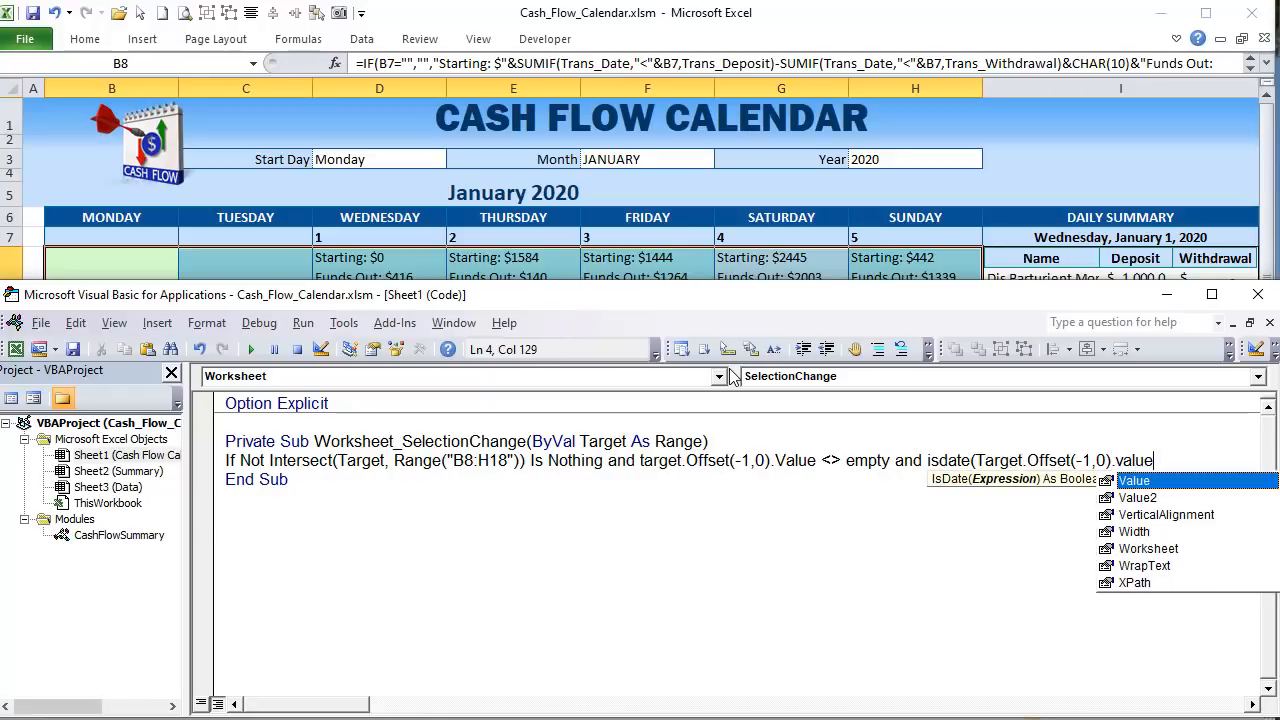
text(true)
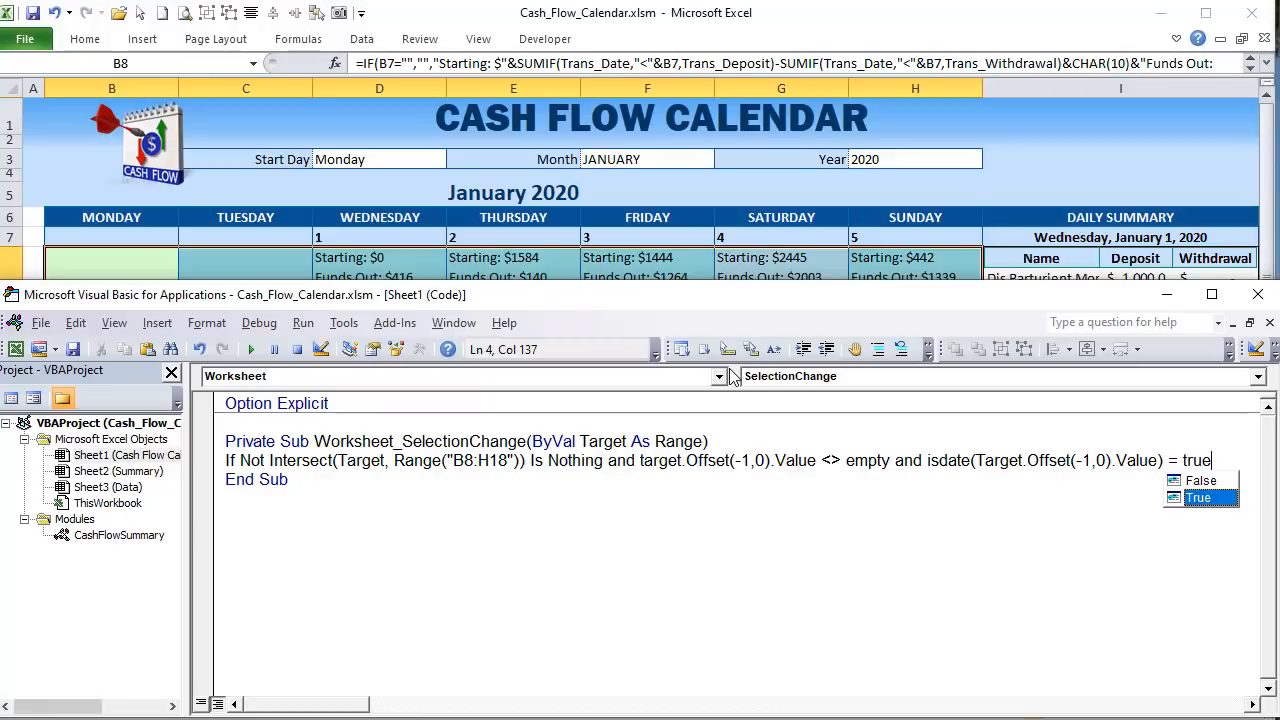
text(then)
key(Return)
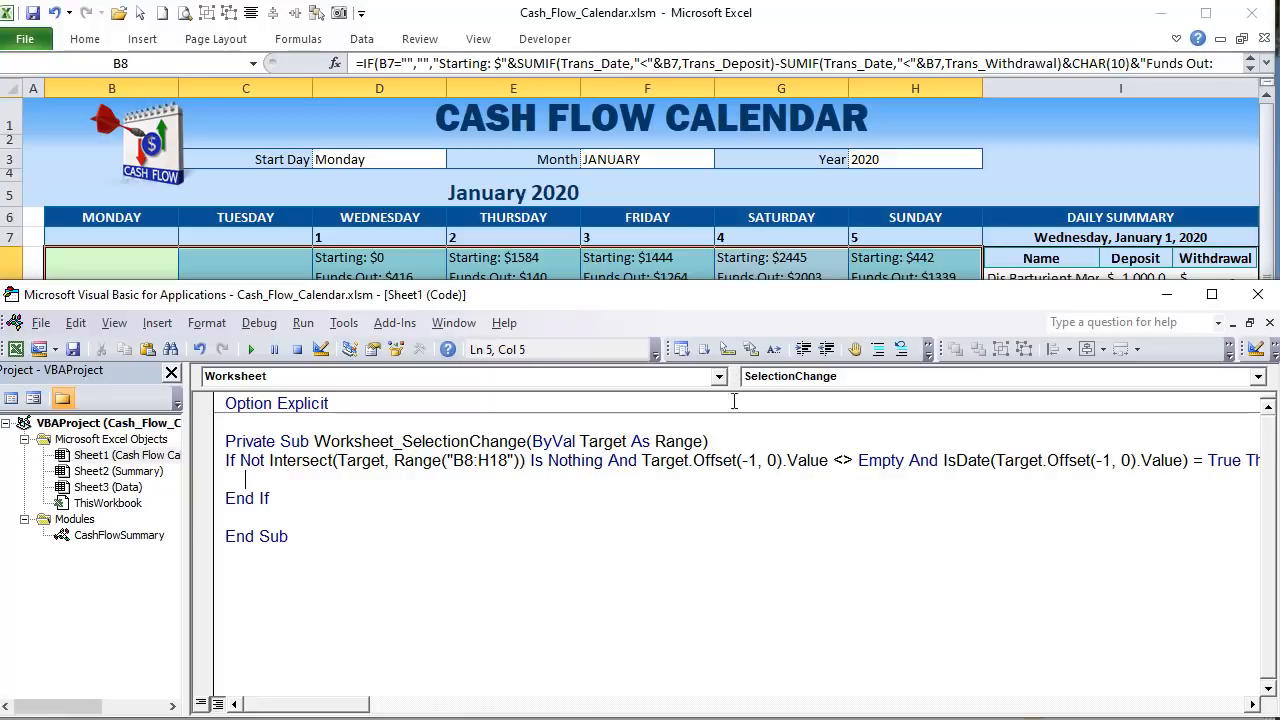
- Check the Daily Summary date cell's address and add Range("I7").Value = Target.Offset(-1, 0).Value inside the If block
click(240, 192)
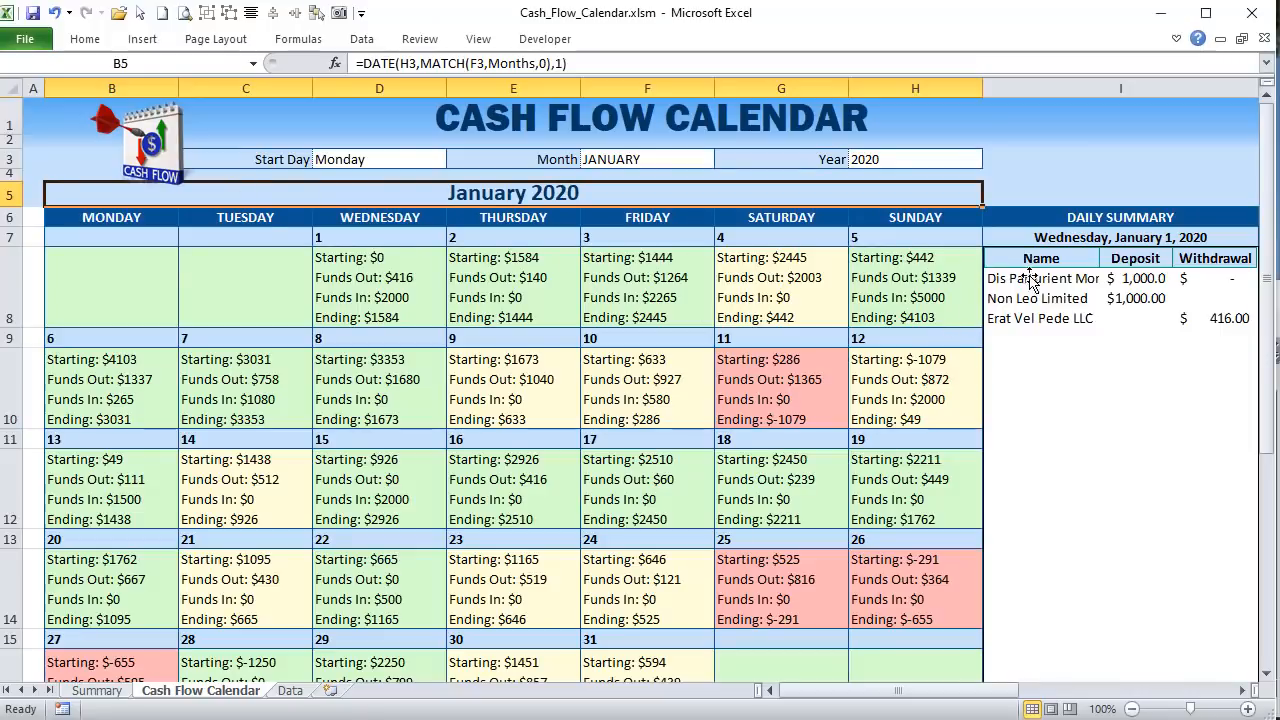
click(1053, 237)
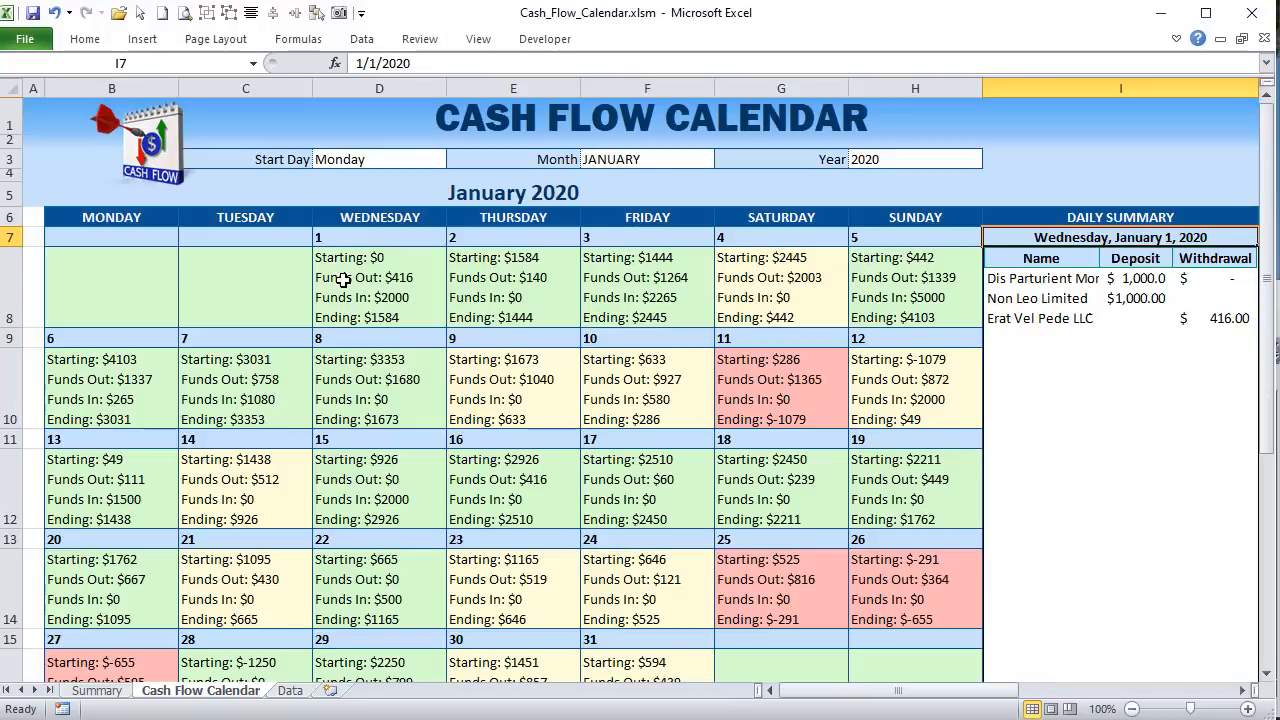
key(alt+F11)
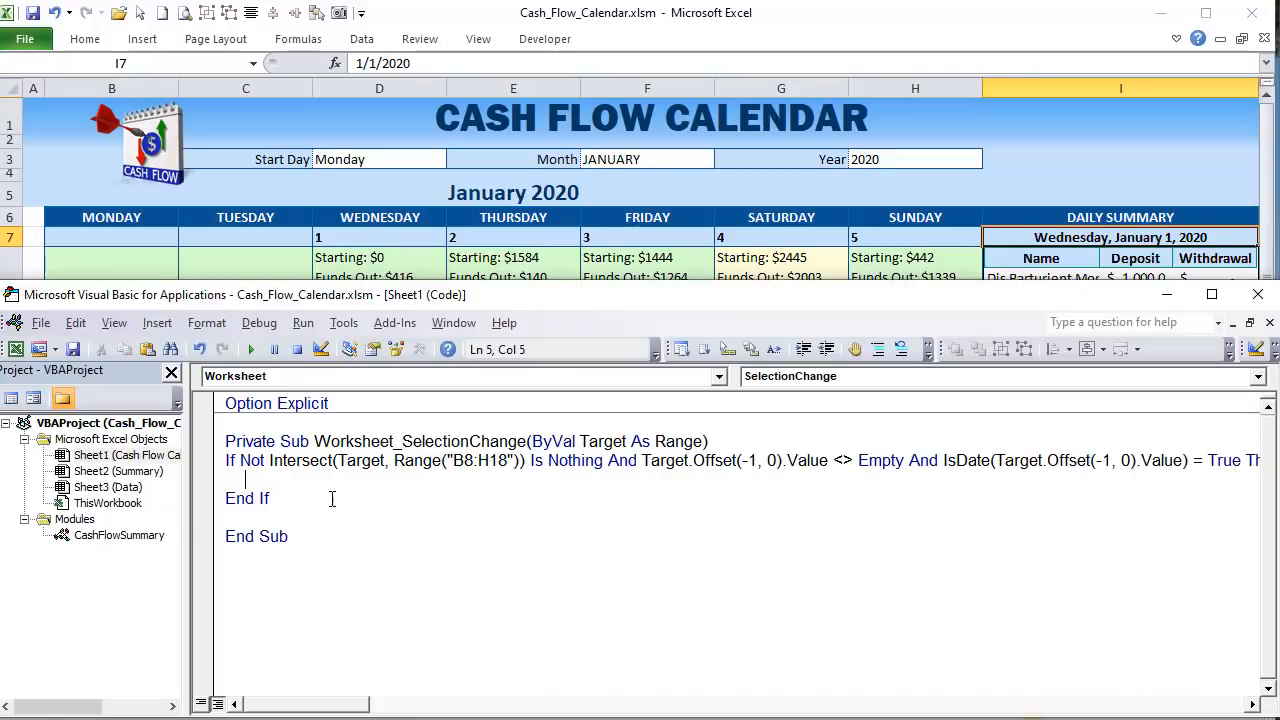
text(Range("I)
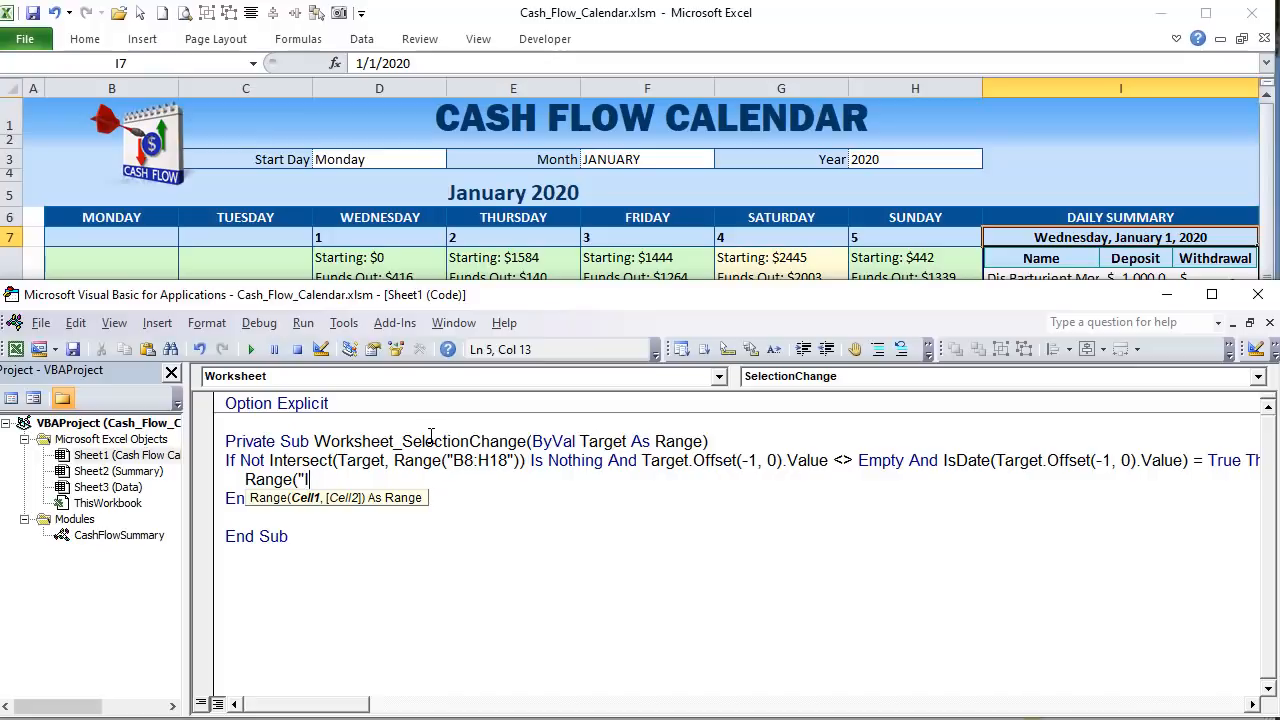
text(7").valu)
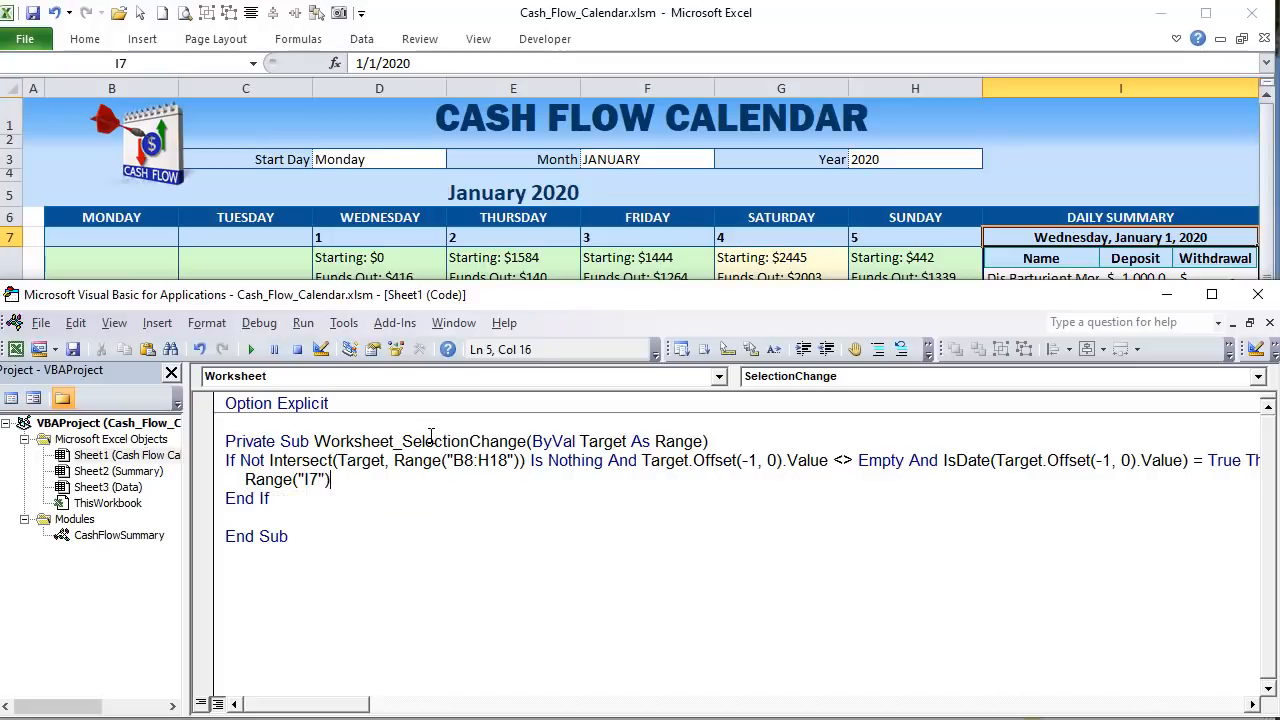
text(e = Tar)
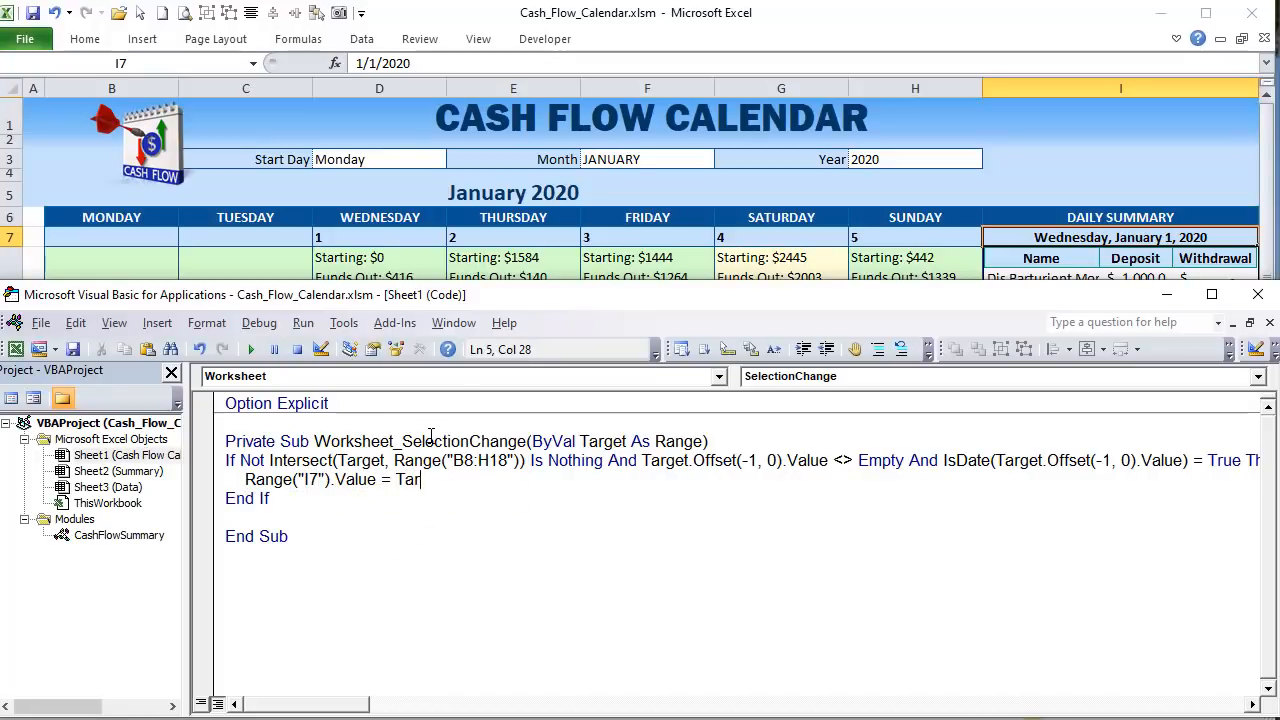
text(get.Offset()
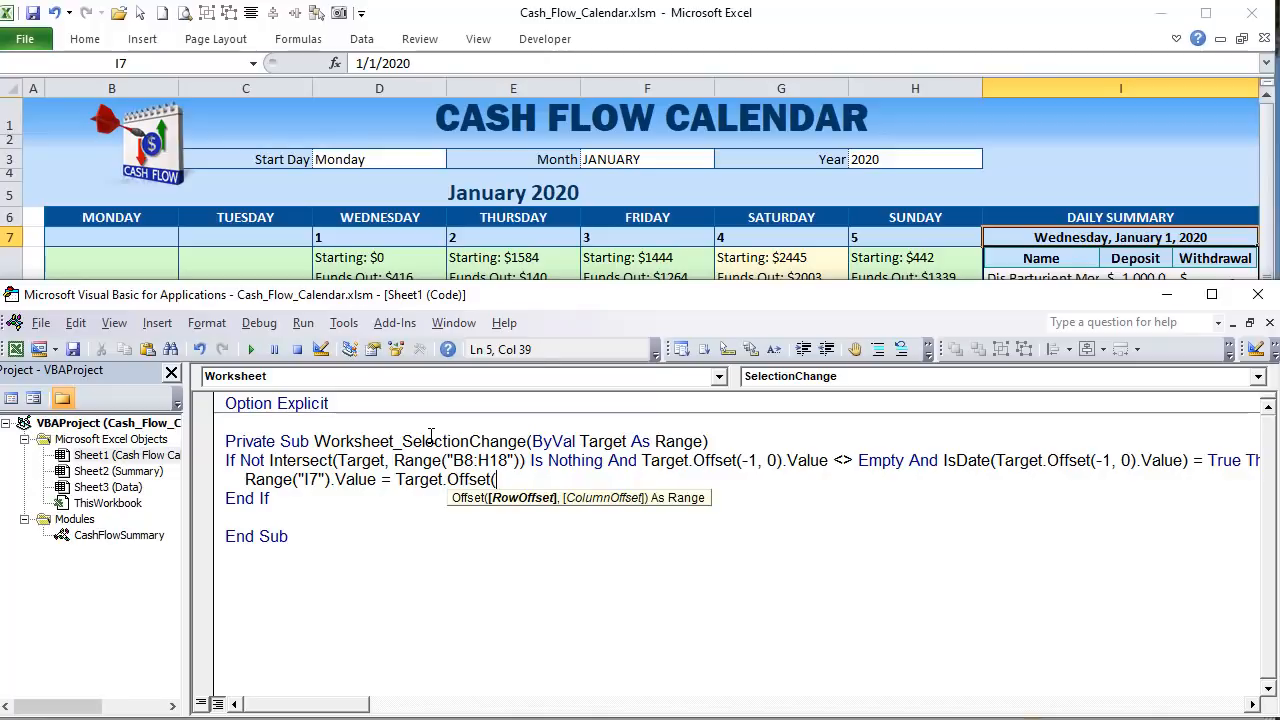
text(-1,0).value)
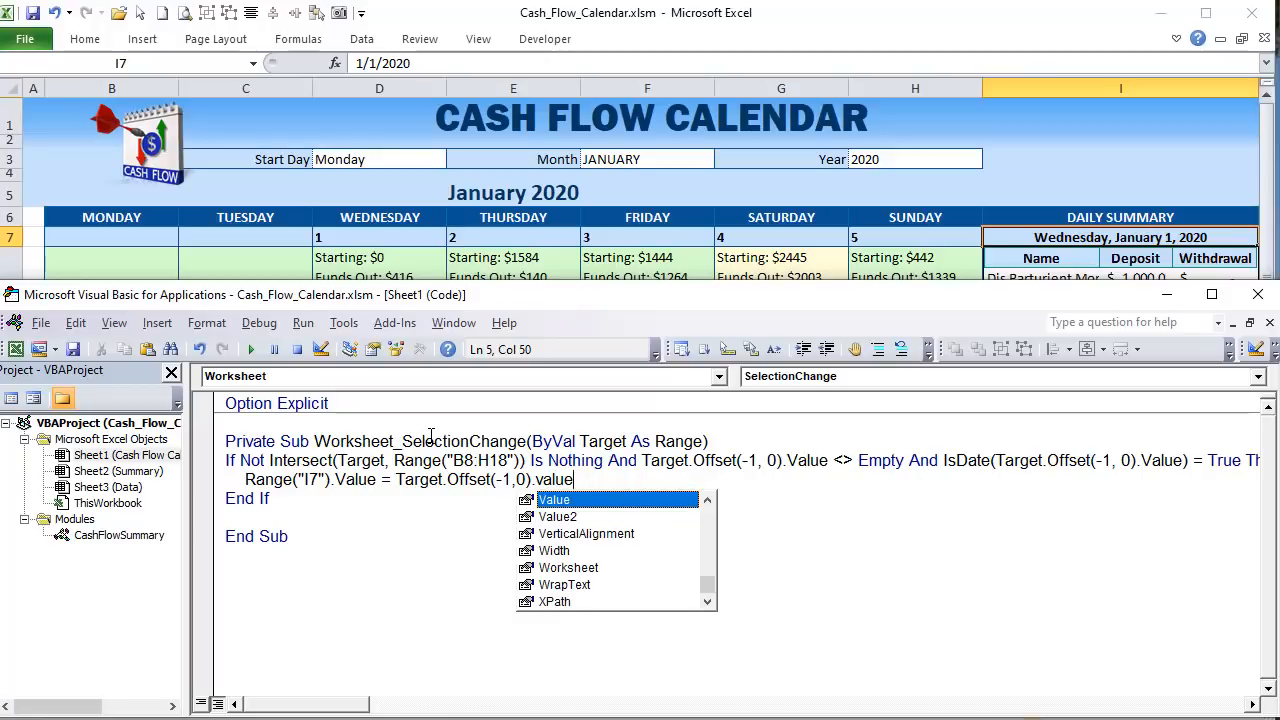
key(Return)
- Call DaySummary below the I7 assignment, remove the blank line before End Sub, and save the workbook
text(DaySummary)
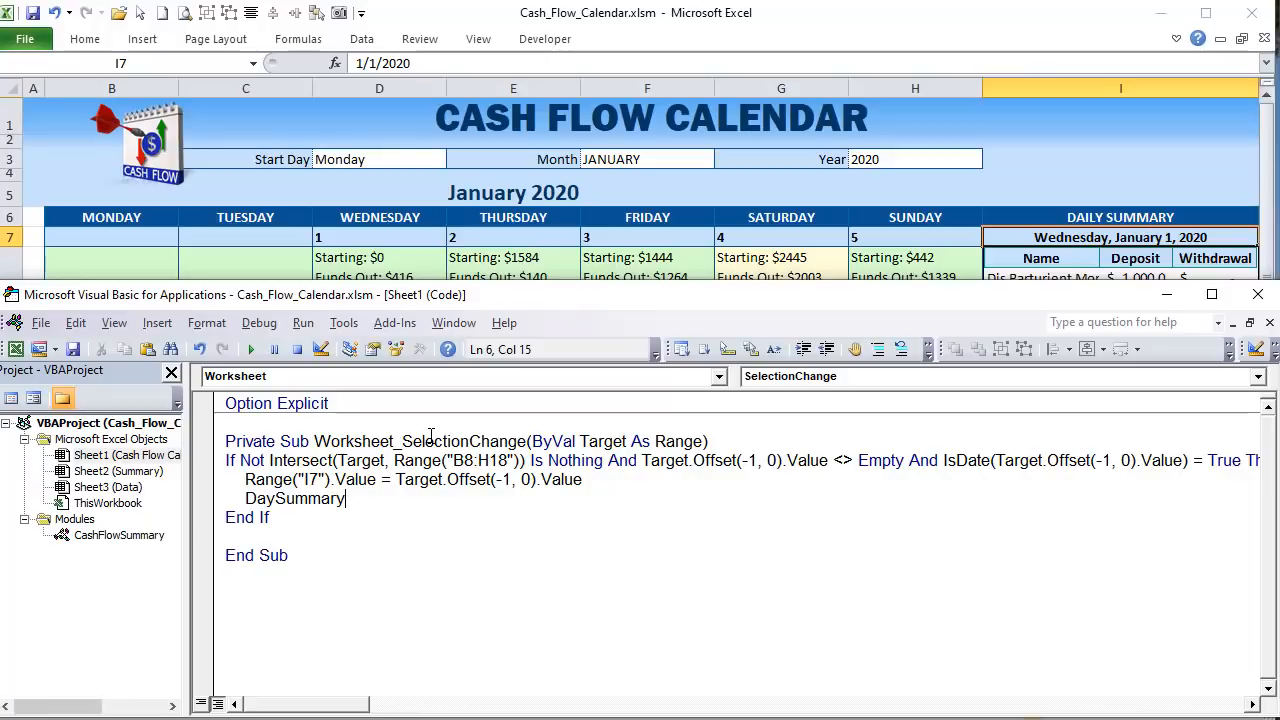
click(282, 538)
key(BackSpace)
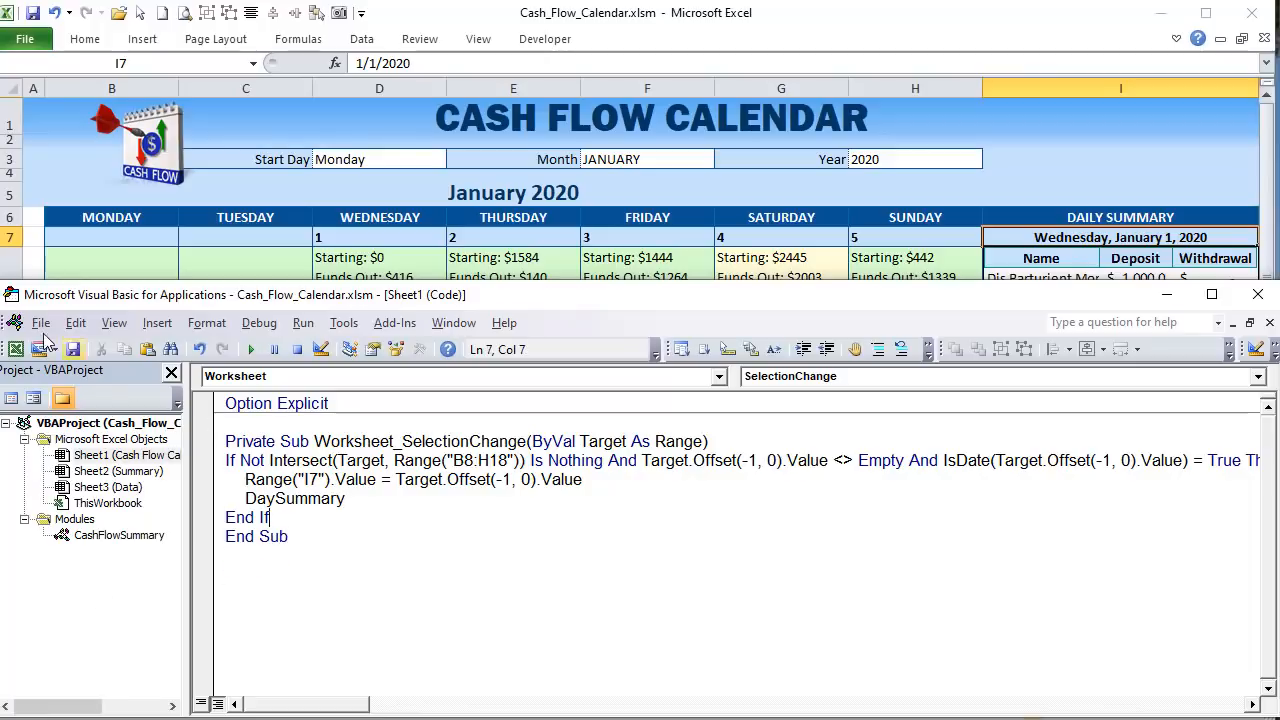
click(72, 349)
- Test the selection event on the calendar by selecting the day cells for January 1 to 4, 11, 5 and 12
click(276, 196)
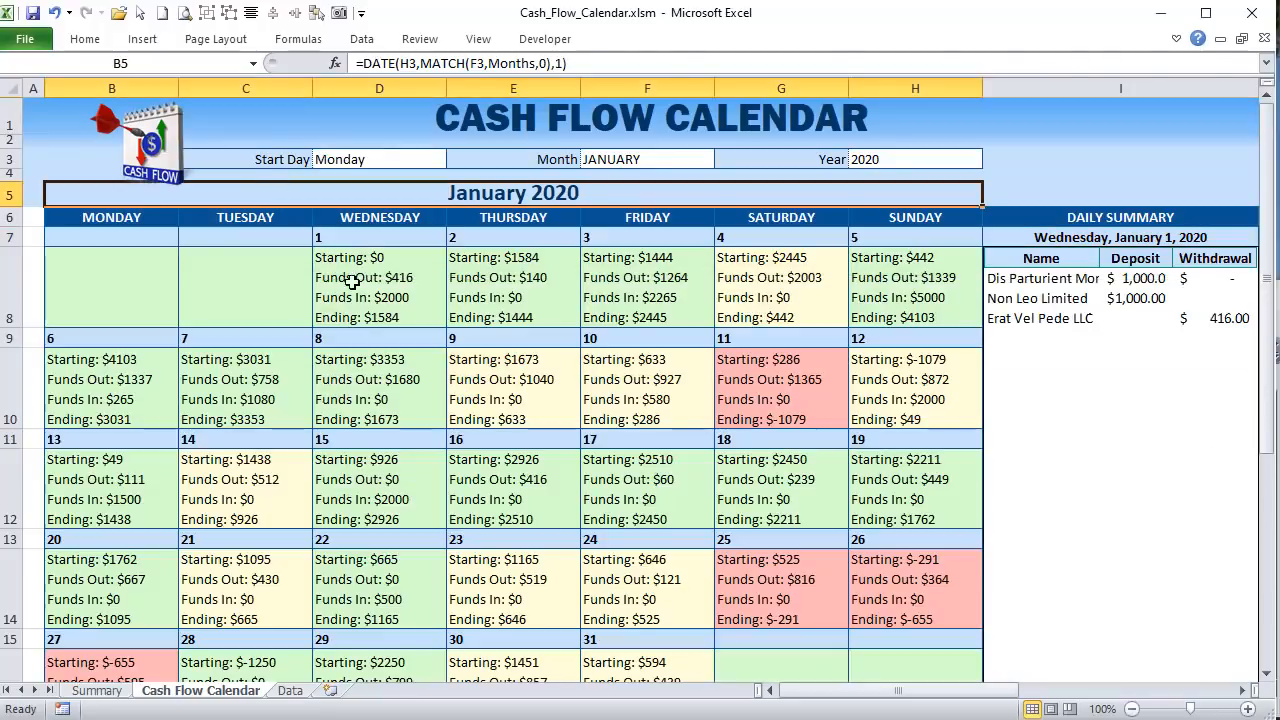
click(440, 289)
click(530, 282)
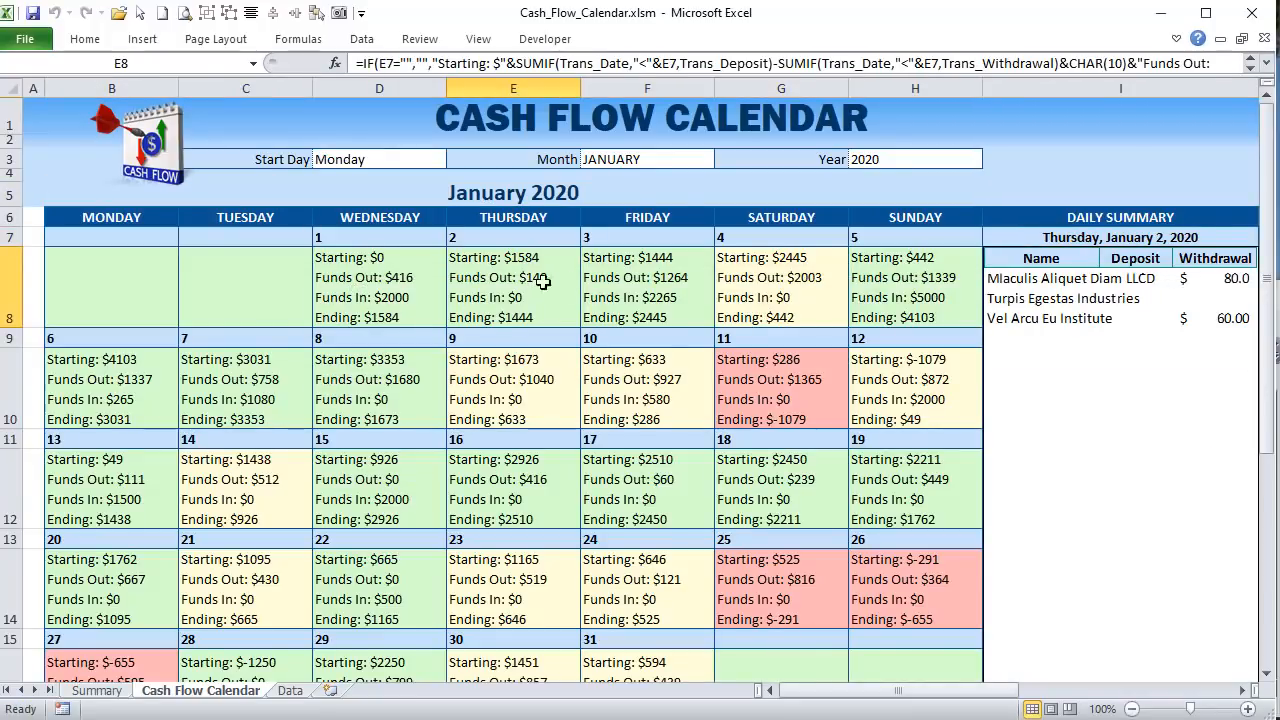
click(660, 286)
click(786, 290)
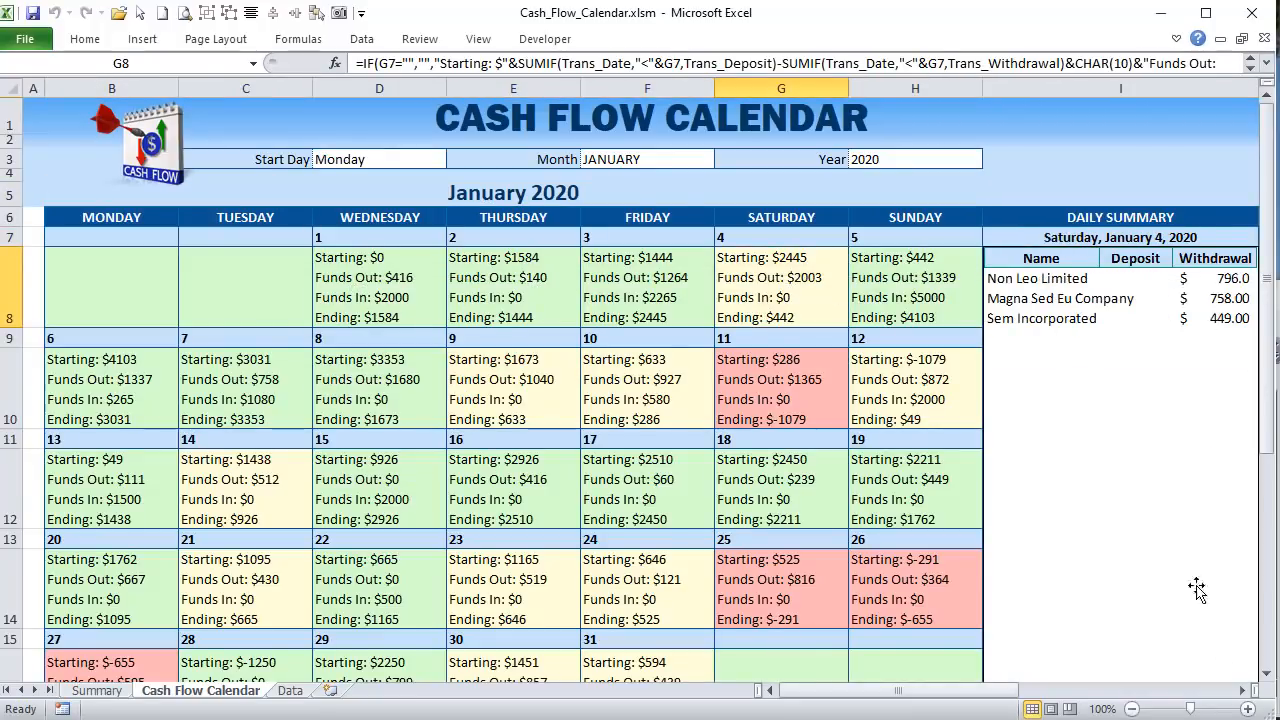
click(1243, 691)
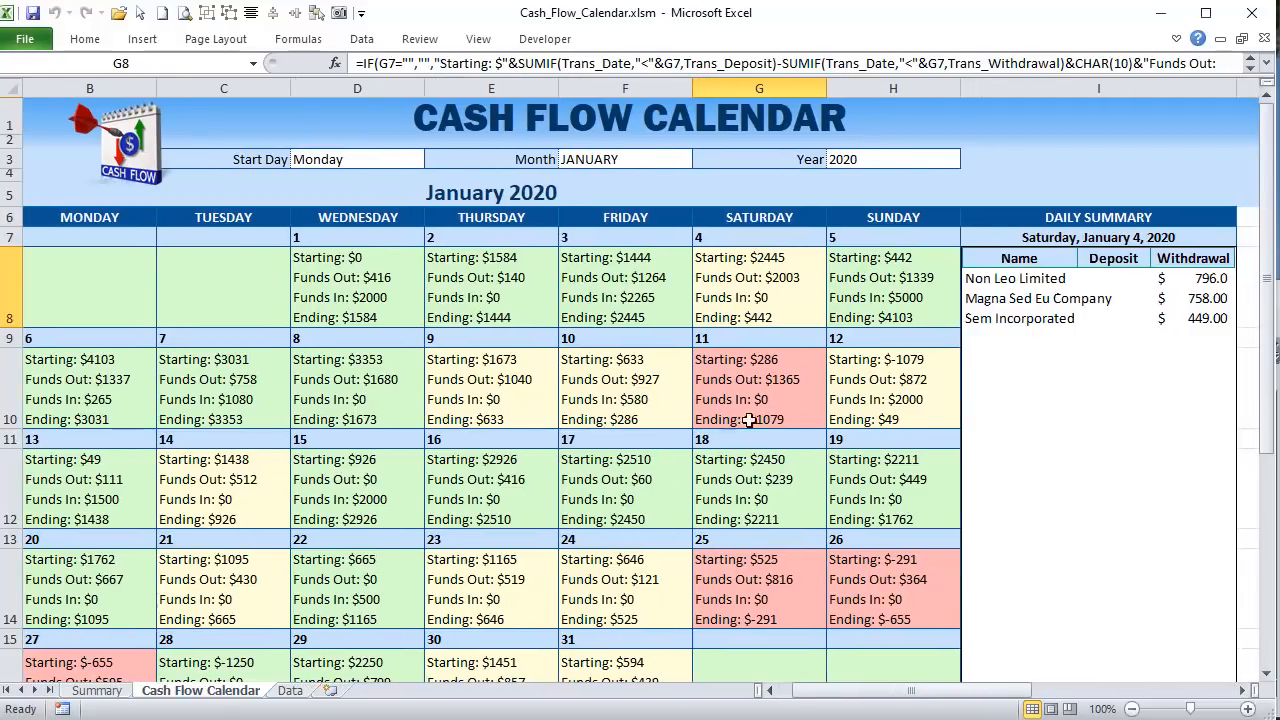
click(774, 388)
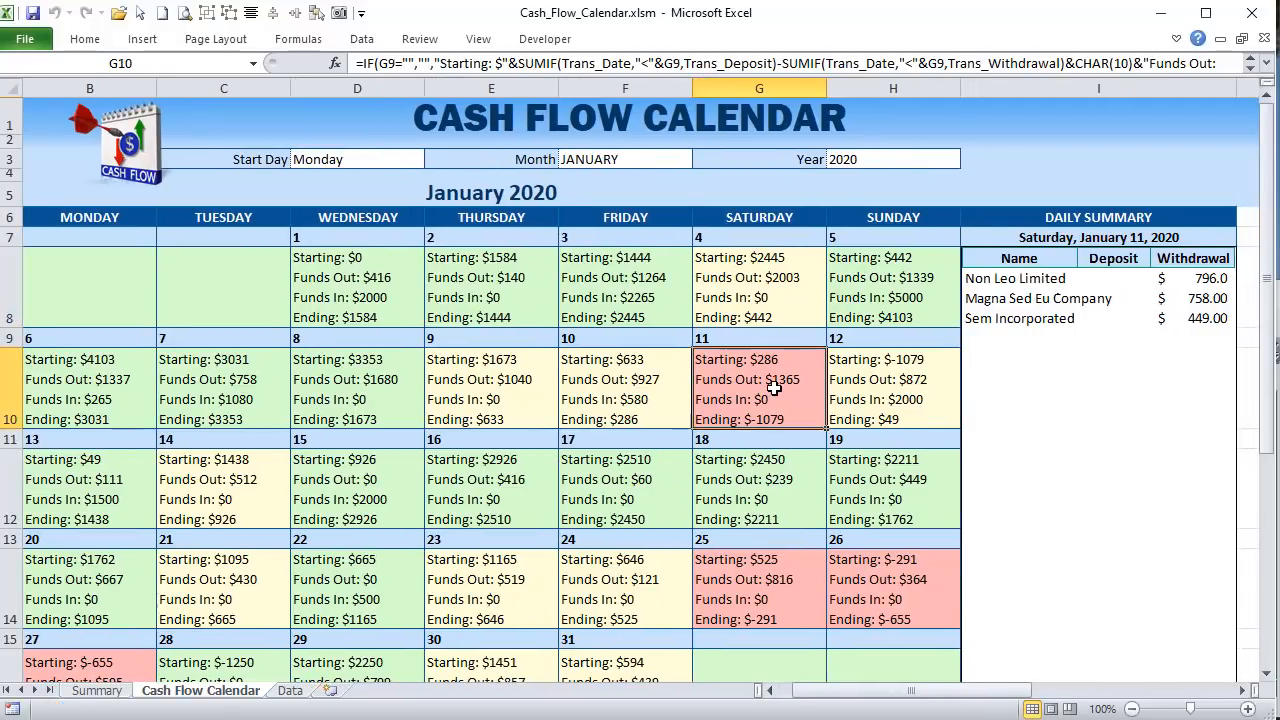
click(902, 298)
click(893, 380)
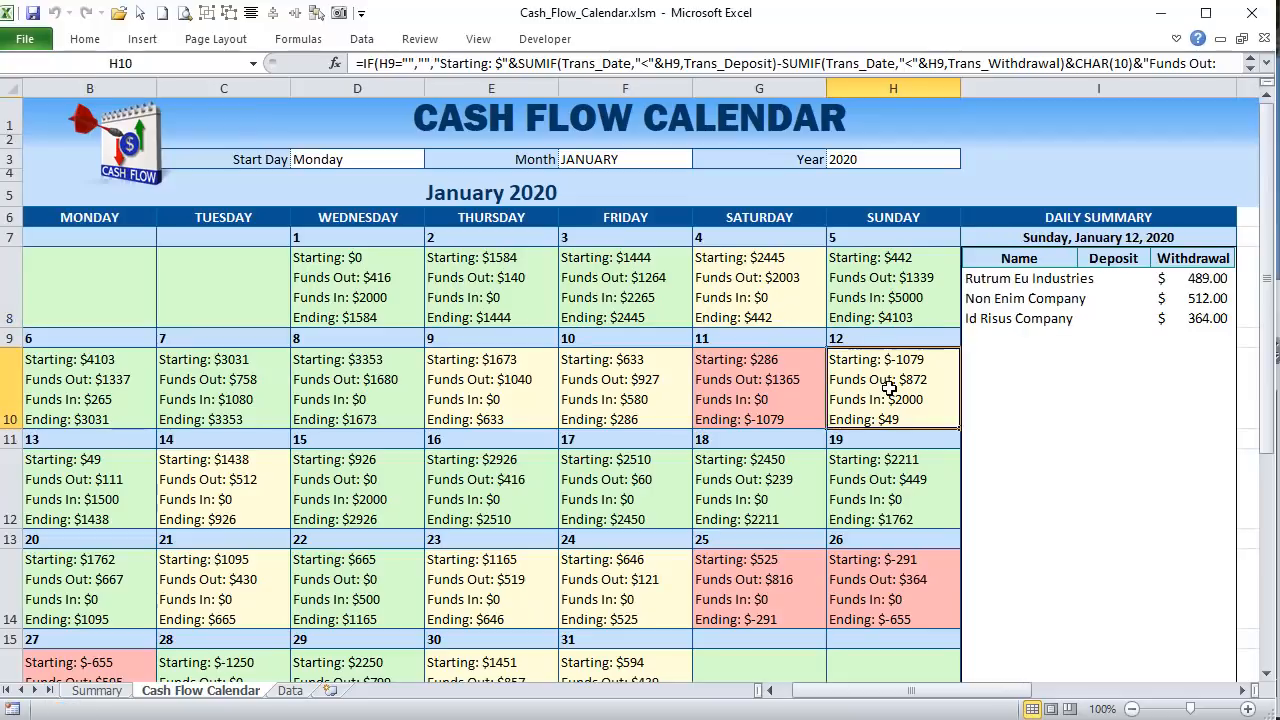
- Check the Daily Summary again for January 2, 1, 3, 4 and 11, and for January 10 back to 7
click(467, 284)
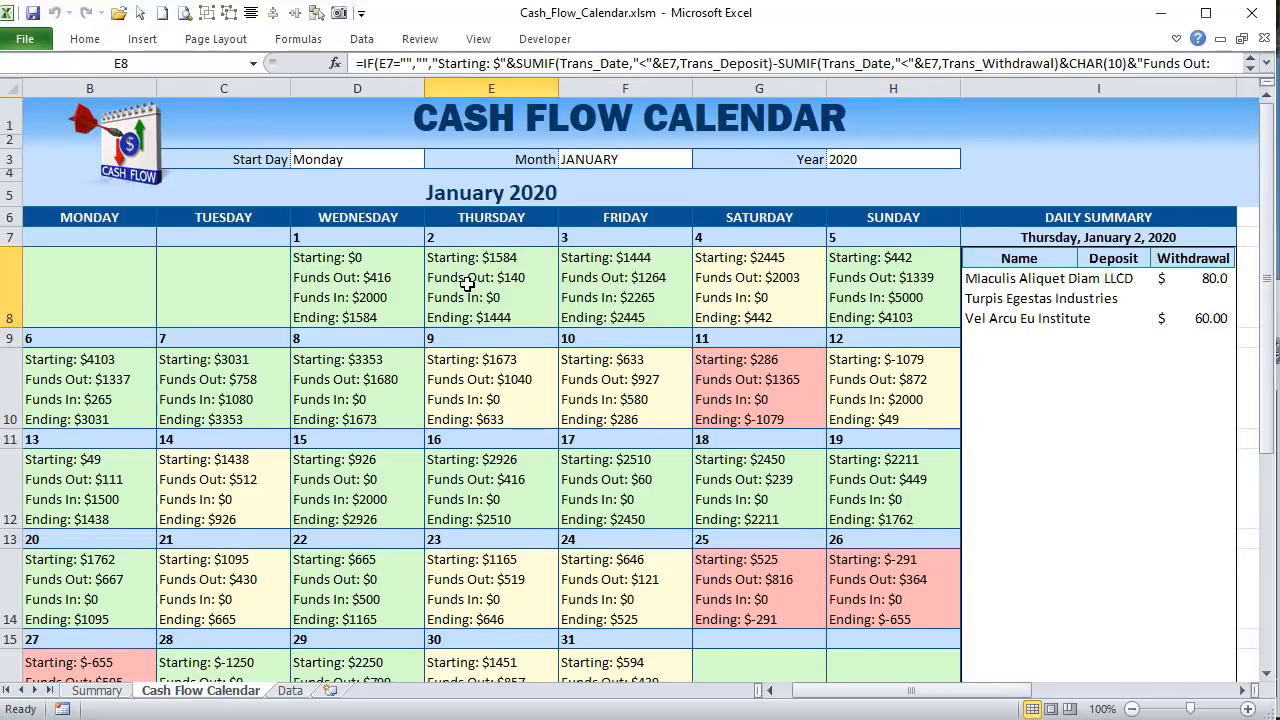
click(368, 282)
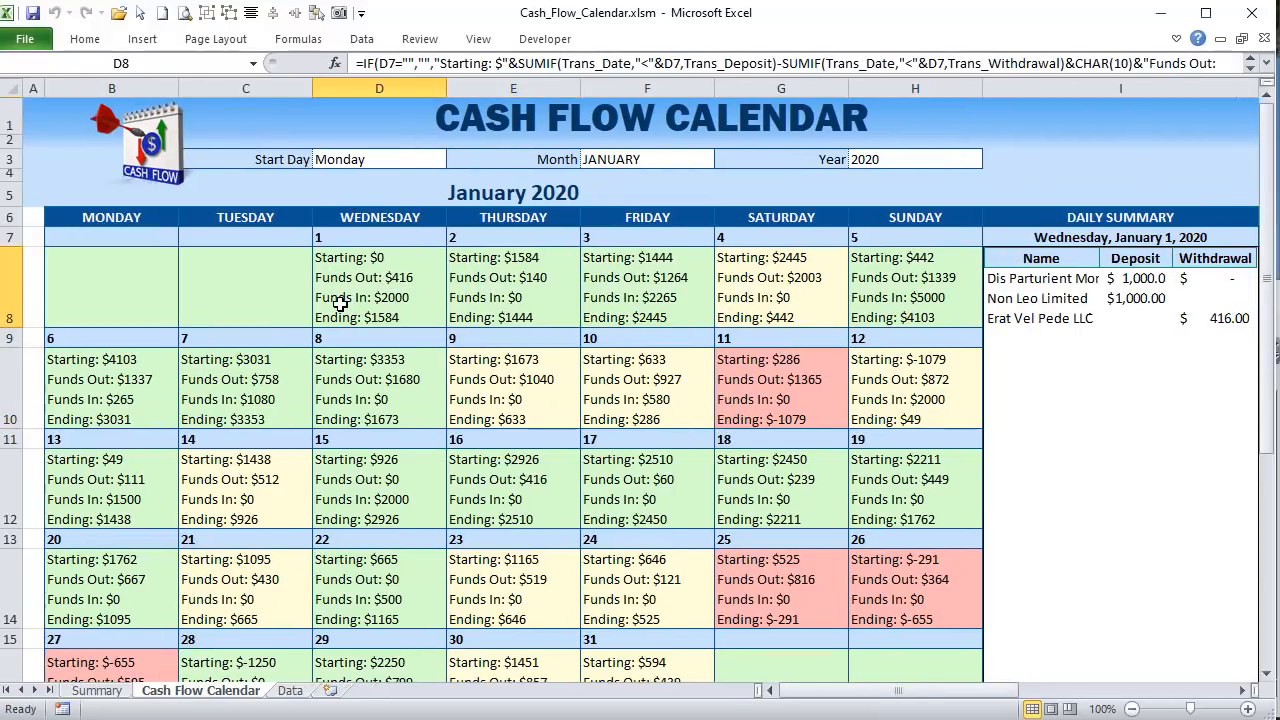
click(645, 292)
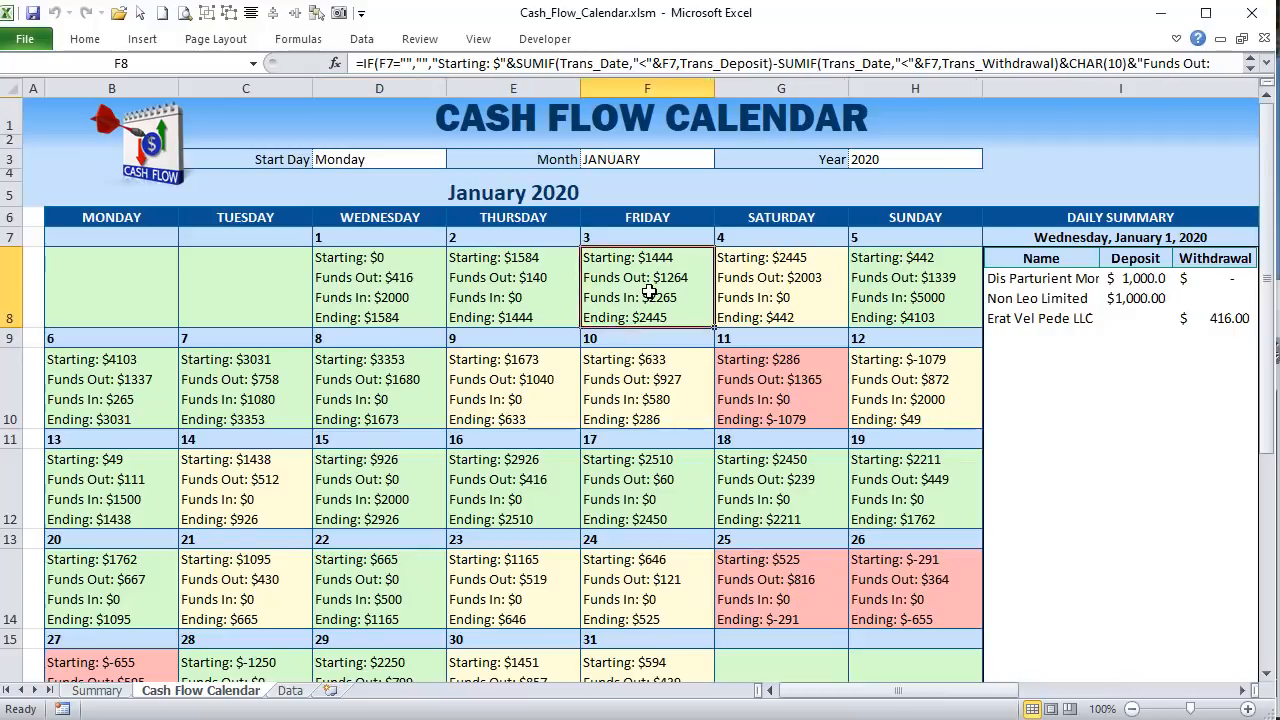
click(735, 293)
click(772, 360)
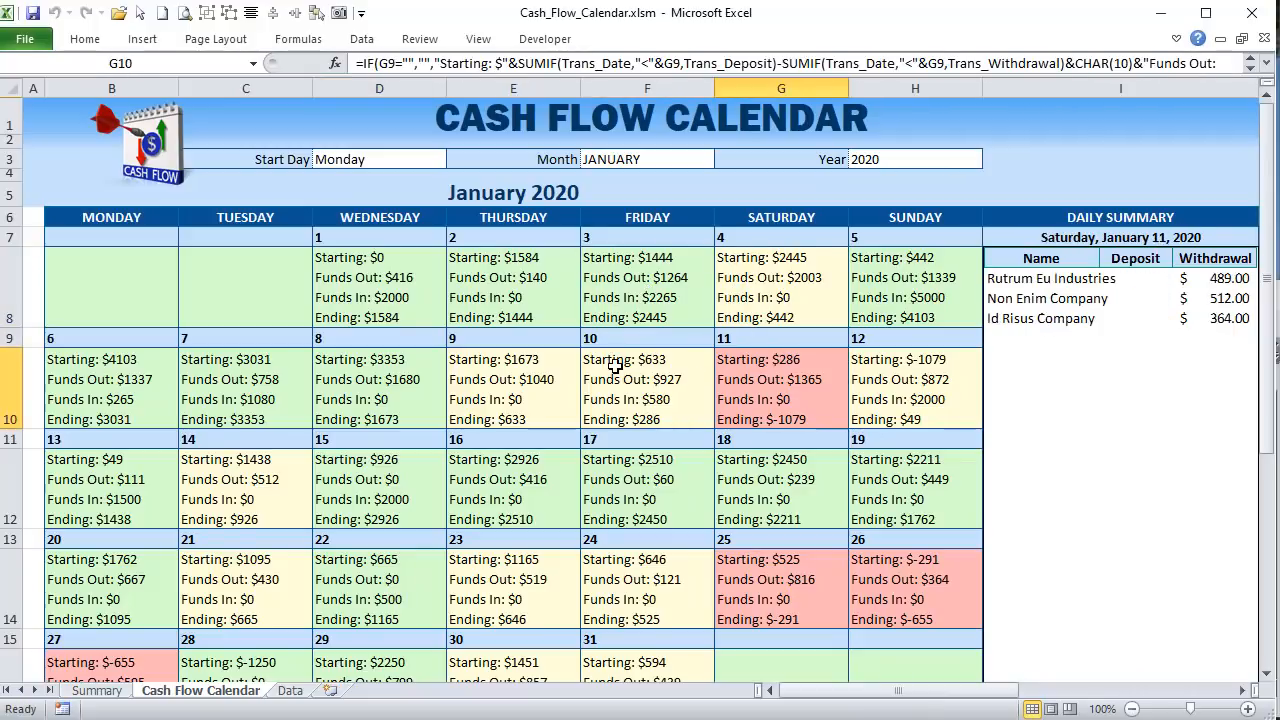
click(614, 366)
click(468, 362)
click(360, 373)
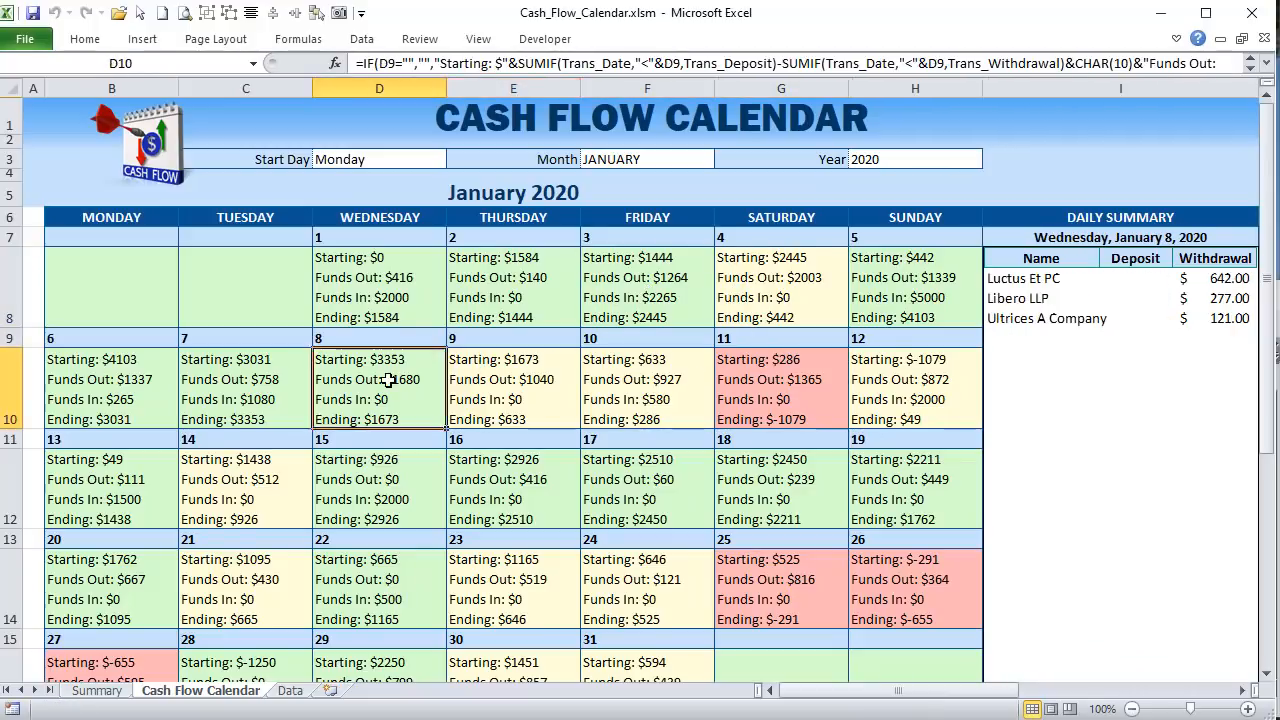
click(254, 377)
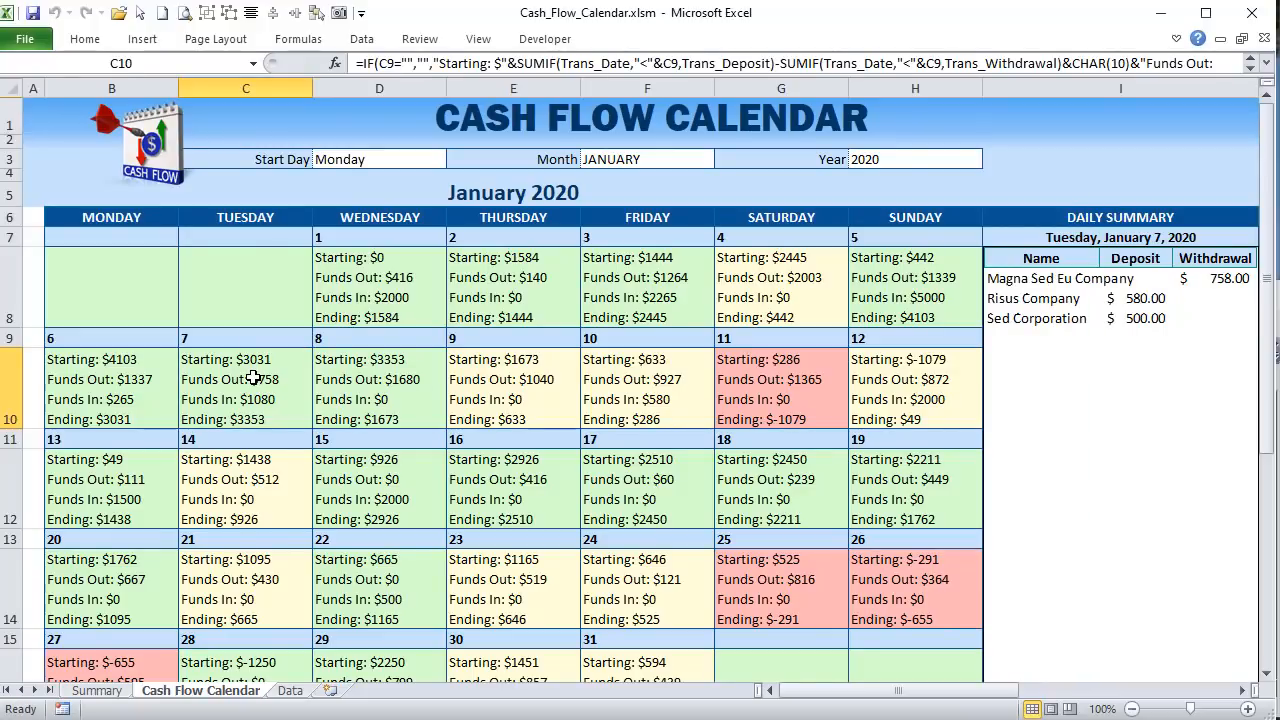